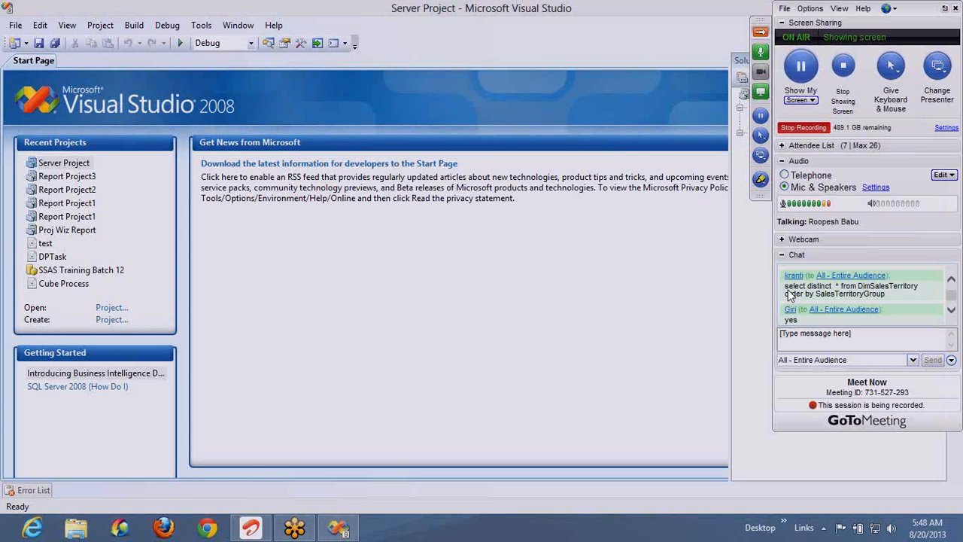
Launch SQL Server Management Studio from the SQL Server group on the Windows 8 Start screen
{"action": "key", "text": "super"}
{"action": "scroll", "coordinate": [647, 536], "scroll_direction": "down", "scroll_amount": 5}
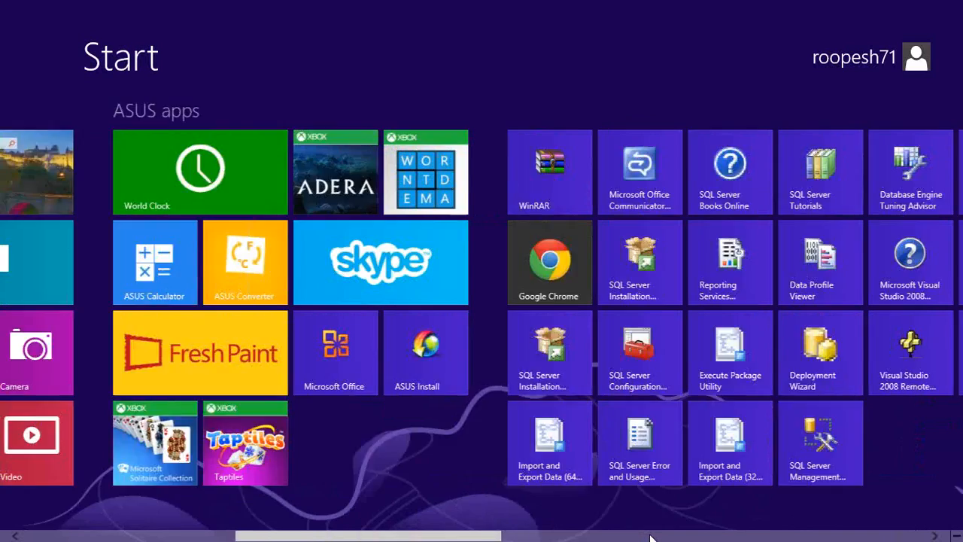
{"action": "scroll", "coordinate": [651, 539], "scroll_direction": "down", "scroll_amount": 5}
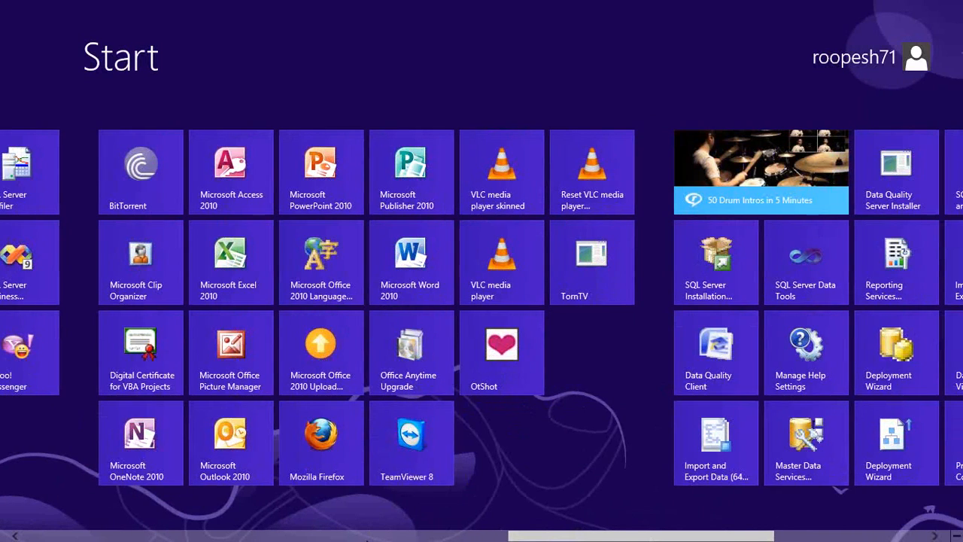
{"action": "scroll", "coordinate": [655, 393], "scroll_direction": "up", "scroll_amount": 5}
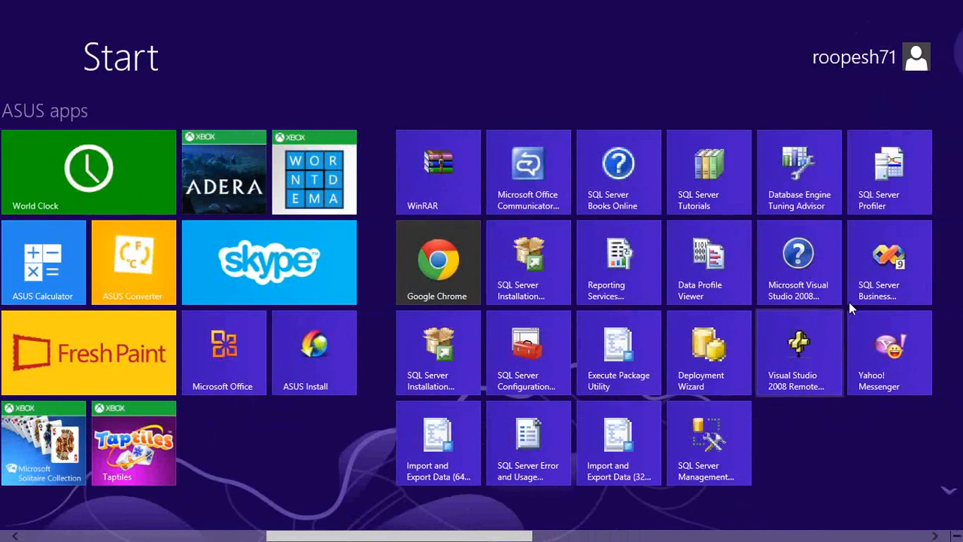
{"action": "left_click", "coordinate": [708, 446]}
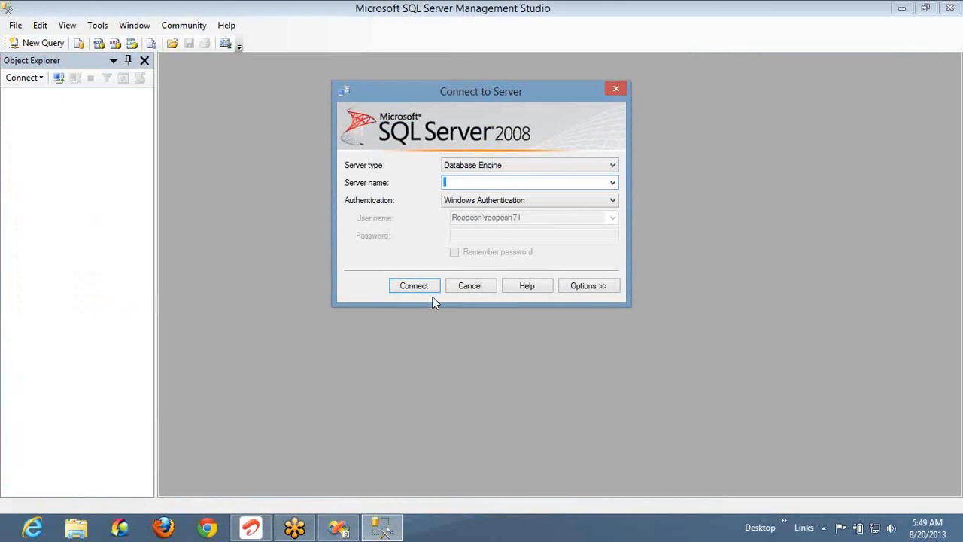
Connect to the local Database Engine server using Windows Authentication
{"action": "left_click", "coordinate": [430, 287]}
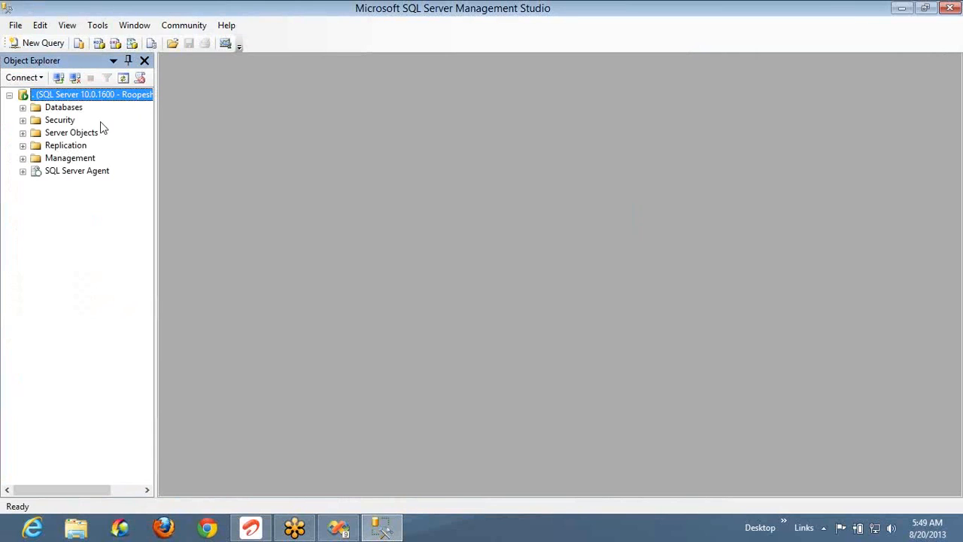
On AdventureWorksDW, run 'select distinct * from DimSalesTerritory order by SalesTerritoryGroup'
{"action": "left_click", "coordinate": [23, 108]}
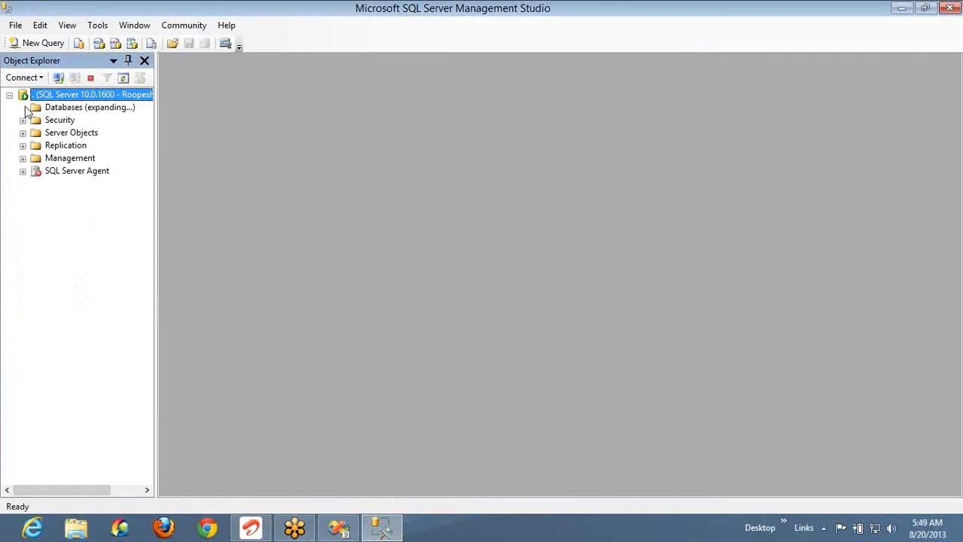
{"action": "left_click", "coordinate": [86, 158]}
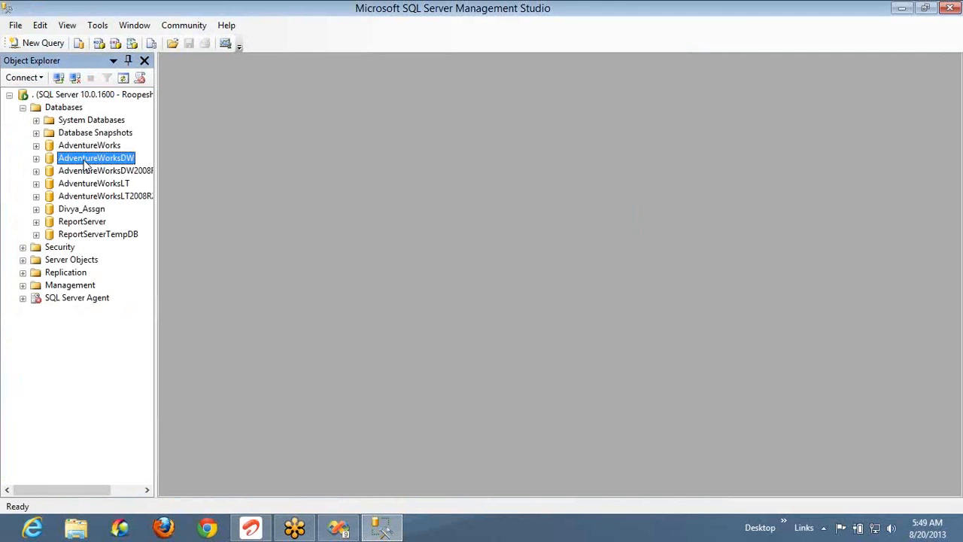
{"action": "left_click", "coordinate": [49, 46]}
{"action": "type", "text": "select distinct  * from DimSalesTerritory order by SalesTerritoryGroup"}
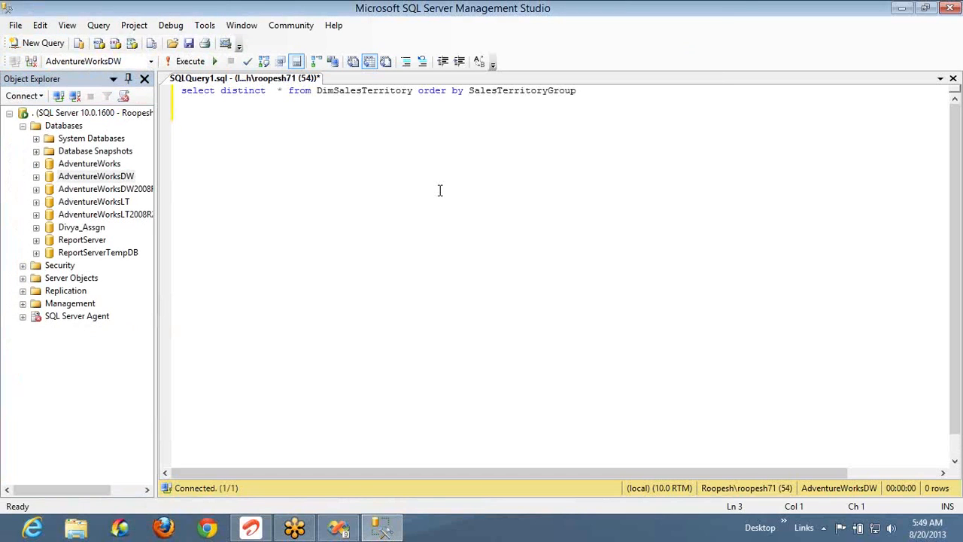
{"action": "key", "text": "F5"}
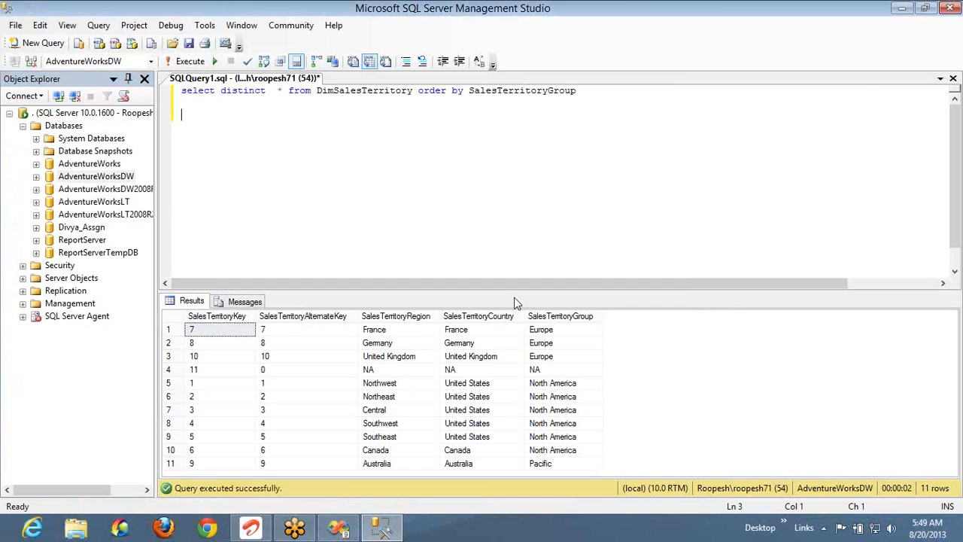
Switch to the pen and draw arrows to the SalesTerritoryRegion and SalesTerritoryGroup headers
{"action": "left_click", "coordinate": [767, 187]}
{"action": "left_click", "coordinate": [784, 209]}
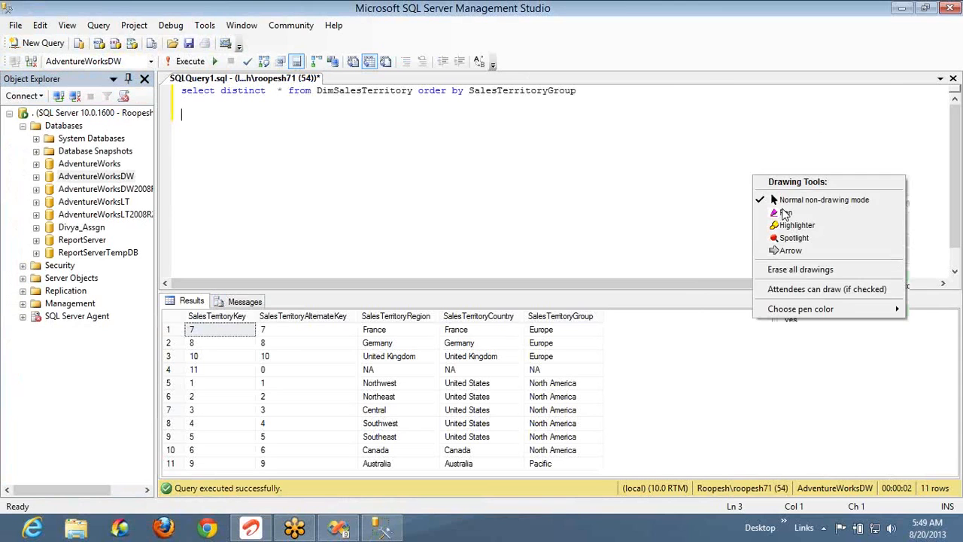
{"action": "left_click", "coordinate": [785, 214]}
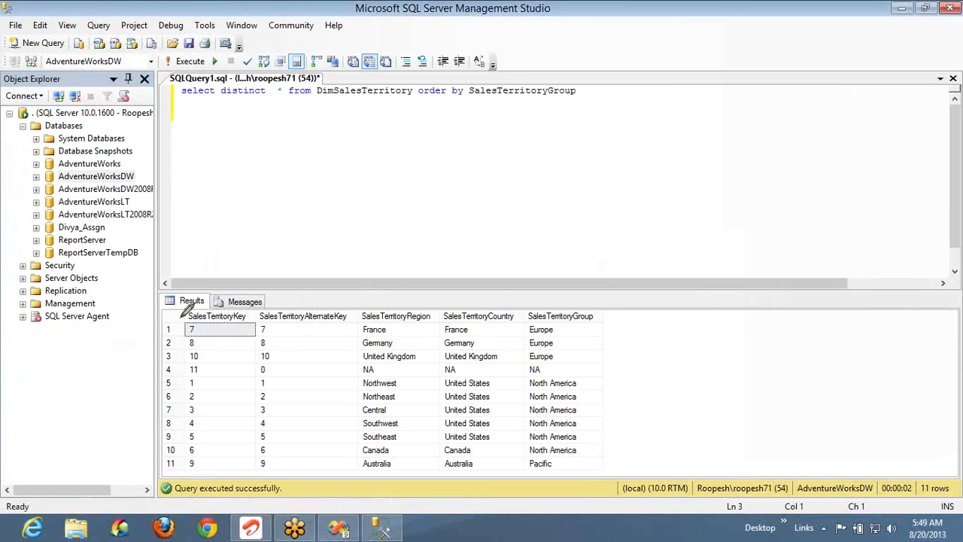
{"action": "mouse_move", "coordinate": [210, 312]}
{"action": "left_mouse_down"}
{"action": "mouse_move", "coordinate": [409, 188]}
{"action": "mouse_move", "coordinate": [403, 315]}
{"action": "mouse_move", "coordinate": [413, 295]}
{"action": "left_mouse_up"}
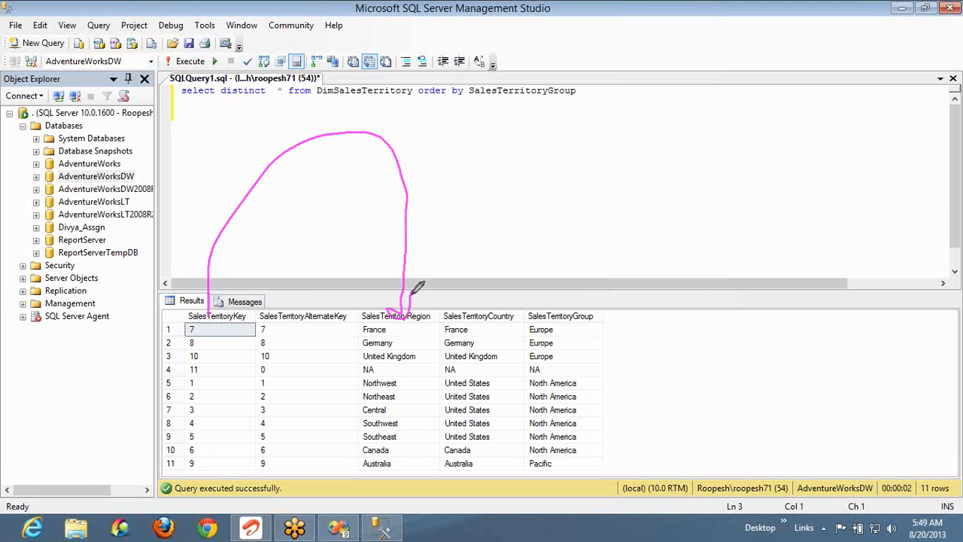
{"action": "mouse_move", "coordinate": [407, 307]}
{"action": "left_mouse_down"}
{"action": "mouse_move", "coordinate": [561, 220]}
{"action": "mouse_move", "coordinate": [591, 303]}
{"action": "left_mouse_up"}
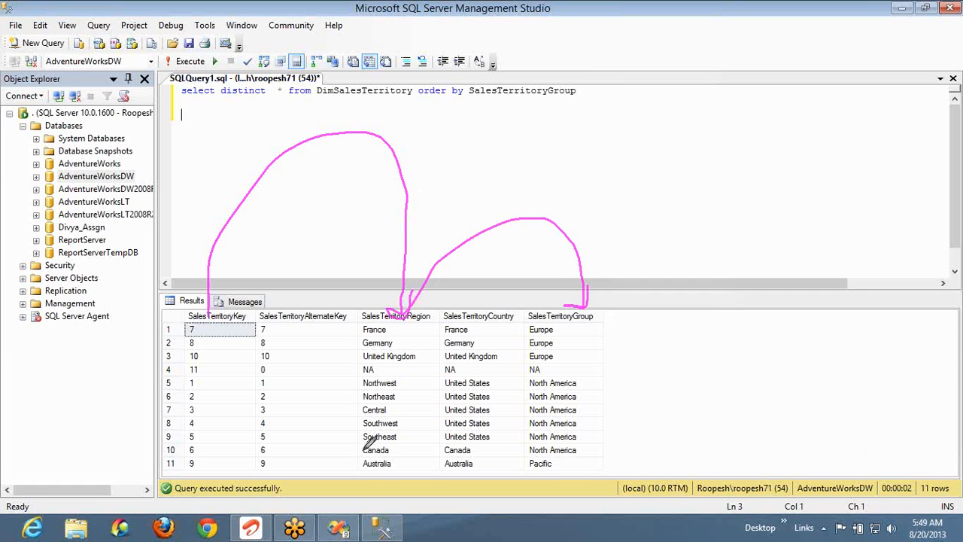
Underline Australia and 'Dim', tick key, North America and Northwest values, and arrow to Canada
{"action": "mouse_move", "coordinate": [374, 470]}
{"action": "left_mouse_down"}
{"action": "mouse_move", "coordinate": [394, 488]}
{"action": "mouse_move", "coordinate": [446, 420]}
{"action": "mouse_move", "coordinate": [481, 444]}
{"action": "left_mouse_up"}
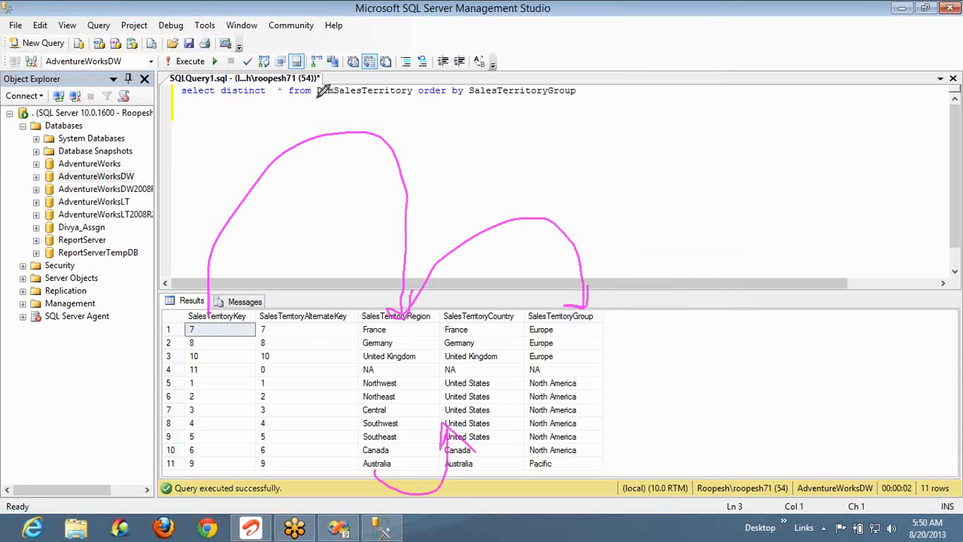
{"action": "mouse_move", "coordinate": [316, 96]}
{"action": "left_mouse_down"}
{"action": "mouse_move", "coordinate": [422, 94]}
{"action": "mouse_move", "coordinate": [370, 72]}
{"action": "mouse_move", "coordinate": [317, 99]}
{"action": "mouse_move", "coordinate": [333, 104]}
{"action": "left_mouse_up"}
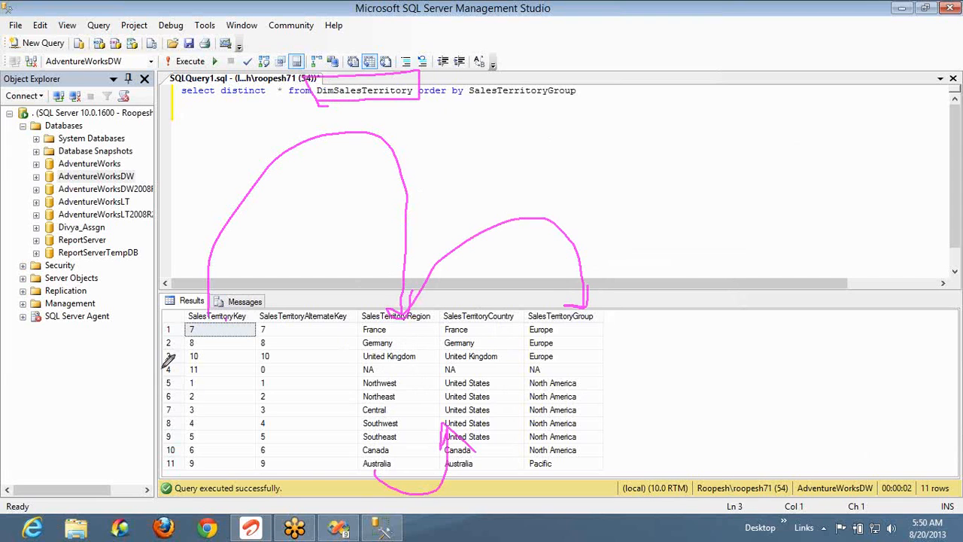
{"action": "left_click_drag", "start_coordinate": [205, 412], "coordinate": [215, 392]}
{"action": "left_click_drag", "start_coordinate": [566, 398], "coordinate": [591, 378]}
{"action": "left_click_drag", "start_coordinate": [394, 388], "coordinate": [422, 352]}
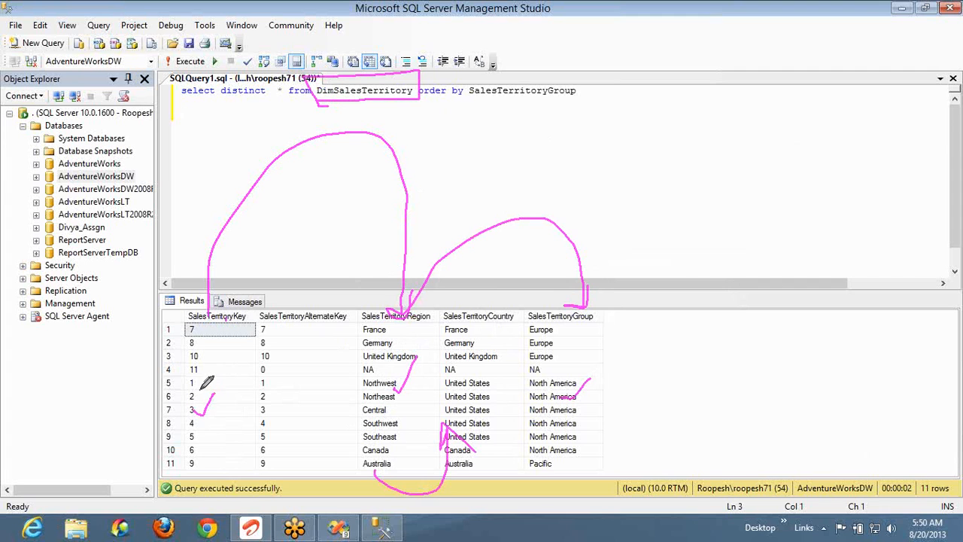
{"action": "left_click_drag", "start_coordinate": [199, 391], "coordinate": [366, 453]}
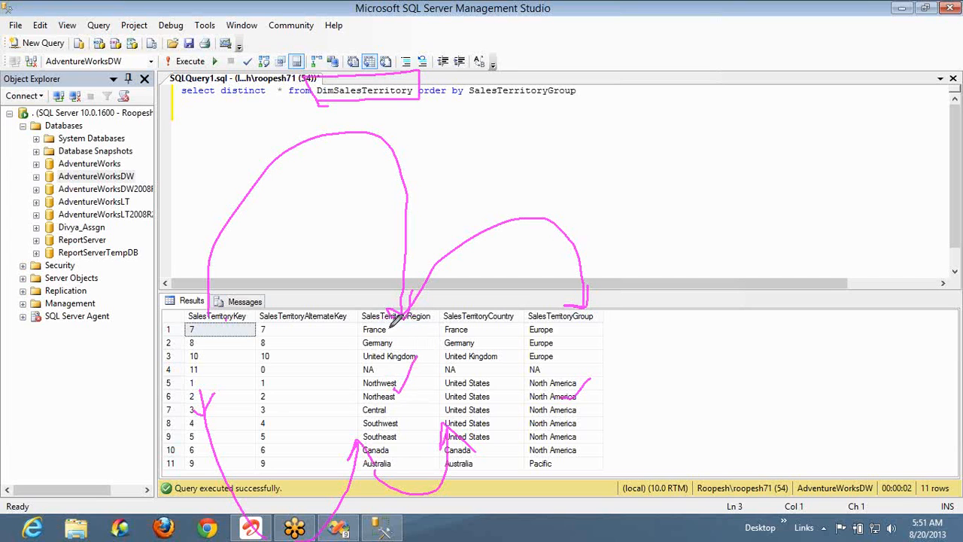
Draw a Region-to-Group arrow, sketch letters above the grid, and link Northwest to United States
{"action": "mouse_move", "coordinate": [388, 328]}
{"action": "left_mouse_down"}
{"action": "mouse_move", "coordinate": [537, 305]}
{"action": "mouse_move", "coordinate": [525, 299]}
{"action": "left_mouse_up"}
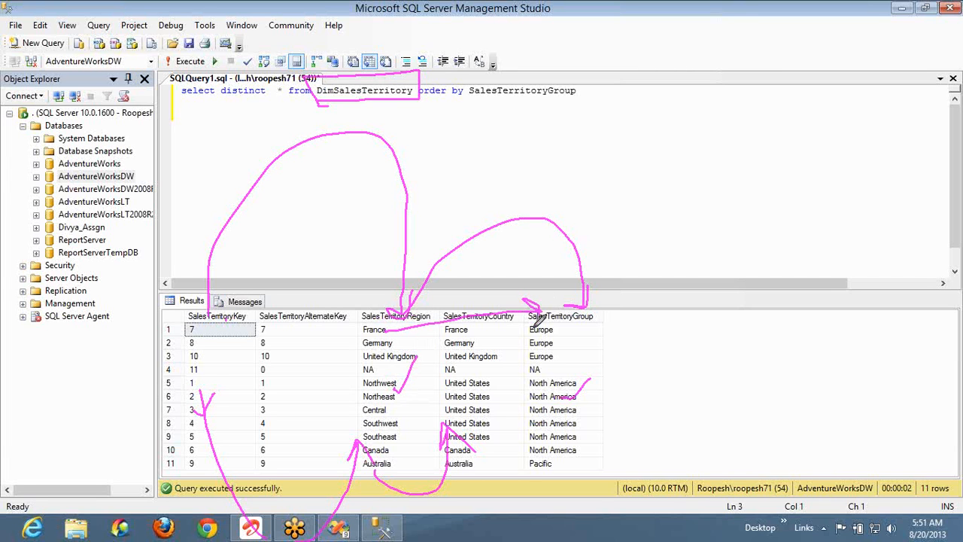
{"action": "mouse_move", "coordinate": [554, 151]}
{"action": "left_mouse_down"}
{"action": "mouse_move", "coordinate": [563, 168]}
{"action": "mouse_move", "coordinate": [570, 151]}
{"action": "mouse_move", "coordinate": [568, 182]}
{"action": "mouse_move", "coordinate": [580, 183]}
{"action": "mouse_move", "coordinate": [577, 233]}
{"action": "left_mouse_up"}
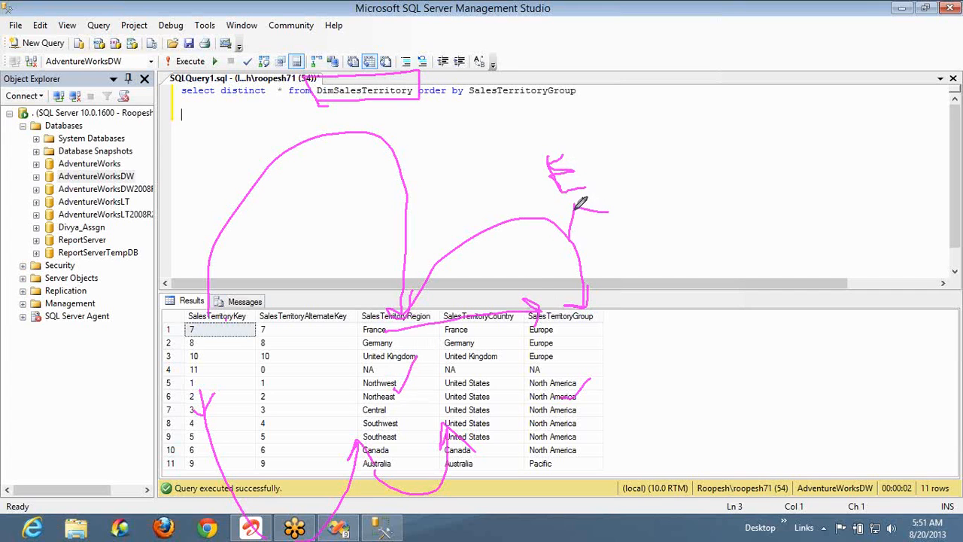
{"action": "left_click_drag", "start_coordinate": [575, 208], "coordinate": [608, 204]}
{"action": "mouse_move", "coordinate": [678, 222]}
{"action": "left_mouse_down"}
{"action": "mouse_move", "coordinate": [694, 233]}
{"action": "mouse_move", "coordinate": [700, 209]}
{"action": "mouse_move", "coordinate": [707, 226]}
{"action": "mouse_move", "coordinate": [704, 207]}
{"action": "mouse_move", "coordinate": [719, 191]}
{"action": "mouse_move", "coordinate": [727, 198]}
{"action": "left_mouse_up"}
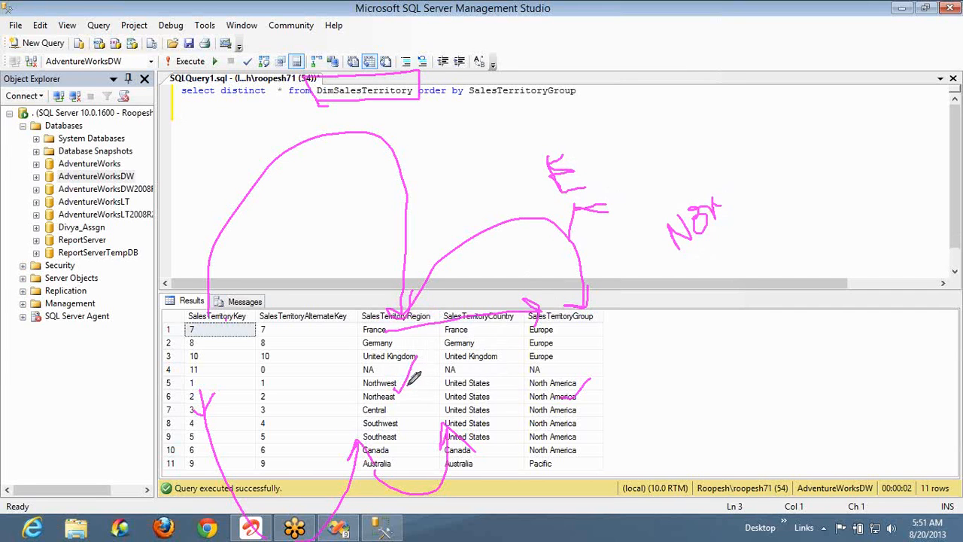
{"action": "left_click_drag", "start_coordinate": [445, 384], "coordinate": [402, 386]}
Select the row 10 North America cell and loop a pen curve around to the Canada row
{"action": "right_click", "coordinate": [578, 325]}
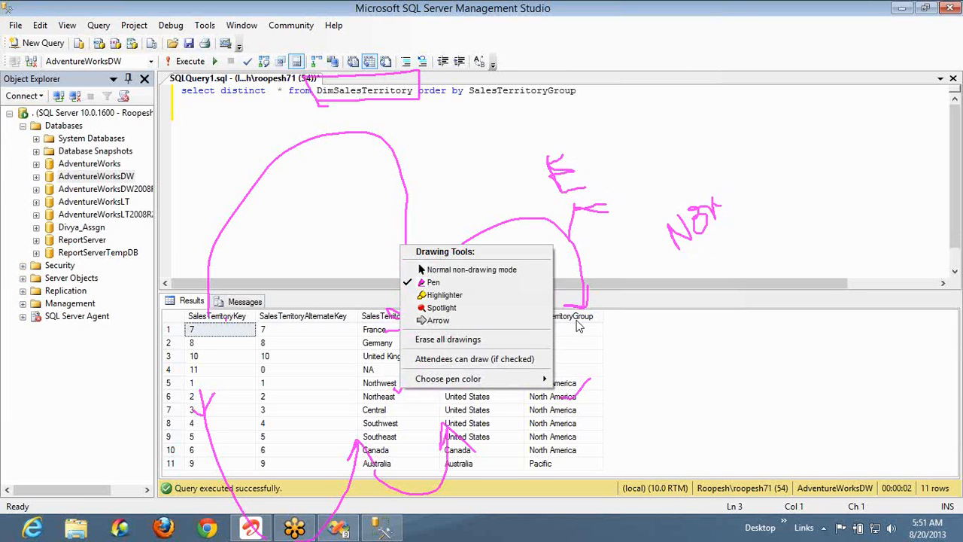
{"action": "left_click", "coordinate": [577, 321]}
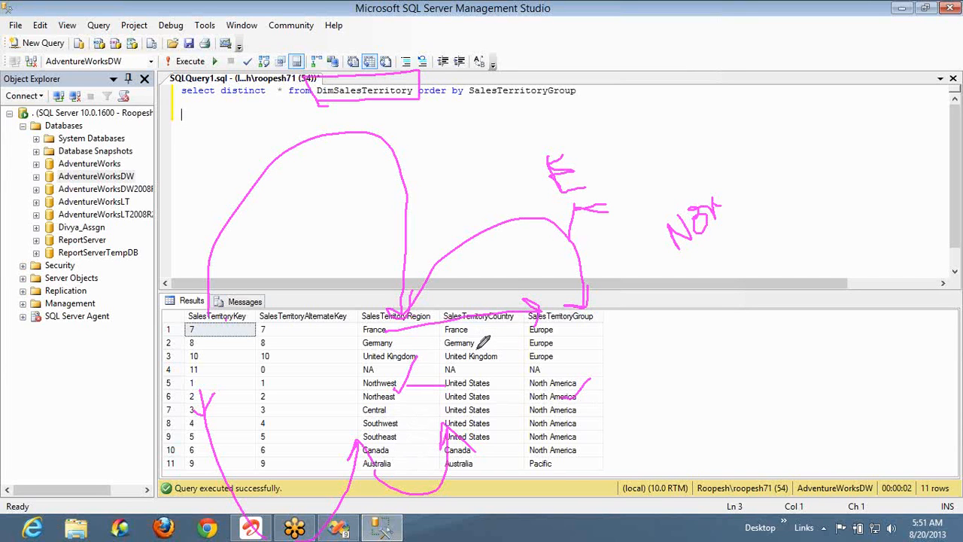
{"action": "right_click", "coordinate": [756, 255]}
{"action": "left_click", "coordinate": [777, 183]}
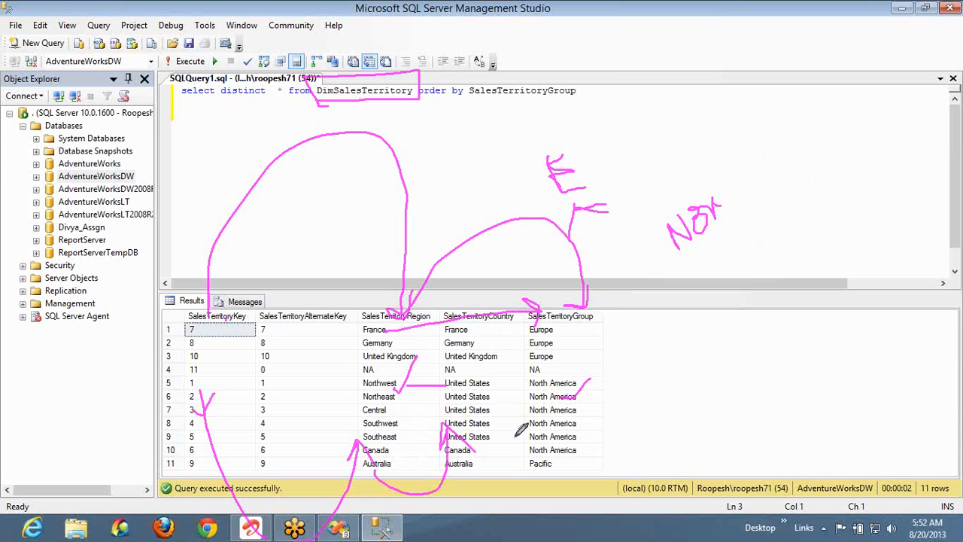
{"action": "left_click", "coordinate": [579, 450]}
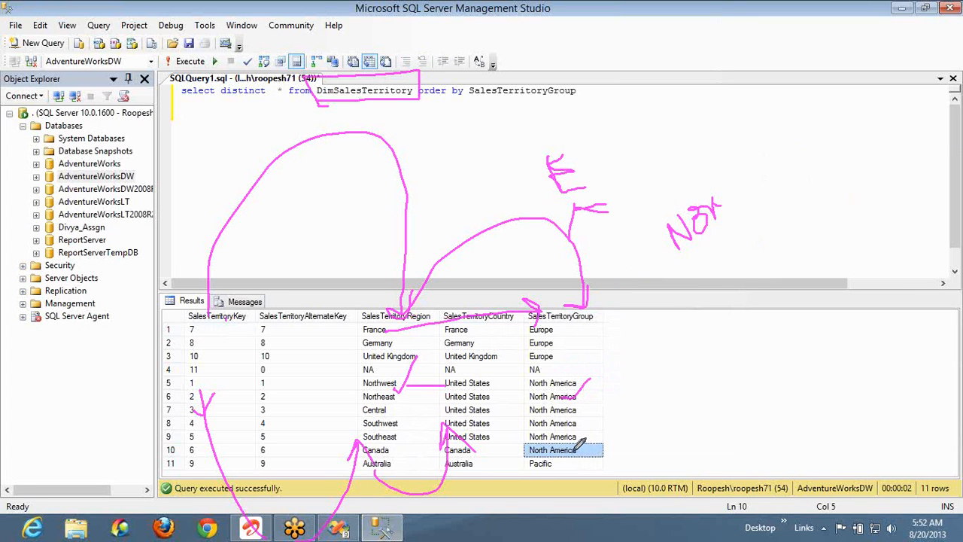
{"action": "mouse_move", "coordinate": [596, 399]}
{"action": "left_mouse_down"}
{"action": "mouse_move", "coordinate": [553, 504]}
{"action": "mouse_move", "coordinate": [489, 463]}
{"action": "mouse_move", "coordinate": [510, 449]}
{"action": "mouse_move", "coordinate": [411, 482]}
{"action": "mouse_move", "coordinate": [391, 452]}
{"action": "left_mouse_up"}
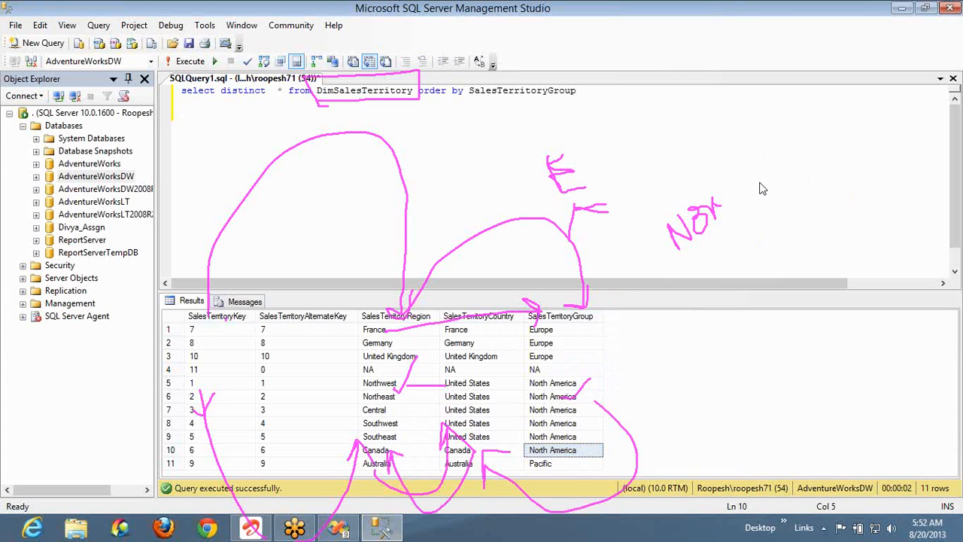
Erase all pen marks and draw arrows from the Group to Country to Region headers
{"action": "right_click", "coordinate": [797, 263]}
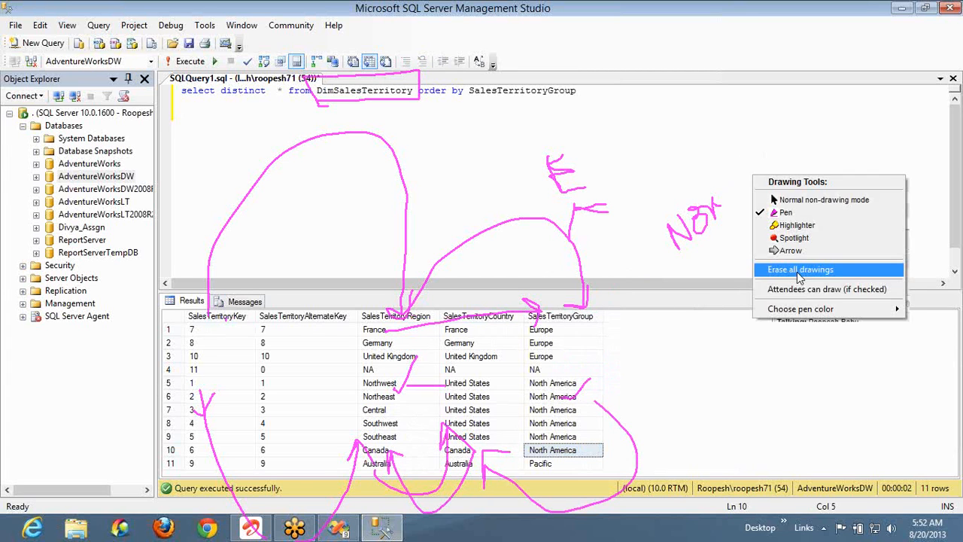
{"action": "left_click", "coordinate": [797, 269]}
{"action": "mouse_move", "coordinate": [579, 320]}
{"action": "left_mouse_down"}
{"action": "mouse_move", "coordinate": [577, 239]}
{"action": "mouse_move", "coordinate": [493, 263]}
{"action": "mouse_move", "coordinate": [487, 321]}
{"action": "mouse_move", "coordinate": [497, 296]}
{"action": "left_mouse_up"}
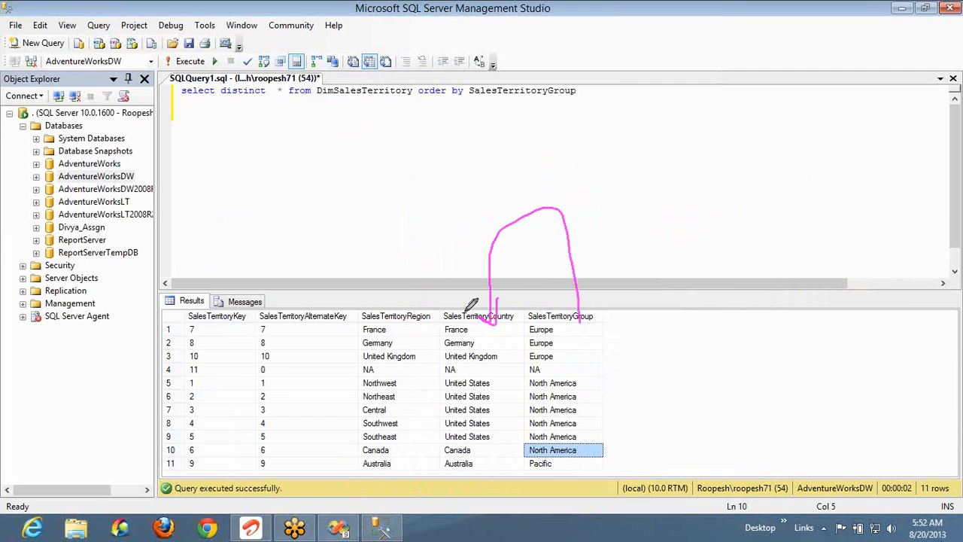
{"action": "left_click_drag", "start_coordinate": [467, 315], "coordinate": [404, 322]}
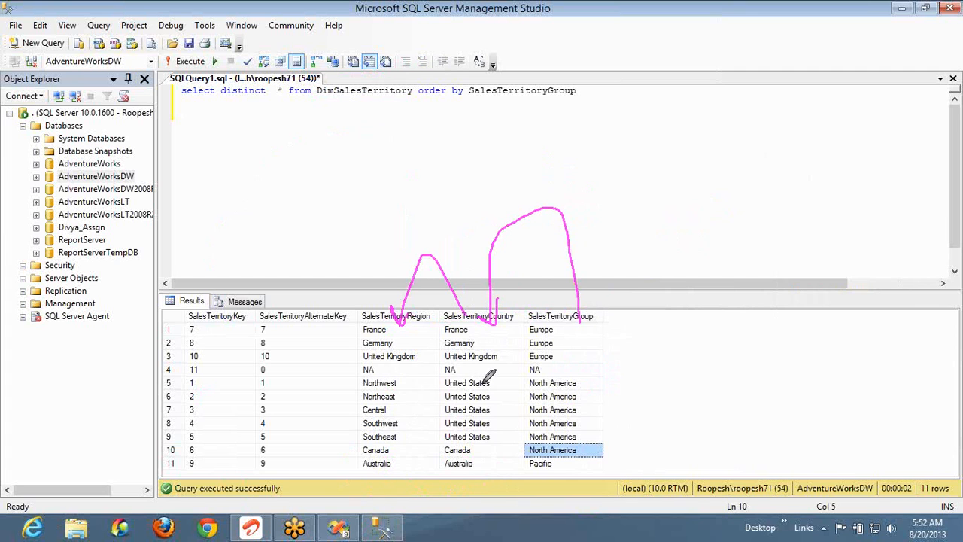
Circle the United States cells and key values, and tick the North America and Southwest rows
{"action": "mouse_move", "coordinate": [485, 382]}
{"action": "left_mouse_down"}
{"action": "mouse_move", "coordinate": [466, 376]}
{"action": "mouse_move", "coordinate": [452, 425]}
{"action": "mouse_move", "coordinate": [499, 421]}
{"action": "mouse_move", "coordinate": [475, 376]}
{"action": "mouse_move", "coordinate": [397, 396]}
{"action": "mouse_move", "coordinate": [404, 387]}
{"action": "left_mouse_up"}
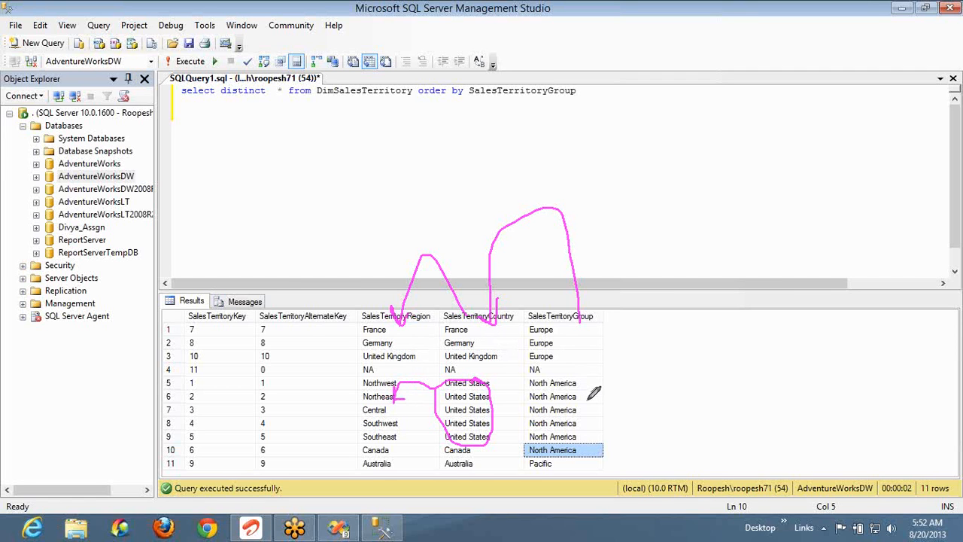
{"action": "left_click_drag", "start_coordinate": [587, 405], "coordinate": [625, 356]}
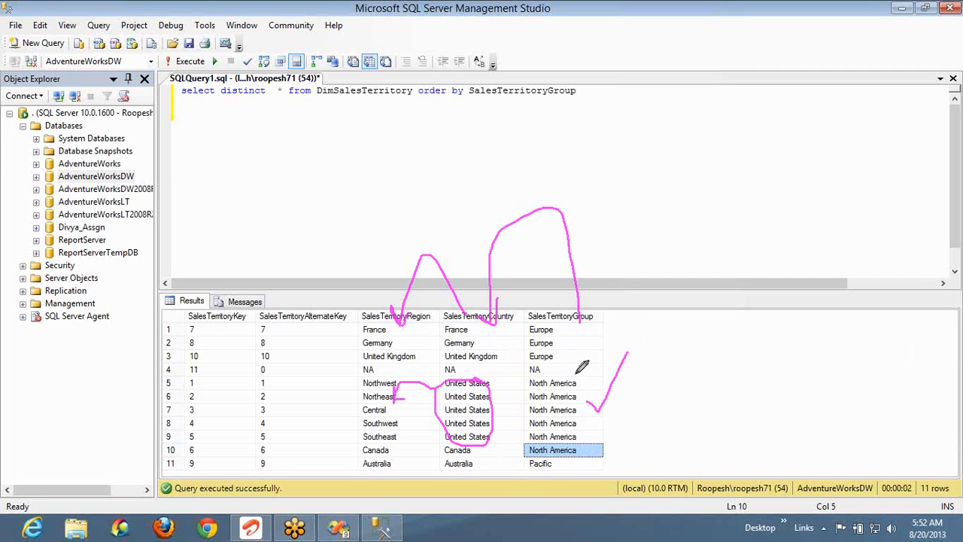
{"action": "left_click_drag", "start_coordinate": [489, 468], "coordinate": [498, 444]}
{"action": "left_click_drag", "start_coordinate": [388, 429], "coordinate": [404, 419]}
{"action": "mouse_move", "coordinate": [201, 403]}
{"action": "left_mouse_down"}
{"action": "mouse_move", "coordinate": [188, 316]}
{"action": "mouse_move", "coordinate": [197, 414]}
{"action": "left_mouse_up"}
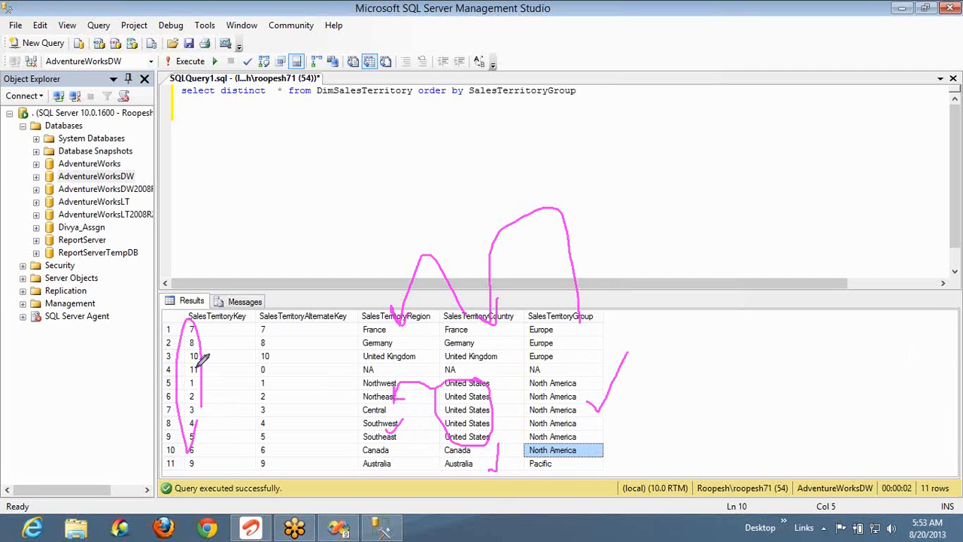
{"action": "mouse_move", "coordinate": [194, 319]}
{"action": "left_mouse_down"}
{"action": "mouse_move", "coordinate": [322, 204]}
{"action": "mouse_move", "coordinate": [339, 214]}
{"action": "mouse_move", "coordinate": [334, 194]}
{"action": "left_mouse_up"}
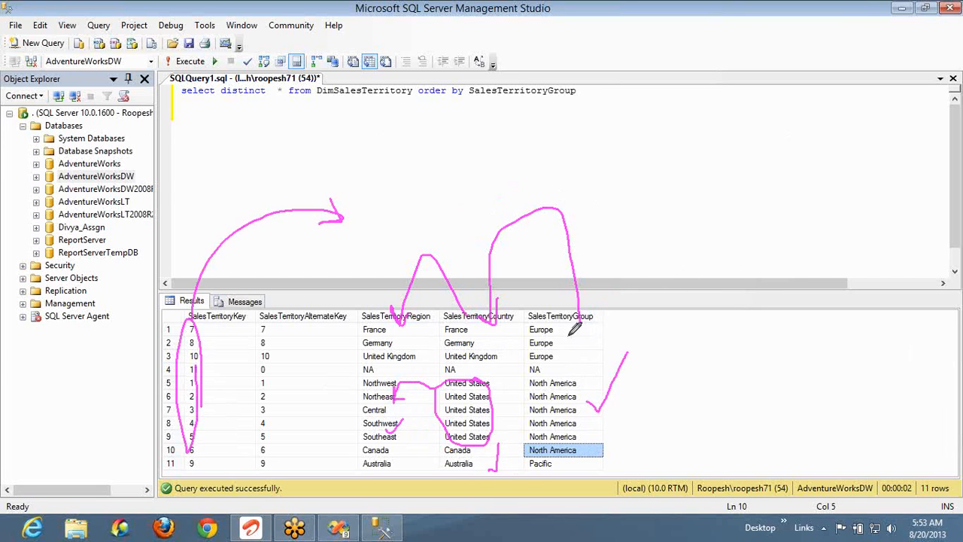
Link North America to its United States rows and those rows to their regions
{"action": "left_click_drag", "start_coordinate": [560, 381], "coordinate": [476, 393]}
{"action": "left_click_drag", "start_coordinate": [556, 386], "coordinate": [495, 422]}
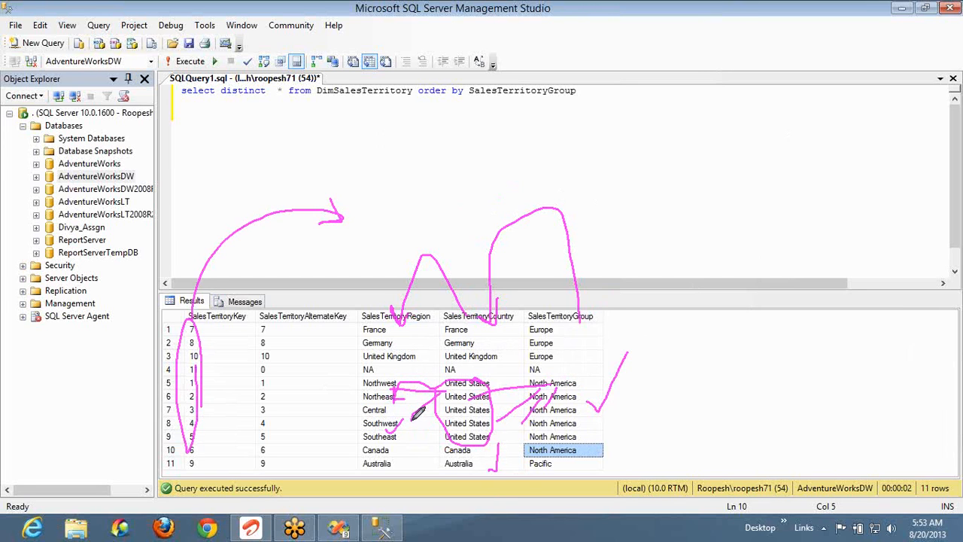
{"action": "left_click_drag", "start_coordinate": [442, 389], "coordinate": [412, 429]}
{"action": "right_click", "coordinate": [773, 201]}
Turn off the pen and start a new query line 'select distinct SalesTerritoryGroup from'
{"action": "left_click", "coordinate": [774, 201]}
{"action": "left_click", "coordinate": [559, 318]}
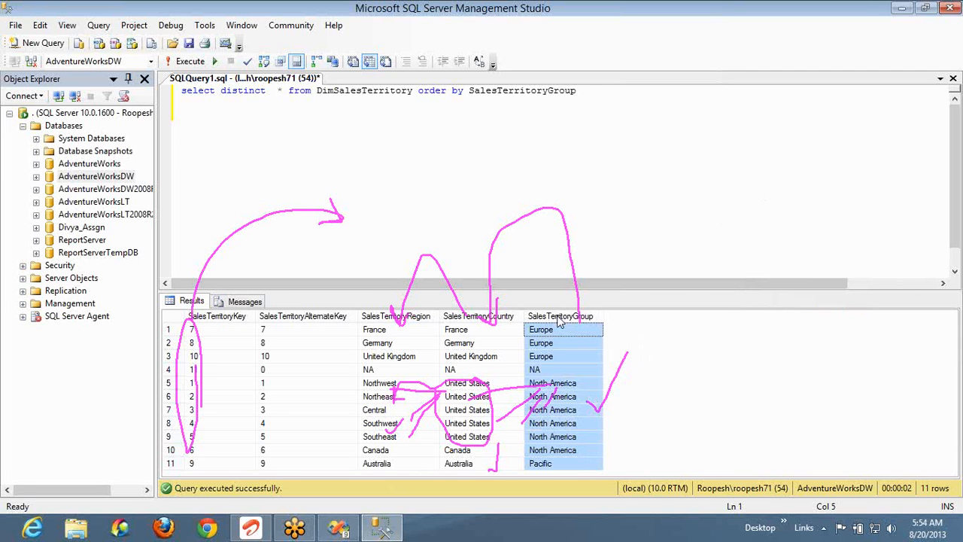
{"action": "left_click", "coordinate": [585, 89]}
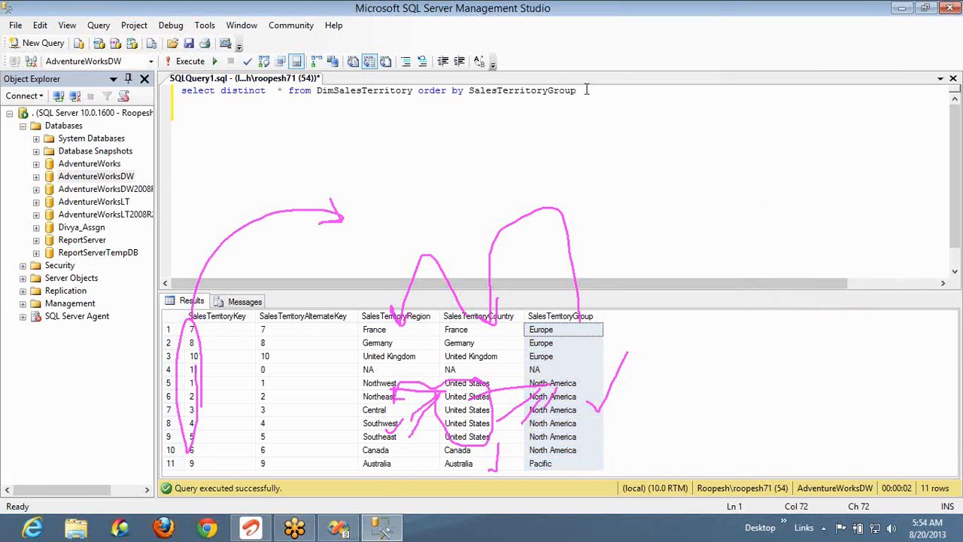
{"action": "double_click", "coordinate": [586, 89]}
{"action": "key", "text": "ctrl+c"}
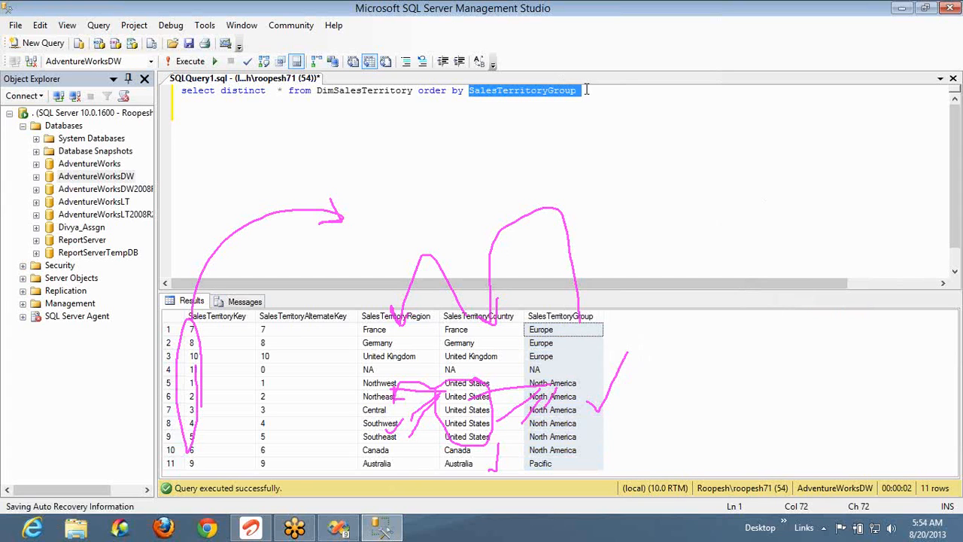
{"action": "key", "text": "Down"}
{"action": "key", "text": "Down"}
{"action": "key", "text": "Down"}
{"action": "key", "text": "Down"}
{"action": "type", "text": "select distinct"}
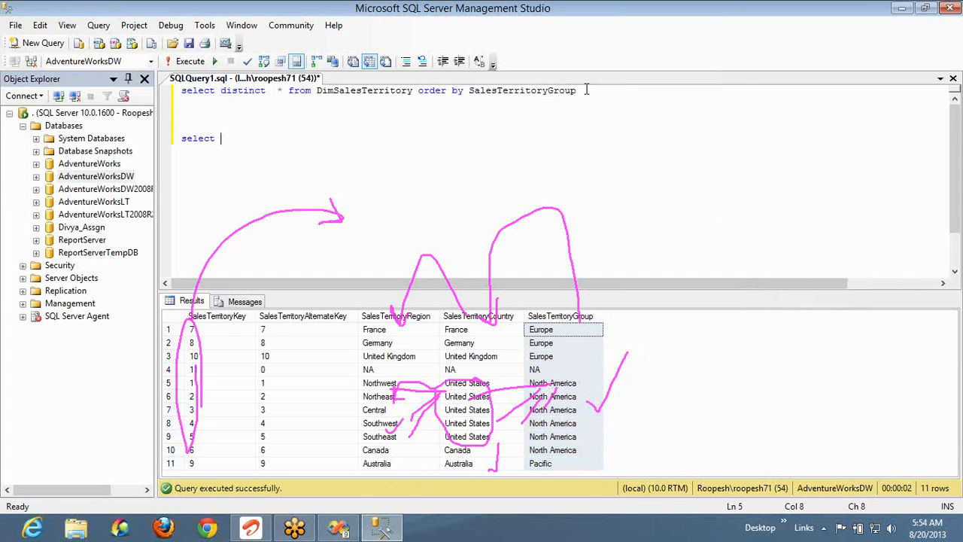
{"action": "key", "text": "ctrl+v"}
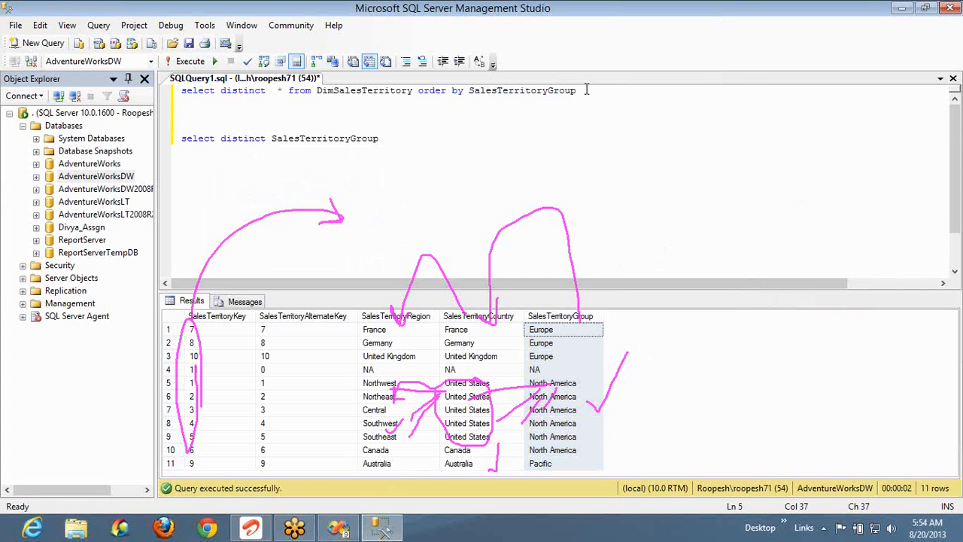
{"action": "type", "text": "from"}
Complete it with DimSalesTerritory and run only 'select distinct SalesTerritoryGroup from DimSalesTerritory'
{"action": "key", "text": "Up"}
{"action": "key", "text": "Up"}
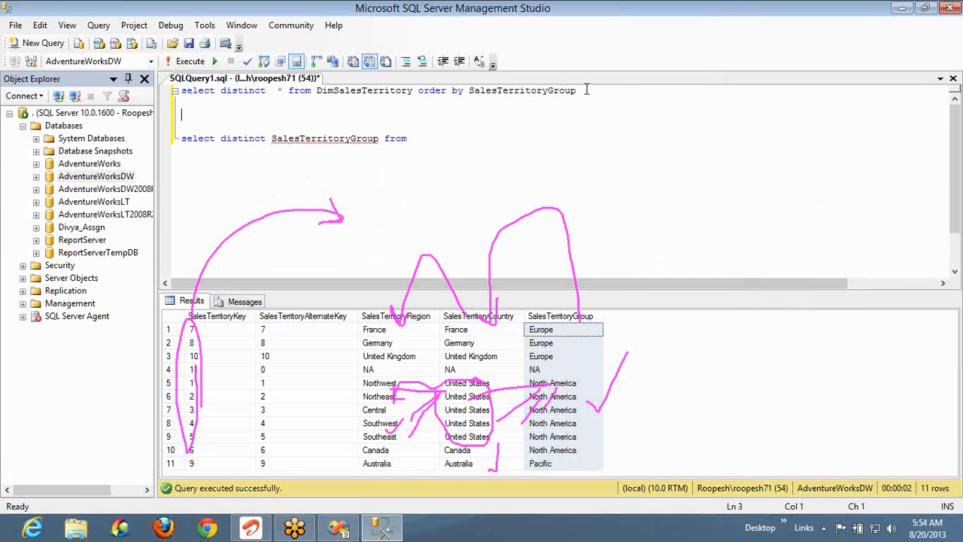
{"action": "key", "text": "Up"}
{"action": "key", "text": "Up"}
{"action": "key", "text": "ctrl+Right"}
{"action": "key", "text": "ctrl+Left"}
{"action": "key", "text": "ctrl+shift+Right"}
{"action": "key", "text": "ctrl+c"}
{"action": "key", "text": "Down"}
{"action": "key", "text": "Down"}
{"action": "key", "text": "Down"}
{"action": "key", "text": "Down"}
{"action": "key", "text": "ctrl+v"}
{"action": "key", "text": "shift+Home"}
{"action": "key", "text": "F5"}
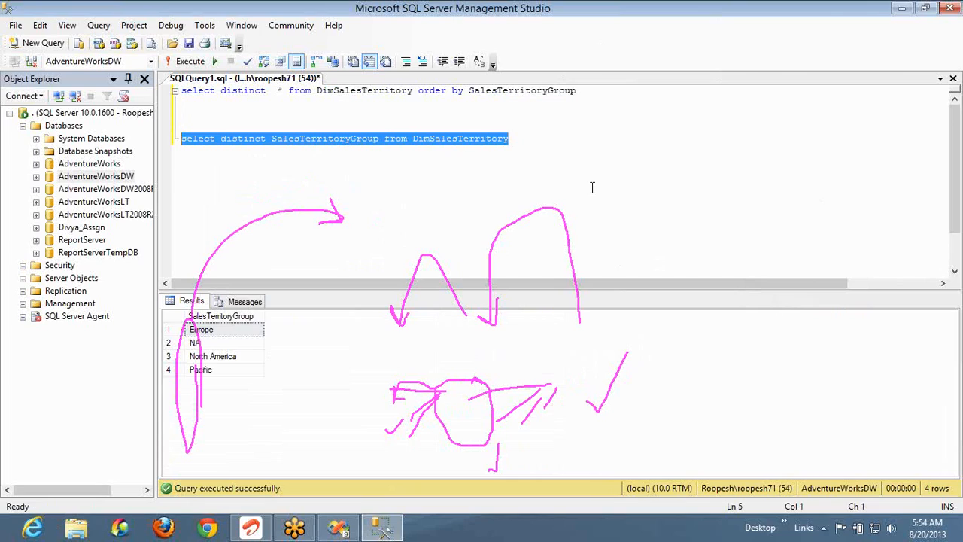
{"action": "key", "text": "super"}
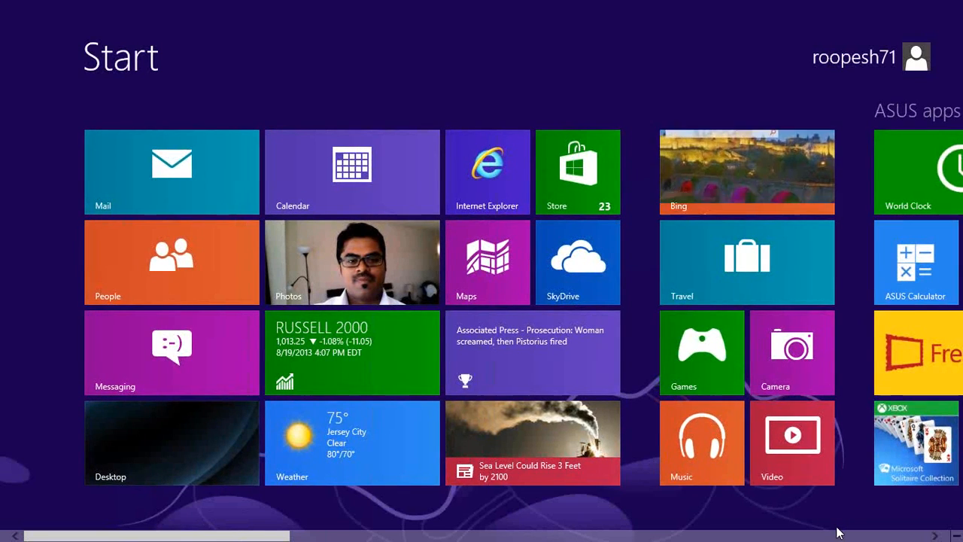
{"action": "scroll", "coordinate": [839, 533], "scroll_direction": "down", "scroll_amount": 5}
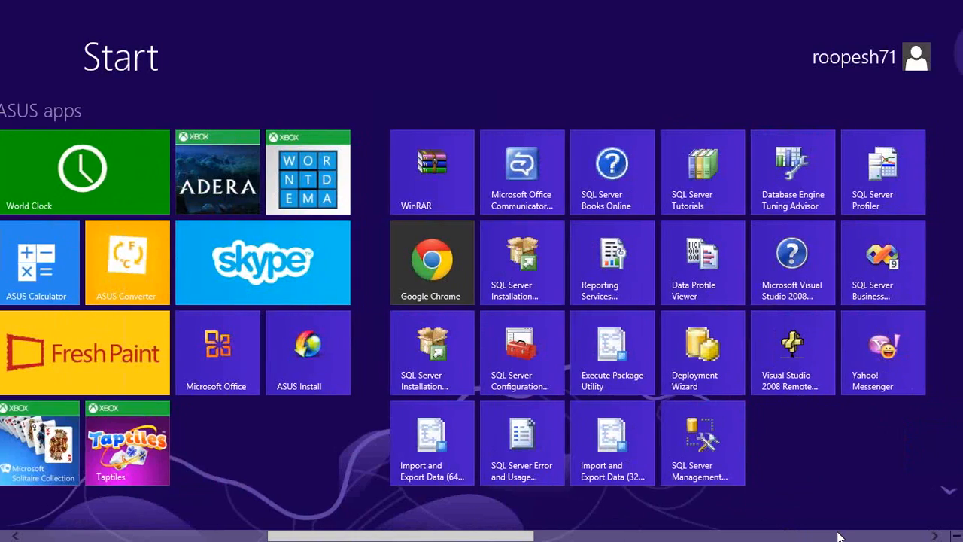
{"action": "scroll", "coordinate": [808, 534], "scroll_direction": "down", "scroll_amount": 5}
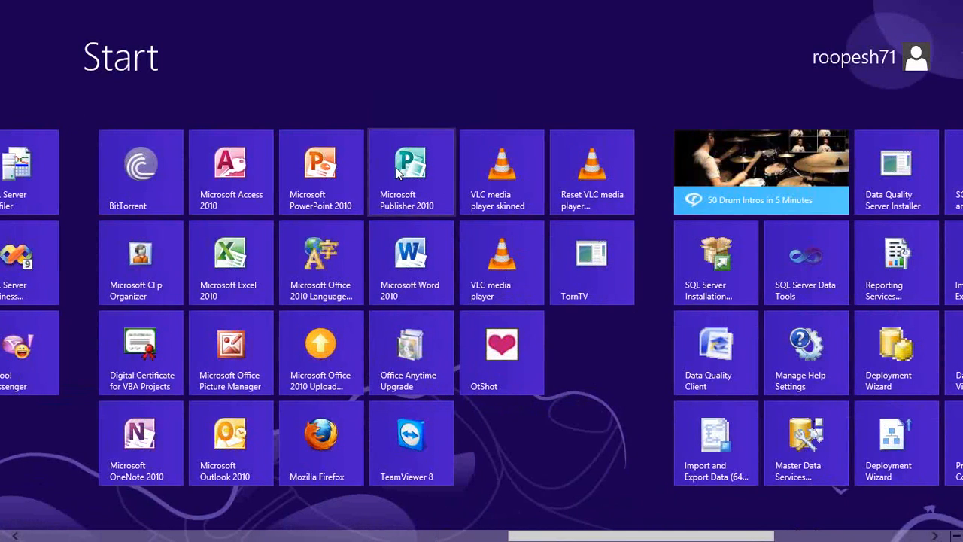
{"action": "key", "text": "super"}
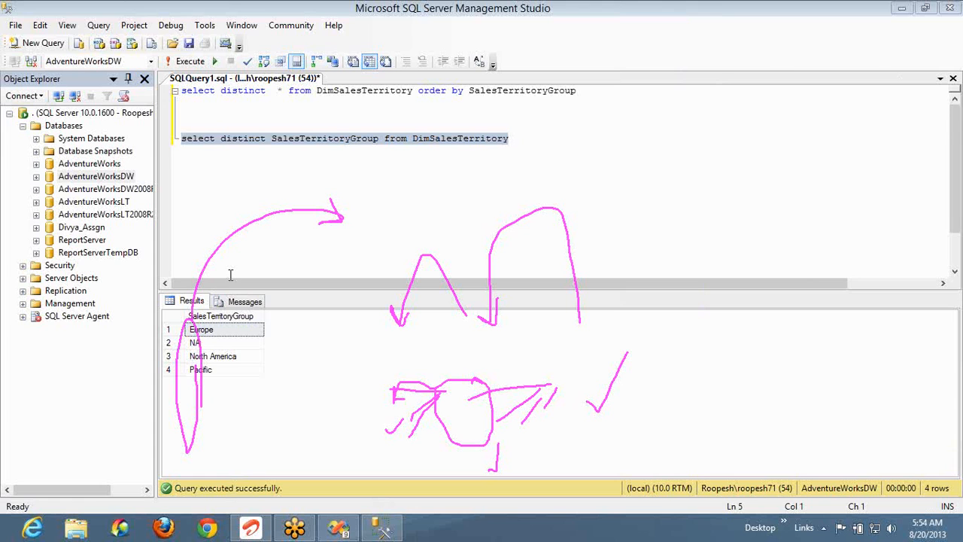
Type the headings ID, City, State and Country across A1:D1
{"action": "type", "text": "ID"}
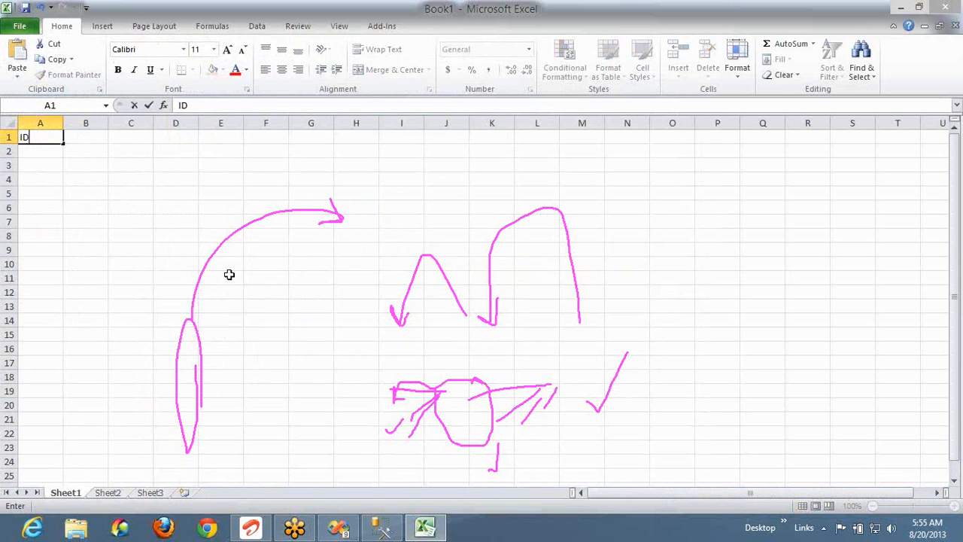
{"action": "key", "text": "Tab"}
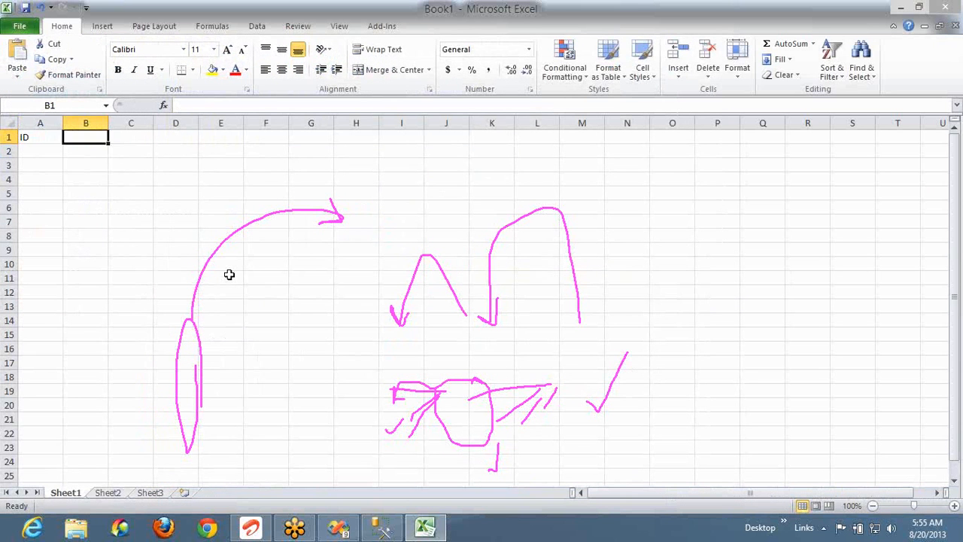
{"action": "type", "text": "City"}
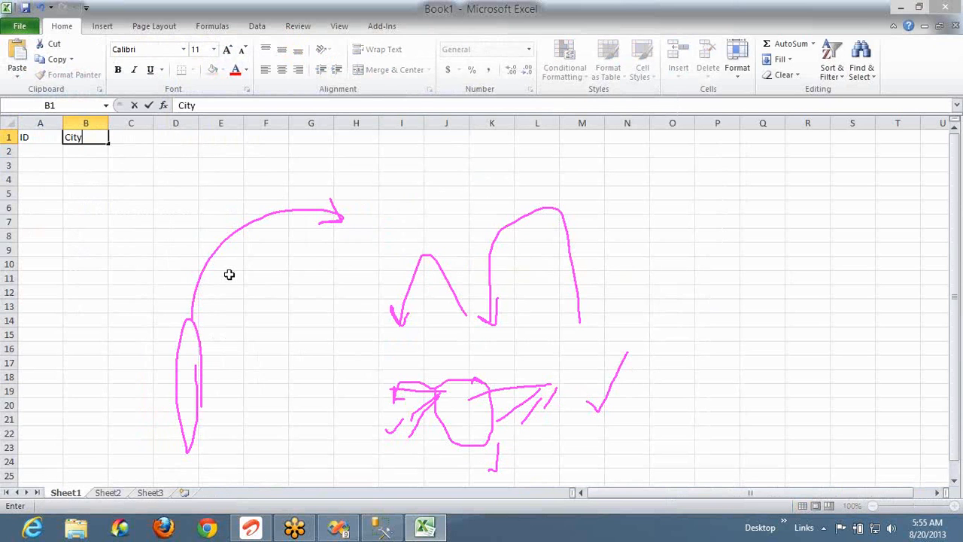
{"action": "key", "text": "ctrl+Right"}
{"action": "key", "text": "ctrl+Left"}
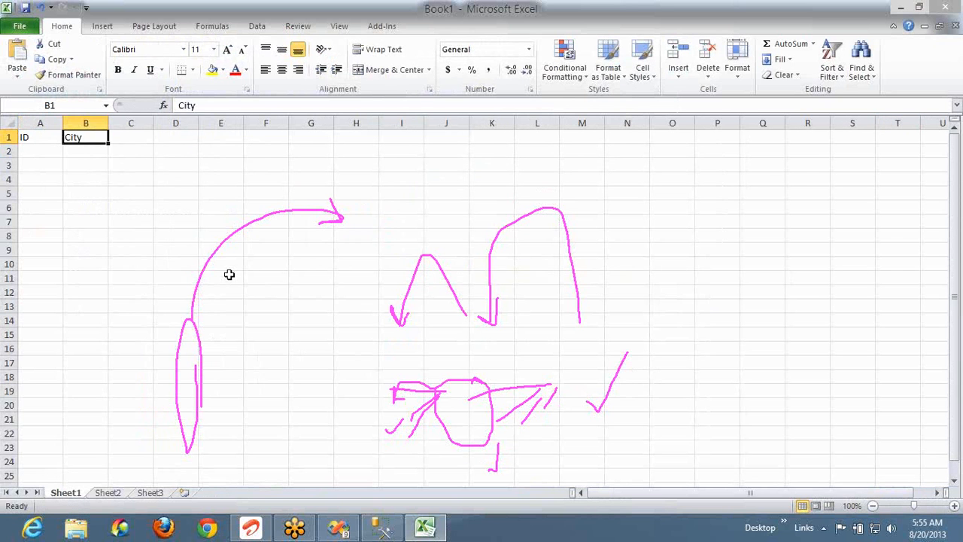
{"action": "key", "text": "Right"}
{"action": "type", "text": "State"}
{"action": "key", "text": "Right"}
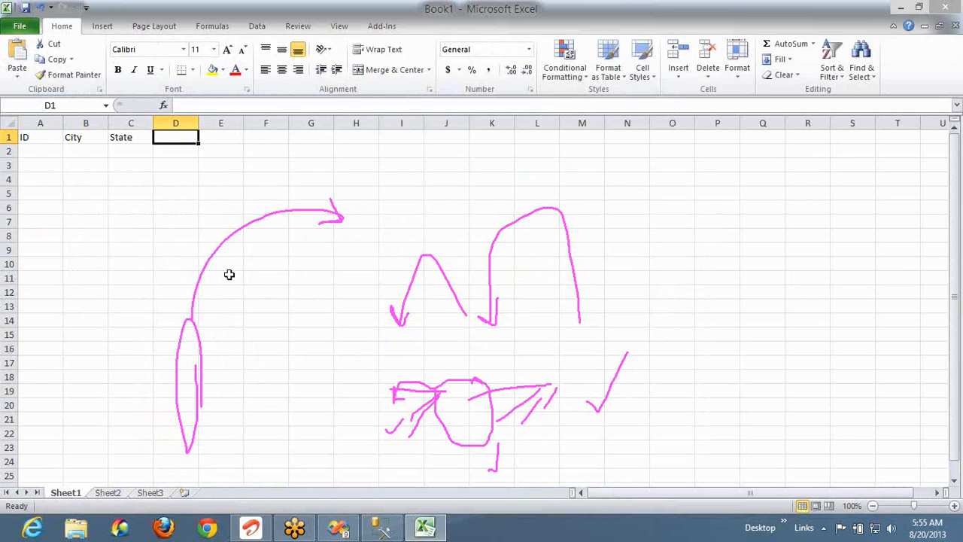
{"action": "type", "text": "Country"}
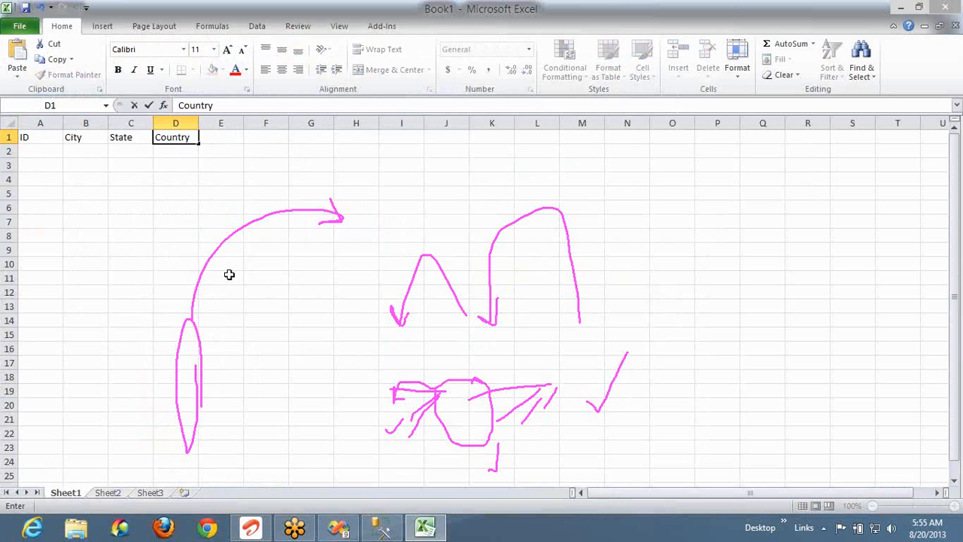
{"action": "key", "text": "Return"}
Fill row 2 with 1, Hyd, AP, India
{"action": "key", "text": "Left"}
{"action": "key", "text": "Left"}
{"action": "key", "text": "Left"}
{"action": "type", "text": "1"}
{"action": "key", "text": "Right"}
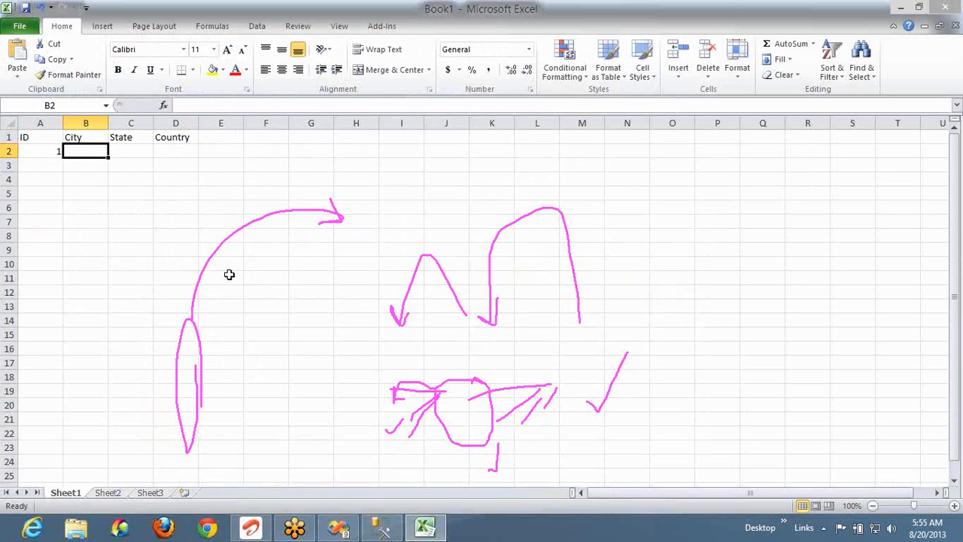
{"action": "type", "text": "Hyd"}
{"action": "key", "text": "Right"}
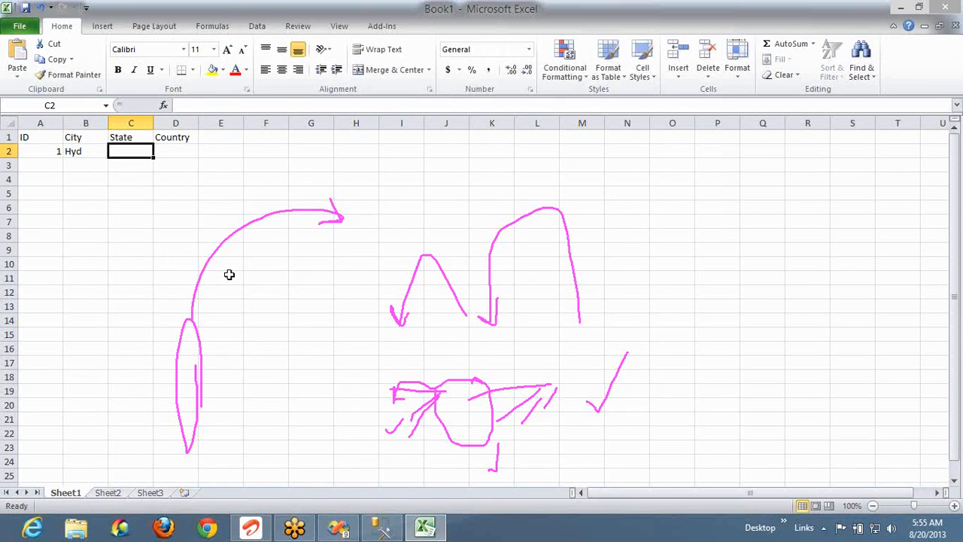
{"action": "type", "text": "AP"}
{"action": "key", "text": "Right"}
{"action": "type", "text": "India"}
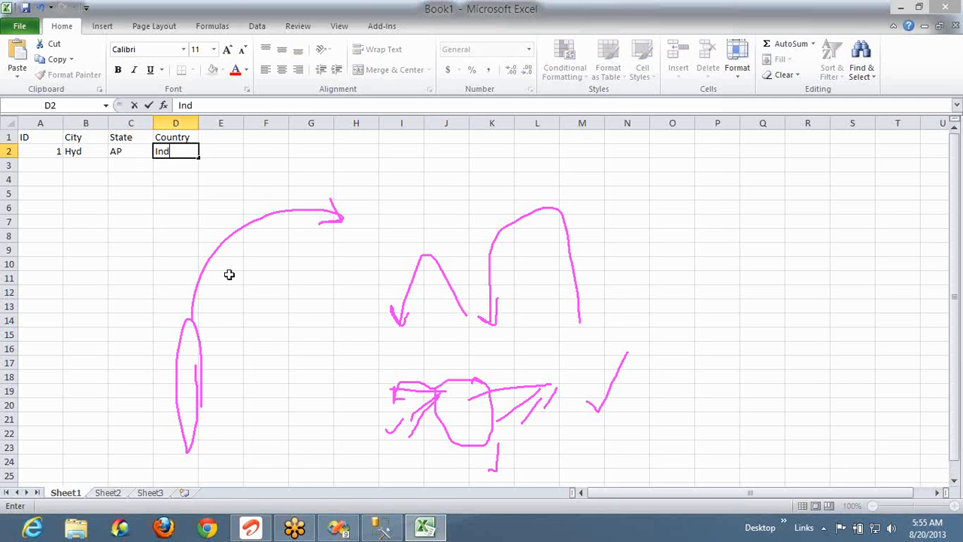
{"action": "key", "text": "Return"}
Fill row 3 with 2, Bang, Kar, India, then select the Country values
{"action": "key", "text": "Left"}
{"action": "key", "text": "Left"}
{"action": "key", "text": "Left"}
{"action": "type", "text": "2"}
{"action": "key", "text": "Right"}
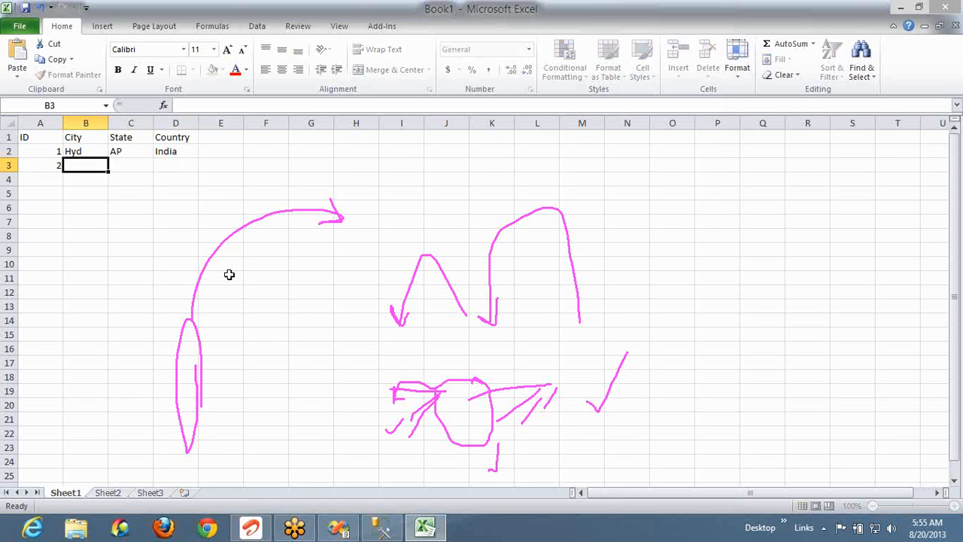
{"action": "type", "text": "Bang"}
{"action": "key", "text": "Right"}
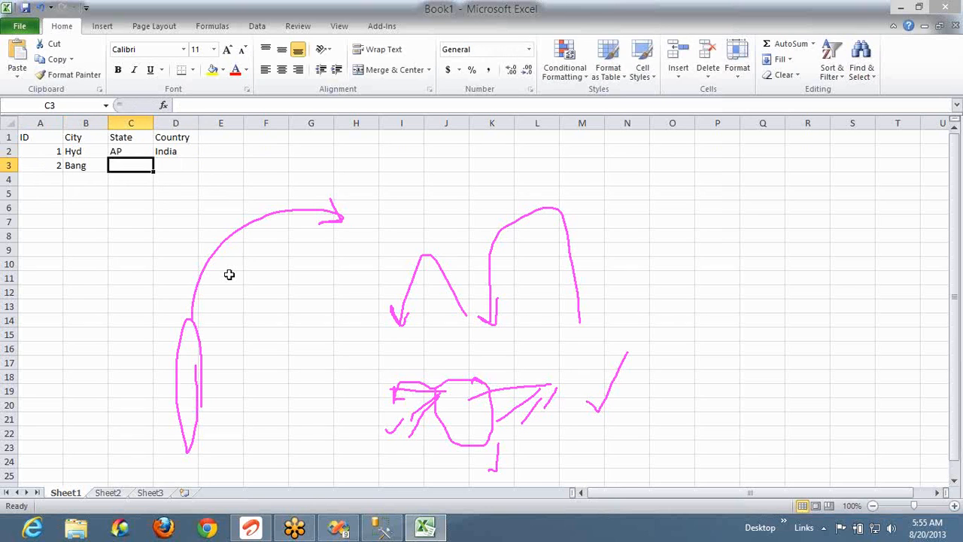
{"action": "type", "text": "Kar"}
{"action": "key", "text": "Right"}
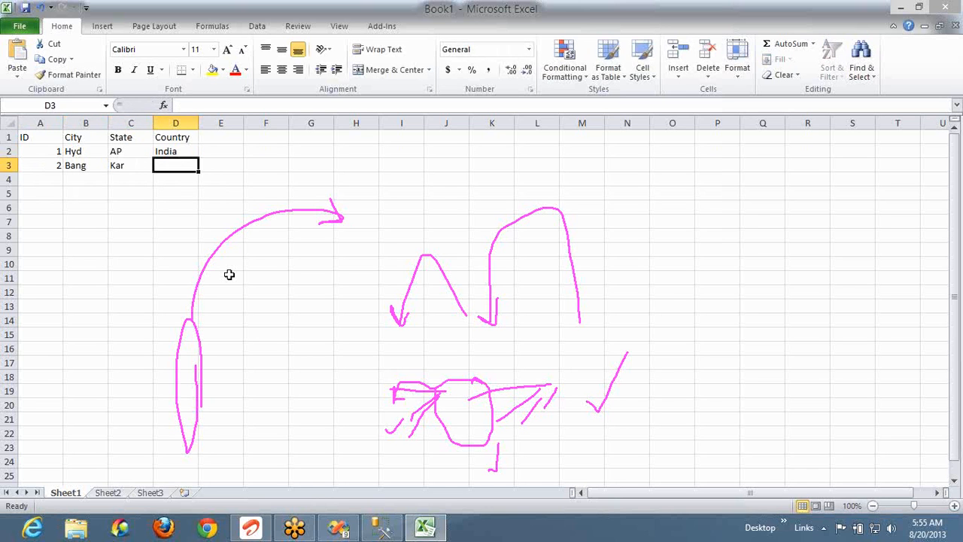
{"action": "type", "text": "India"}
{"action": "key", "text": "Return"}
{"action": "key", "text": "Up"}
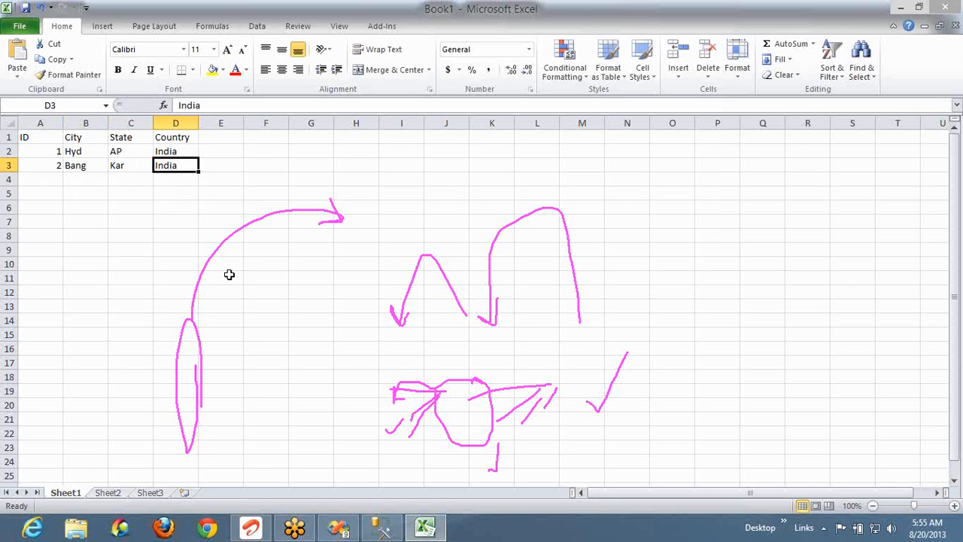
{"action": "key", "text": "Up"}
{"action": "key", "text": "Up"}
{"action": "key", "text": "shift+Down"}
{"action": "key", "text": "shift+Down"}
{"action": "key", "text": "shift+Down"}
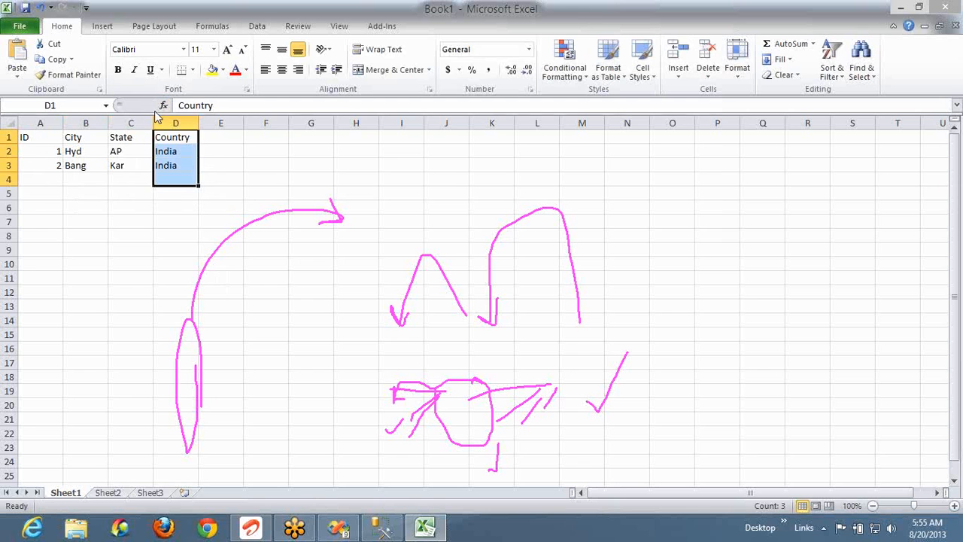
Add a CountryID/Name table in I1:J2 mapping 1 to India
{"action": "left_click", "coordinate": [404, 137]}
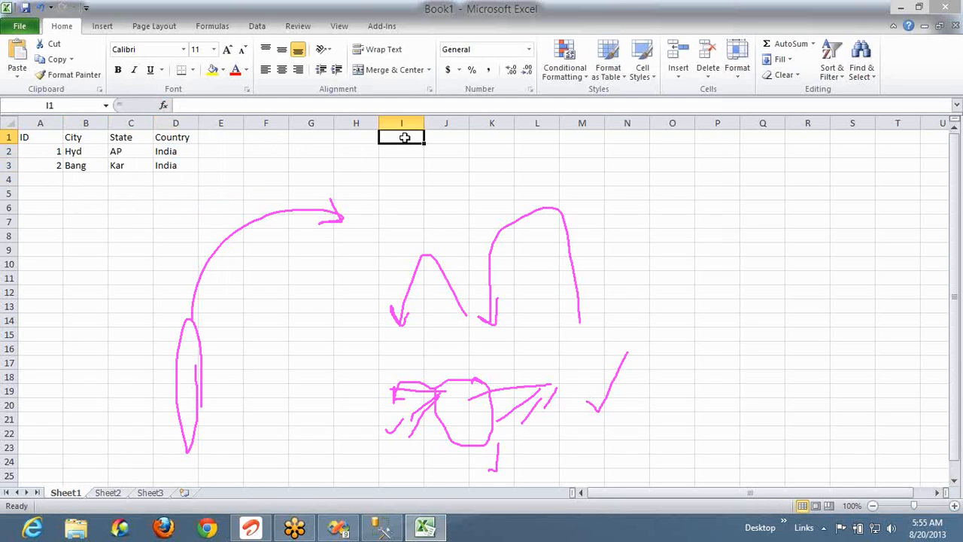
{"action": "type", "text": "Co"}
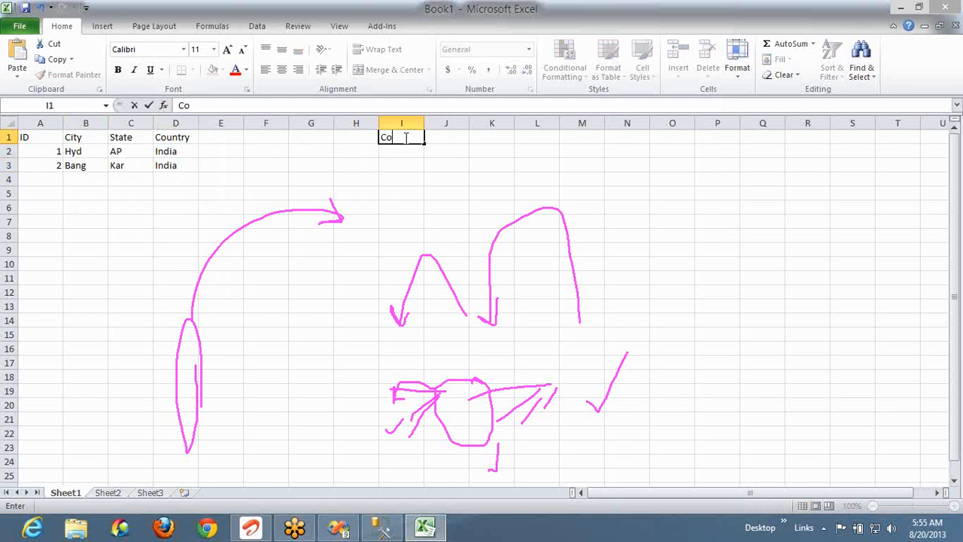
{"action": "type", "text": "untryID"}
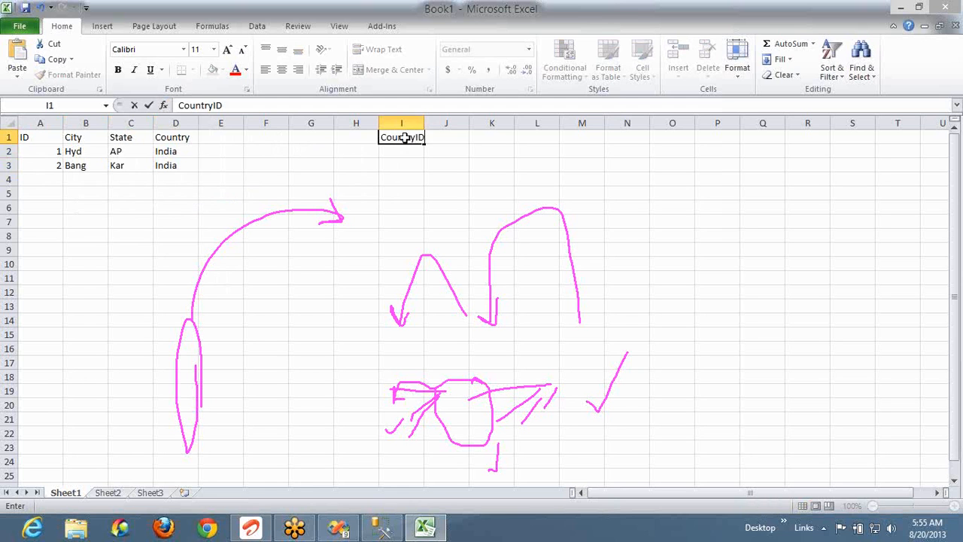
{"action": "key", "text": "Tab"}
{"action": "type", "text": "NAme"}
{"action": "key", "text": "Return"}
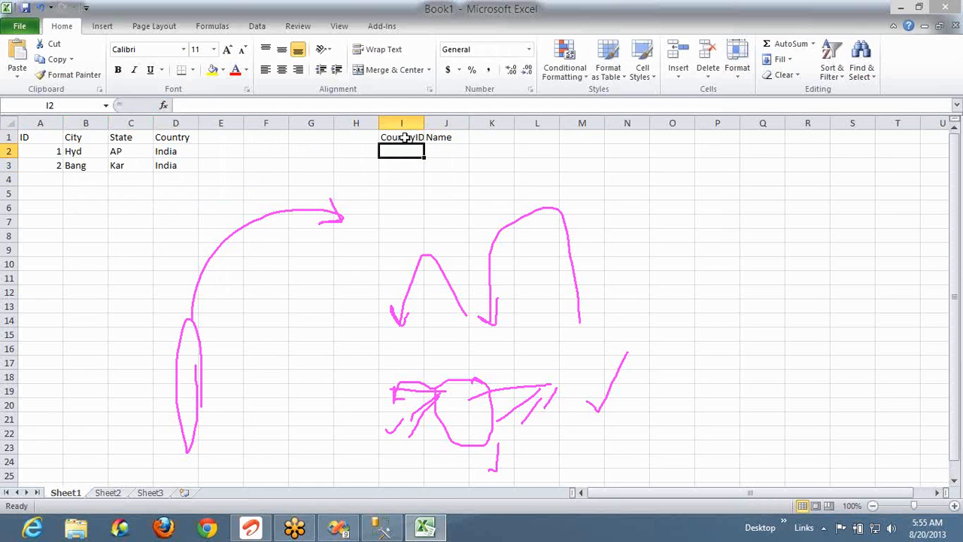
{"action": "type", "text": "1"}
{"action": "key", "text": "Tab"}
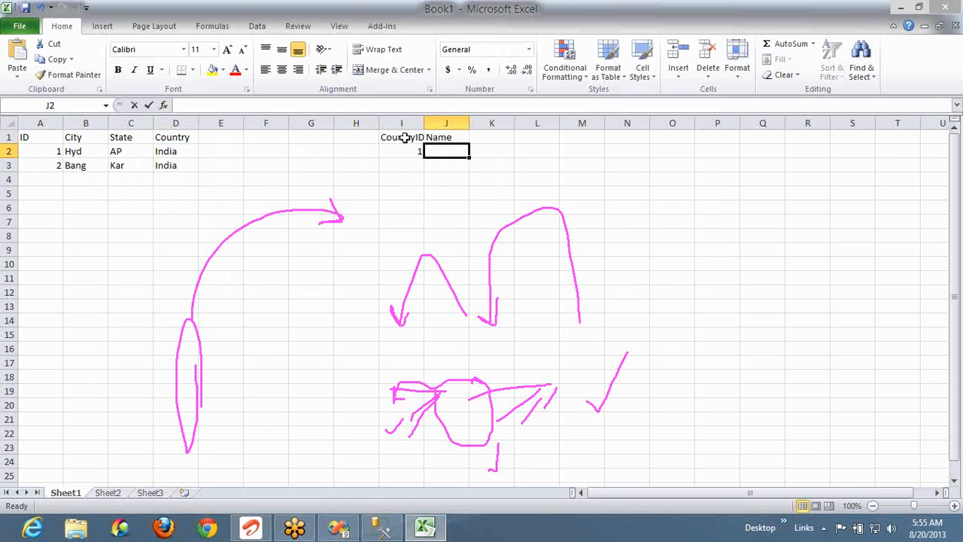
{"action": "type", "text": "India"}
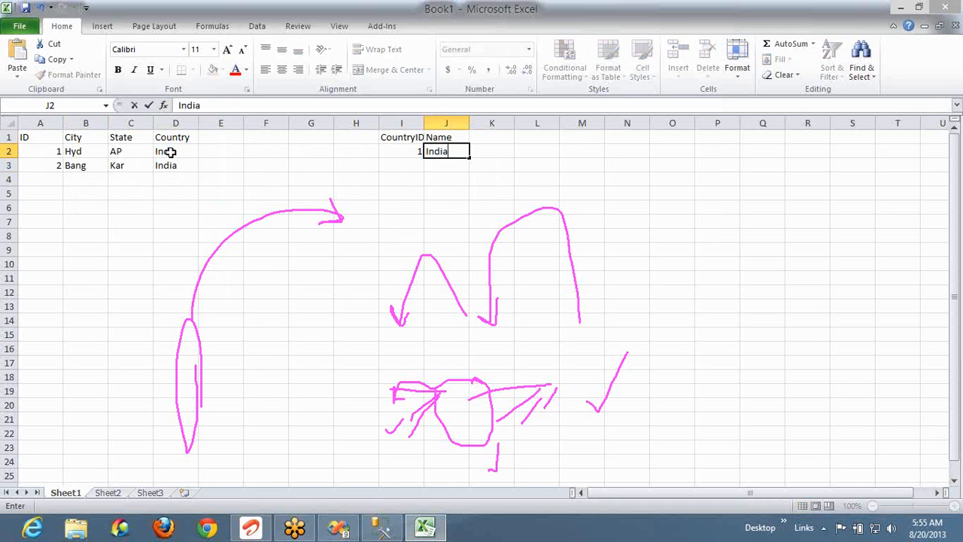
Replace both Country entries in D2:D3 with the ID 1
{"action": "left_click", "coordinate": [171, 152]}
{"action": "type", "text": "1"}
{"action": "key", "text": "Return"}
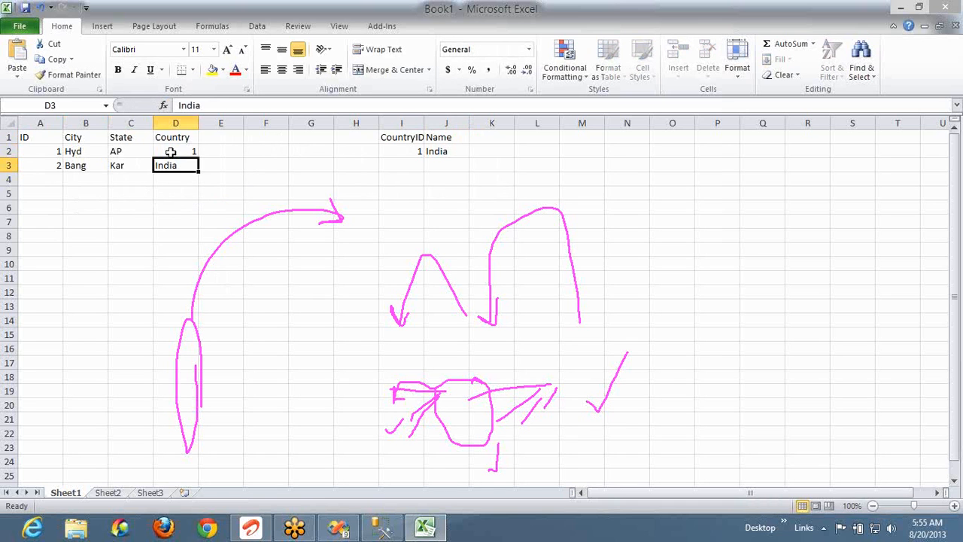
{"action": "type", "text": "1"}
{"action": "key", "text": "Return"}
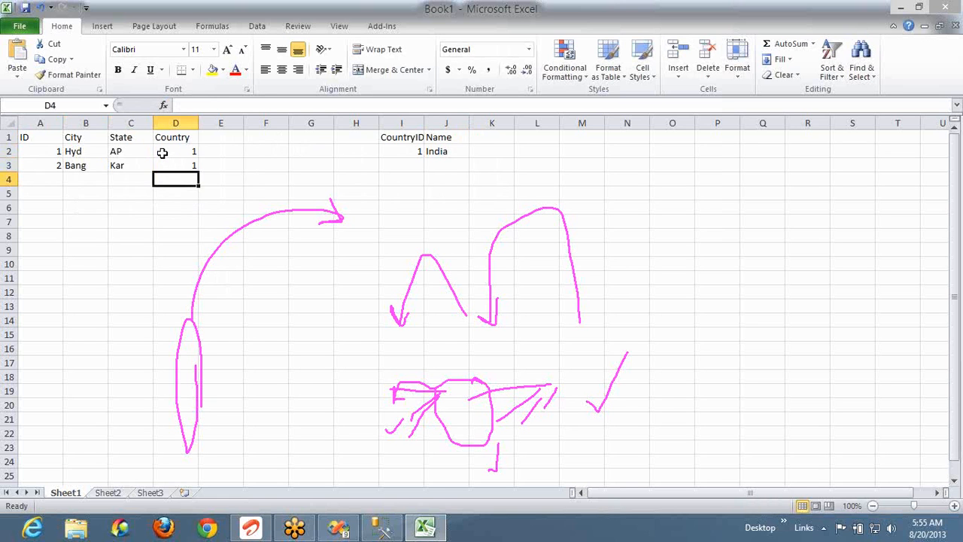
Select the ID and City data in A2:B3, then switch back to Management Studio
{"action": "left_click", "coordinate": [47, 153]}
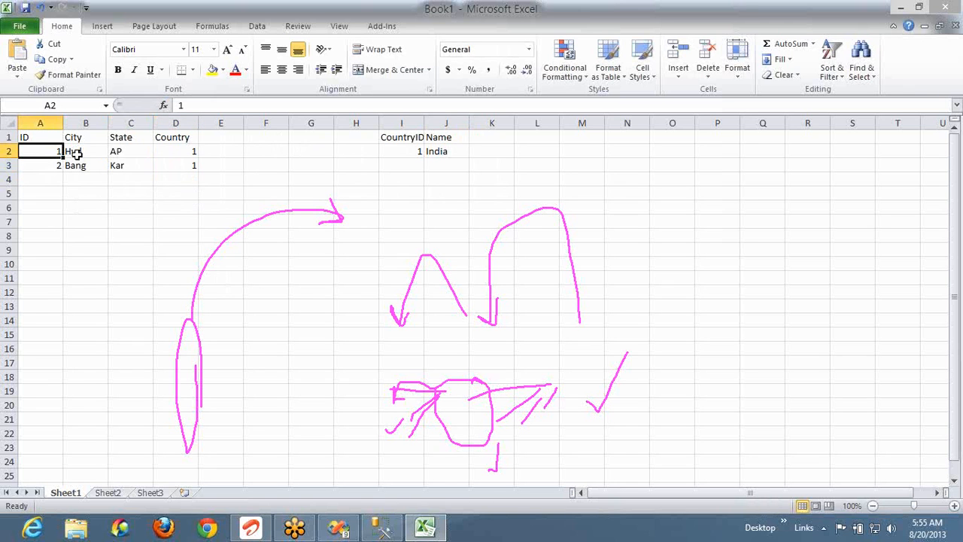
{"action": "left_click", "coordinate": [77, 153]}
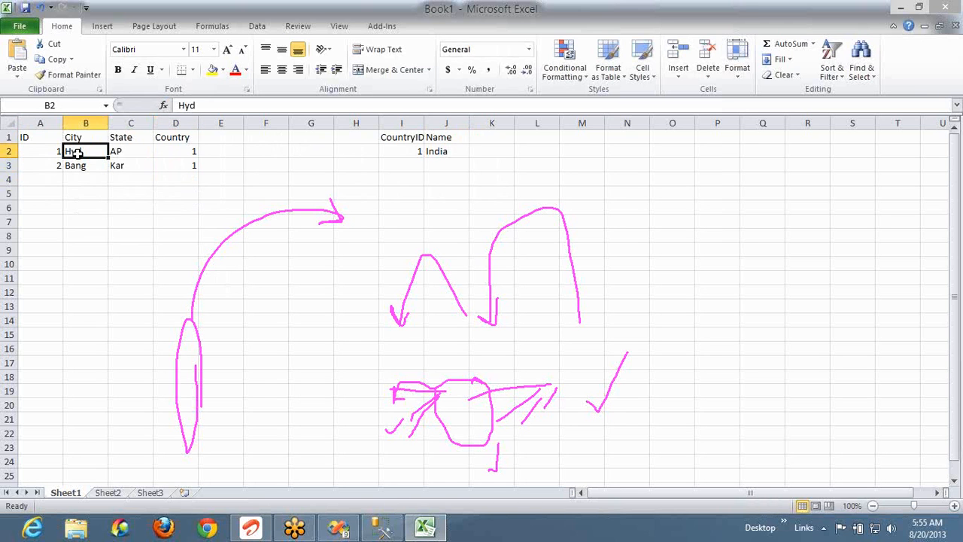
{"action": "key", "text": "Down"}
{"action": "key", "text": "Up"}
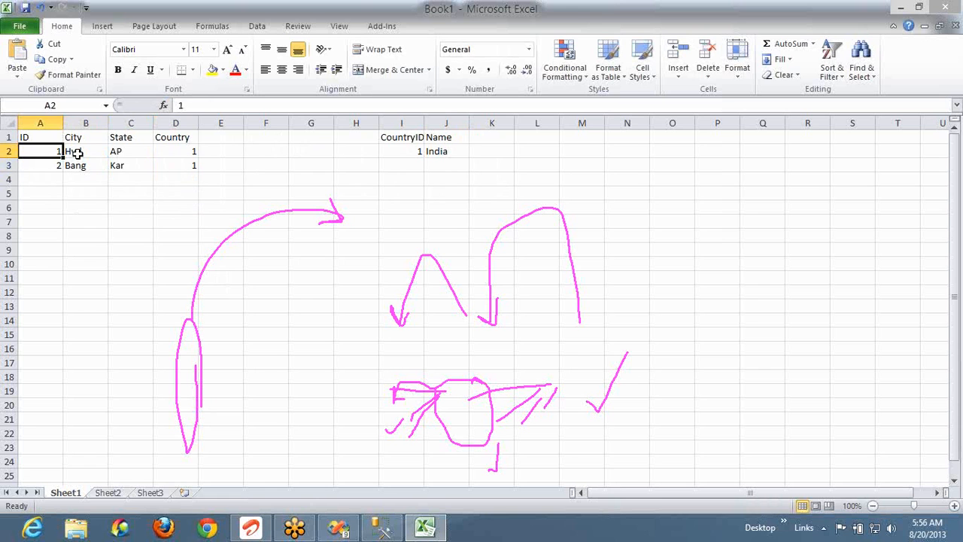
{"action": "key", "text": "Right"}
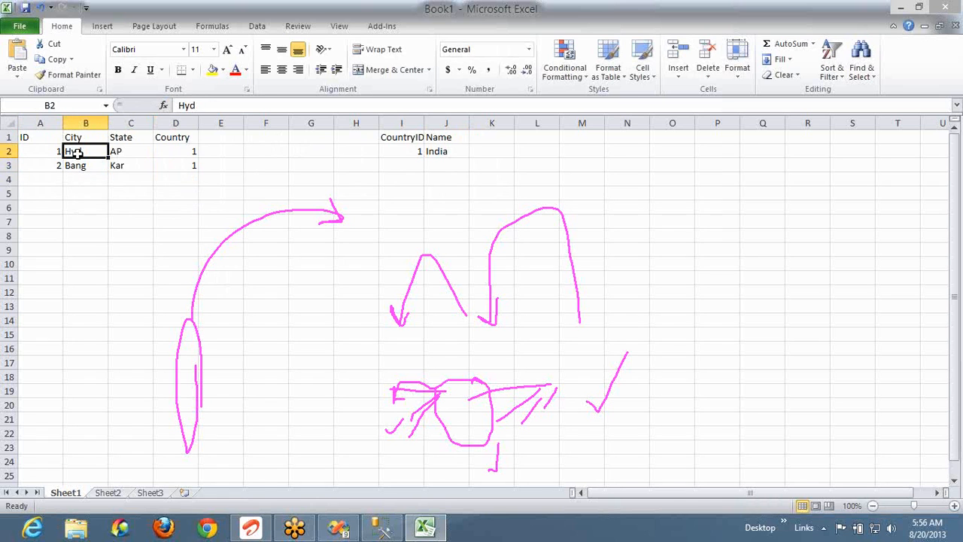
{"action": "key", "text": "Left"}
{"action": "key", "text": "shift+Right"}
{"action": "key", "text": "shift+Down"}
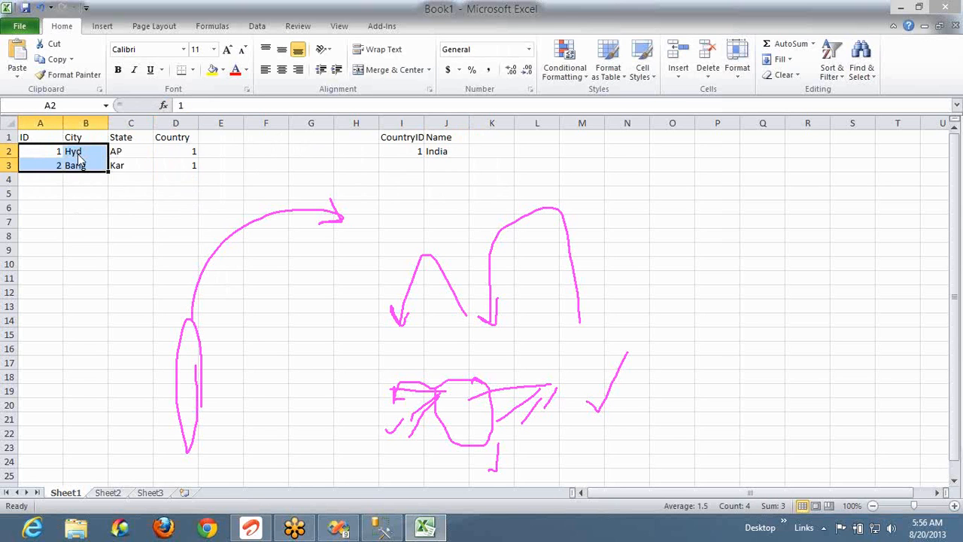
{"action": "key", "text": "alt+Tab"}
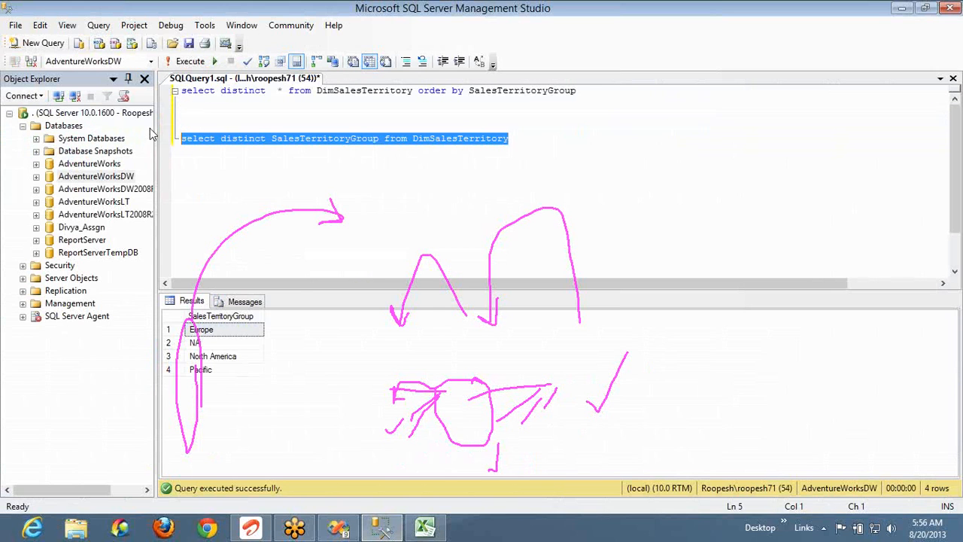
Run the line-1 query to list all DimSalesTerritory rows
{"action": "left_click", "coordinate": [590, 93]}
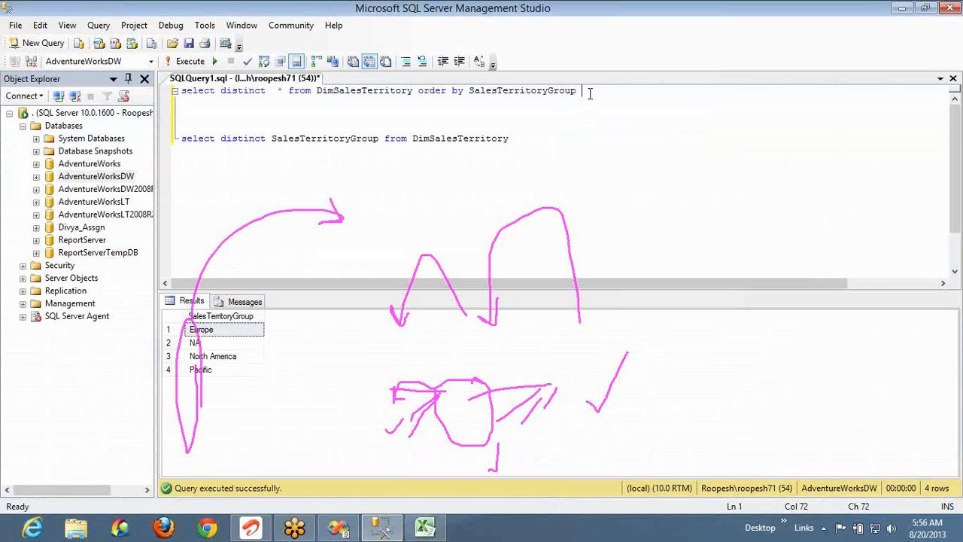
{"action": "key", "text": "shift+Home"}
{"action": "key", "text": "F5"}
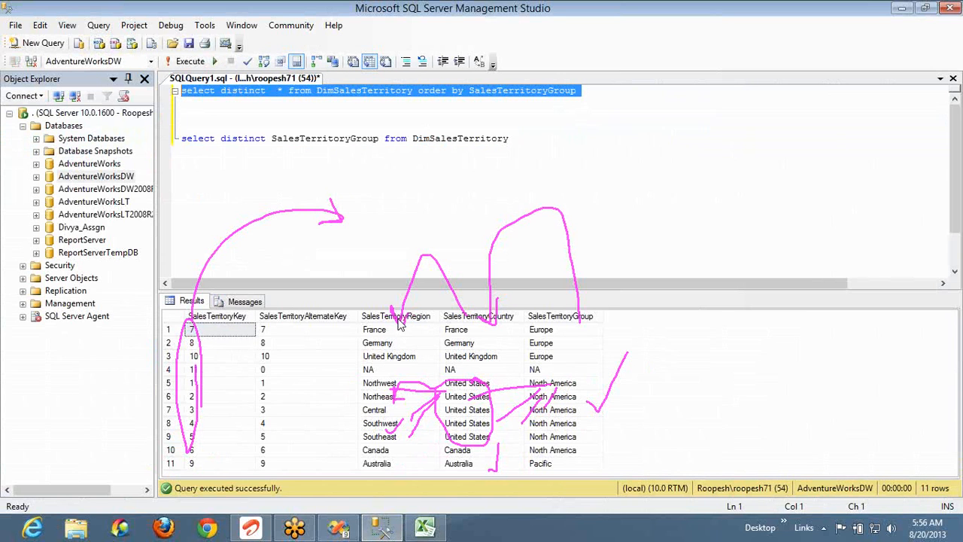
{"action": "left_click", "coordinate": [765, 183]}
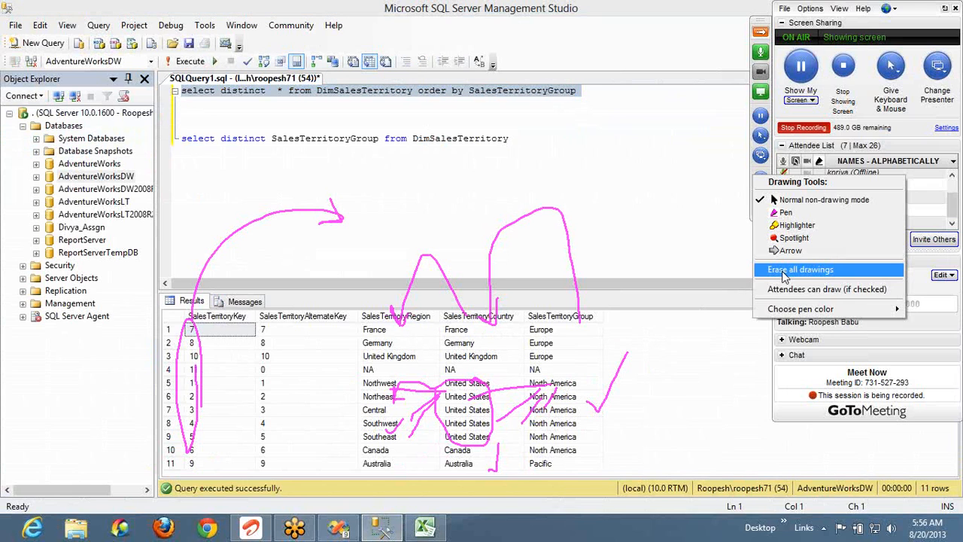
{"action": "left_click", "coordinate": [783, 270]}
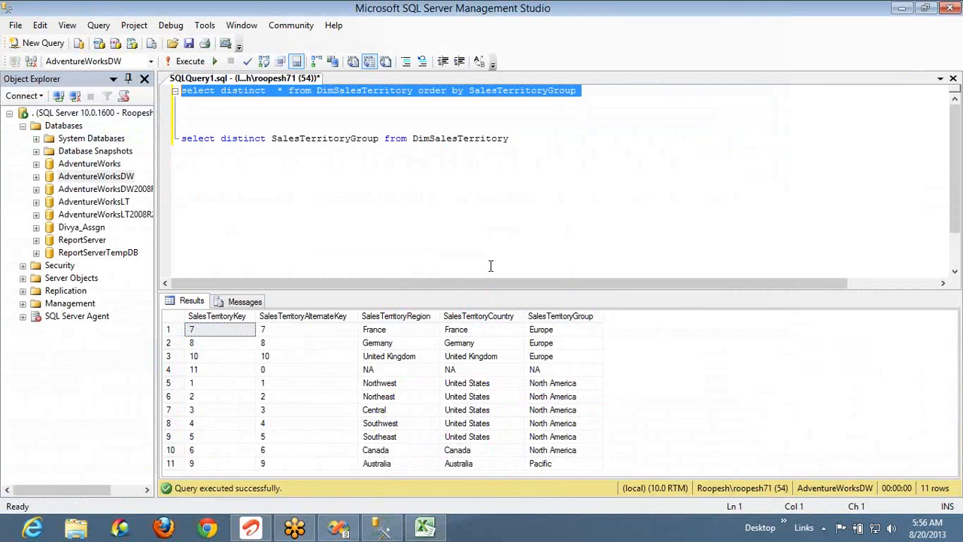
Rerun the line-5 distinct SalesTerritoryGroup query and switch to the Visual Studio Server Project
{"action": "left_click", "coordinate": [514, 143]}
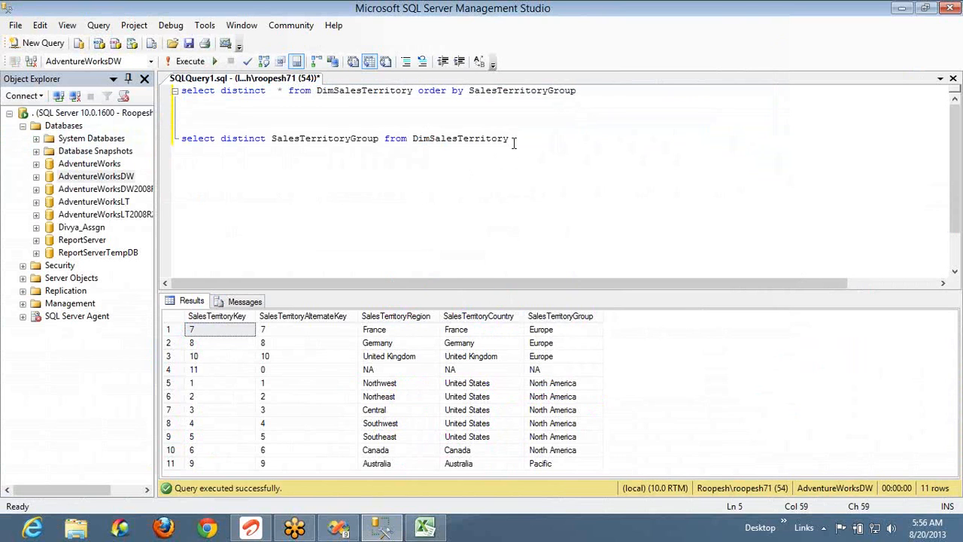
{"action": "key", "text": "shift+Home"}
{"action": "key", "text": "F5"}
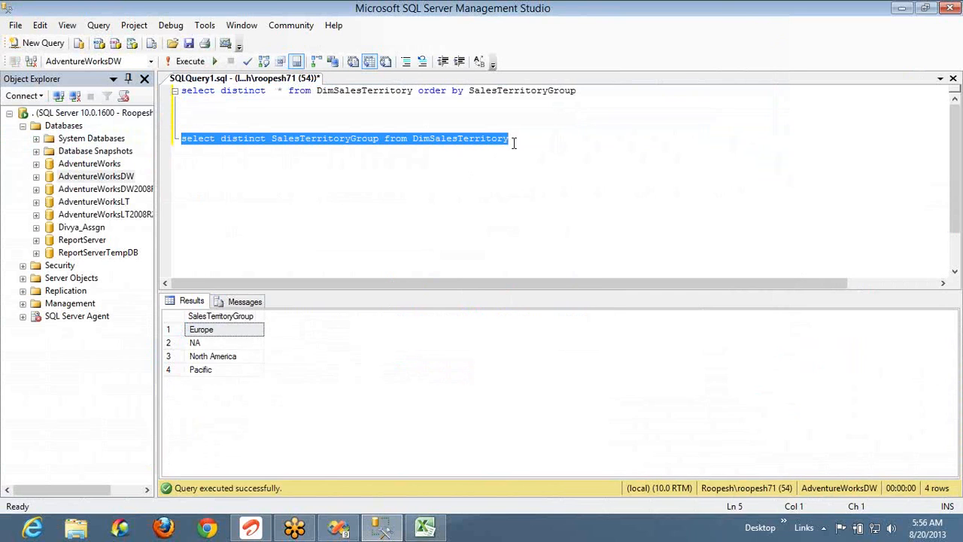
{"action": "key", "text": "alt+Tab"}
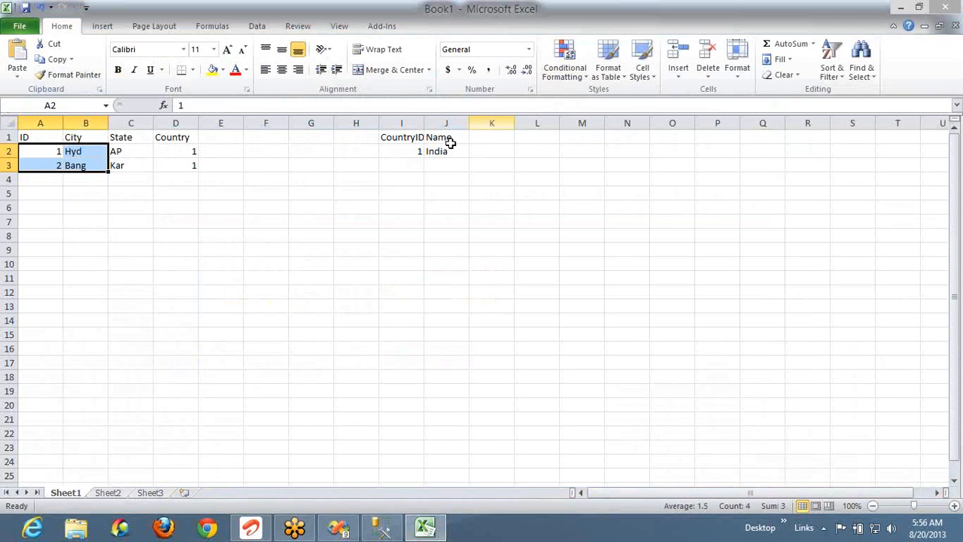
{"action": "key", "text": "alt+Tab"}
{"action": "key", "text": "alt+Tab"}
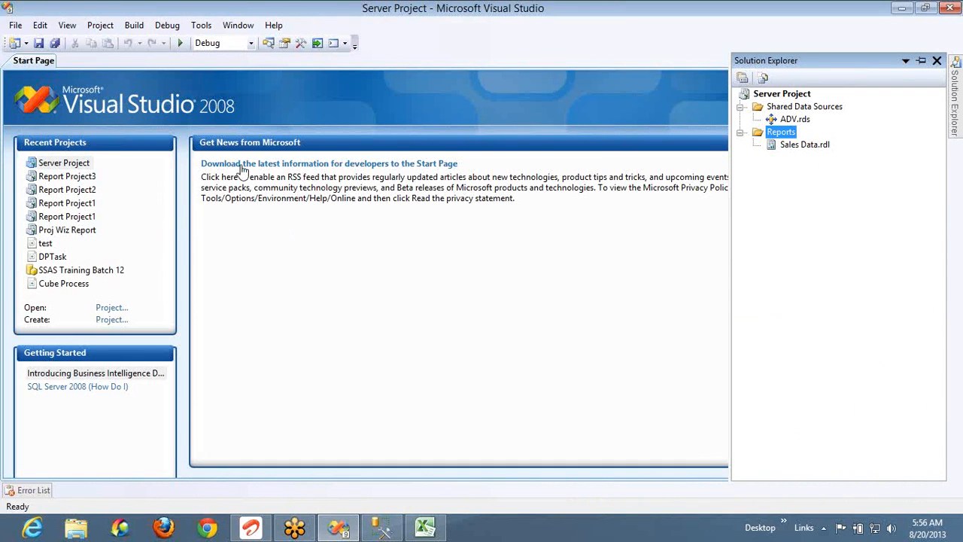
Add a new report item to the Reports folder and name it Stu_Doubt.rdl
{"action": "right_click", "coordinate": [785, 133]}
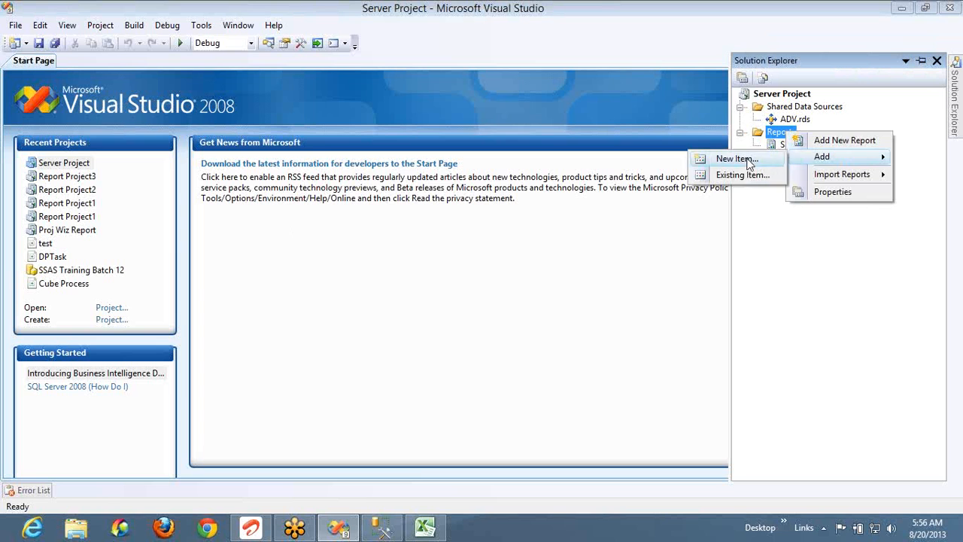
{"action": "left_click", "coordinate": [746, 164]}
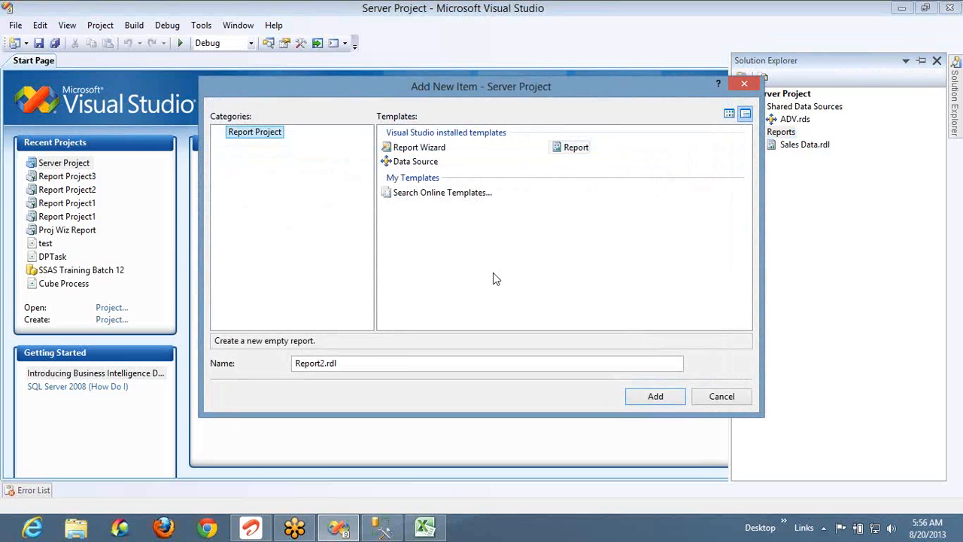
{"action": "left_click", "coordinate": [325, 362]}
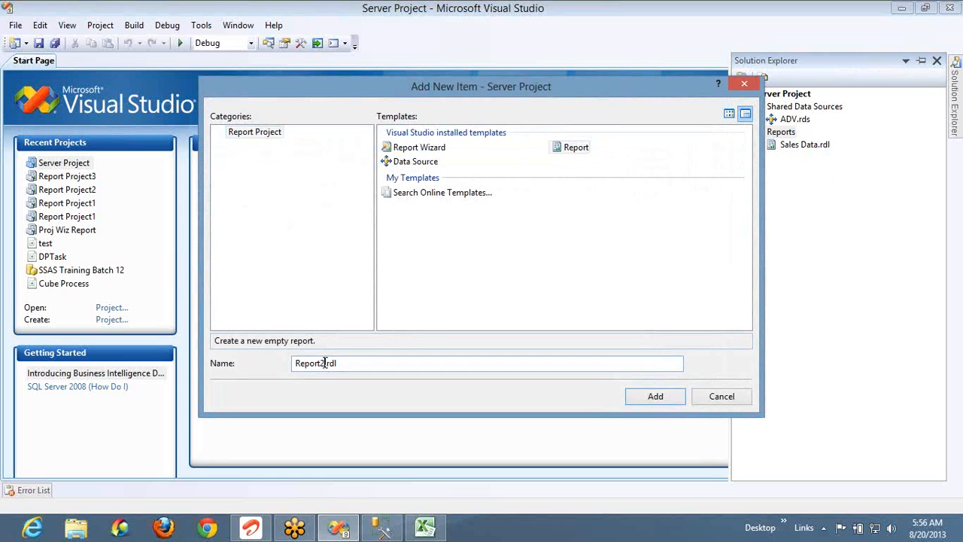
{"action": "double_click", "coordinate": [325, 363]}
{"action": "type", "text": "Stu_Doubt"}
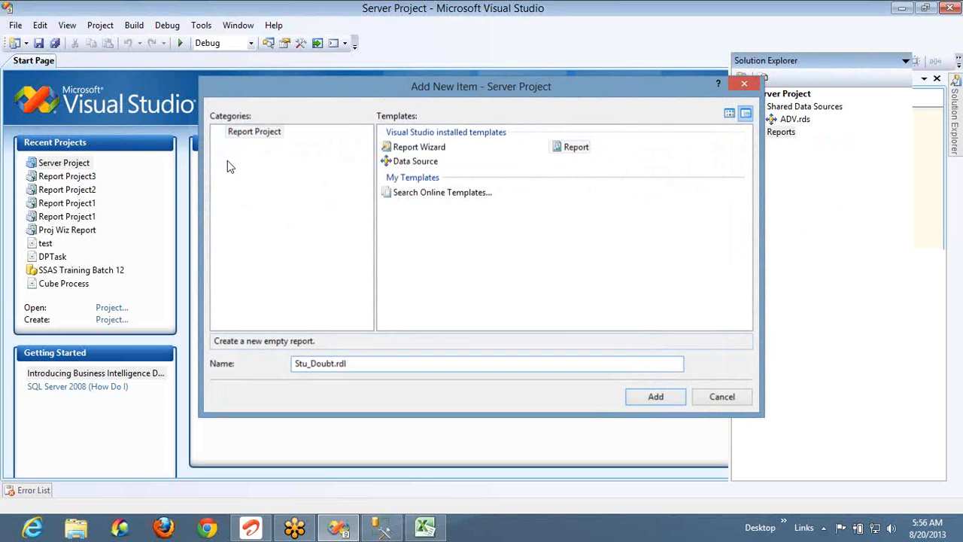
{"action": "key", "text": "Return"}
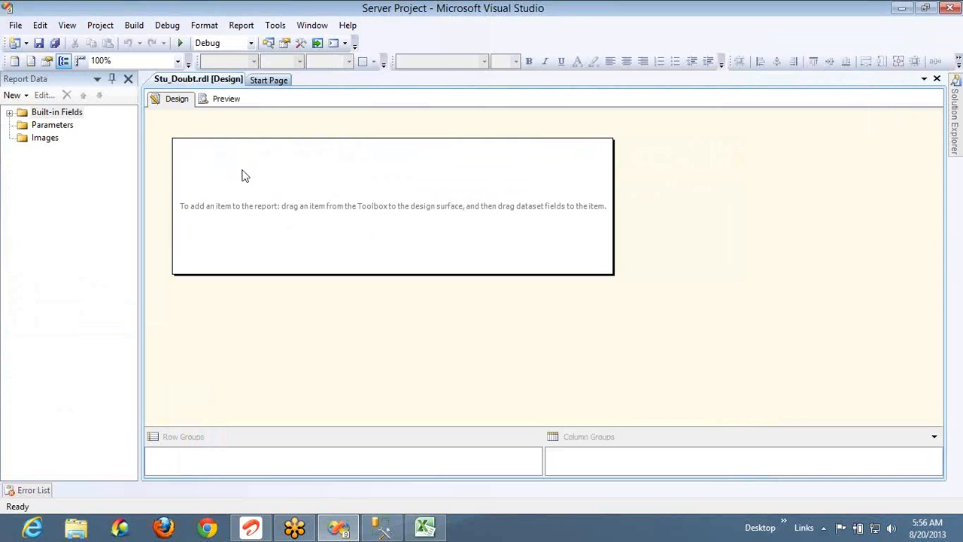
Create a report data source named Test that references the shared ADV data source
{"action": "left_click", "coordinate": [25, 96]}
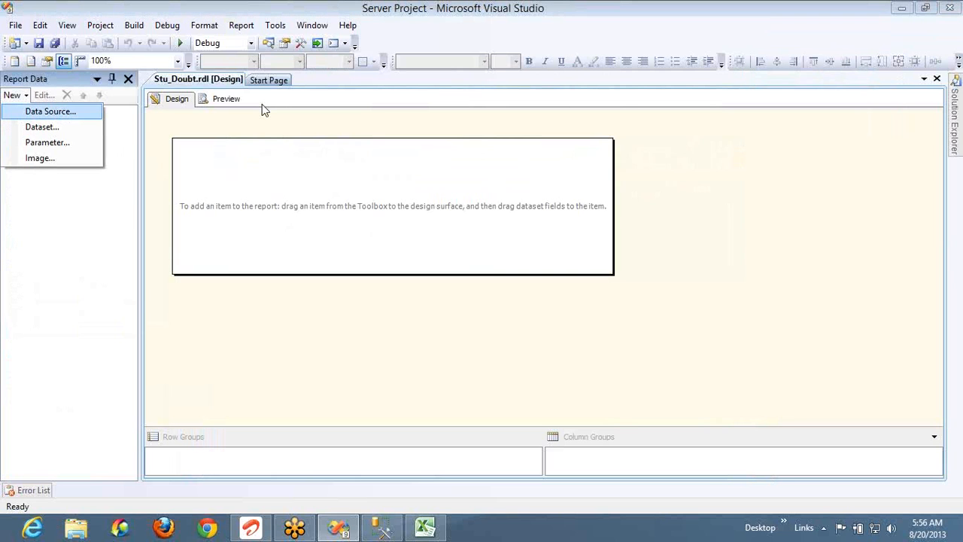
{"action": "key", "text": "Return"}
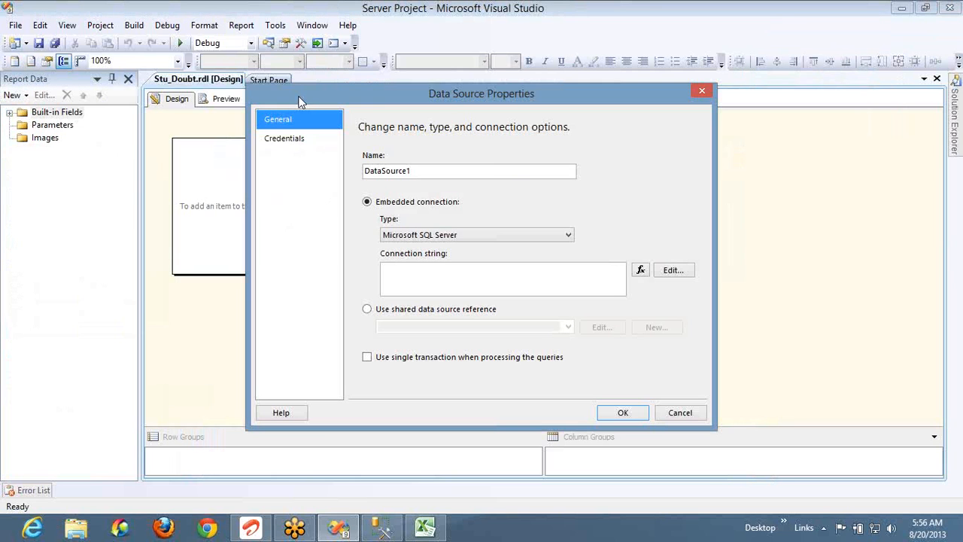
{"action": "left_click", "coordinate": [500, 170]}
{"action": "double_click", "coordinate": [499, 170]}
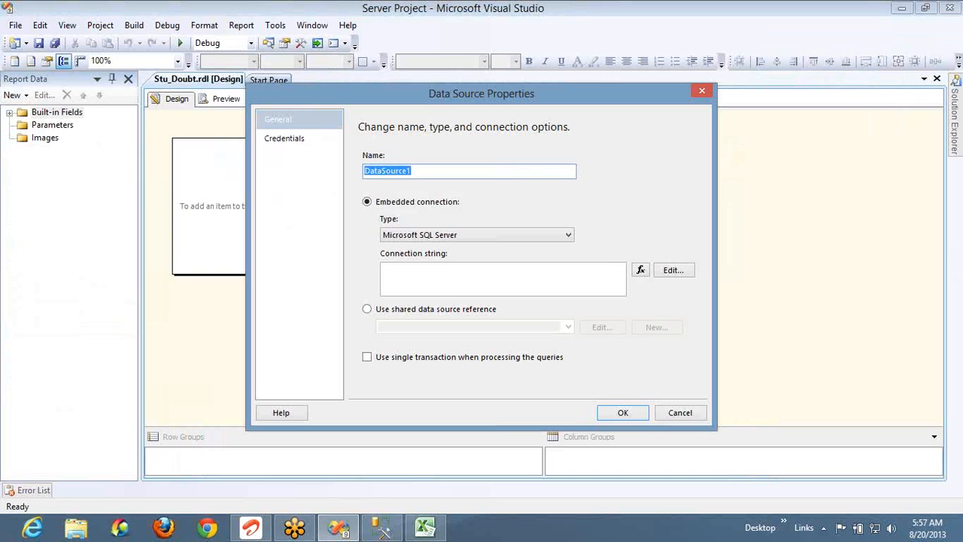
{"action": "type", "text": "Test"}
{"action": "left_click", "coordinate": [419, 311]}
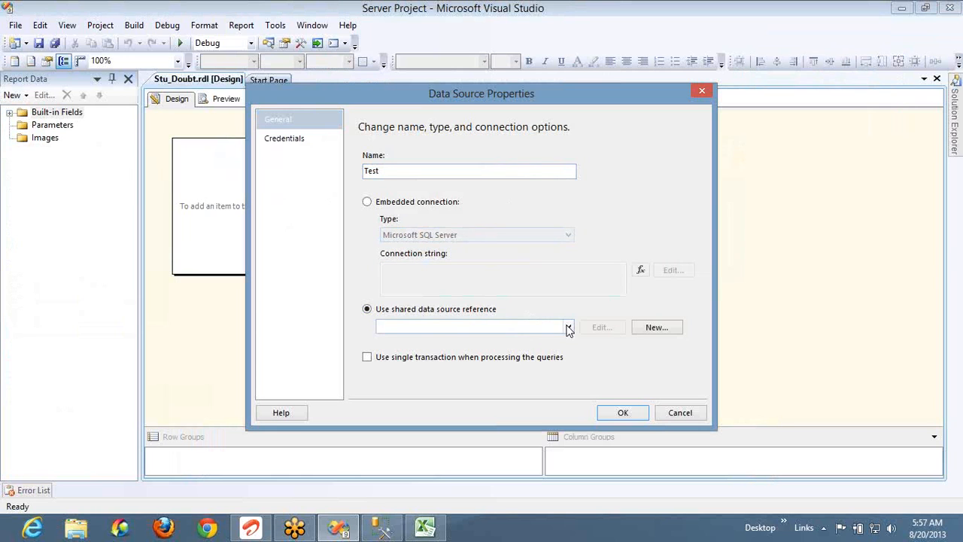
{"action": "left_click", "coordinate": [568, 328]}
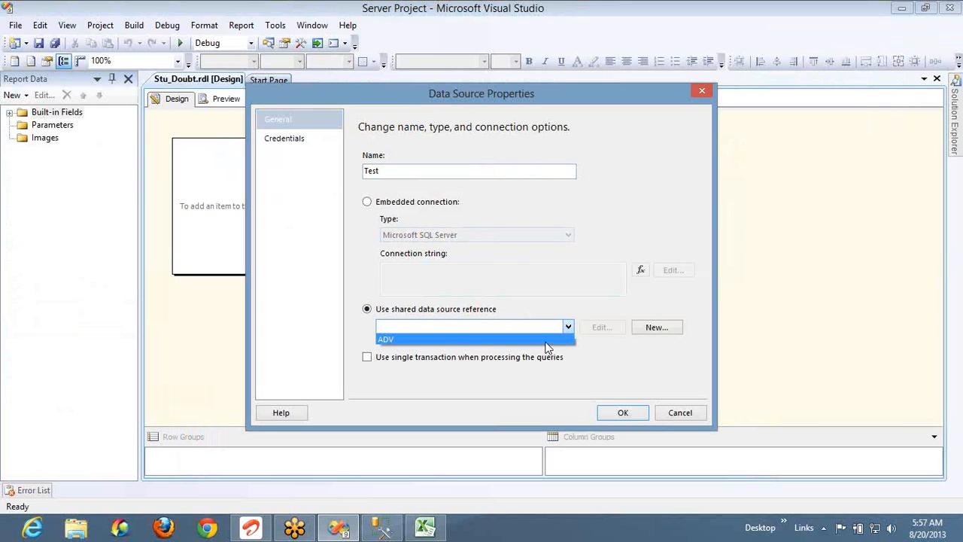
{"action": "left_click", "coordinate": [549, 340]}
Confirm the Test source and add dataset DS with the distinct SalesTerritoryGroup query from DimSalesTerritory
{"action": "left_click", "coordinate": [618, 411]}
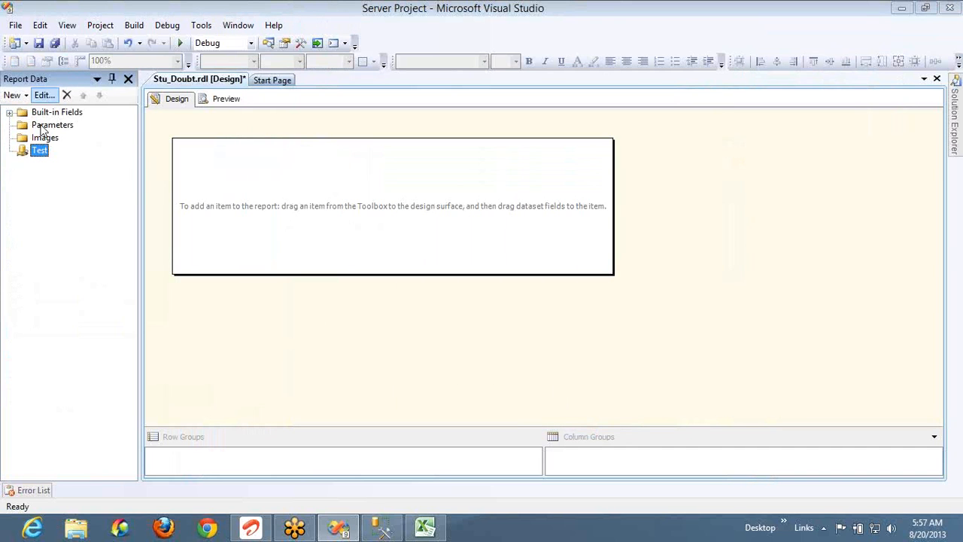
{"action": "left_click", "coordinate": [12, 94]}
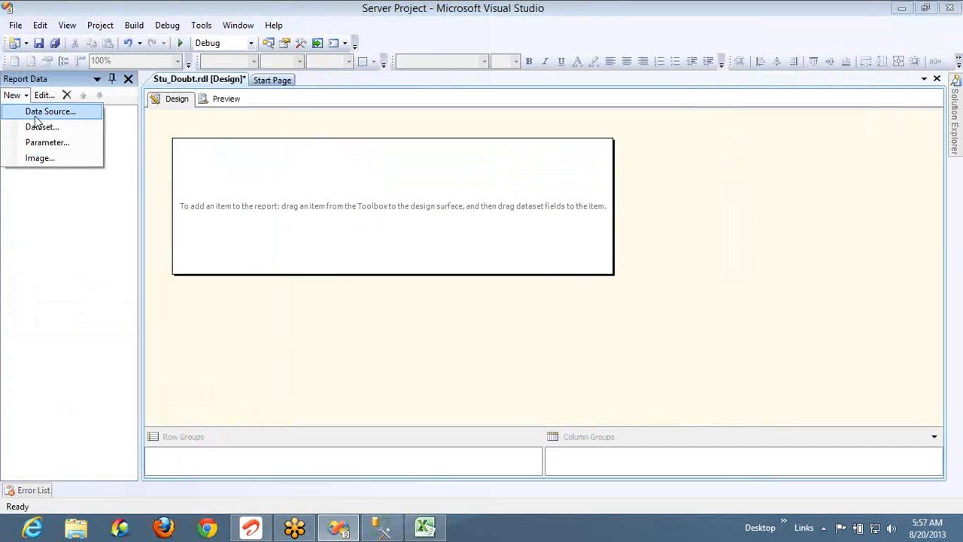
{"action": "left_click", "coordinate": [42, 128]}
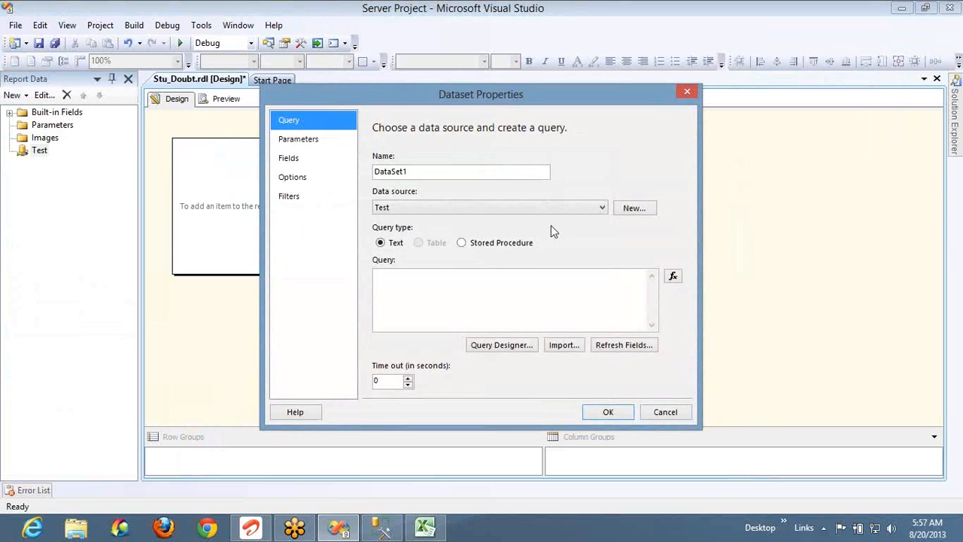
{"action": "double_click", "coordinate": [482, 172]}
{"action": "key", "text": "Home"}
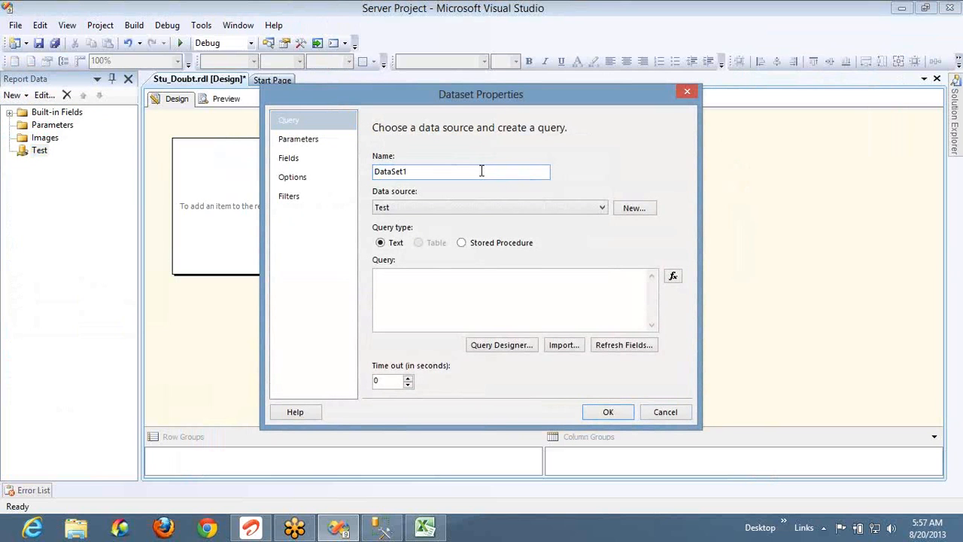
{"action": "double_click", "coordinate": [482, 171]}
{"action": "type", "text": "D"}
{"action": "left_click", "coordinate": [486, 296]}
{"action": "type", "text": "select distinct SalesTerritoryGroup from DimSalesTerritory"}
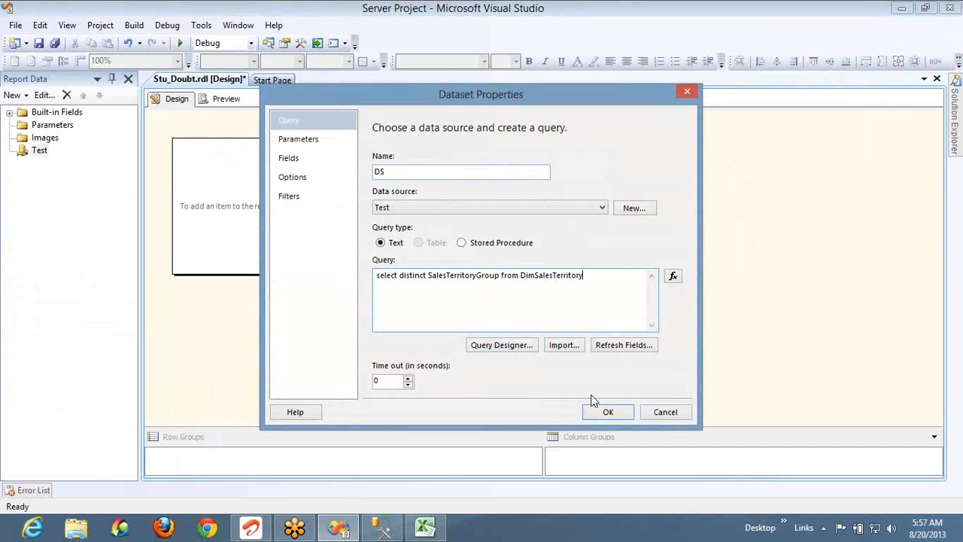
{"action": "left_click", "coordinate": [602, 413]}
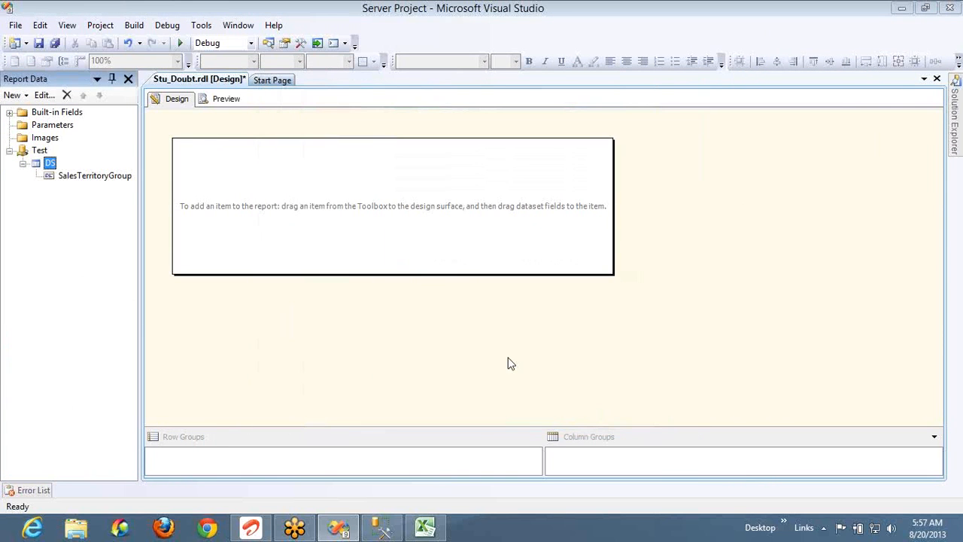
Add a report parameter paramGroup with prompt 'Group :' that allows multiple values
{"action": "left_click", "coordinate": [53, 125]}
{"action": "right_click", "coordinate": [54, 125]}
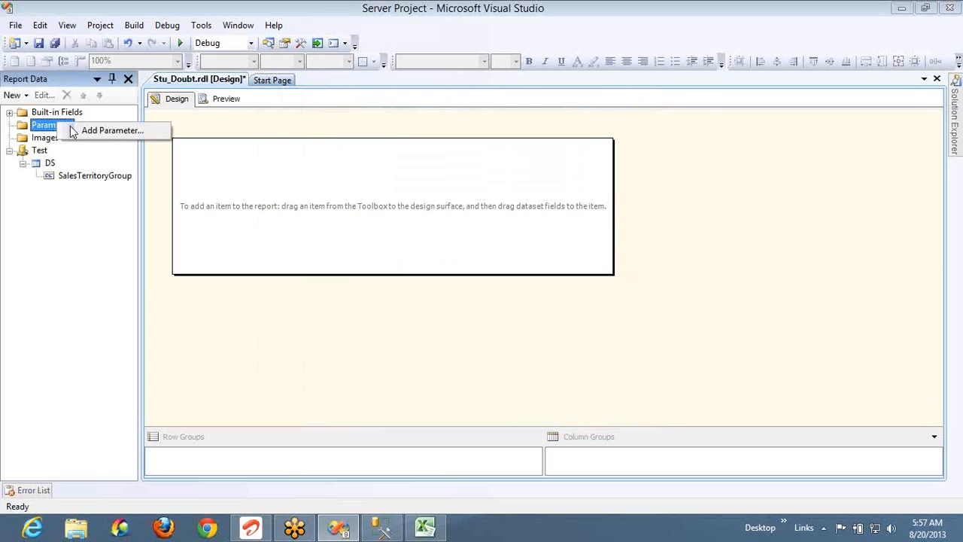
{"action": "left_click", "coordinate": [83, 133]}
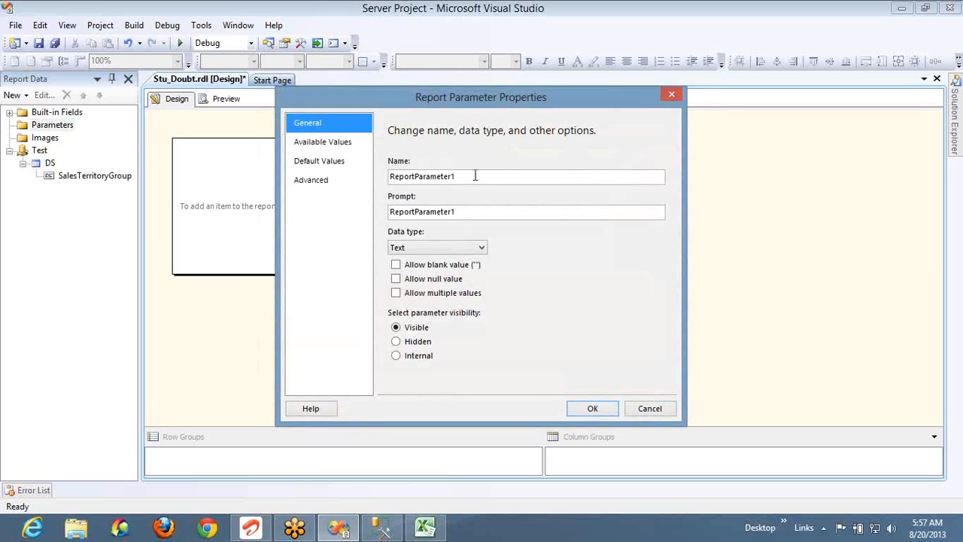
{"action": "left_click", "coordinate": [477, 178]}
{"action": "key", "text": "Home"}
{"action": "type", "text": "param"}
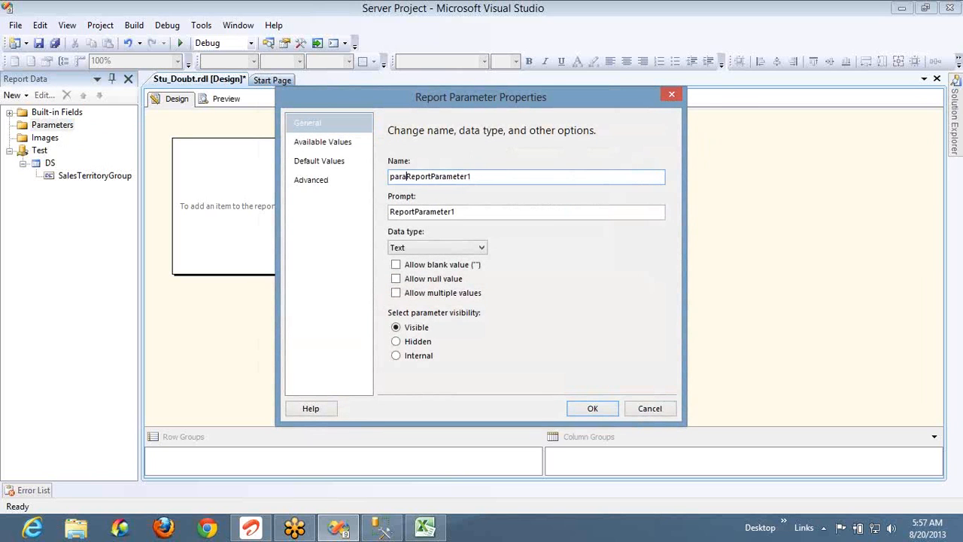
{"action": "key", "text": "shift+End"}
{"action": "type", "text": "G"}
{"action": "key", "text": "Home"}
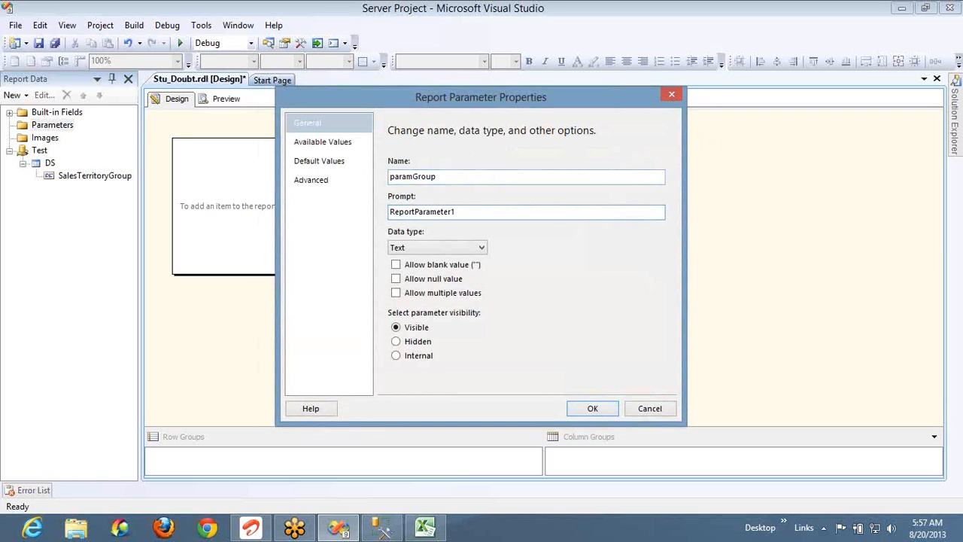
{"action": "type", "text": "Group"}
{"action": "key", "text": "shift+End"}
{"action": "type", "text": ":"}
{"action": "left_click", "coordinate": [444, 293]}
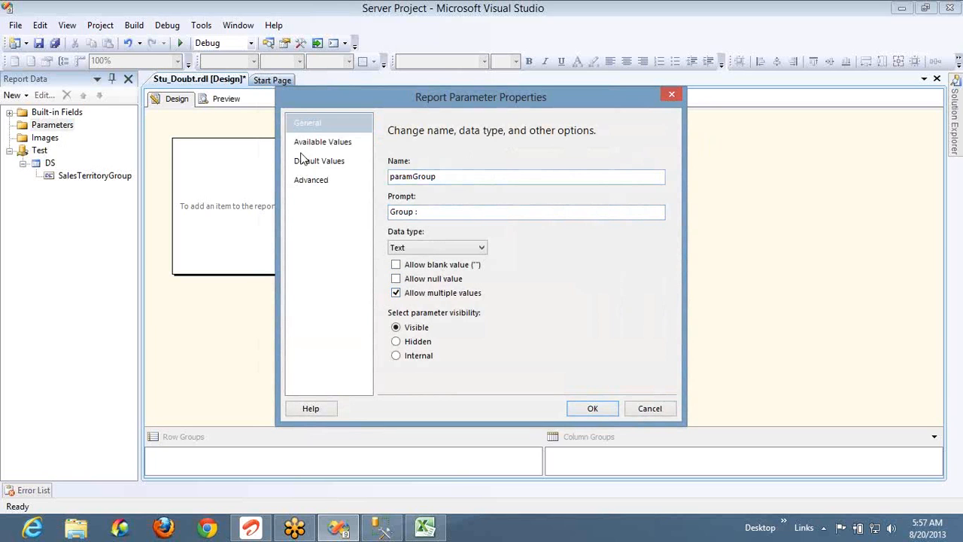
Take paramGroup's available values from dataset DS, using SalesTerritoryGroup as both value and label
{"action": "left_click", "coordinate": [320, 143]}
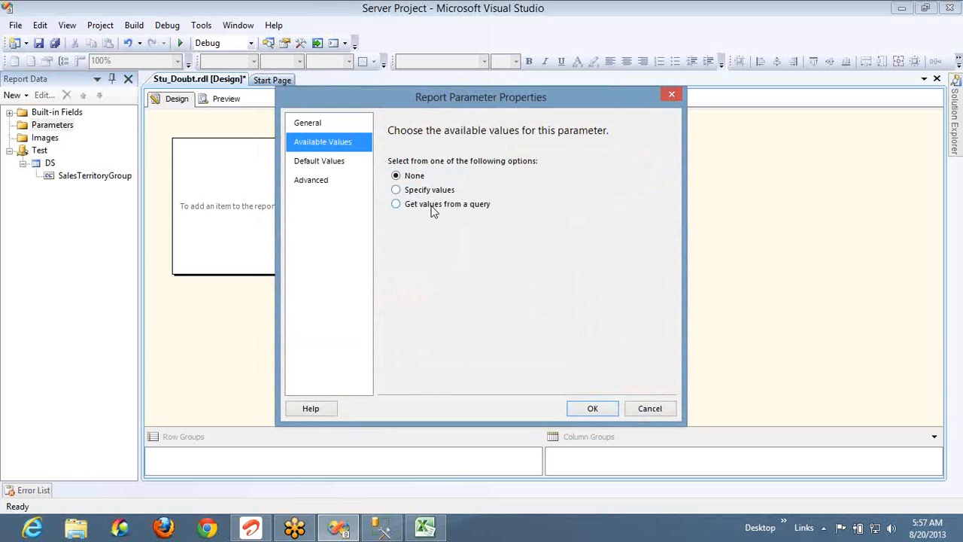
{"action": "left_click", "coordinate": [432, 206]}
{"action": "left_click", "coordinate": [470, 249]}
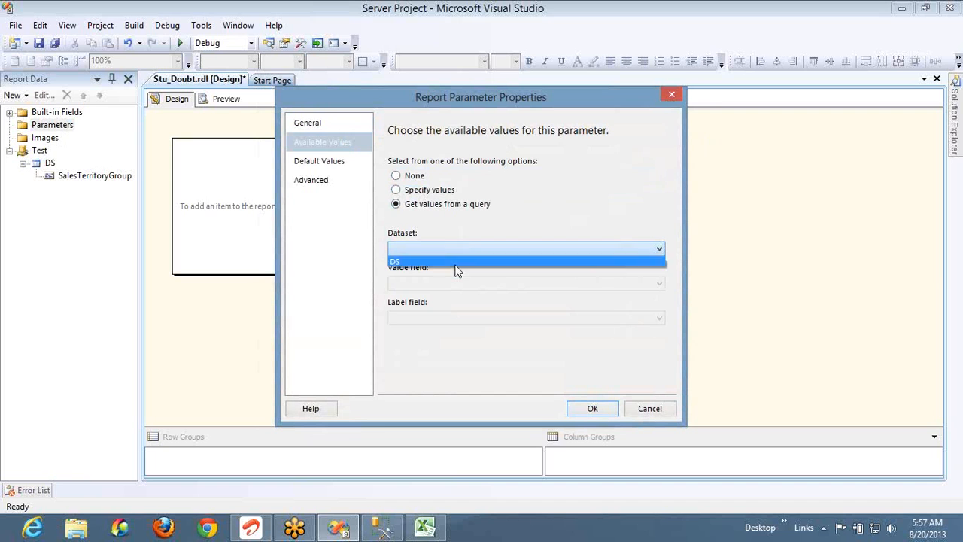
{"action": "left_click", "coordinate": [459, 258]}
{"action": "left_click", "coordinate": [461, 283]}
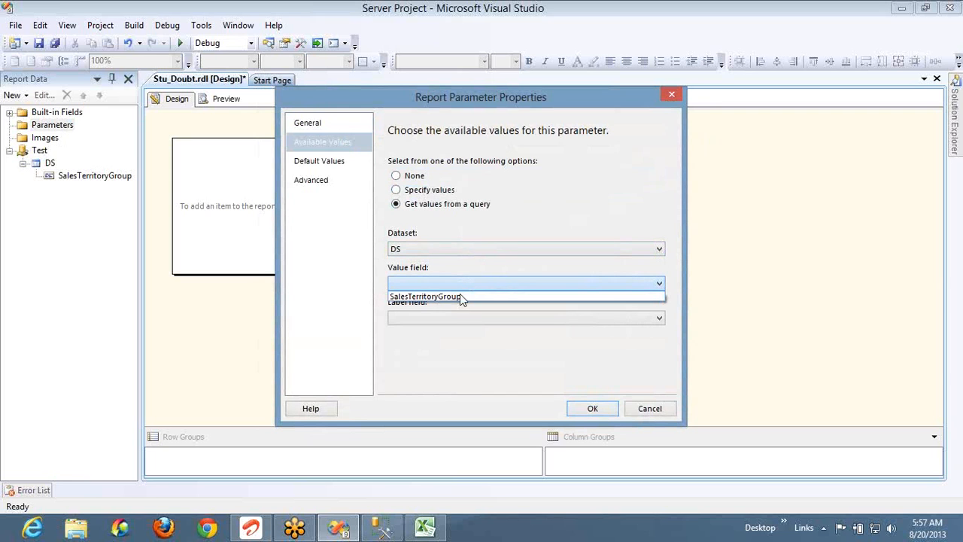
{"action": "left_click", "coordinate": [460, 296]}
{"action": "left_click", "coordinate": [464, 318]}
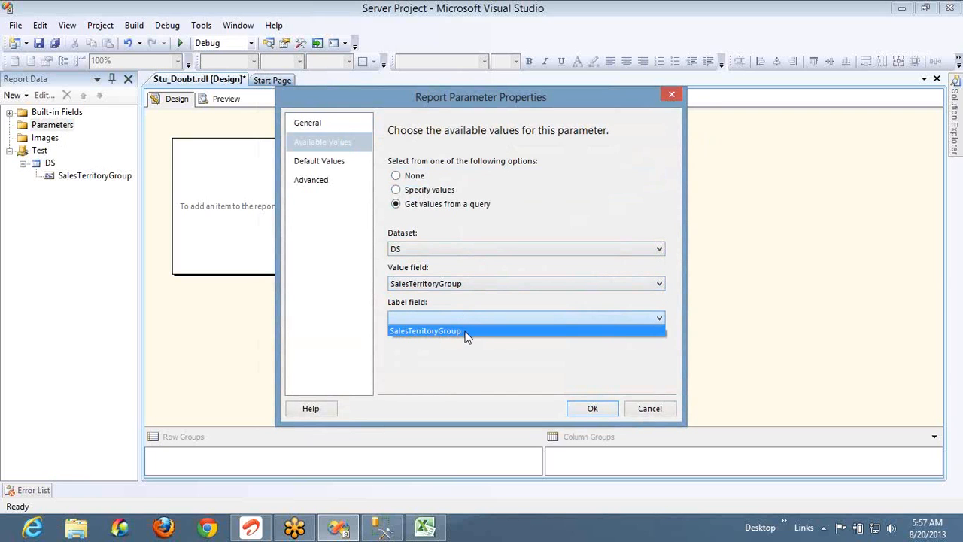
{"action": "left_click", "coordinate": [467, 331]}
{"action": "left_click", "coordinate": [337, 170]}
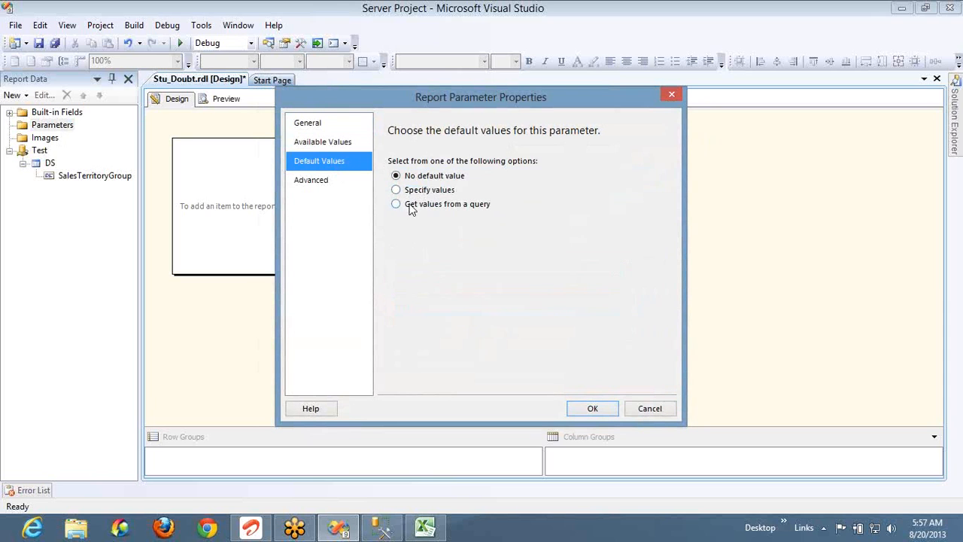
{"action": "left_click", "coordinate": [597, 410]}
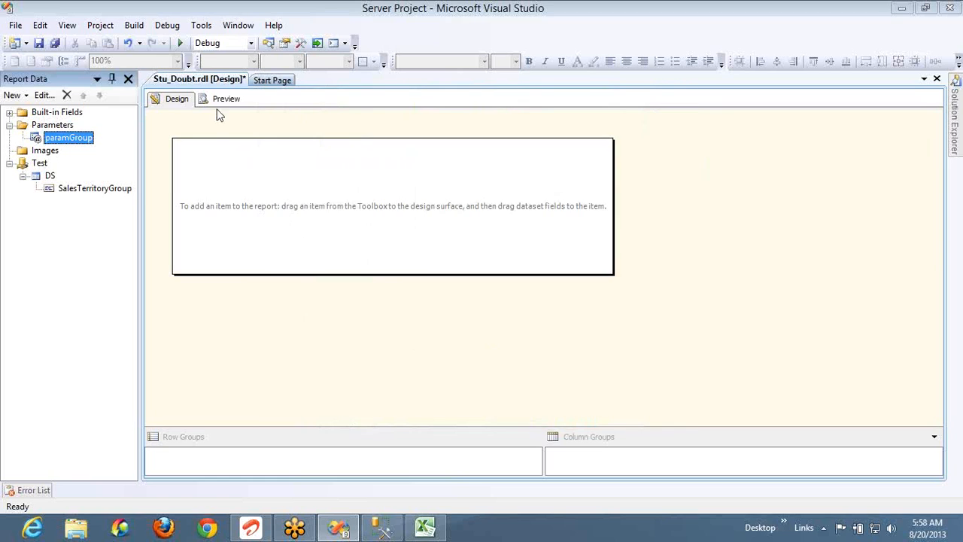
Preview the report to check the Group choices Europe, NA, North America and Pacific
{"action": "left_click", "coordinate": [221, 100]}
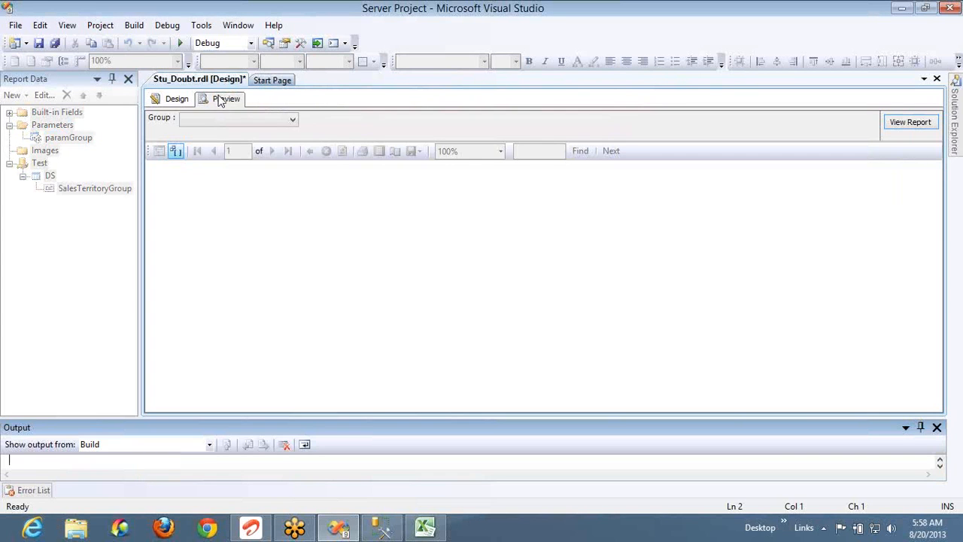
{"action": "left_click", "coordinate": [270, 121]}
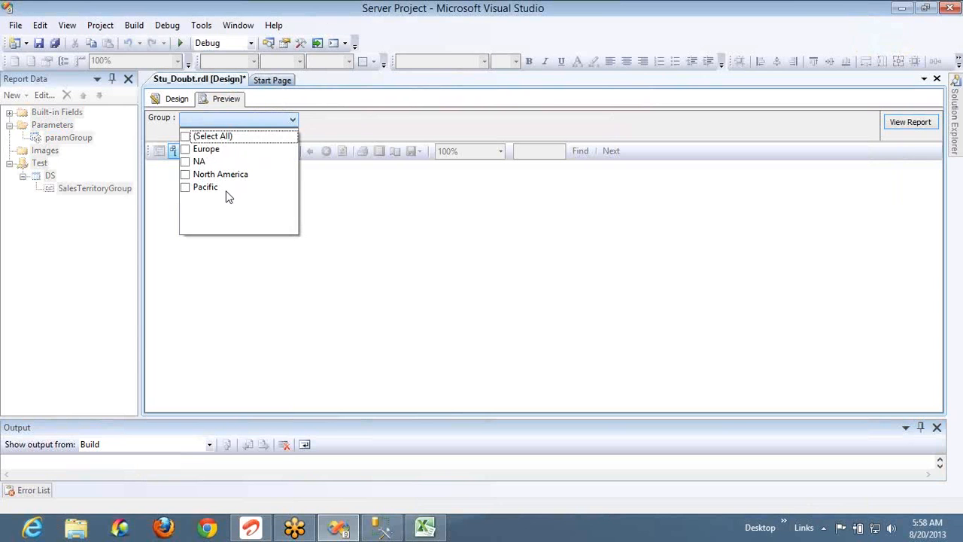
{"action": "key", "text": "alt+Tab"}
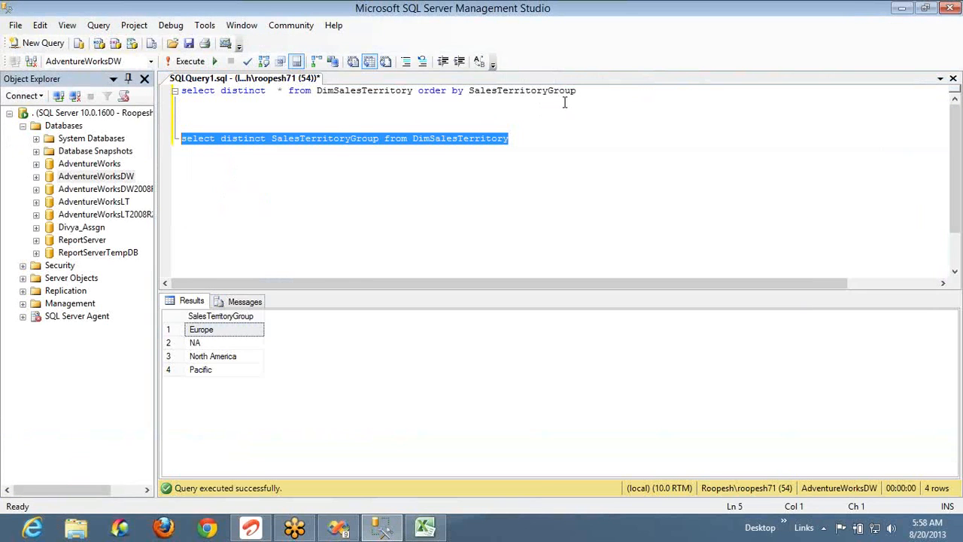
Run both queries and inspect the Europe group value in the results
{"action": "key", "text": "ctrl+a"}
{"action": "key", "text": "F5"}
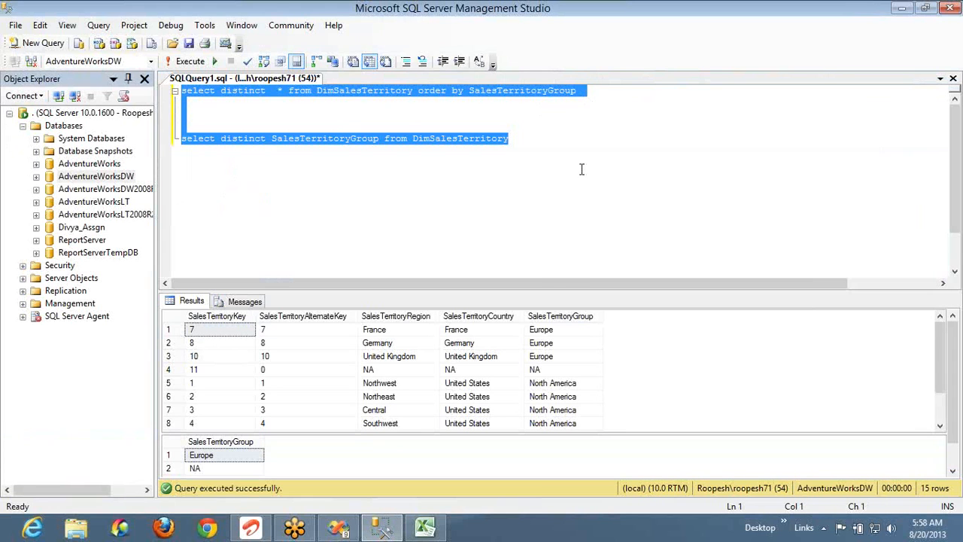
{"action": "left_click", "coordinate": [557, 333]}
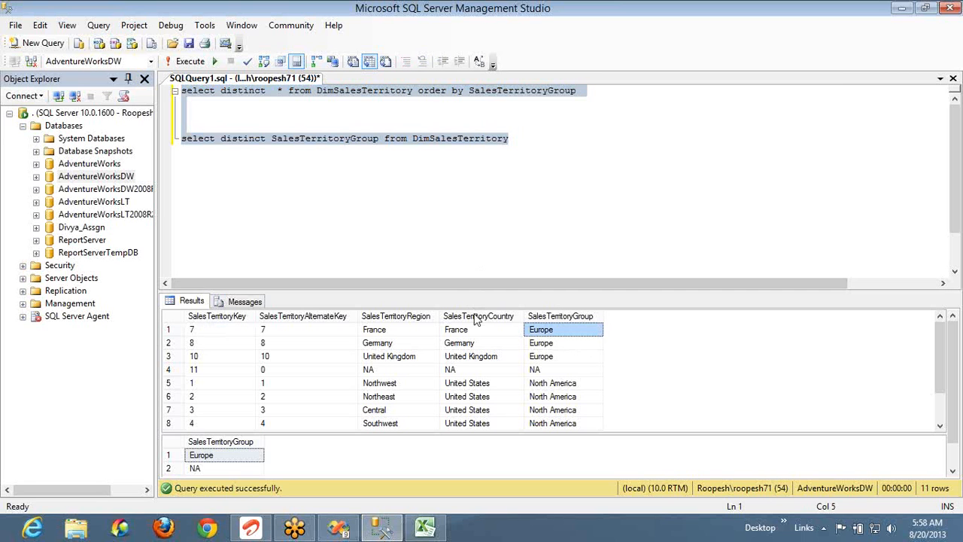
{"action": "double_click", "coordinate": [334, 137]}
{"action": "type", "text": "C"}
{"action": "key", "text": "BackSpace"}
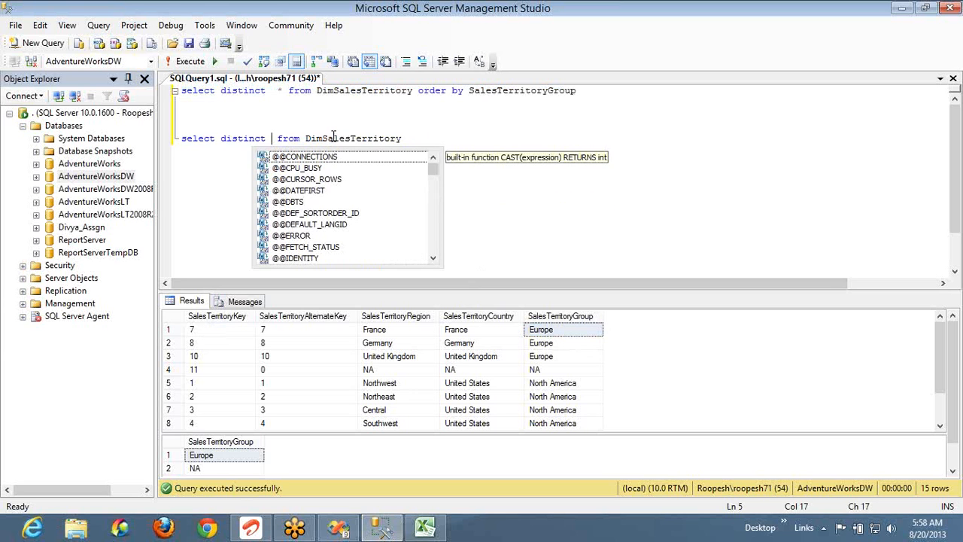
{"action": "type", "text": "Sales"}
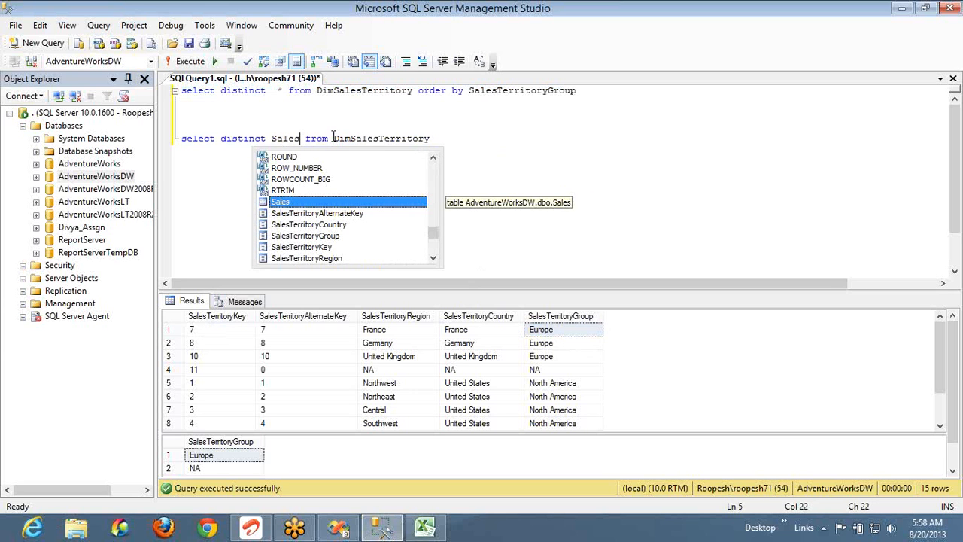
{"action": "key", "text": "Tab"}
{"action": "key", "text": "End"}
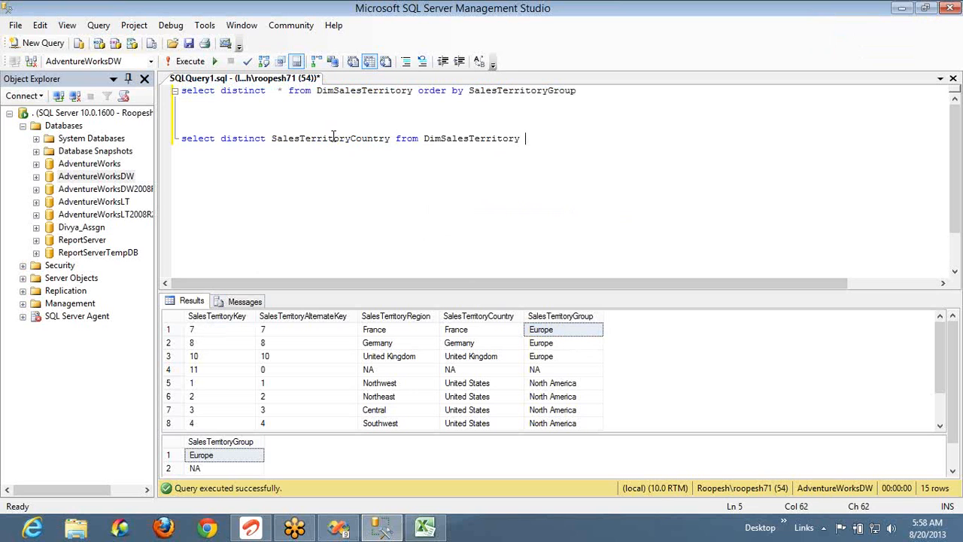
{"action": "type", "text": "Where Sales"}
{"action": "key", "text": "Down"}
{"action": "key", "text": "Down"}
{"action": "key", "text": "Down"}
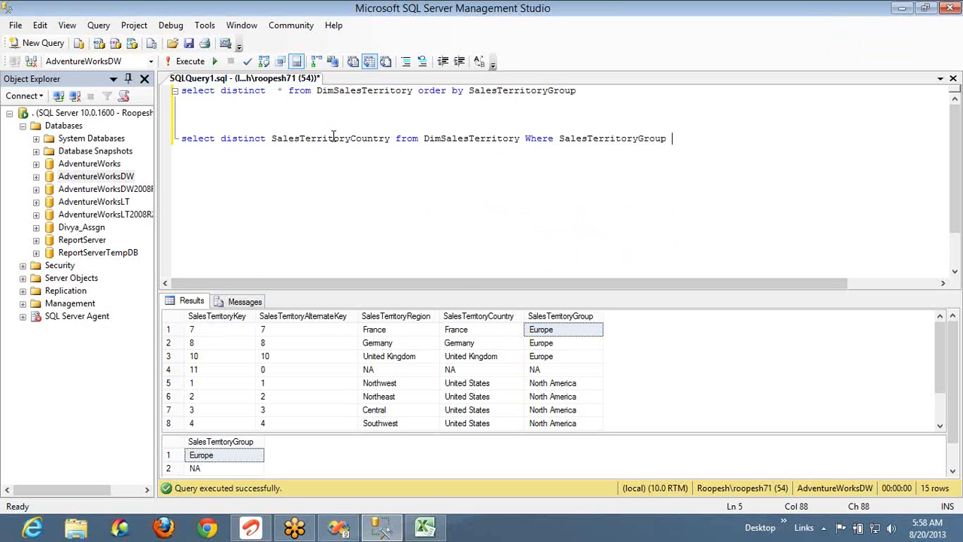
{"action": "type", "text": "in (@"}
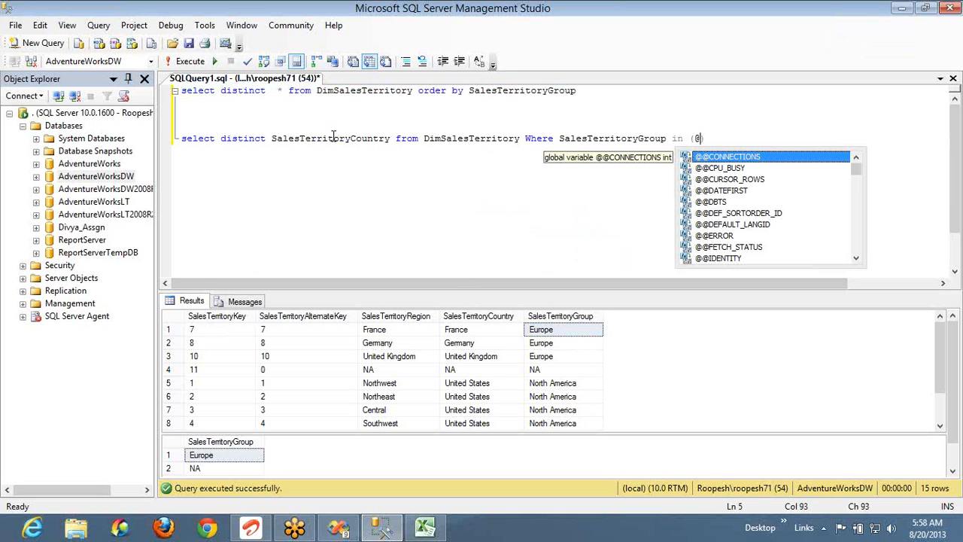
{"action": "type", "text": "Group)"}
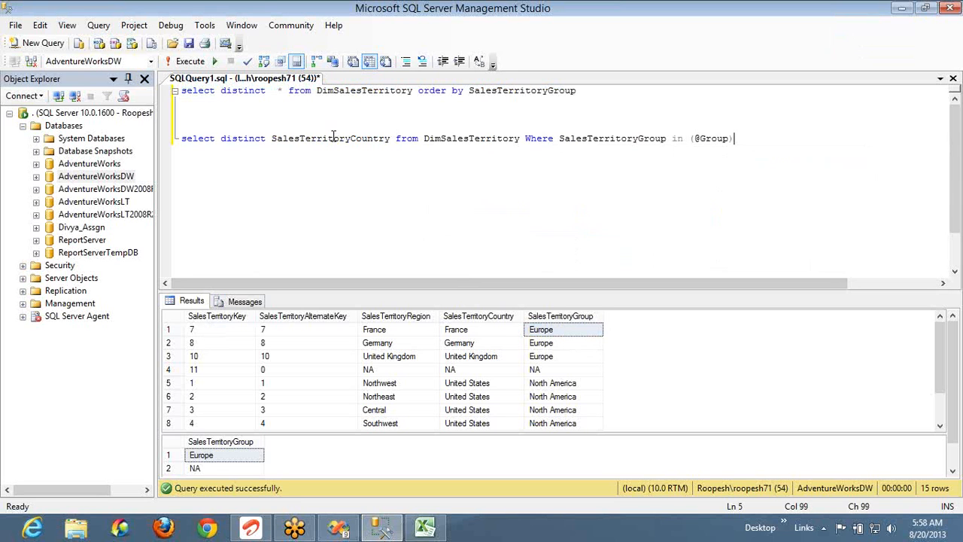
{"action": "key", "text": "shift+Home"}
{"action": "key", "text": "ctrl+c"}
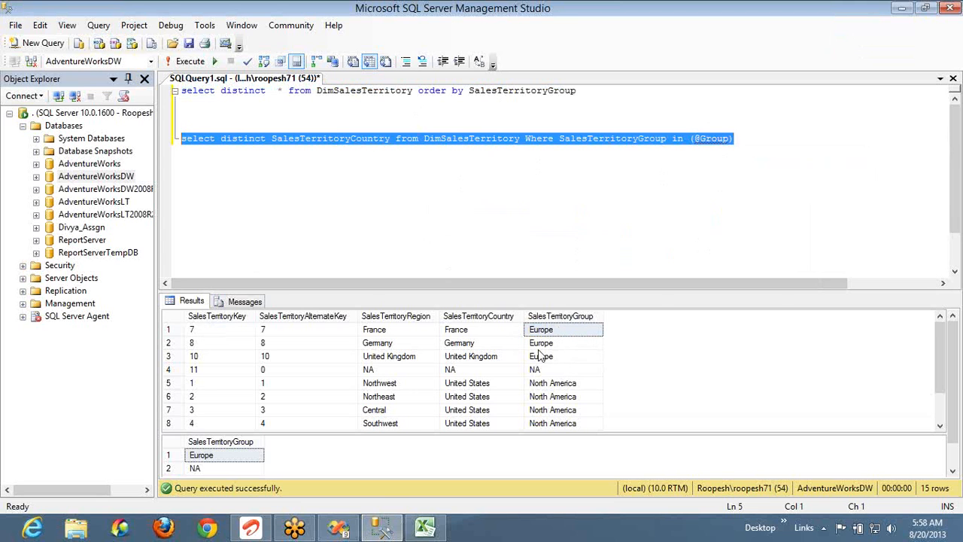
{"action": "key", "text": "alt+Tab"}
{"action": "left_click", "coordinate": [170, 98]}
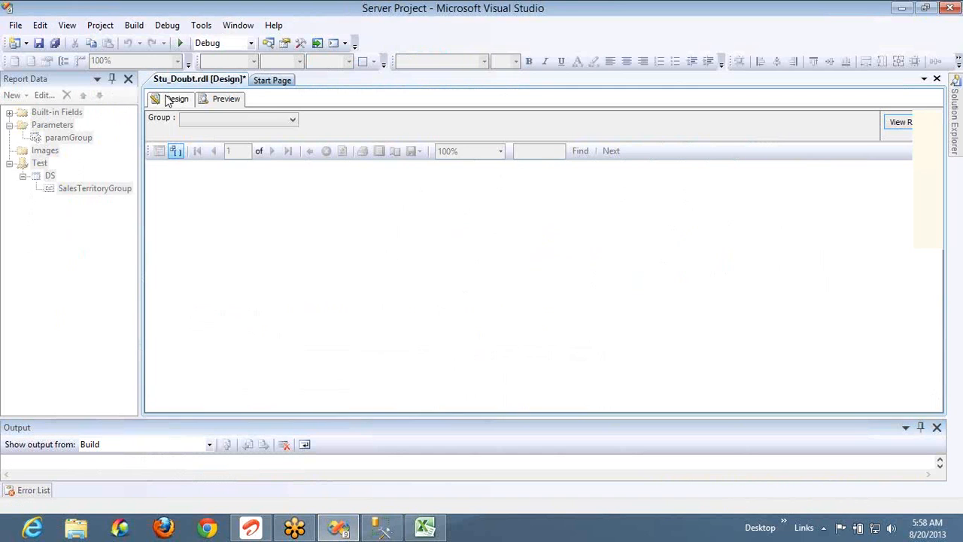
{"action": "right_click", "coordinate": [52, 176]}
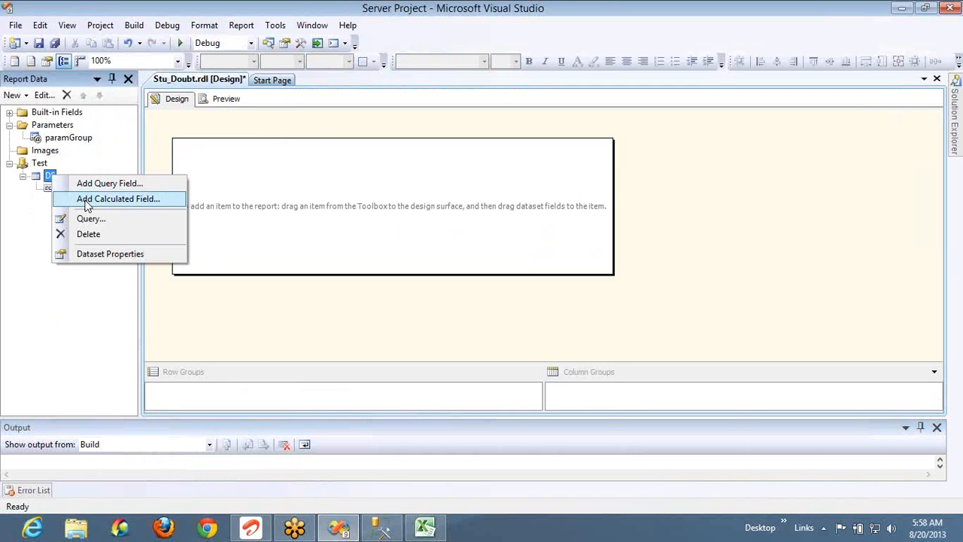
{"action": "right_click", "coordinate": [38, 164]}
{"action": "left_click", "coordinate": [75, 170]}
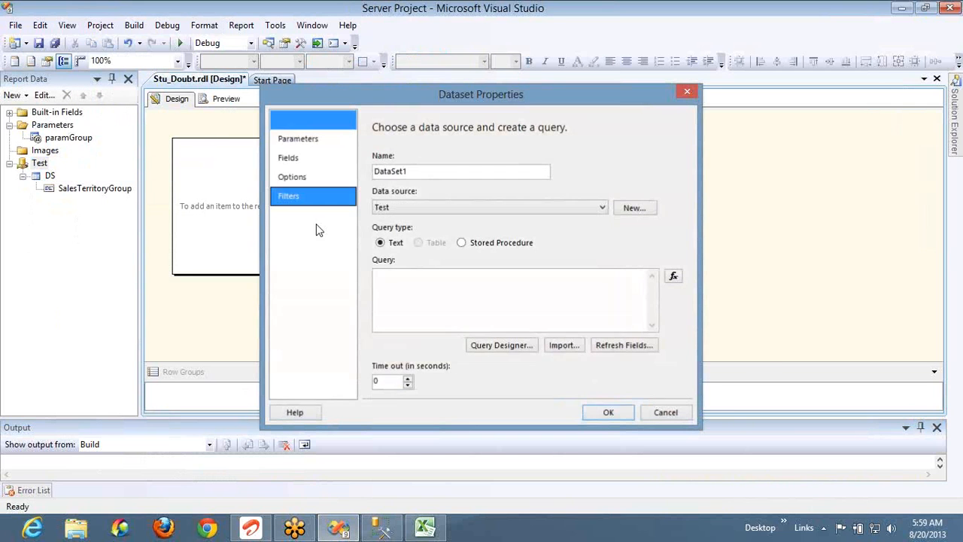
{"action": "left_click", "coordinate": [421, 176]}
{"action": "double_click", "coordinate": [422, 176]}
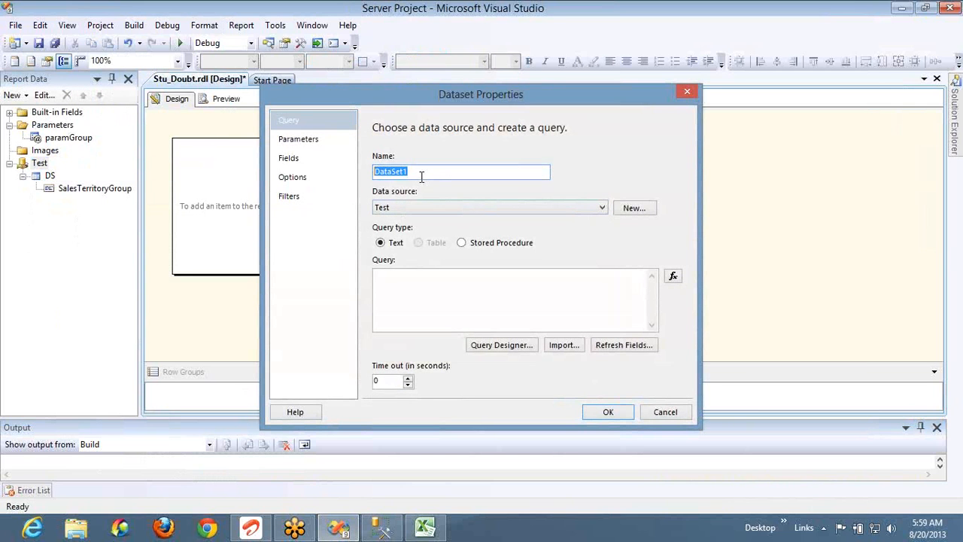
{"action": "type", "text": "Country_DS"}
{"action": "left_click", "coordinate": [436, 297]}
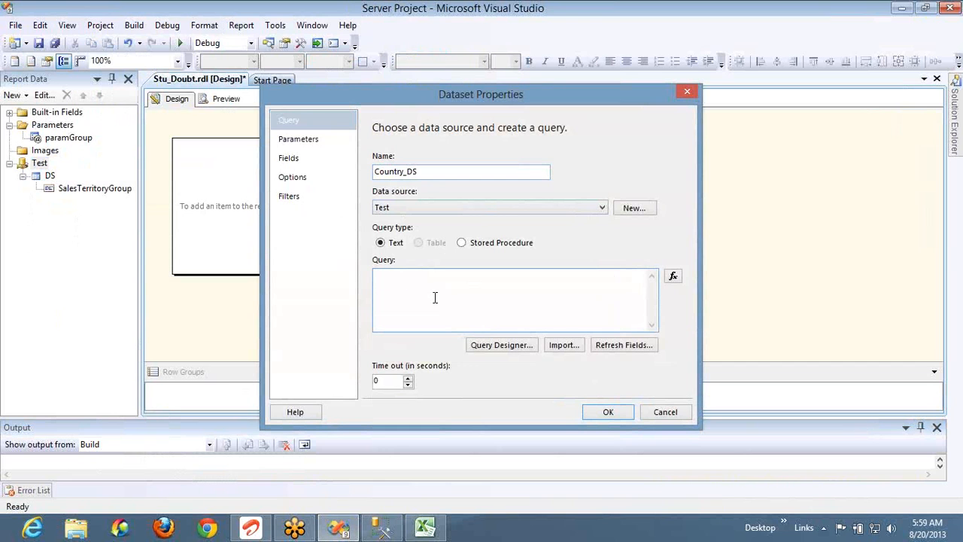
{"action": "key", "text": "ctrl+v"}
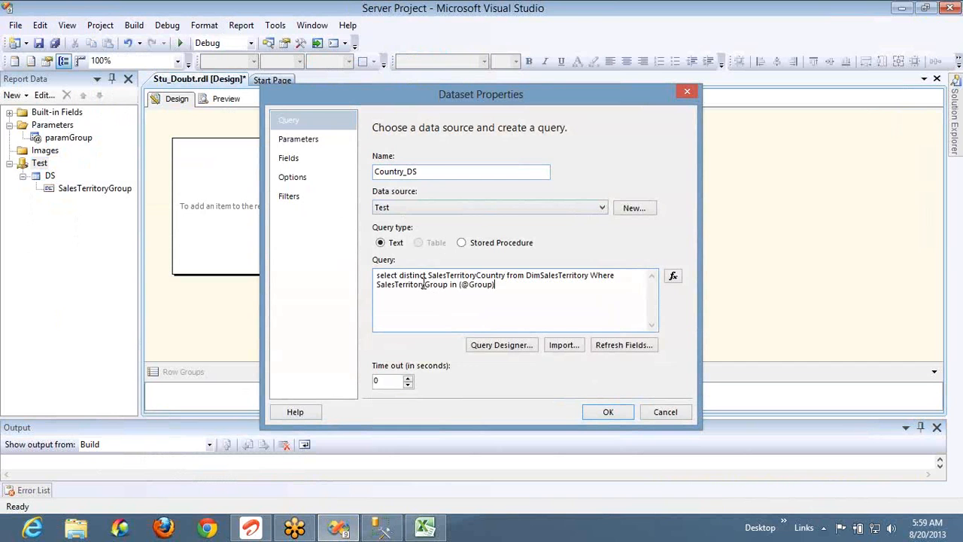
{"action": "left_click", "coordinate": [322, 140]}
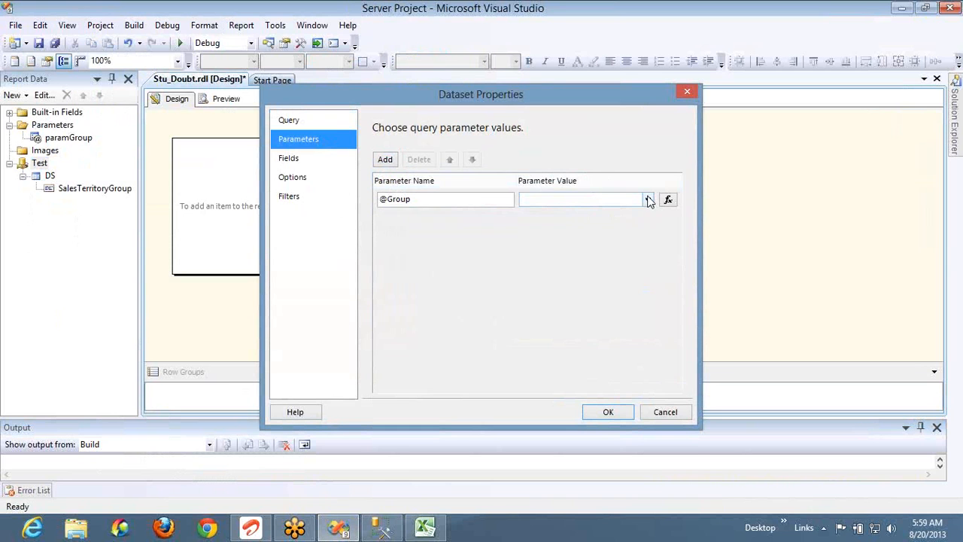
{"action": "left_click", "coordinate": [649, 199]}
{"action": "left_click", "coordinate": [613, 214]}
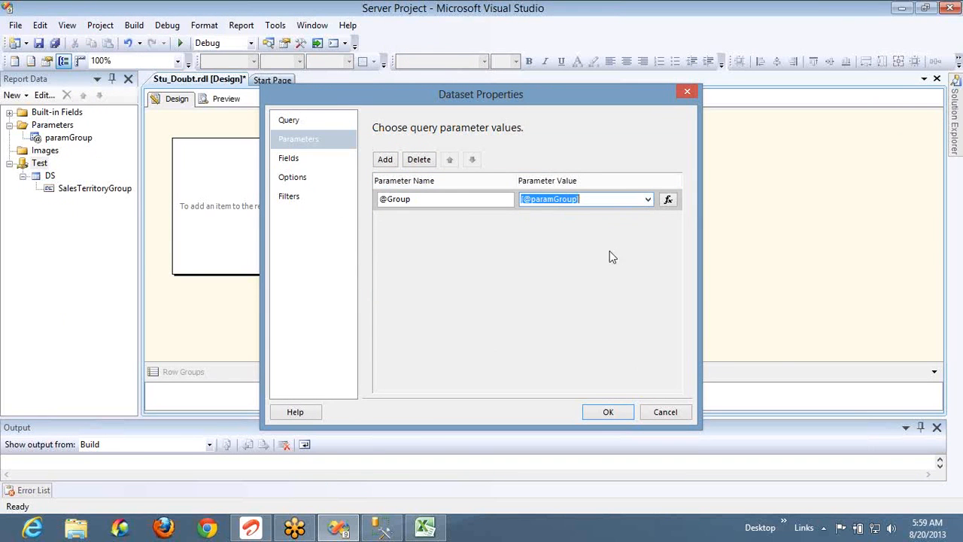
{"action": "left_click", "coordinate": [611, 411]}
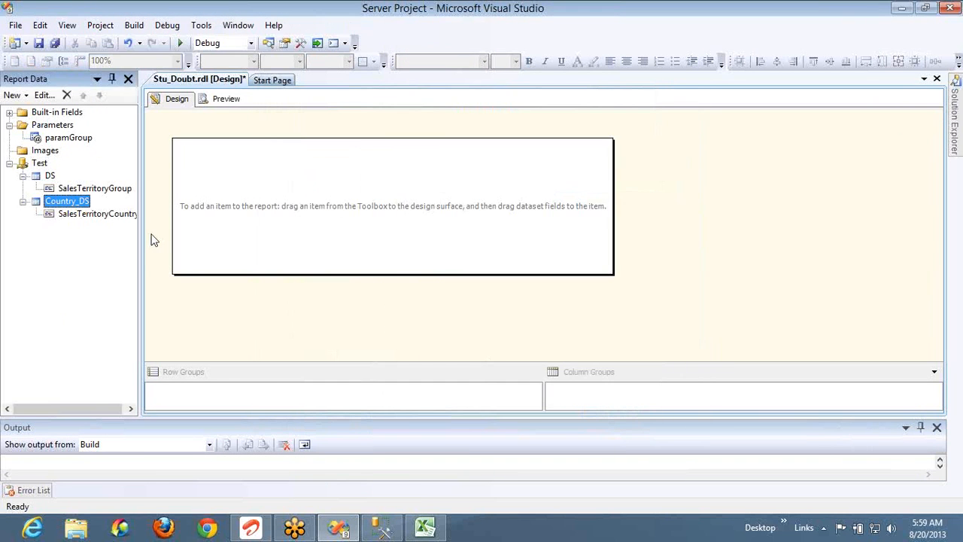
Add a report parameter paramCountry with prompt 'Country :' that allows multiple values
{"action": "right_click", "coordinate": [50, 129]}
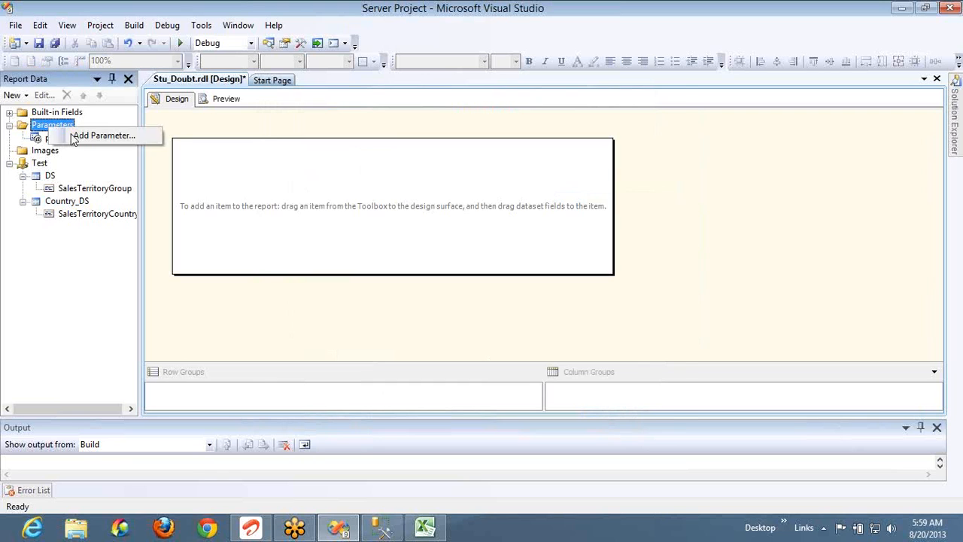
{"action": "left_click", "coordinate": [79, 137]}
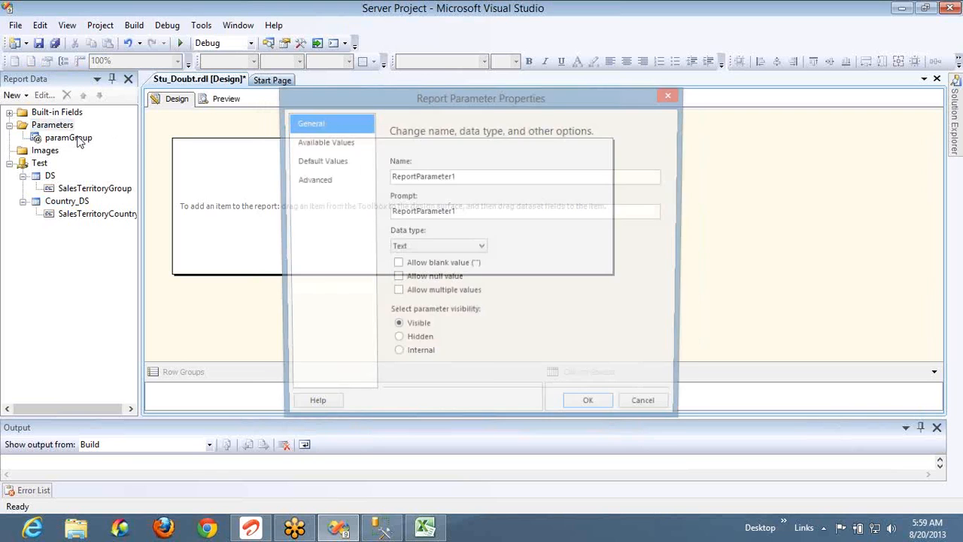
{"action": "left_click", "coordinate": [516, 179]}
{"action": "double_click", "coordinate": [516, 180]}
{"action": "type", "text": "par"}
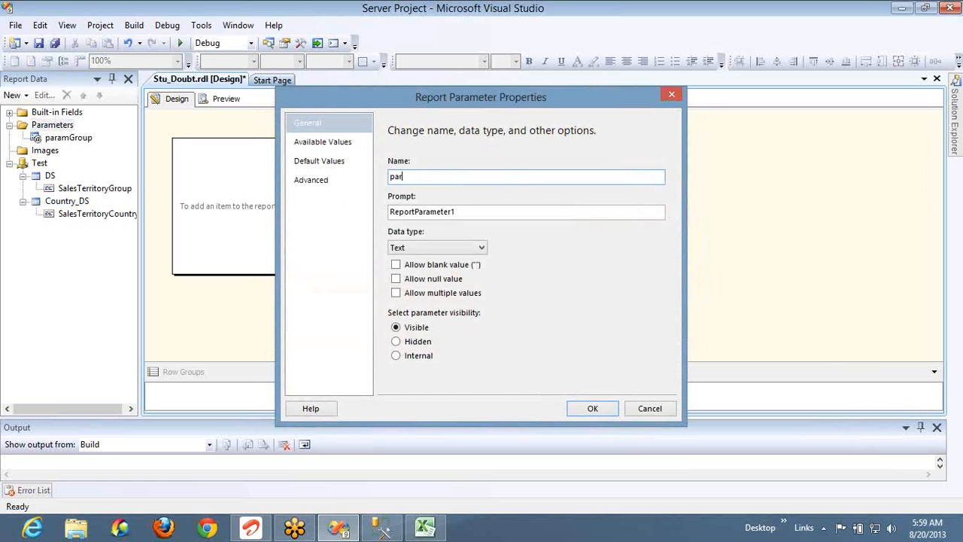
{"action": "type", "text": "amCountry"}
{"action": "key", "text": "Tab"}
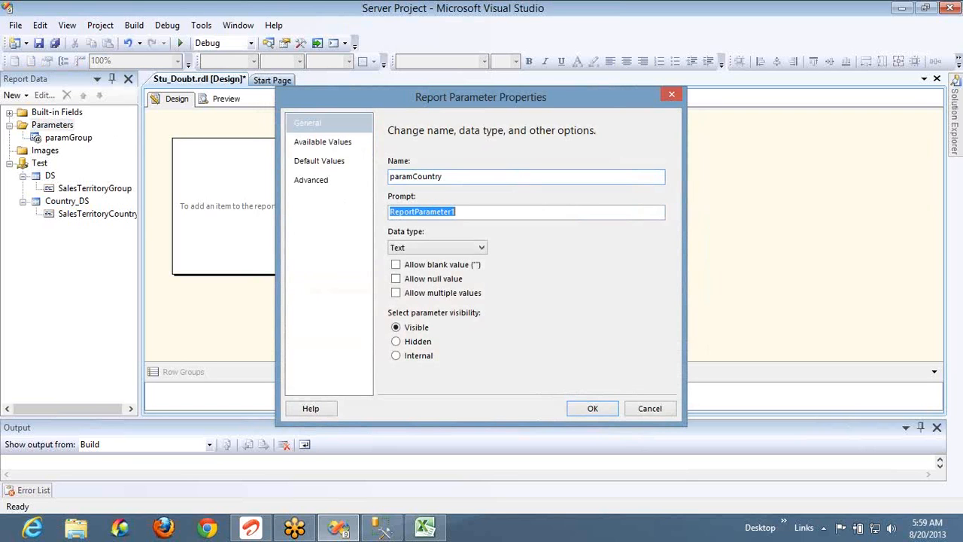
{"action": "type", "text": "Country :"}
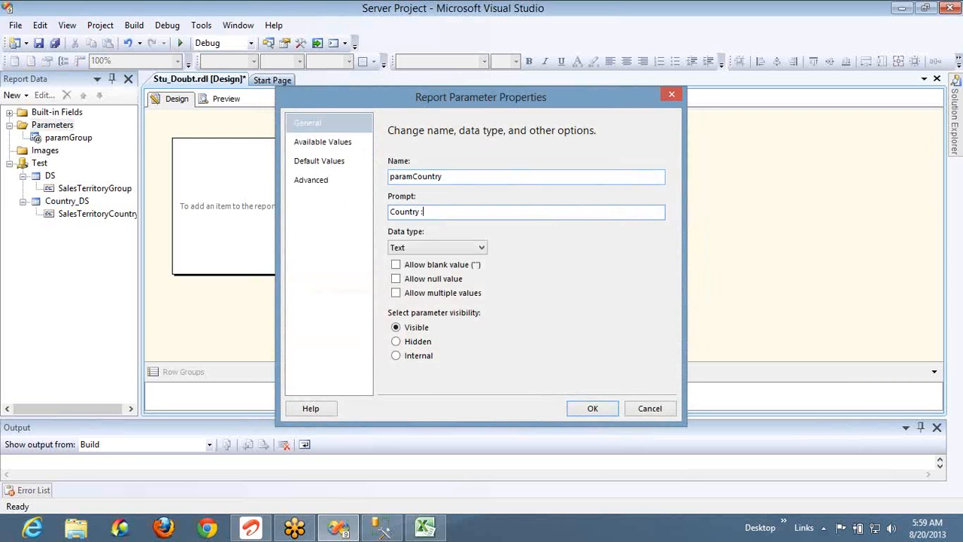
{"action": "left_click", "coordinate": [429, 293]}
Take paramCountry's available values from Country_DS, using SalesTerritoryCountry as value and label
{"action": "left_click", "coordinate": [336, 143]}
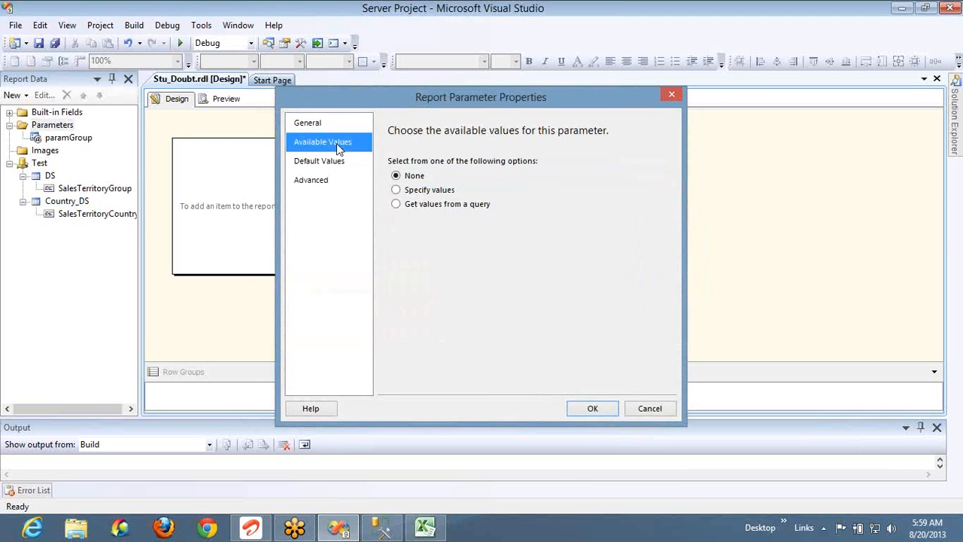
{"action": "left_click", "coordinate": [422, 207]}
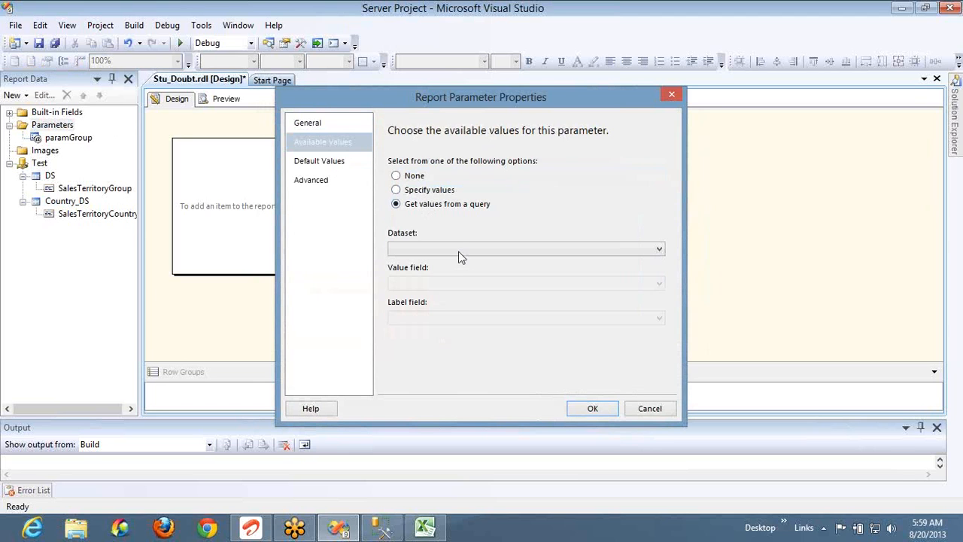
{"action": "left_click", "coordinate": [458, 249]}
{"action": "left_click", "coordinate": [457, 271]}
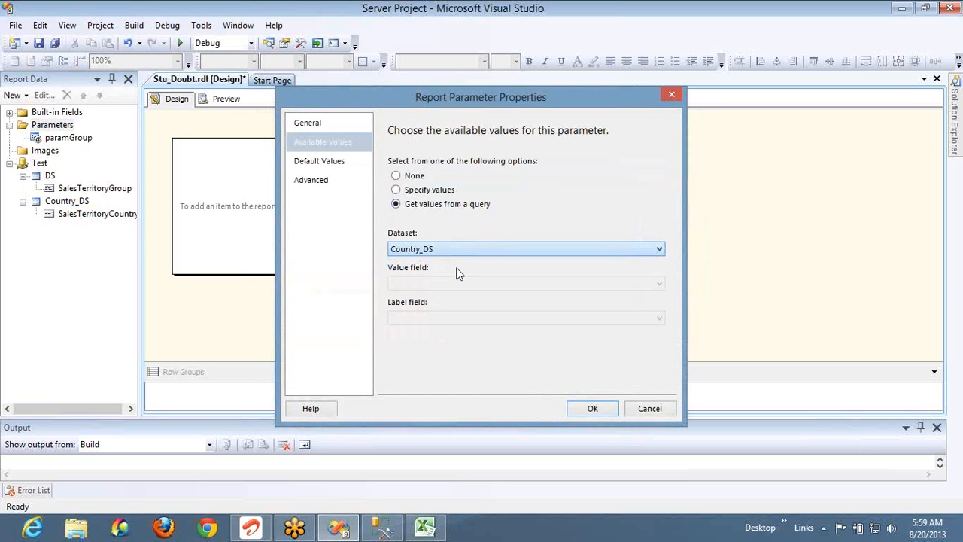
{"action": "left_click", "coordinate": [455, 284]}
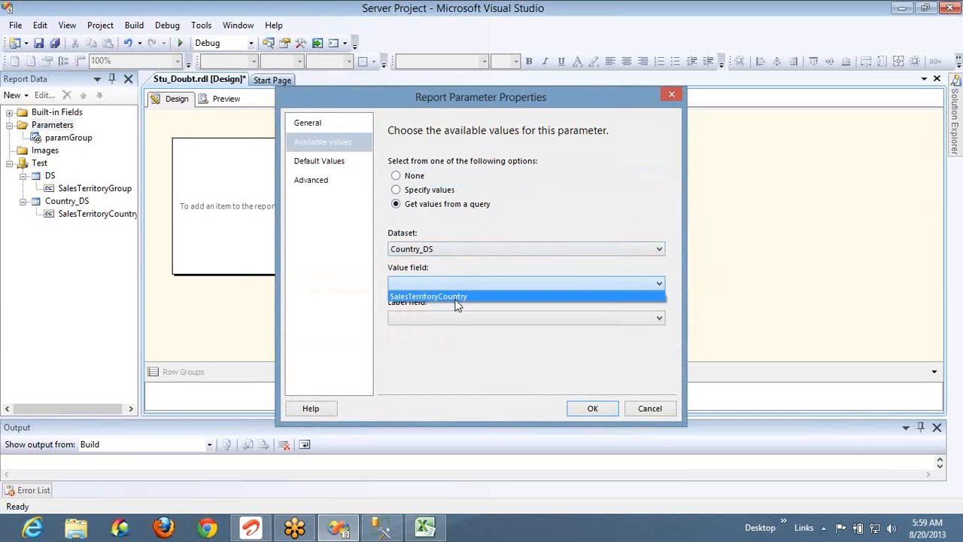
{"action": "left_click", "coordinate": [457, 298]}
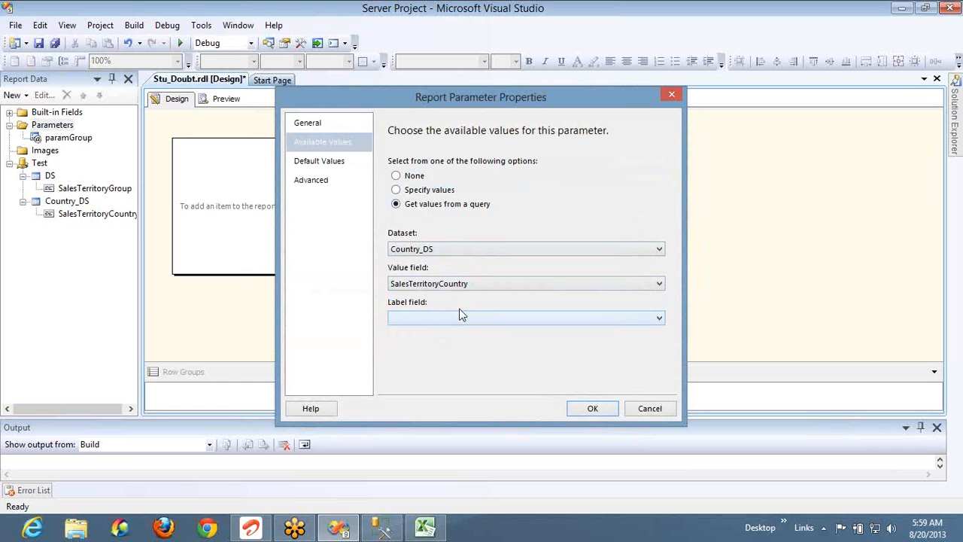
{"action": "left_click", "coordinate": [459, 318]}
{"action": "left_click", "coordinate": [460, 330]}
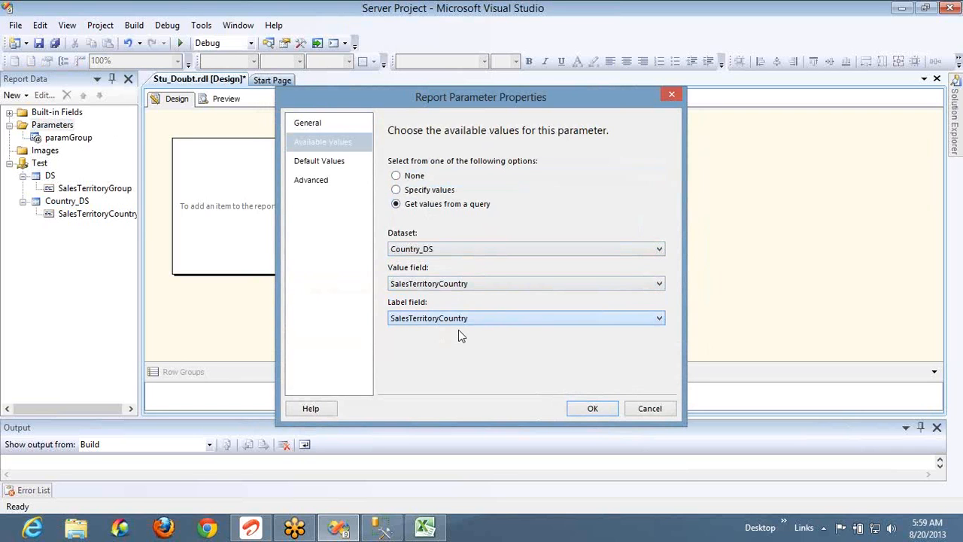
{"action": "left_click", "coordinate": [593, 410]}
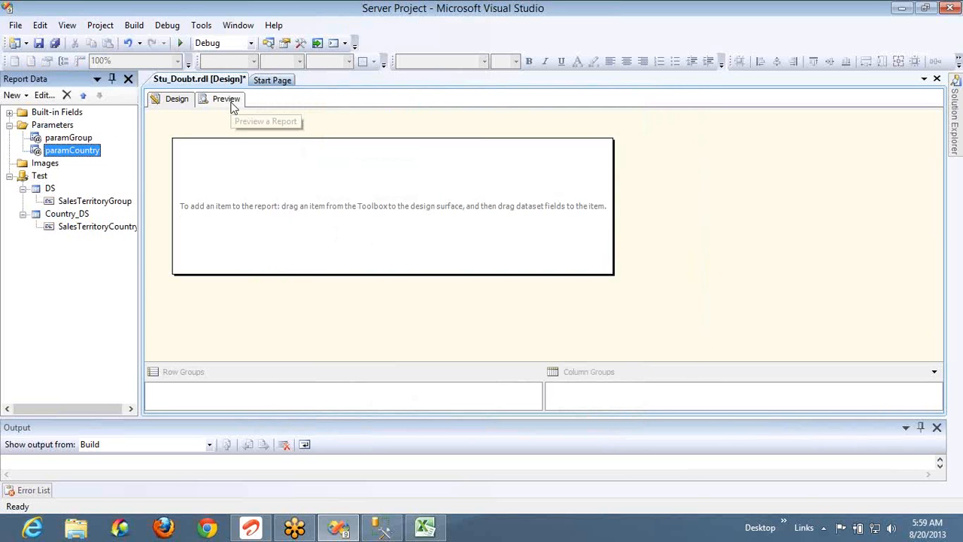
Preview with Group set to Europe and confirm Country offers only France, Germany, United Kingdom
{"action": "left_click", "coordinate": [227, 99]}
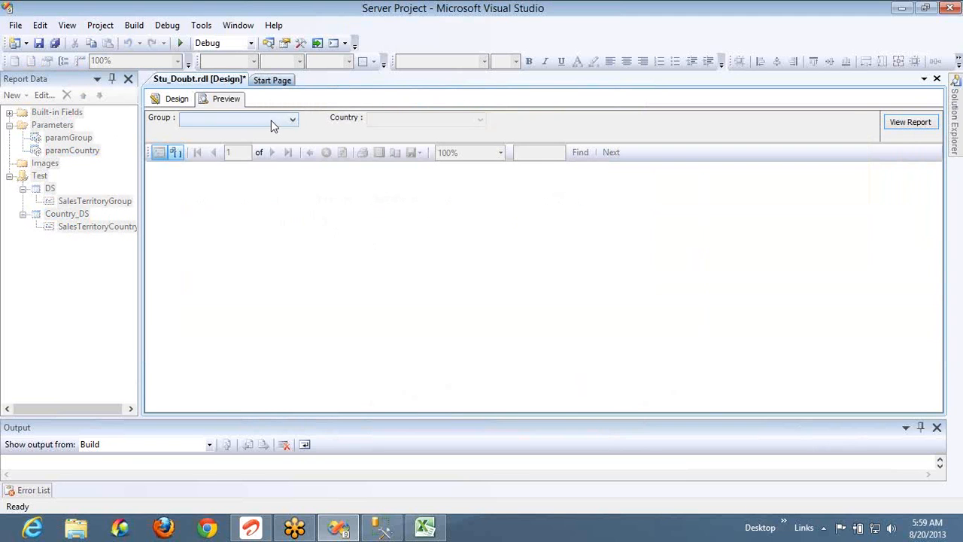
{"action": "left_click", "coordinate": [275, 121]}
{"action": "left_click", "coordinate": [185, 149]}
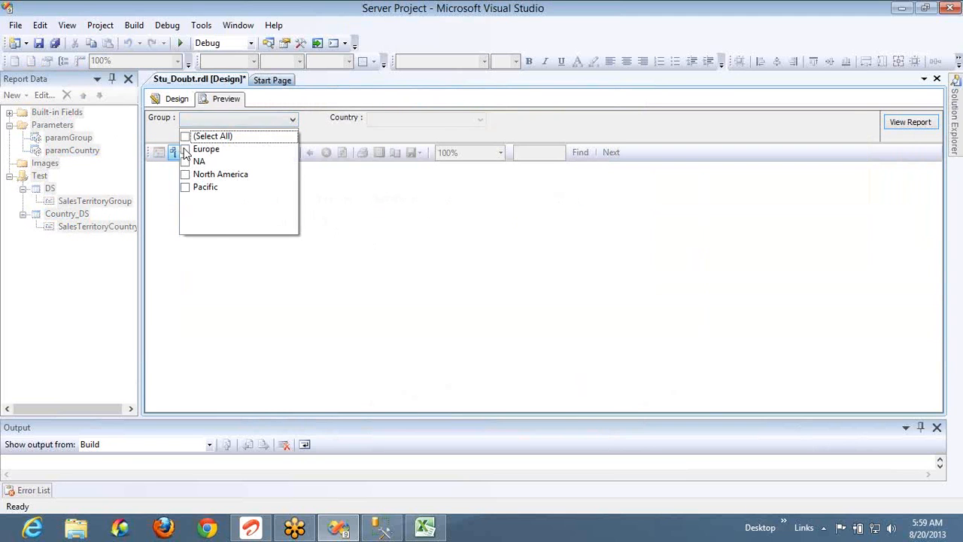
{"action": "left_click", "coordinate": [433, 125]}
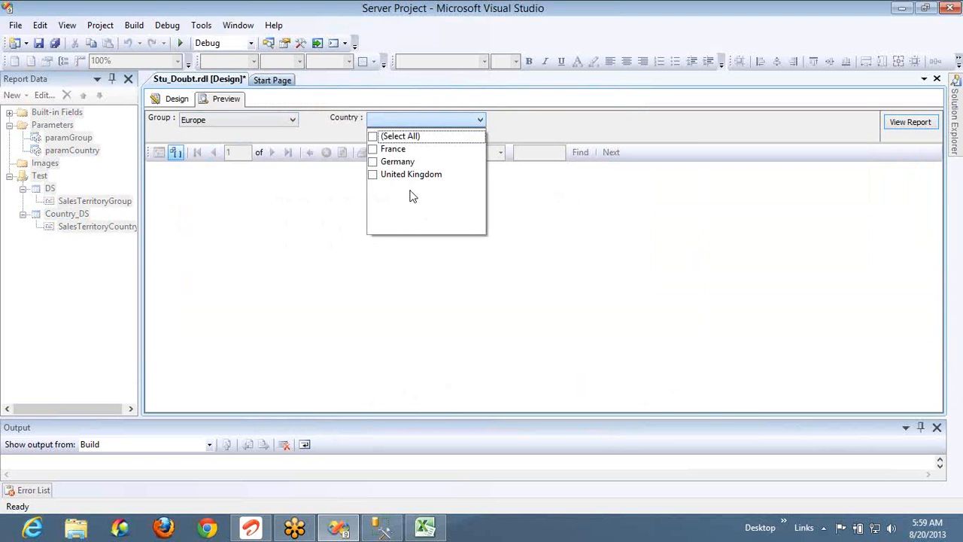
{"action": "key", "text": "alt+Tab"}
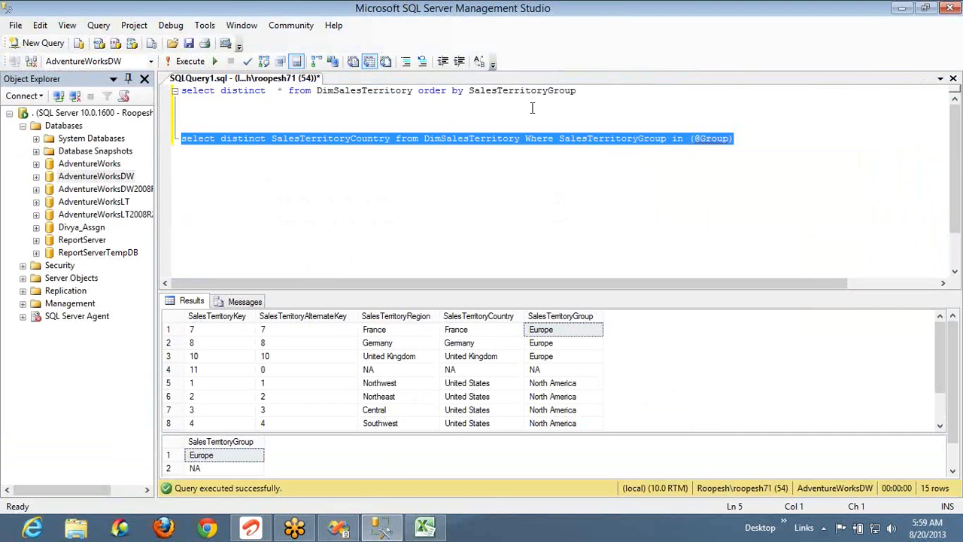
Review the SalesTerritoryGroup result rows to see which countries belong to Europe
{"action": "left_click", "coordinate": [585, 91]}
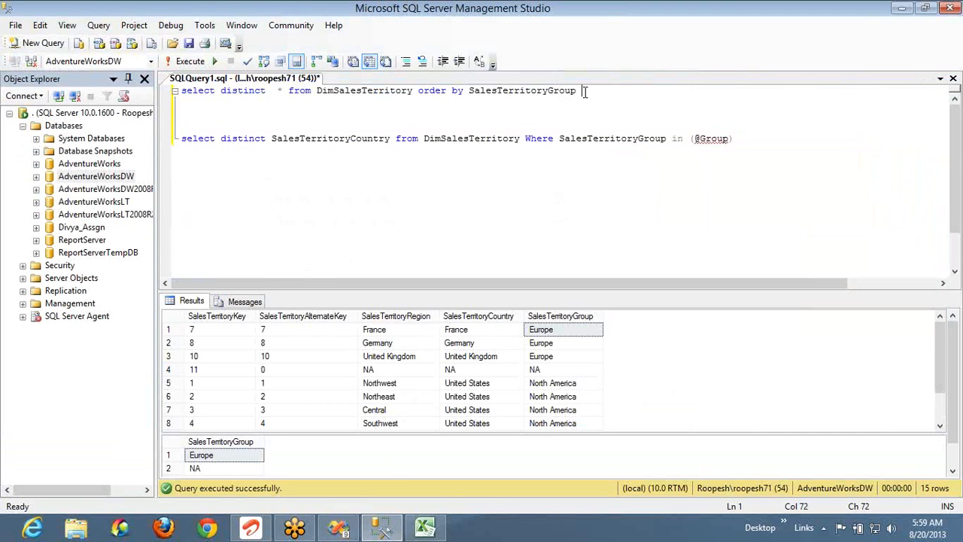
{"action": "left_click", "coordinate": [558, 330]}
{"action": "key", "text": "shift+Down"}
{"action": "key", "text": "shift+Down"}
{"action": "key", "text": "shift+Left"}
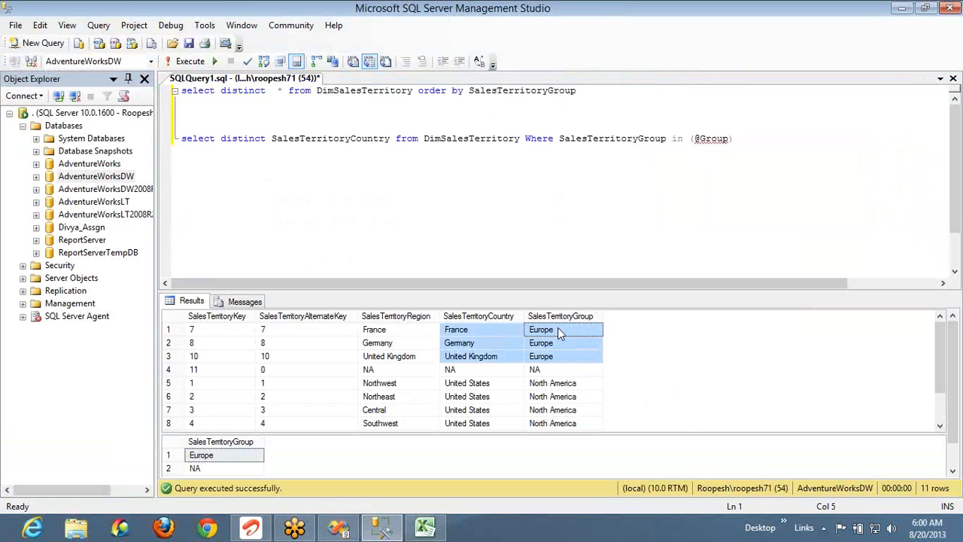
{"action": "key", "text": "Down"}
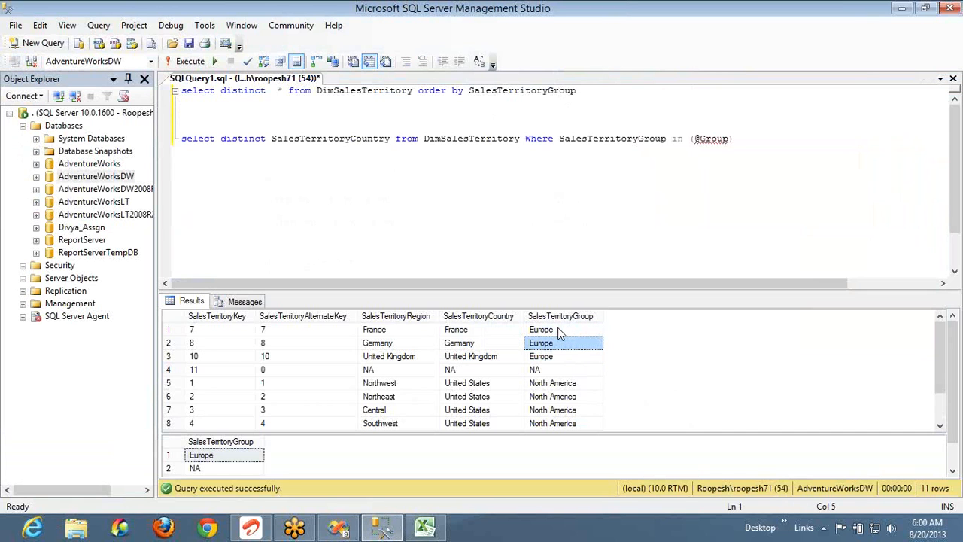
{"action": "key", "text": "Down"}
{"action": "key", "text": "Down"}
{"action": "key", "text": "Down"}
{"action": "key", "text": "Down"}
{"action": "key", "text": "Down"}
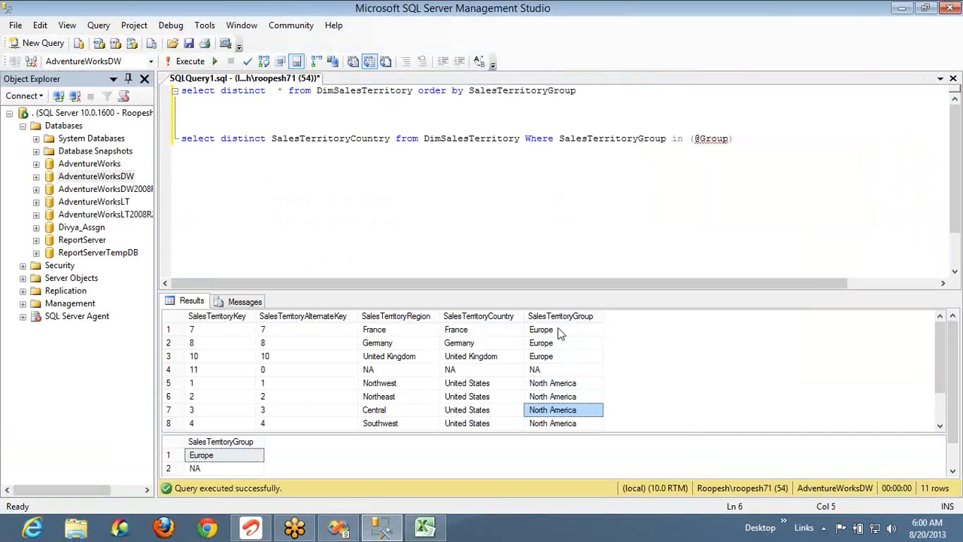
{"action": "key", "text": "Down"}
{"action": "key", "text": "Down"}
{"action": "key", "text": "Down"}
{"action": "key", "text": "Down"}
{"action": "key", "text": "Up"}
{"action": "key", "text": "Up"}
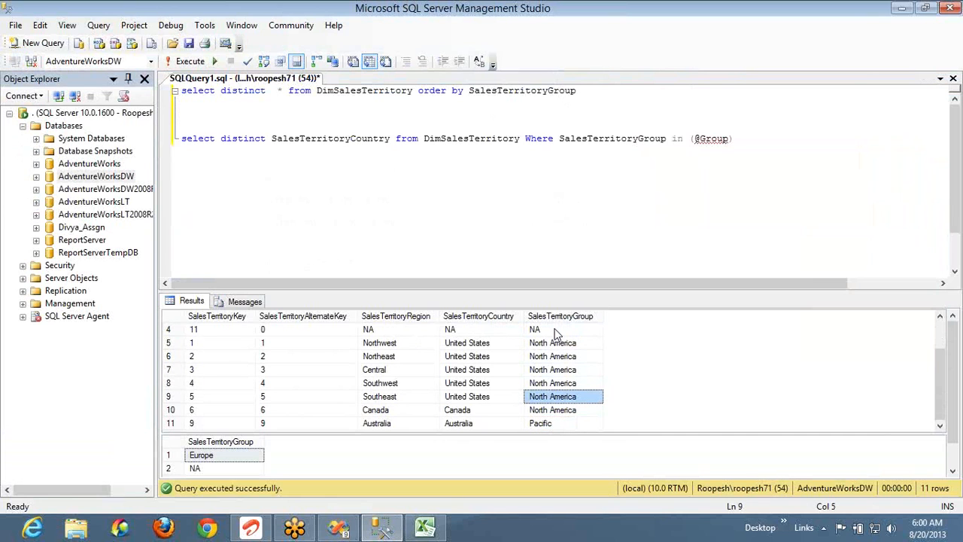
{"action": "key", "text": "alt+Tab"}
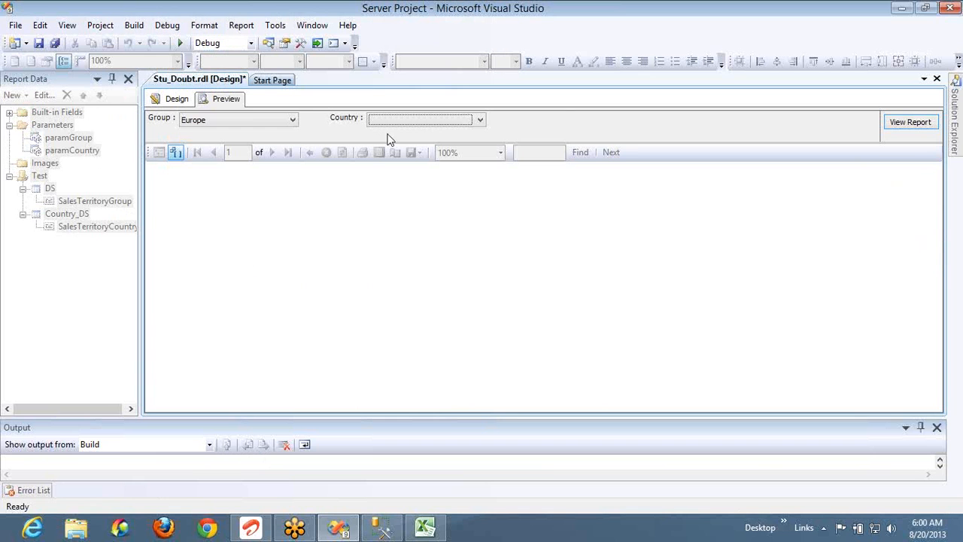
Switch Group from Europe to North America and check that Country offers Canada and United States
{"action": "left_click", "coordinate": [293, 123]}
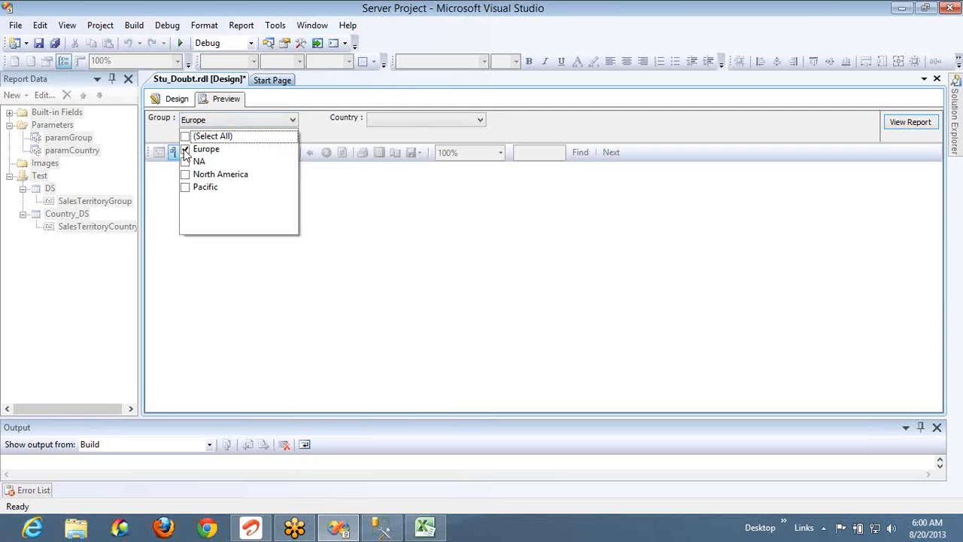
{"action": "left_click", "coordinate": [185, 150]}
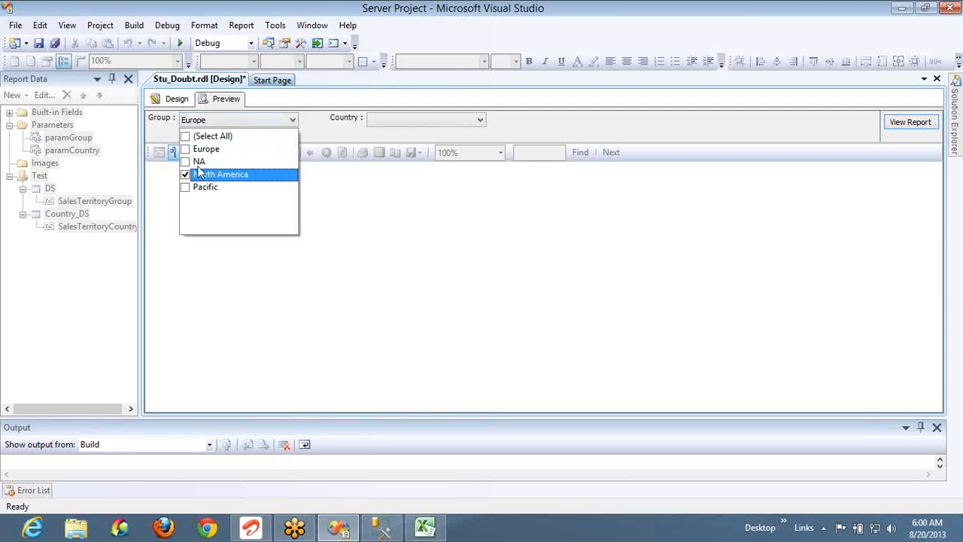
{"action": "left_click", "coordinate": [399, 120]}
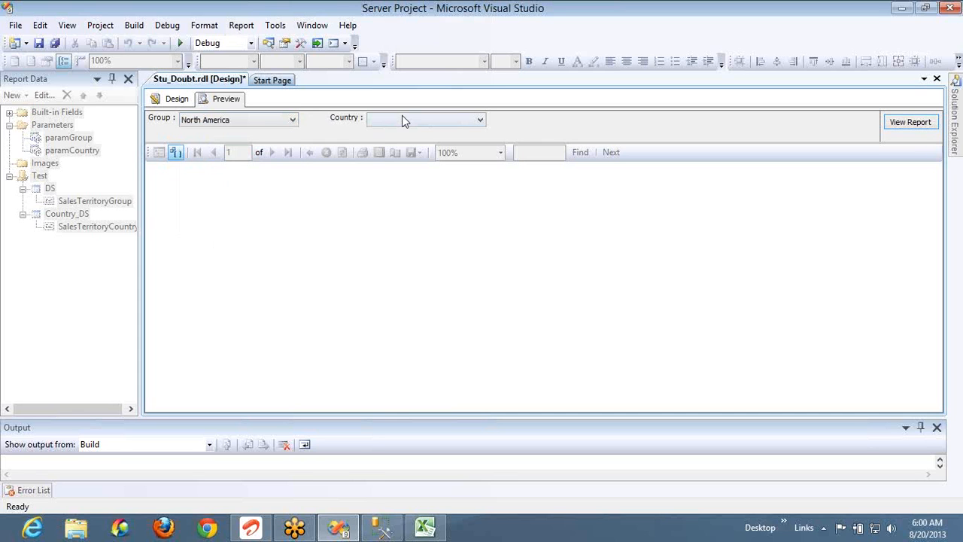
{"action": "left_click", "coordinate": [402, 120]}
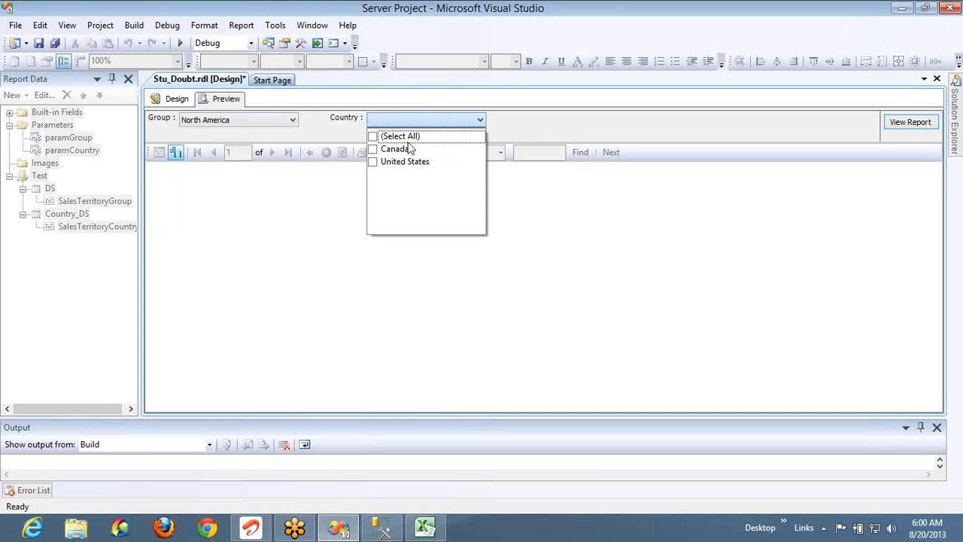
{"action": "key", "text": "alt+Tab"}
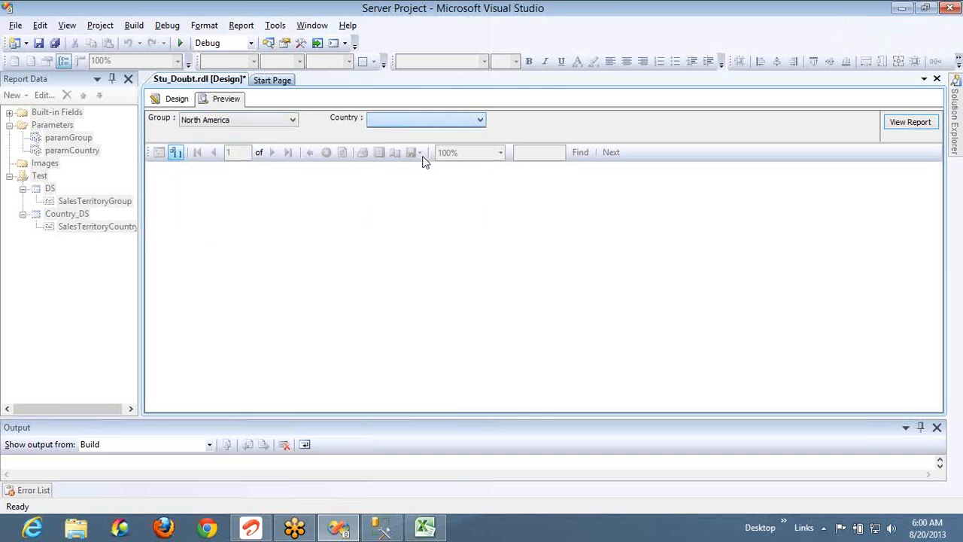
{"action": "key", "text": "alt+Tab"}
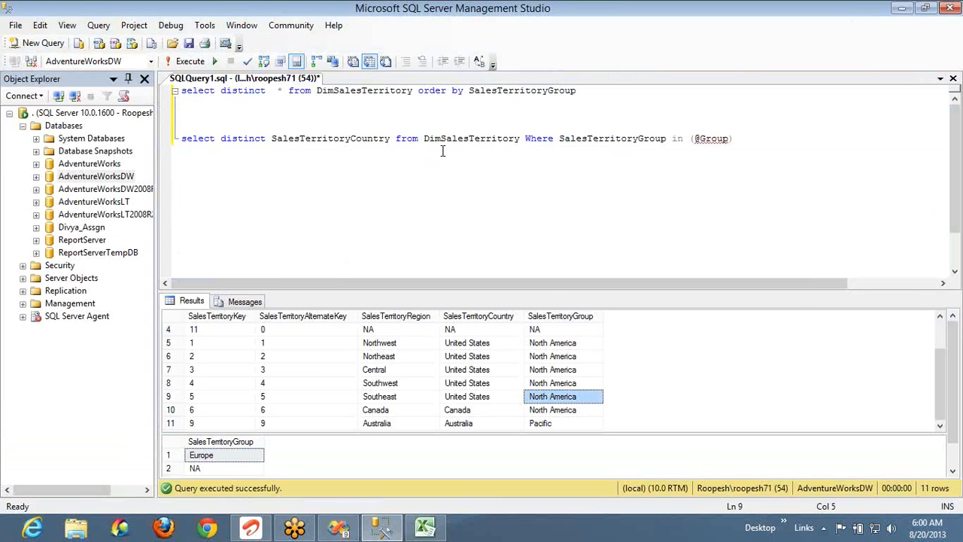
Change the second query's selected column from SalesTerritoryCountry to SalesTerritoryRegion
{"action": "left_click", "coordinate": [459, 412]}
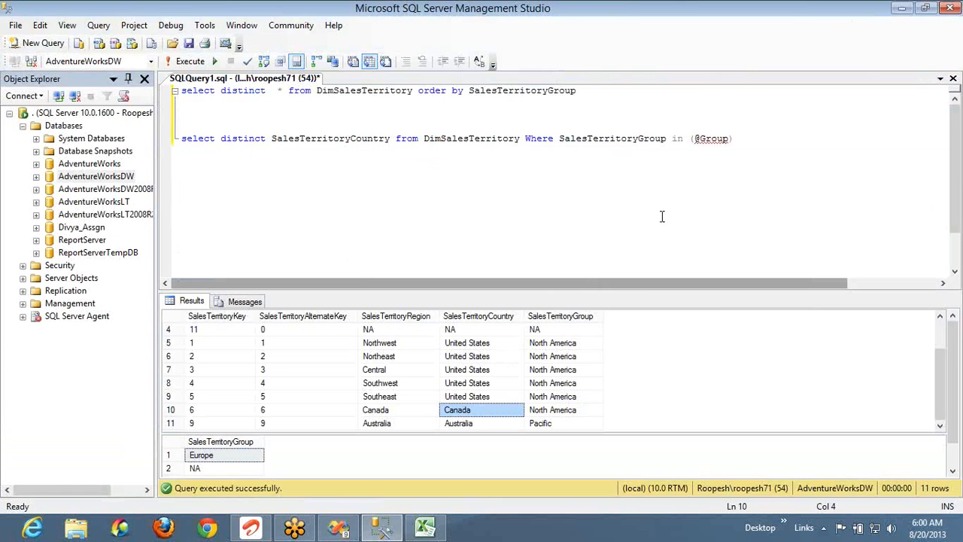
{"action": "double_click", "coordinate": [317, 143]}
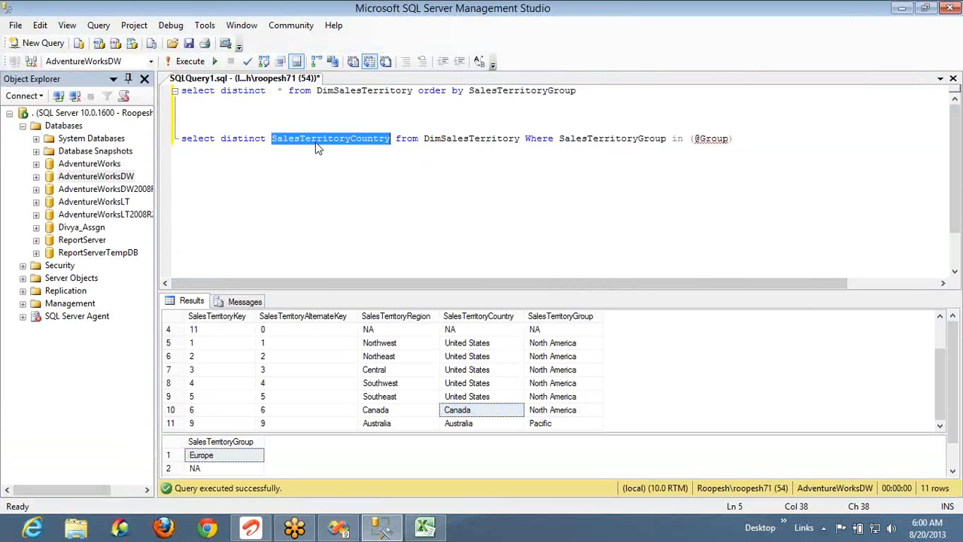
{"action": "type", "text": "Dales"}
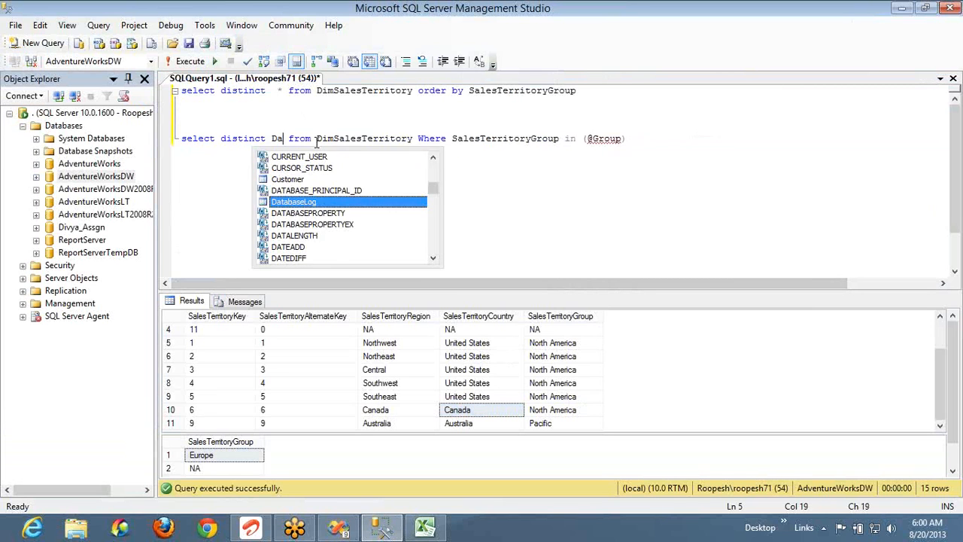
{"action": "key", "text": "ctrl+shift+Left"}
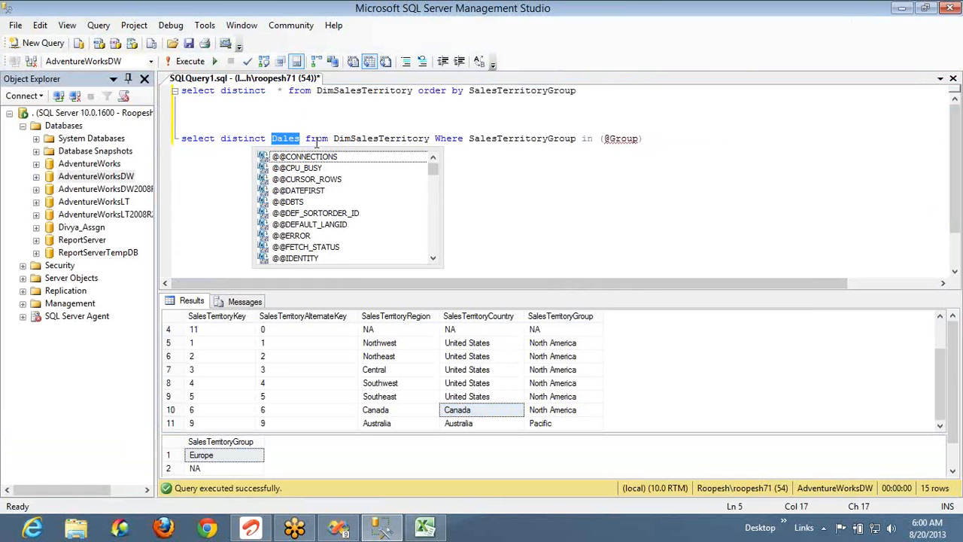
{"action": "type", "text": "Sales"}
{"action": "key", "text": "Down"}
{"action": "key", "text": "Down"}
{"action": "key", "text": "Down"}
{"action": "key", "text": "Down"}
{"action": "key", "text": "Down"}
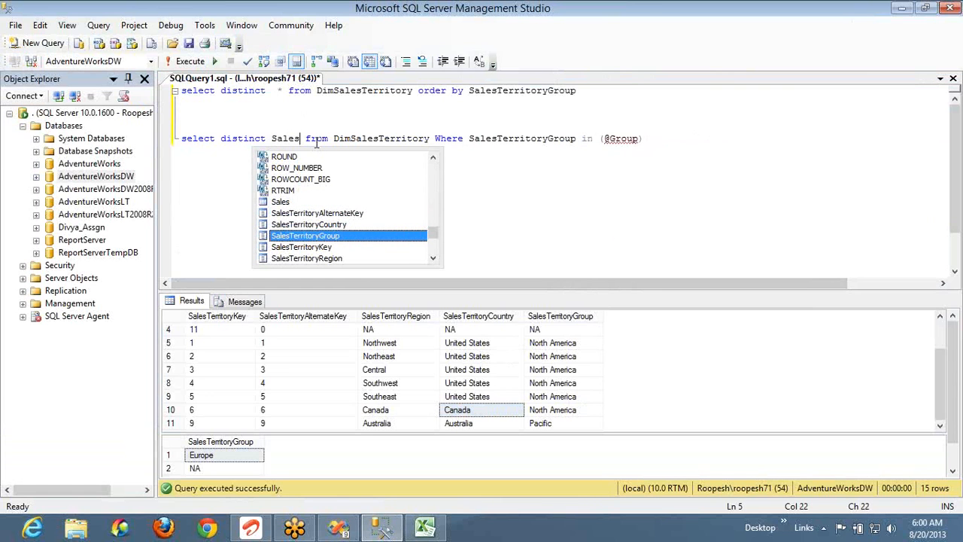
{"action": "key", "text": "Tab"}
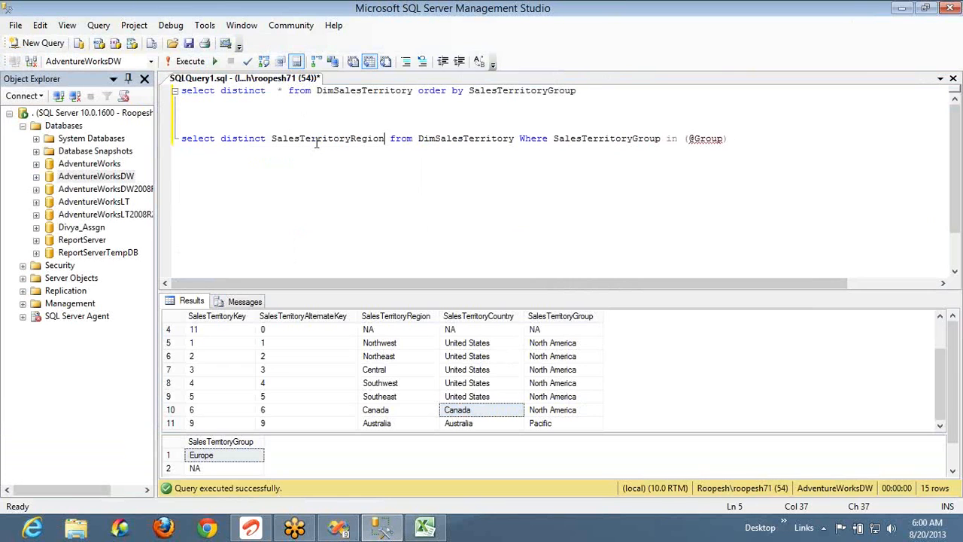
{"action": "double_click", "coordinate": [583, 140]}
{"action": "type", "text": "Sales"}
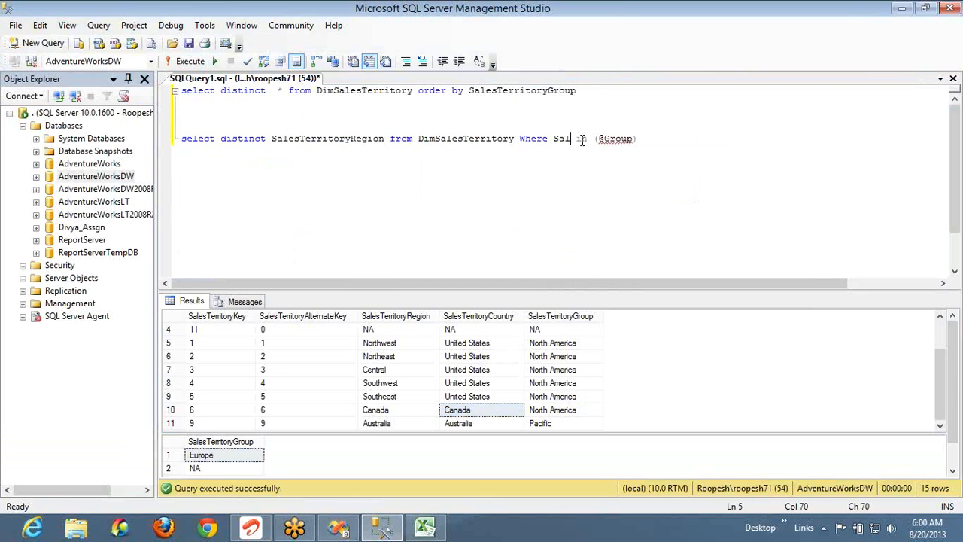
{"action": "key", "text": "Down"}
{"action": "key", "text": "Down"}
{"action": "key", "text": "Tab"}
{"action": "key", "text": "Delete"}
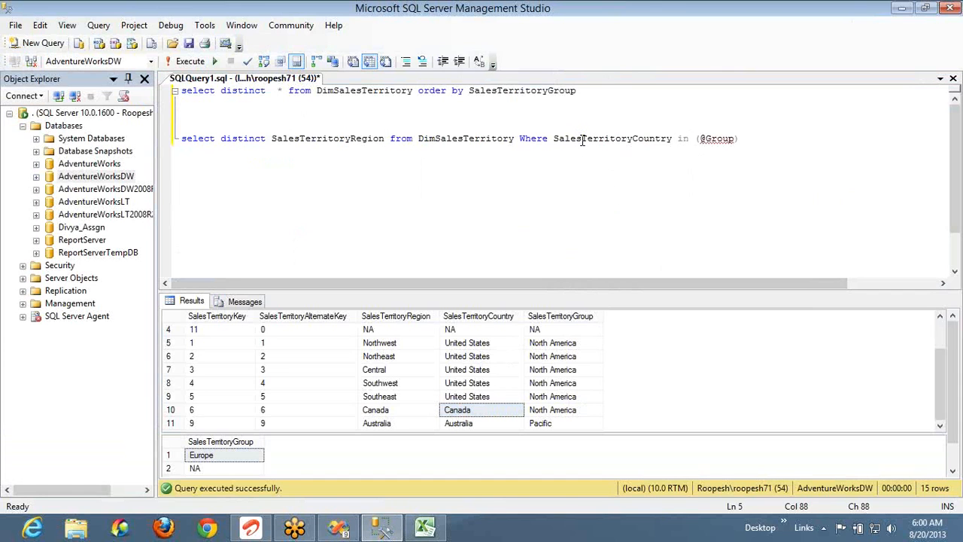
{"action": "key", "text": "Right"}
{"action": "key", "text": "Right"}
{"action": "key", "text": "Right"}
{"action": "key", "text": "Right"}
{"action": "key", "text": "Right"}
{"action": "key", "text": "Right"}
{"action": "key", "text": "Right"}
{"action": "key", "text": "Right"}
{"action": "key", "text": "Right"}
{"action": "key", "text": "Right"}
{"action": "key", "text": "shift+Left"}
{"action": "key", "text": "shift+Left"}
{"action": "key", "text": "shift+Left"}
{"action": "key", "text": "shift+Left"}
{"action": "key", "text": "shift+Left"}
{"action": "type", "text": "Country"}
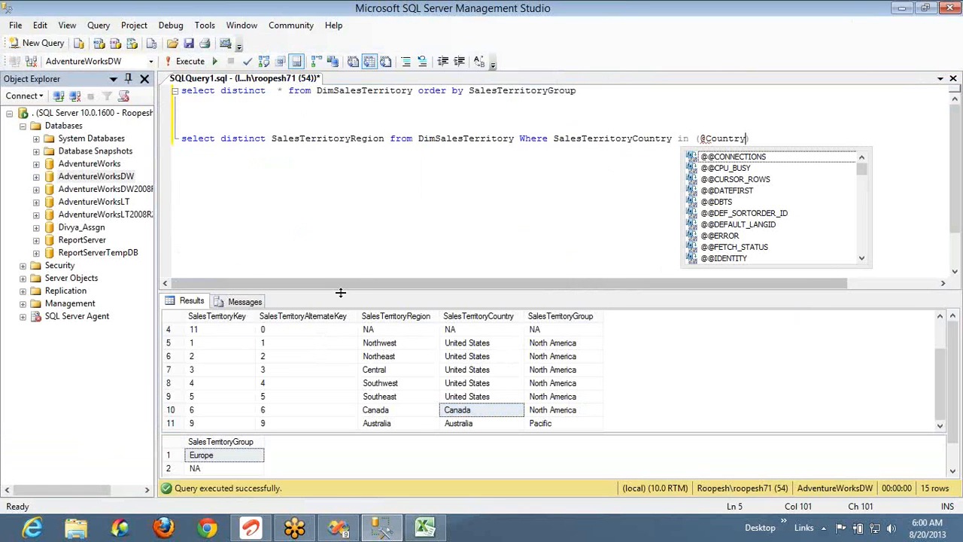
Add SalesTerritoryKey before SalesTerritoryRegion and copy the finished region query line
{"action": "left_click", "coordinate": [269, 139]}
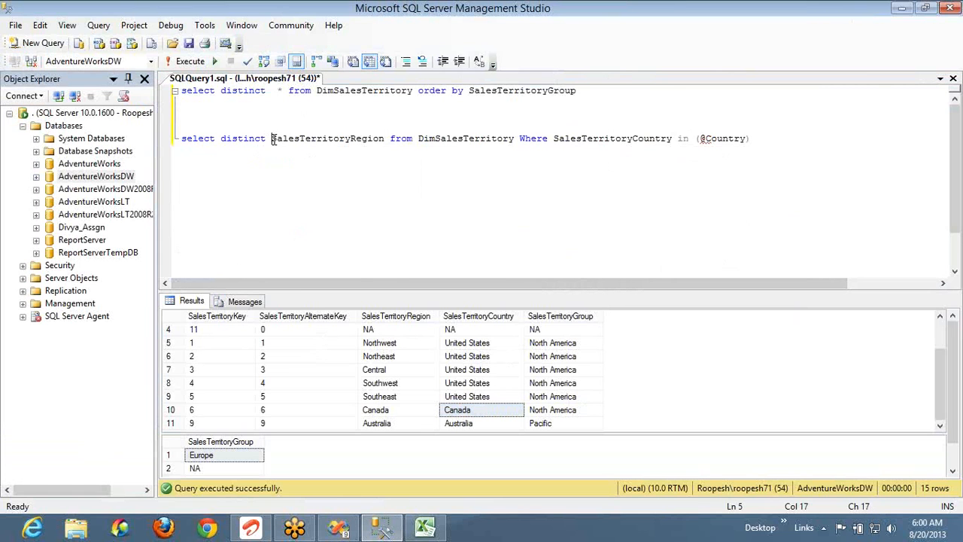
{"action": "key", "text": "Left"}
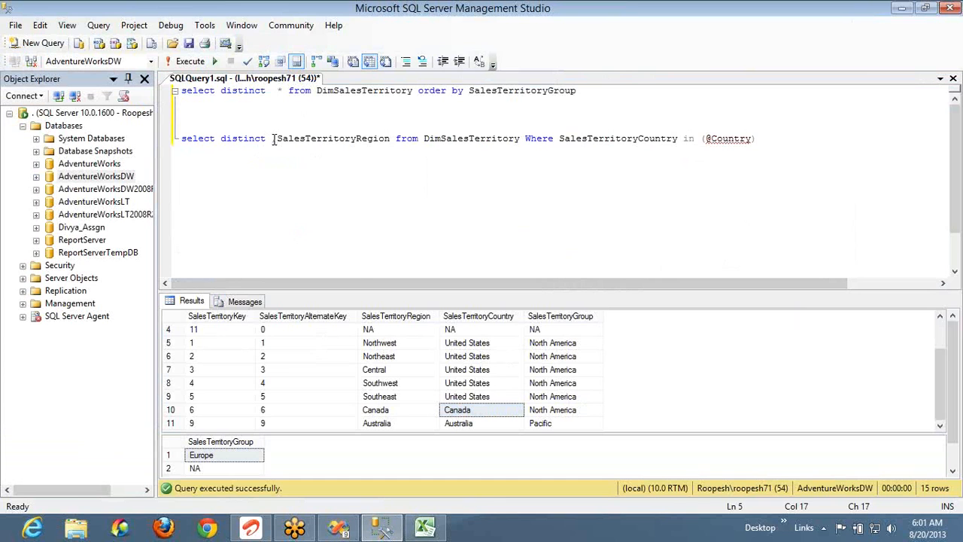
{"action": "type", "text": "Sales"}
{"action": "key", "text": "Down"}
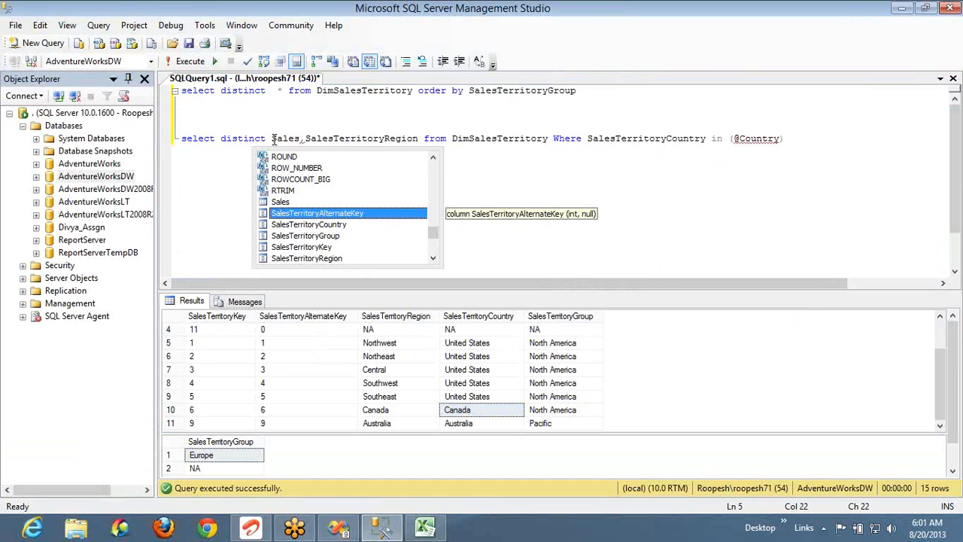
{"action": "key", "text": "Down"}
{"action": "key", "text": "Down"}
{"action": "key", "text": "Down"}
{"action": "key", "text": "Tab"}
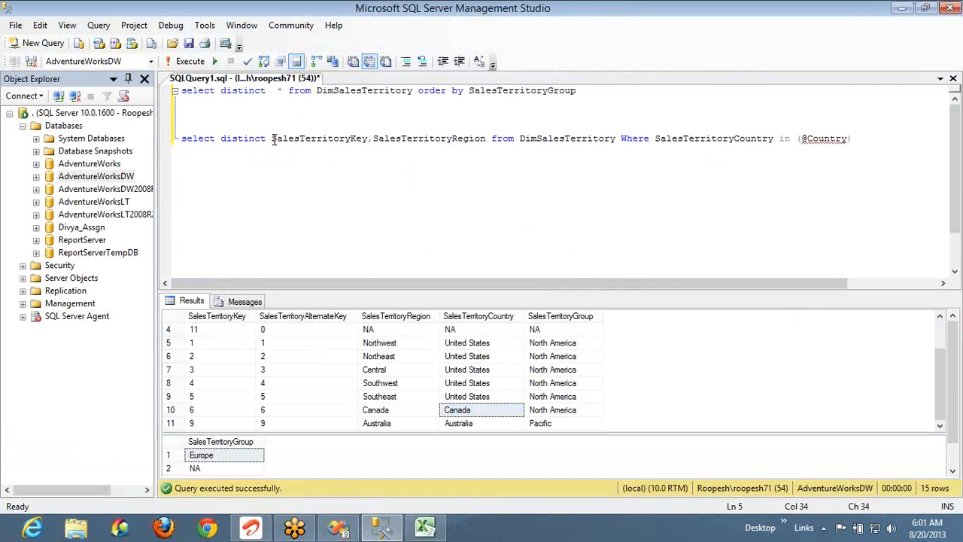
{"action": "key", "text": "End"}
{"action": "key", "text": "shift+Home"}
{"action": "key", "text": "ctrl+c"}
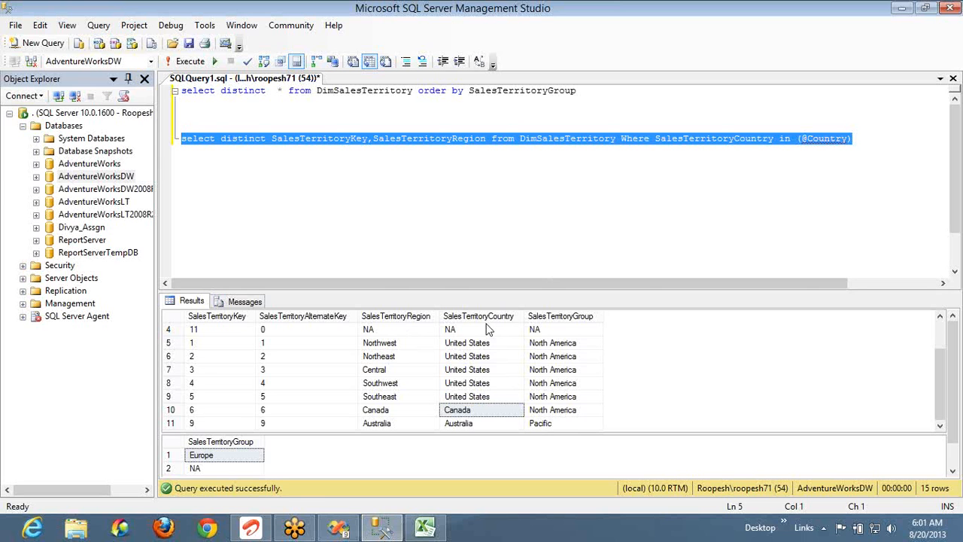
{"action": "key", "text": "alt+Tab"}
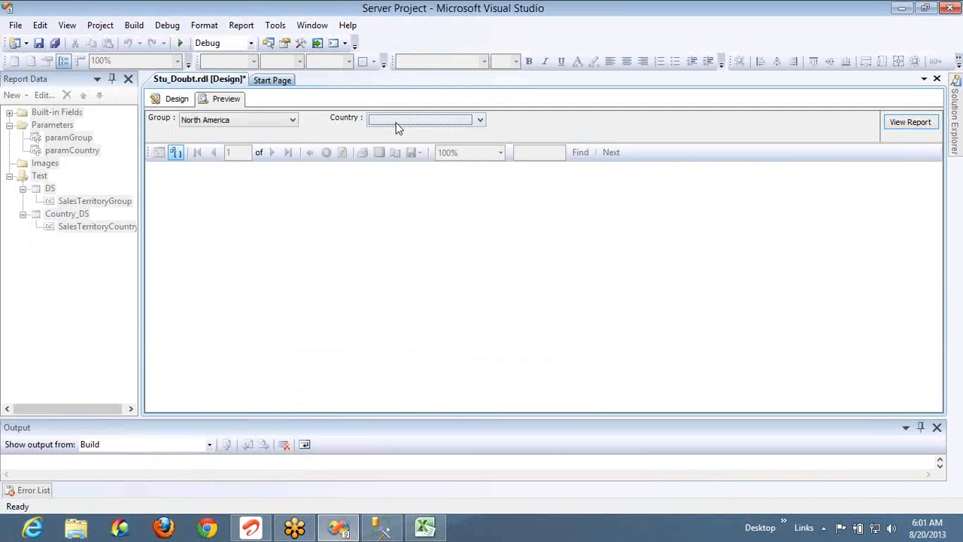
In Design view, add a new dataset named Region_DS to the Test data source
{"action": "left_click", "coordinate": [174, 100]}
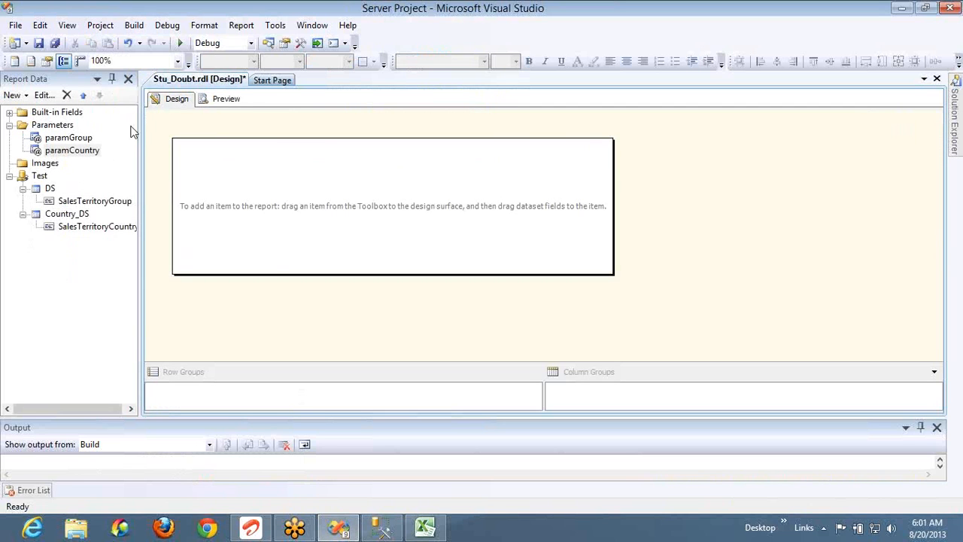
{"action": "right_click", "coordinate": [40, 177]}
{"action": "left_click", "coordinate": [88, 185]}
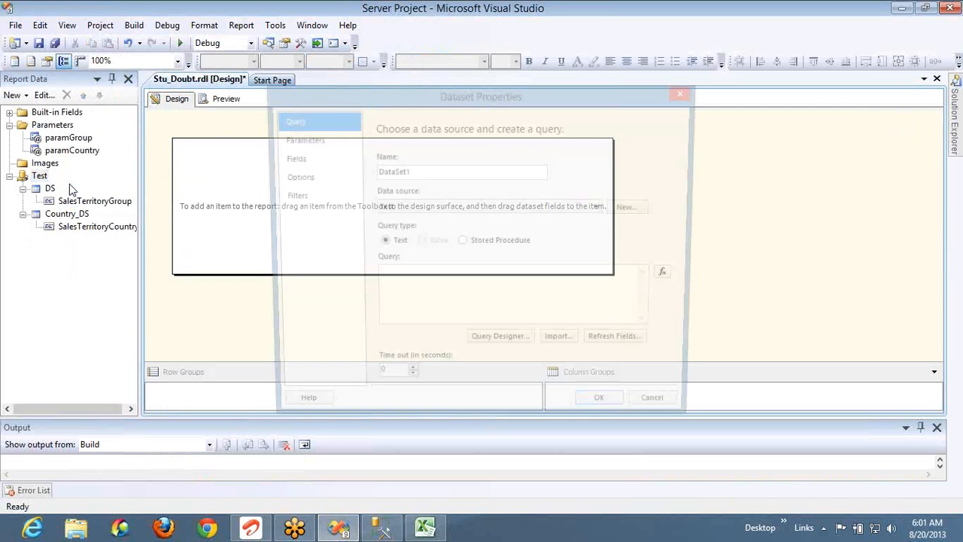
{"action": "left_click", "coordinate": [417, 174]}
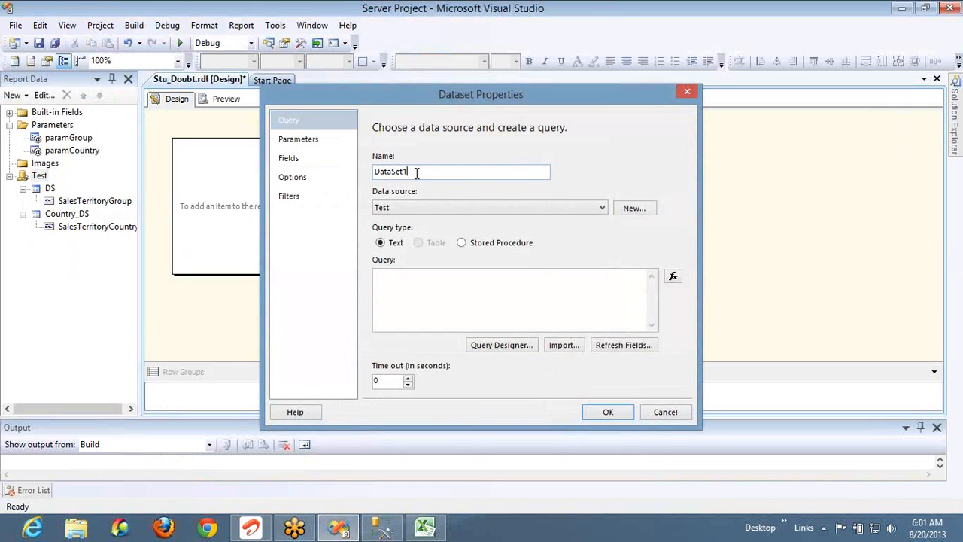
{"action": "double_click", "coordinate": [417, 174]}
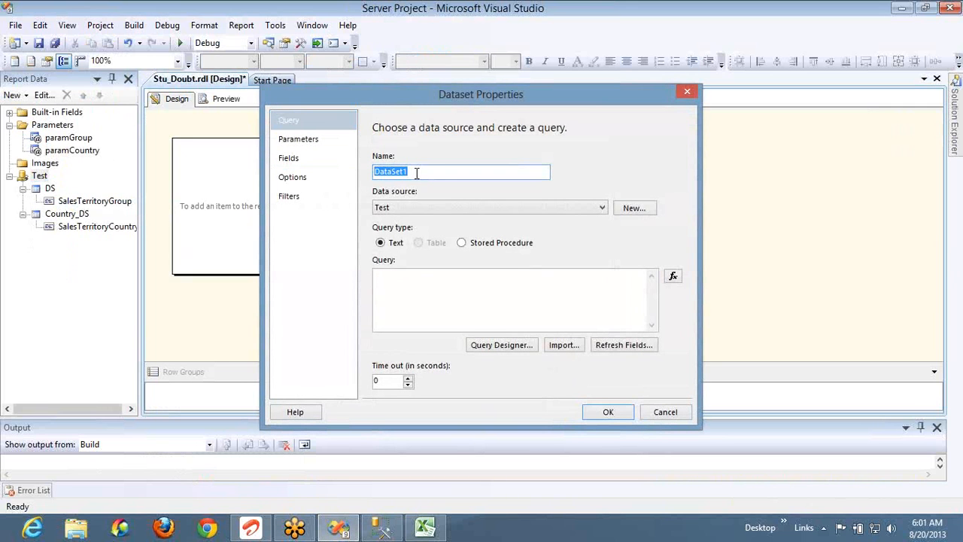
{"action": "type", "text": "Region_DS"}
{"action": "left_click", "coordinate": [415, 280]}
{"action": "key", "text": "ctrl+v"}
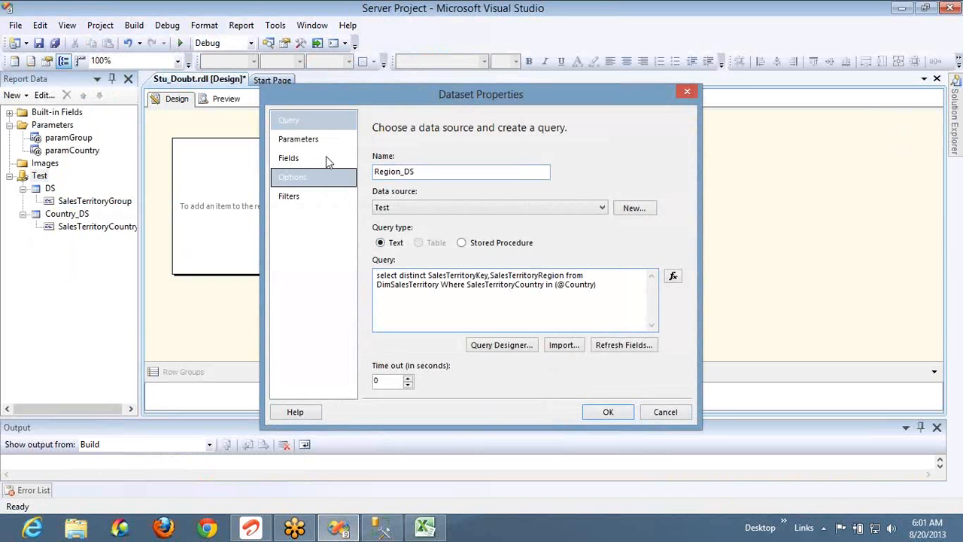
{"action": "left_click", "coordinate": [314, 138]}
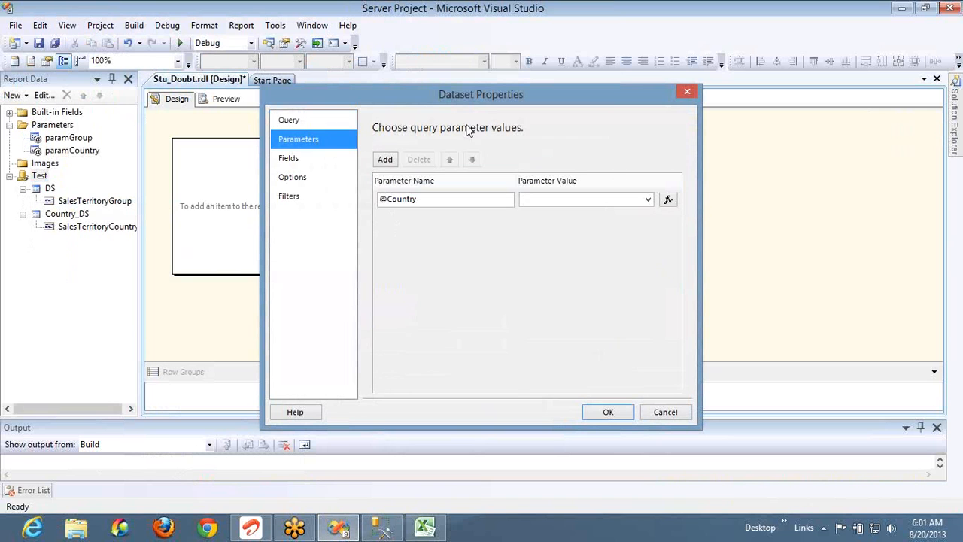
{"action": "left_click", "coordinate": [646, 202]}
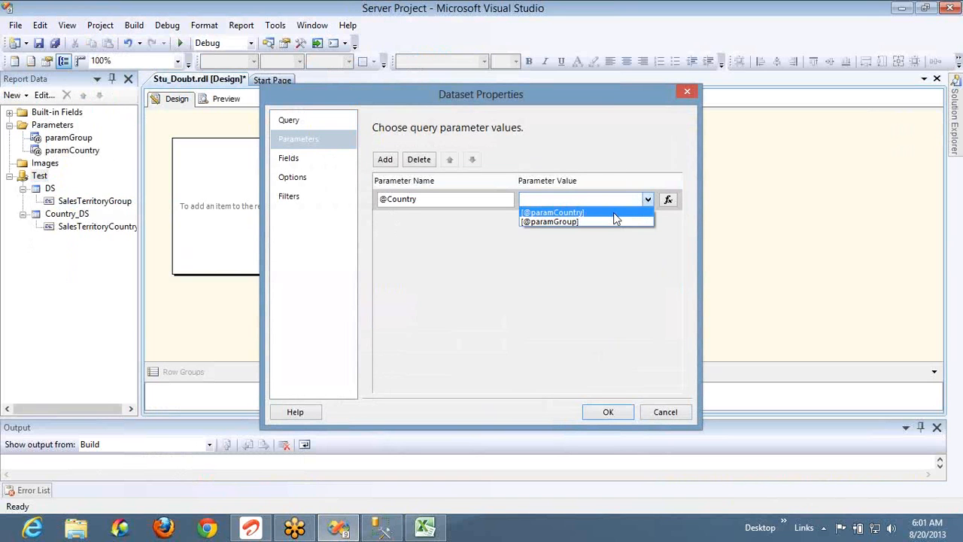
{"action": "left_click", "coordinate": [613, 212]}
{"action": "left_click", "coordinate": [611, 412]}
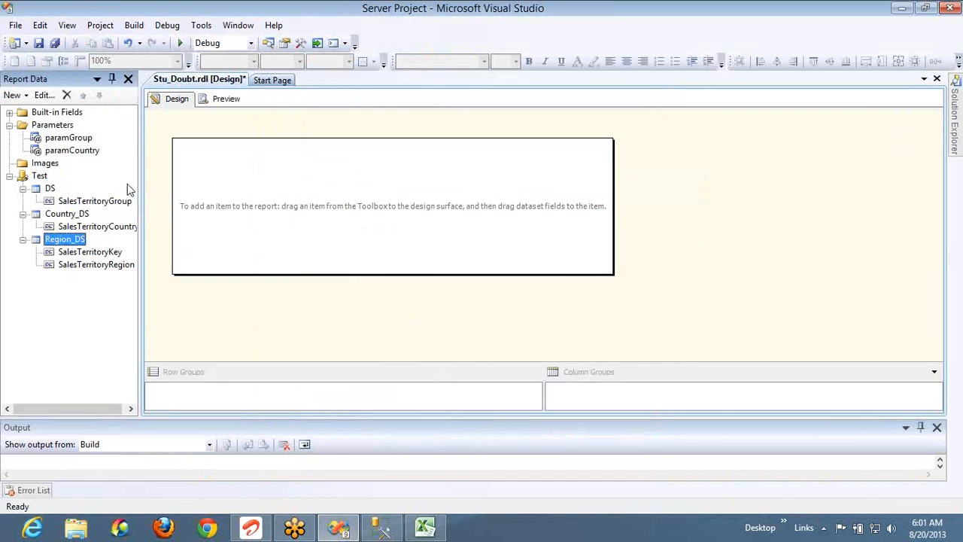
Add a report parameter paramRegion with prompt 'Region :' that allows multiple values
{"action": "right_click", "coordinate": [69, 125]}
{"action": "left_click", "coordinate": [114, 128]}
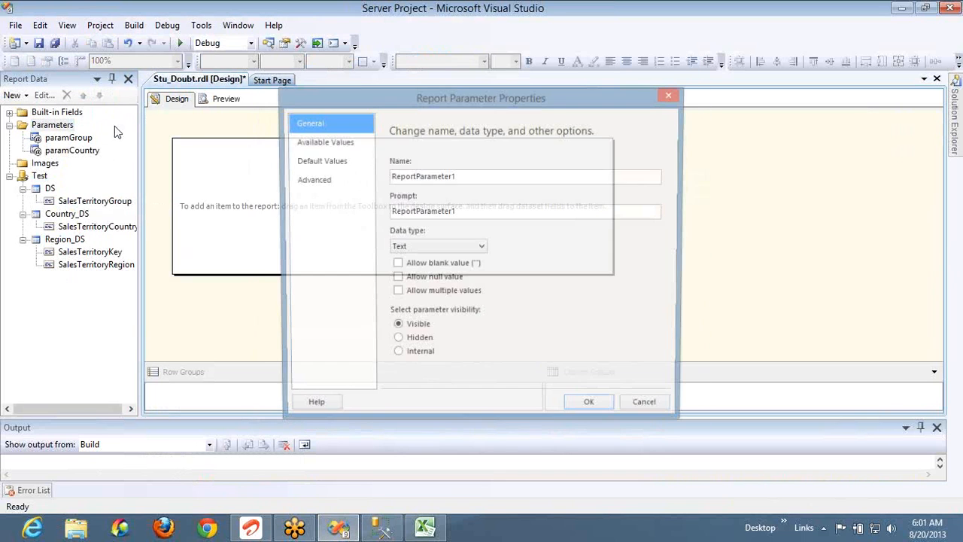
{"action": "double_click", "coordinate": [467, 175]}
{"action": "type", "text": "Region"}
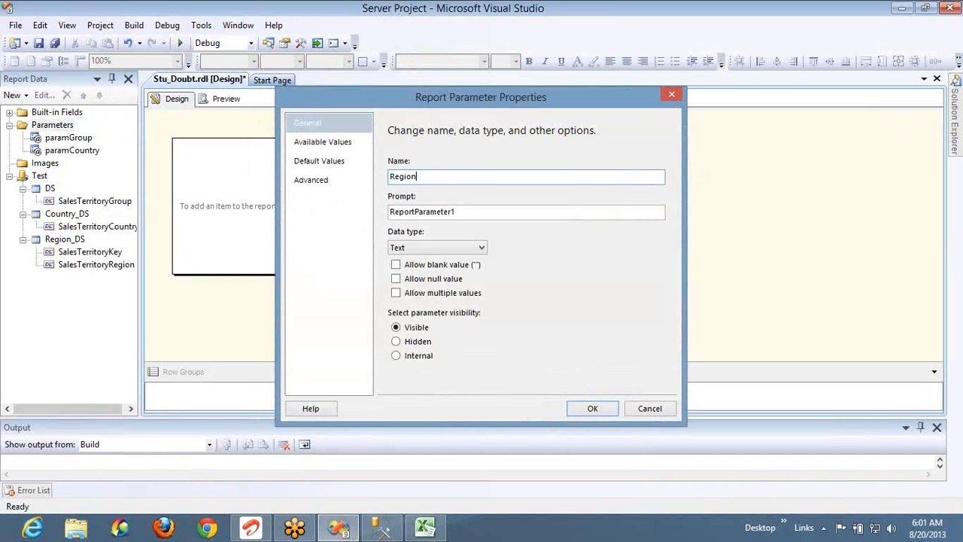
{"action": "key", "text": "Tab"}
{"action": "key", "text": "shift+Tab"}
{"action": "key", "text": "Left"}
{"action": "type", "text": "param"}
{"action": "key", "text": "Tab"}
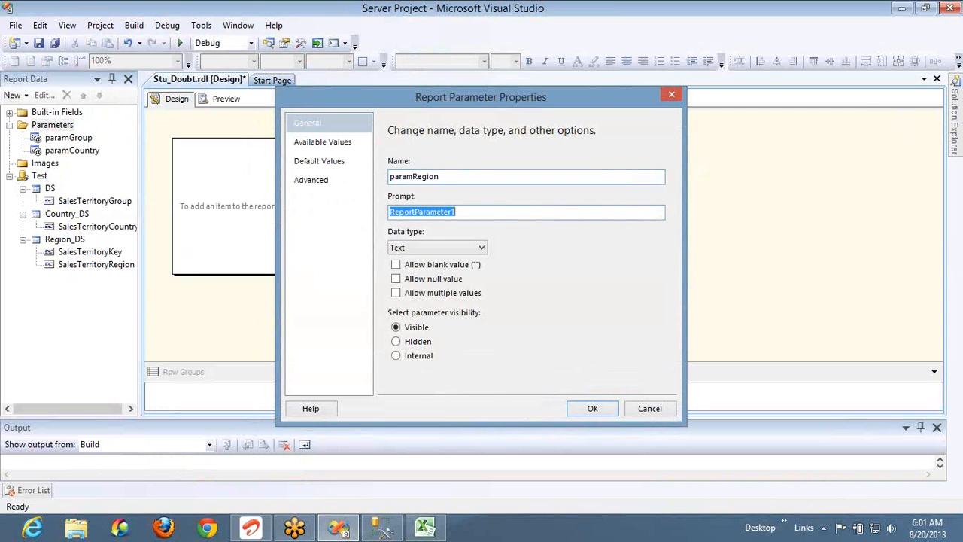
{"action": "type", "text": "Region :"}
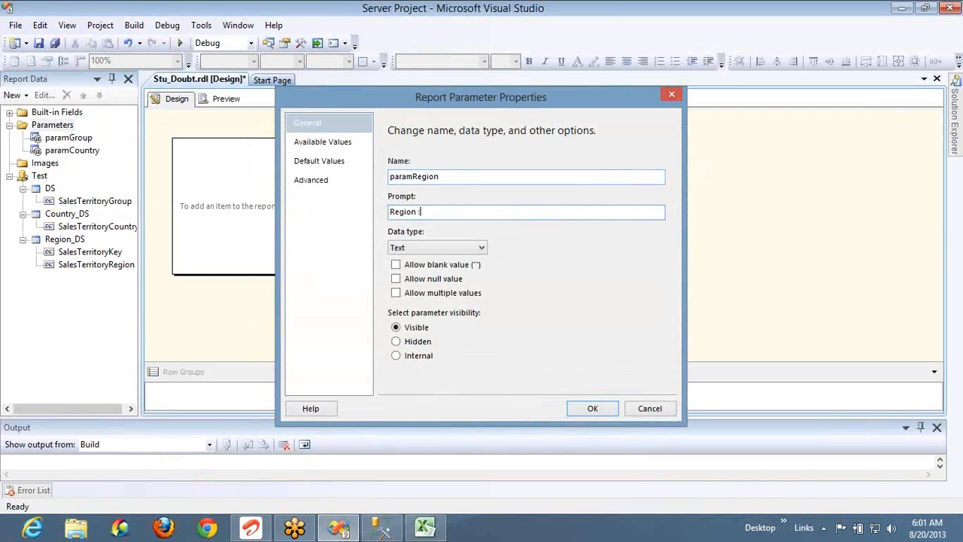
{"action": "left_click", "coordinate": [430, 294]}
Take paramRegion's available values from Region_DS: value SalesTerritoryKey, label SalesTerritoryRegion
{"action": "left_click", "coordinate": [334, 146]}
{"action": "left_click", "coordinate": [425, 203]}
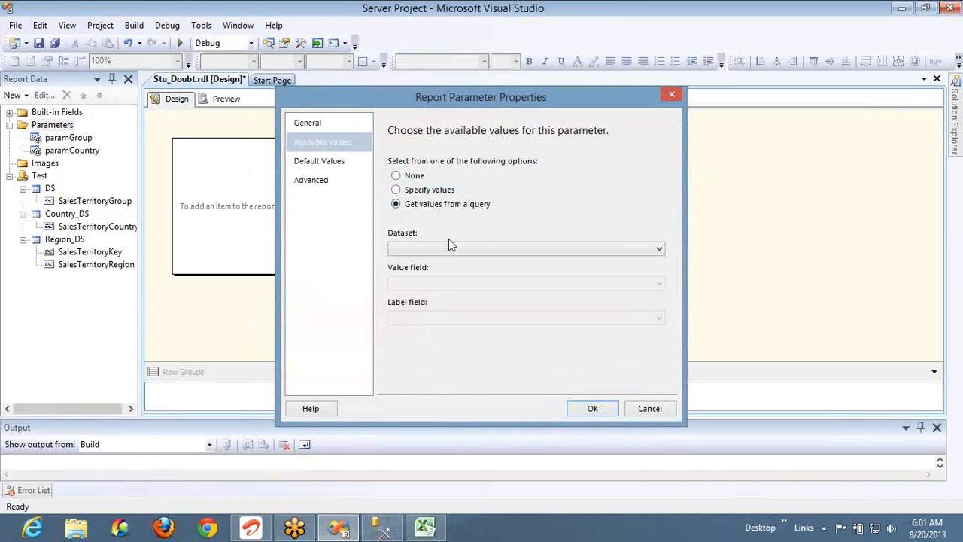
{"action": "left_click", "coordinate": [450, 248]}
{"action": "left_click", "coordinate": [442, 280]}
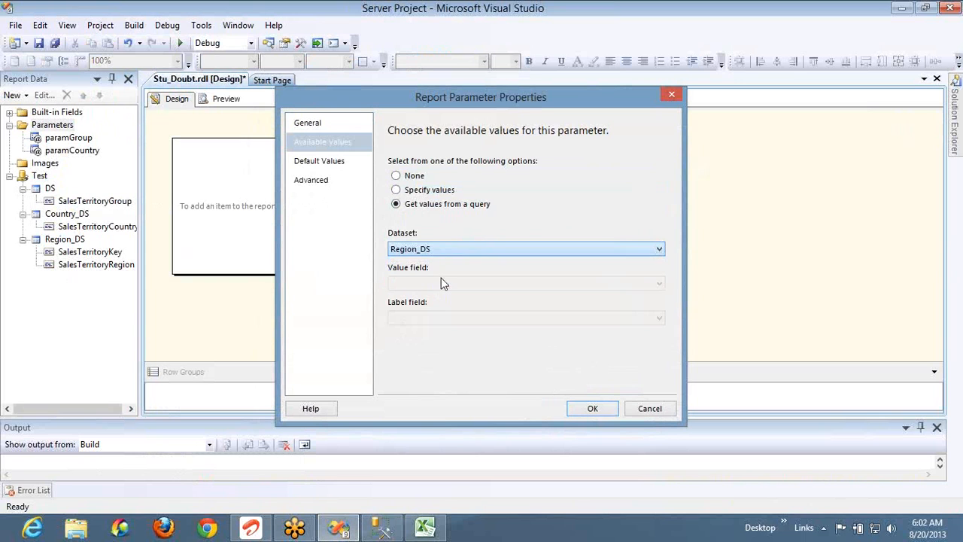
{"action": "left_click", "coordinate": [447, 286]}
{"action": "left_click", "coordinate": [447, 305]}
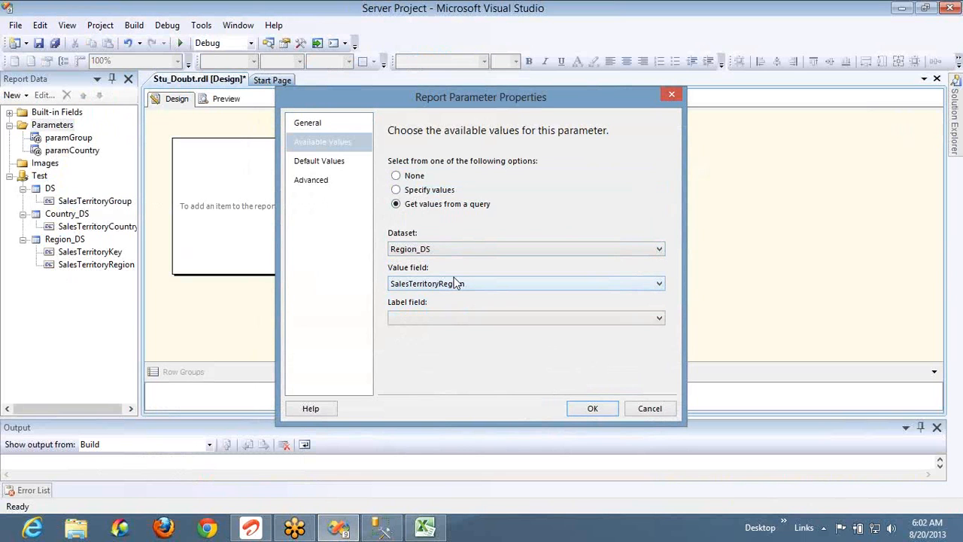
{"action": "left_click", "coordinate": [455, 283]}
{"action": "left_click", "coordinate": [454, 294]}
{"action": "left_click", "coordinate": [460, 319]}
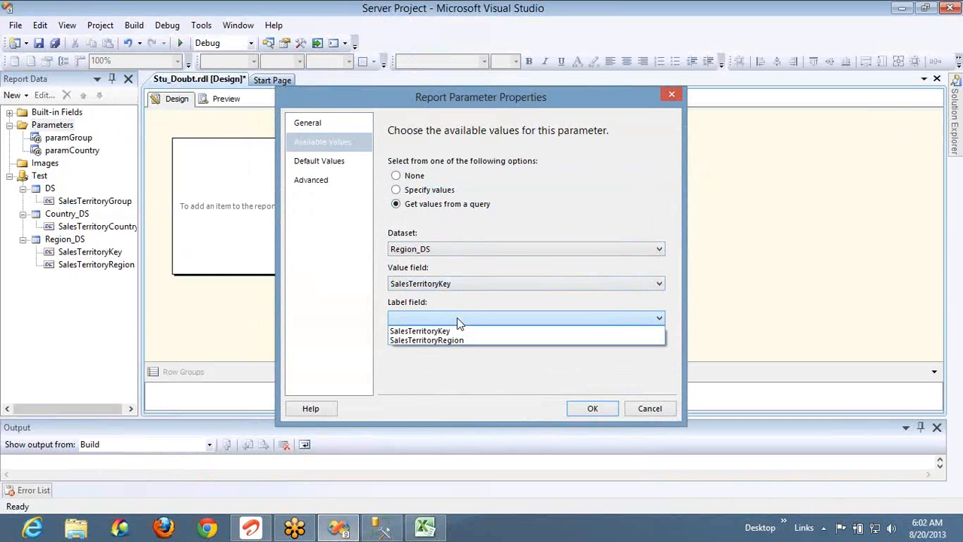
{"action": "left_click", "coordinate": [461, 339]}
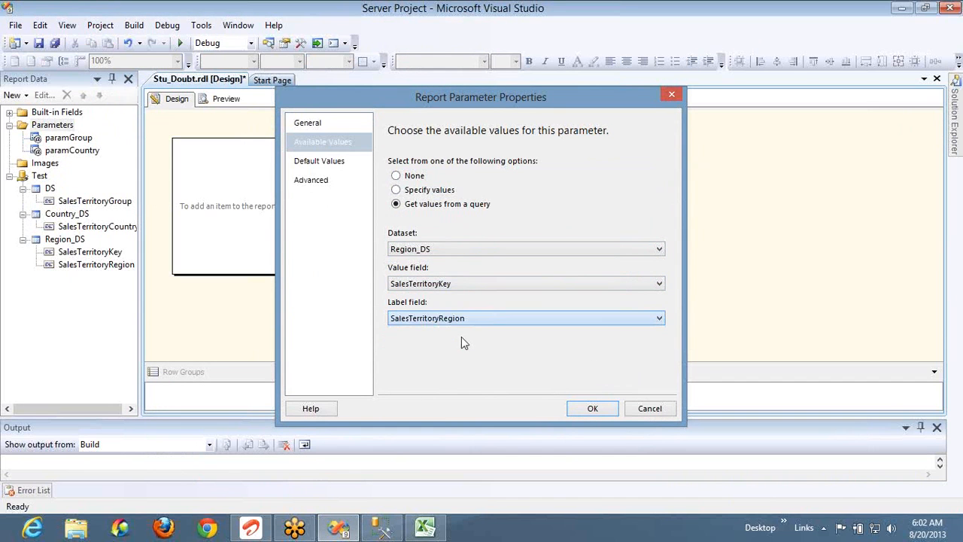
{"action": "left_click", "coordinate": [590, 408]}
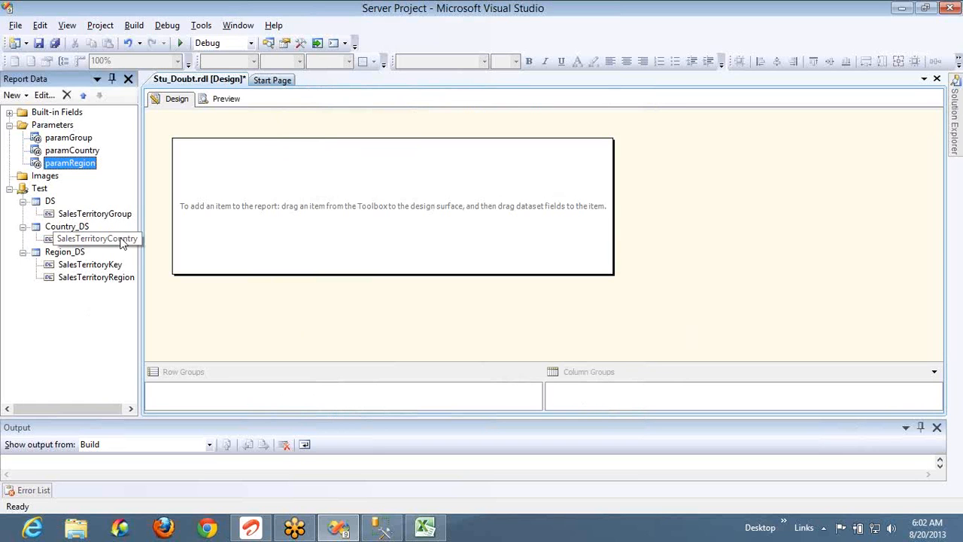
Add and run 'select top 10 * from FactInternetSales' on a new line
{"action": "key", "text": "alt+Tab"}
{"action": "left_click", "coordinate": [426, 322]}
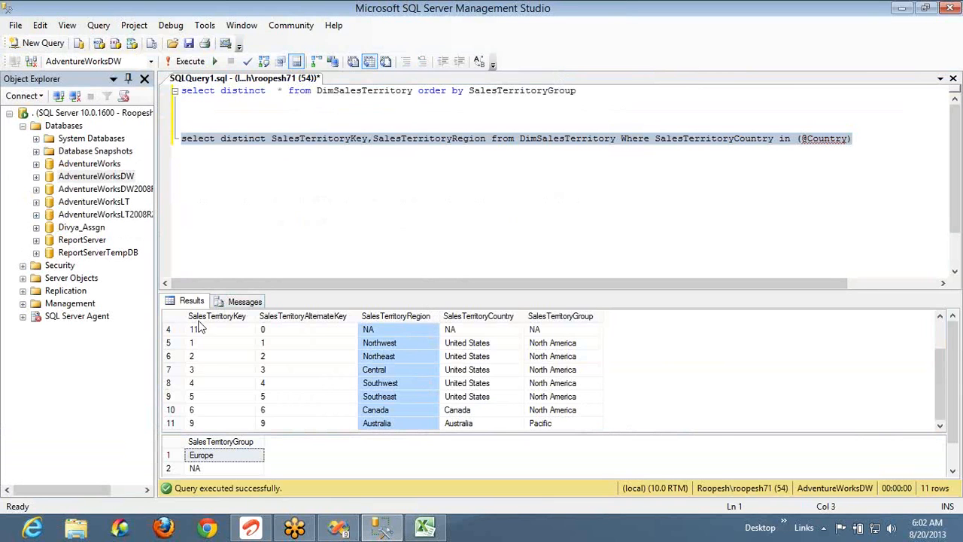
{"action": "left_click", "coordinate": [875, 146]}
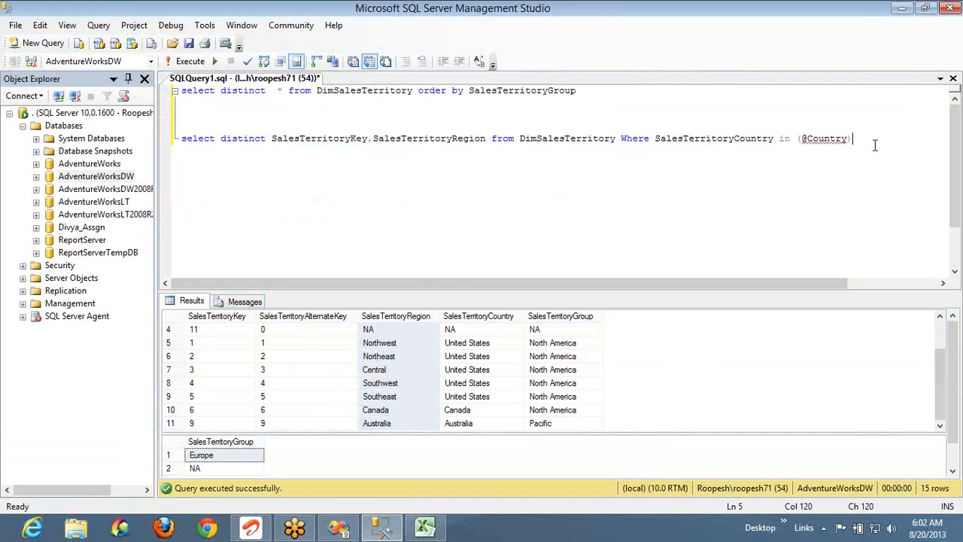
{"action": "key", "text": "Return"}
{"action": "key", "text": "Return"}
{"action": "type", "text": "select to"}
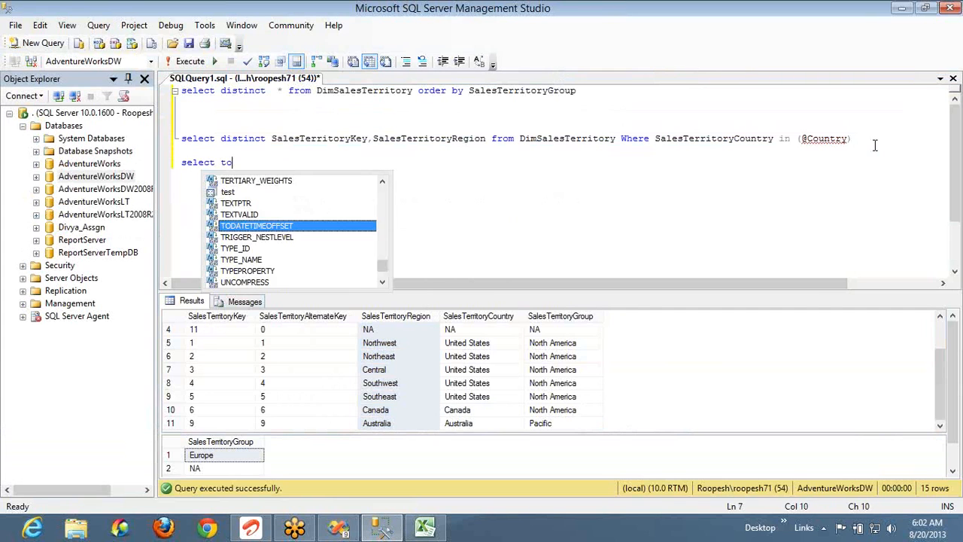
{"action": "type", "text": "p 10 *"}
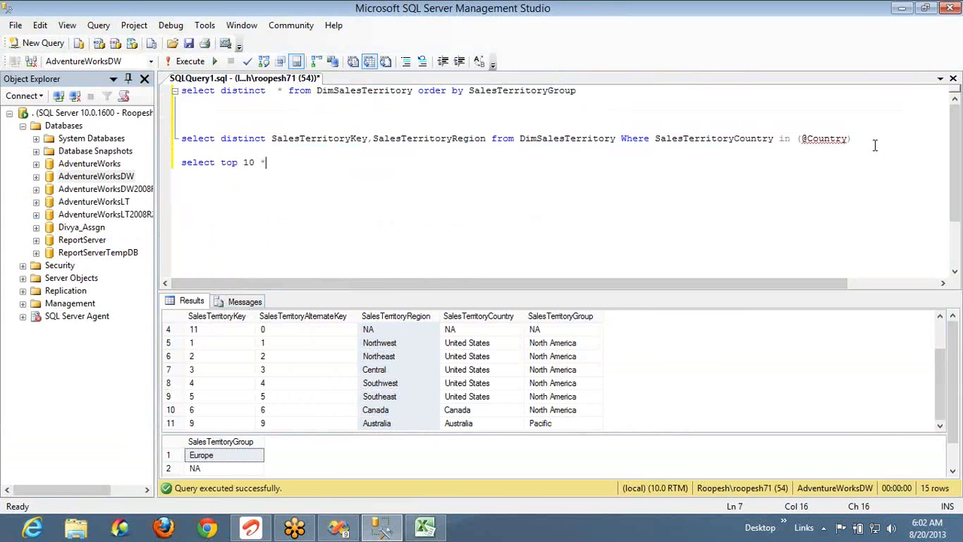
{"action": "type", "text": " from fact"}
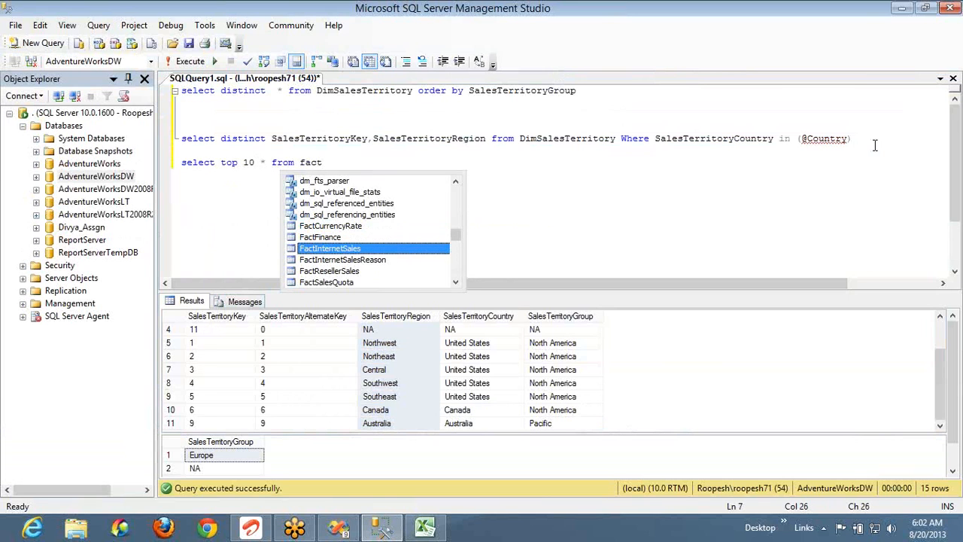
{"action": "key", "text": "Tab"}
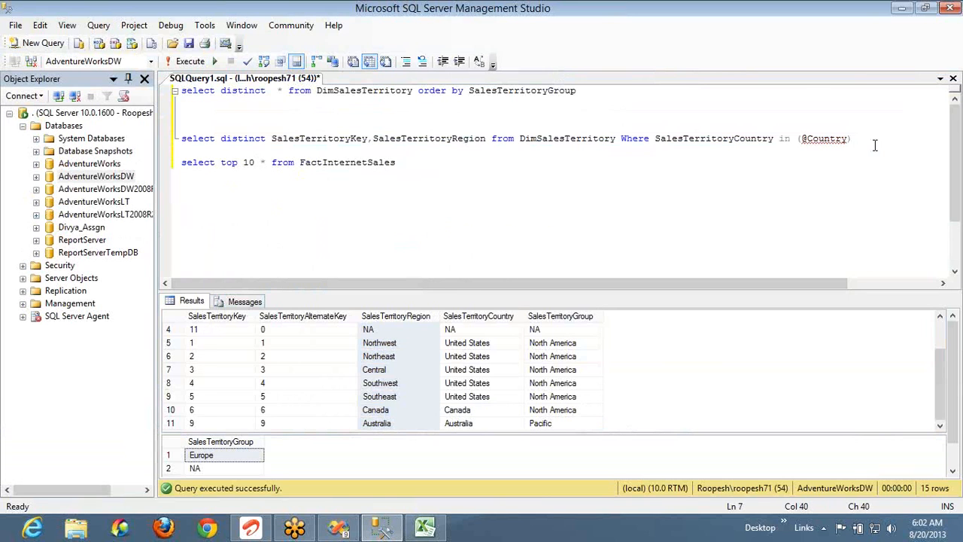
{"action": "key", "text": "shift+Home"}
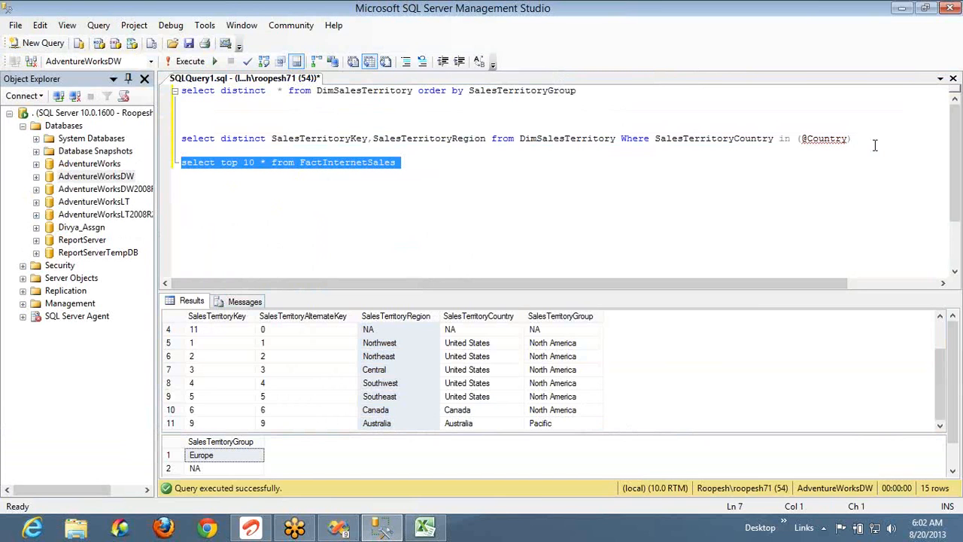
{"action": "key", "text": "F5"}
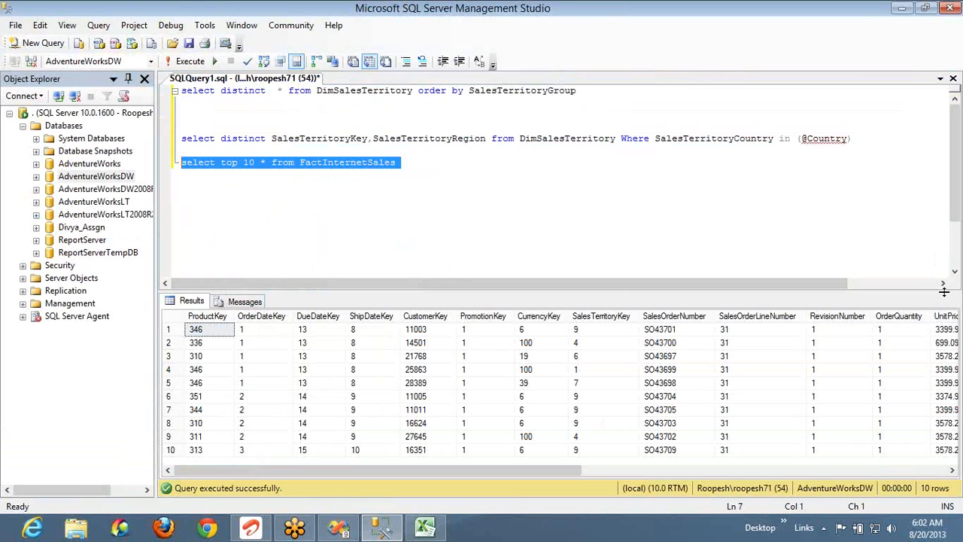
Inspect the SalesTerritoryKey values in the results (9 in row 1) against the region query
{"action": "left_click", "coordinate": [610, 316]}
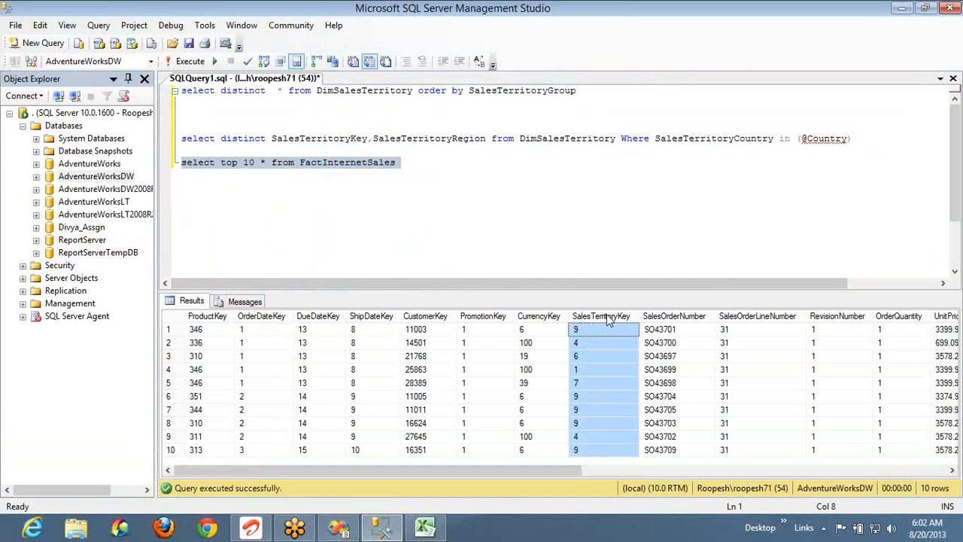
{"action": "key", "text": "Right"}
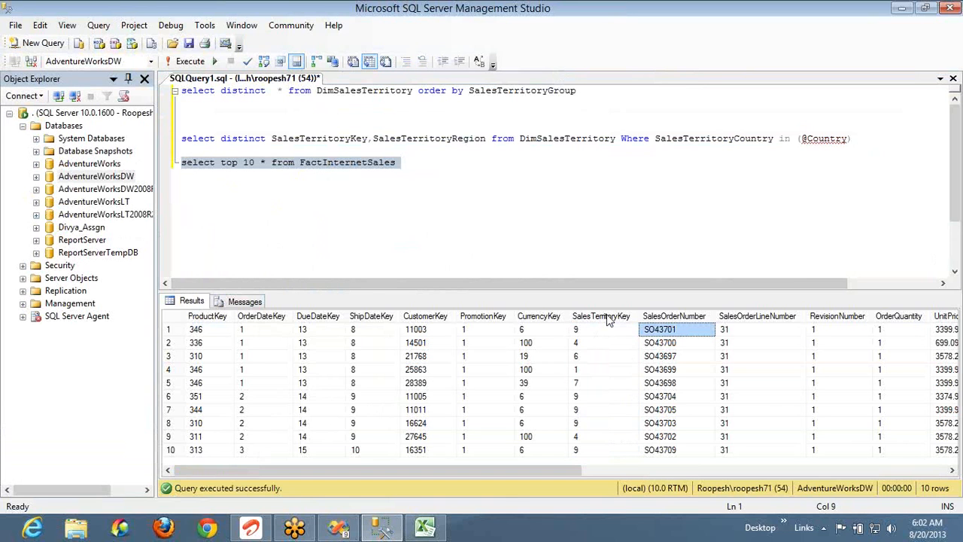
{"action": "key", "text": "Right"}
{"action": "key", "text": "Right"}
{"action": "key", "text": "Right"}
{"action": "key", "text": "Right"}
{"action": "key", "text": "Right"}
{"action": "key", "text": "Right"}
{"action": "key", "text": "Right"}
{"action": "key", "text": "Right"}
{"action": "key", "text": "Right"}
{"action": "key", "text": "Right"}
{"action": "key", "text": "Right"}
{"action": "key", "text": "Right"}
{"action": "key", "text": "Right"}
{"action": "key", "text": "Right"}
{"action": "key", "text": "Home"}
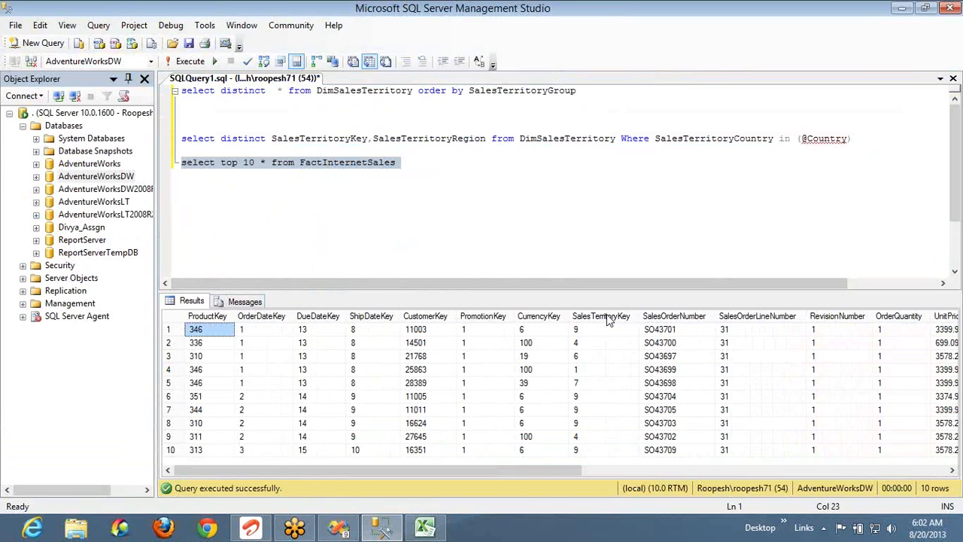
{"action": "key", "text": "Right"}
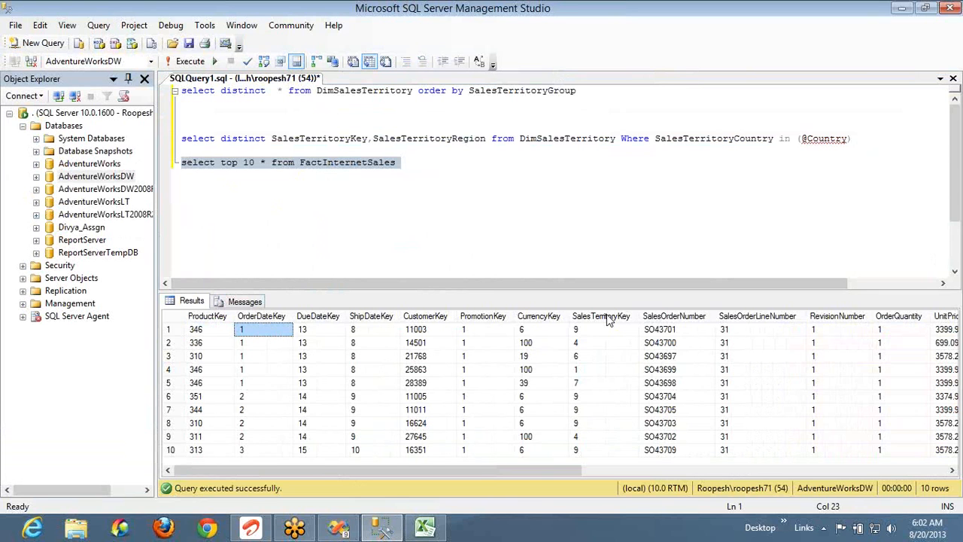
{"action": "key", "text": "Right"}
{"action": "key", "text": "Right"}
{"action": "key", "text": "Right"}
{"action": "key", "text": "Right"}
{"action": "key", "text": "Right"}
{"action": "key", "text": "Right"}
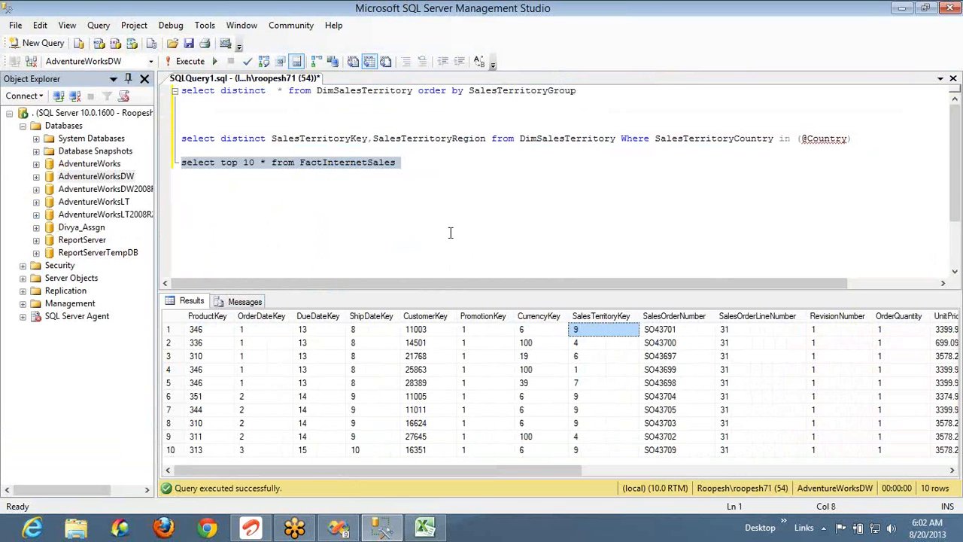
{"action": "left_click", "coordinate": [337, 145]}
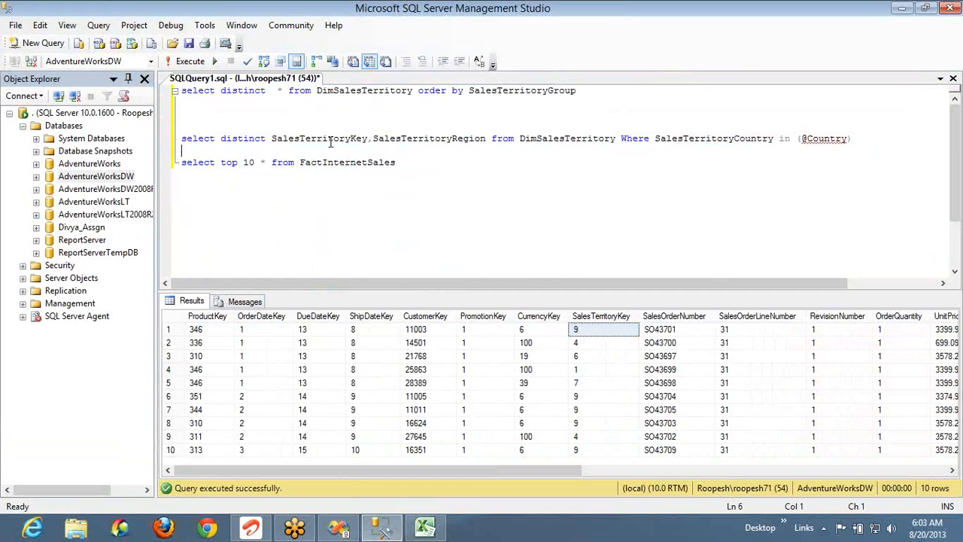
{"action": "double_click", "coordinate": [365, 139]}
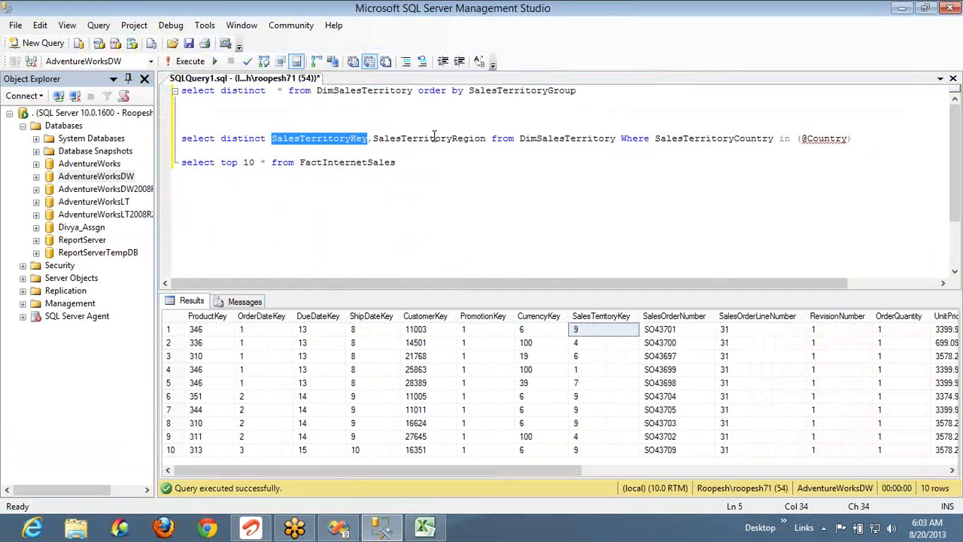
{"action": "double_click", "coordinate": [434, 143]}
Preview the report and set Group to North America
{"action": "key", "text": "alt+Tab"}
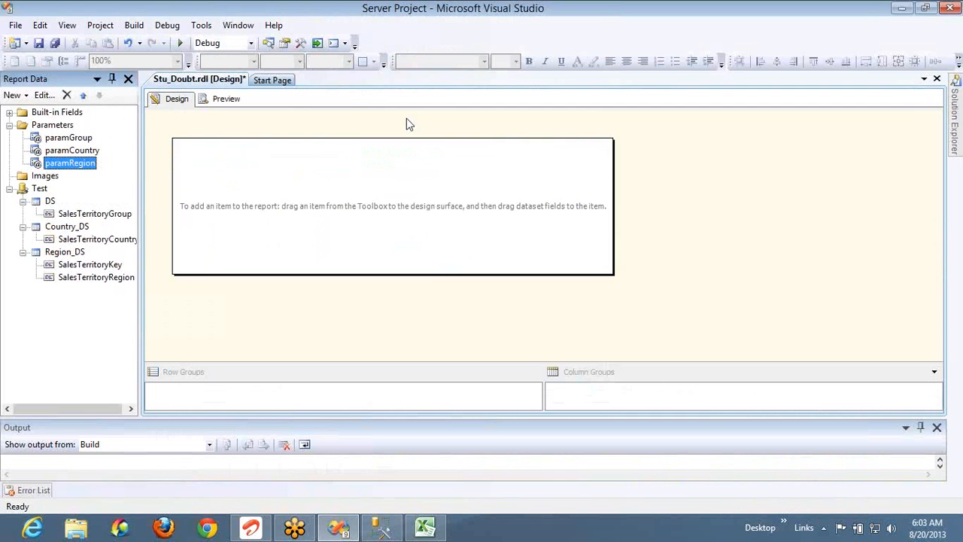
{"action": "left_click", "coordinate": [225, 100]}
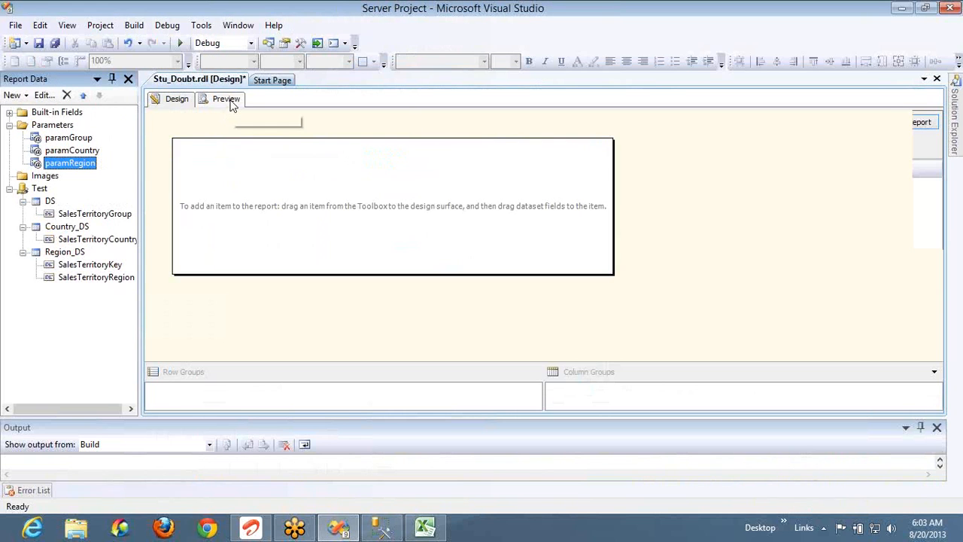
{"action": "key", "text": "alt+Tab"}
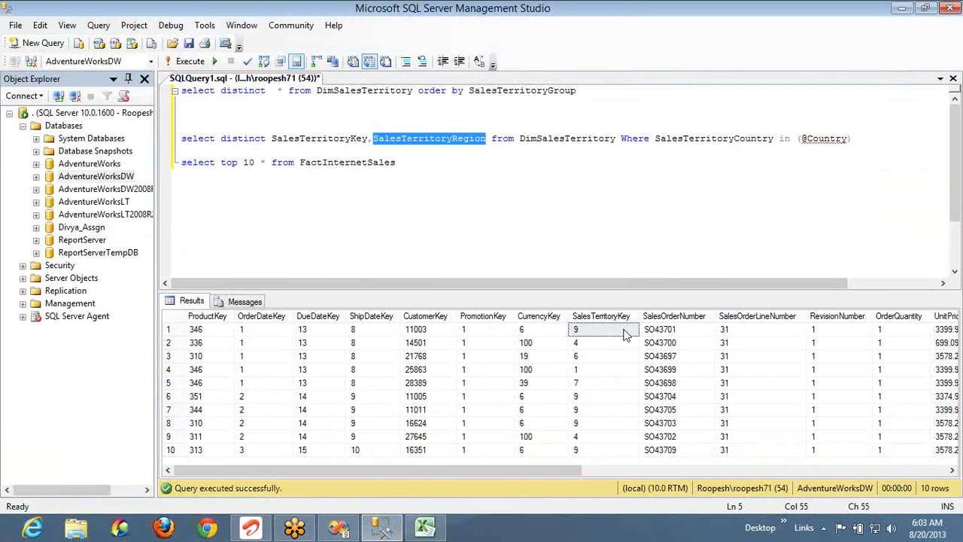
{"action": "key", "text": "alt+Tab"}
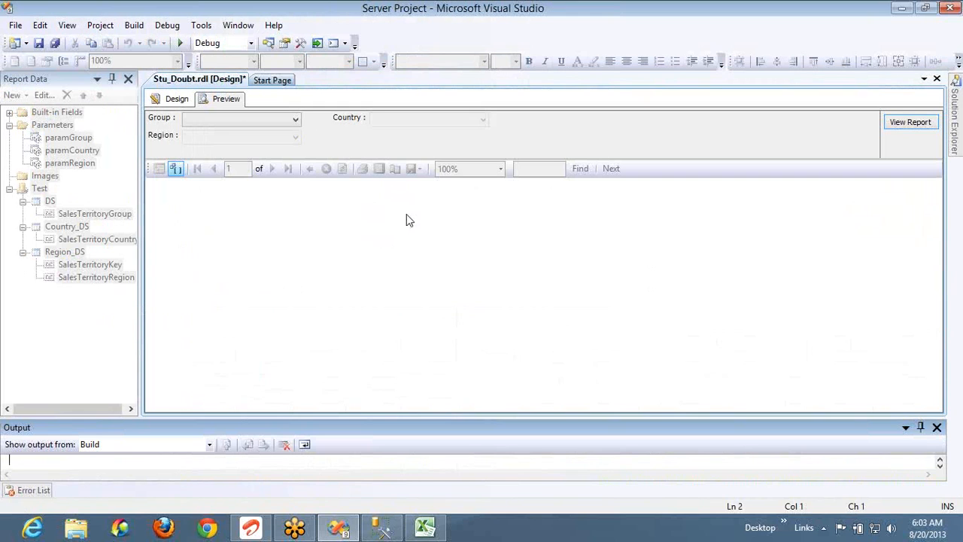
{"action": "left_click", "coordinate": [280, 121]}
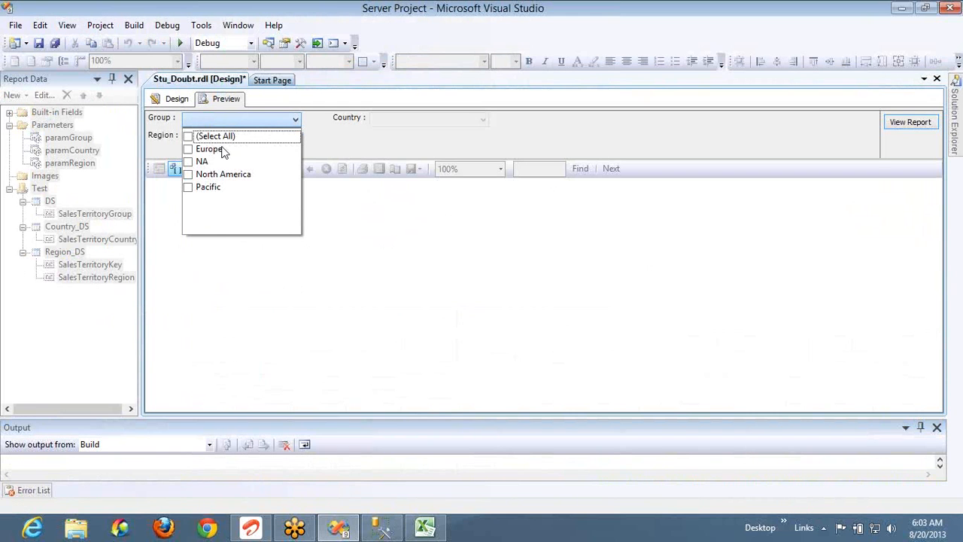
{"action": "left_click", "coordinate": [189, 174]}
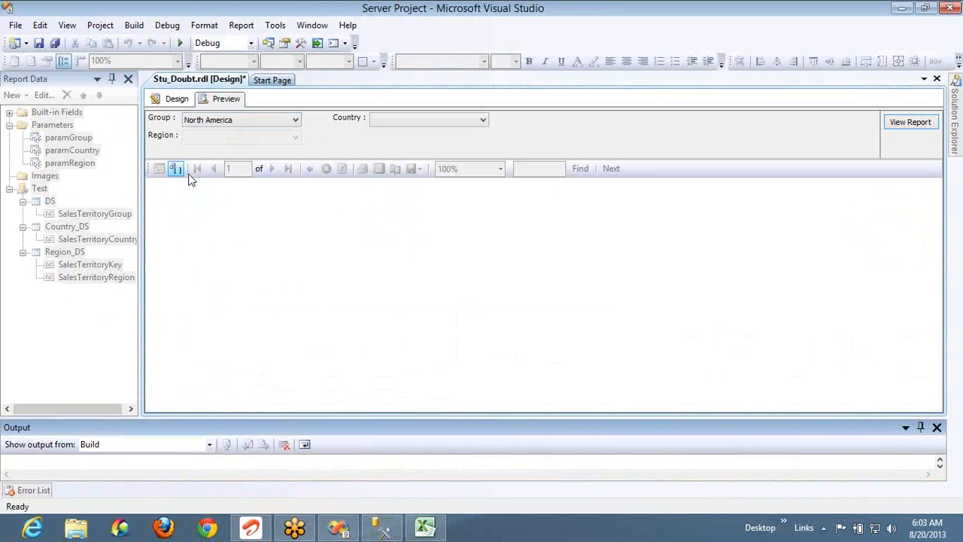
Tick United States as Country and confirm Region lists five US regions
{"action": "left_click", "coordinate": [418, 120]}
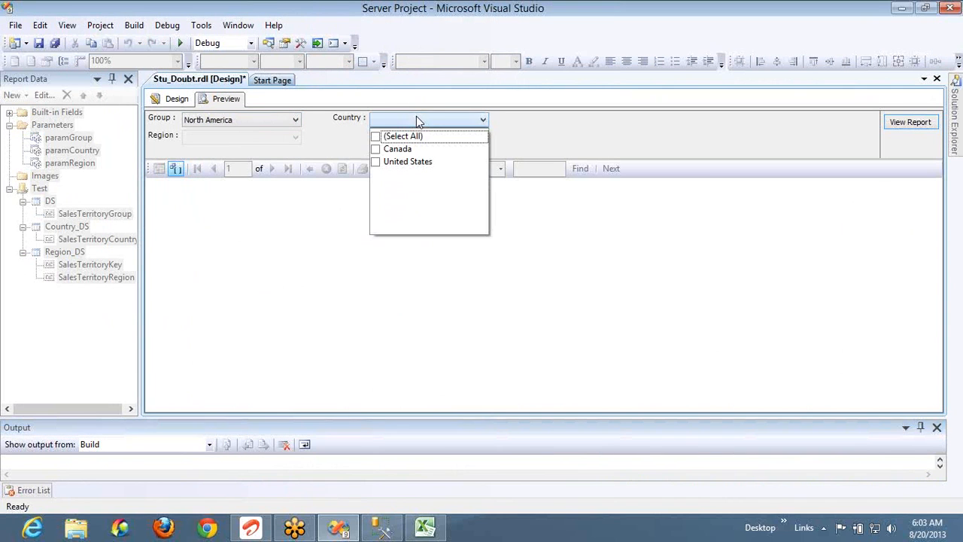
{"action": "left_click", "coordinate": [379, 165]}
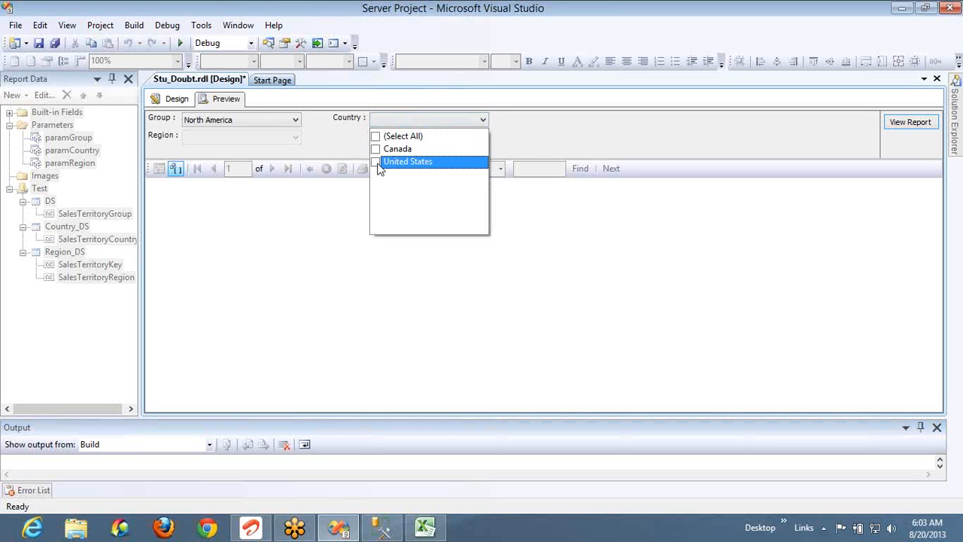
{"action": "left_click", "coordinate": [378, 164]}
{"action": "left_click", "coordinate": [333, 144]}
{"action": "left_click", "coordinate": [295, 140]}
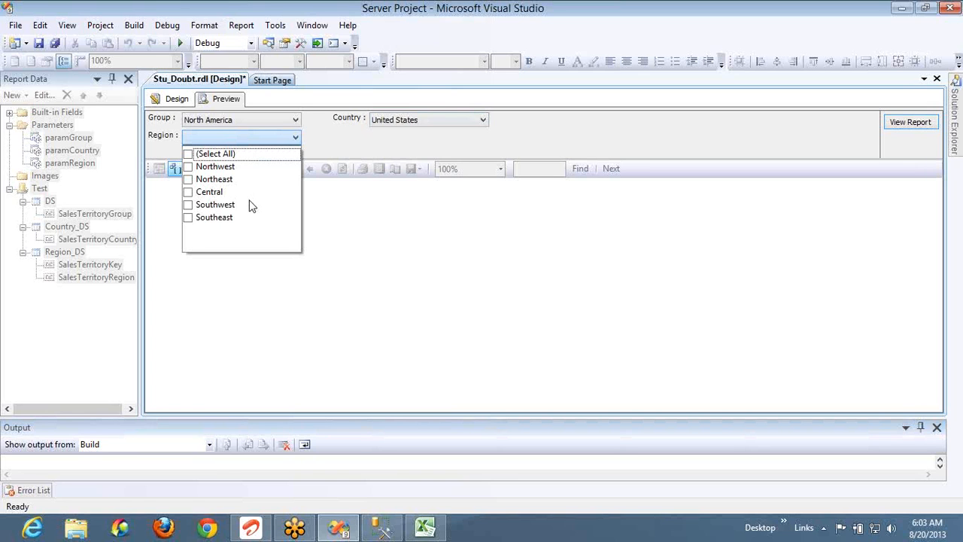
{"action": "left_click", "coordinate": [324, 153]}
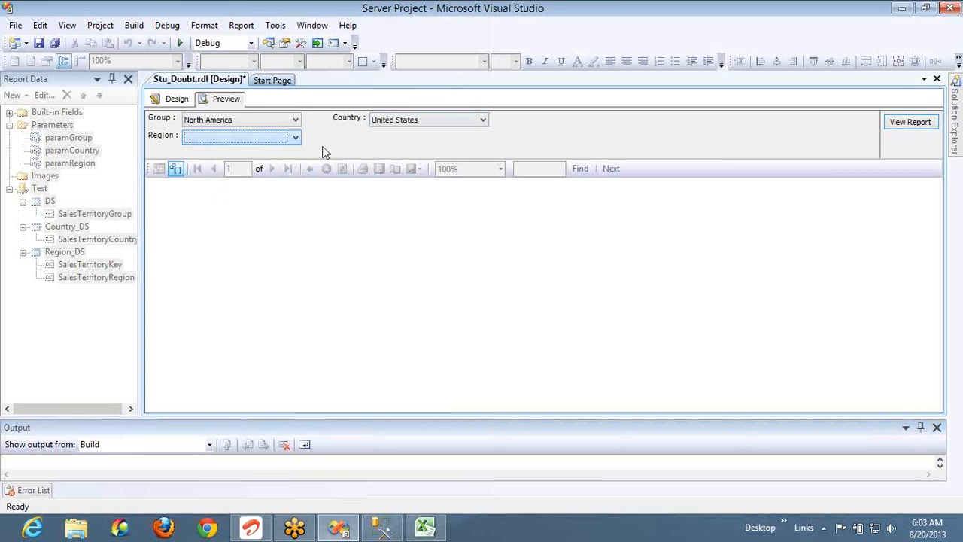
{"action": "left_click", "coordinate": [179, 106]}
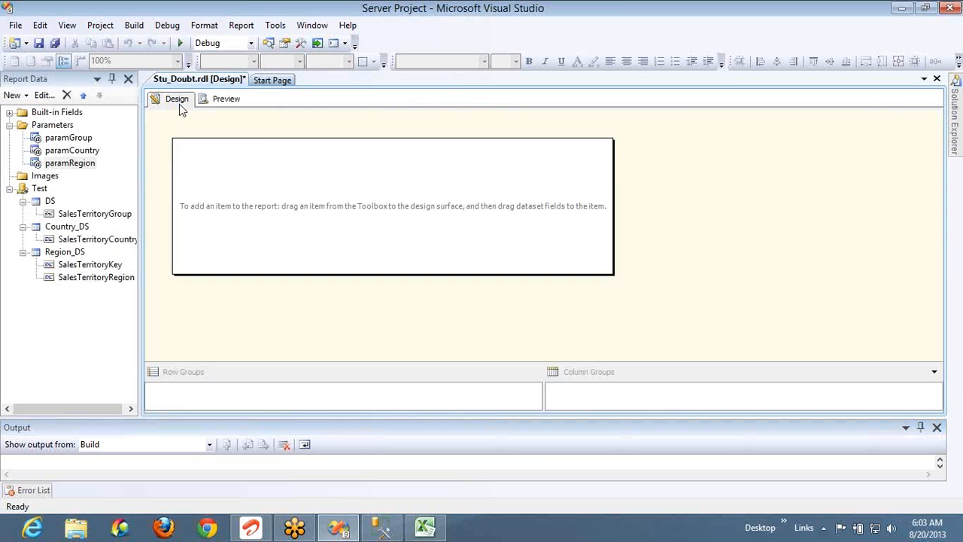
Close paramRegion's properties unchanged and add a new dataset under the Test data source
{"action": "double_click", "coordinate": [81, 164]}
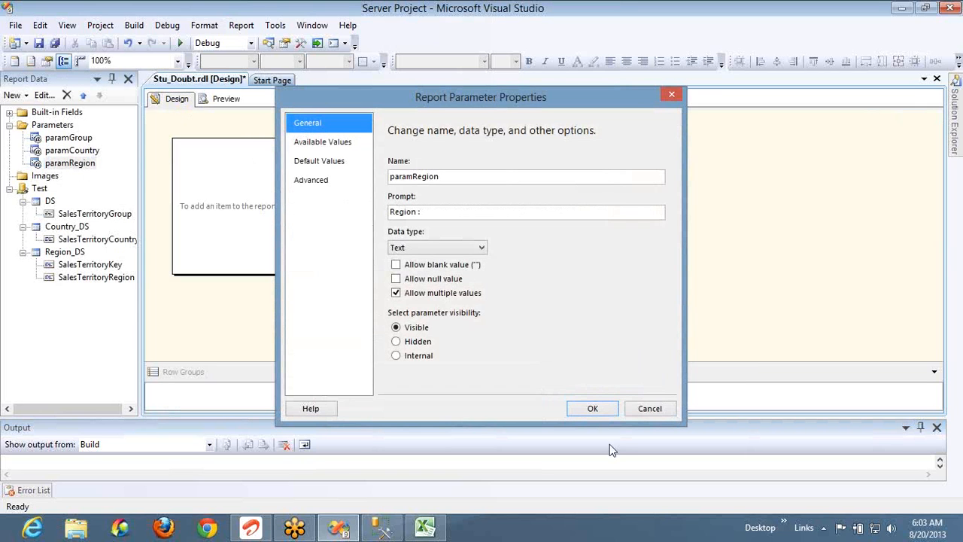
{"action": "left_click", "coordinate": [640, 411]}
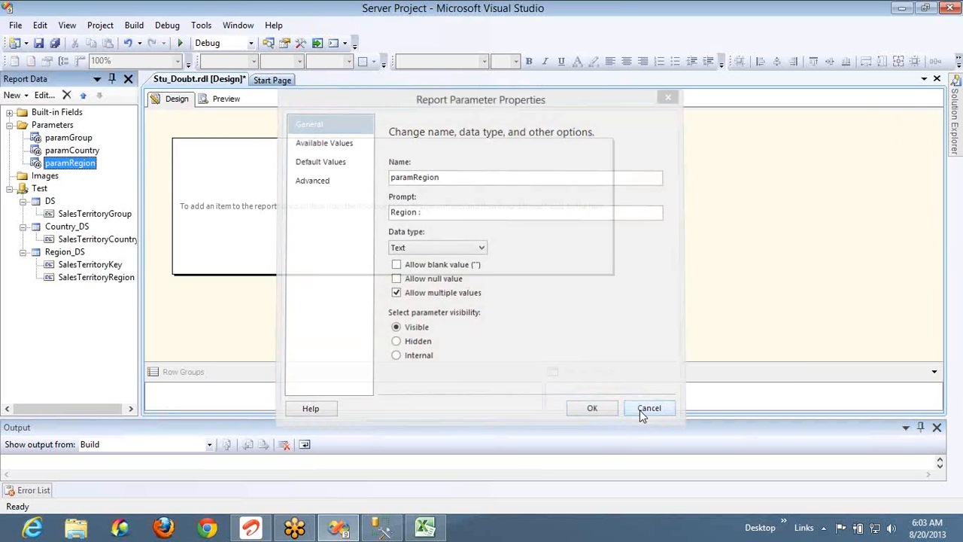
{"action": "left_click", "coordinate": [39, 189]}
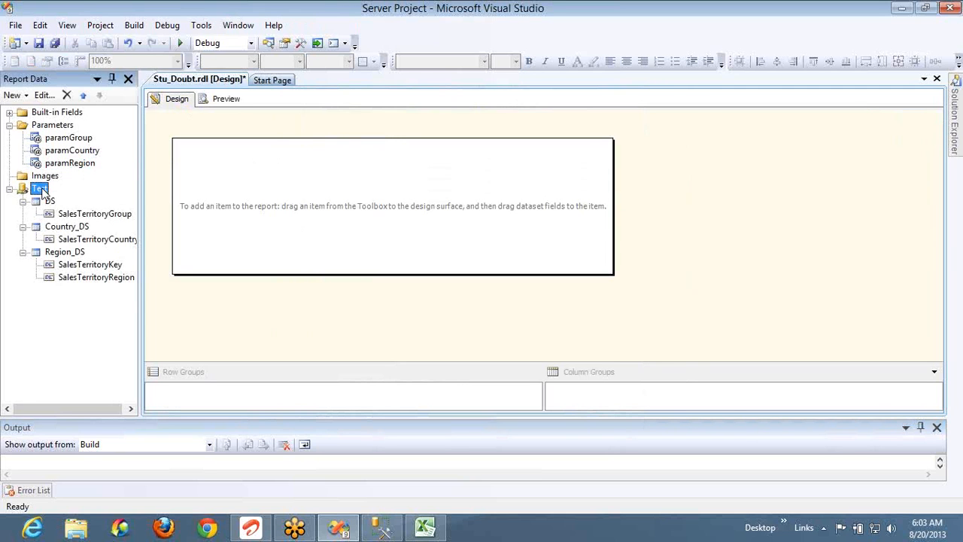
{"action": "right_click", "coordinate": [42, 190]}
{"action": "left_click", "coordinate": [75, 195]}
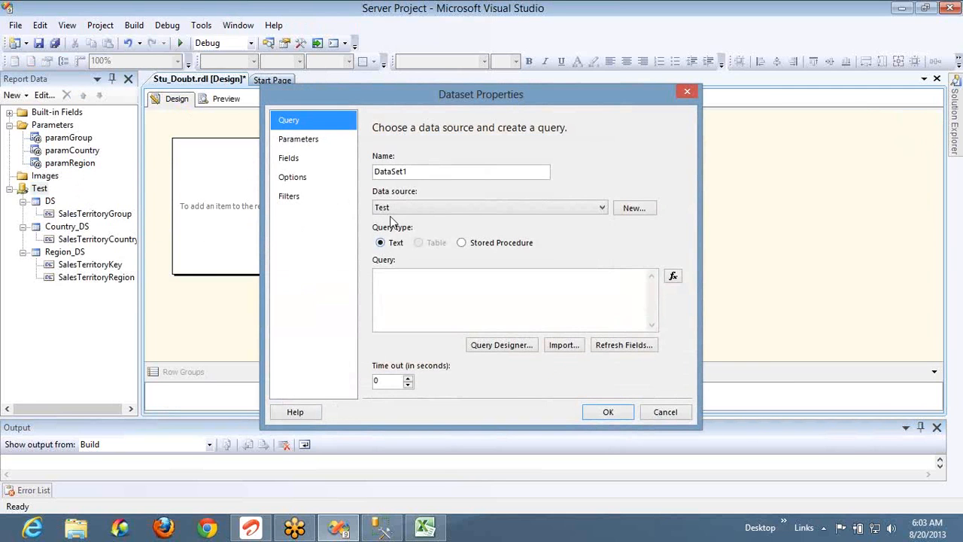
Rename the new dataset from DataSet1 to Main_DS
{"action": "double_click", "coordinate": [437, 172]}
{"action": "left_click", "coordinate": [437, 172]}
{"action": "double_click", "coordinate": [436, 172]}
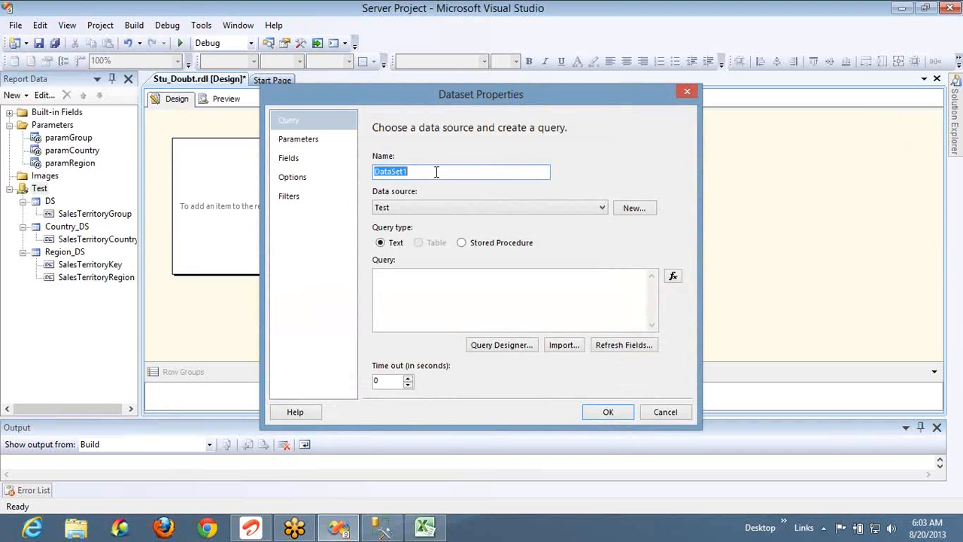
{"action": "type", "text": "Main_DS"}
{"action": "left_click", "coordinate": [435, 274]}
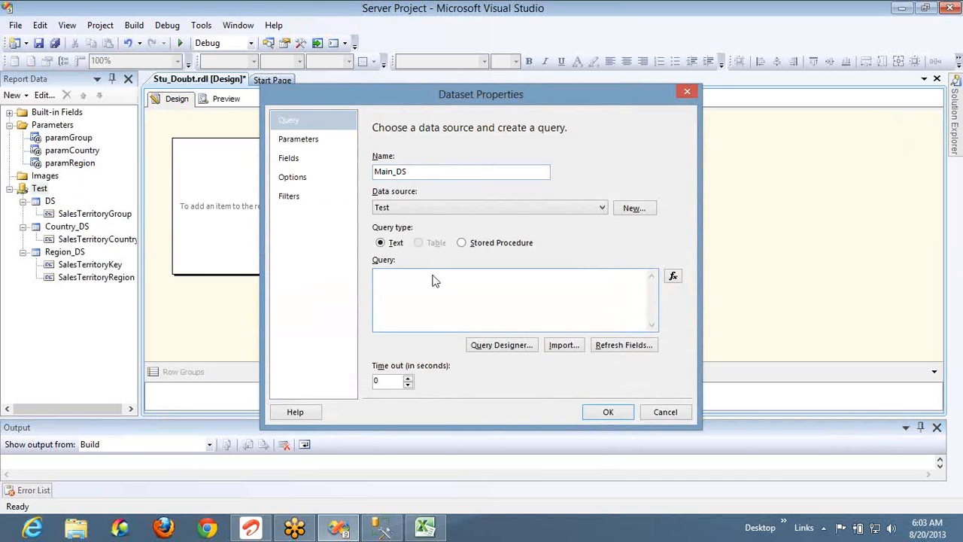
{"action": "key", "text": "alt+Tab"}
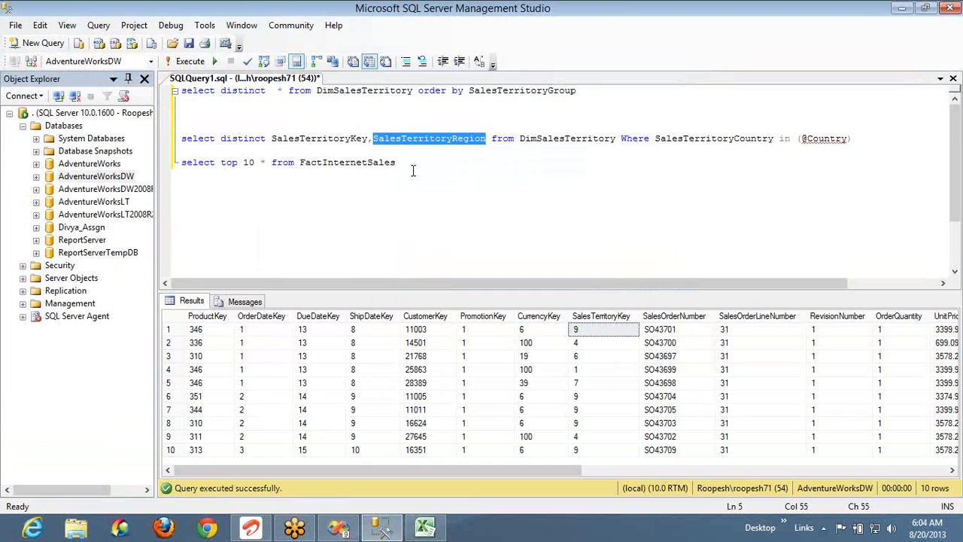
Remove the 'top 10' clause from the FactInternetSales query
{"action": "left_click", "coordinate": [412, 167]}
{"action": "key", "text": "ctrl+Left"}
{"action": "key", "text": "ctrl+Left"}
{"action": "key", "text": "Left"}
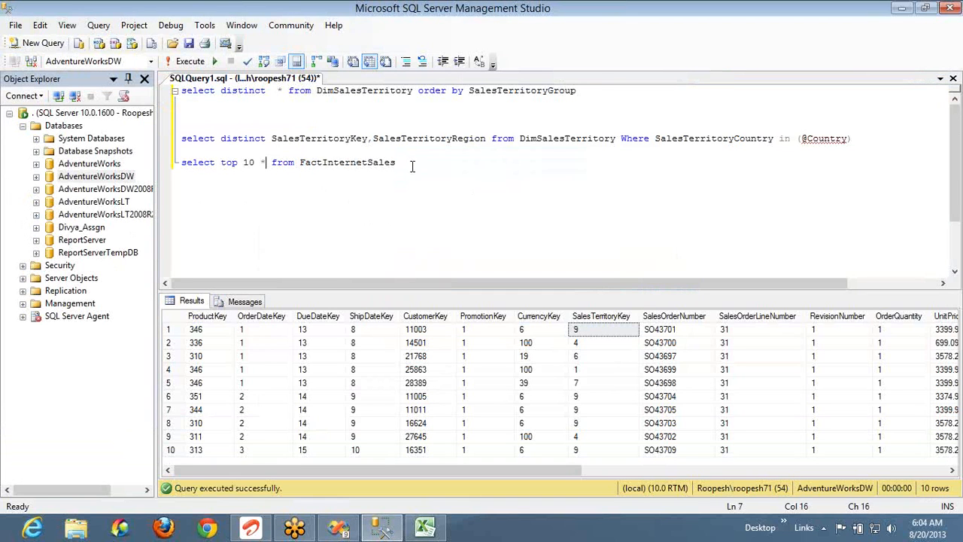
{"action": "key", "text": "ctrl+shift+Left"}
{"action": "key", "text": "ctrl+shift+Left"}
{"action": "key", "text": "Delete"}
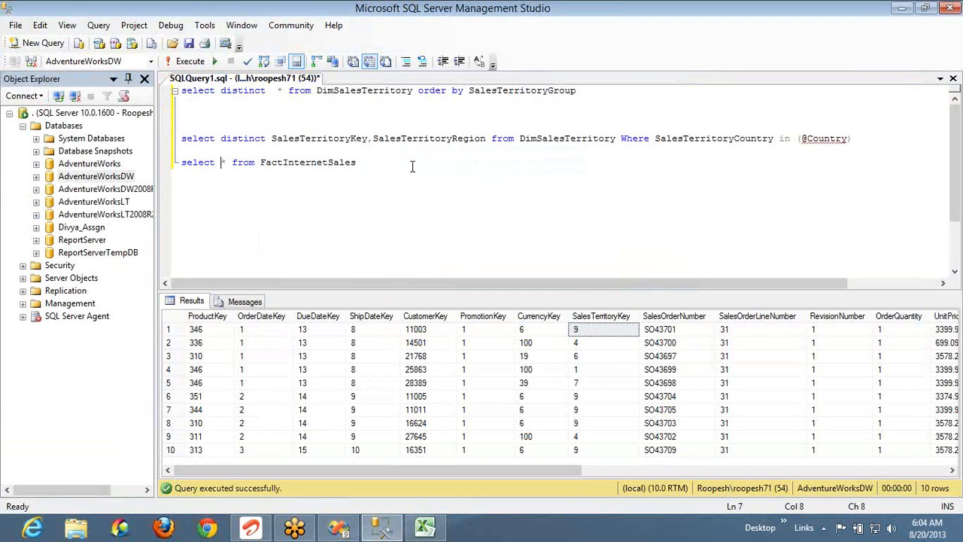
{"action": "key", "text": "End"}
{"action": "type", "text": "hhere Sales"}
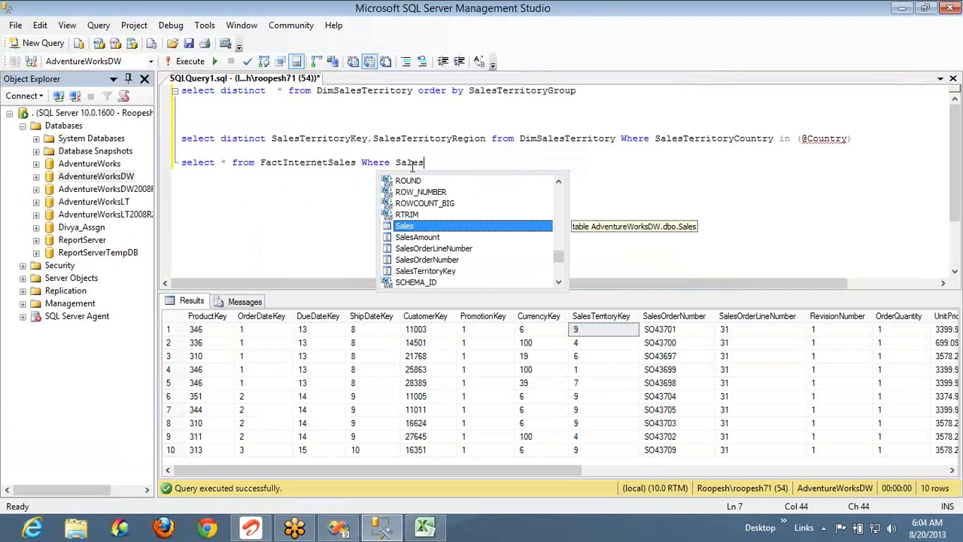
{"action": "key", "text": "Down"}
{"action": "key", "text": "Down"}
{"action": "key", "text": "Down"}
{"action": "key", "text": "Down"}
{"action": "key", "text": "Tab"}
{"action": "type", "text": "in "}
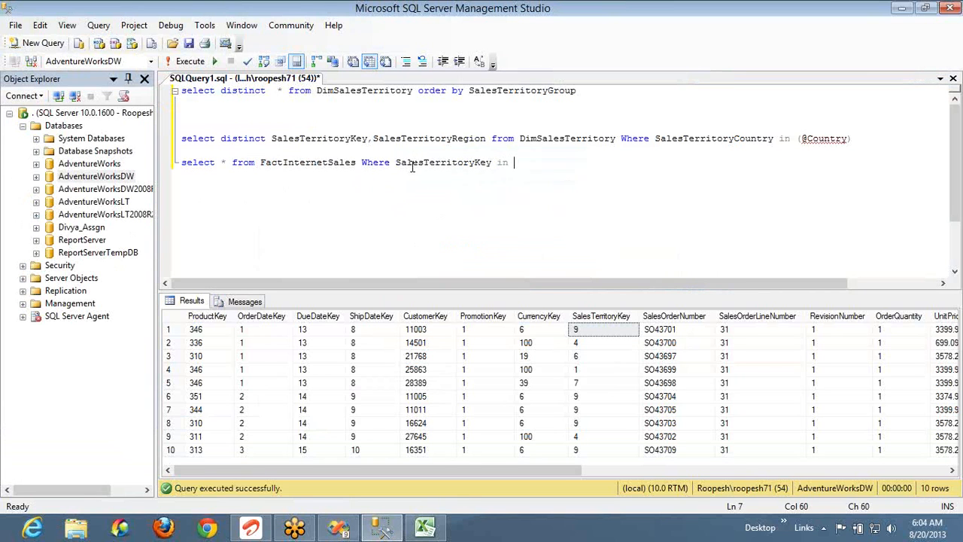
{"action": "type", "text": "(KEY_GUID)"}
{"action": "key", "text": "Left"}
{"action": "key", "text": "shift+Left"}
{"action": "key", "text": "shift+Left"}
{"action": "key", "text": "shift+Left"}
{"action": "key", "text": "shift+Left"}
{"action": "key", "text": "shift+Left"}
{"action": "key", "text": "shift+Left"}
{"action": "key", "text": "shift+Left"}
{"action": "key", "text": "shift+Left"}
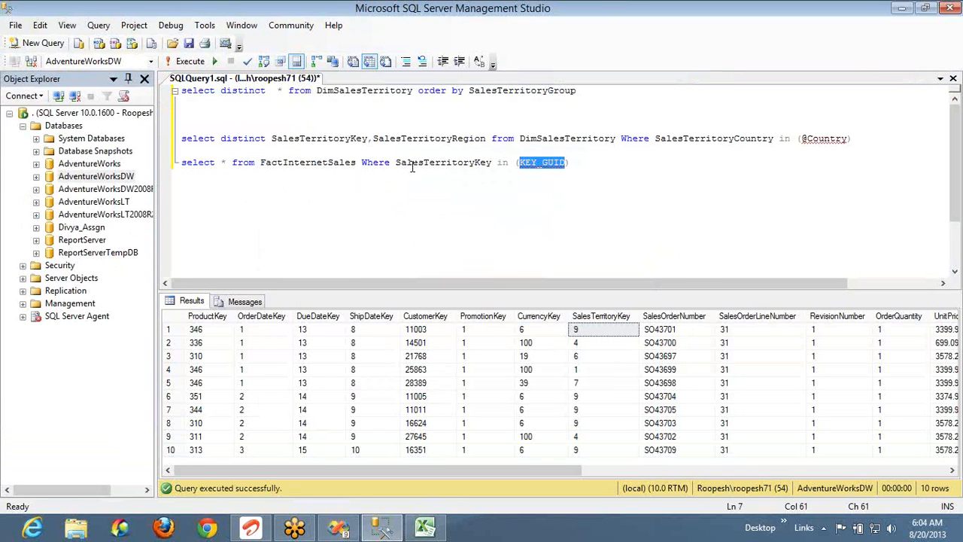
{"action": "type", "text": "@KE"}
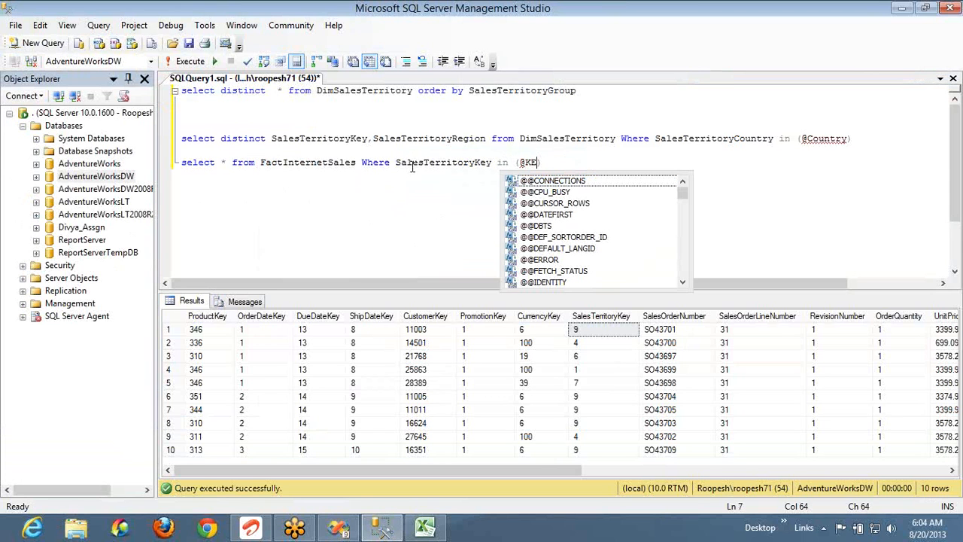
{"action": "key", "text": "BackSpace"}
{"action": "type", "text": "ey"}
{"action": "key", "text": "End"}
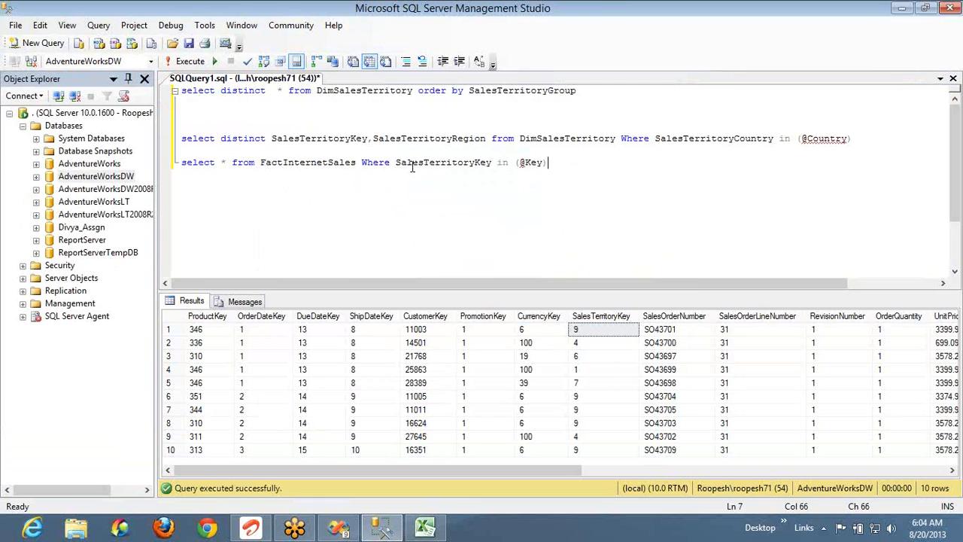
{"action": "key", "text": "shift+Home"}
{"action": "key", "text": "ctrl+c"}
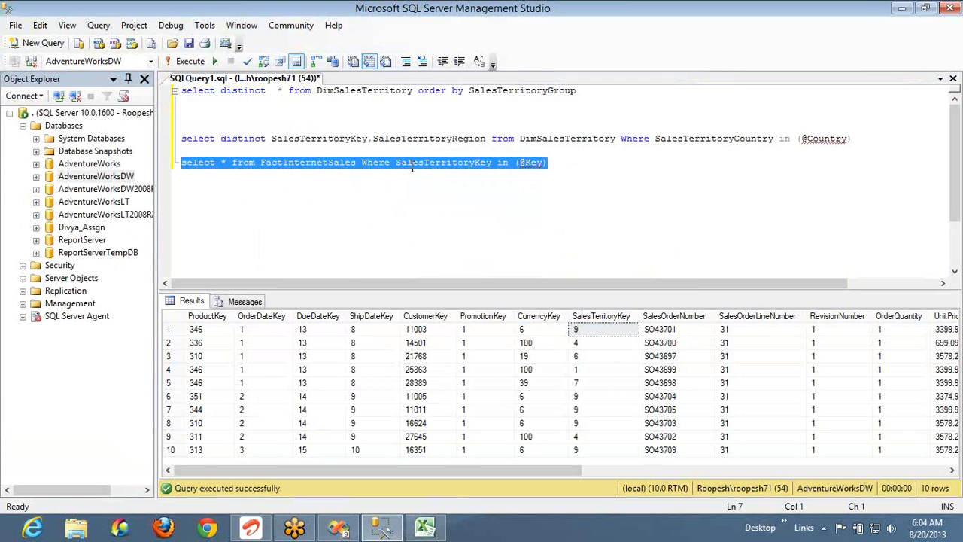
{"action": "key", "text": "alt+Tab"}
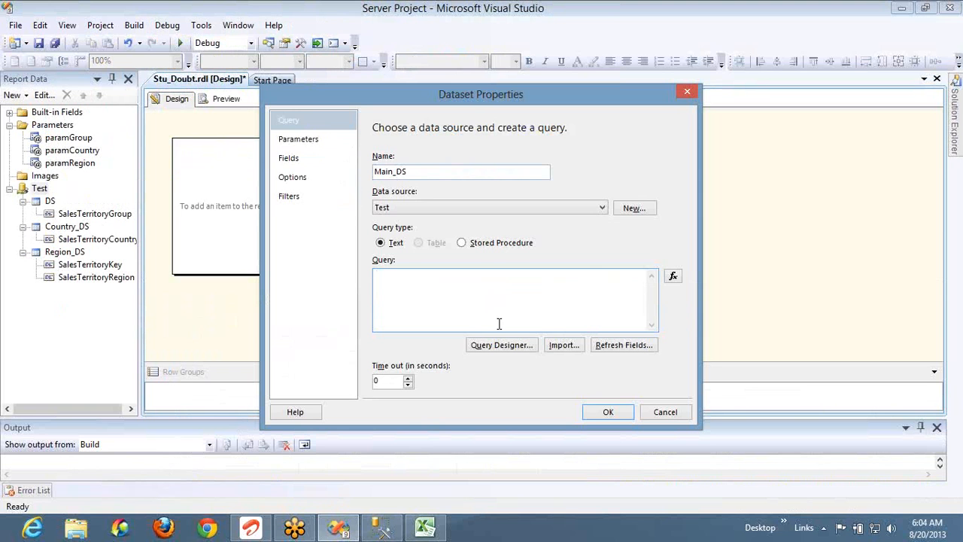
{"action": "key", "text": "ctrl+v"}
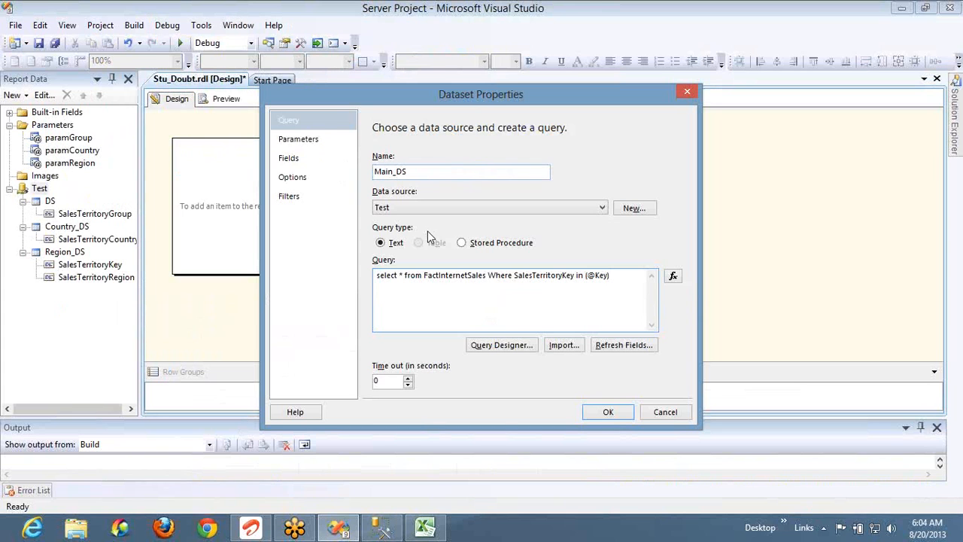
{"action": "left_click", "coordinate": [317, 141]}
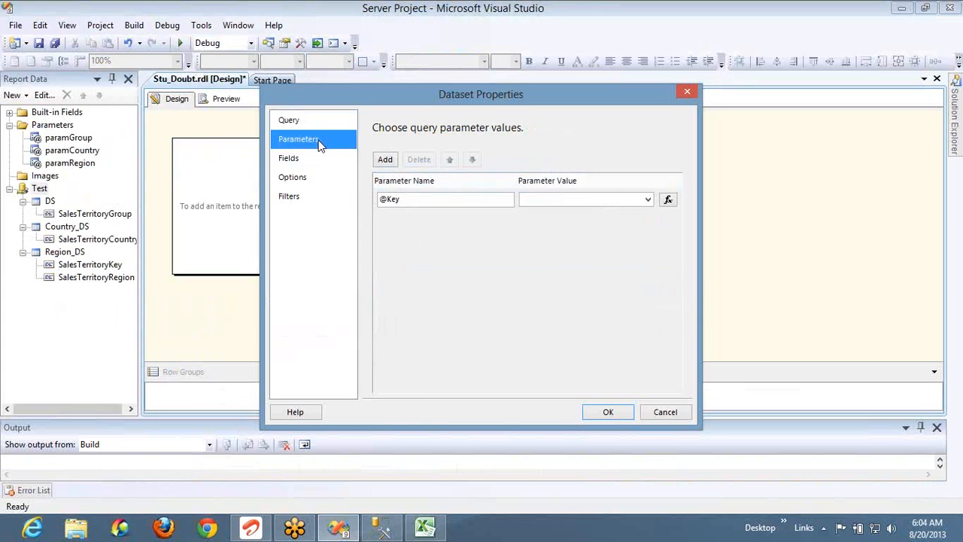
{"action": "left_click", "coordinate": [646, 199]}
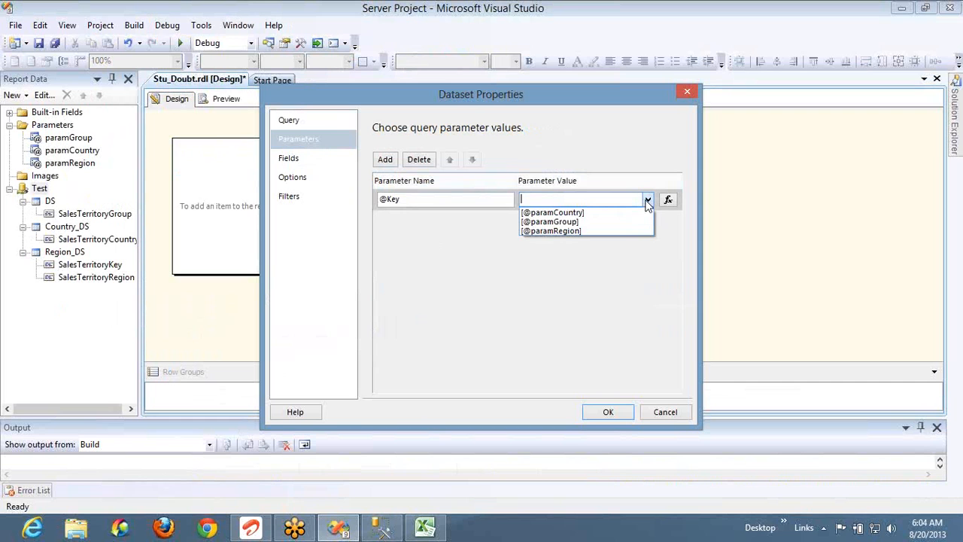
{"action": "left_click", "coordinate": [598, 230]}
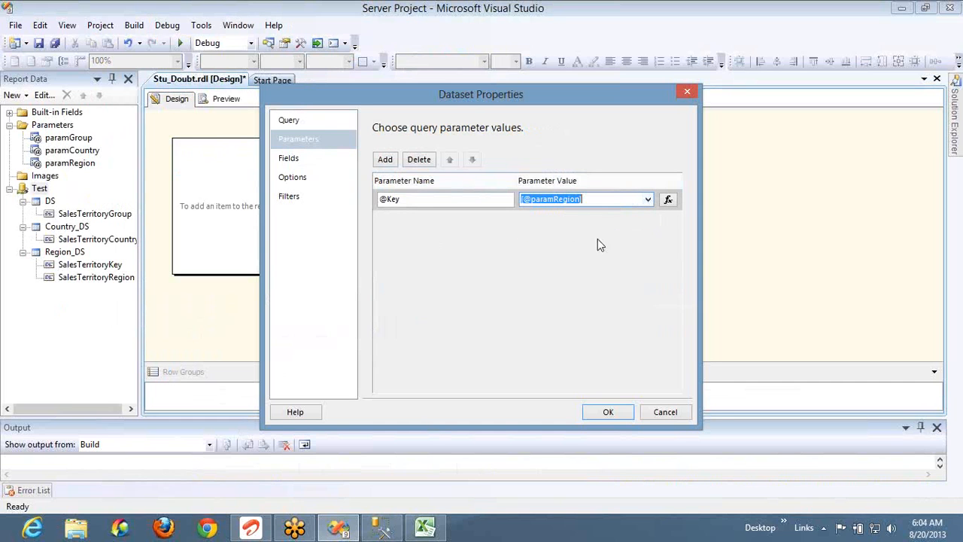
{"action": "left_click", "coordinate": [607, 411]}
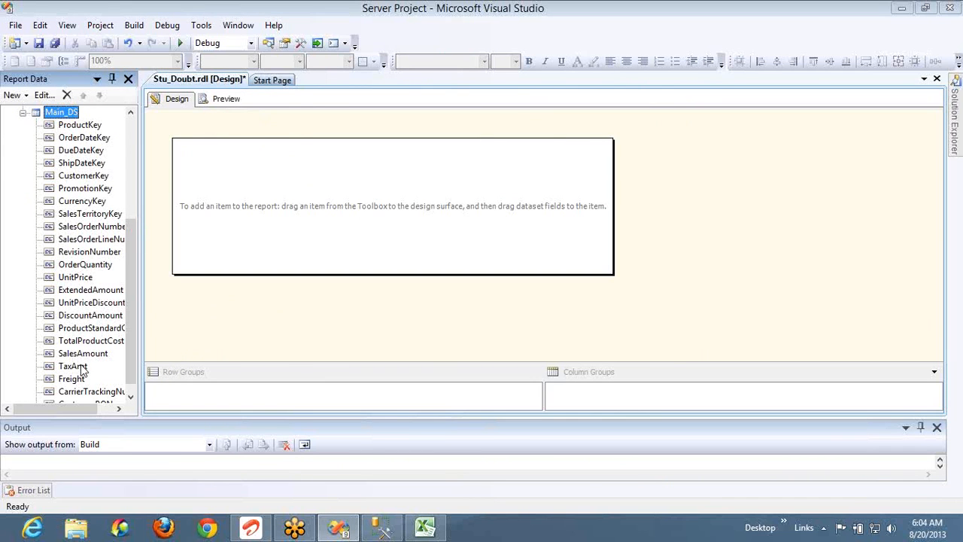
Replace the stray SalesAmount textbox with a new table in the report body
{"action": "left_click_drag", "start_coordinate": [83, 359], "coordinate": [275, 193]}
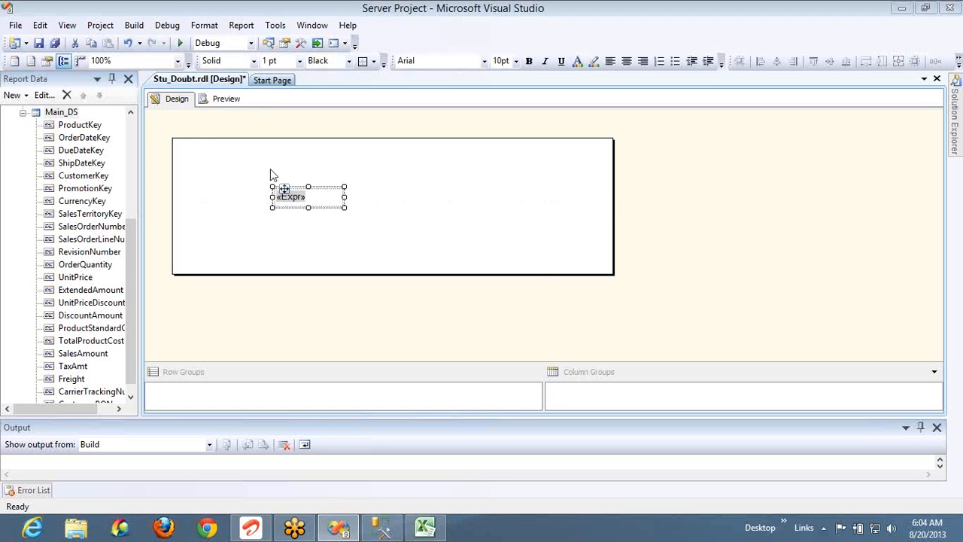
{"action": "left_click", "coordinate": [380, 213]}
{"action": "left_click", "coordinate": [344, 204]}
{"action": "key", "text": "Delete"}
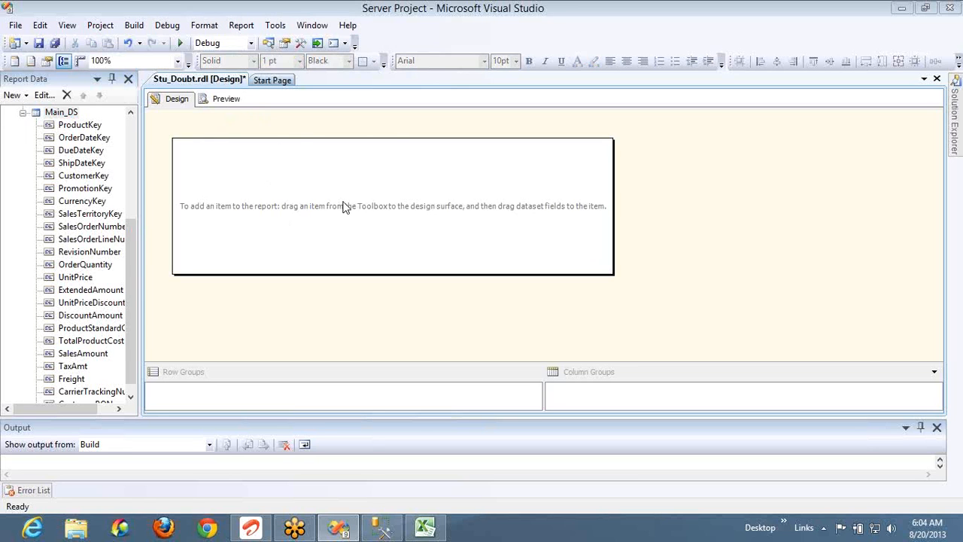
{"action": "right_click", "coordinate": [344, 205]}
{"action": "mouse_move", "coordinate": [378, 225]}
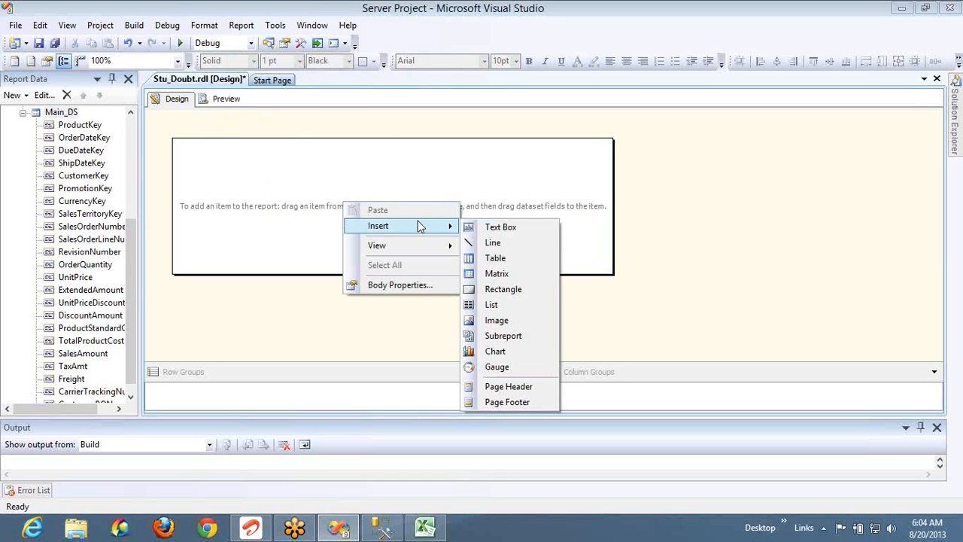
{"action": "left_click", "coordinate": [499, 259]}
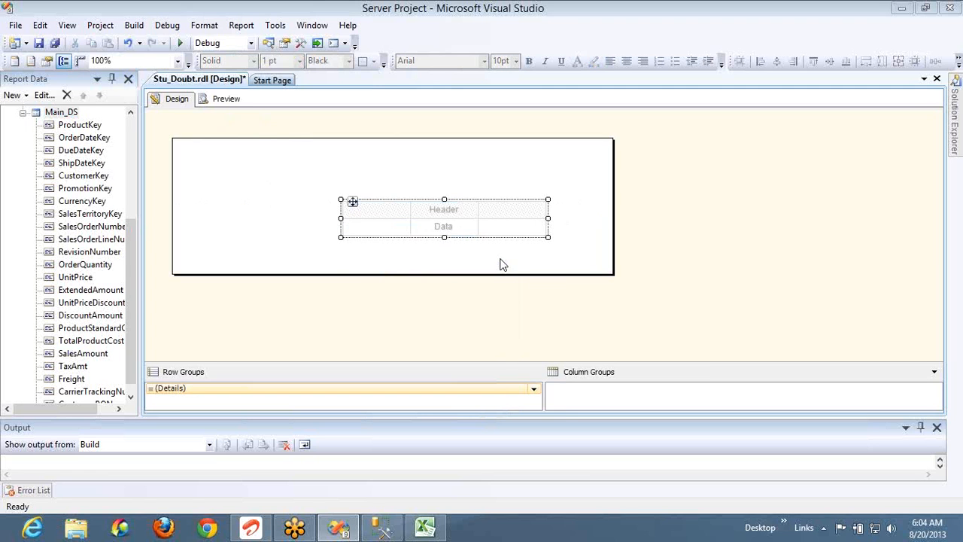
Put SalesAmount, TaxAmt and Freight from Main_DS in the table's three data cells, then preview
{"action": "left_click", "coordinate": [407, 227]}
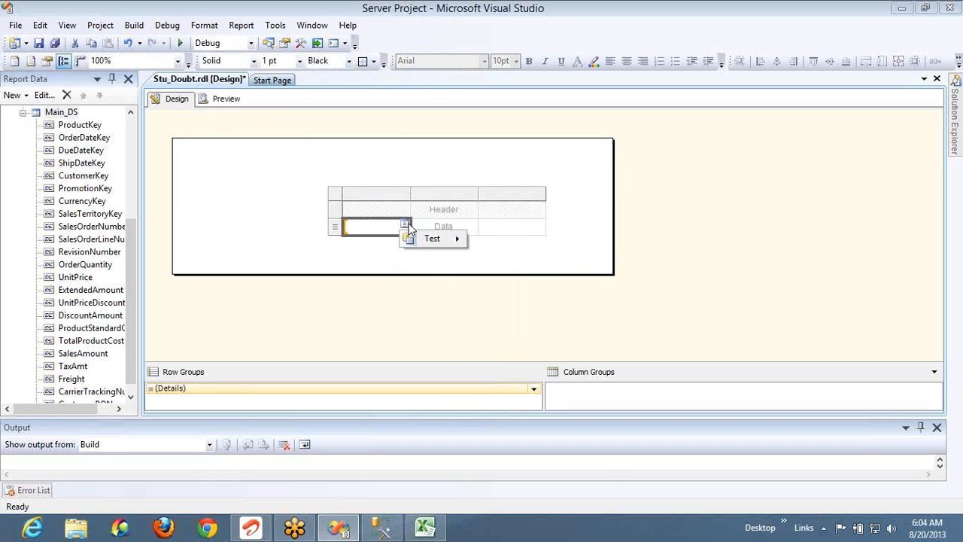
{"action": "mouse_move", "coordinate": [430, 240]}
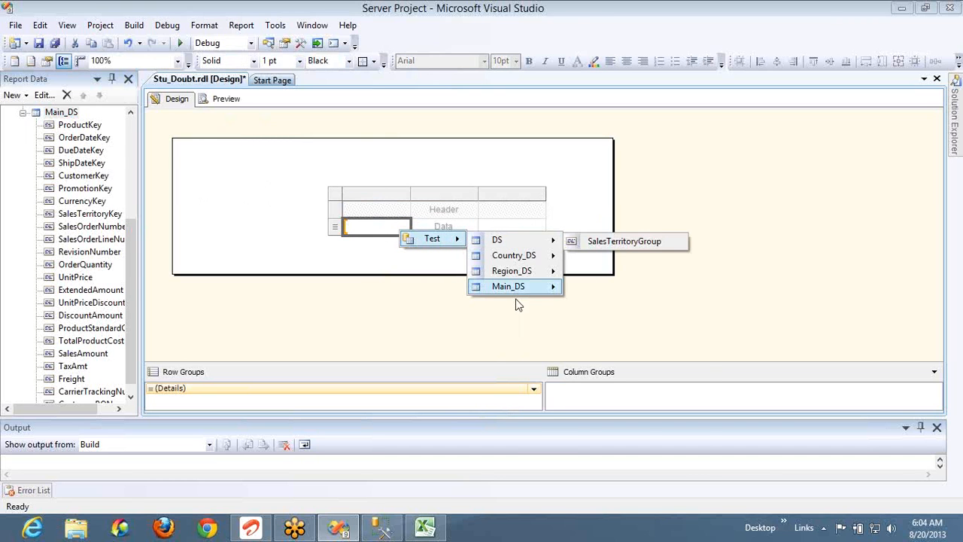
{"action": "mouse_move", "coordinate": [559, 290]}
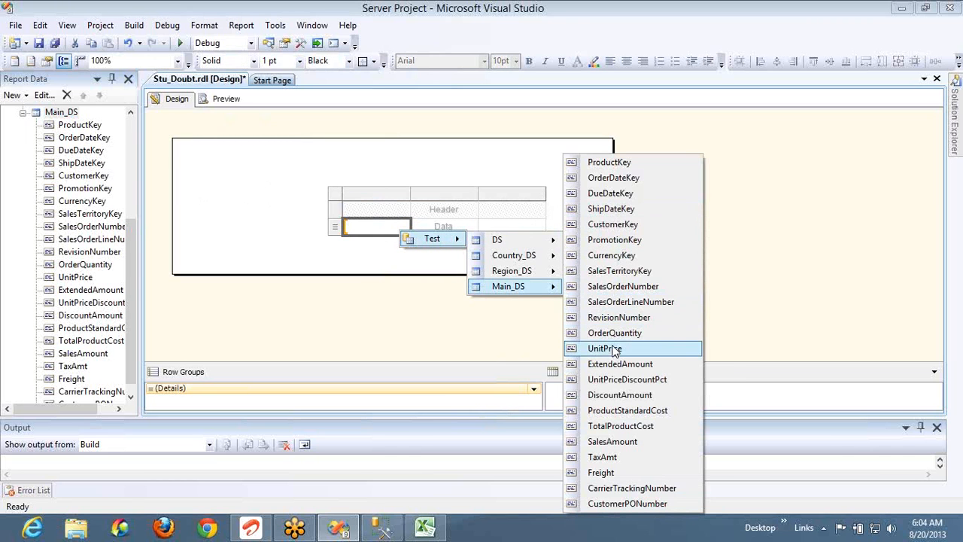
{"action": "left_click", "coordinate": [613, 443]}
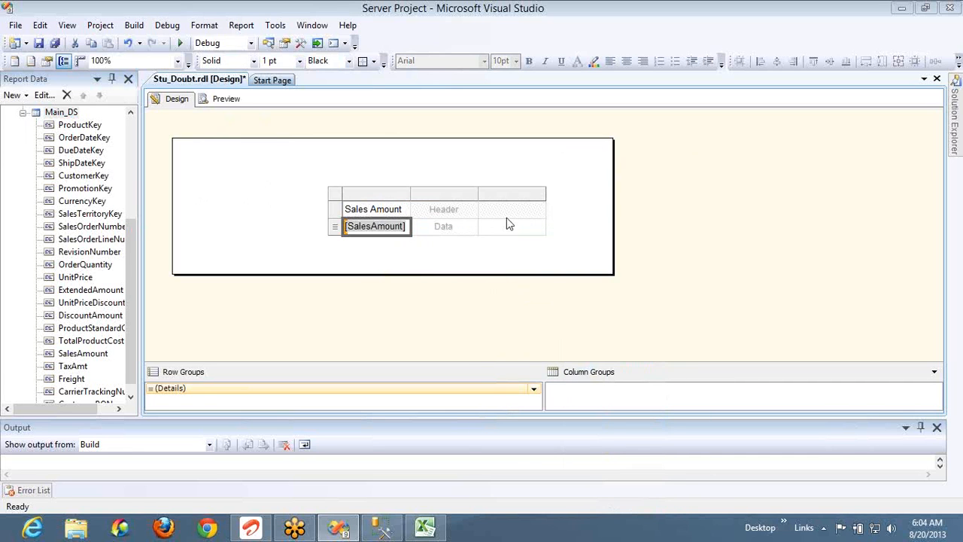
{"action": "left_click", "coordinate": [472, 225]}
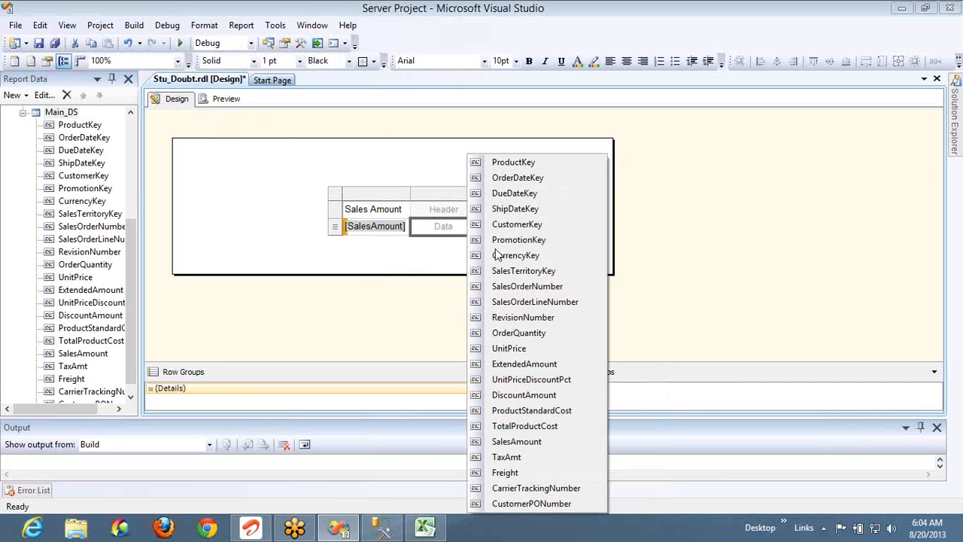
{"action": "left_click", "coordinate": [560, 460]}
{"action": "left_click", "coordinate": [541, 228]}
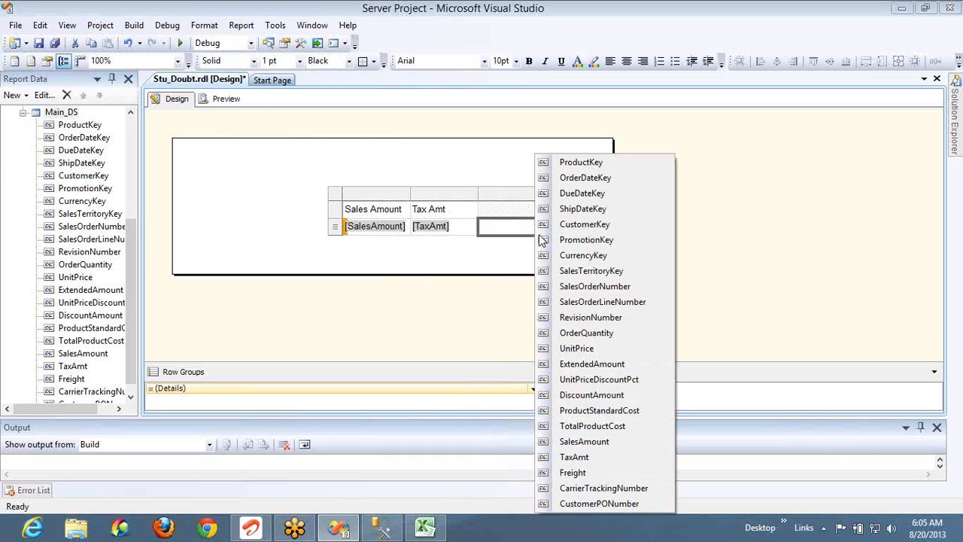
{"action": "left_click", "coordinate": [573, 473]}
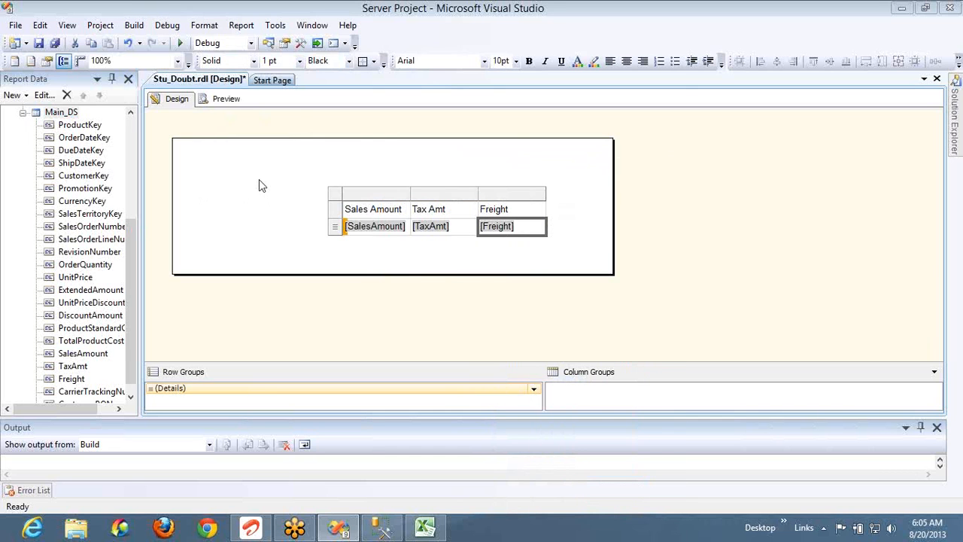
{"action": "left_click", "coordinate": [241, 99]}
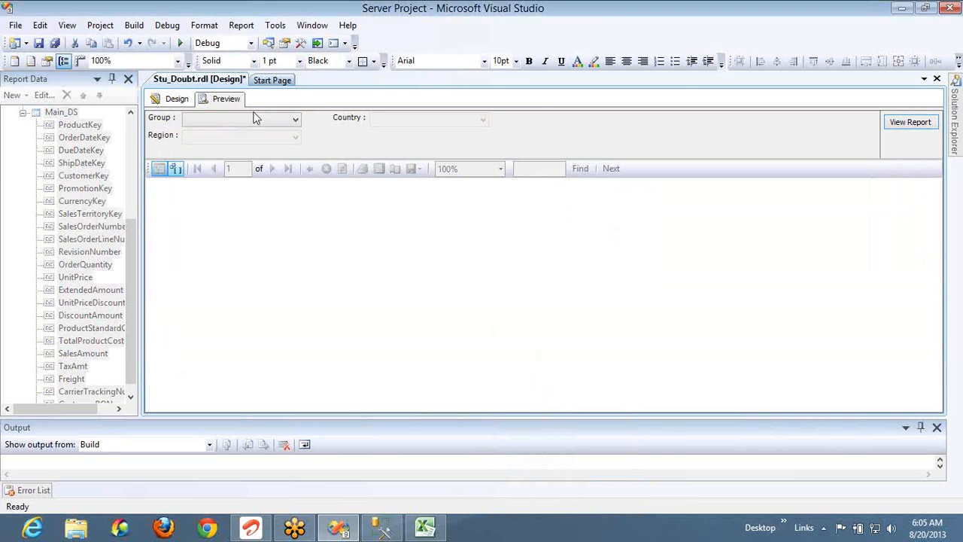
Run the report for group North America, country United States and all its regions
{"action": "left_click", "coordinate": [256, 118]}
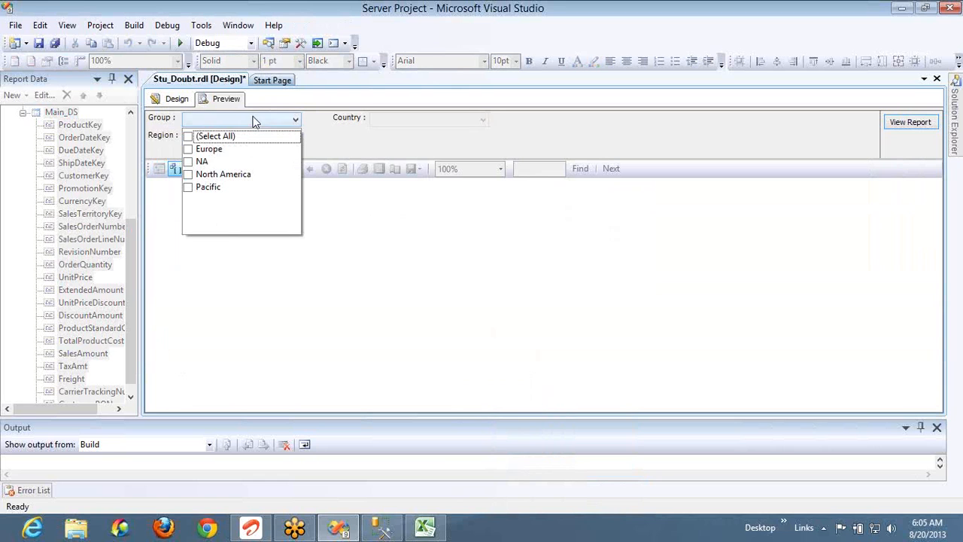
{"action": "left_click", "coordinate": [189, 175]}
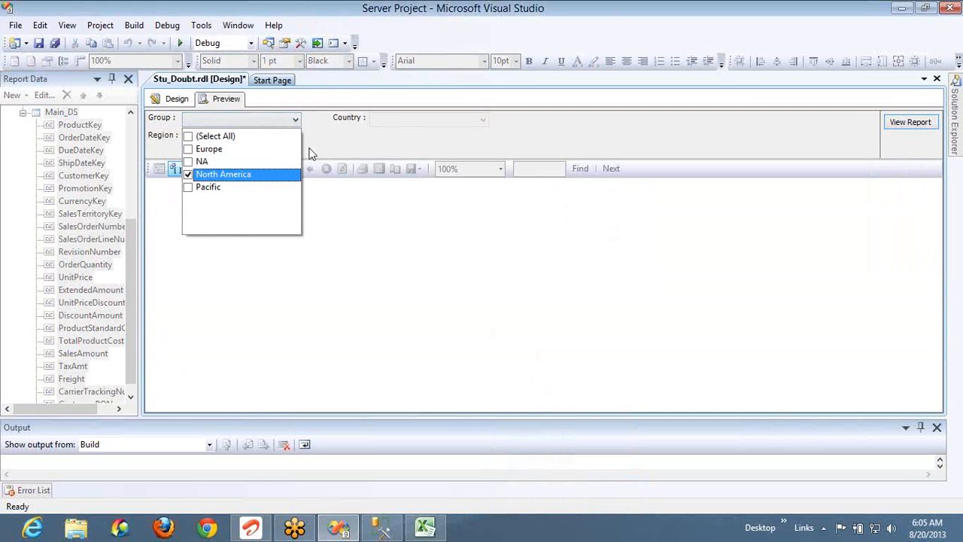
{"action": "left_click", "coordinate": [397, 122]}
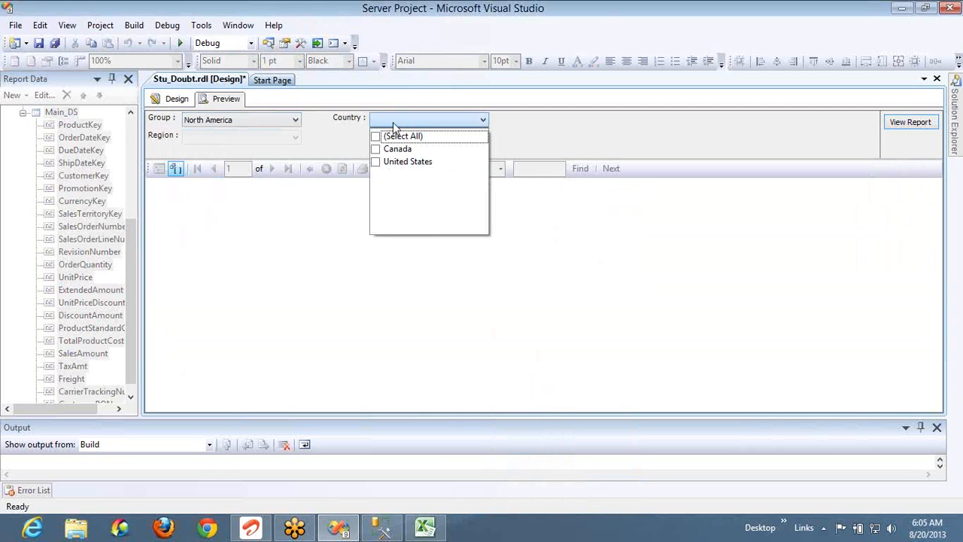
{"action": "left_click", "coordinate": [377, 162]}
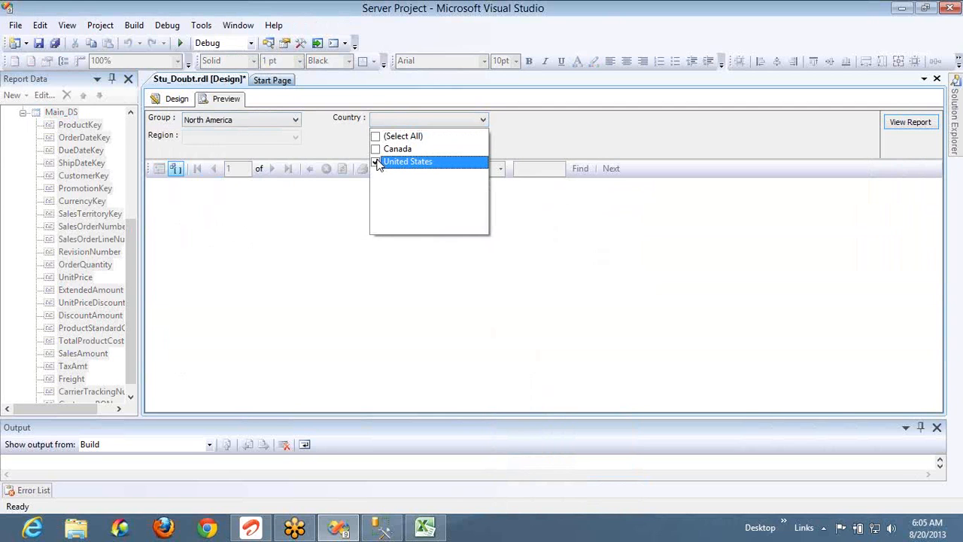
{"action": "left_click", "coordinate": [295, 142]}
{"action": "left_click", "coordinate": [295, 138]}
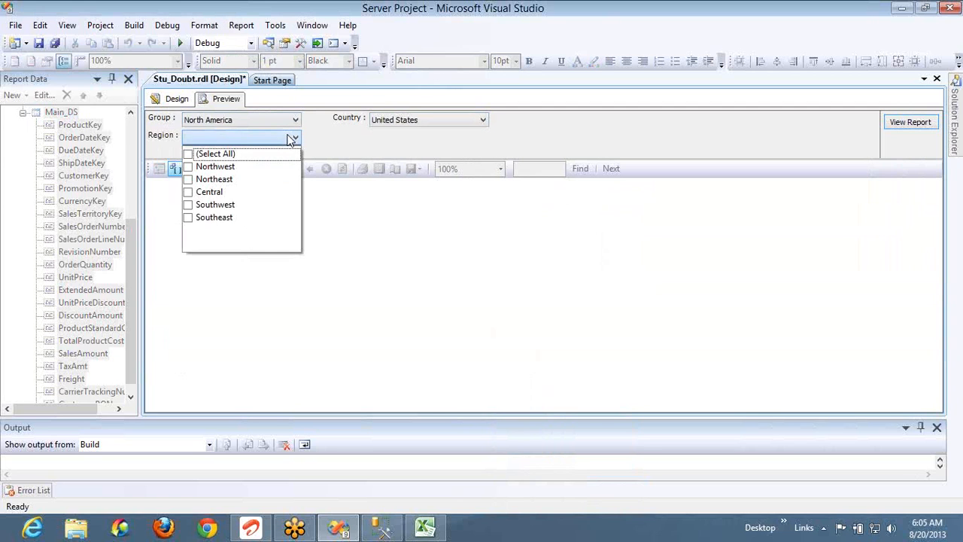
{"action": "left_click", "coordinate": [189, 156]}
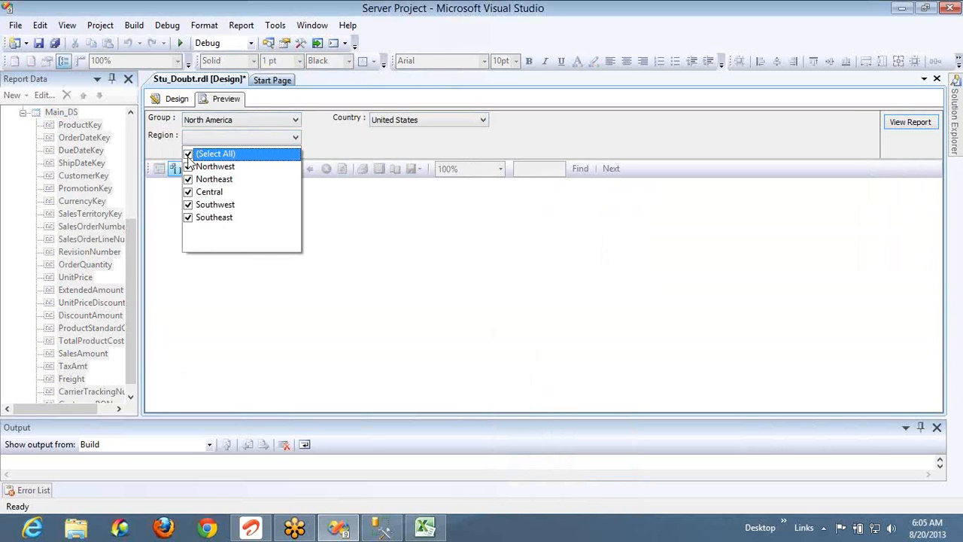
{"action": "left_click", "coordinate": [912, 123]}
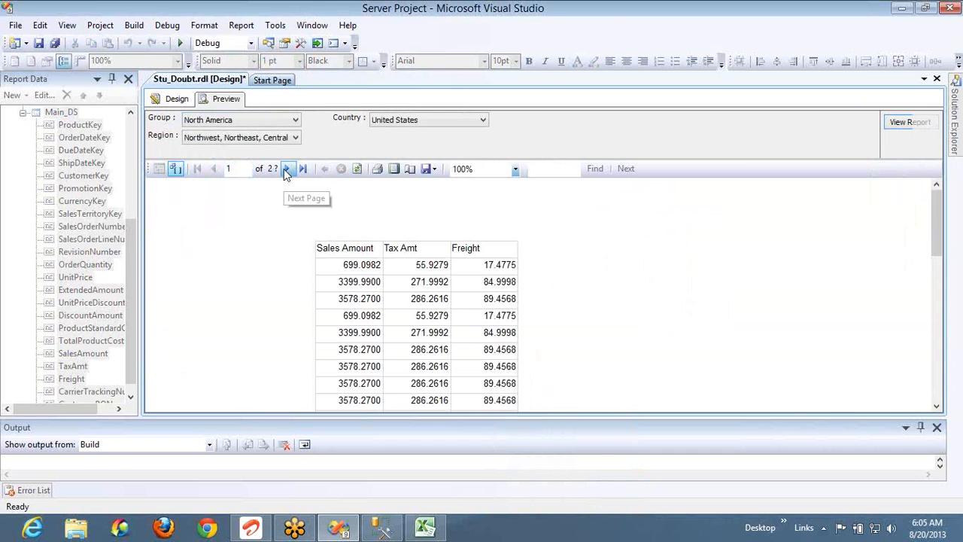
Page forward five times through the report, then jump to its last page (495 pages)
{"action": "left_click", "coordinate": [285, 169]}
{"action": "left_click", "coordinate": [283, 169]}
{"action": "left_click", "coordinate": [284, 169]}
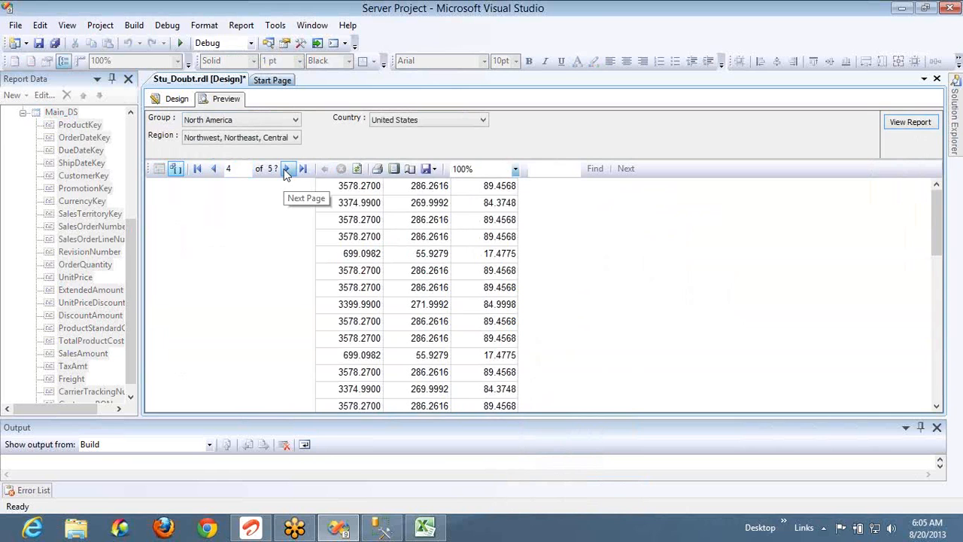
{"action": "left_click", "coordinate": [283, 168]}
{"action": "left_click", "coordinate": [283, 168]}
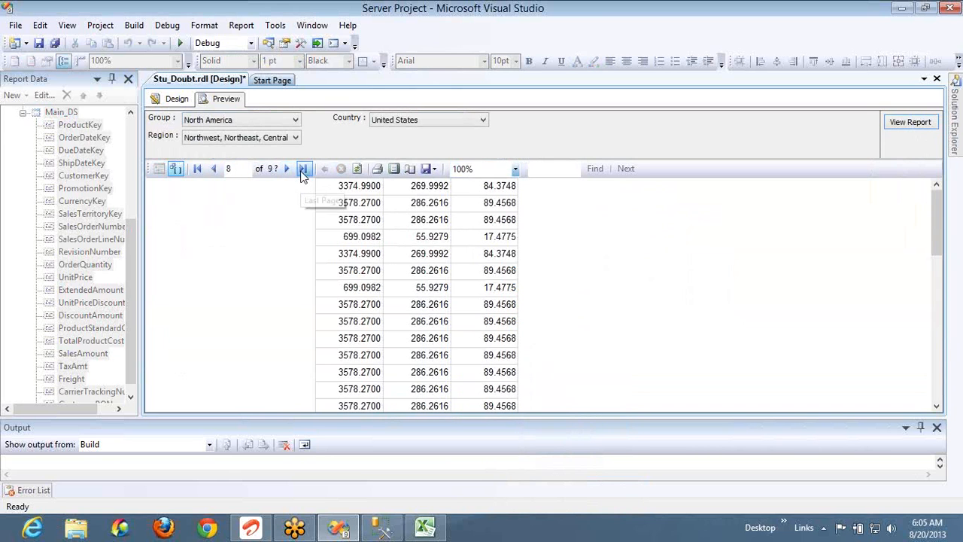
{"action": "left_click", "coordinate": [304, 168]}
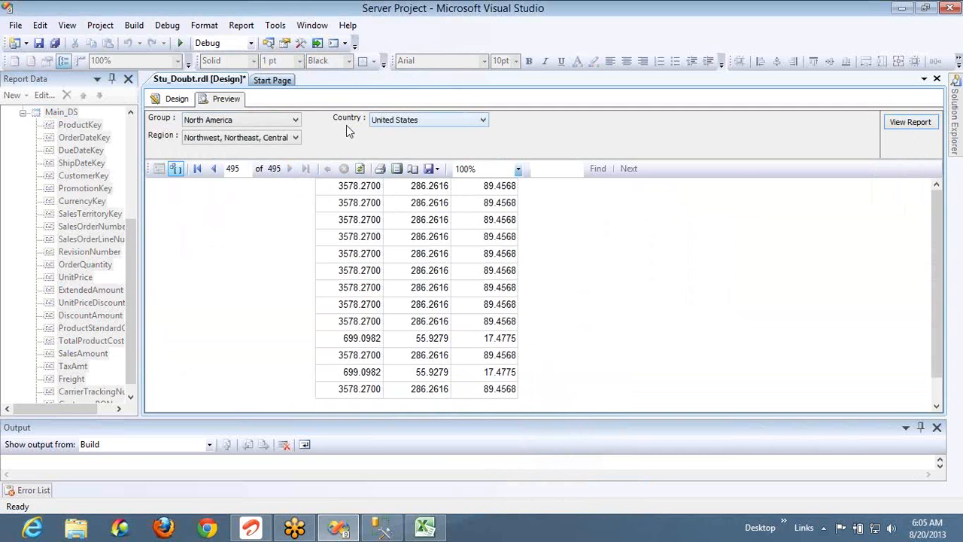
Switch the filters from United States to country and region Canada, rerun, and check the last page (175 pages)
{"action": "left_click", "coordinate": [404, 122]}
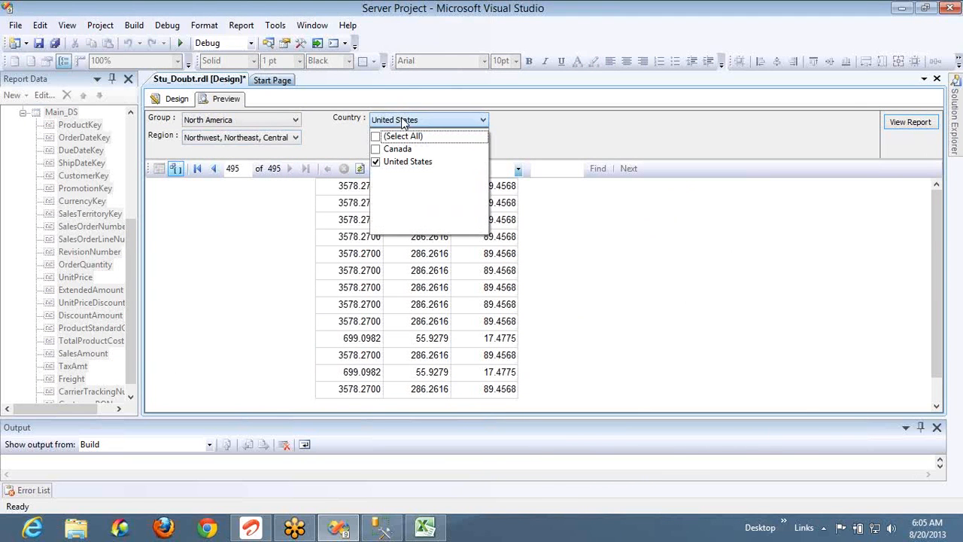
{"action": "left_click", "coordinate": [376, 163]}
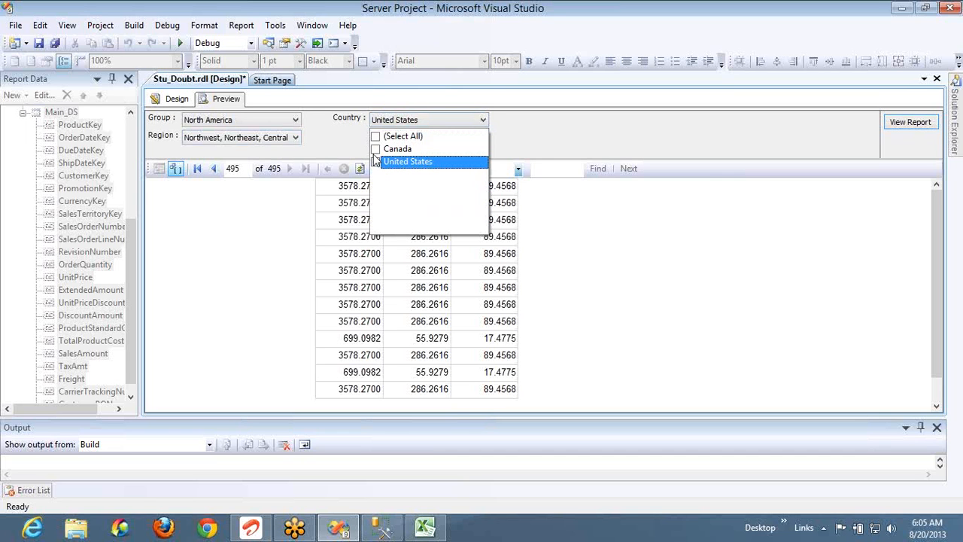
{"action": "left_click", "coordinate": [377, 150]}
{"action": "left_click", "coordinate": [315, 145]}
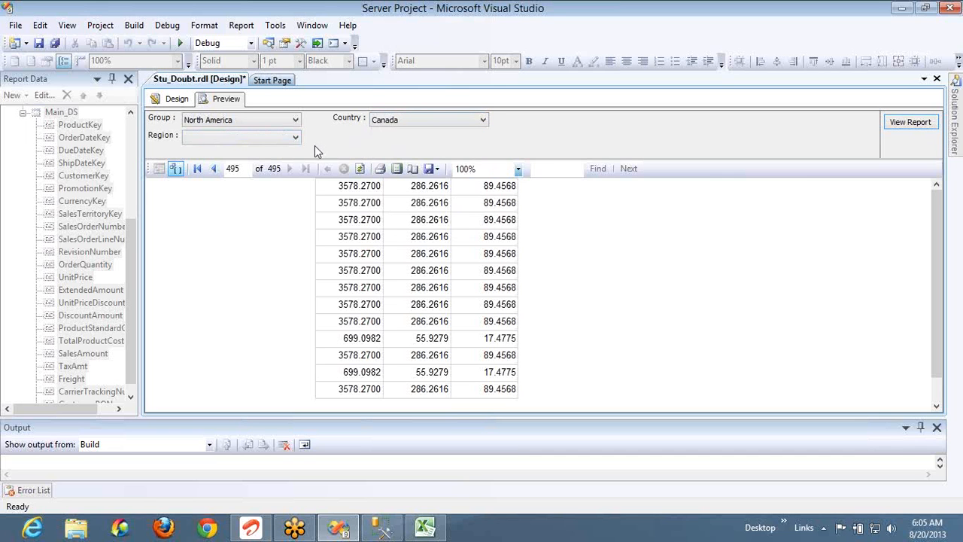
{"action": "left_click", "coordinate": [284, 140]}
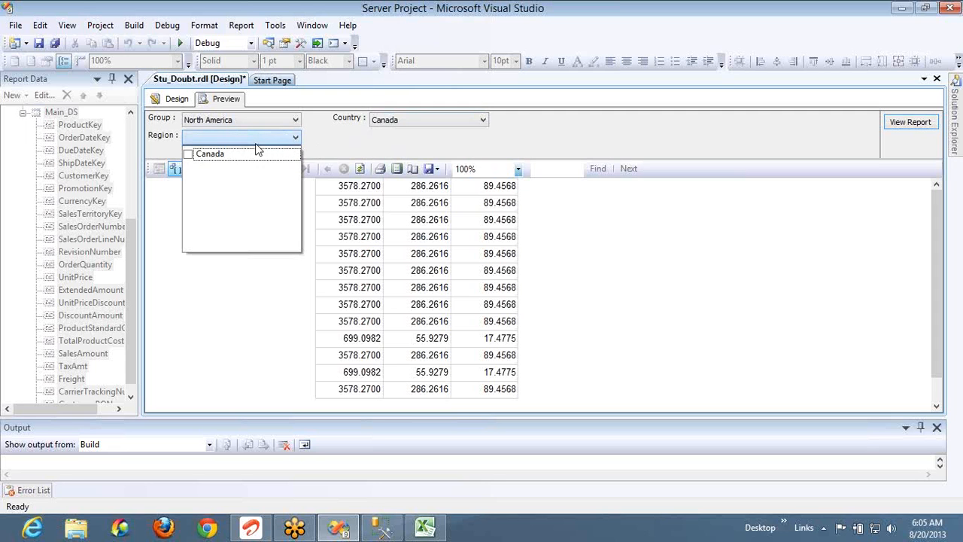
{"action": "left_click", "coordinate": [187, 156]}
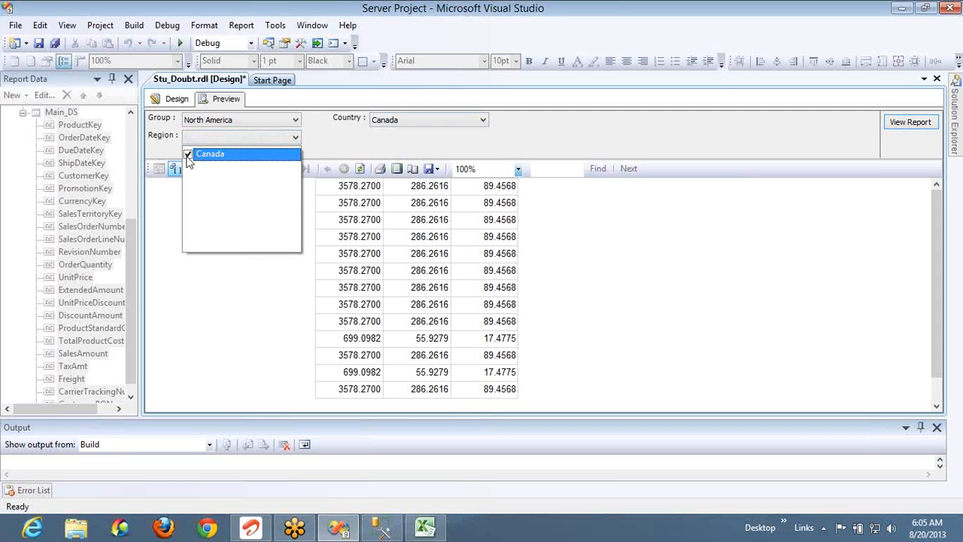
{"action": "left_click", "coordinate": [896, 126]}
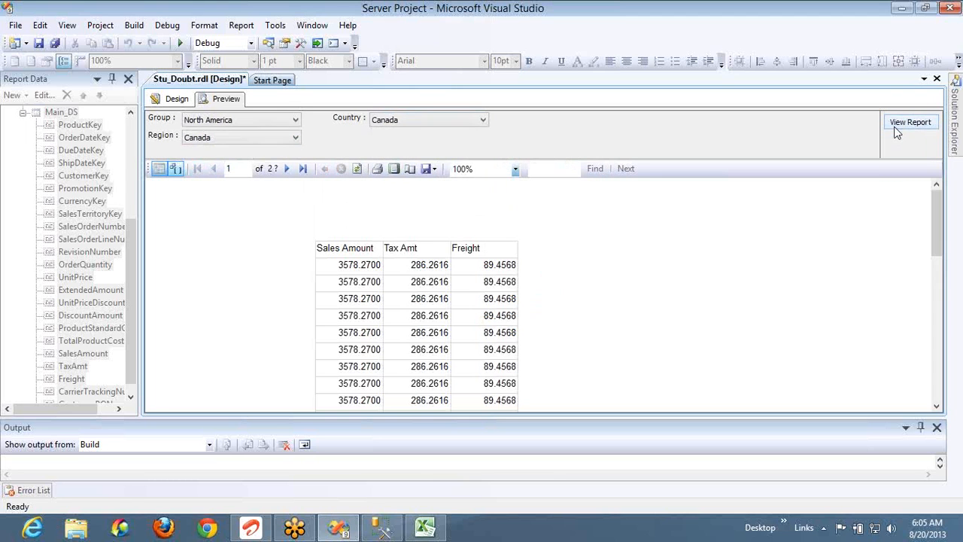
{"action": "left_click", "coordinate": [303, 173]}
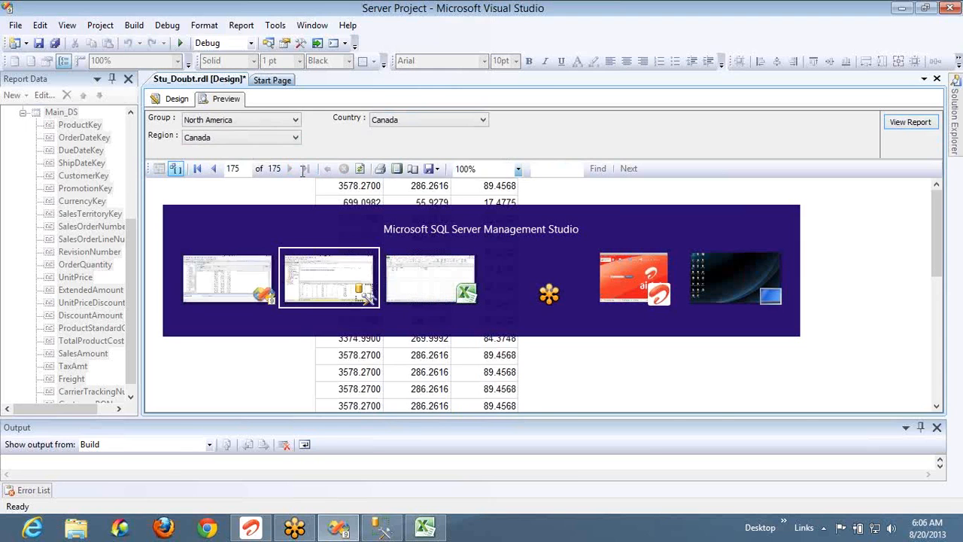
In Management Studio, run the select distinct * from DimSalesTerritory query to list all 11 territories
{"action": "key", "text": "alt+Tab"}
{"action": "left_click", "coordinate": [583, 91]}
{"action": "key", "text": "shift+Home"}
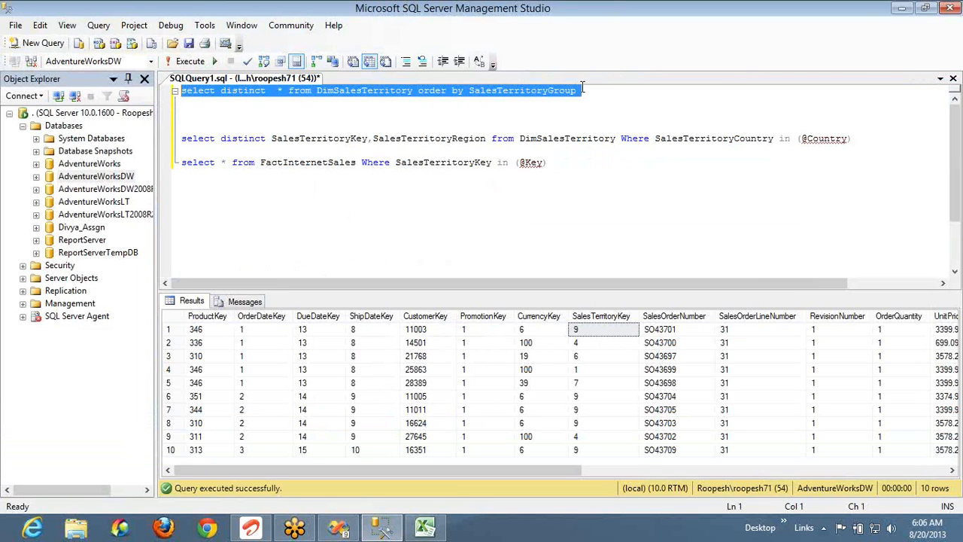
{"action": "key", "text": "F5"}
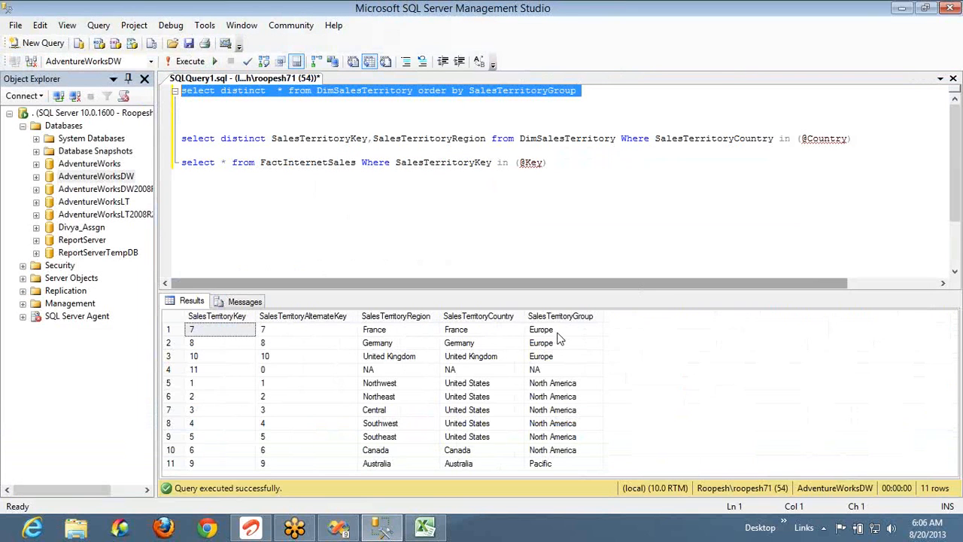
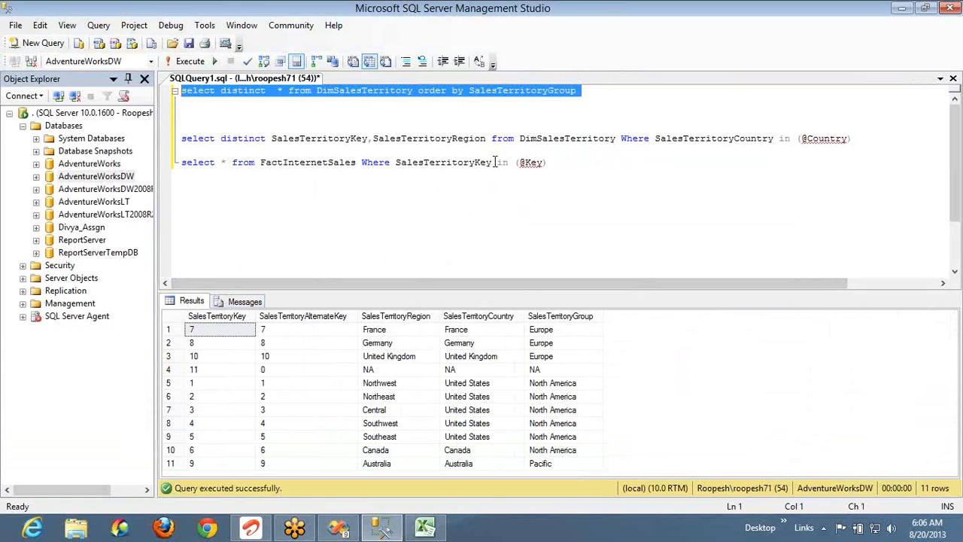
Select the FactInternetSales table name in the query and switch to the Visual Studio report project
{"action": "double_click", "coordinate": [347, 162]}
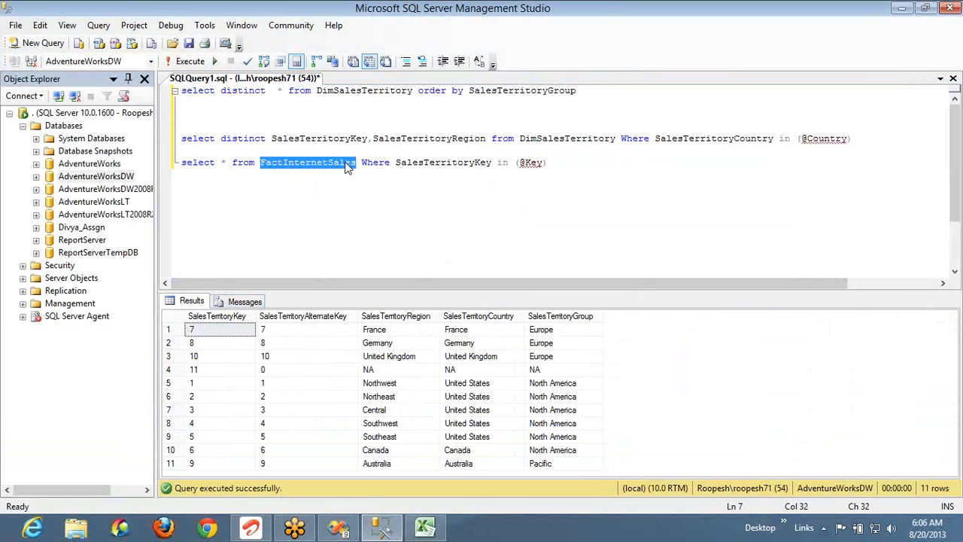
{"action": "key", "text": "alt+Tab"}
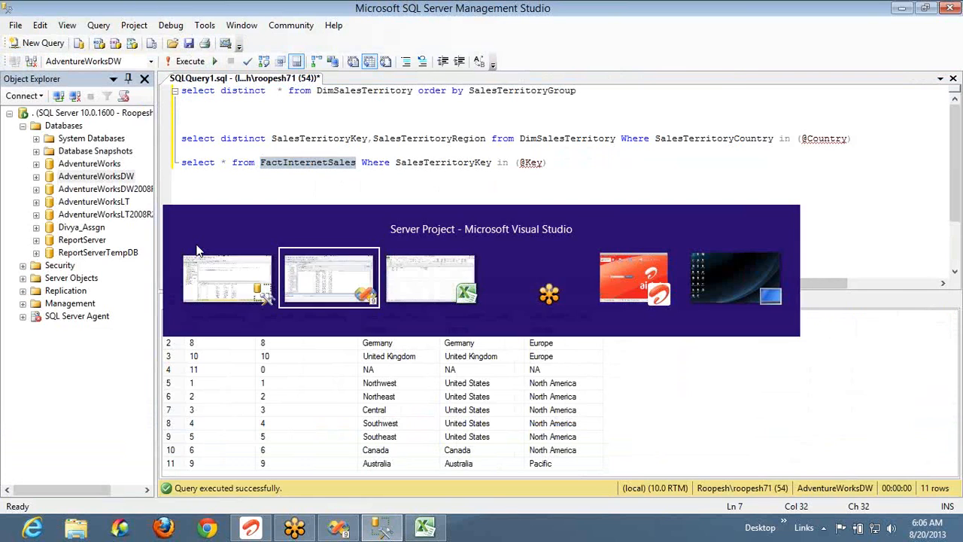
In the design layout, review paramRegion's available values settings and close without changes
{"action": "left_click", "coordinate": [173, 98]}
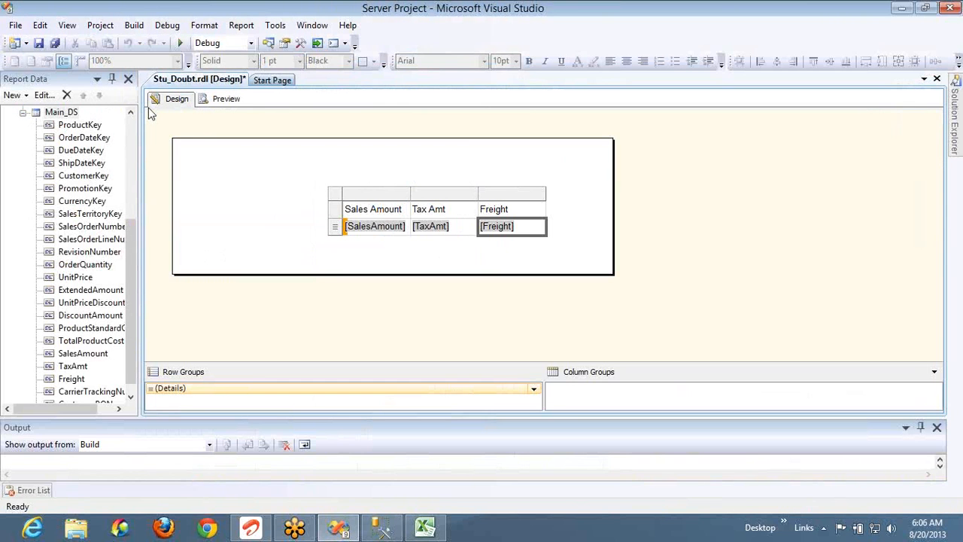
{"action": "left_click", "coordinate": [135, 121]}
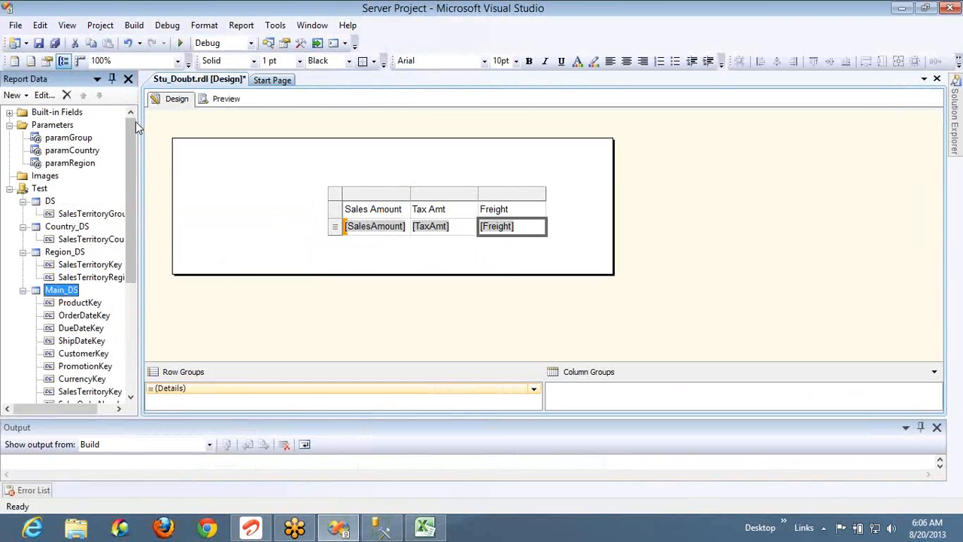
{"action": "left_click", "coordinate": [74, 164]}
{"action": "double_click", "coordinate": [74, 164]}
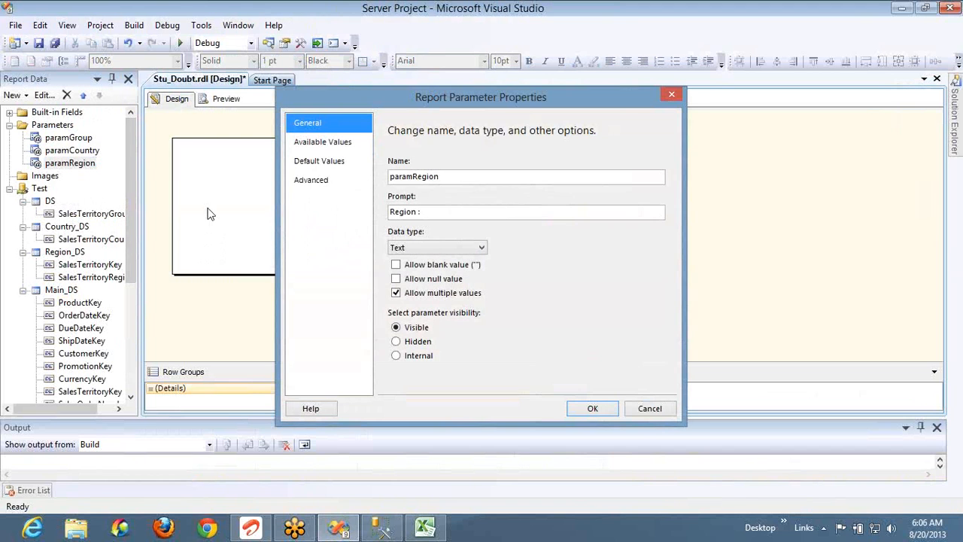
{"action": "left_click", "coordinate": [319, 148]}
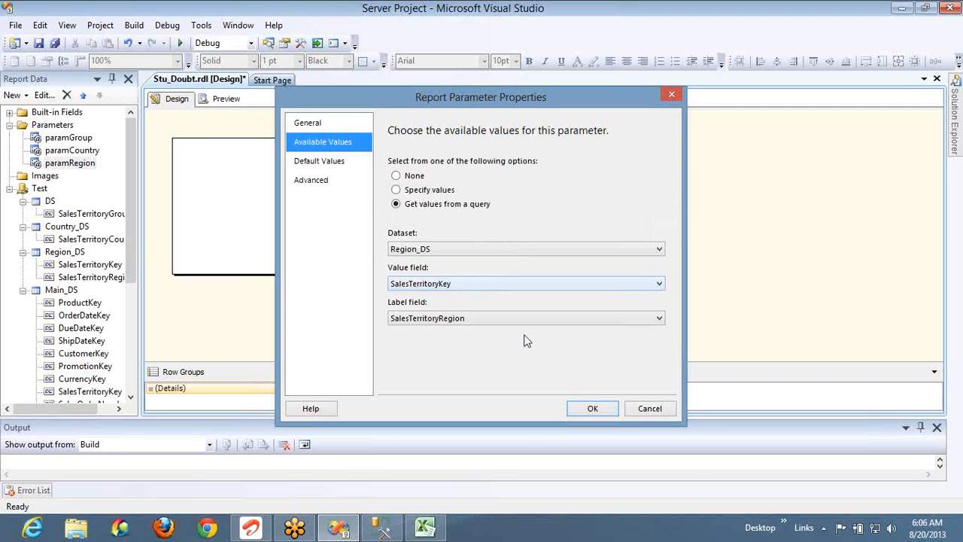
{"action": "left_click", "coordinate": [652, 409]}
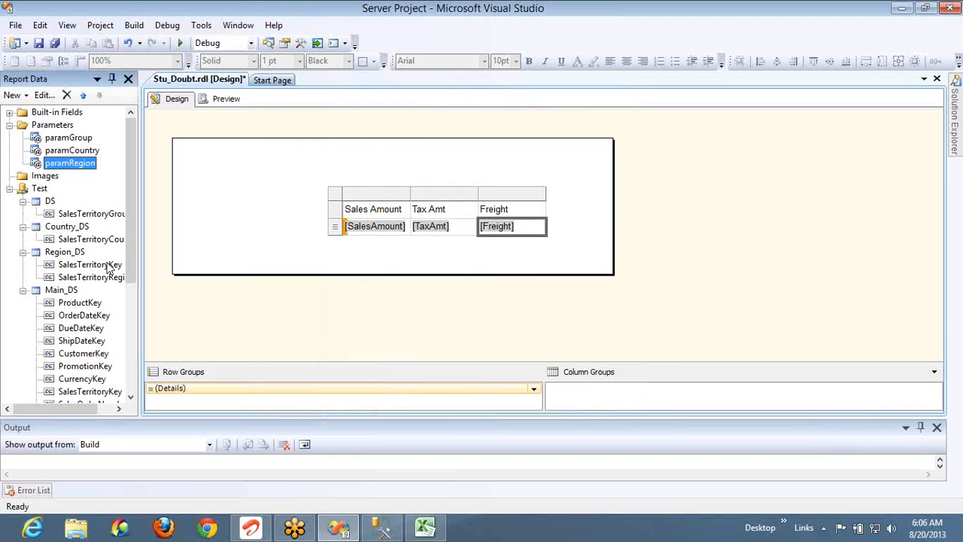
{"action": "left_click", "coordinate": [71, 290]}
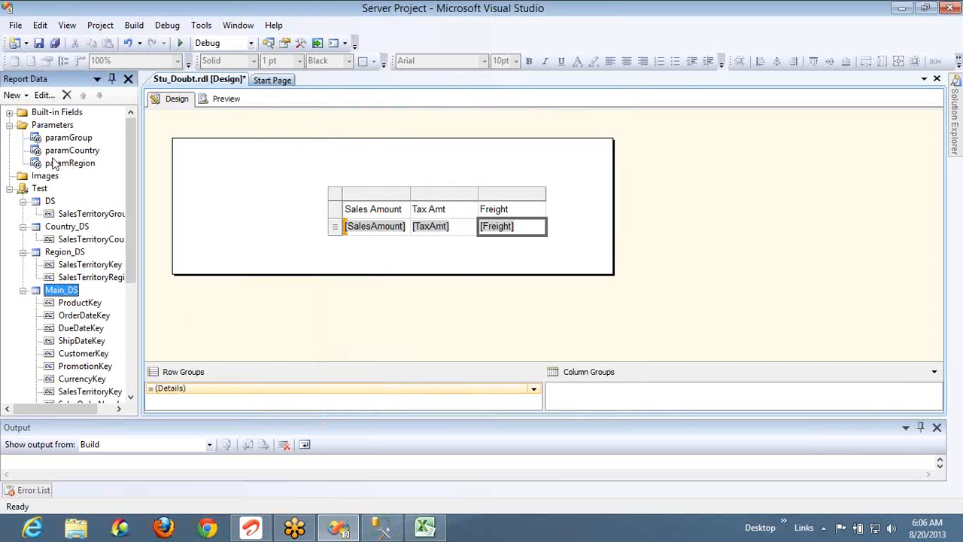
Set paramGroup's default values from a query: dataset DS, value field SalesTerritoryGroup
{"action": "left_click", "coordinate": [66, 140]}
{"action": "double_click", "coordinate": [66, 143]}
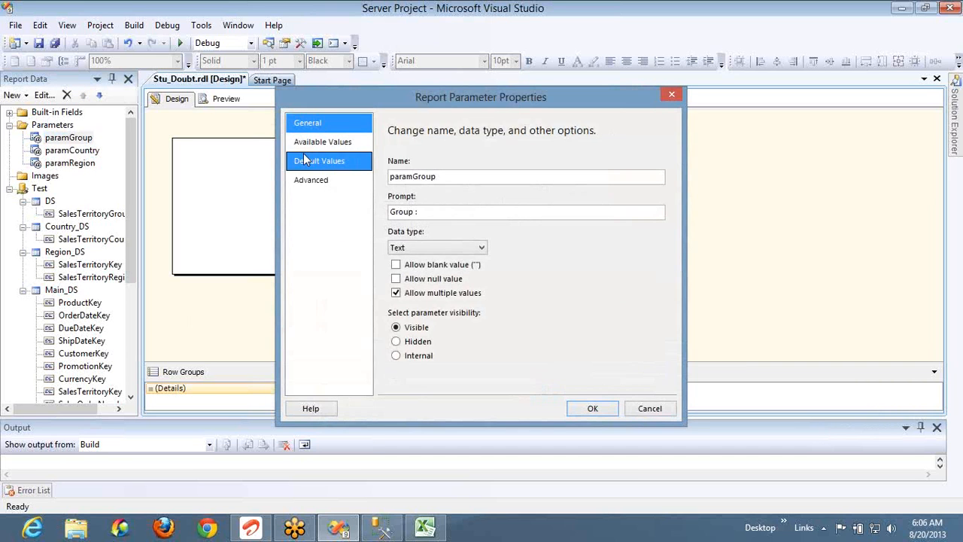
{"action": "left_click", "coordinate": [316, 161]}
{"action": "left_click", "coordinate": [428, 205]}
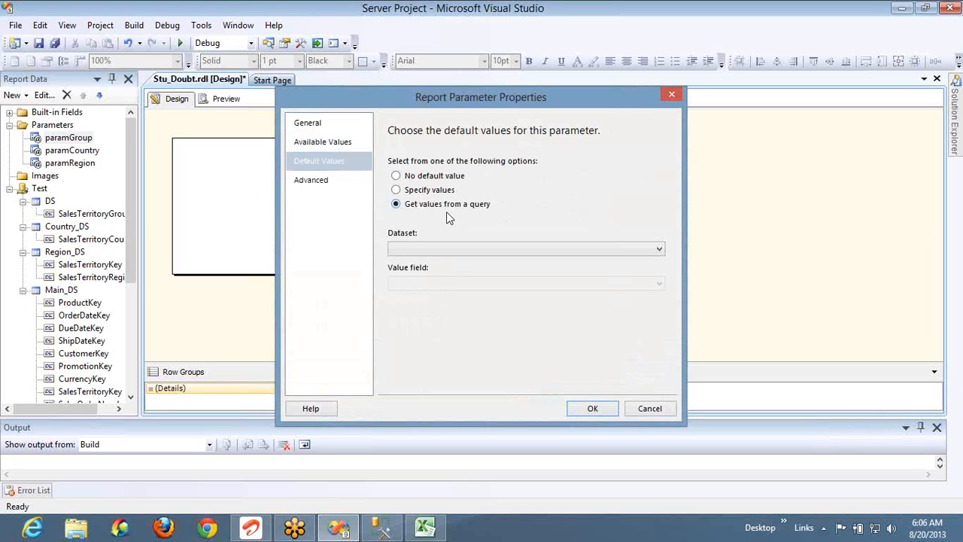
{"action": "left_click", "coordinate": [459, 249]}
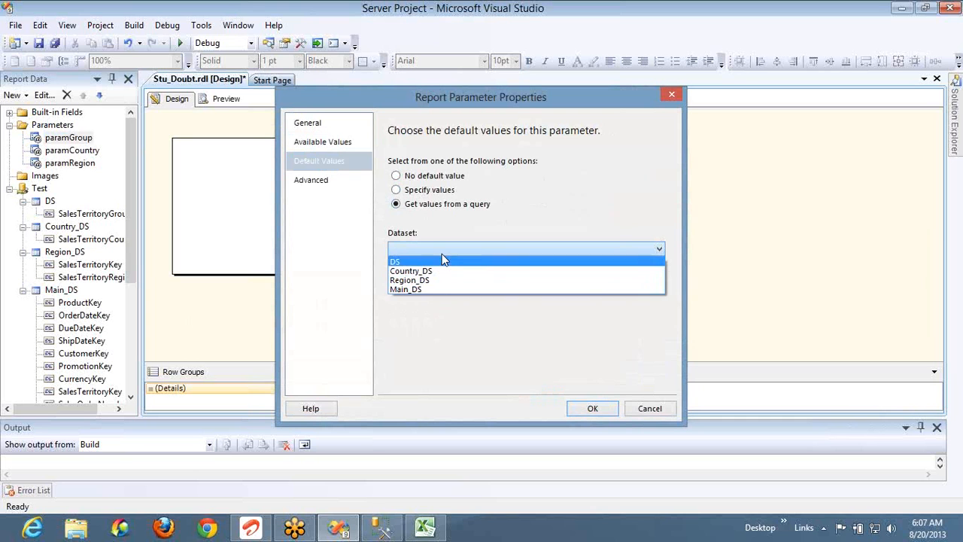
{"action": "left_click", "coordinate": [443, 262]}
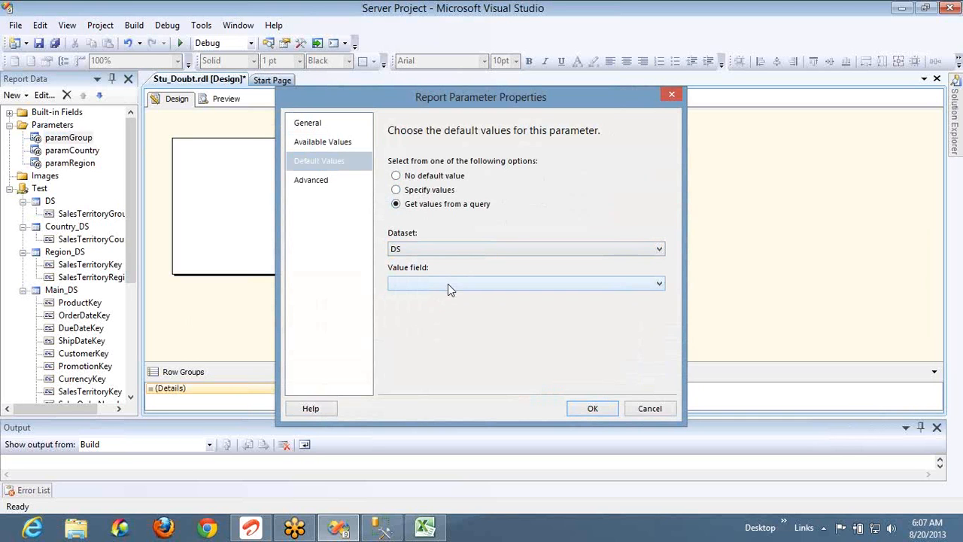
{"action": "left_click", "coordinate": [447, 284]}
{"action": "left_click", "coordinate": [452, 295]}
{"action": "left_click", "coordinate": [592, 409]}
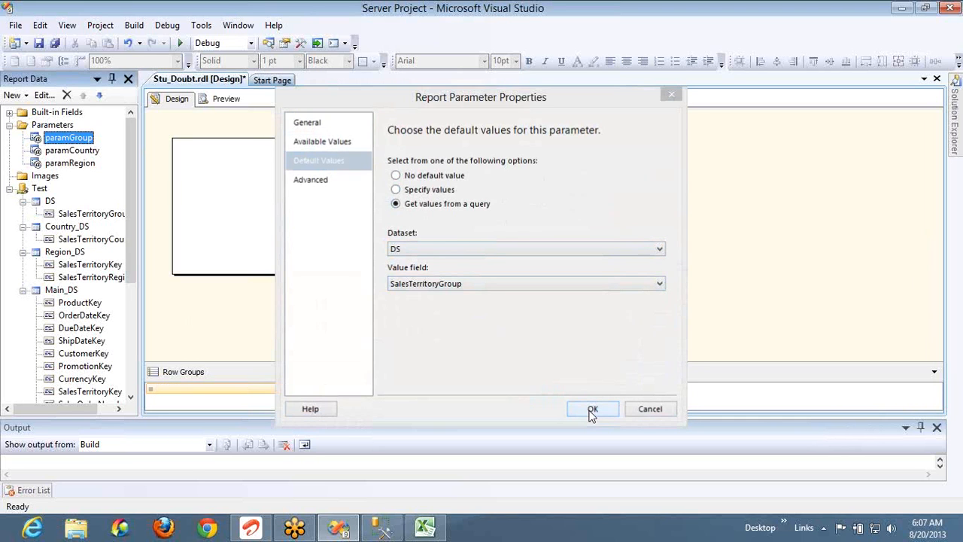
{"action": "double_click", "coordinate": [73, 151]}
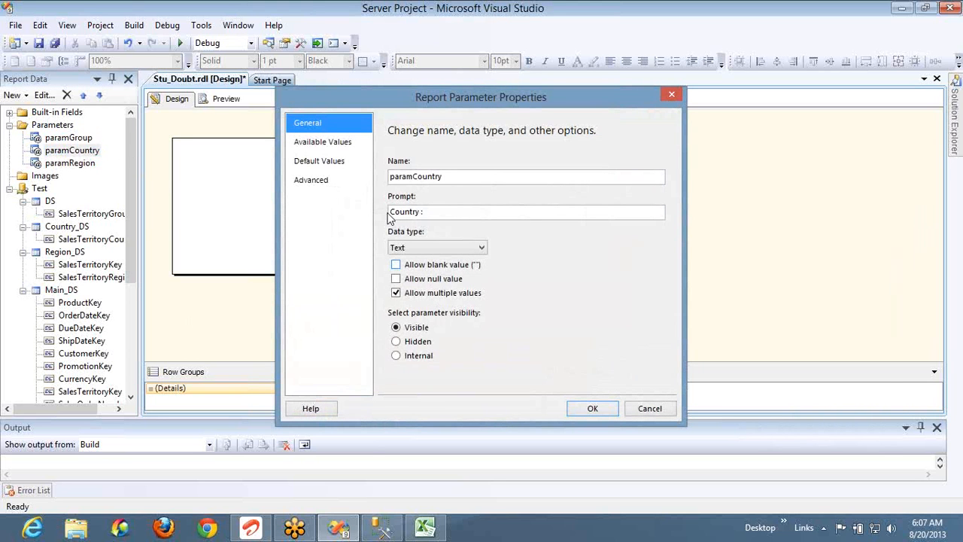
Set paramCountry's default values from a query: dataset Country_DS, value field SalesTerritoryCountry
{"action": "left_click", "coordinate": [324, 161]}
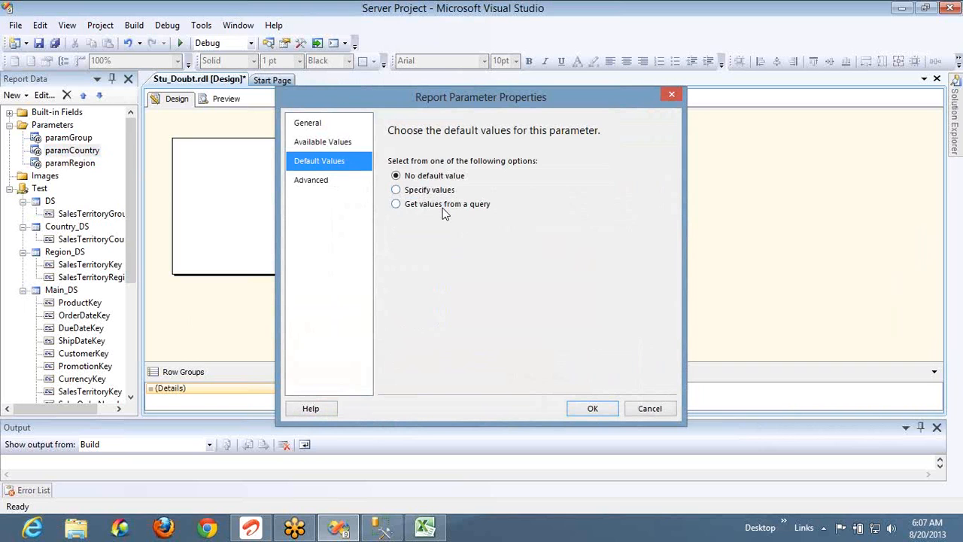
{"action": "left_click", "coordinate": [443, 207]}
{"action": "left_click", "coordinate": [440, 249]}
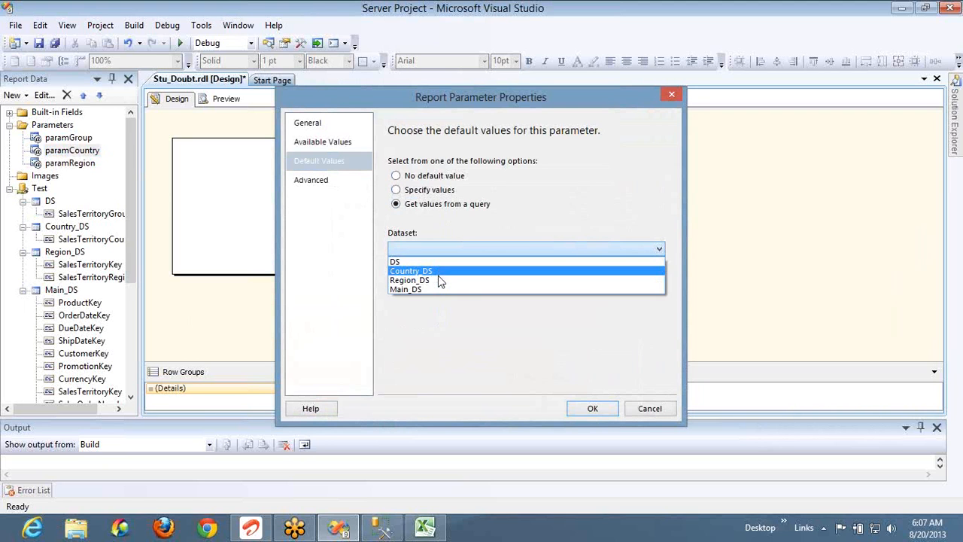
{"action": "left_click", "coordinate": [438, 271]}
{"action": "left_click", "coordinate": [444, 284]}
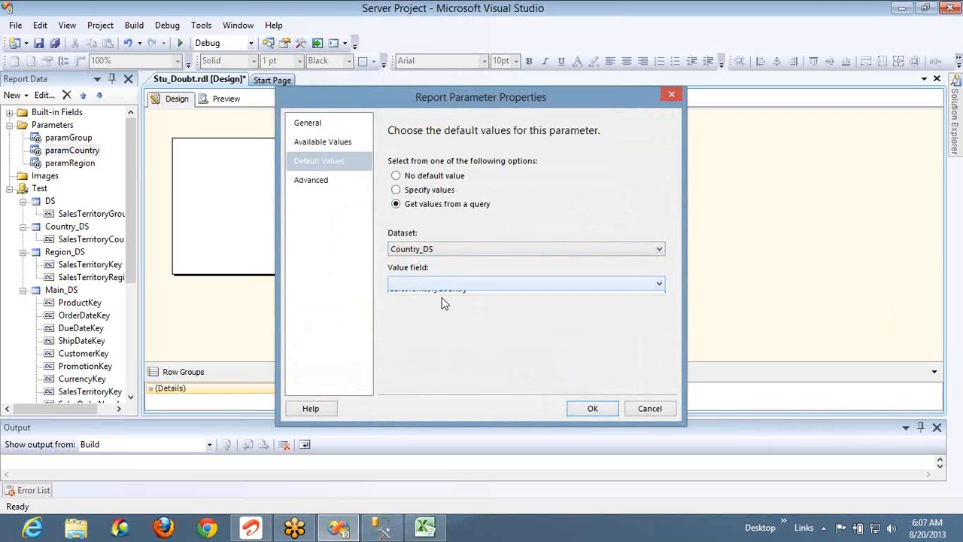
{"action": "left_click", "coordinate": [442, 296]}
{"action": "left_click", "coordinate": [572, 408]}
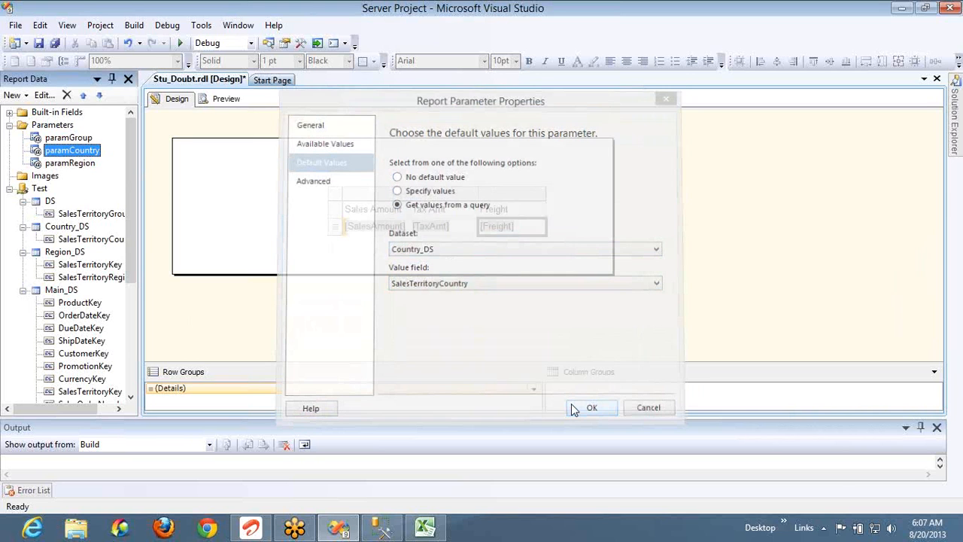
Set paramRegion's default values from a query: dataset Region_DS, value field SalesTerritoryKey
{"action": "double_click", "coordinate": [73, 163]}
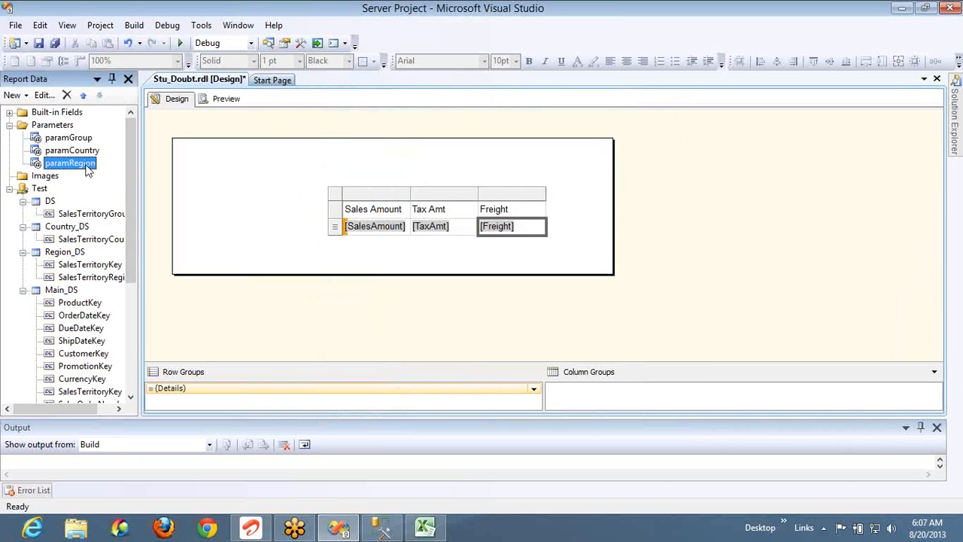
{"action": "left_click", "coordinate": [315, 167]}
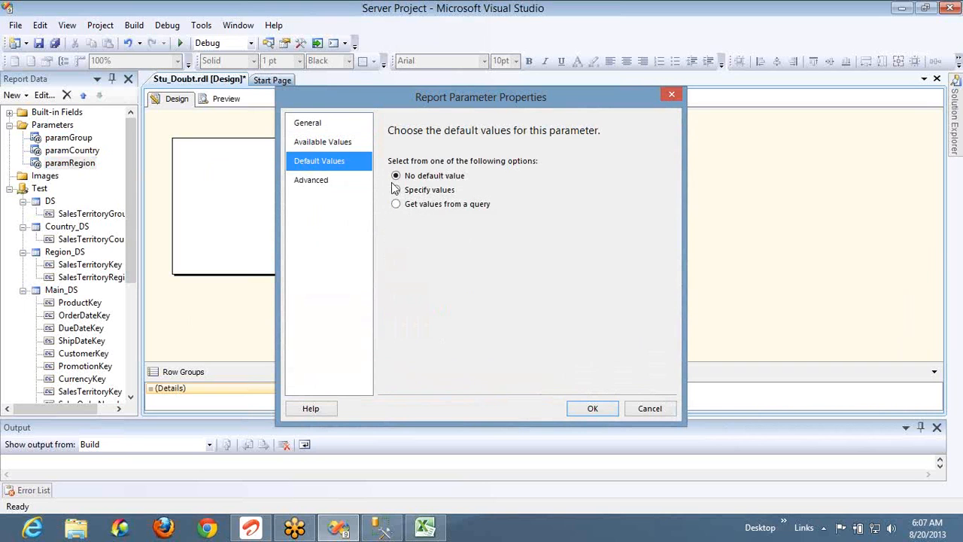
{"action": "left_click", "coordinate": [448, 209]}
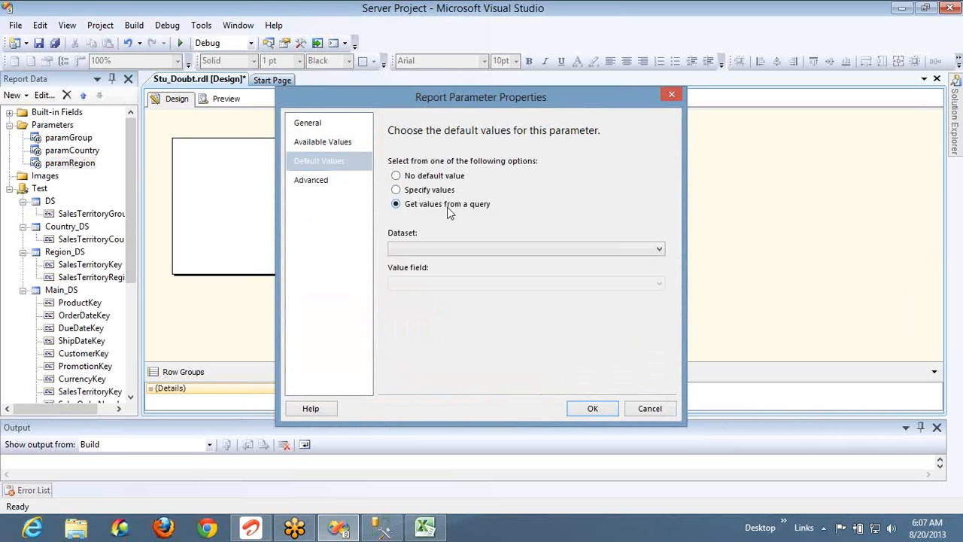
{"action": "left_click", "coordinate": [464, 252]}
{"action": "left_click", "coordinate": [445, 283]}
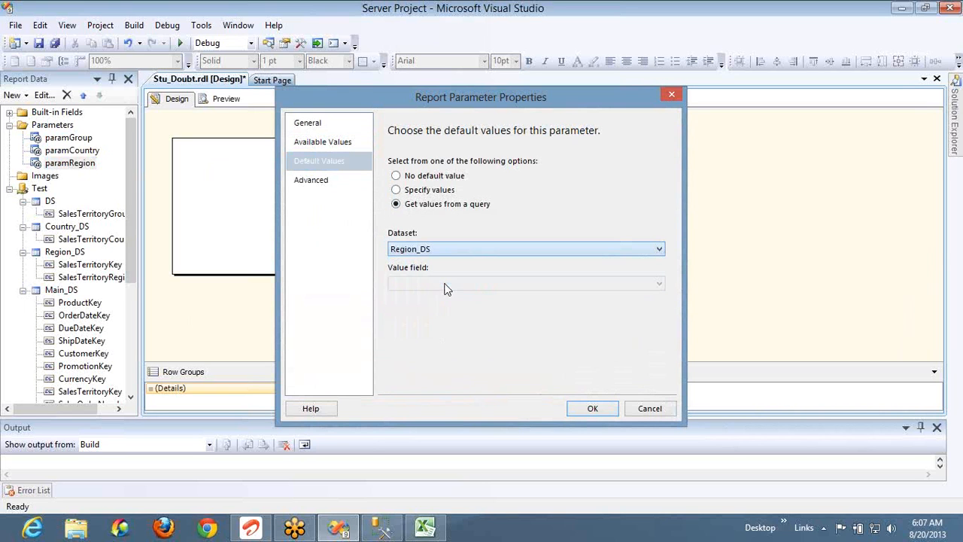
{"action": "left_click", "coordinate": [451, 288]}
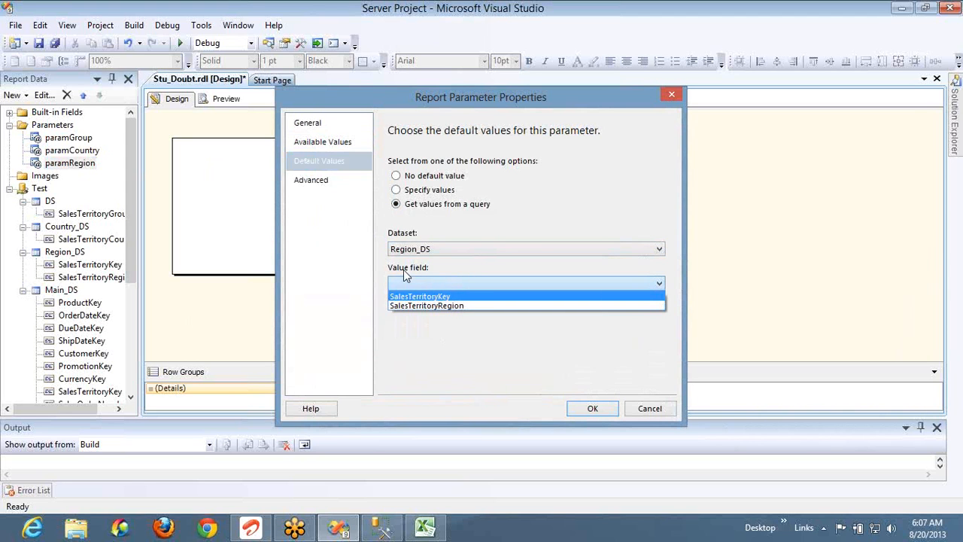
{"action": "left_click", "coordinate": [431, 298]}
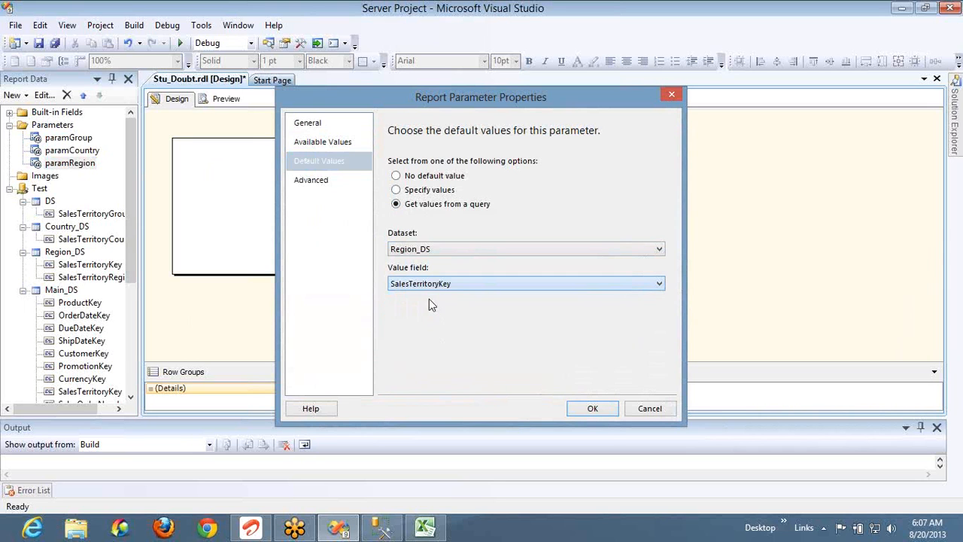
{"action": "left_click", "coordinate": [593, 408]}
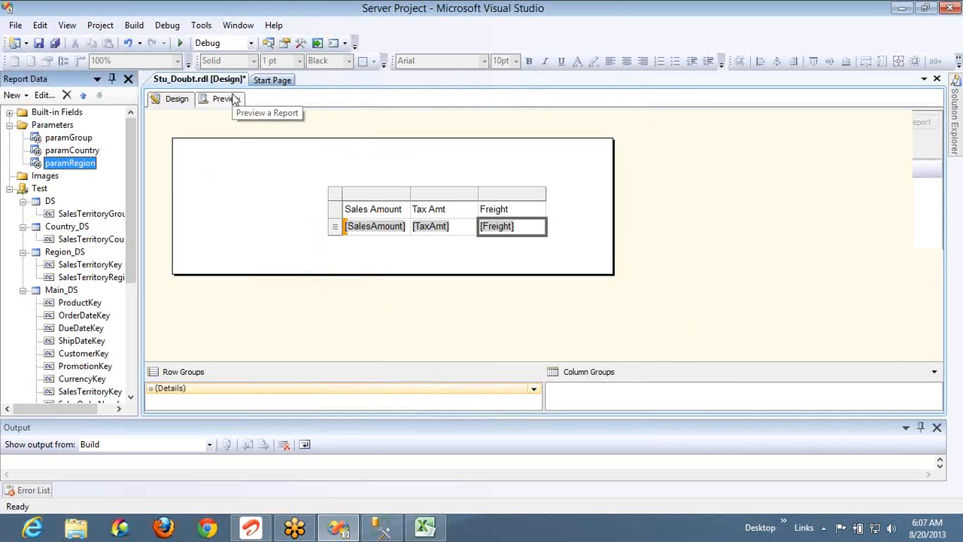
Preview the report with default parameters, confirm the last page is 1402, and rerun it
{"action": "left_click", "coordinate": [223, 98]}
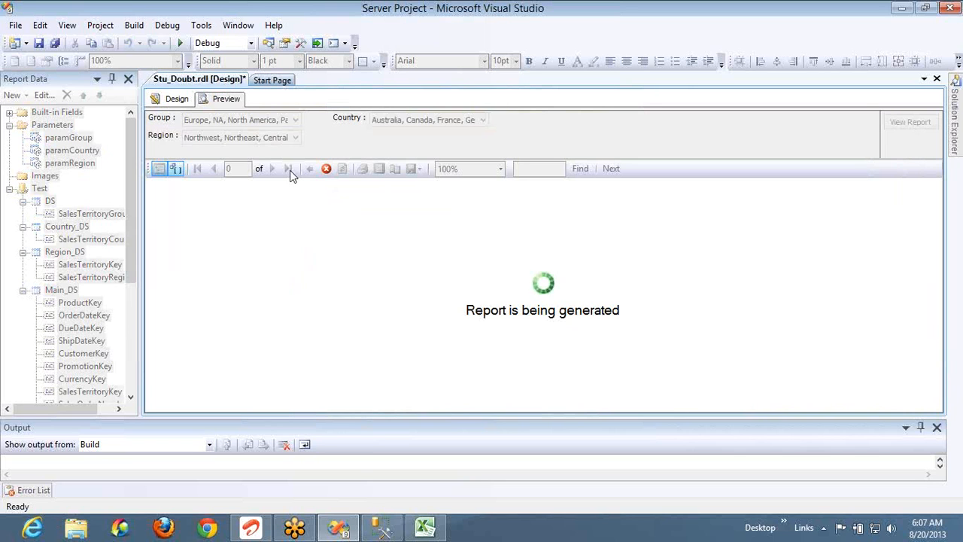
{"action": "left_click", "coordinate": [69, 289]}
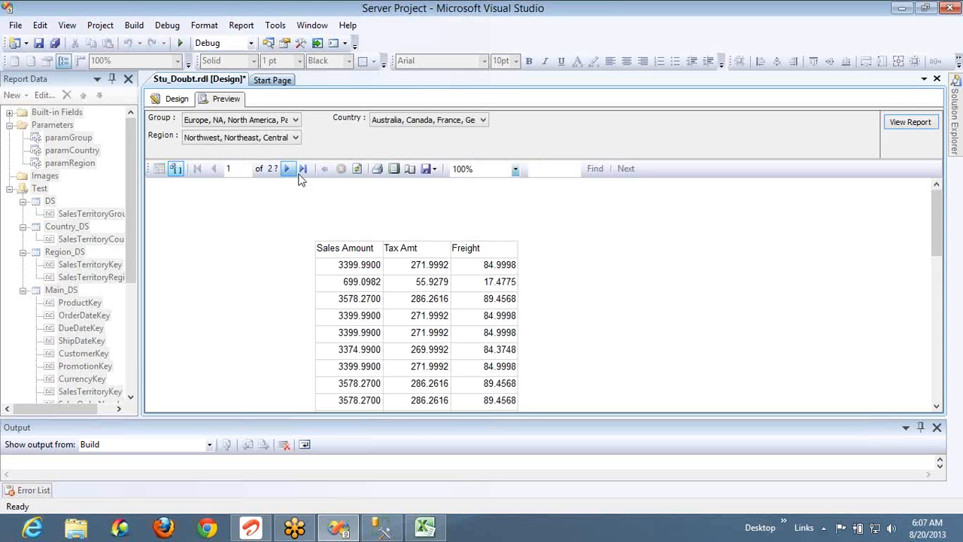
{"action": "left_click", "coordinate": [303, 168]}
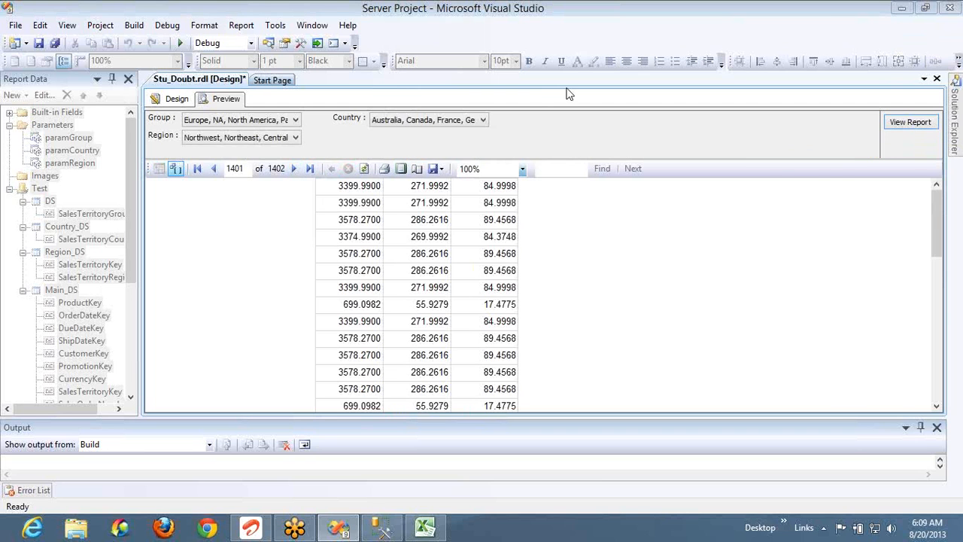
{"action": "left_click", "coordinate": [758, 36]}
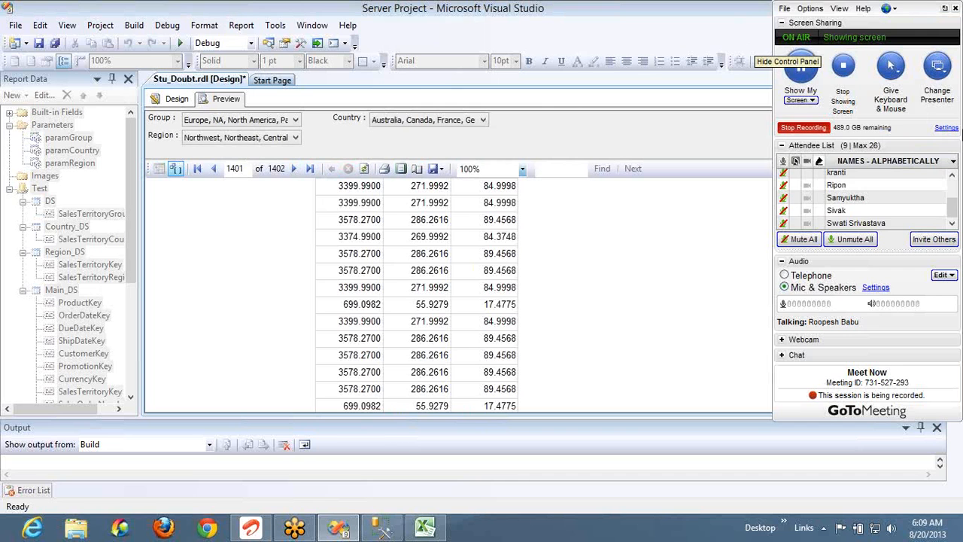
{"action": "left_click", "coordinate": [919, 122]}
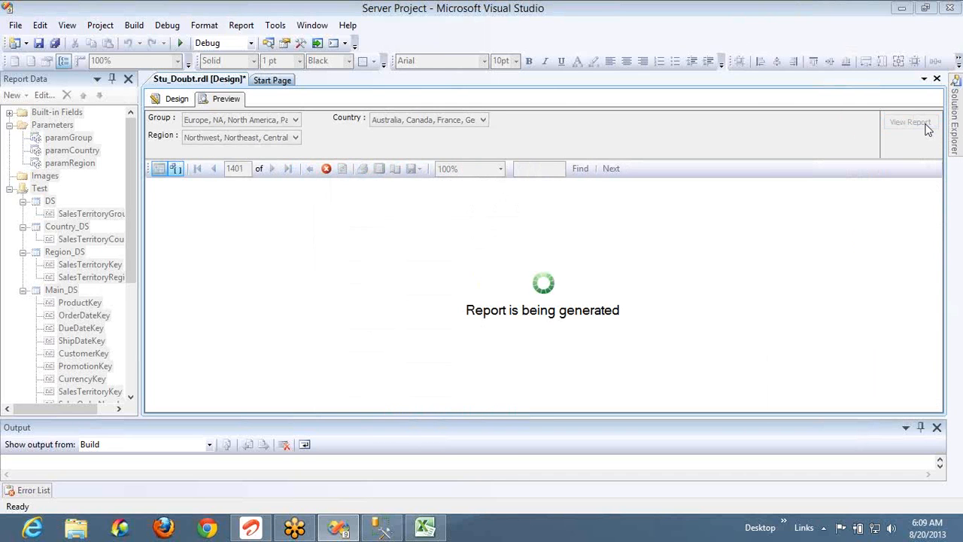
Leave the preview and return to the Sales Amount, Tax Amt and Freight table layout
{"action": "left_click", "coordinate": [309, 27]}
{"action": "left_click", "coordinate": [570, 170]}
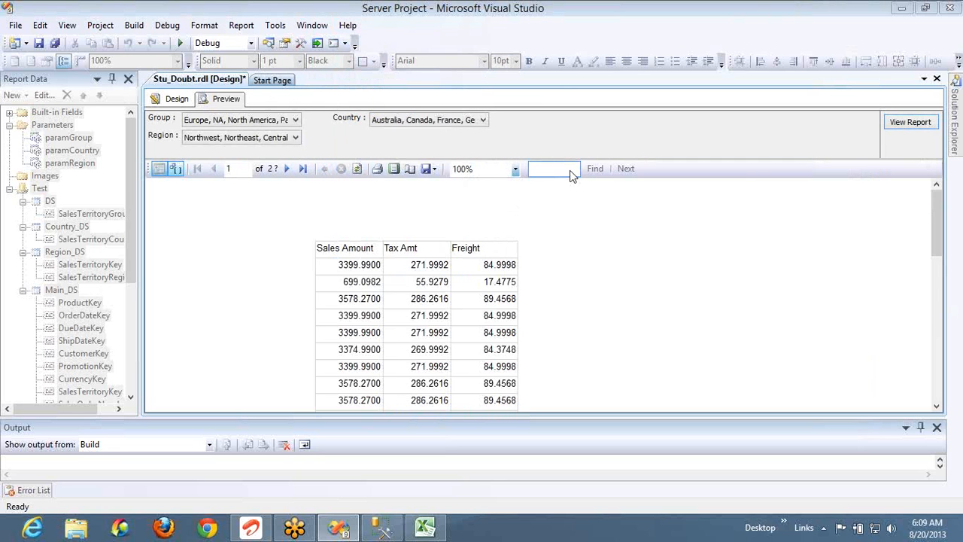
{"action": "right_click", "coordinate": [570, 170]}
{"action": "left_click", "coordinate": [530, 190]}
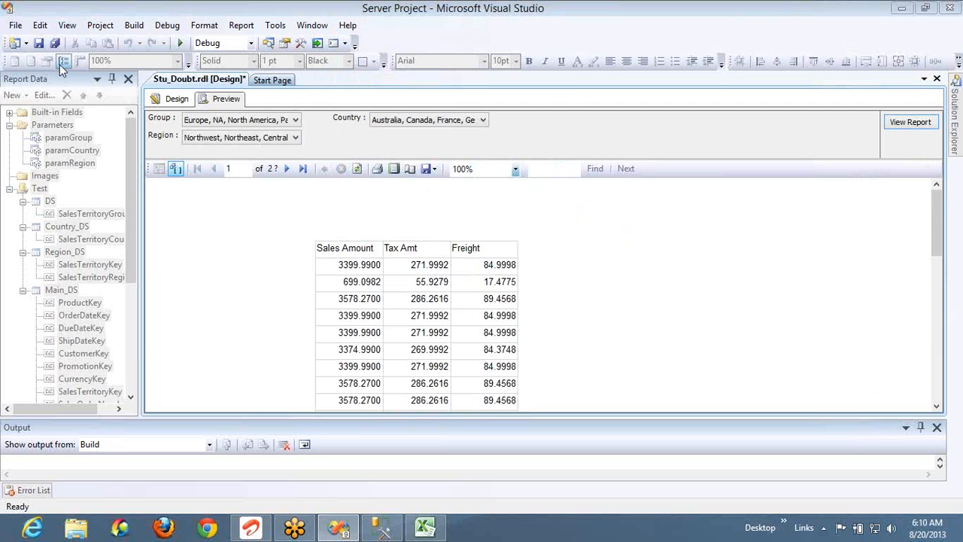
{"action": "left_click", "coordinate": [177, 99]}
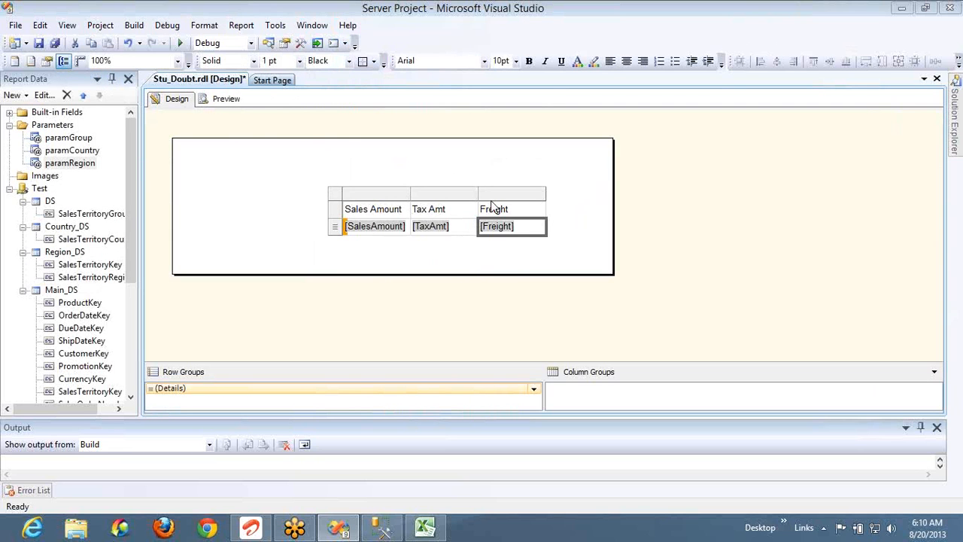
Insert a CurrencyKey column left of Freight and preview the report with it
{"action": "right_click", "coordinate": [527, 193]}
{"action": "mouse_move", "coordinate": [561, 203]}
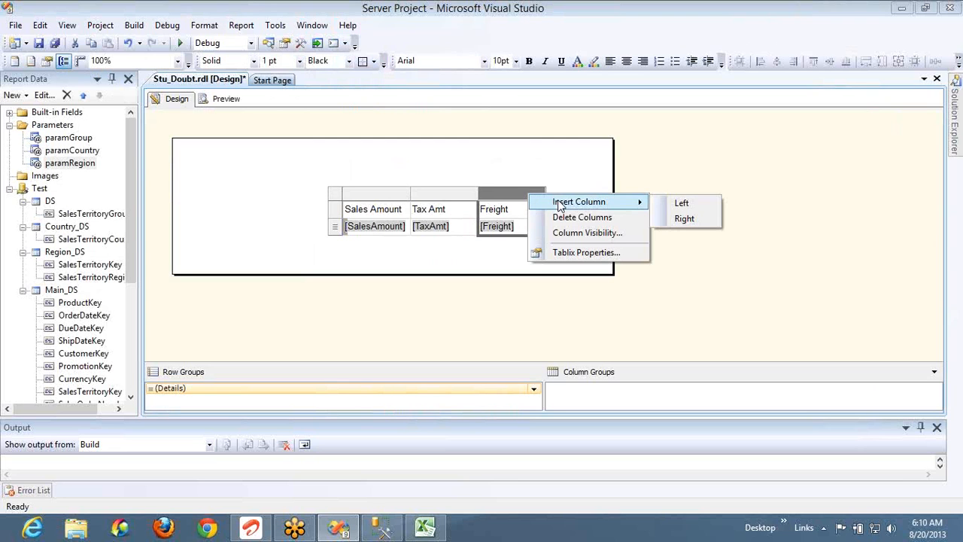
{"action": "left_click", "coordinate": [679, 203]}
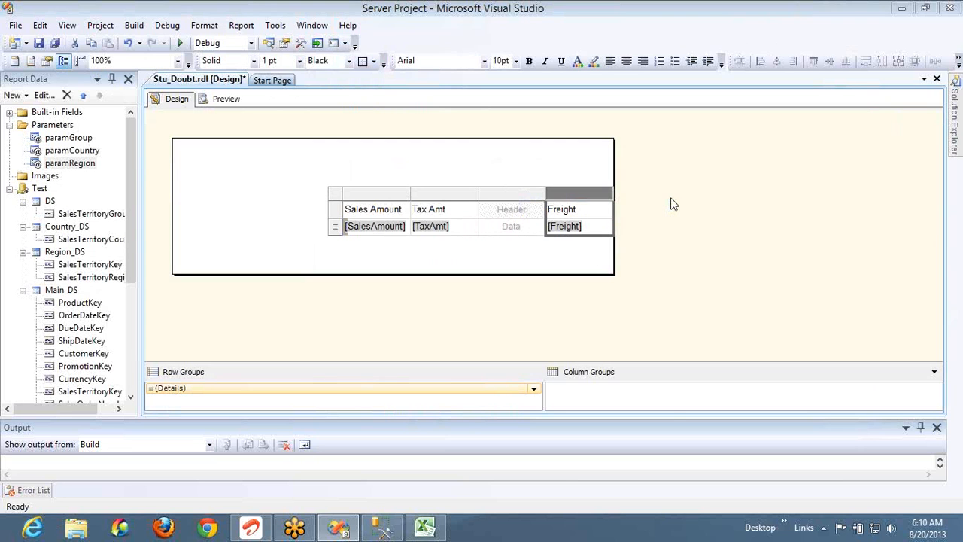
{"action": "left_click", "coordinate": [540, 226]}
{"action": "left_click", "coordinate": [566, 256]}
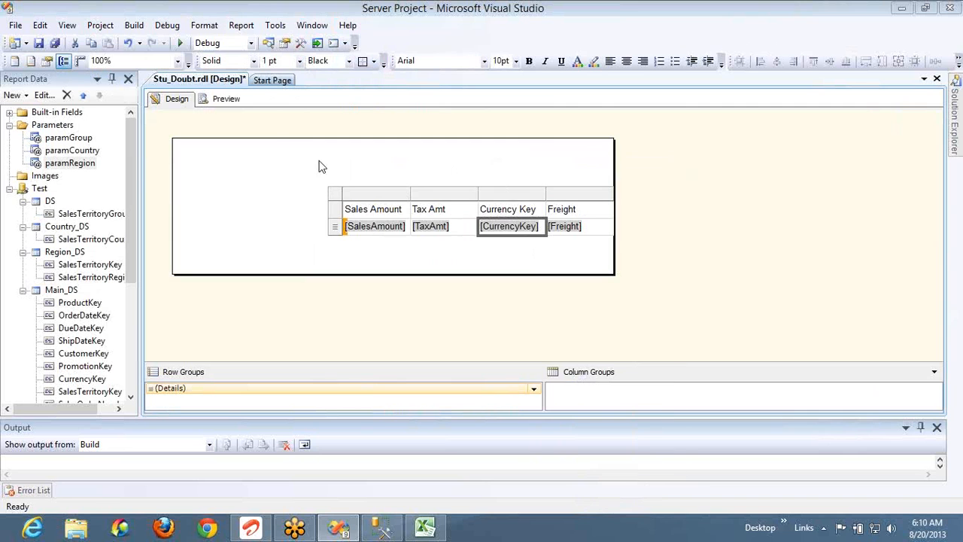
{"action": "left_click", "coordinate": [228, 100]}
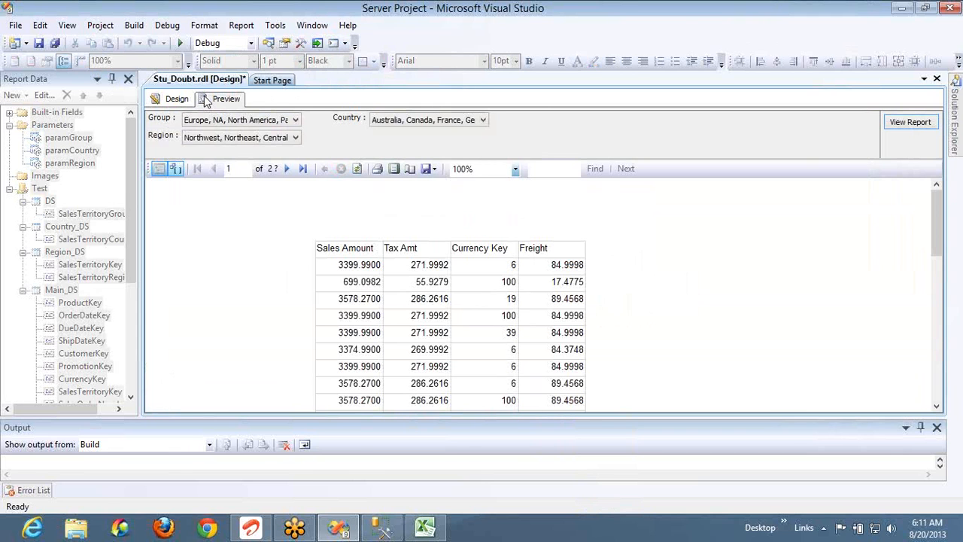
Back in Management Studio, write and run a select 'A' test query
{"action": "key", "text": "alt+Tab"}
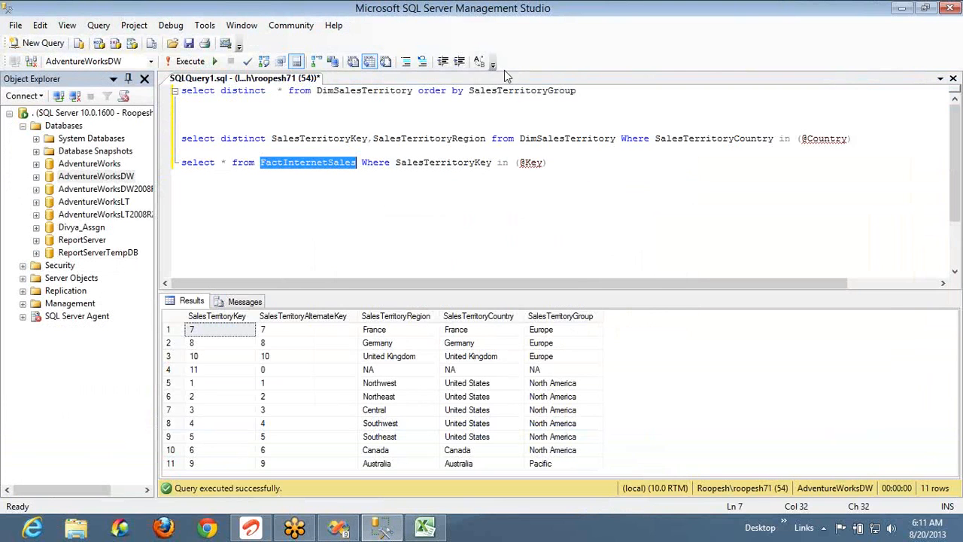
{"action": "left_click", "coordinate": [358, 163]}
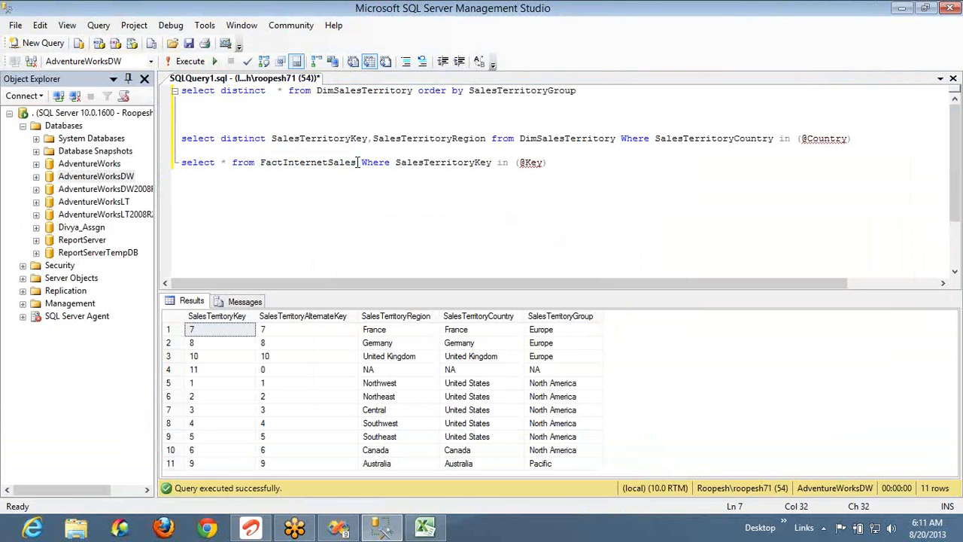
{"action": "key", "text": "shift+Home"}
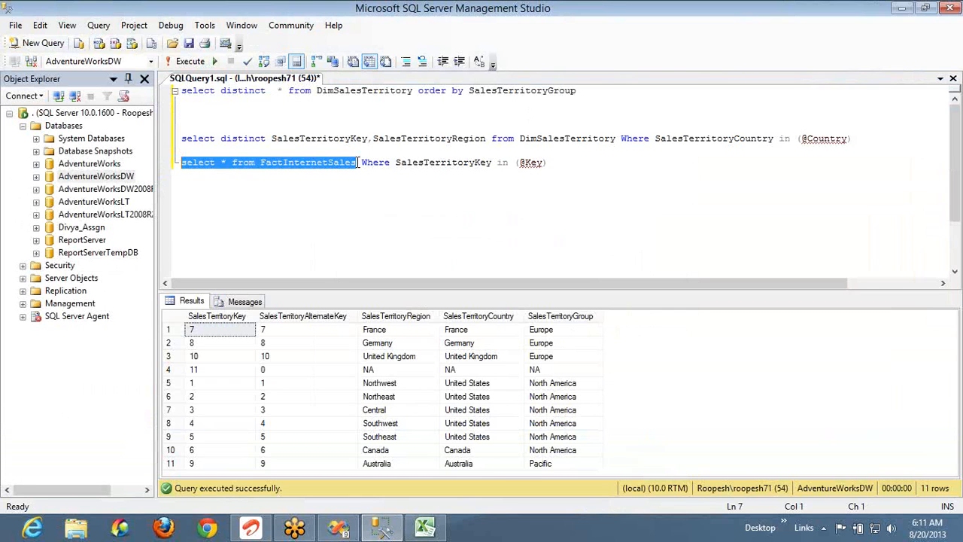
{"action": "double_click", "coordinate": [191, 162]}
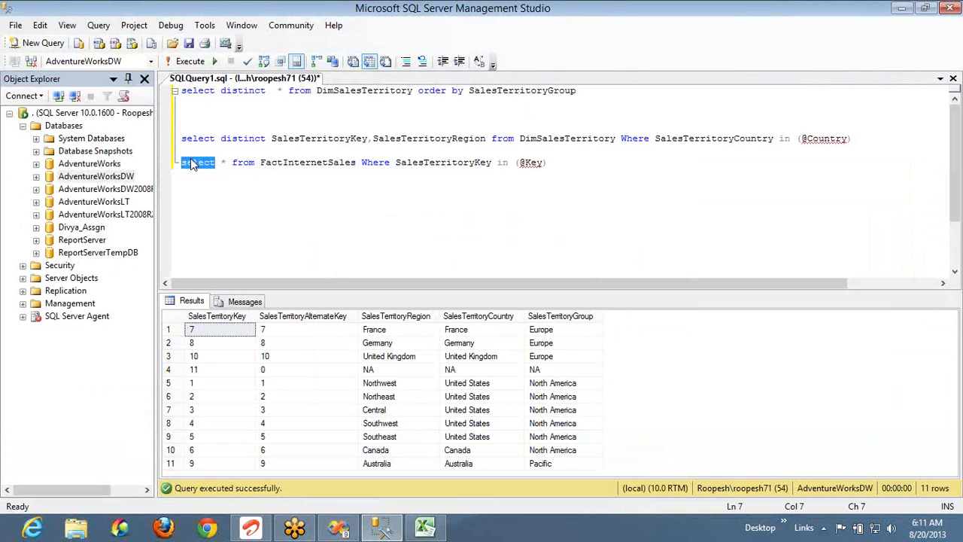
{"action": "key", "text": "Left"}
{"action": "key", "text": "Down"}
{"action": "key", "text": "Return"}
{"action": "key", "text": "Return"}
{"action": "type", "text": "select 'A'"}
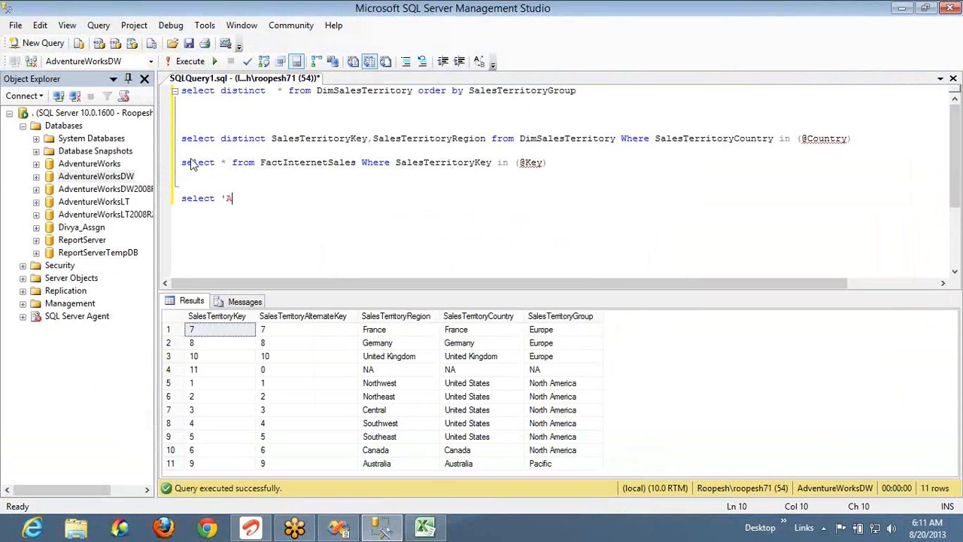
{"action": "key", "text": "shift+Home"}
{"action": "key", "text": "F5"}
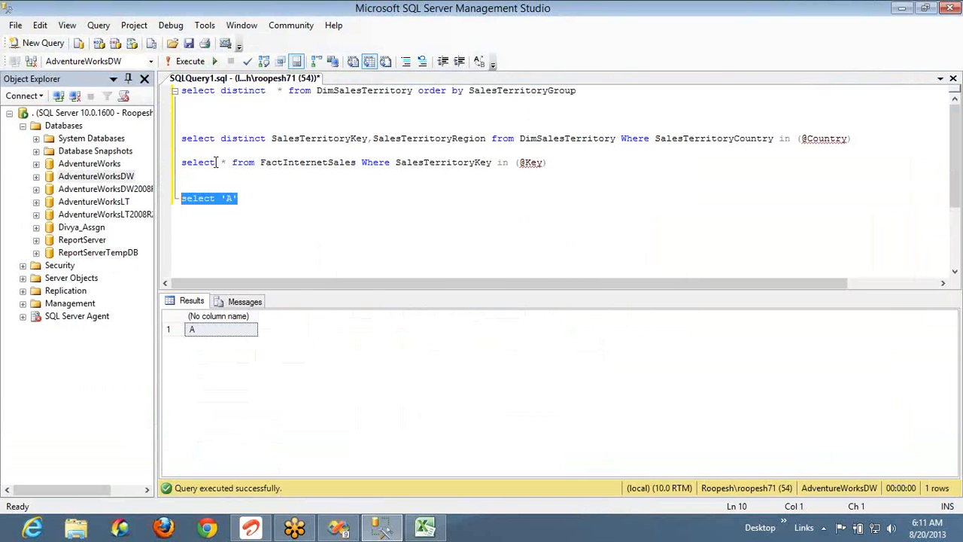
Select and run the FactInternetSales query line
{"action": "mouse_move", "coordinate": [224, 162]}
{"action": "left_click_drag", "start_coordinate": [223, 163], "coordinate": [358, 162]}
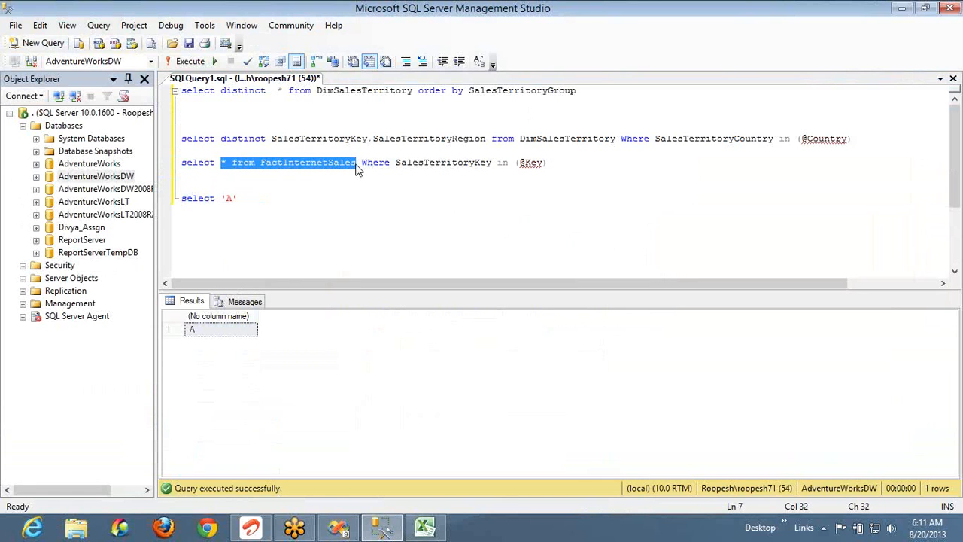
{"action": "left_click", "coordinate": [357, 162]}
{"action": "key", "text": "shift+Home"}
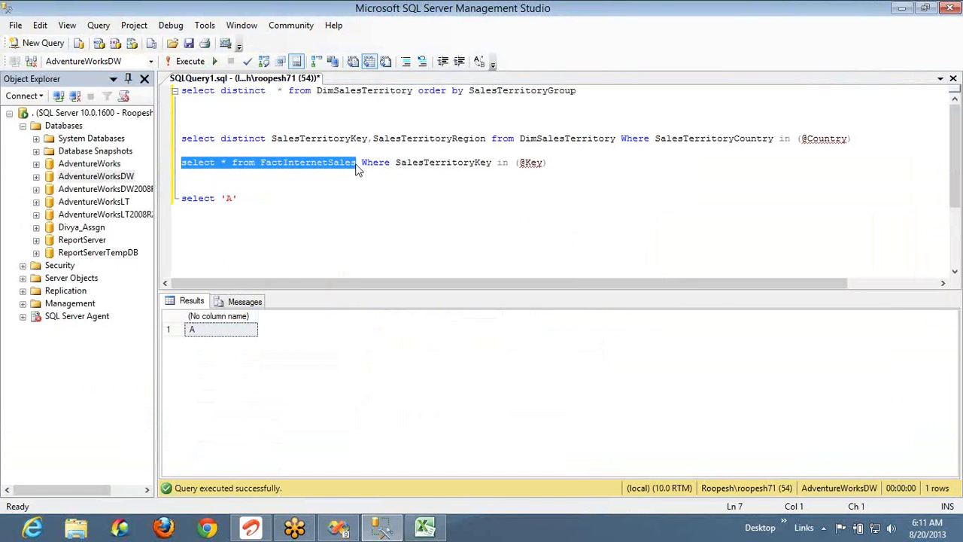
{"action": "key", "text": "F5"}
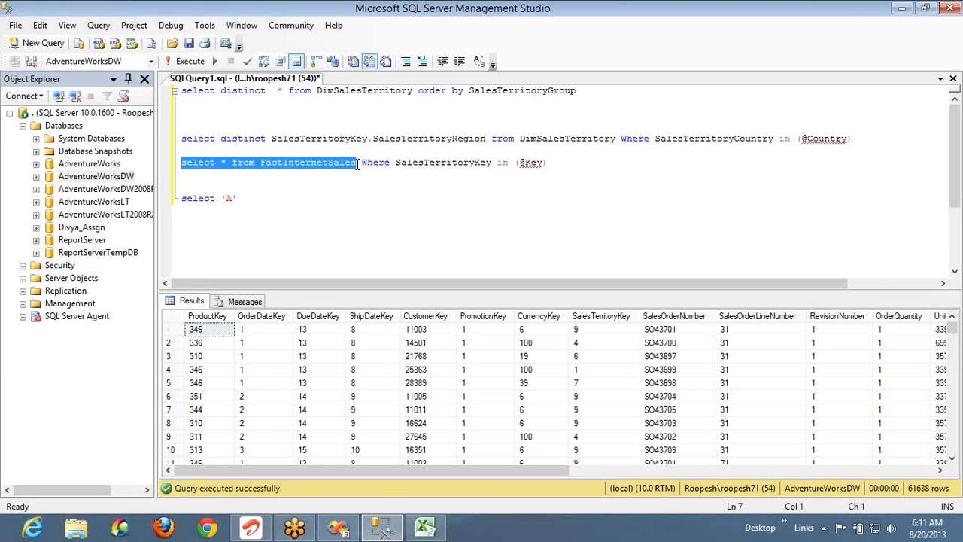
{"action": "left_click", "coordinate": [357, 165]}
{"action": "key", "text": "shift+End"}
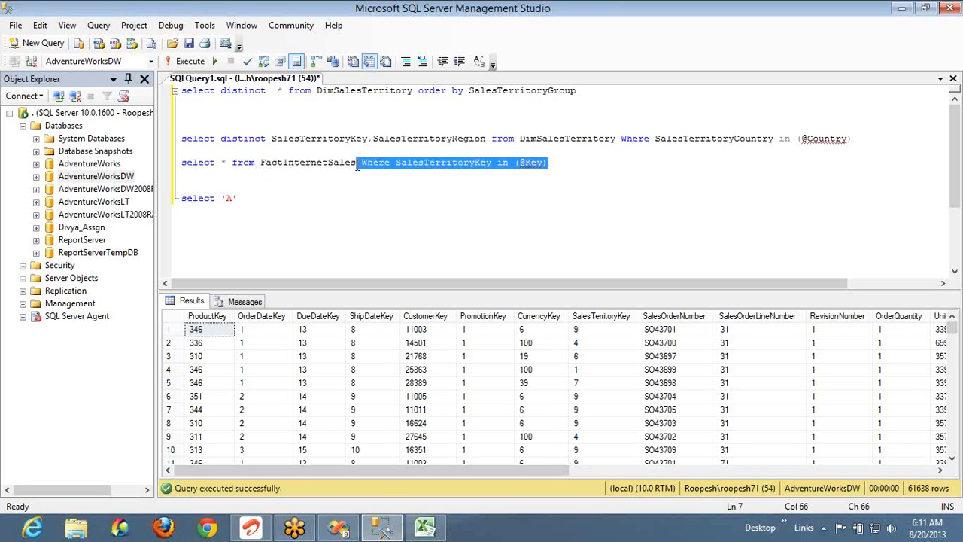
{"action": "key", "text": "Delete"}
{"action": "key", "text": "shift+Home"}
{"action": "key", "text": "ctrl+c"}
{"action": "key", "text": "End"}
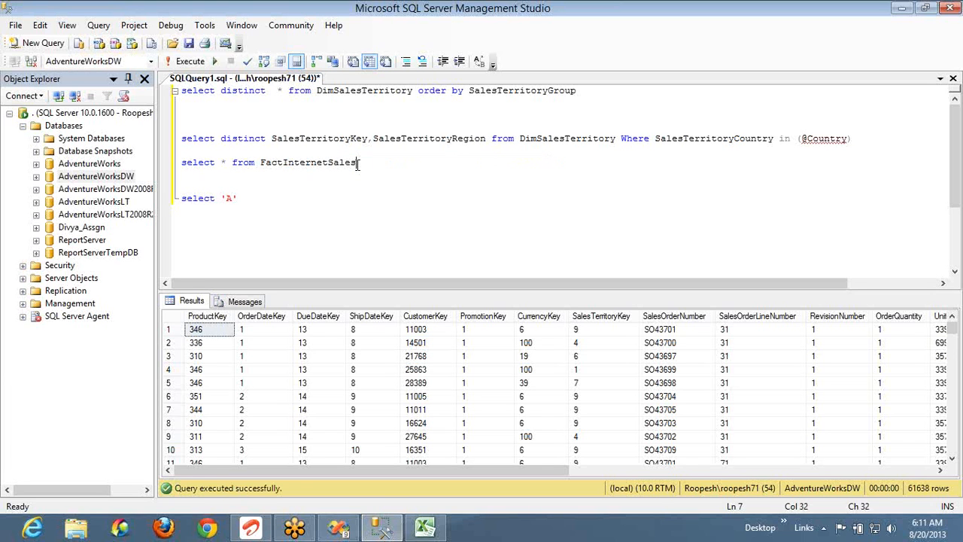
{"action": "key", "text": "Return"}
{"action": "type", "text": "union all"}
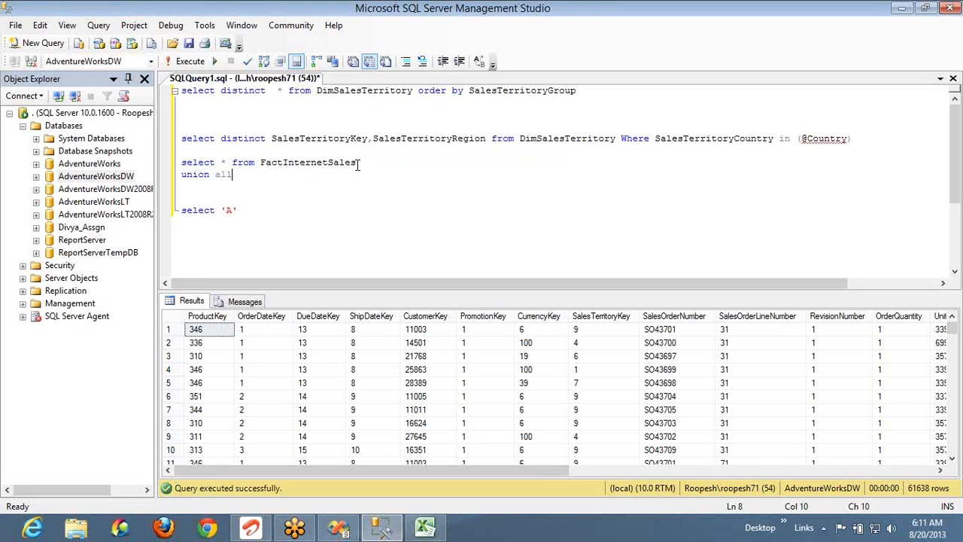
{"action": "key", "text": "Return"}
{"action": "key", "text": "ctrl+v"}
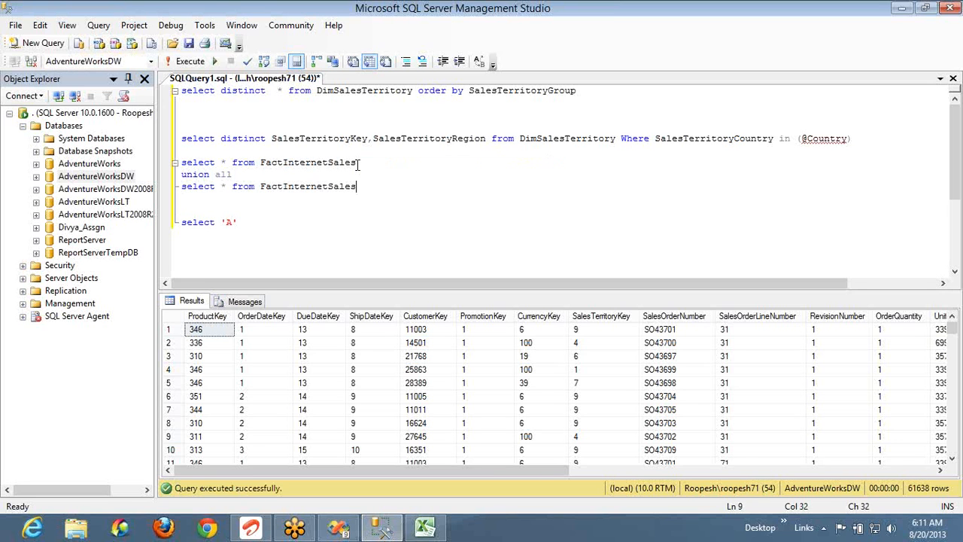
{"action": "key", "text": "shift+Home"}
{"action": "key", "text": "shift+Up"}
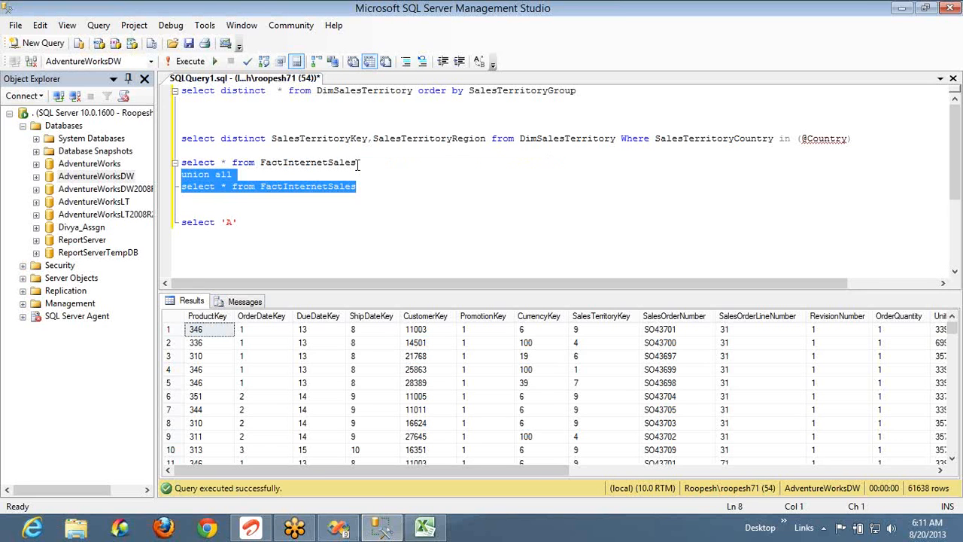
{"action": "key", "text": "ctrl+c"}
Paste the union all FactInternetSales pair repeatedly to stack many queries
{"action": "key", "text": "Right"}
{"action": "key", "text": "Return"}
{"action": "key", "text": "ctrl+v"}
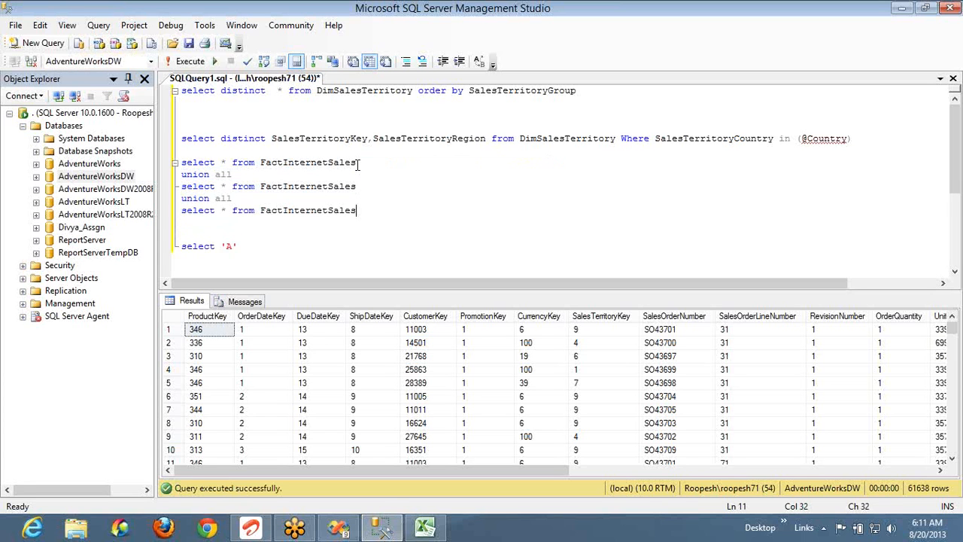
{"action": "key", "text": "Return"}
{"action": "key", "text": "ctrl+v"}
{"action": "key", "text": "Return"}
{"action": "key", "text": "ctrl+v"}
{"action": "key", "text": "Return"}
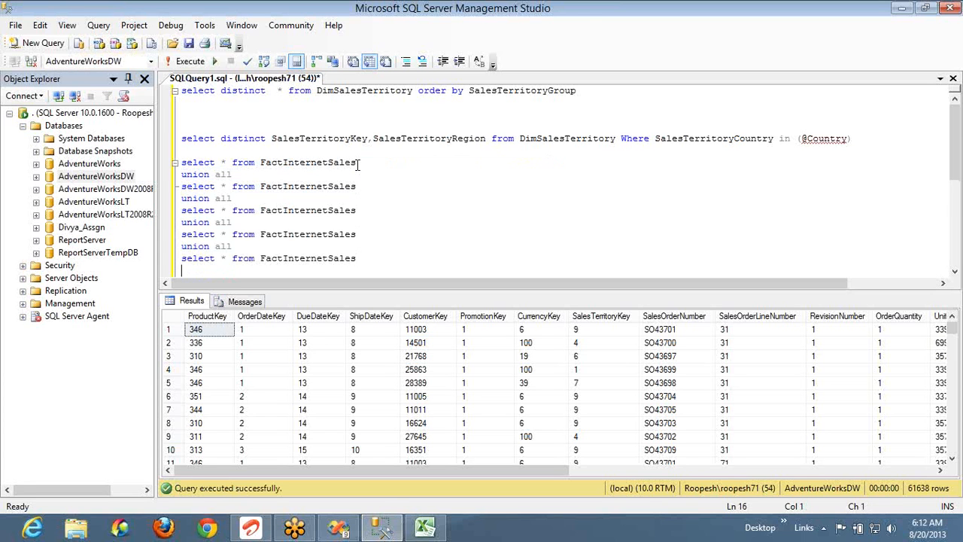
{"action": "key", "text": "ctrl+v"}
{"action": "key", "text": "Return"}
{"action": "key", "text": "ctrl+v"}
{"action": "key", "text": "Return"}
{"action": "key", "text": "ctrl+v"}
{"action": "key", "text": "Return"}
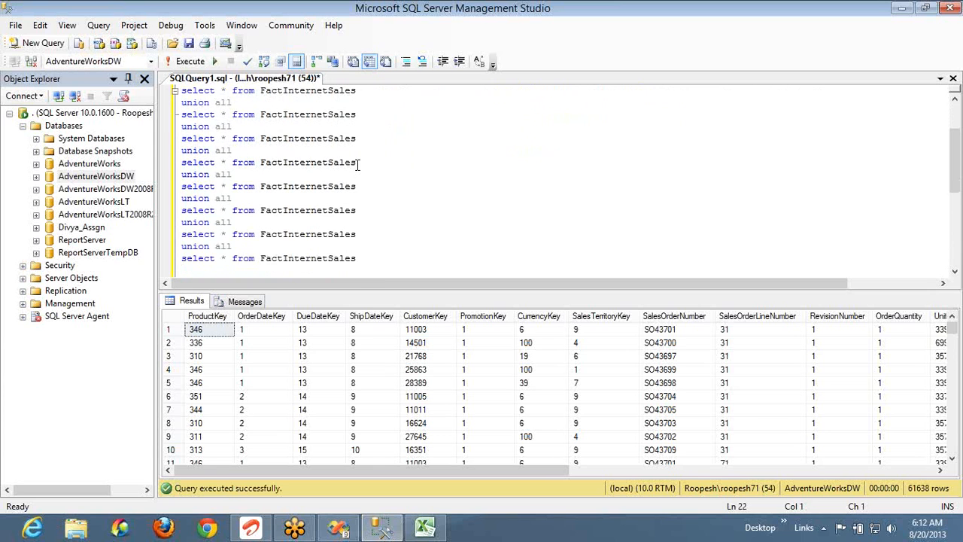
{"action": "key", "text": "ctrl+v"}
{"action": "key", "text": "Return"}
{"action": "key", "text": "ctrl+v"}
{"action": "key", "text": "ctrl+Return"}
{"action": "key", "text": "ctrl+v"}
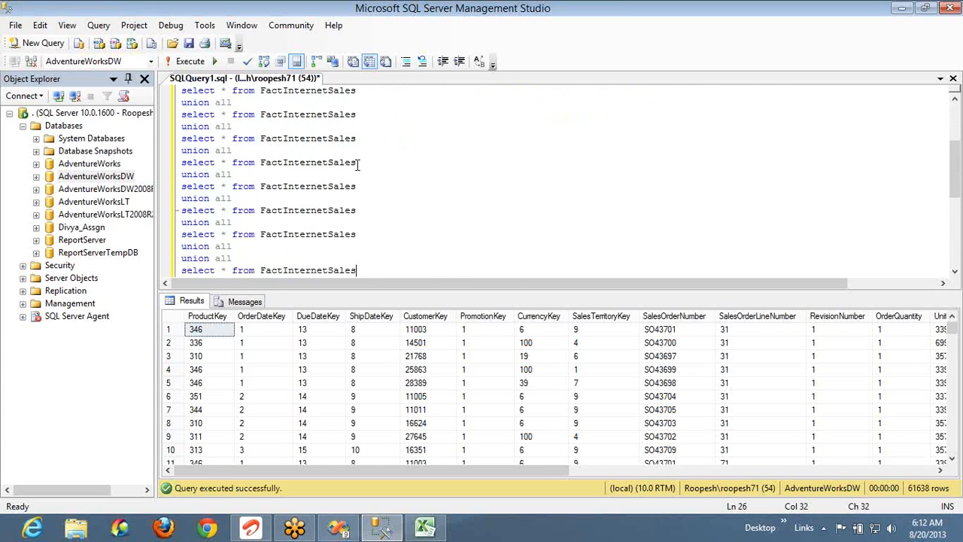
{"action": "key", "text": "Return"}
{"action": "key", "text": "ctrl+v"}
{"action": "key", "text": "Return"}
{"action": "key", "text": "ctrl+v"}
{"action": "key", "text": "Return"}
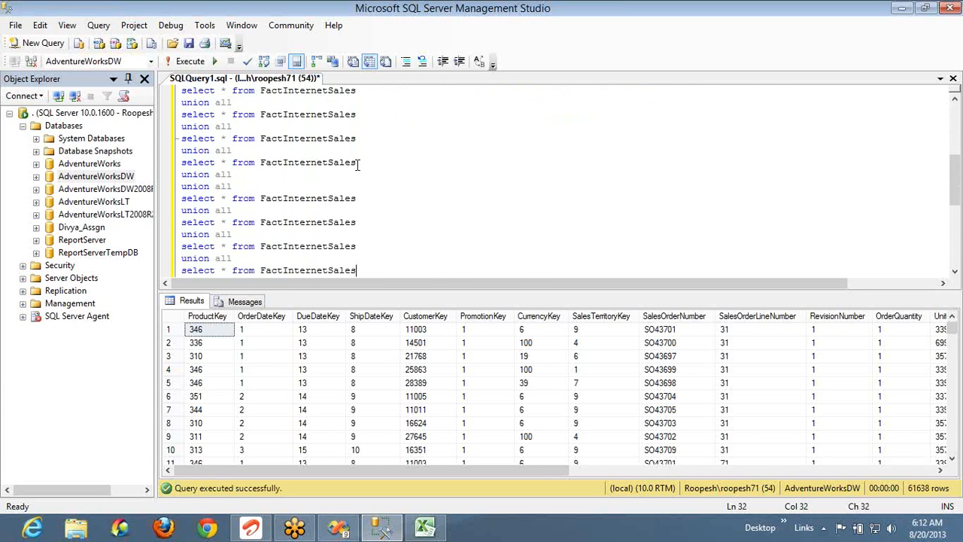
{"action": "key", "text": "ctrl+v"}
Remove a doubled union all line, add more pairs, then select and run the stacked query
{"action": "key", "text": "shift+Home"}
{"action": "key", "text": "shift+Up"}
{"action": "key", "text": "shift+Up"}
{"action": "key", "text": "shift+Up"}
{"action": "key", "text": "shift+Up"}
{"action": "key", "text": "shift+Up"}
{"action": "key", "text": "shift+Up"}
{"action": "key", "text": "shift+Up"}
{"action": "key", "text": "shift+Up"}
{"action": "key", "text": "shift+Up"}
{"action": "key", "text": "shift+Up"}
{"action": "key", "text": "shift+Up"}
{"action": "key", "text": "shift+Up"}
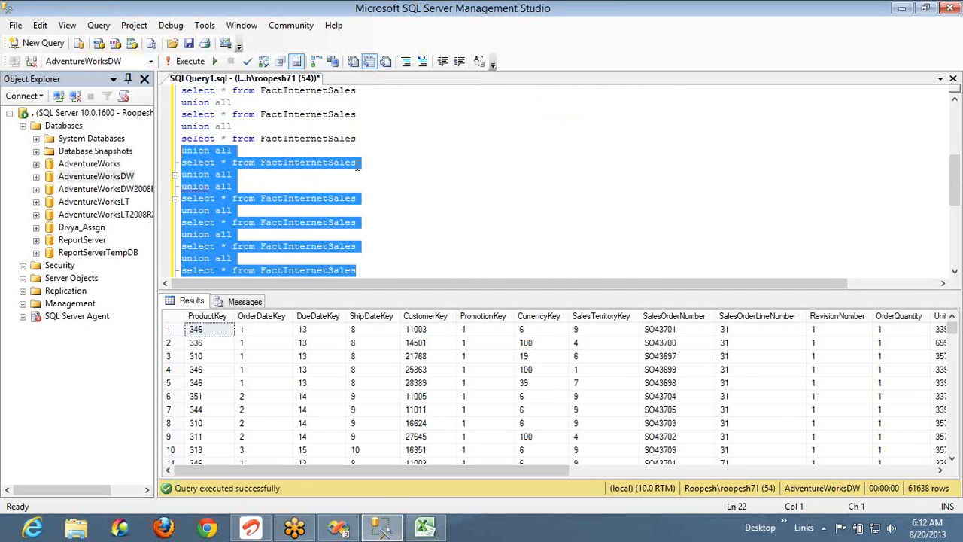
{"action": "key", "text": "shift+Down"}
{"action": "key", "text": "shift+Down"}
{"action": "key", "text": "shift+Down"}
{"action": "key", "text": "shift+Down"}
{"action": "key", "text": "shift+Down"}
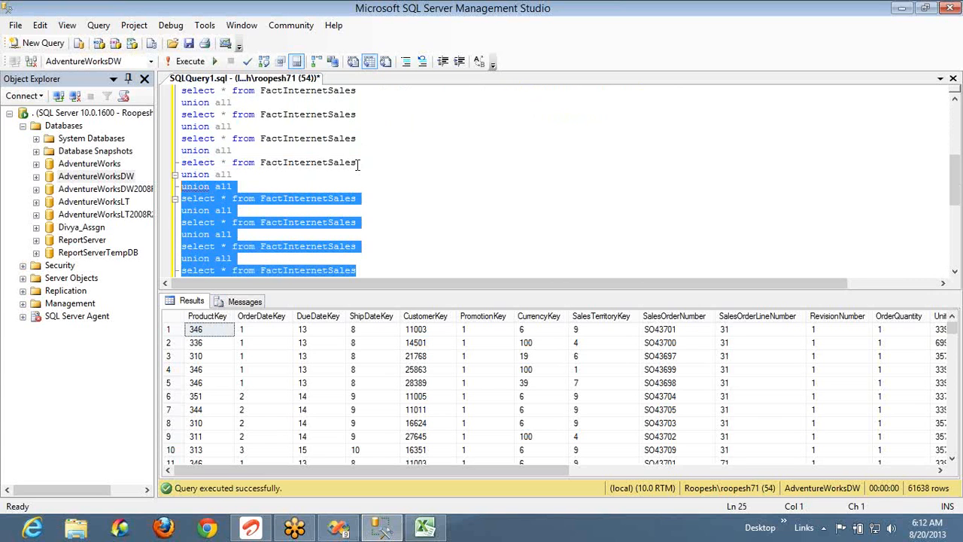
{"action": "key", "text": "Up"}
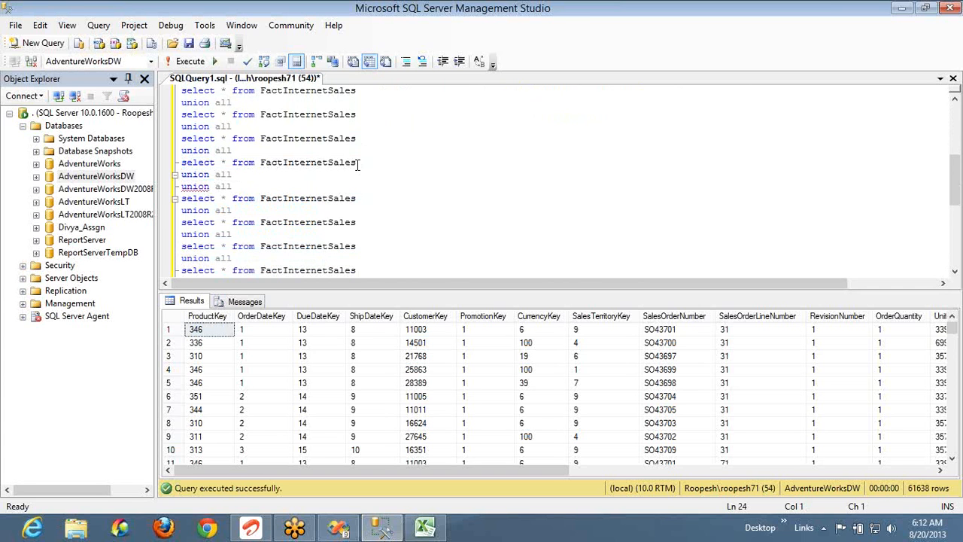
{"action": "key", "text": "shift+End"}
{"action": "key", "text": "Delete"}
{"action": "key", "text": "Delete"}
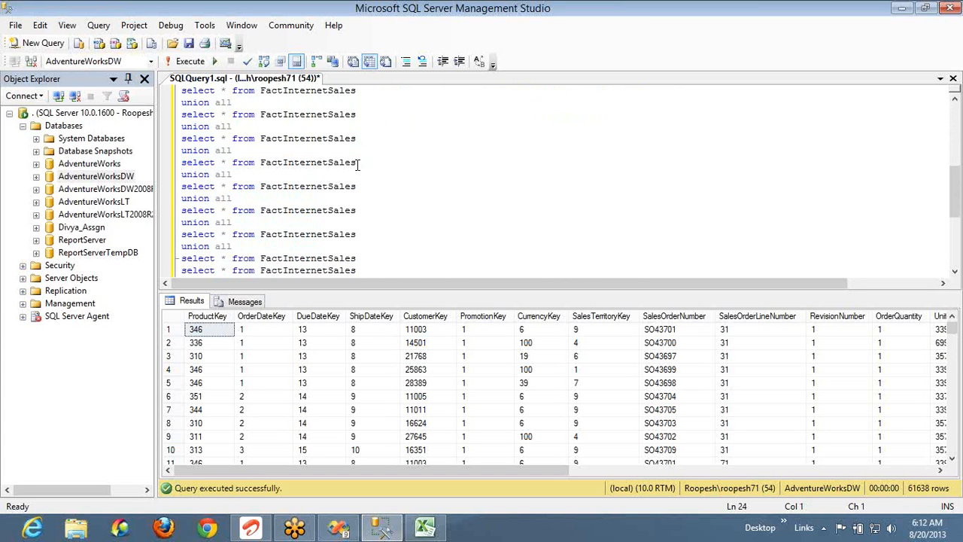
{"action": "key", "text": "Down"}
{"action": "key", "text": "Down"}
{"action": "key", "text": "Down"}
{"action": "key", "text": "Down"}
{"action": "key", "text": "Down"}
{"action": "key", "text": "Down"}
{"action": "key", "text": "Down"}
{"action": "key", "text": "Down"}
{"action": "key", "text": "Down"}
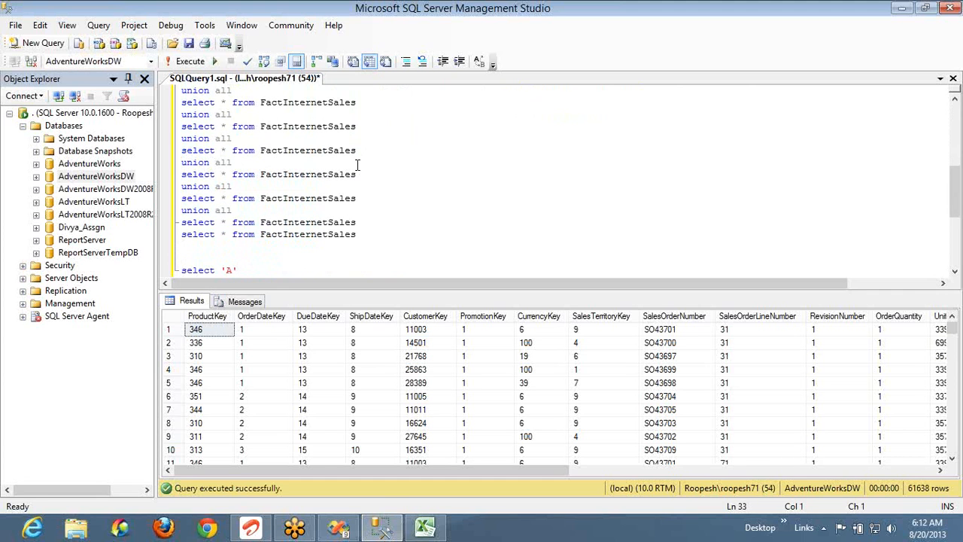
{"action": "key", "text": "ctrl+v"}
{"action": "key", "text": "Return"}
{"action": "key", "text": "ctrl+v"}
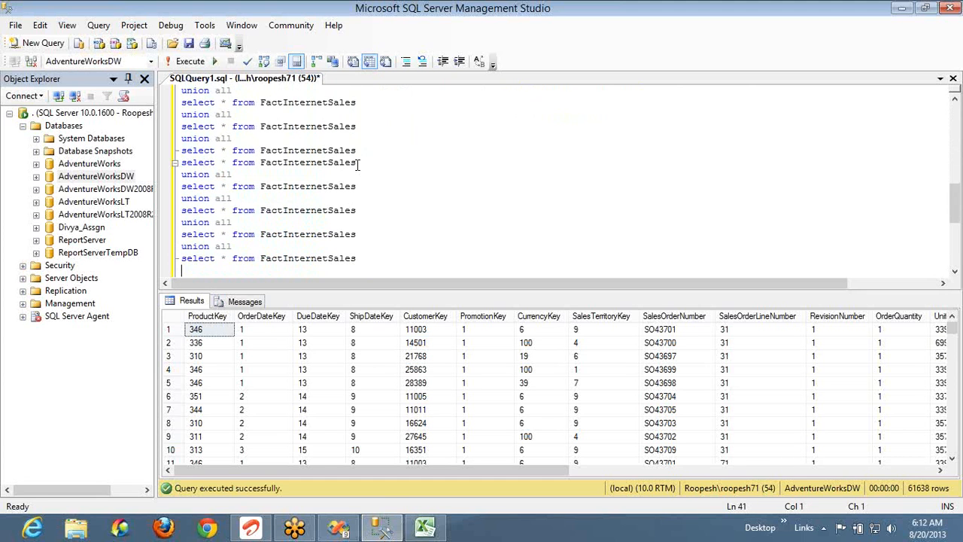
{"action": "key", "text": "shift+Home"}
{"action": "key", "text": "shift+Up"}
{"action": "key", "text": "shift+Up"}
{"action": "key", "text": "shift+Up"}
{"action": "key", "text": "shift+Up"}
{"action": "key", "text": "shift+Up"}
{"action": "key", "text": "shift+Up"}
{"action": "key", "text": "shift+Up"}
{"action": "key", "text": "shift+Up"}
{"action": "key", "text": "shift+Up"}
{"action": "key", "text": "shift+Up"}
{"action": "key", "text": "shift+Up"}
{"action": "key", "text": "shift+Up"}
{"action": "key", "text": "shift+Up"}
{"action": "key", "text": "shift+Up"}
{"action": "key", "text": "shift+Up"}
{"action": "key", "text": "shift+Up"}
{"action": "key", "text": "shift+Up"}
{"action": "key", "text": "shift+Up"}
{"action": "key", "text": "shift+Up"}
{"action": "key", "text": "shift+Up"}
{"action": "key", "text": "shift+Up"}
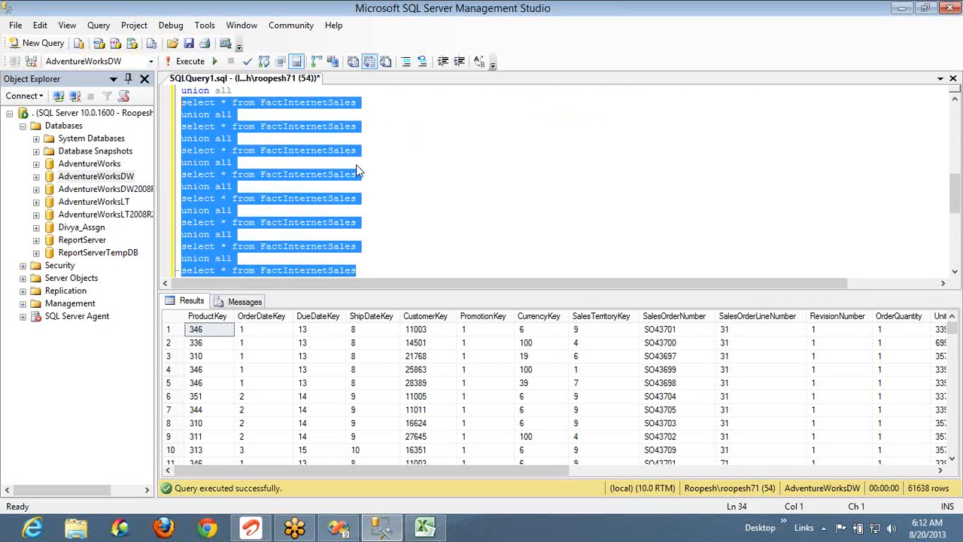
{"action": "key", "text": "shift+Up"}
{"action": "key", "text": "shift+Up"}
{"action": "key", "text": "shift+Up"}
{"action": "key", "text": "shift+Up"}
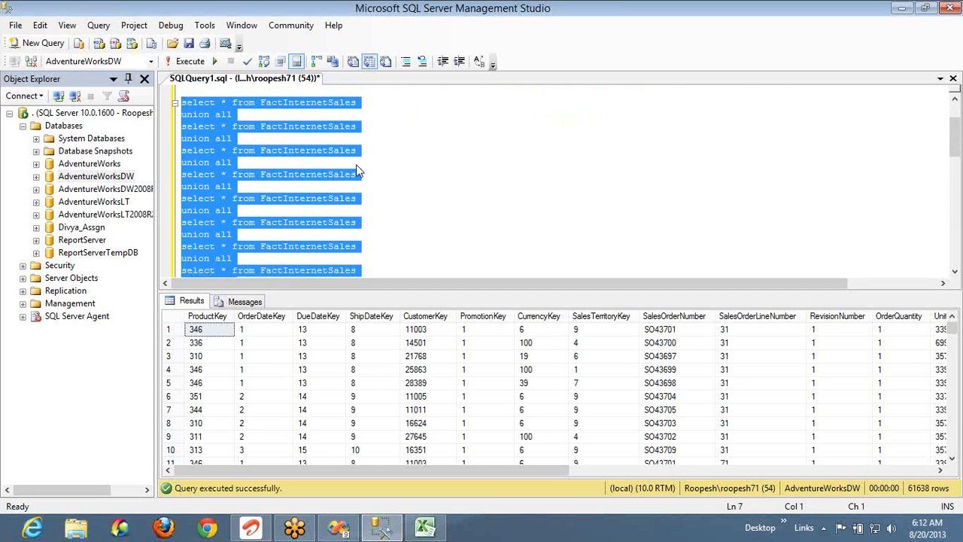
{"action": "key", "text": "shift+Down"}
{"action": "key", "text": "shift+Down"}
{"action": "key", "text": "shift+Down"}
{"action": "key", "text": "shift+Down"}
{"action": "key", "text": "shift+Down"}
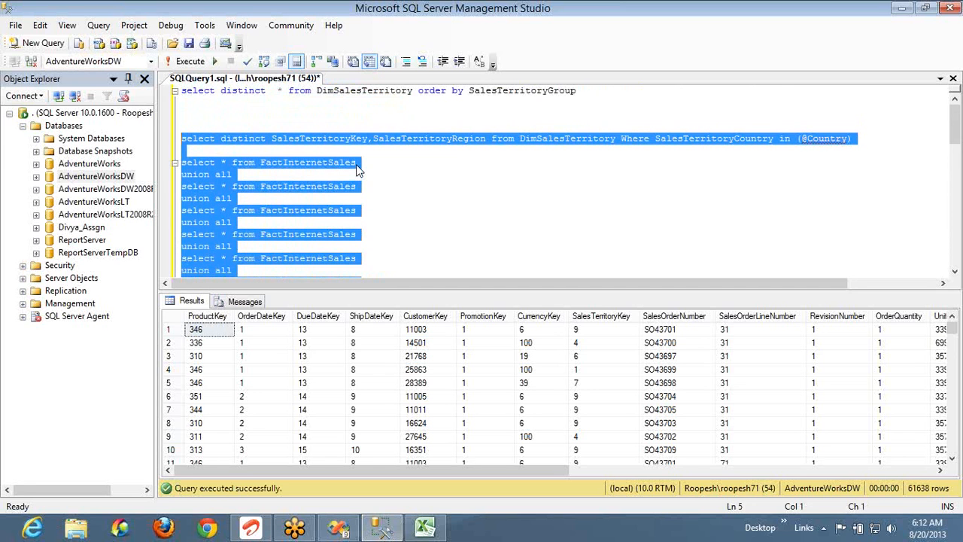
{"action": "key", "text": "F5"}
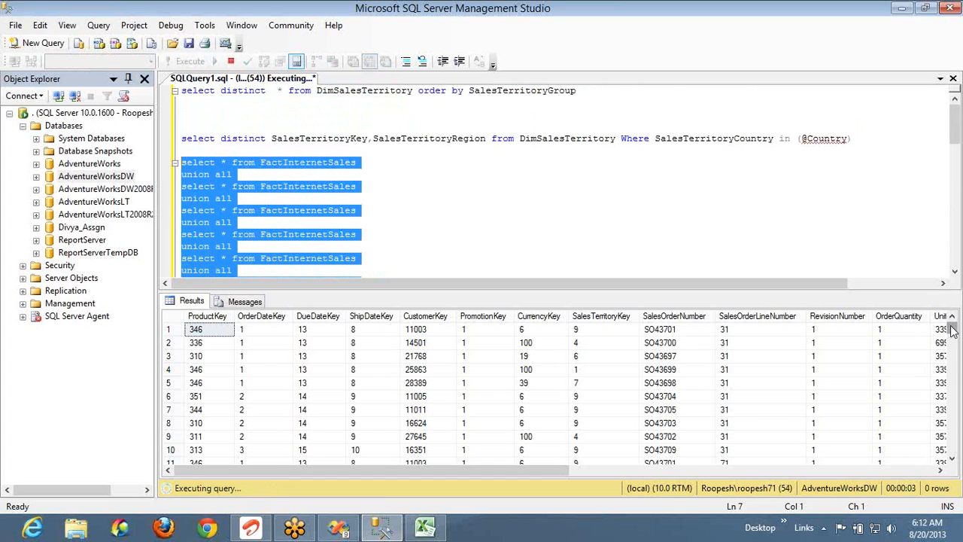
Scroll the Results grid while the union query runs to its 1,356,036 rows
{"action": "left_click_drag", "start_coordinate": [954, 331], "coordinate": [957, 458]}
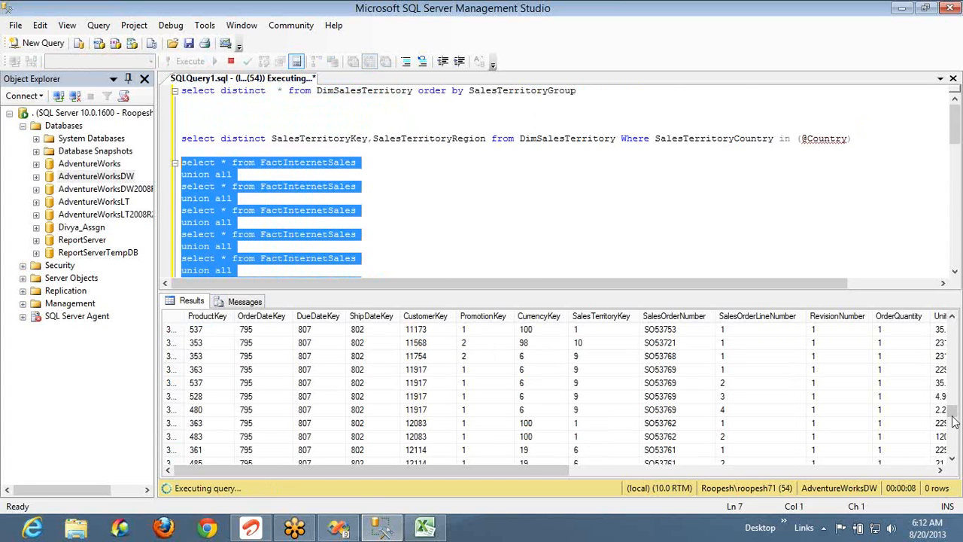
{"action": "left_click", "coordinate": [953, 444]}
{"action": "left_click", "coordinate": [953, 444]}
{"action": "left_click", "coordinate": [954, 444]}
{"action": "left_click", "coordinate": [953, 445]}
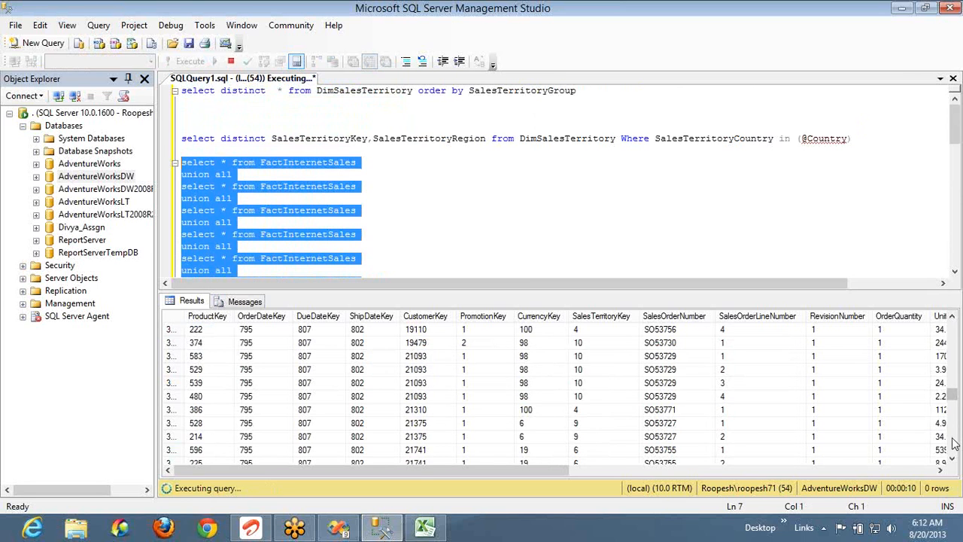
{"action": "left_click", "coordinate": [953, 444]}
{"action": "left_click", "coordinate": [953, 444]}
{"action": "left_click", "coordinate": [953, 444]}
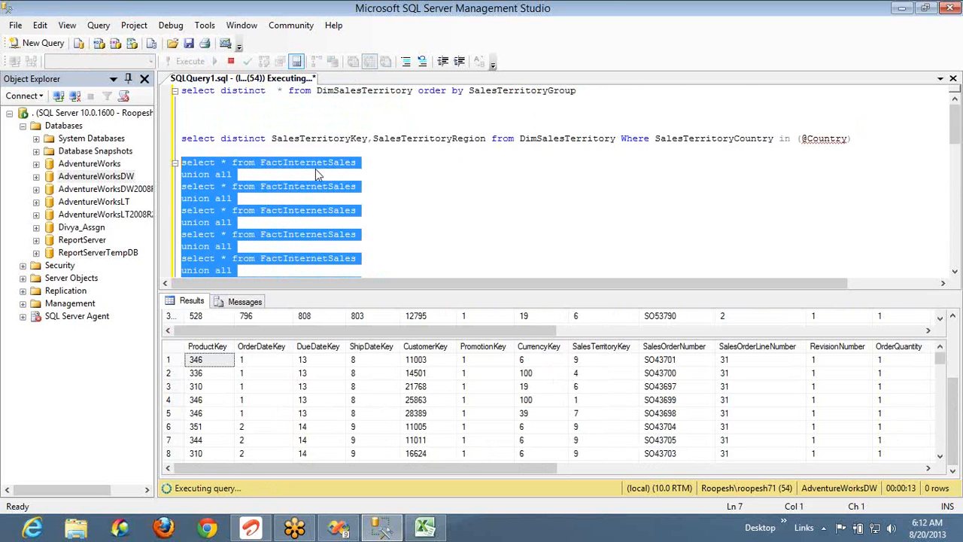
{"action": "left_click", "coordinate": [251, 139]}
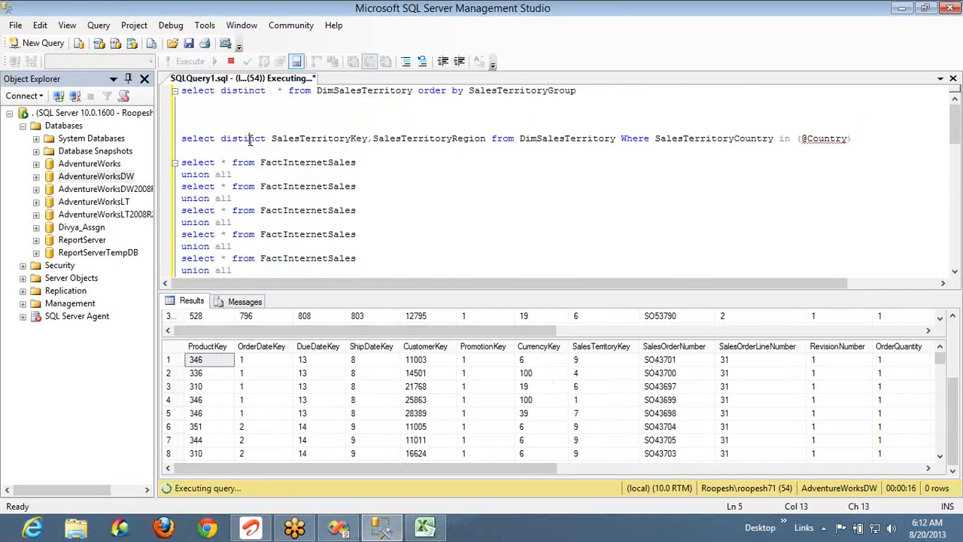
{"action": "key", "text": "ctrl+Right"}
{"action": "key", "text": "ctrl+Right"}
{"action": "key", "text": "ctrl+Right"}
{"action": "key", "text": "ctrl+Right"}
{"action": "key", "text": "ctrl+Right"}
{"action": "key", "text": "ctrl+Right"}
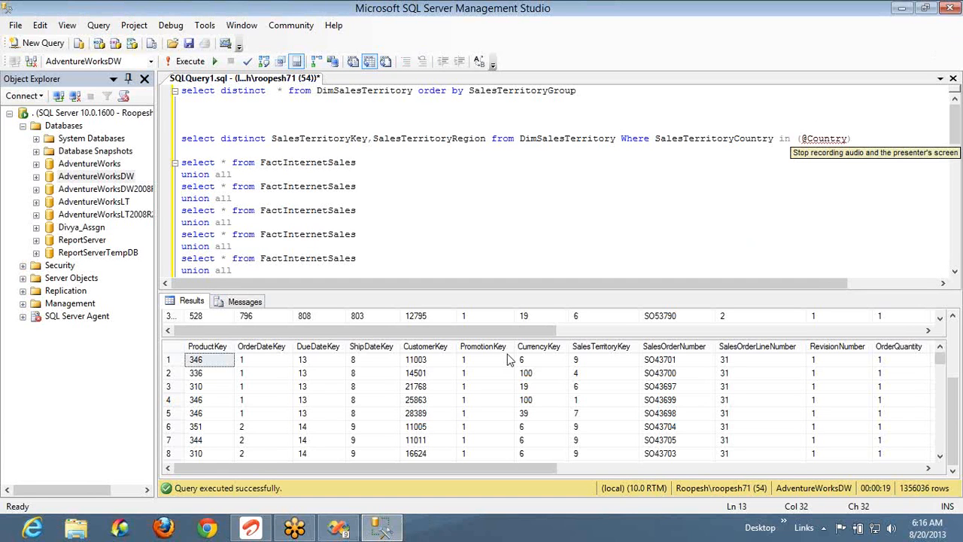
Back in the report's Design view, nudge the Sales table up and left to the body's top-left corner
{"action": "left_click", "coordinate": [339, 528]}
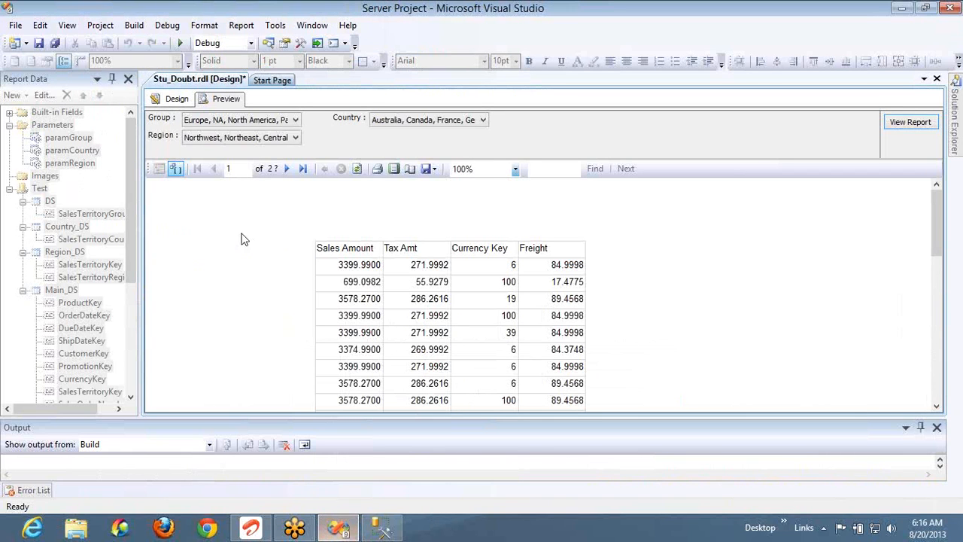
{"action": "left_click", "coordinate": [178, 104]}
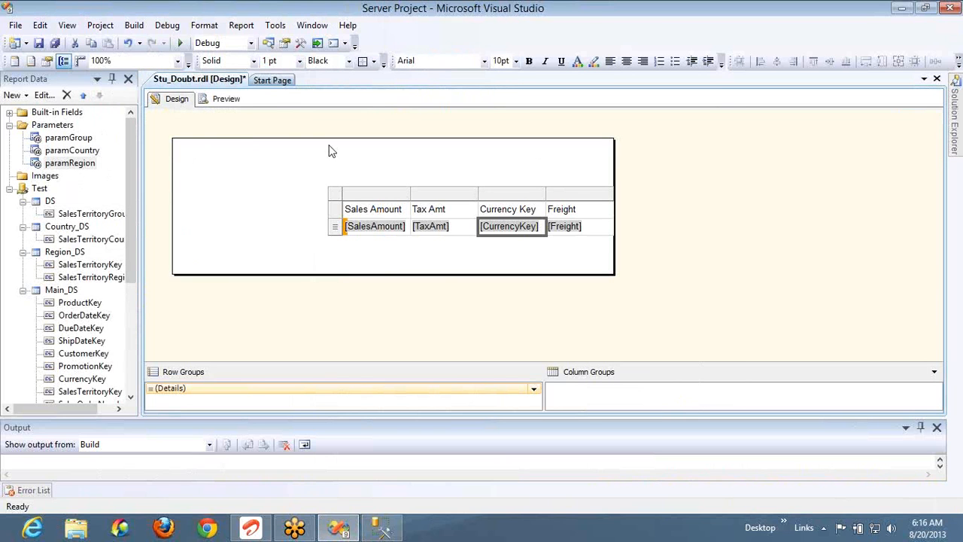
{"action": "left_click", "coordinate": [333, 185]}
{"action": "left_click", "coordinate": [570, 215]}
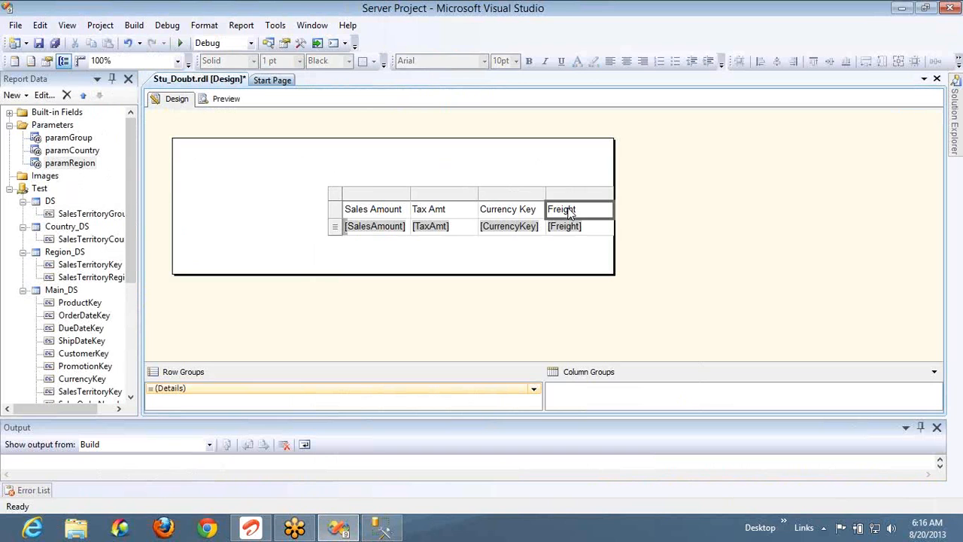
{"action": "left_click", "coordinate": [339, 201]}
{"action": "key", "text": "Up"}
{"action": "key", "text": "Up"}
{"action": "key", "text": "Up"}
{"action": "key", "text": "Up"}
{"action": "key", "text": "Up"}
{"action": "key", "text": "Up"}
{"action": "key", "text": "Up"}
{"action": "key", "text": "Up"}
{"action": "key", "text": "Up"}
{"action": "key", "text": "Up"}
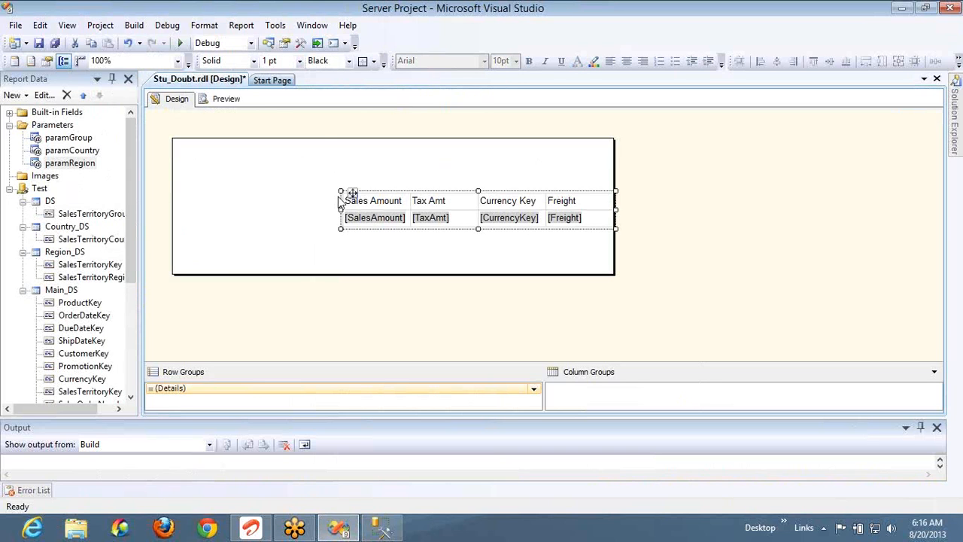
{"action": "key", "text": "Left"}
{"action": "key", "text": "Left"}
{"action": "key", "text": "Left"}
{"action": "key", "text": "Left"}
{"action": "key", "text": "Left"}
{"action": "key", "text": "Left"}
{"action": "key", "text": "Left"}
{"action": "key", "text": "Left"}
{"action": "key", "text": "Left"}
{"action": "key", "text": "Left"}
{"action": "key", "text": "Left"}
{"action": "key", "text": "Left"}
{"action": "key", "text": "Left"}
{"action": "key", "text": "Left"}
{"action": "key", "text": "Left"}
{"action": "key", "text": "Left"}
{"action": "key", "text": "Left"}
{"action": "key", "text": "Left"}
{"action": "key", "text": "Left"}
{"action": "key", "text": "Left"}
{"action": "key", "text": "Left"}
{"action": "key", "text": "Left"}
{"action": "key", "text": "Left"}
{"action": "key", "text": "Left"}
{"action": "key", "text": "Left"}
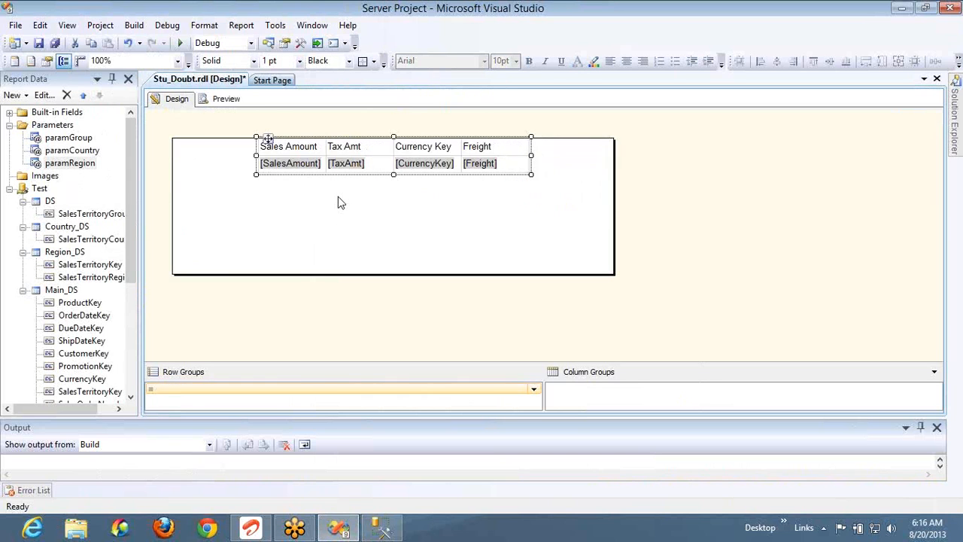
Shrink the report body's width and height to fit snugly around the table
{"action": "left_click", "coordinate": [615, 209]}
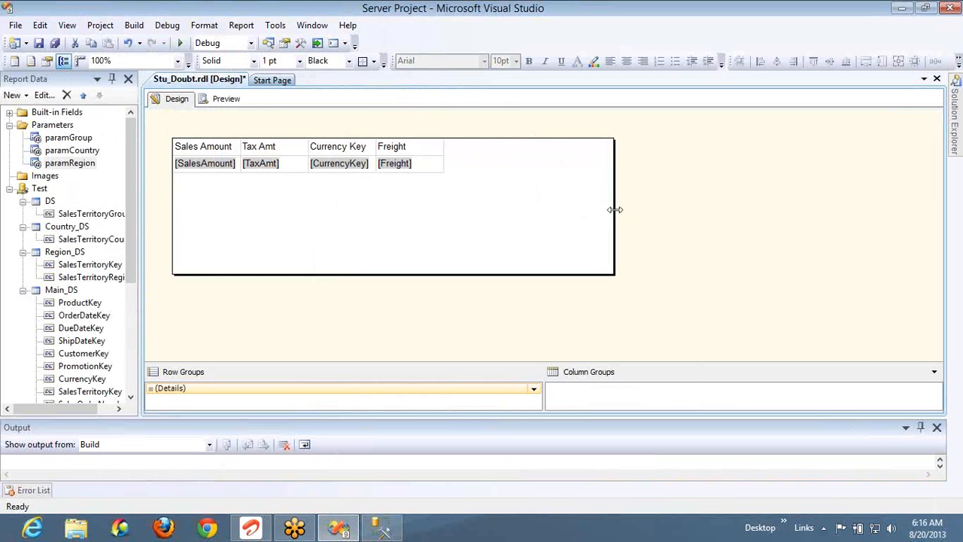
{"action": "left_click_drag", "start_coordinate": [615, 209], "coordinate": [444, 202]}
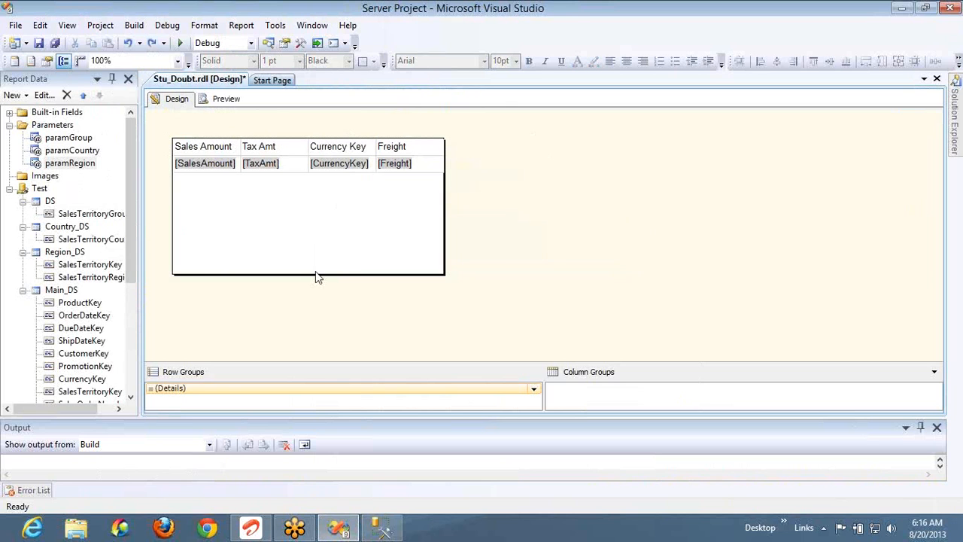
{"action": "left_click_drag", "start_coordinate": [314, 274], "coordinate": [326, 176]}
Insert an empty column to the right of the Freight column
{"action": "left_click", "coordinate": [417, 153]}
{"action": "right_click", "coordinate": [421, 134]}
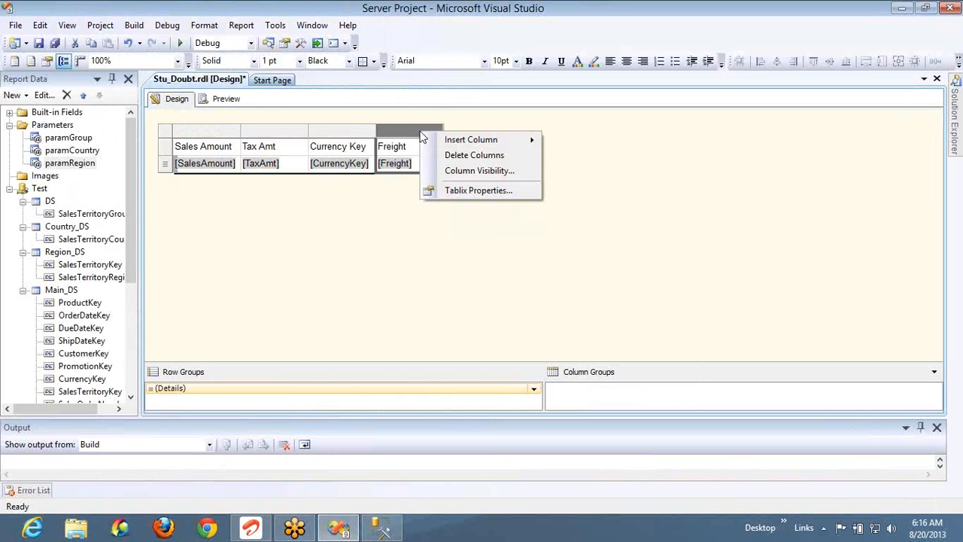
{"action": "mouse_move", "coordinate": [456, 147]}
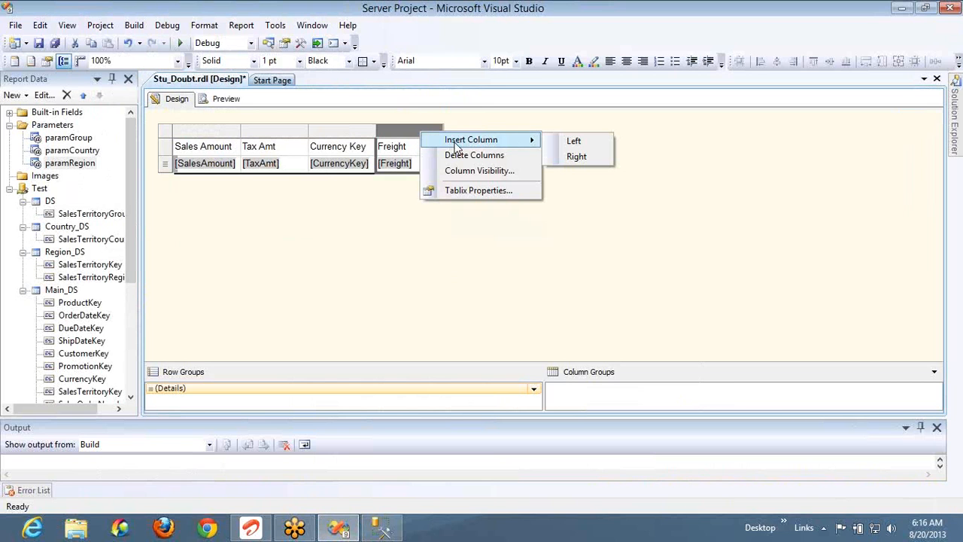
{"action": "left_click", "coordinate": [572, 156]}
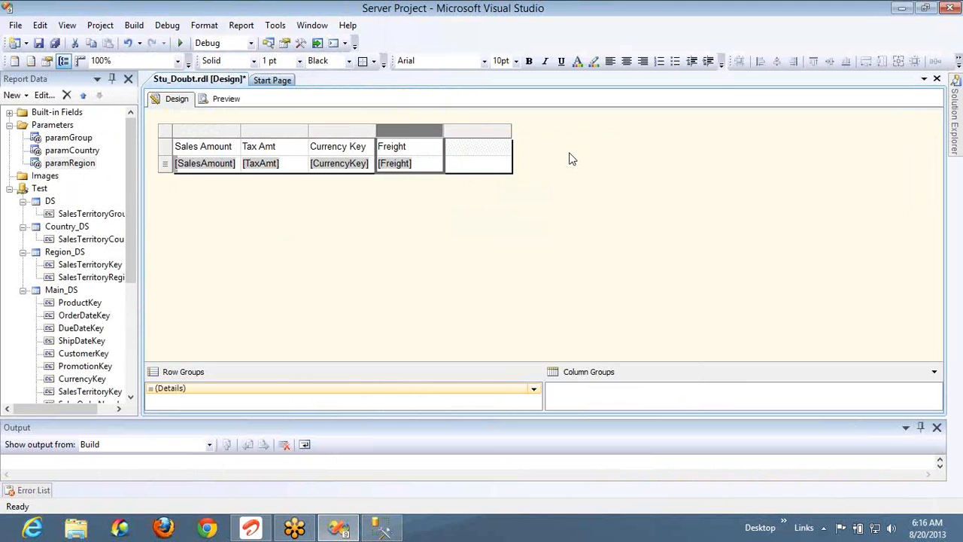
{"action": "left_click", "coordinate": [502, 160]}
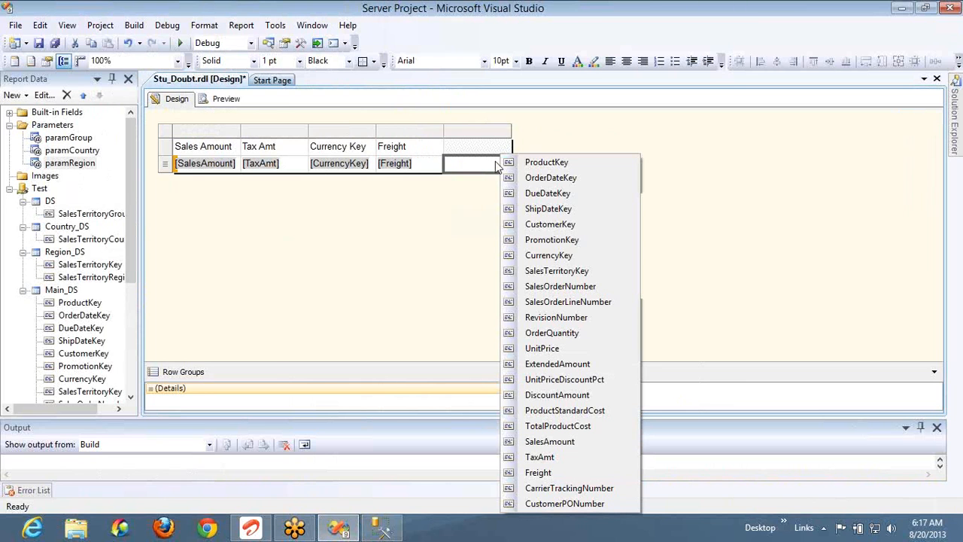
Open the new cell's expression editor and browse Common Functions categories, ending on Inspection
{"action": "right_click", "coordinate": [487, 160]}
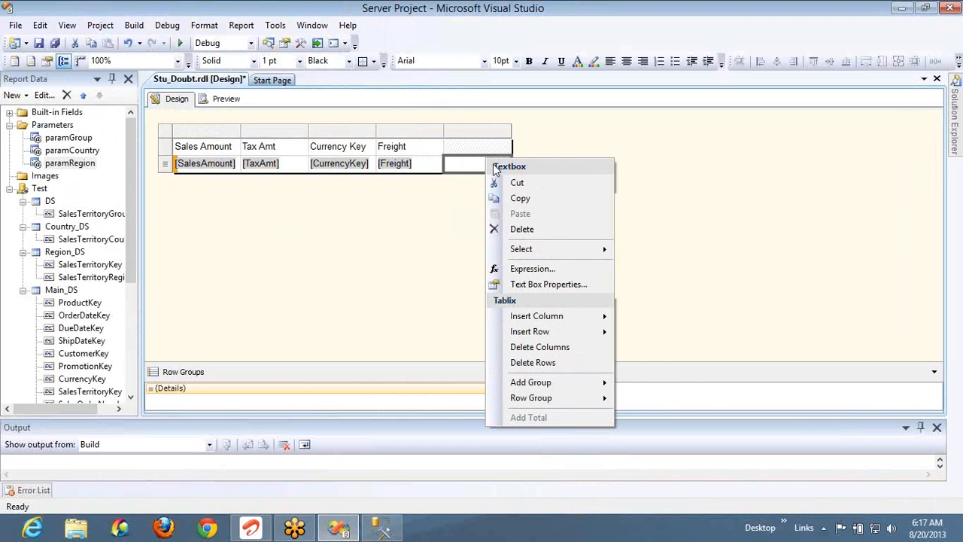
{"action": "left_click", "coordinate": [531, 269]}
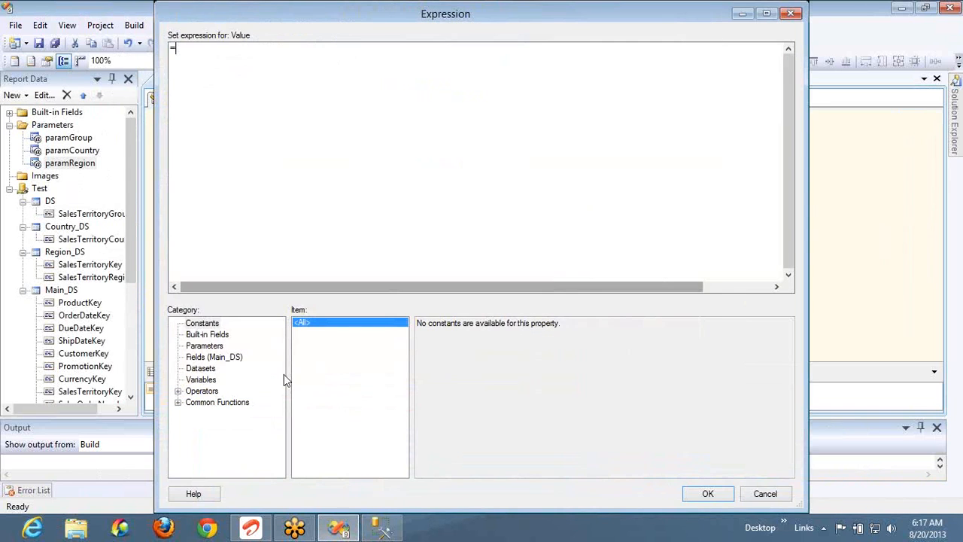
{"action": "left_click", "coordinate": [179, 403]}
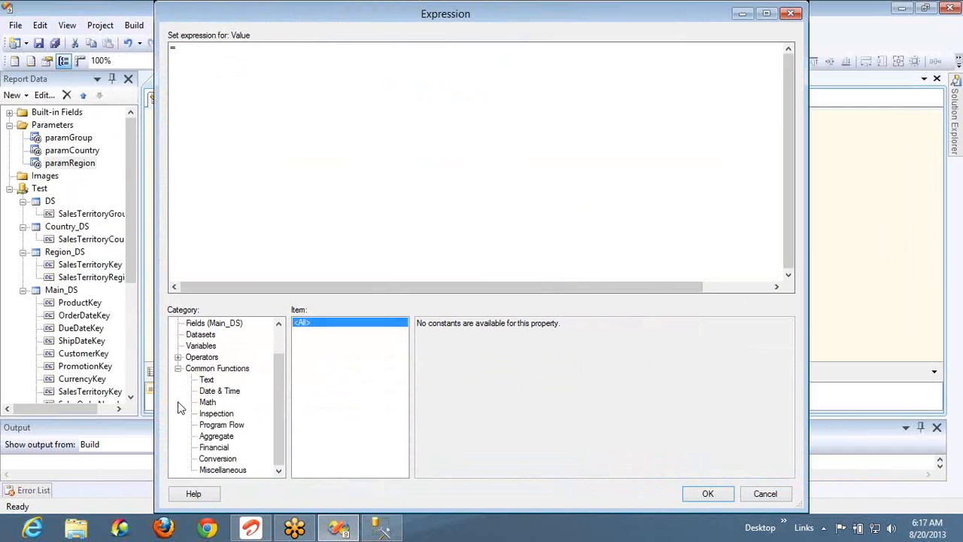
{"action": "left_click", "coordinate": [218, 392]}
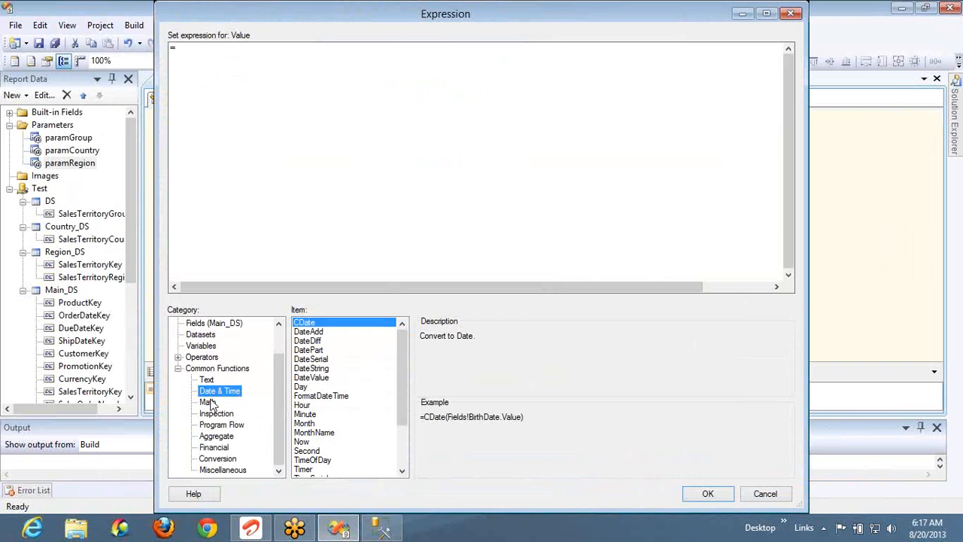
{"action": "left_click", "coordinate": [211, 403]}
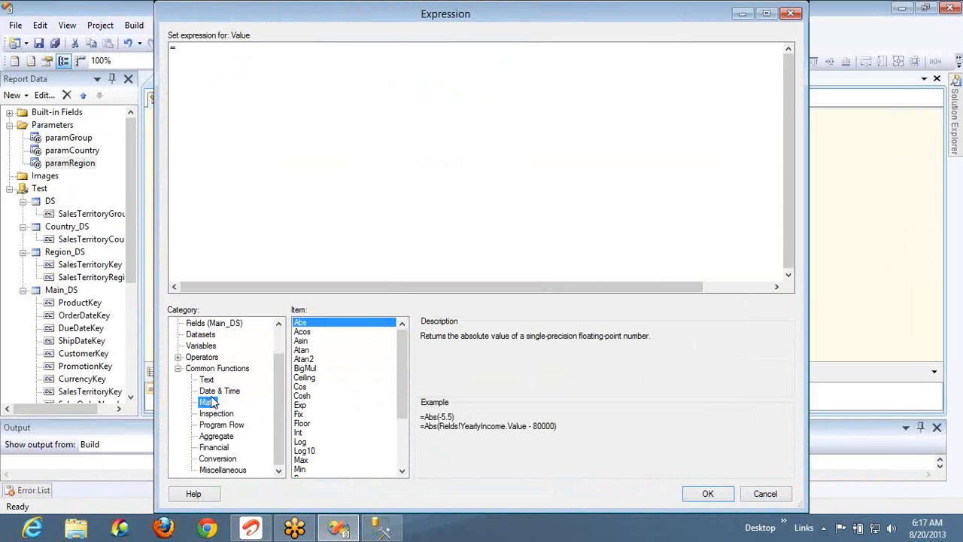
{"action": "left_click", "coordinate": [210, 380]}
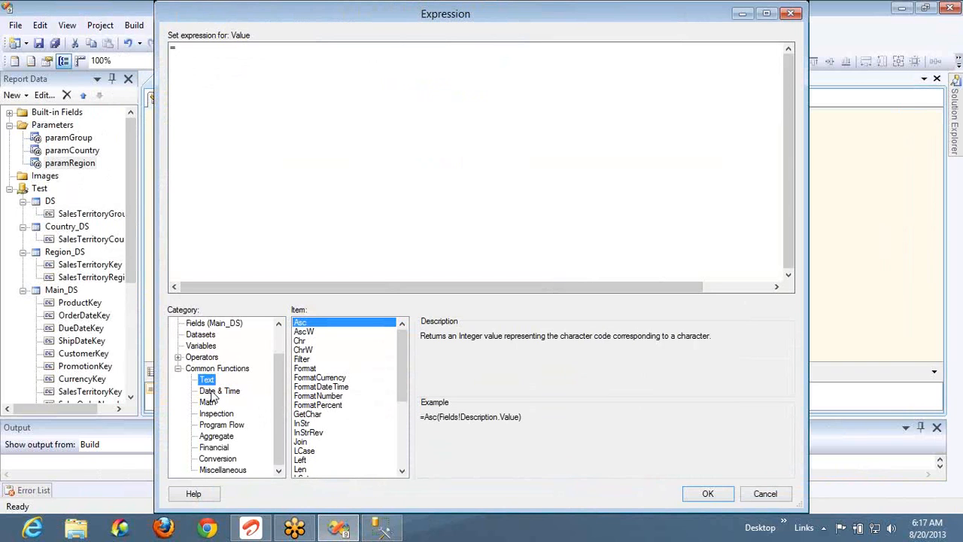
{"action": "left_click", "coordinate": [213, 393]}
{"action": "left_click", "coordinate": [211, 405]}
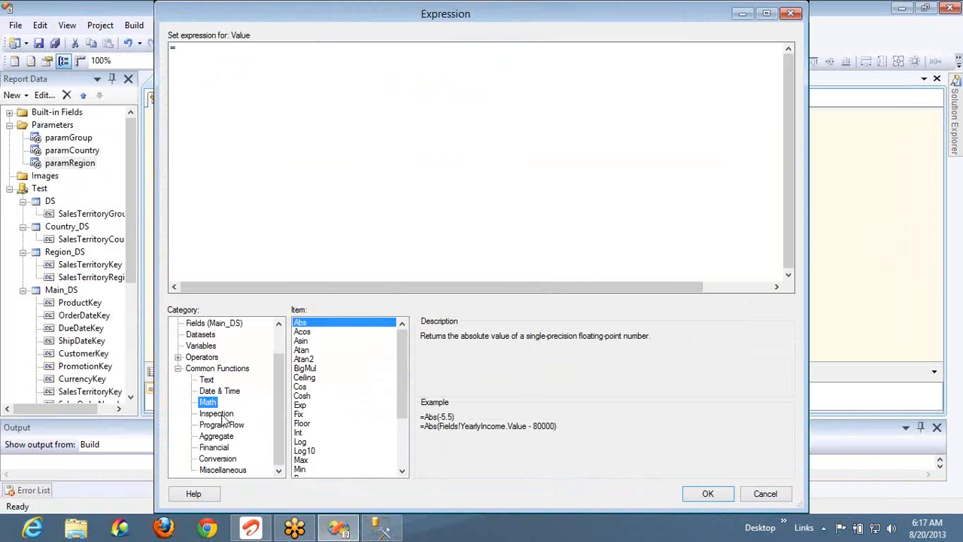
{"action": "left_click", "coordinate": [220, 420]}
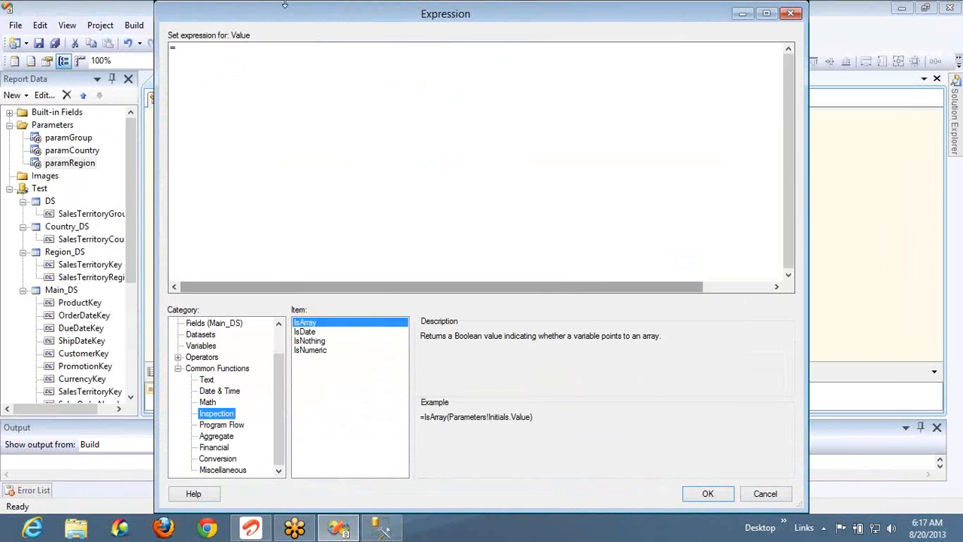
Draft an iif(isnothing(ShipDateKey), "This has no value", ...) expression, then cancel it
{"action": "left_click", "coordinate": [281, 70]}
{"action": "type", "text": "ii"}
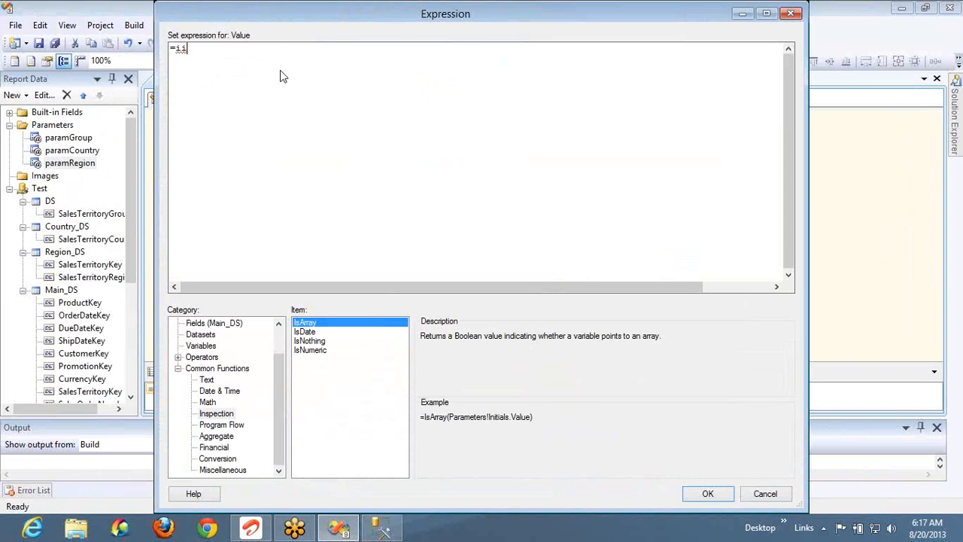
{"action": "type", "text": "f("}
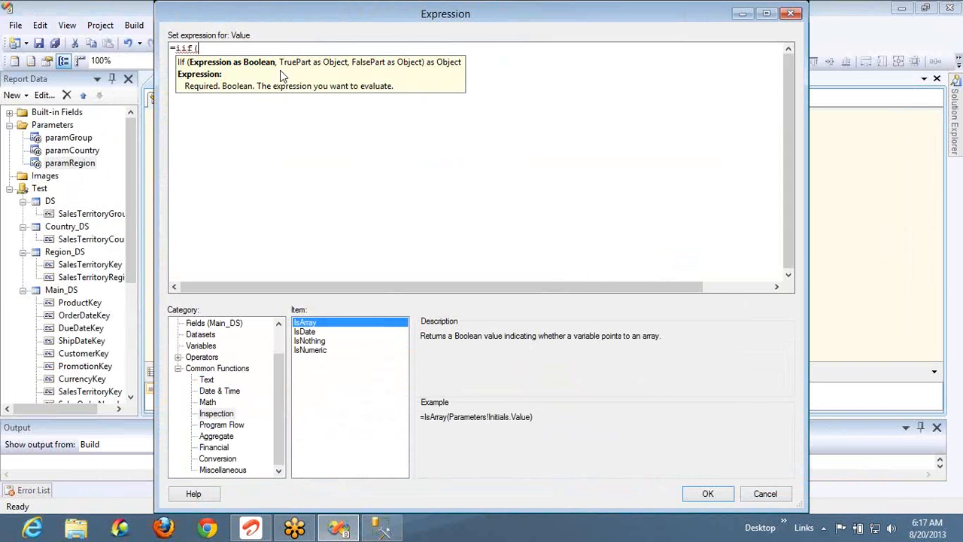
{"action": "type", "text": "isnothing("}
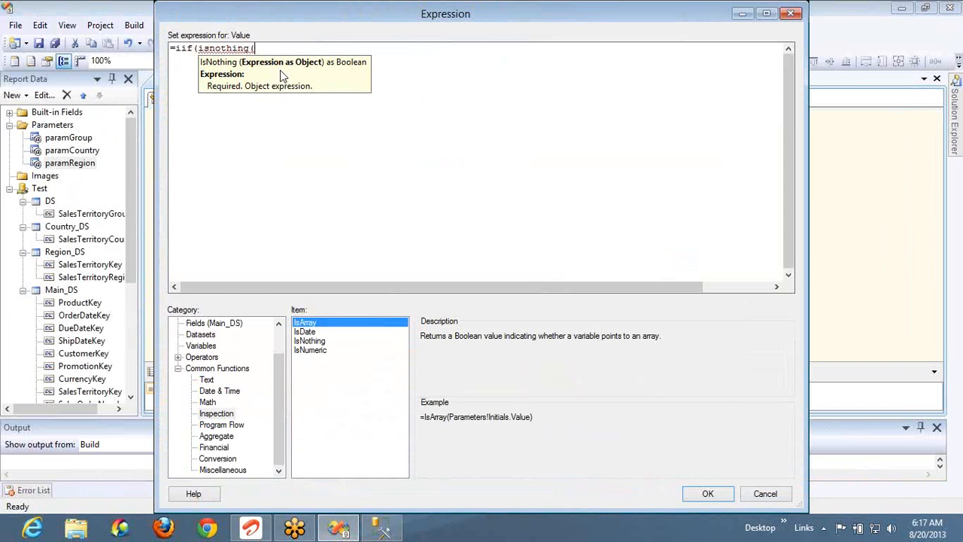
{"action": "left_click", "coordinate": [218, 322]}
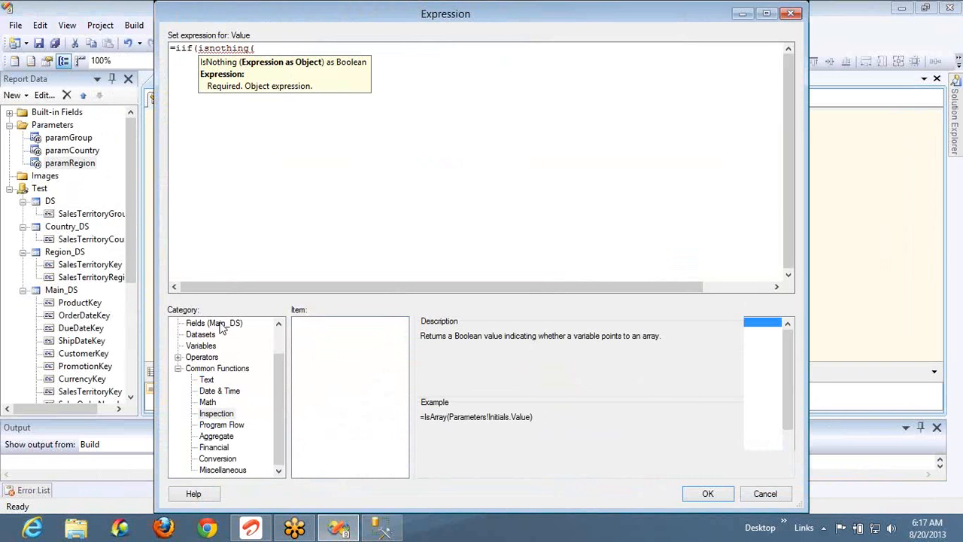
{"action": "double_click", "coordinate": [446, 351]}
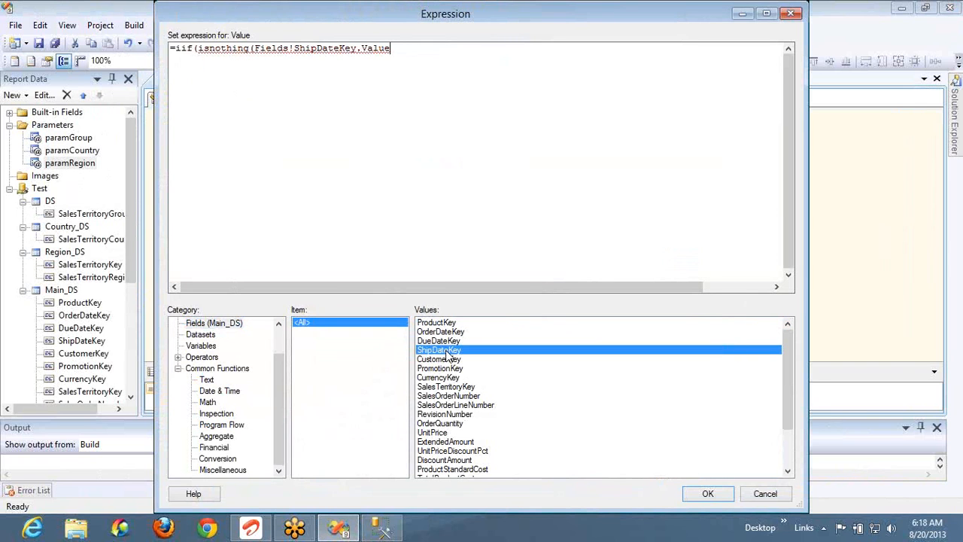
{"action": "type", "text": "),\""}
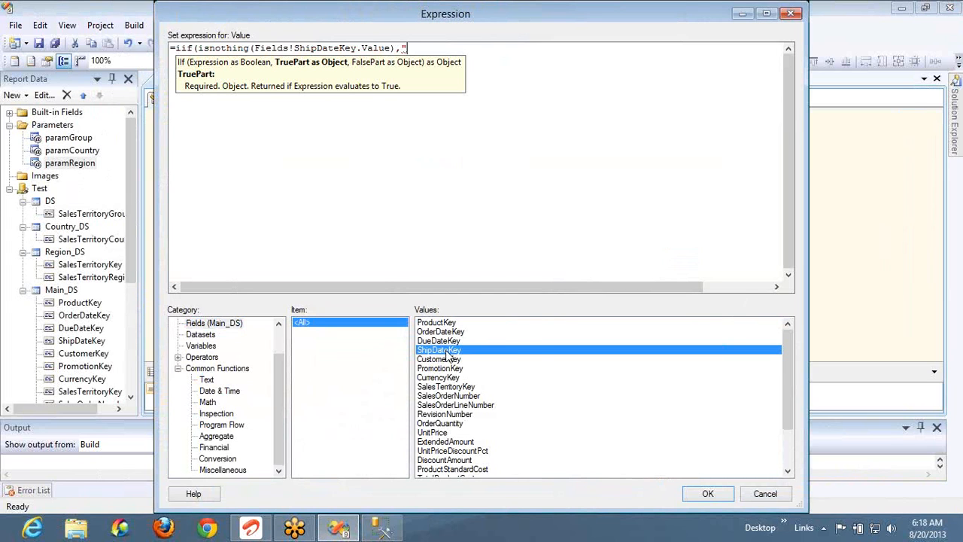
{"action": "type", "text": "This has no v"}
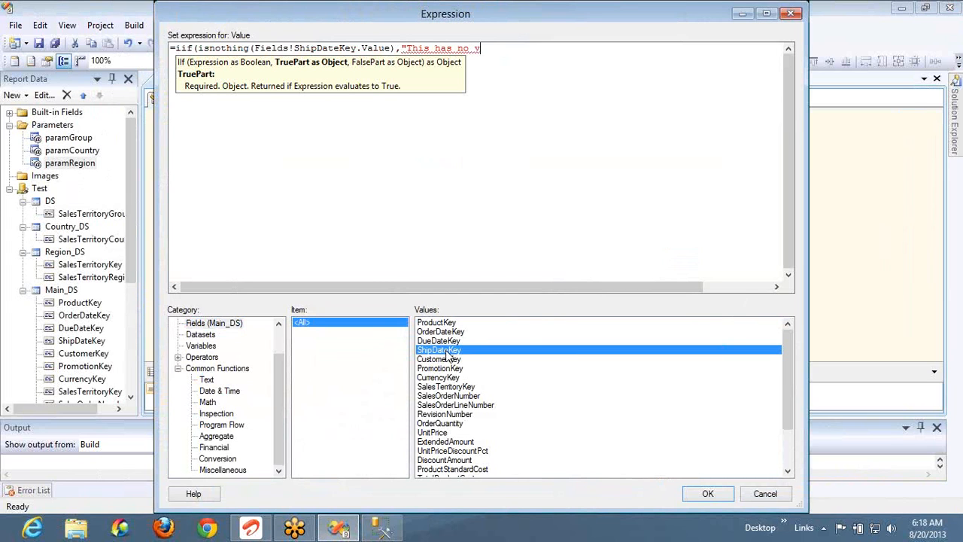
{"action": "type", "text": "alue"}
{"action": "type", "text": "\","}
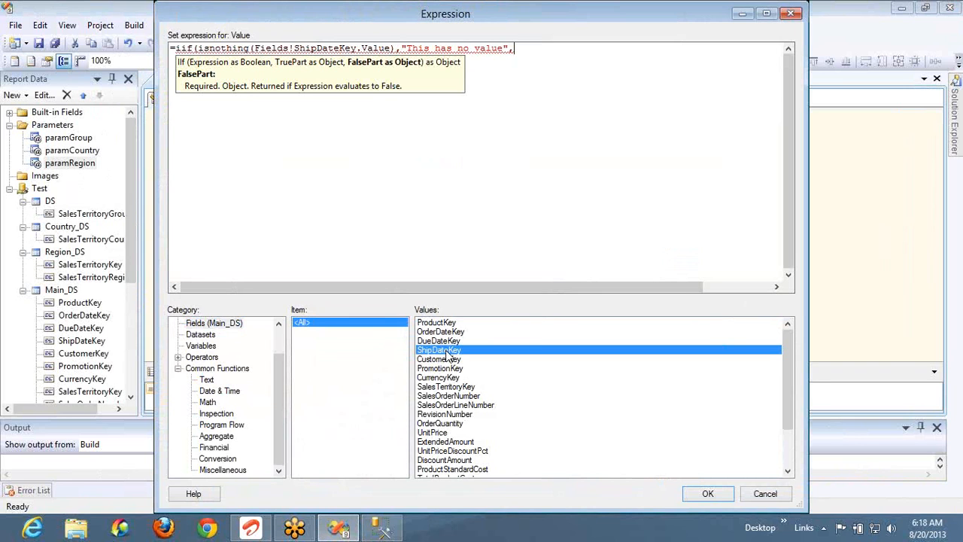
{"action": "type", "text": "\"\"This has Value"}
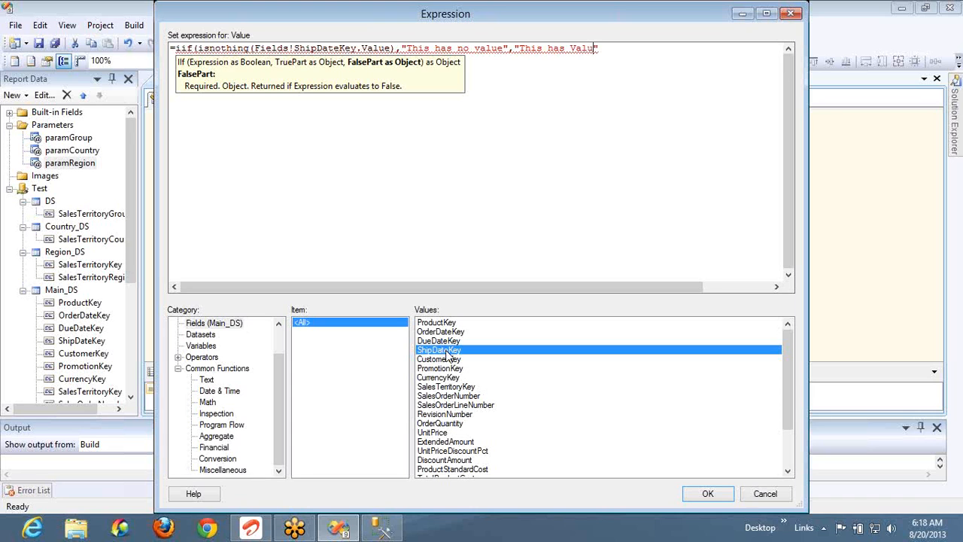
{"action": "type", "text": ")"}
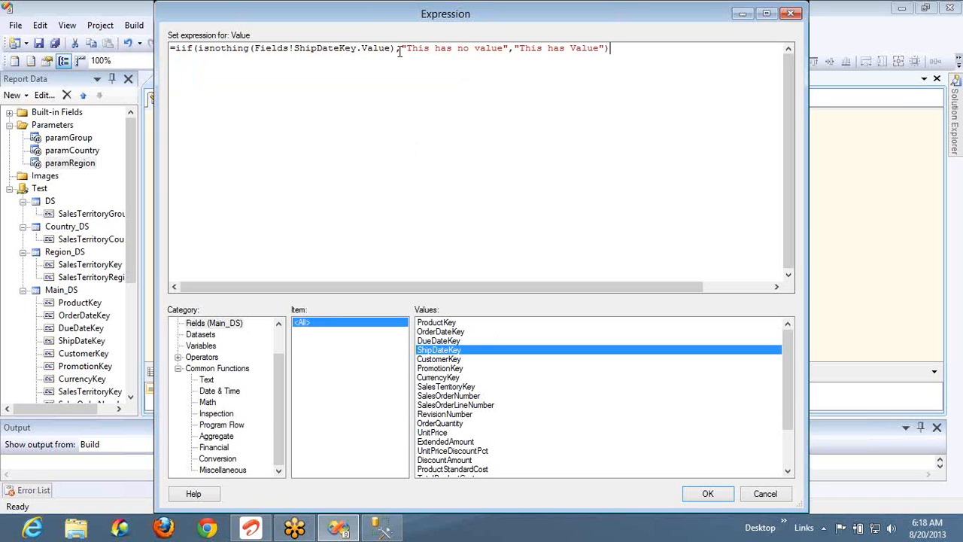
{"action": "left_click_drag", "start_coordinate": [404, 49], "coordinate": [507, 58]}
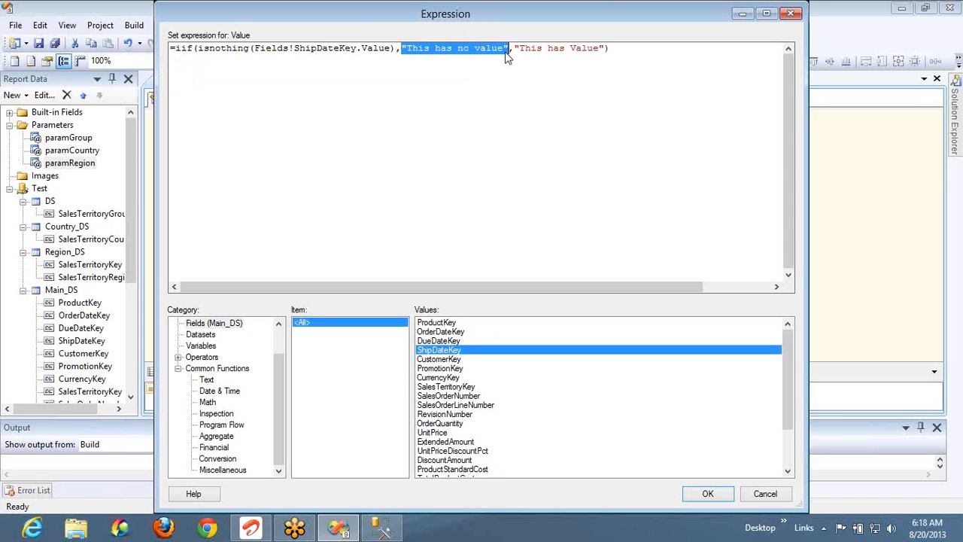
{"action": "left_click", "coordinate": [754, 492]}
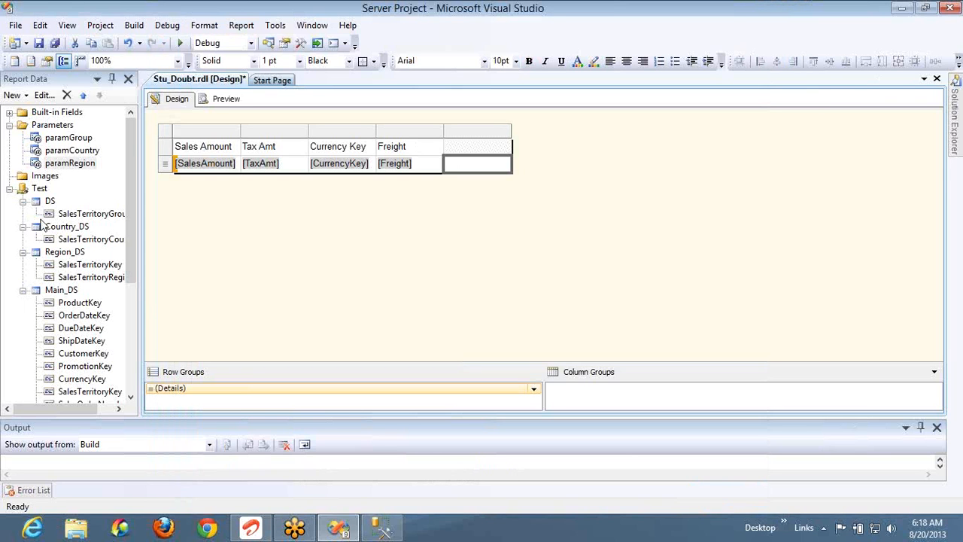
Add calculated fields test and best to Main_DS, each with the value null
{"action": "left_click", "coordinate": [63, 293]}
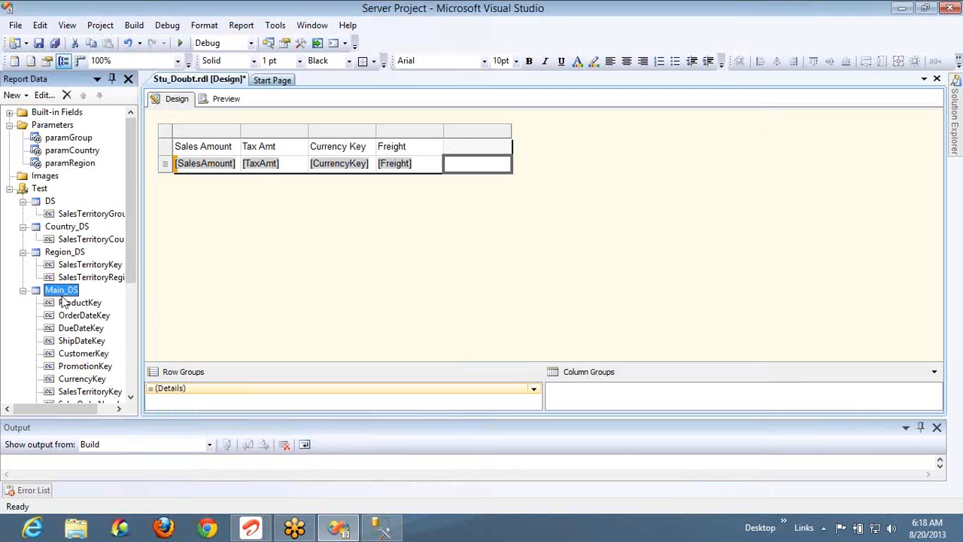
{"action": "right_click", "coordinate": [74, 293]}
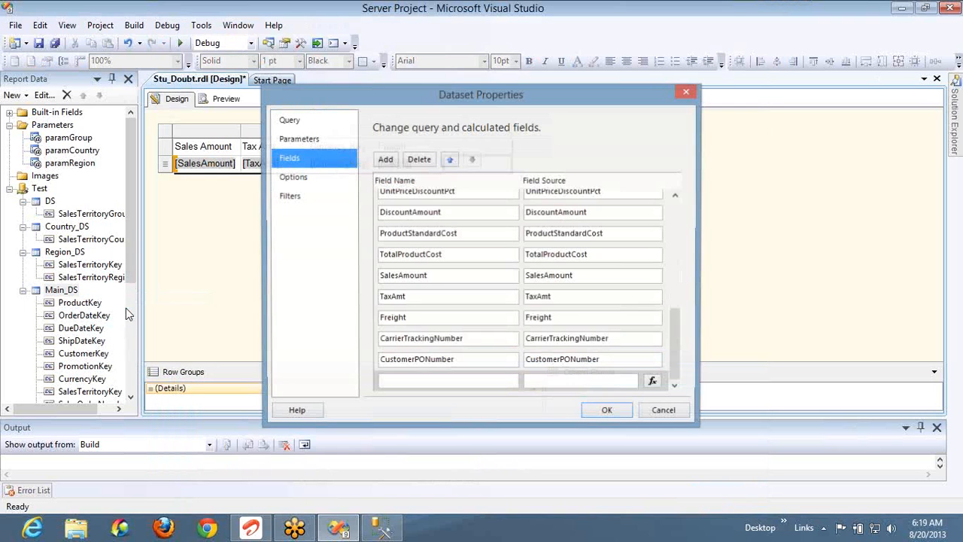
{"action": "left_click", "coordinate": [389, 161]}
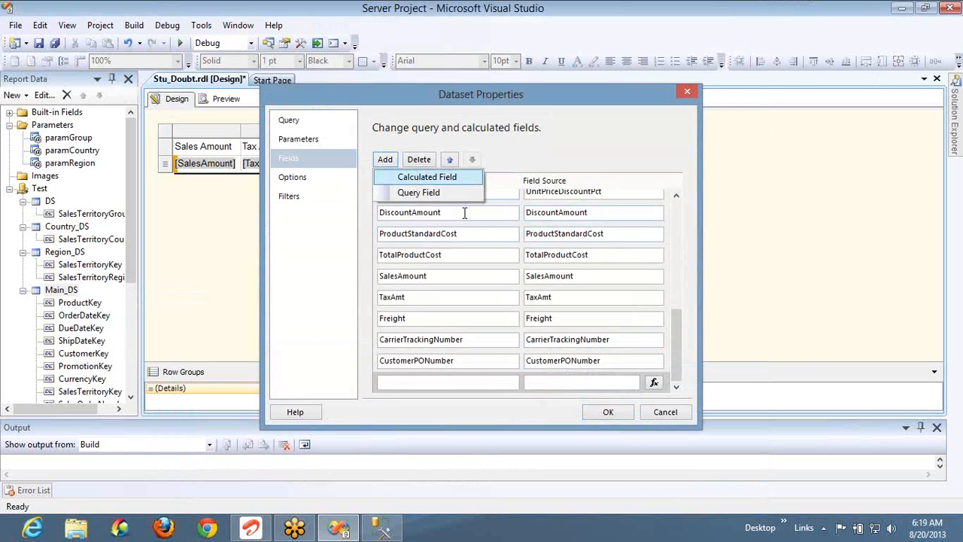
{"action": "left_click", "coordinate": [412, 177]}
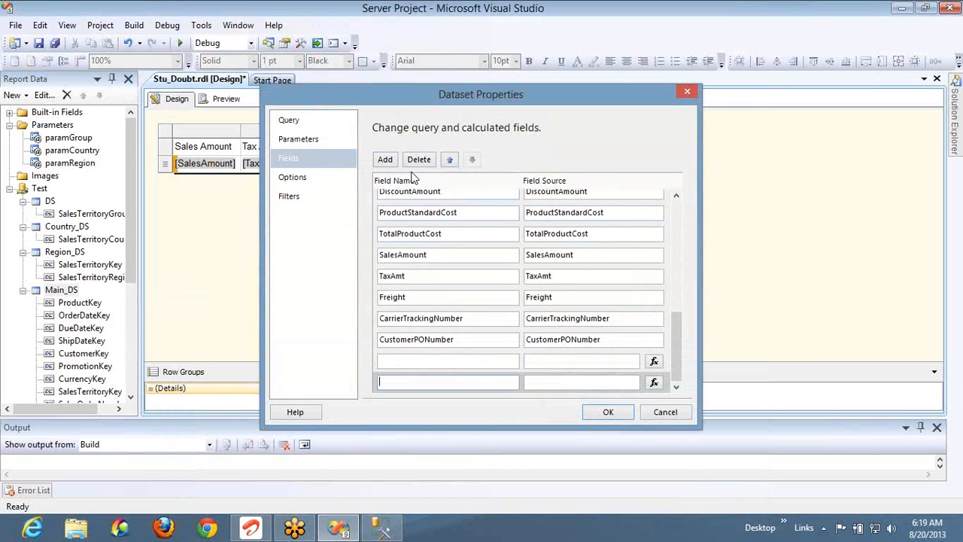
{"action": "left_click", "coordinate": [492, 361]}
{"action": "type", "text": "test"}
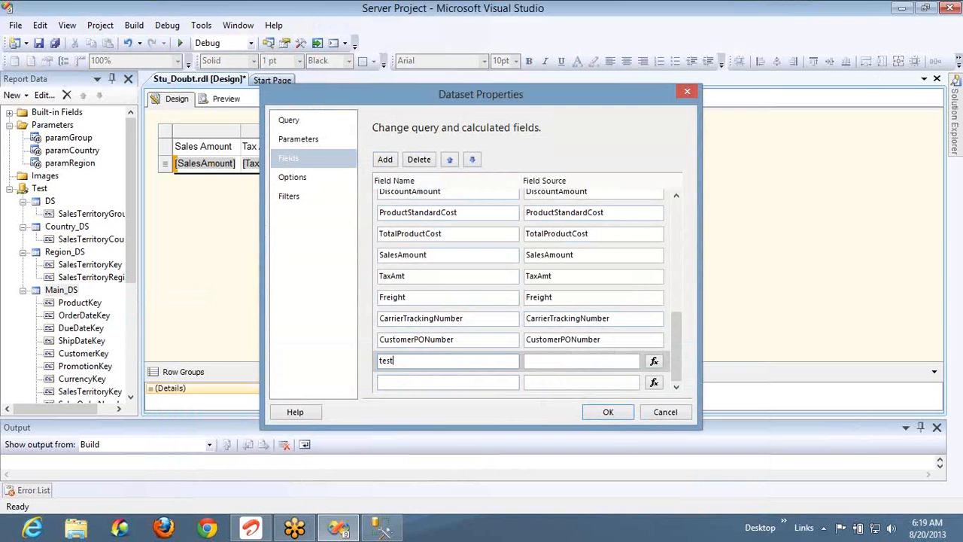
{"action": "left_click", "coordinate": [607, 362]}
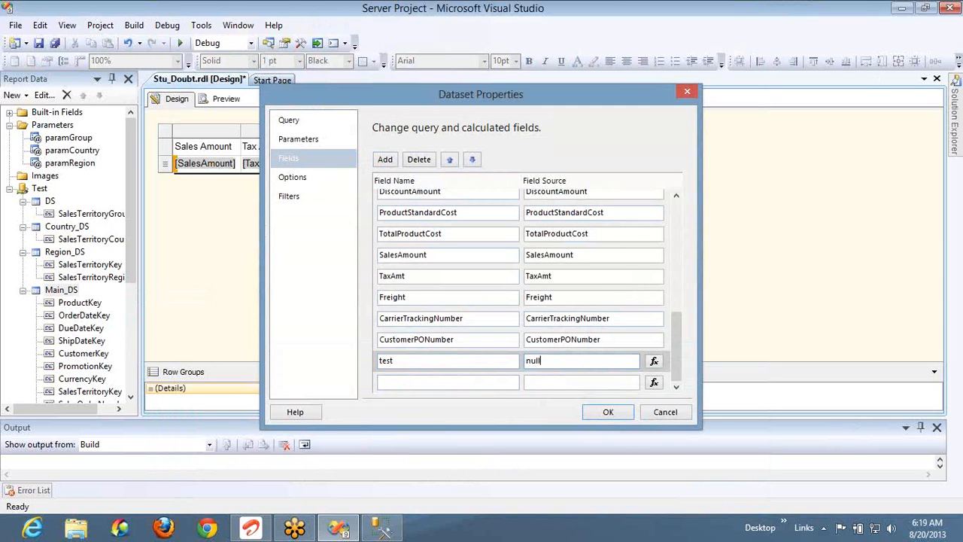
{"action": "type", "text": "null"}
{"action": "left_click", "coordinate": [426, 385]}
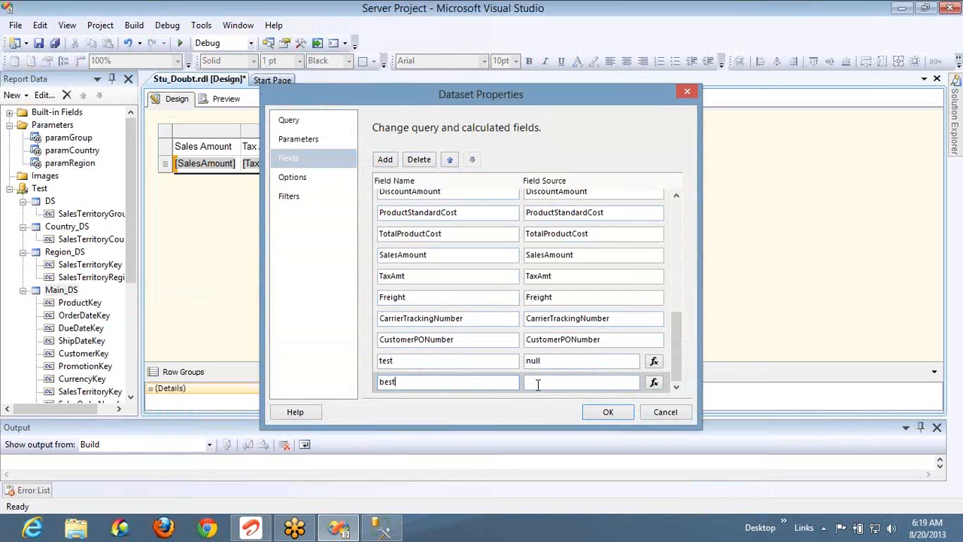
{"action": "type", "text": "null"}
{"action": "left_click", "coordinate": [611, 412]}
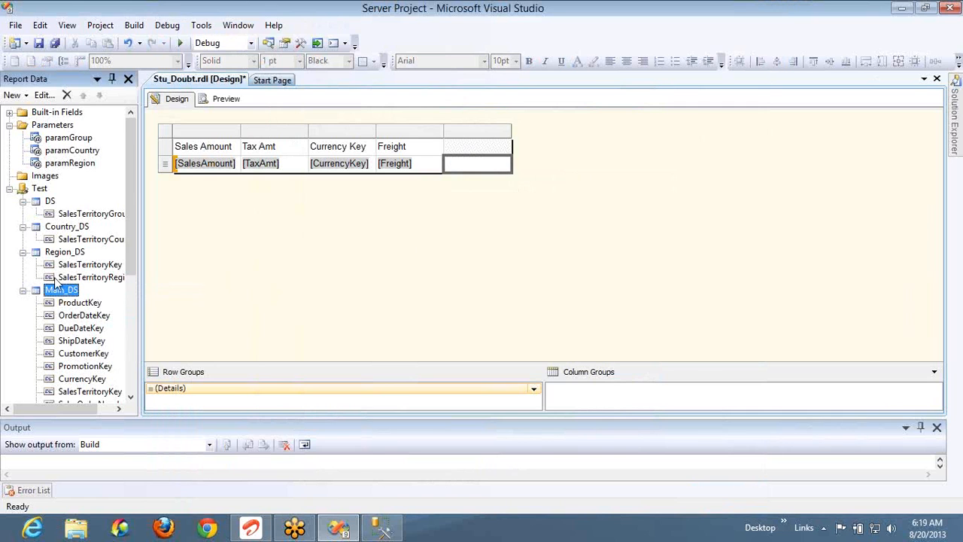
Reopen Main_DS fields to check the test field's expression, closing without changes
{"action": "double_click", "coordinate": [59, 294]}
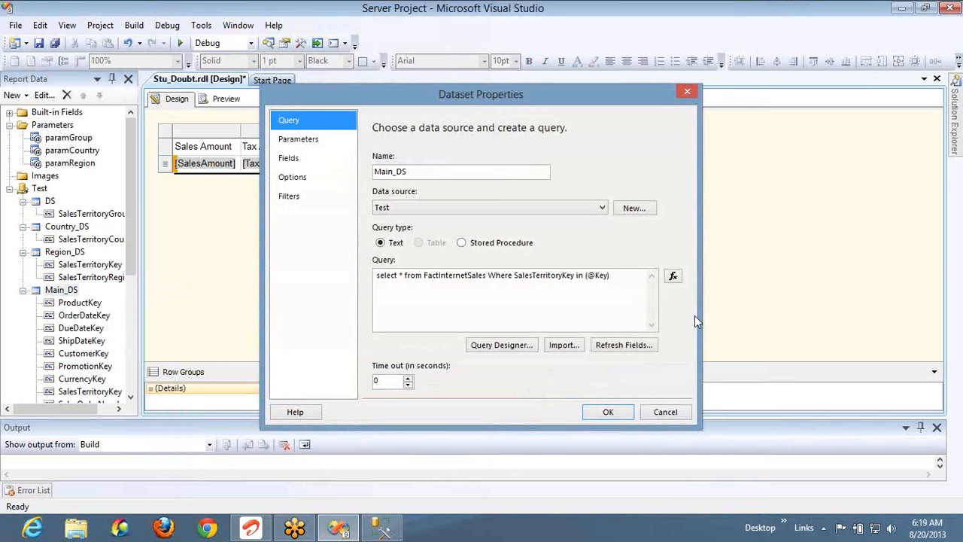
{"action": "left_click", "coordinate": [309, 159]}
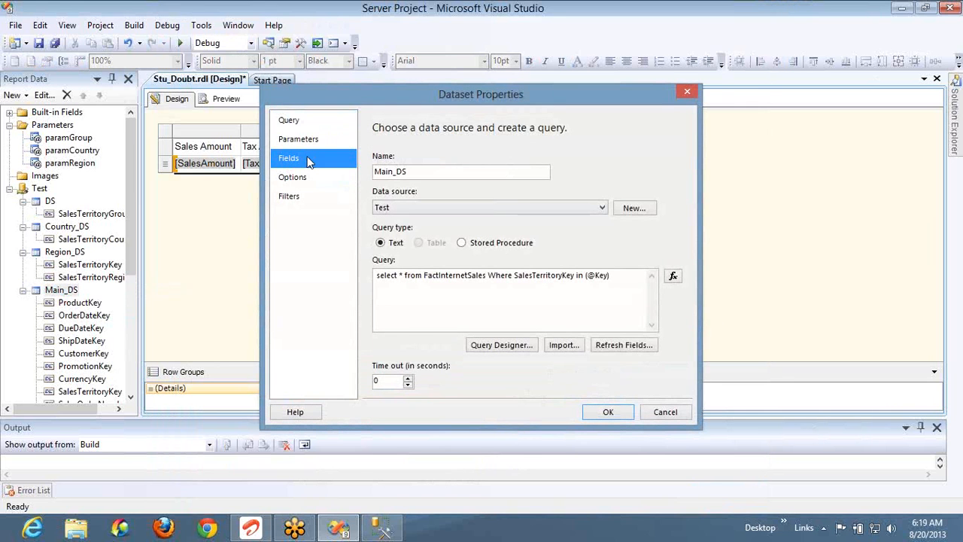
{"action": "scroll", "coordinate": [674, 371], "scroll_direction": "down", "scroll_amount": 5}
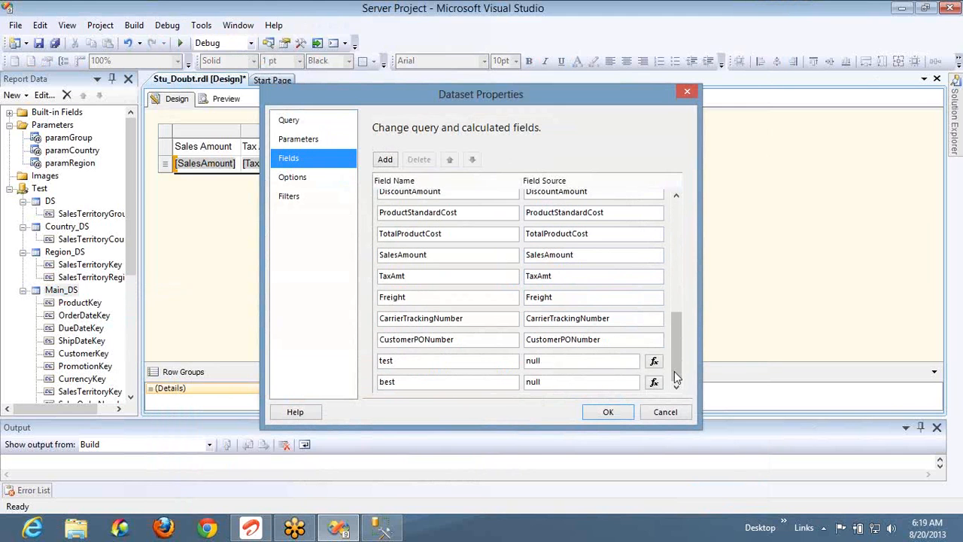
{"action": "left_click", "coordinate": [654, 362]}
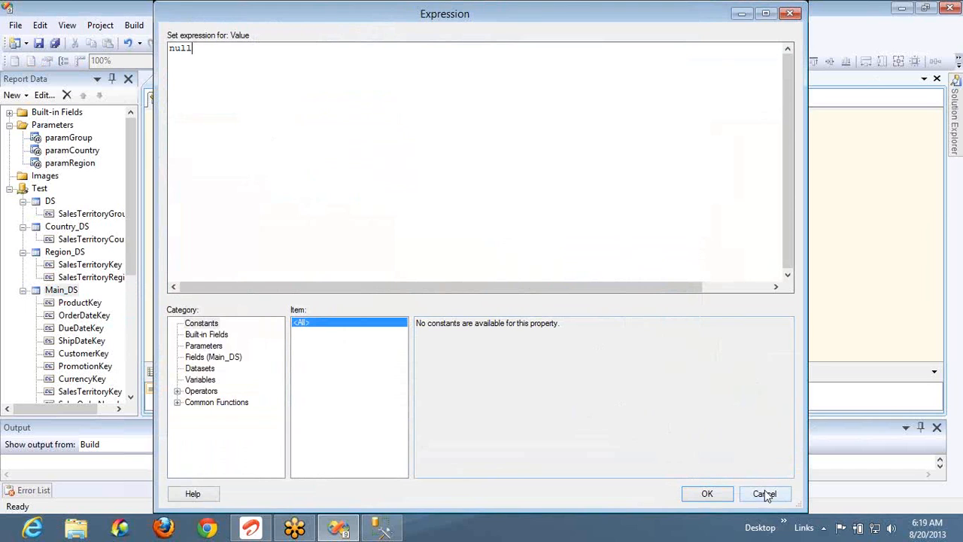
{"action": "key", "text": "Escape"}
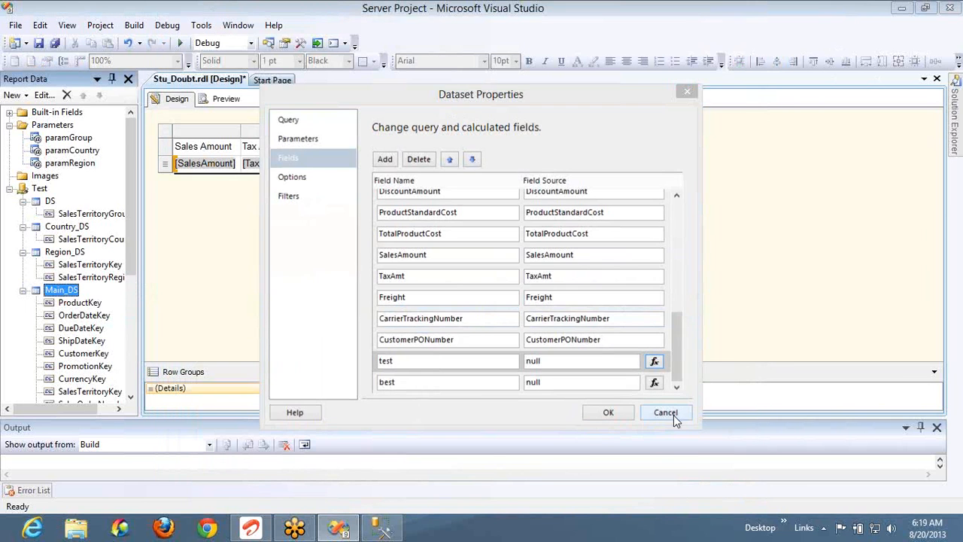
{"action": "left_click", "coordinate": [673, 415]}
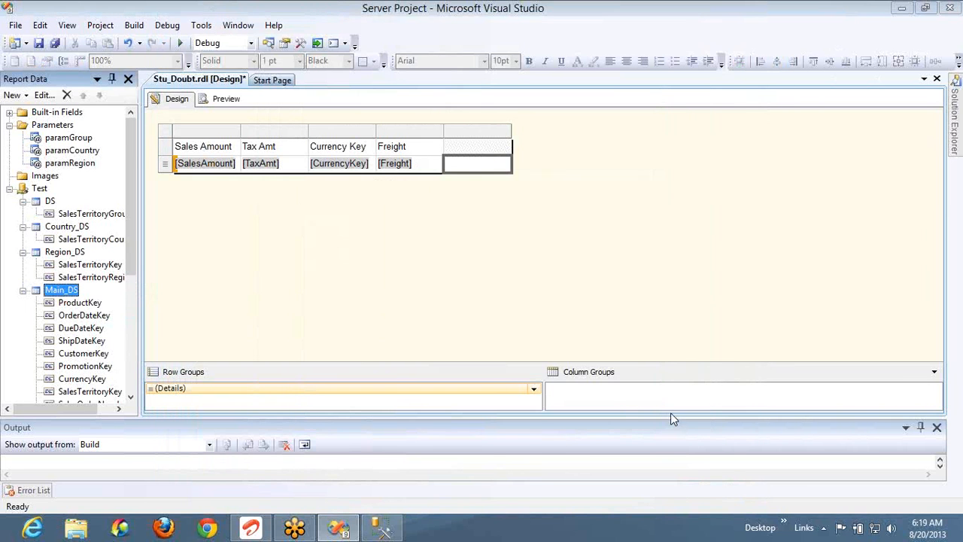
Set the fifth cell to =iif(isnothing(Fields!test.Value),"This is nothing","This has something")
{"action": "right_click", "coordinate": [478, 166]}
{"action": "left_click", "coordinate": [498, 276]}
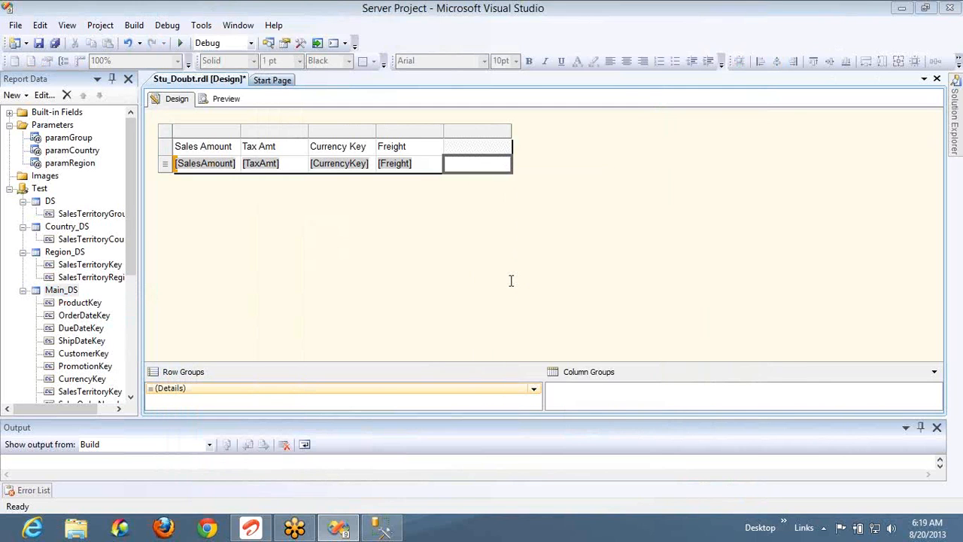
{"action": "type", "text": "iif"}
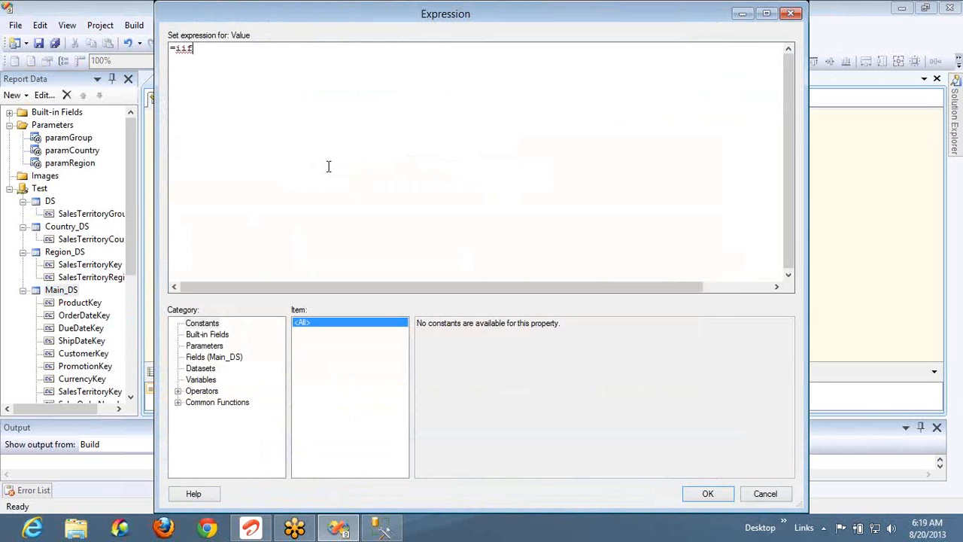
{"action": "type", "text": "(isnothi"}
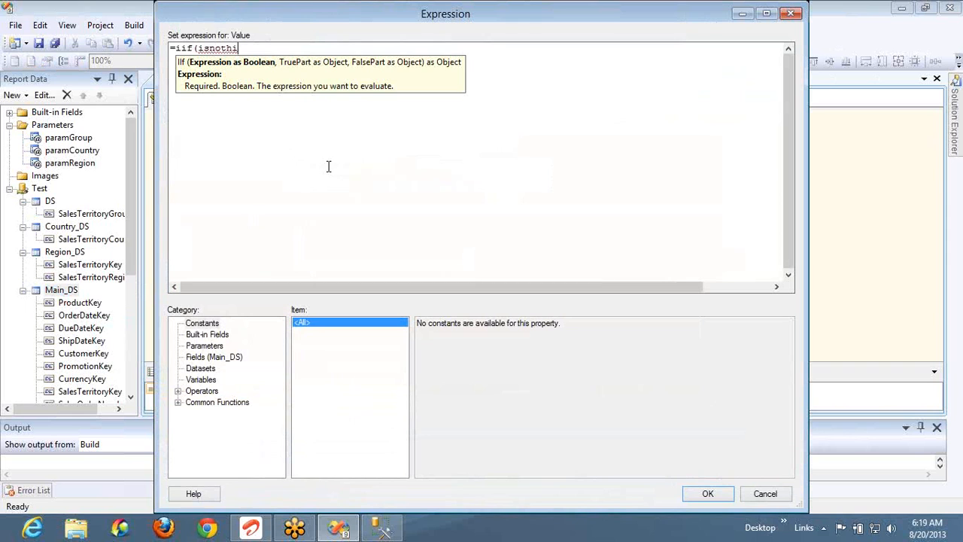
{"action": "type", "text": "ng()"}
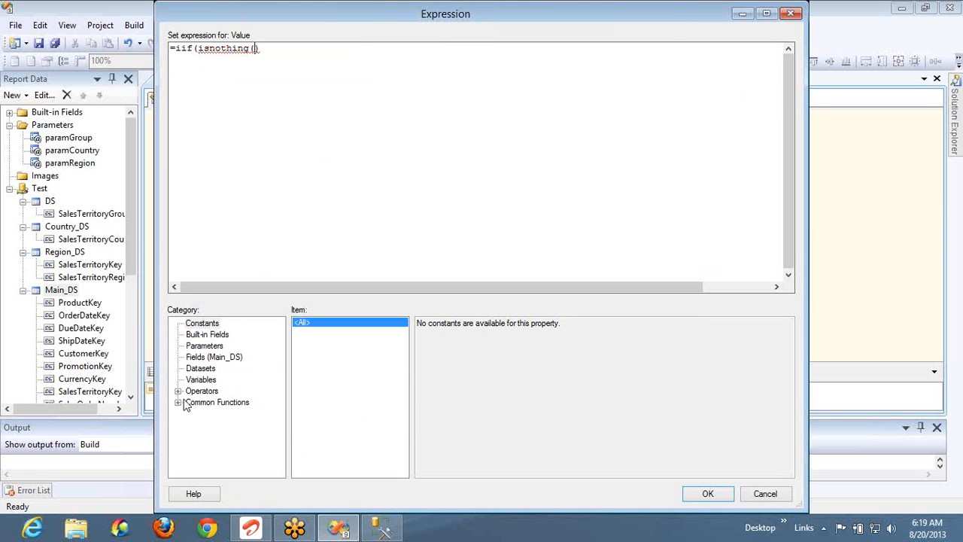
{"action": "left_click", "coordinate": [207, 364]}
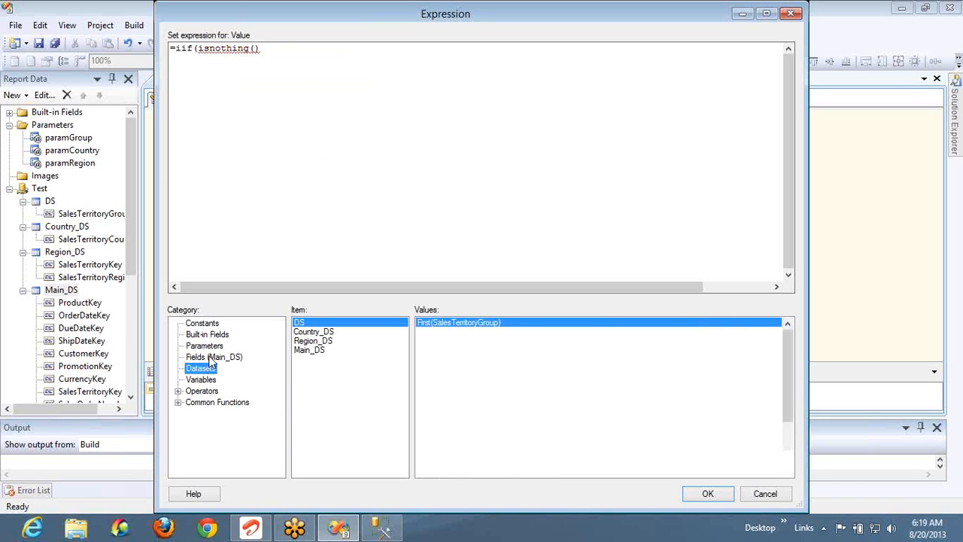
{"action": "left_click", "coordinate": [212, 358]}
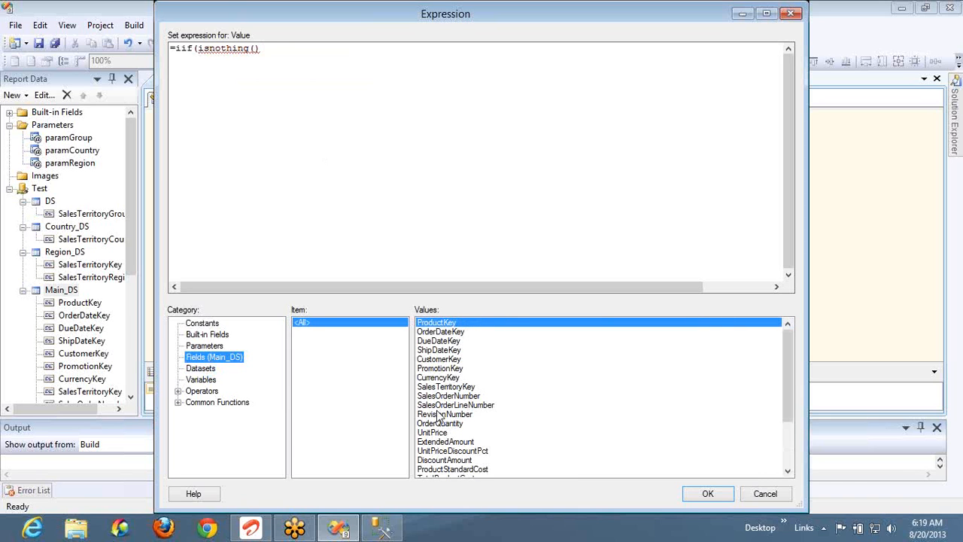
{"action": "left_click", "coordinate": [789, 461]}
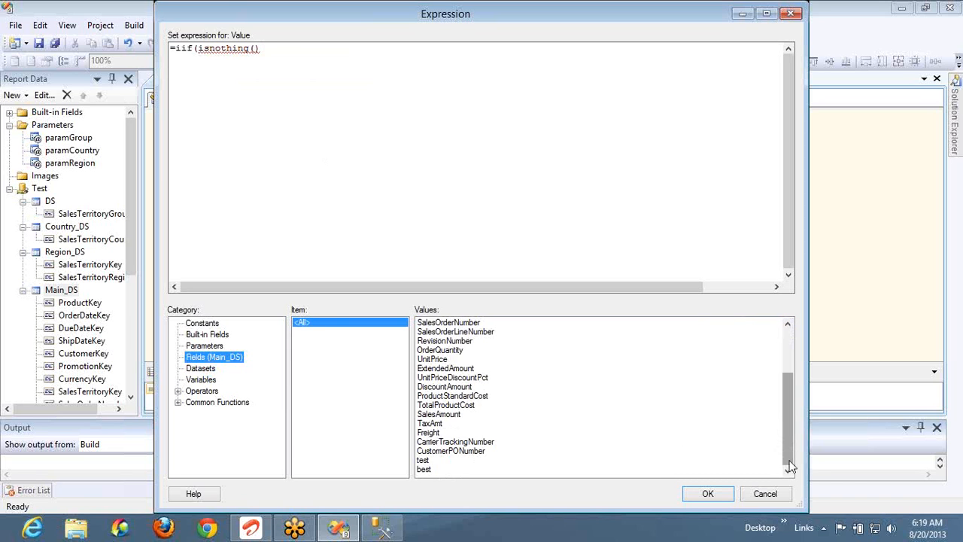
{"action": "double_click", "coordinate": [424, 460]}
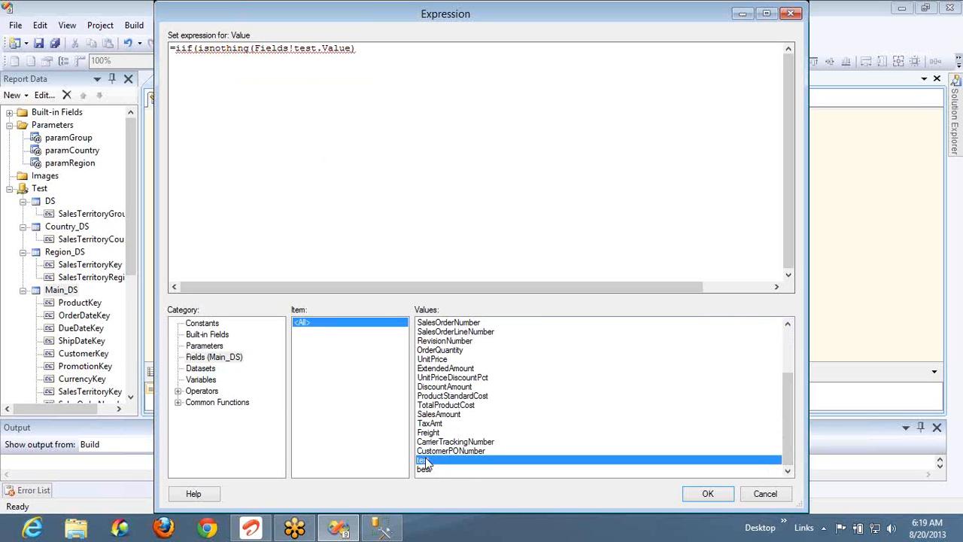
{"action": "type", "text": ",\"T\""}
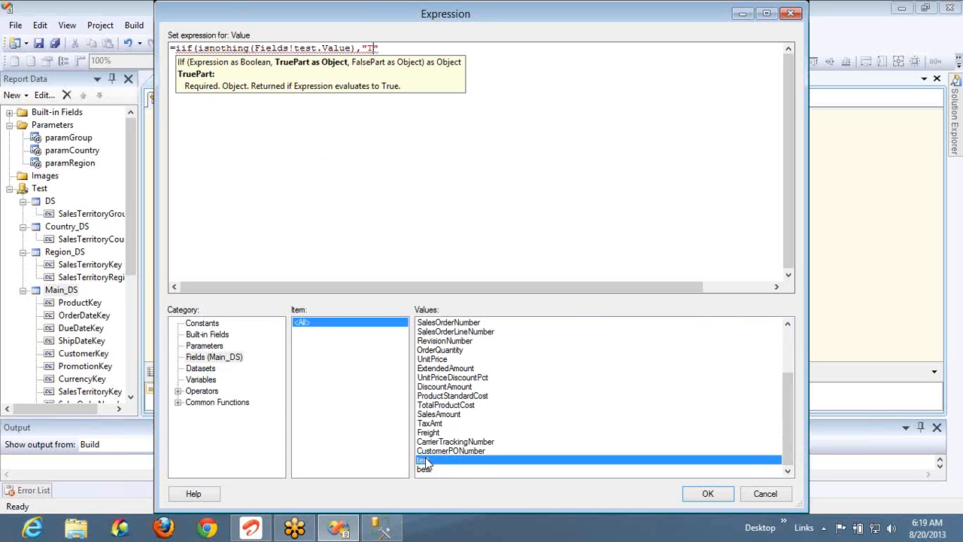
{"action": "type", "text": "his is nothin"}
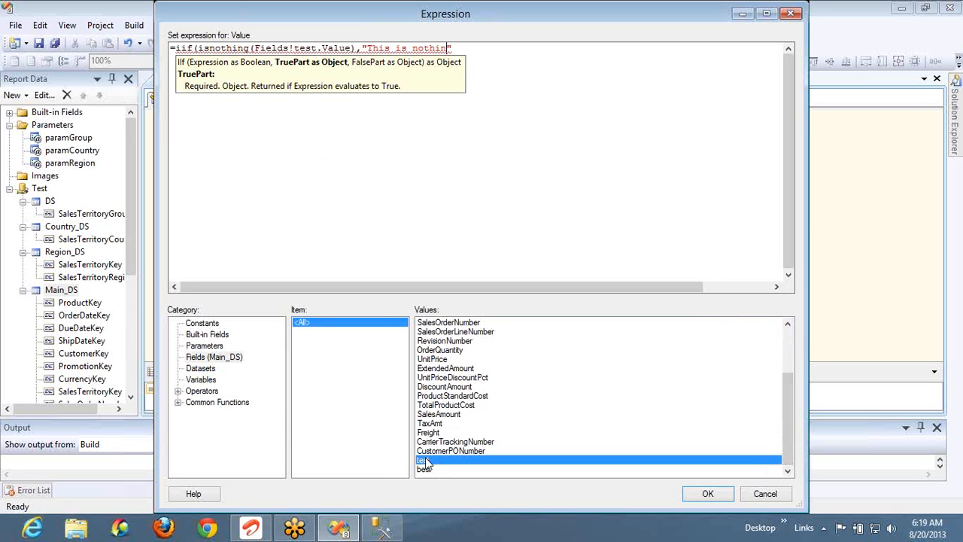
{"action": "type", "text": "g"}
{"action": "type", "text": ",\"\""}
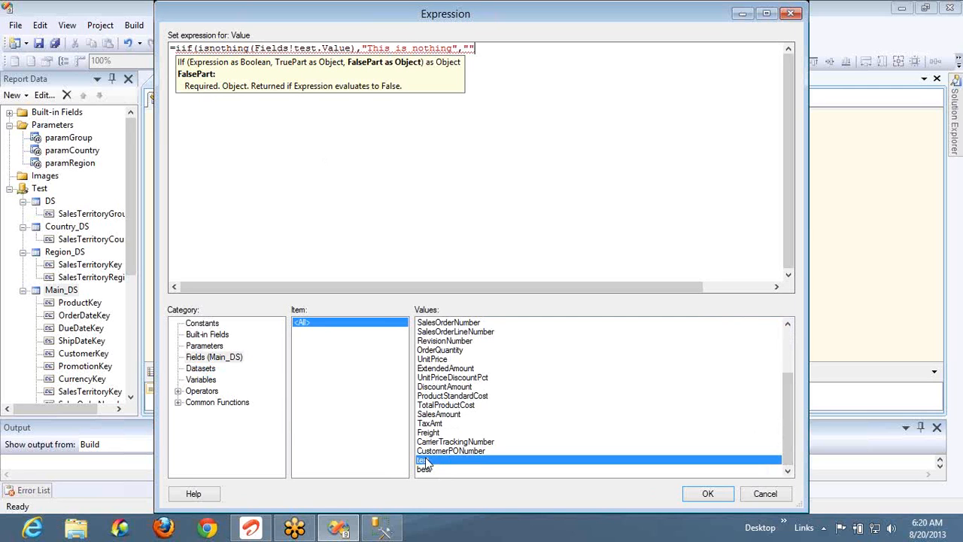
{"action": "type", "text": "This has something"}
{"action": "type", "text": ")"}
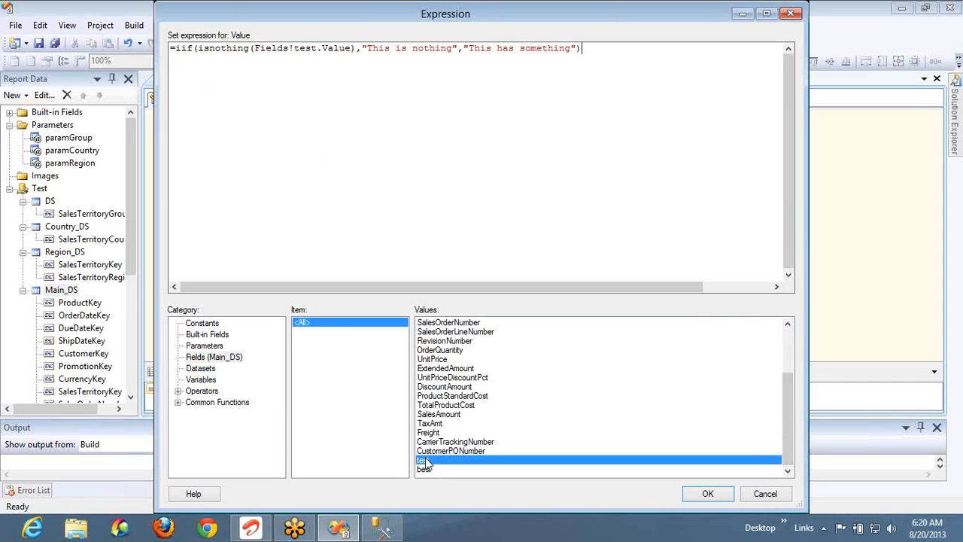
{"action": "left_click", "coordinate": [730, 497]}
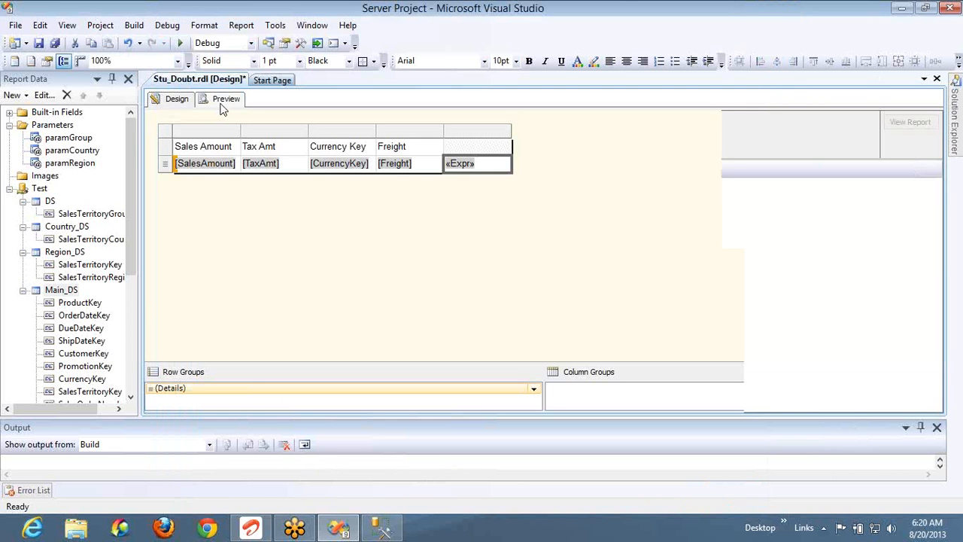
Preview the report, showing "This has something" in every row, then return to the design layout
{"action": "left_click", "coordinate": [223, 104]}
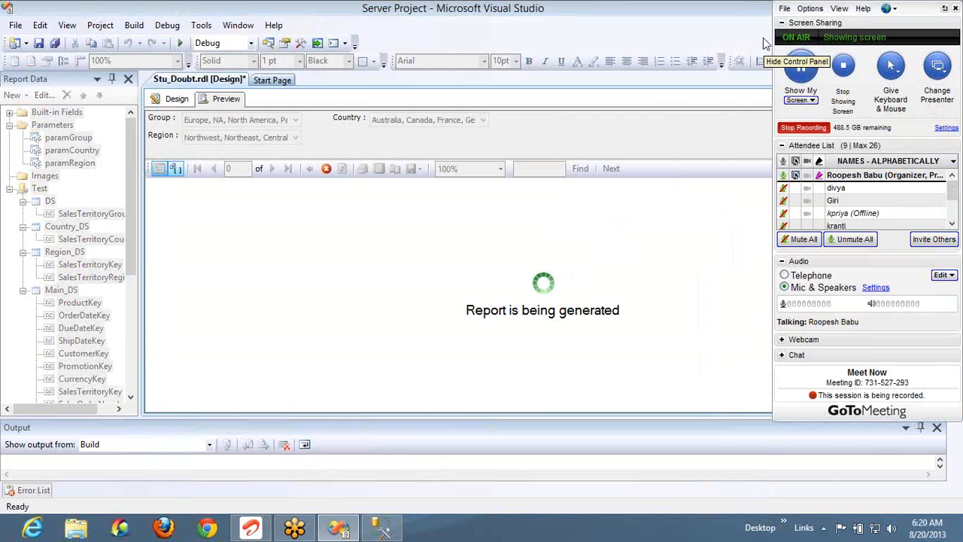
{"action": "left_click", "coordinate": [763, 38]}
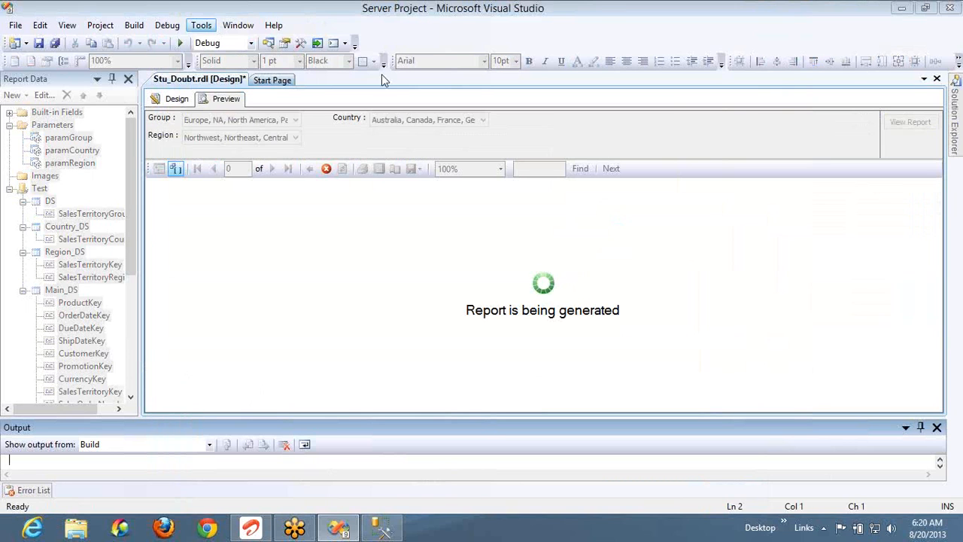
{"action": "left_click", "coordinate": [233, 105]}
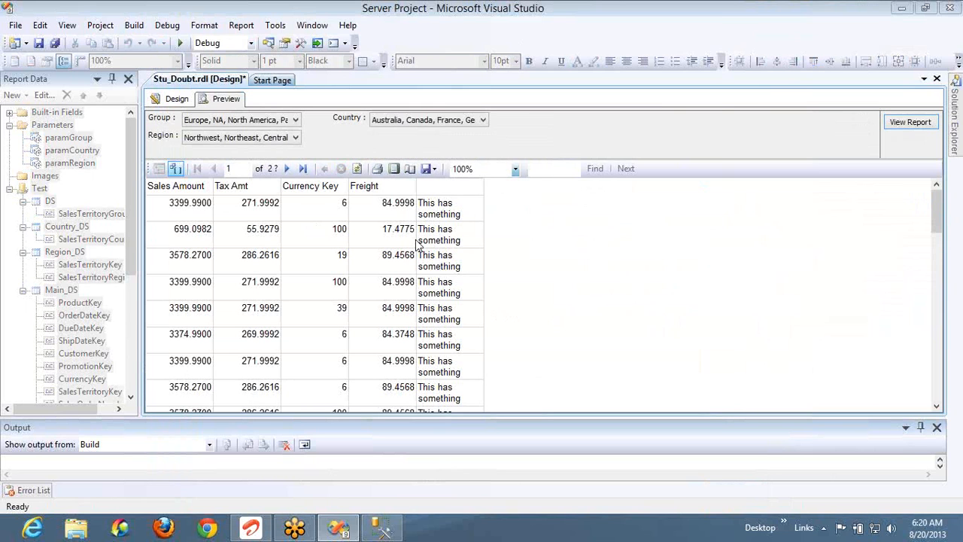
{"action": "left_click", "coordinate": [181, 101]}
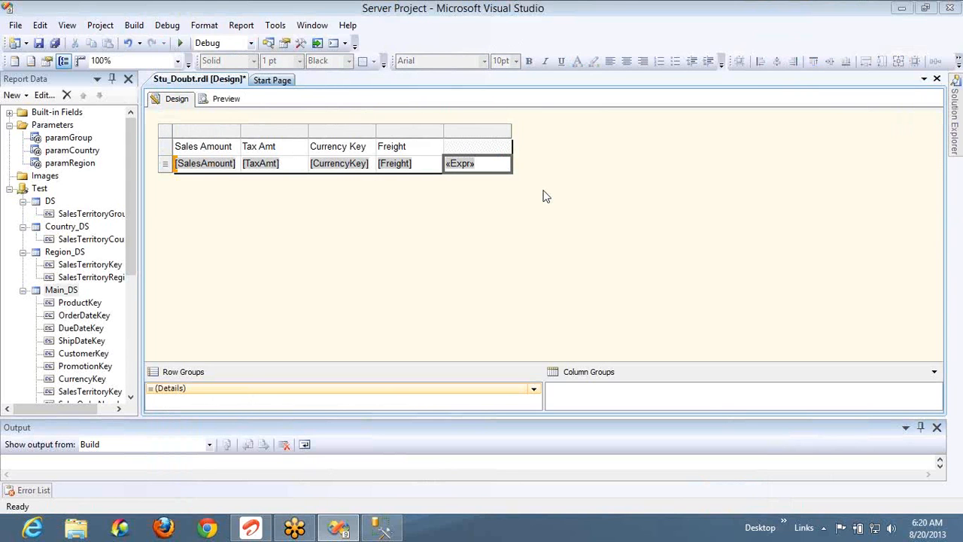
Replace Fields!test.Value with Fields!ExtendedAmount.Value in the fifth cell's isnothing test
{"action": "right_click", "coordinate": [494, 166]}
{"action": "left_click", "coordinate": [433, 241]}
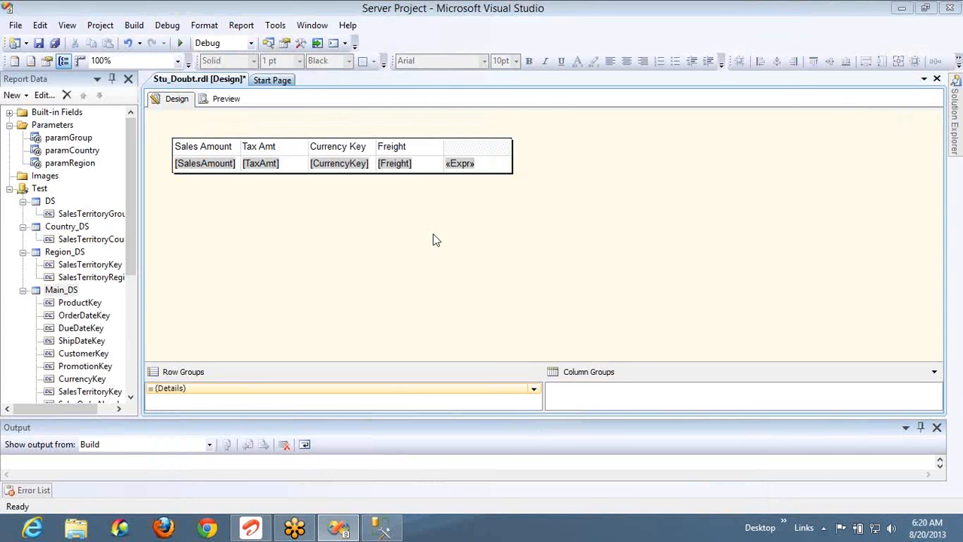
{"action": "right_click", "coordinate": [476, 172]}
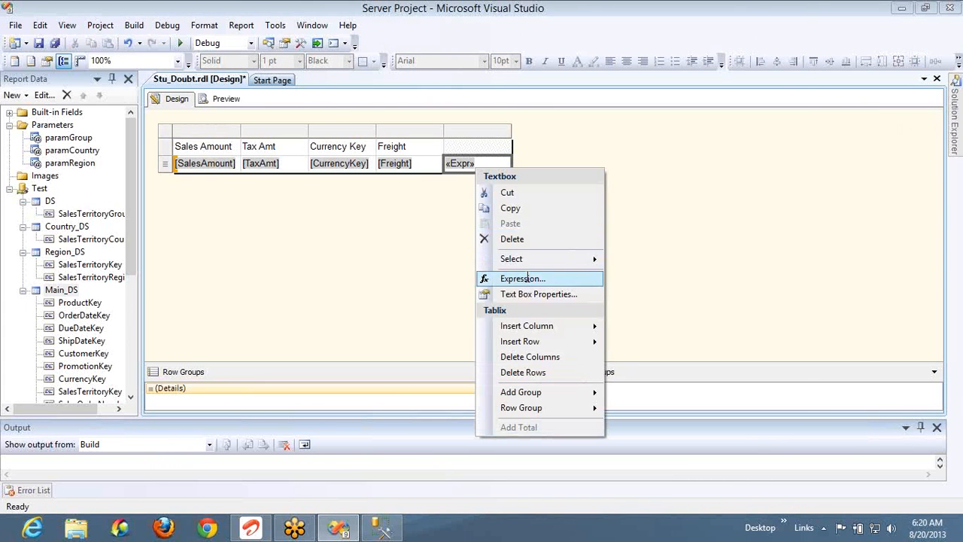
{"action": "left_click", "coordinate": [527, 278]}
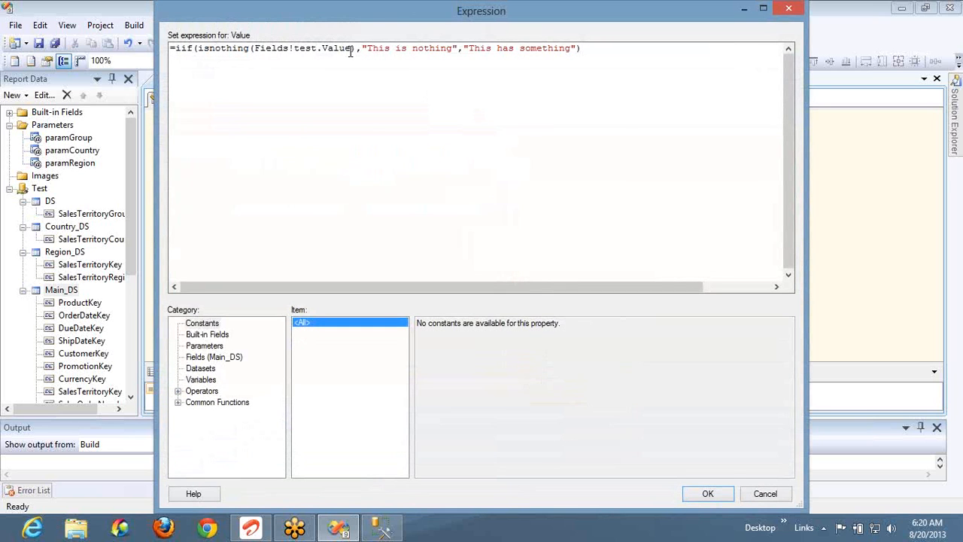
{"action": "left_click", "coordinate": [256, 48], "text": "shift"}
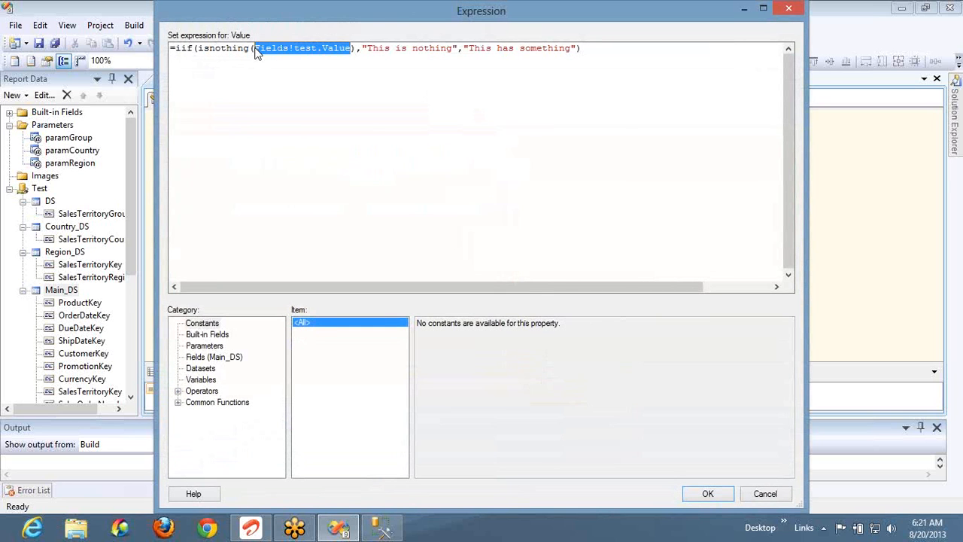
{"action": "key", "text": "Delete"}
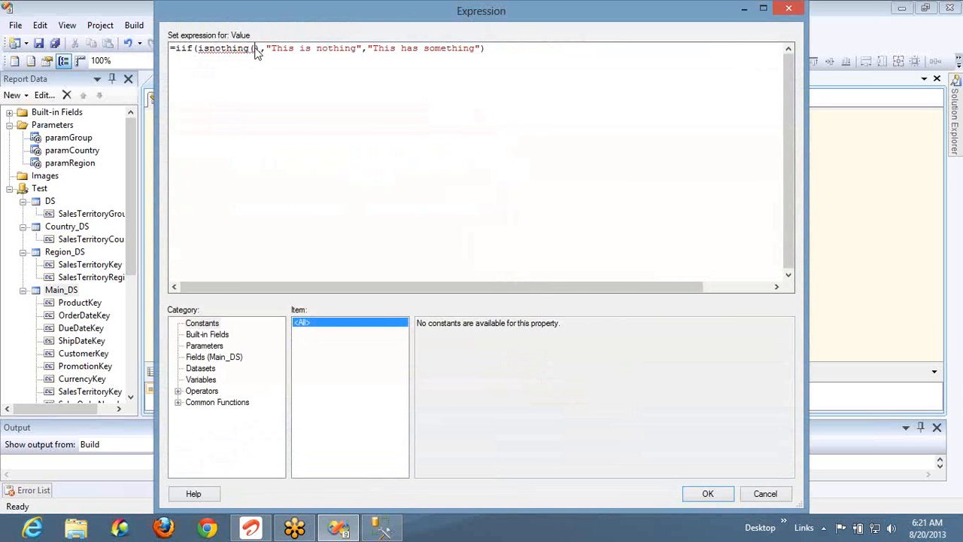
{"action": "left_click", "coordinate": [198, 358]}
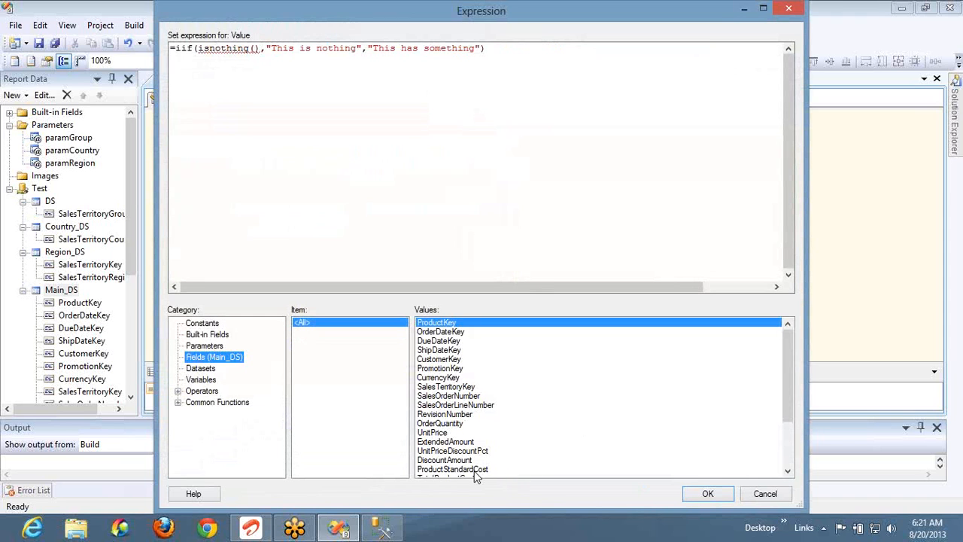
{"action": "left_click", "coordinate": [449, 443]}
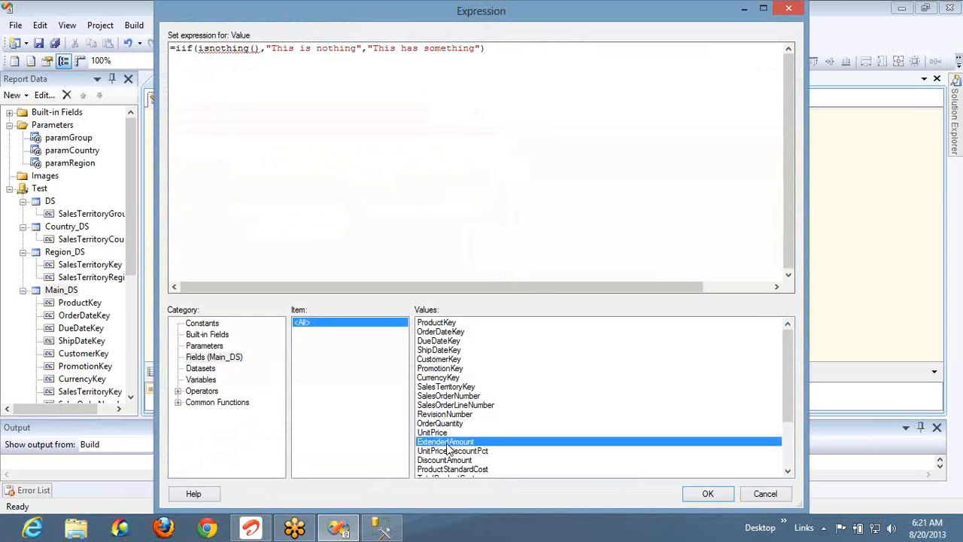
{"action": "double_click", "coordinate": [450, 443]}
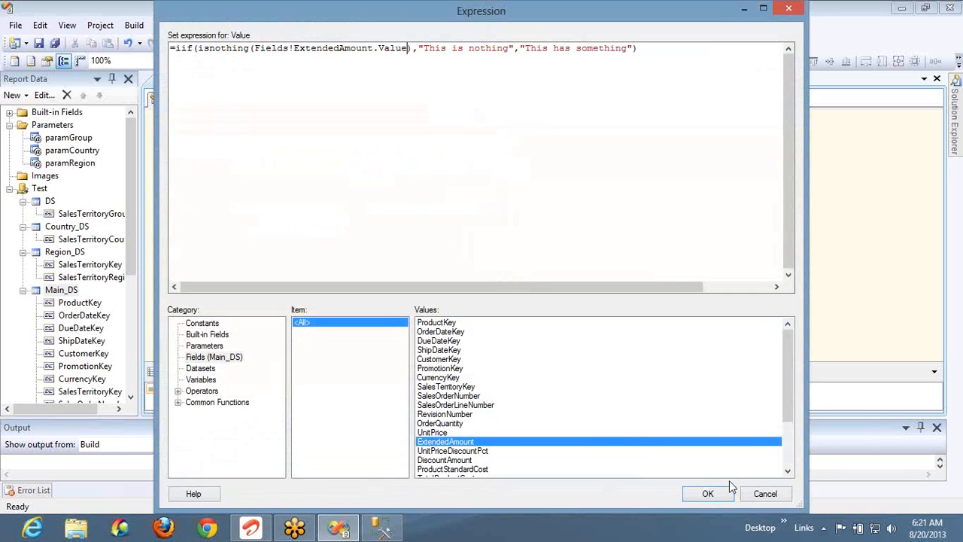
{"action": "left_click", "coordinate": [708, 494]}
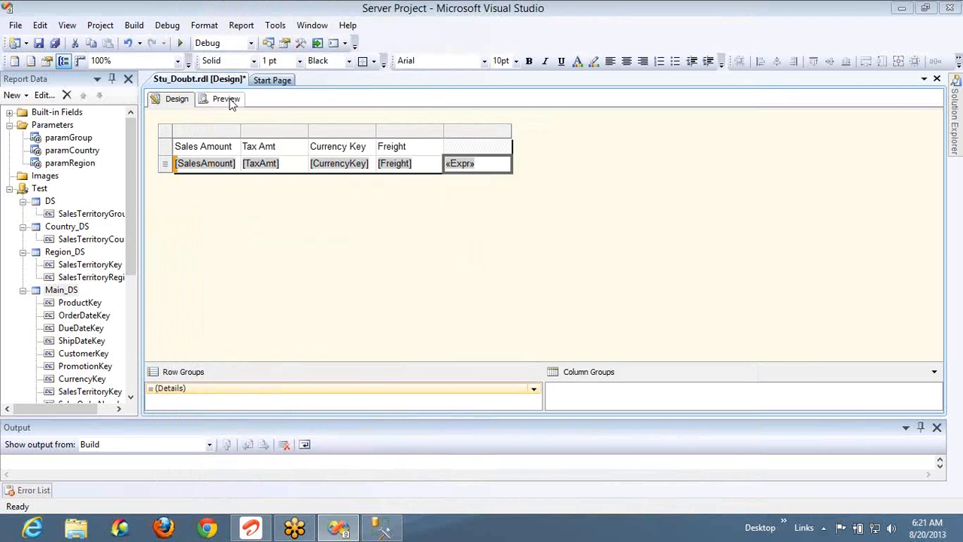
{"action": "left_click", "coordinate": [226, 100]}
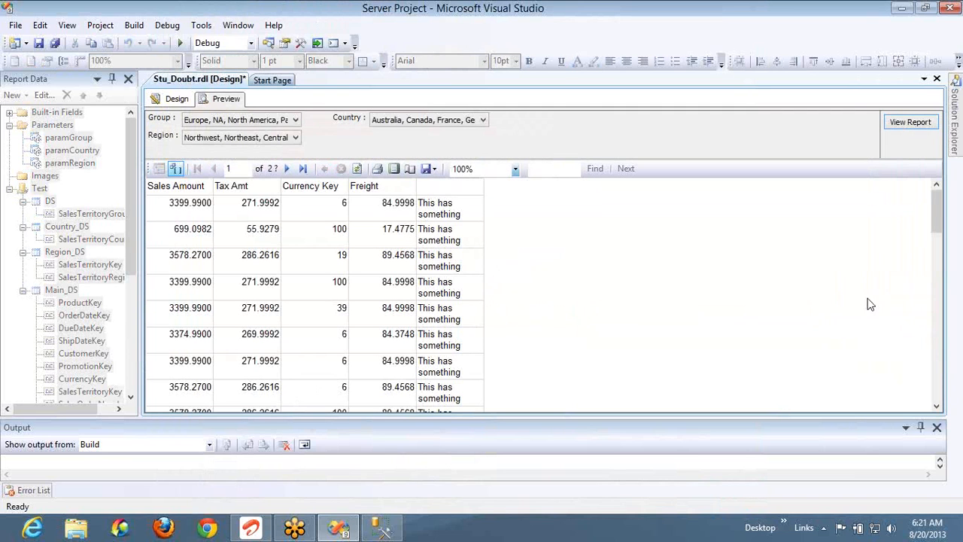
{"action": "left_click", "coordinate": [289, 169]}
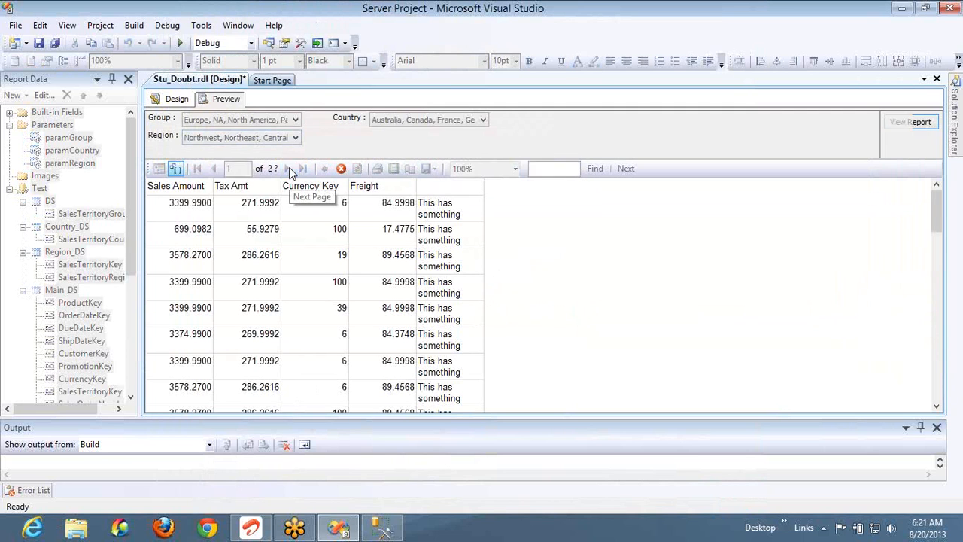
{"action": "left_click", "coordinate": [289, 169]}
{"action": "left_click", "coordinate": [289, 169]}
{"action": "left_click", "coordinate": [289, 169]}
{"action": "left_click", "coordinate": [288, 169]}
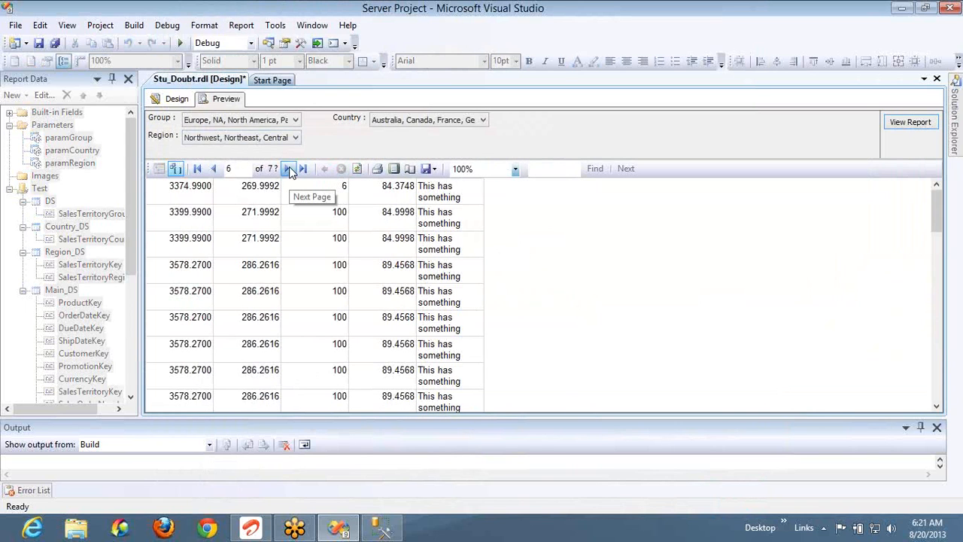
{"action": "left_click", "coordinate": [288, 169]}
{"action": "left_click", "coordinate": [289, 169]}
{"action": "left_click", "coordinate": [289, 168]}
{"action": "left_click", "coordinate": [292, 170]}
{"action": "left_click", "coordinate": [291, 170]}
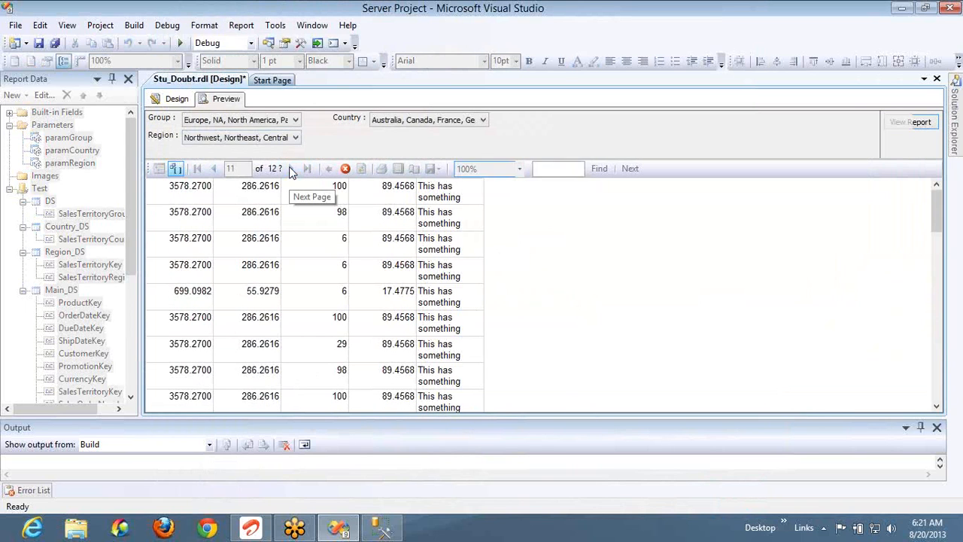
{"action": "left_click", "coordinate": [291, 170]}
{"action": "left_click", "coordinate": [291, 170]}
{"action": "left_click", "coordinate": [291, 170]}
{"action": "left_click", "coordinate": [291, 170]}
{"action": "left_click", "coordinate": [291, 170]}
{"action": "left_click", "coordinate": [291, 170]}
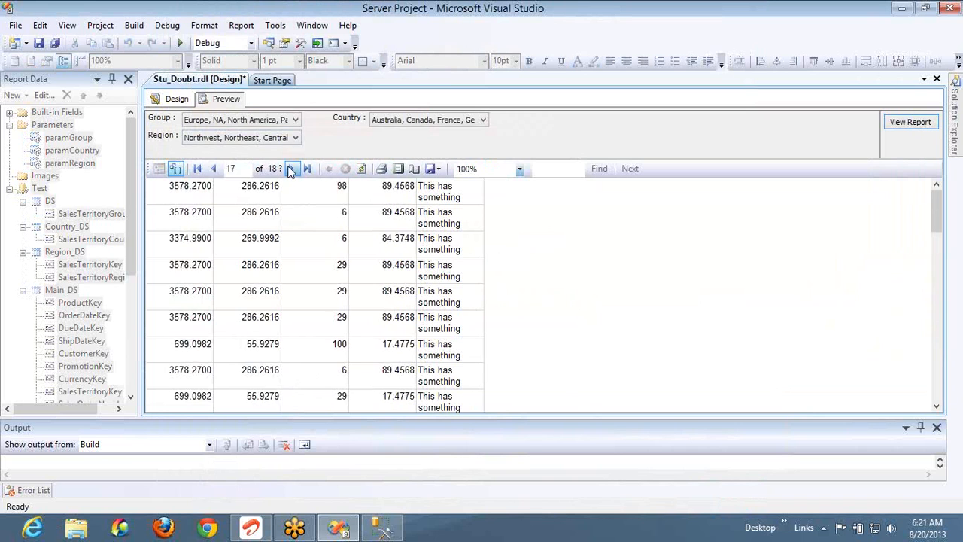
{"action": "left_click", "coordinate": [291, 170]}
{"action": "left_click", "coordinate": [291, 170]}
{"action": "left_click", "coordinate": [291, 170]}
{"action": "left_click", "coordinate": [292, 170]}
{"action": "left_click", "coordinate": [291, 170]}
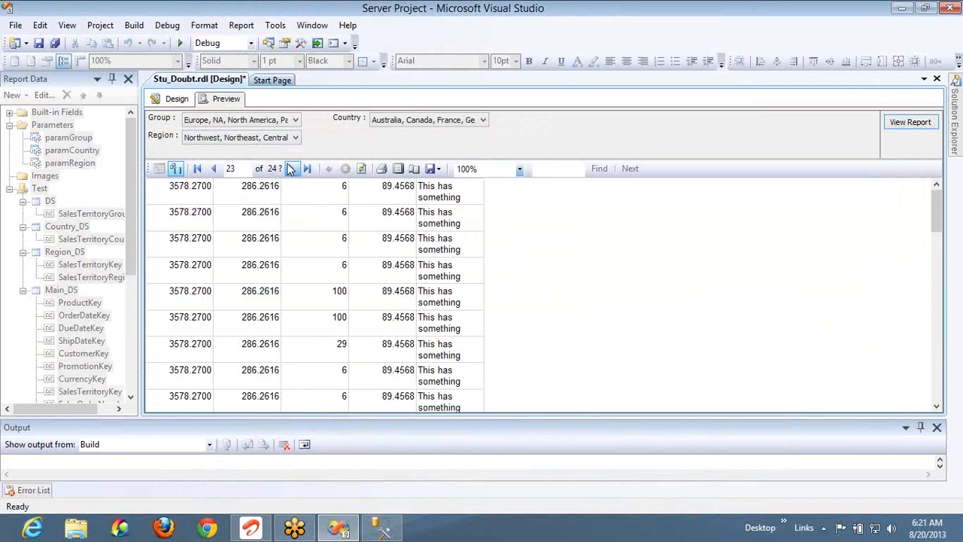
{"action": "left_click", "coordinate": [291, 170]}
{"action": "left_click", "coordinate": [291, 170]}
{"action": "left_click", "coordinate": [292, 170]}
{"action": "left_click", "coordinate": [291, 170]}
{"action": "left_click", "coordinate": [291, 170]}
{"action": "left_click", "coordinate": [291, 170]}
{"action": "left_click", "coordinate": [291, 170]}
{"action": "left_click", "coordinate": [291, 170]}
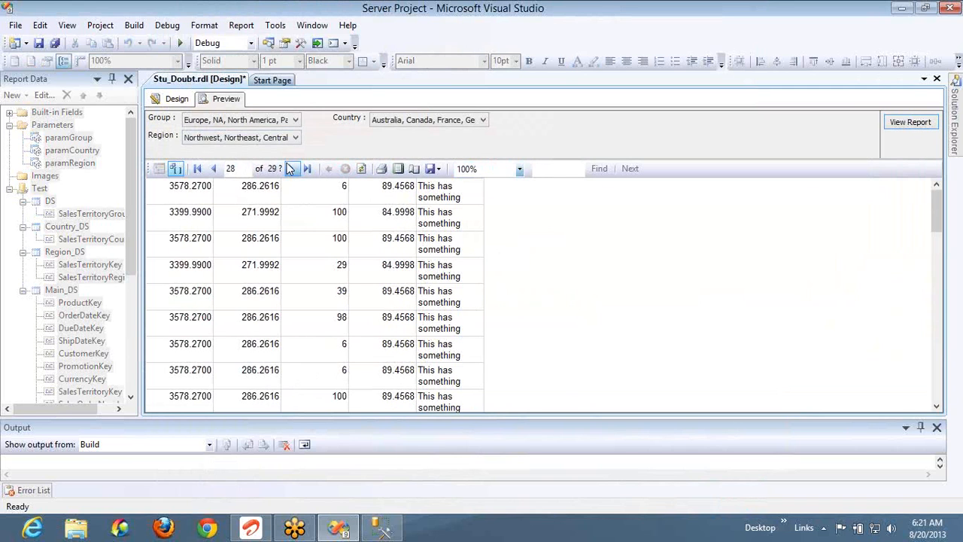
{"action": "left_click", "coordinate": [291, 170]}
{"action": "left_click", "coordinate": [291, 170]}
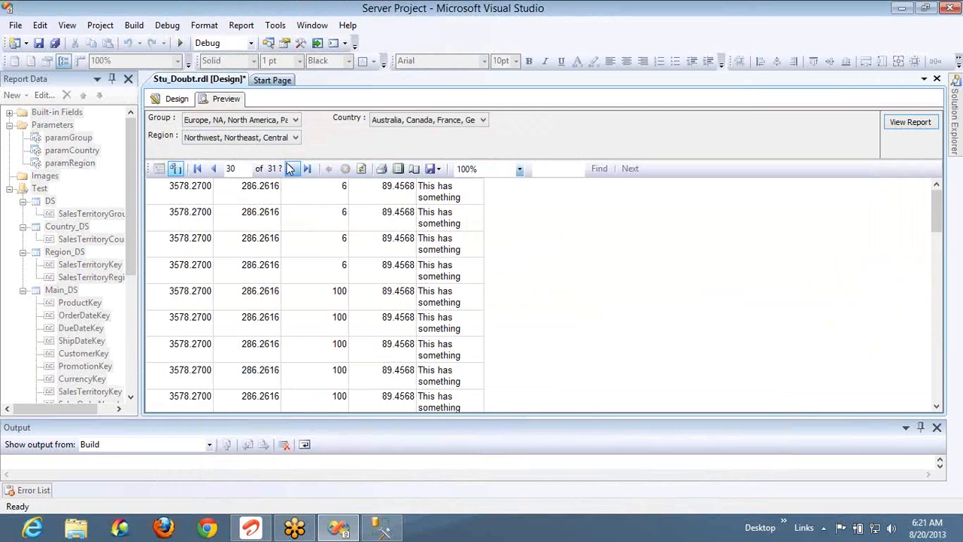
{"action": "left_click", "coordinate": [175, 99]}
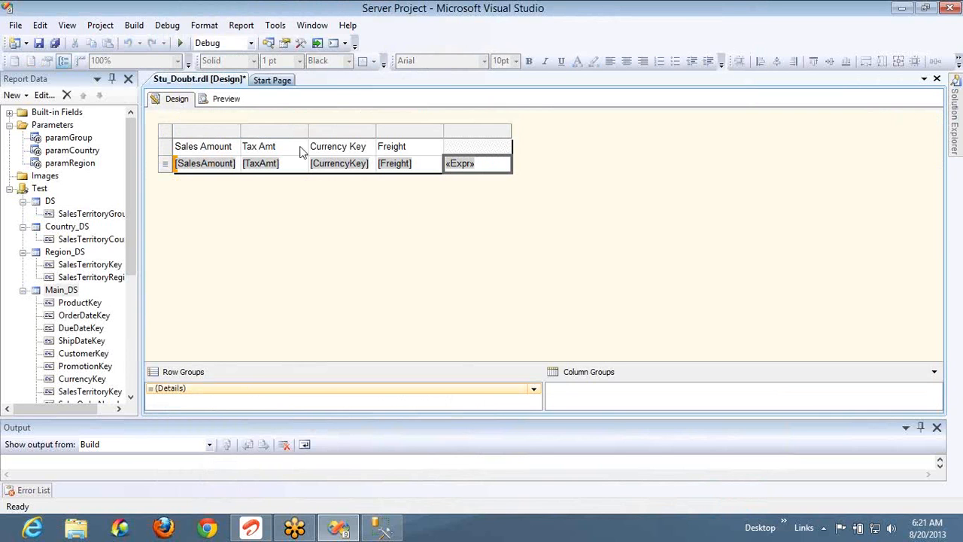
Reopen the fifth cell's expression showing the isnothing test on ExtendedAmount
{"action": "left_click", "coordinate": [491, 147]}
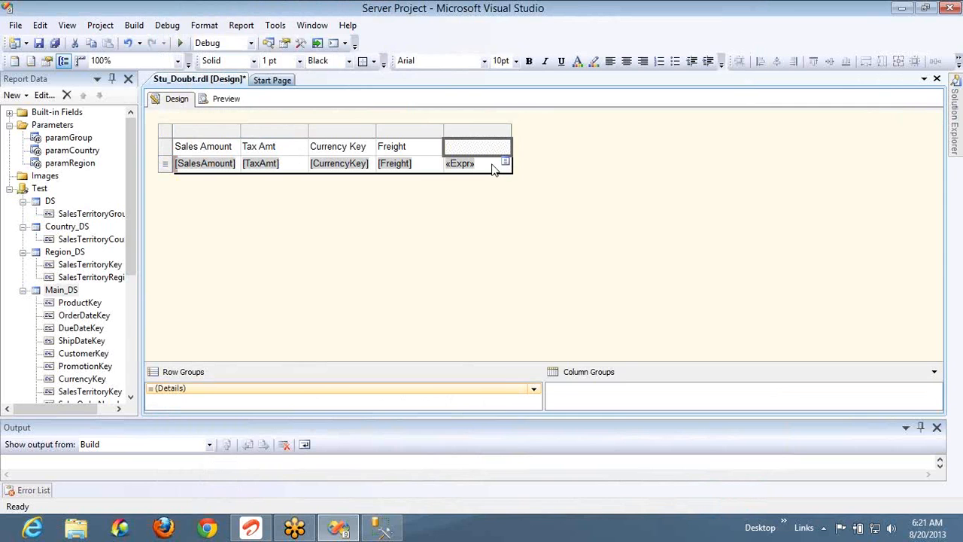
{"action": "right_click", "coordinate": [492, 166]}
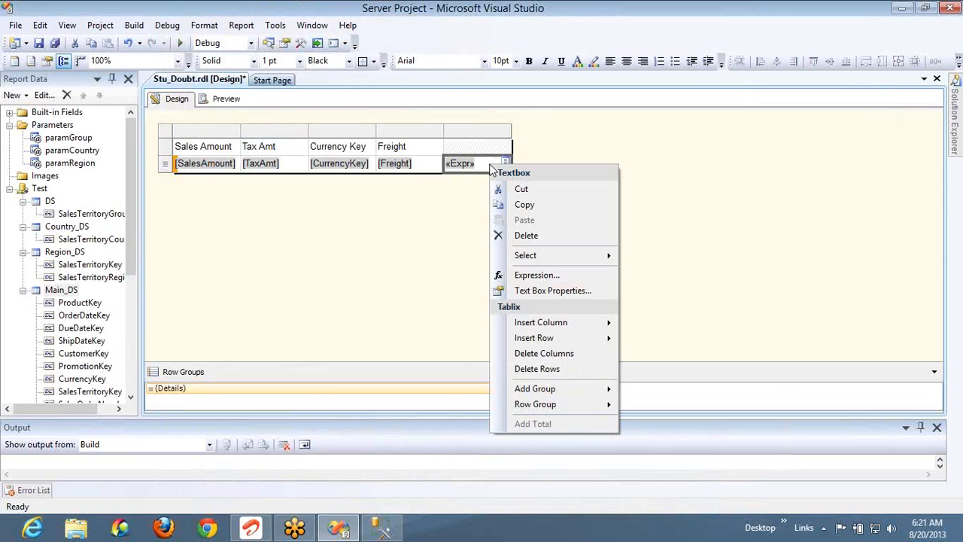
{"action": "left_click", "coordinate": [531, 275]}
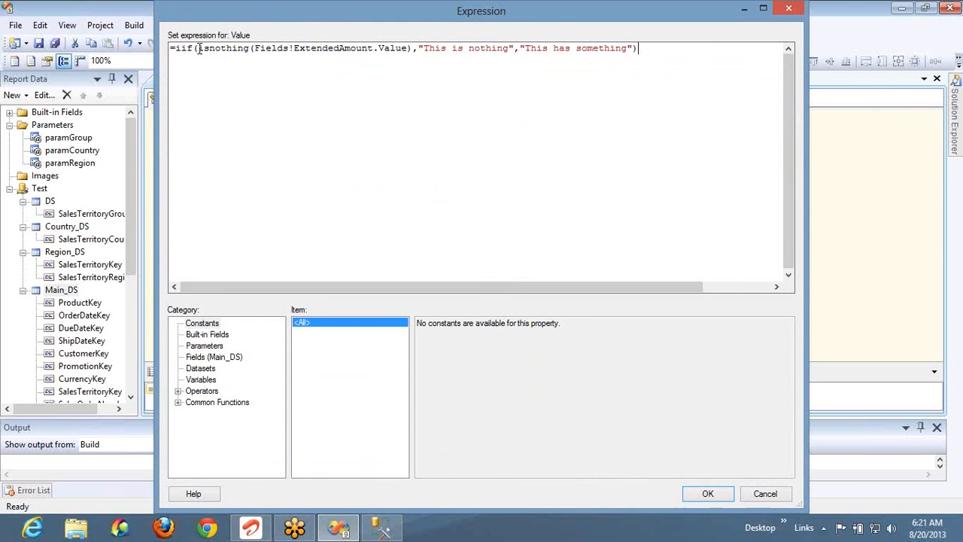
{"action": "left_click", "coordinate": [199, 49]}
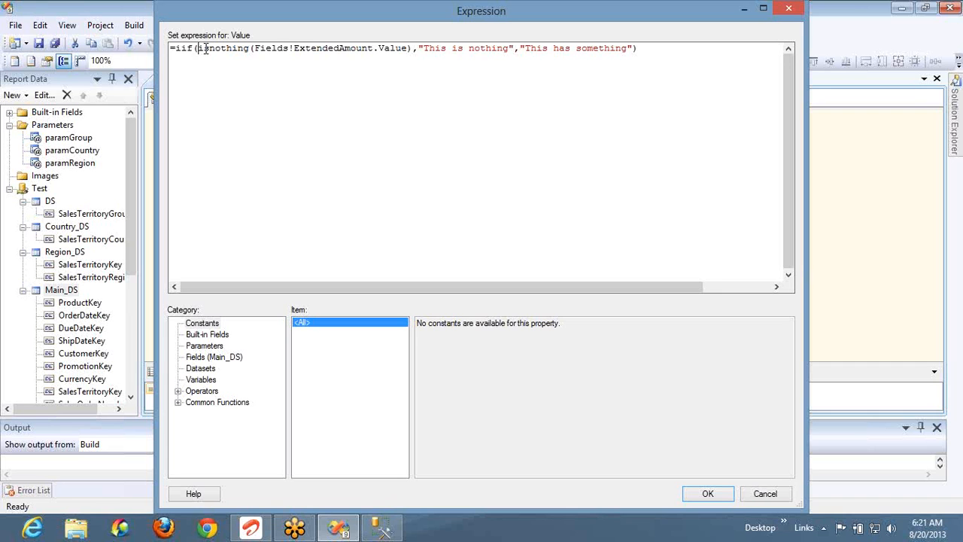
{"action": "right_click", "coordinate": [414, 54]}
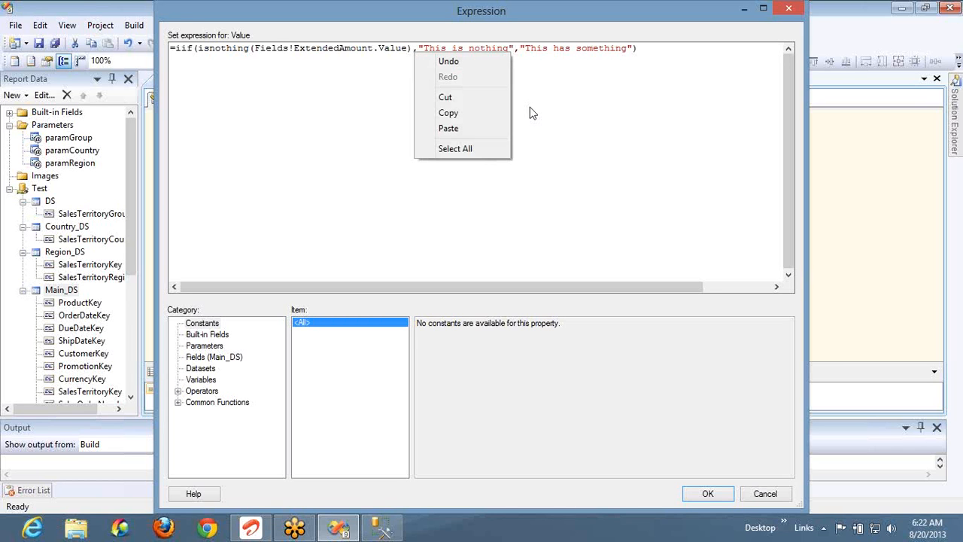
{"action": "left_click", "coordinate": [545, 140]}
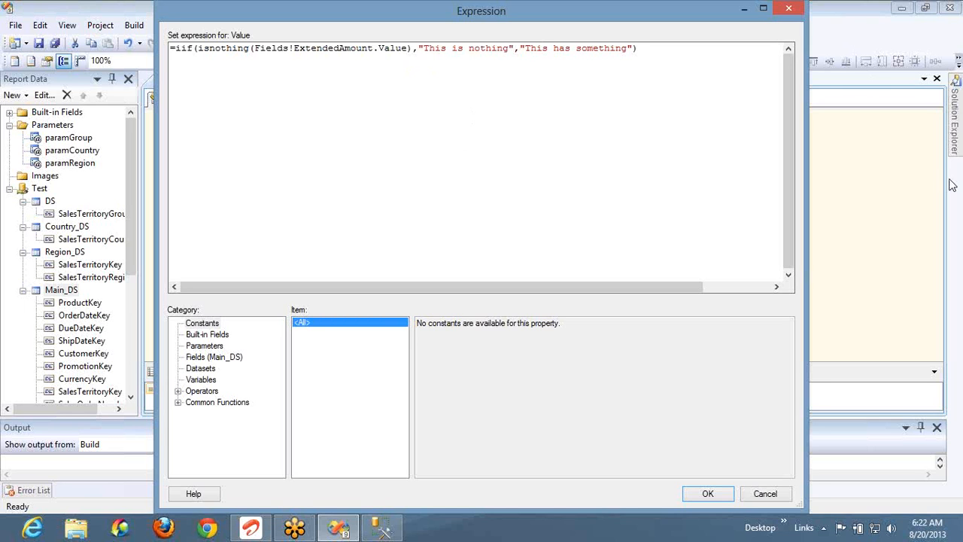
{"action": "left_click", "coordinate": [904, 212]}
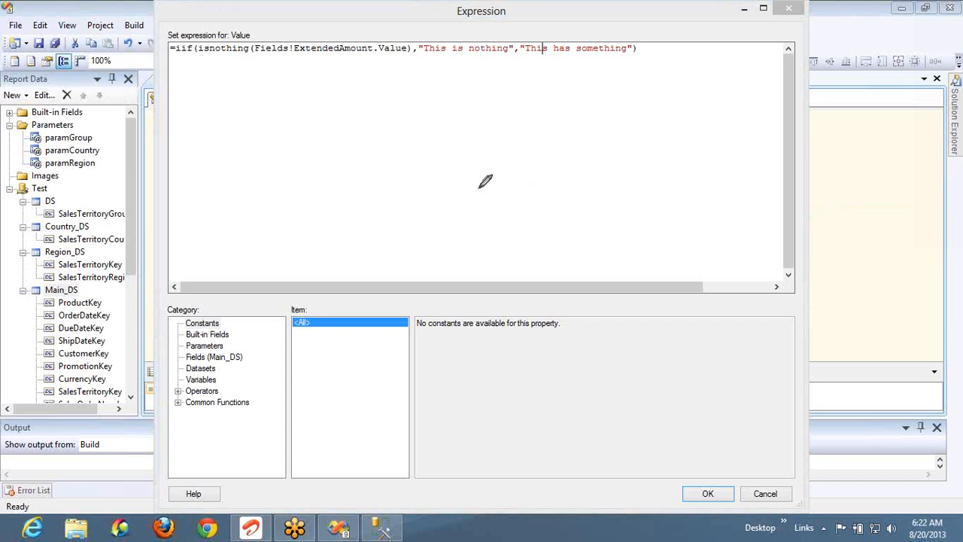
{"action": "mouse_move", "coordinate": [416, 143]}
{"action": "left_mouse_down"}
{"action": "mouse_move", "coordinate": [438, 139]}
{"action": "mouse_move", "coordinate": [435, 156]}
{"action": "mouse_move", "coordinate": [452, 149]}
{"action": "left_mouse_up"}
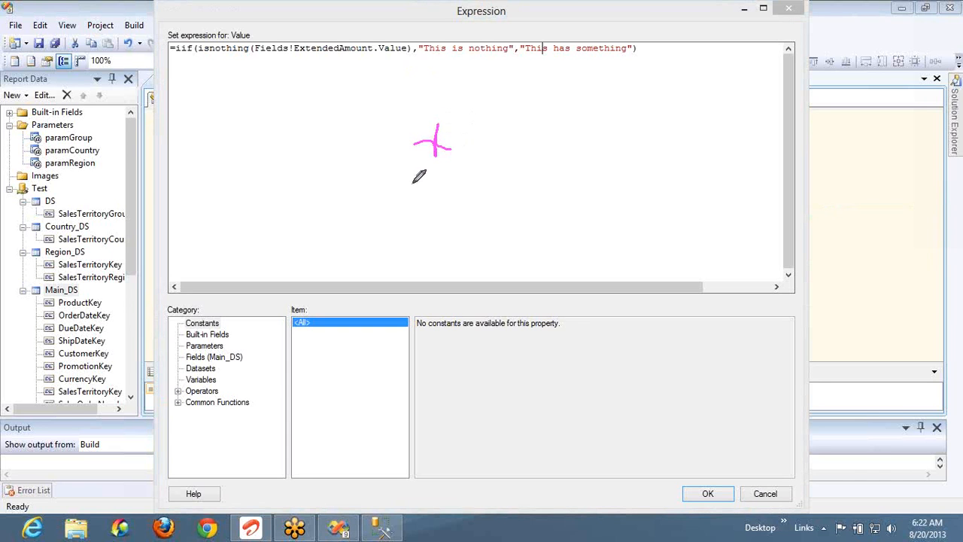
{"action": "left_click_drag", "start_coordinate": [412, 184], "coordinate": [497, 149]}
{"action": "mouse_move", "coordinate": [465, 194]}
{"action": "left_mouse_down"}
{"action": "mouse_move", "coordinate": [476, 177]}
{"action": "mouse_move", "coordinate": [482, 201]}
{"action": "left_mouse_up"}
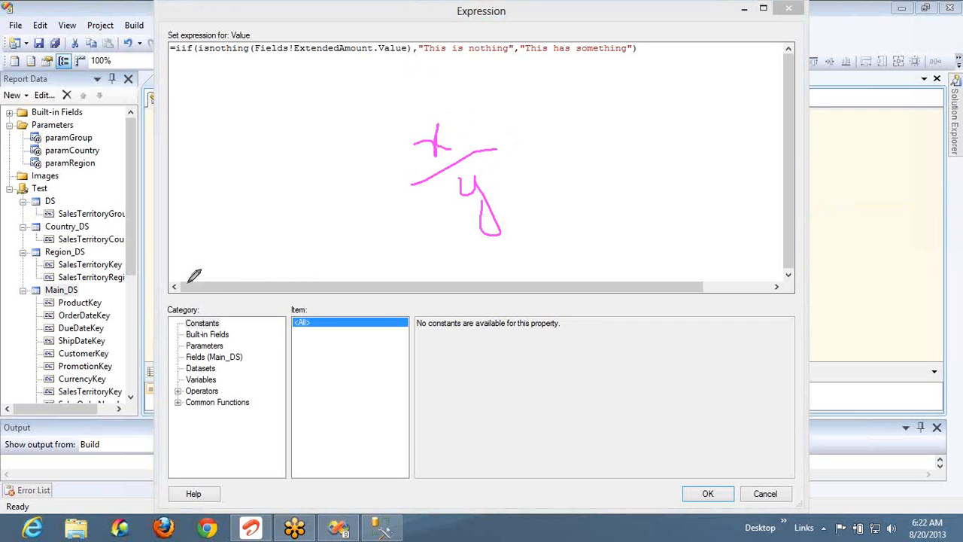
{"action": "mouse_move", "coordinate": [187, 285]}
{"action": "left_mouse_down"}
{"action": "mouse_move", "coordinate": [194, 307]}
{"action": "mouse_move", "coordinate": [197, 299]}
{"action": "left_mouse_up"}
{"action": "mouse_move", "coordinate": [218, 262]}
{"action": "left_mouse_down"}
{"action": "mouse_move", "coordinate": [230, 302]}
{"action": "mouse_move", "coordinate": [248, 280]}
{"action": "mouse_move", "coordinate": [259, 297]}
{"action": "left_mouse_up"}
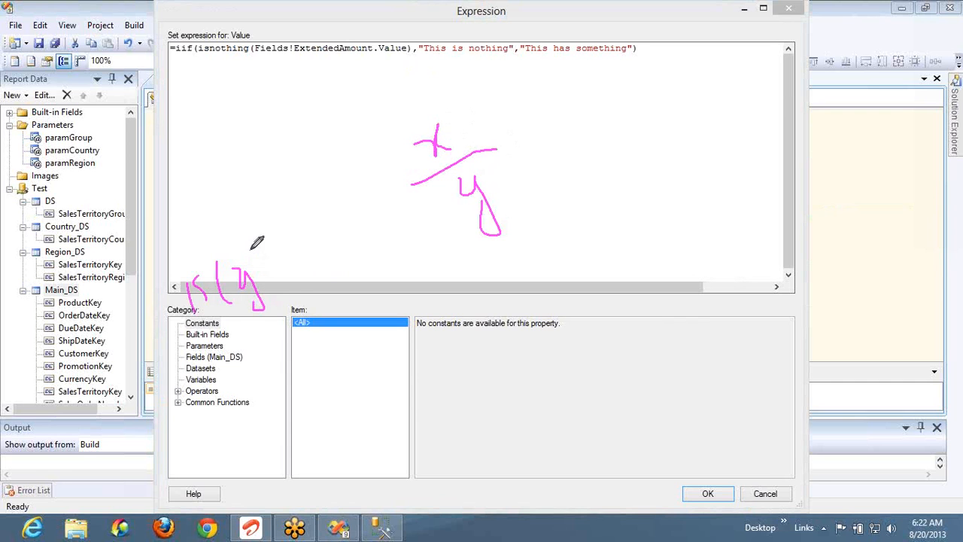
{"action": "left_click_drag", "start_coordinate": [256, 242], "coordinate": [287, 299]}
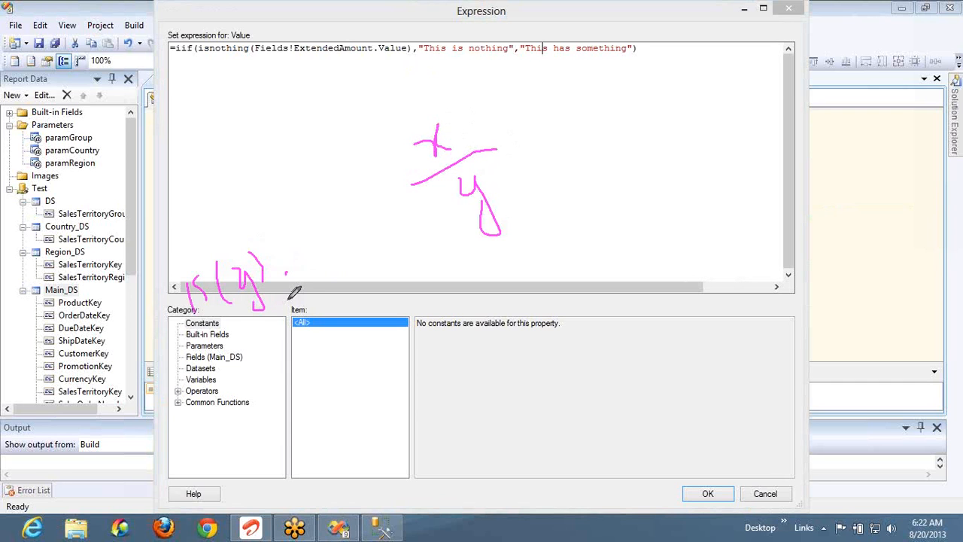
{"action": "left_click", "coordinate": [290, 254]}
{"action": "mouse_move", "coordinate": [291, 260]}
{"action": "left_mouse_down"}
{"action": "mouse_move", "coordinate": [320, 262]}
{"action": "mouse_move", "coordinate": [349, 229]}
{"action": "mouse_move", "coordinate": [373, 262]}
{"action": "left_mouse_up"}
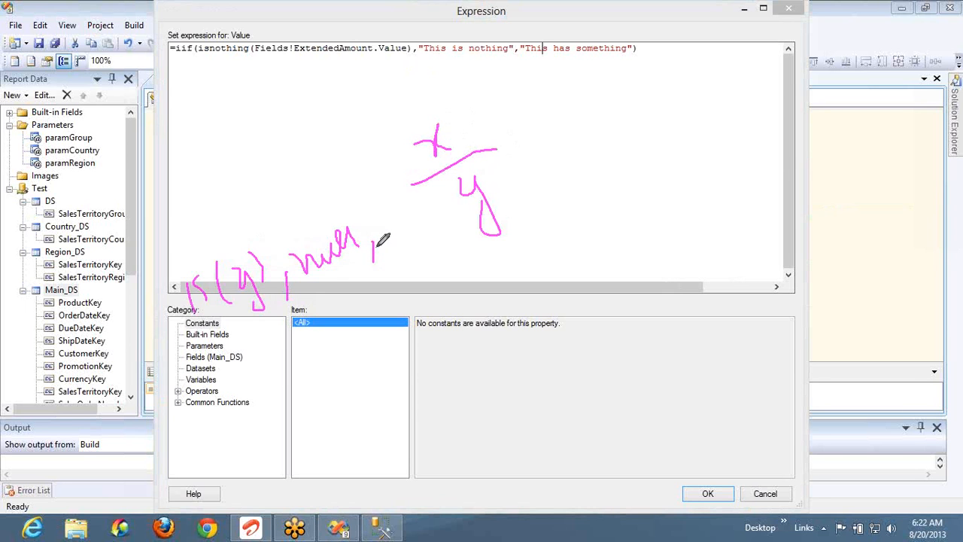
{"action": "mouse_move", "coordinate": [380, 215]}
{"action": "left_mouse_down"}
{"action": "mouse_move", "coordinate": [396, 241]}
{"action": "mouse_move", "coordinate": [416, 243]}
{"action": "left_mouse_up"}
{"action": "left_click_drag", "start_coordinate": [414, 185], "coordinate": [434, 263]}
{"action": "mouse_move", "coordinate": [437, 222]}
{"action": "left_mouse_down"}
{"action": "mouse_move", "coordinate": [450, 226]}
{"action": "mouse_move", "coordinate": [456, 272]}
{"action": "mouse_move", "coordinate": [455, 259]}
{"action": "left_mouse_up"}
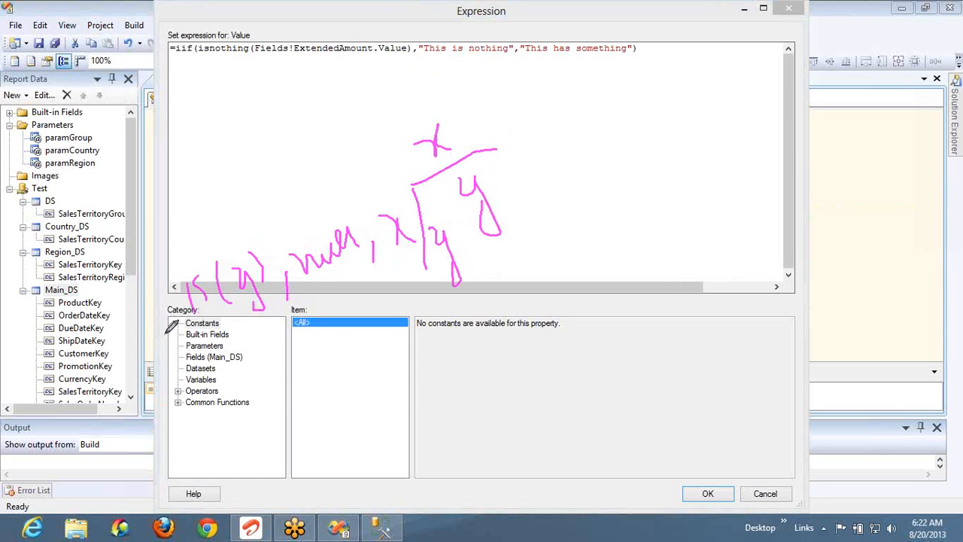
{"action": "mouse_move", "coordinate": [165, 334]}
{"action": "left_mouse_down"}
{"action": "mouse_move", "coordinate": [258, 336]}
{"action": "mouse_move", "coordinate": [129, 305]}
{"action": "mouse_move", "coordinate": [251, 325]}
{"action": "left_mouse_up"}
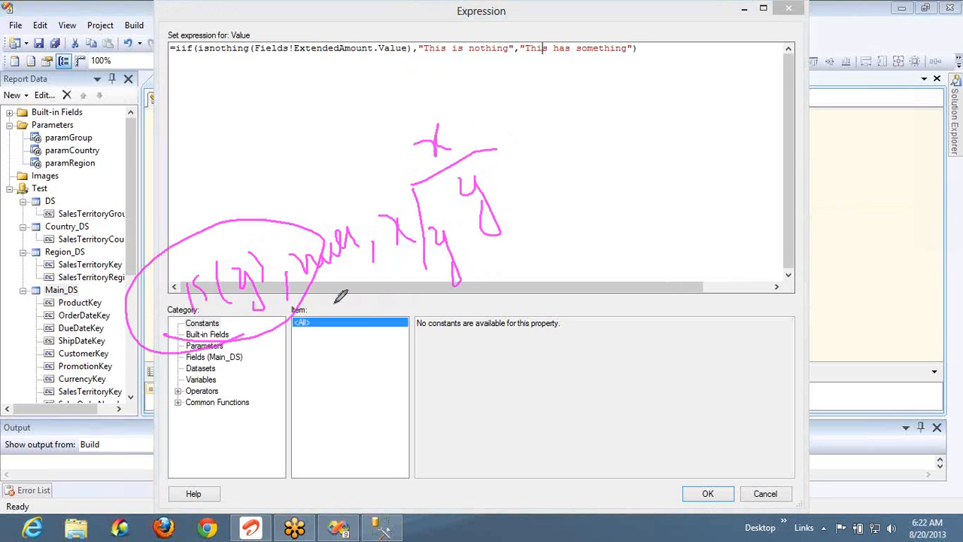
{"action": "left_click_drag", "start_coordinate": [326, 293], "coordinate": [359, 273]}
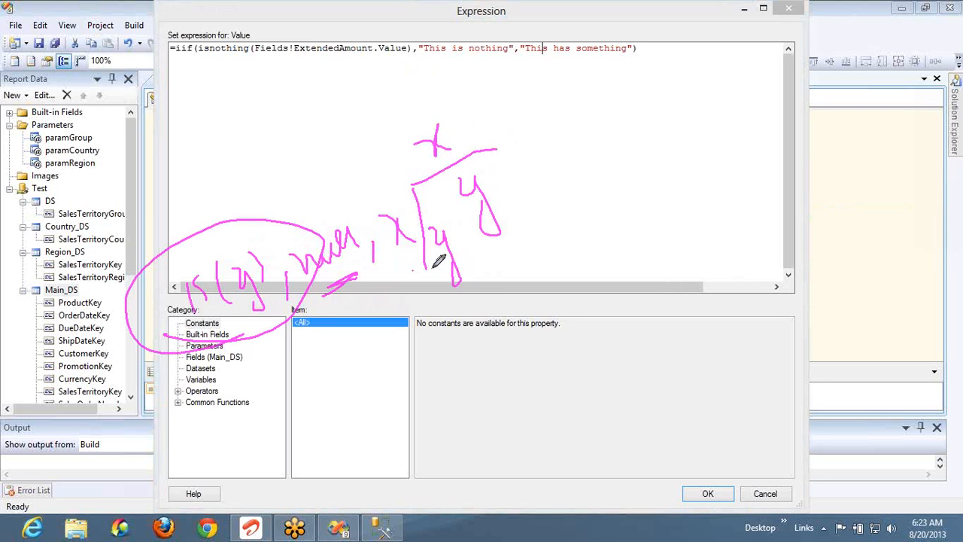
{"action": "left_click_drag", "start_coordinate": [437, 268], "coordinate": [409, 275]}
{"action": "left_click", "coordinate": [955, 70]}
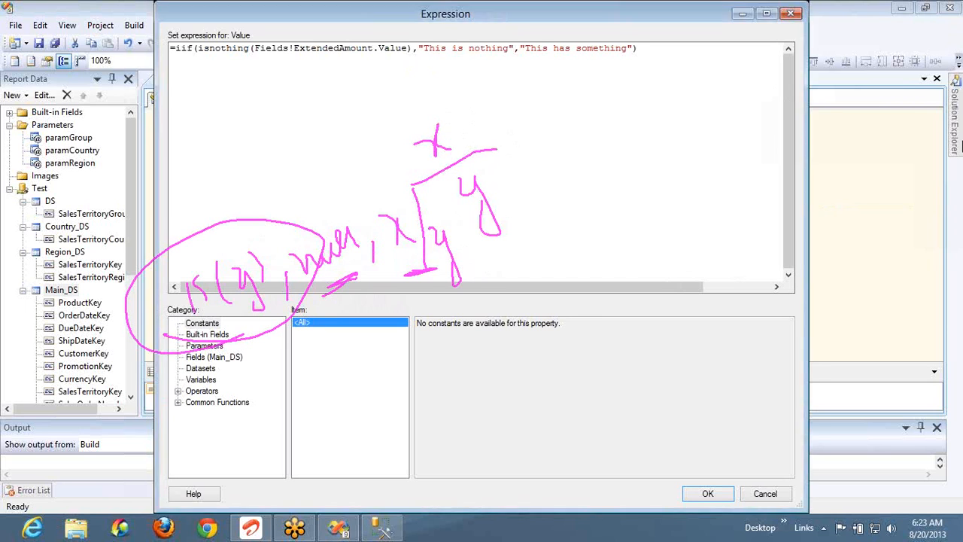
{"action": "left_click", "coordinate": [924, 206]}
{"action": "right_click", "coordinate": [851, 204]}
Show the Inspection functions with IsArray's description, clearing the on-screen annotations
{"action": "left_click", "coordinate": [858, 199]}
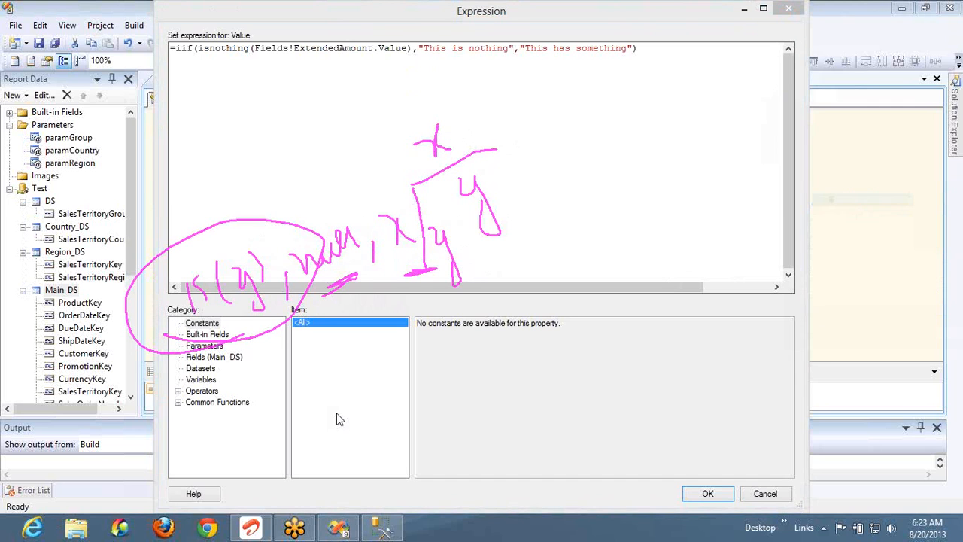
{"action": "left_click", "coordinate": [178, 402]}
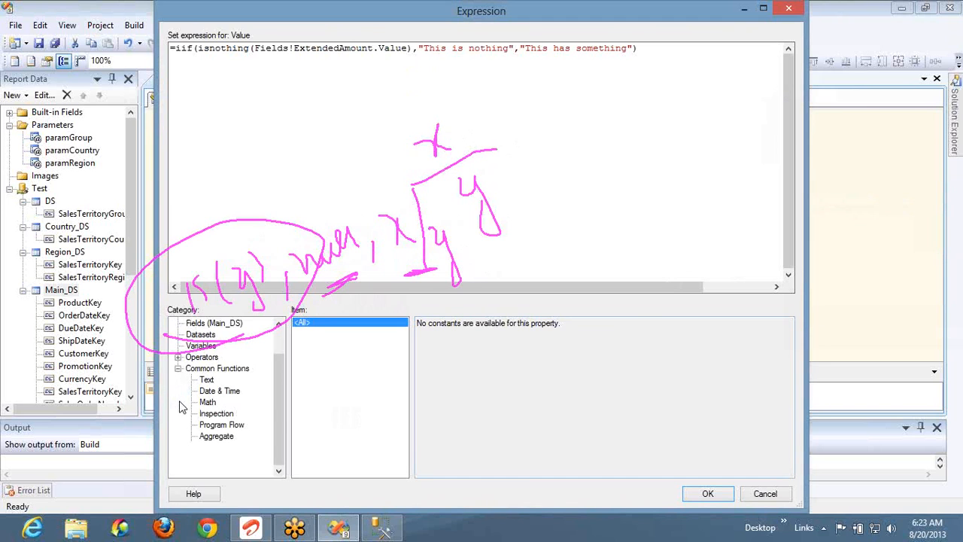
{"action": "left_click", "coordinate": [214, 414]}
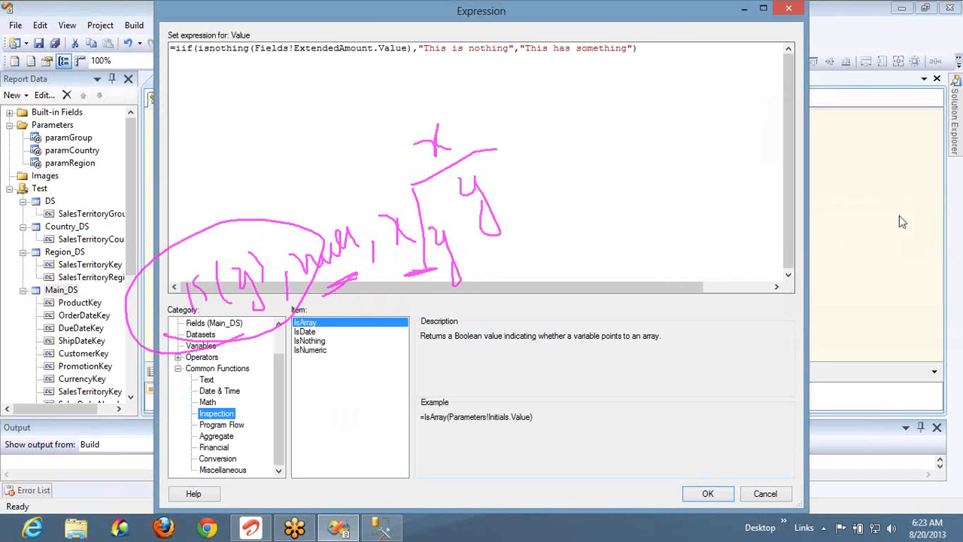
{"action": "left_click", "coordinate": [954, 180]}
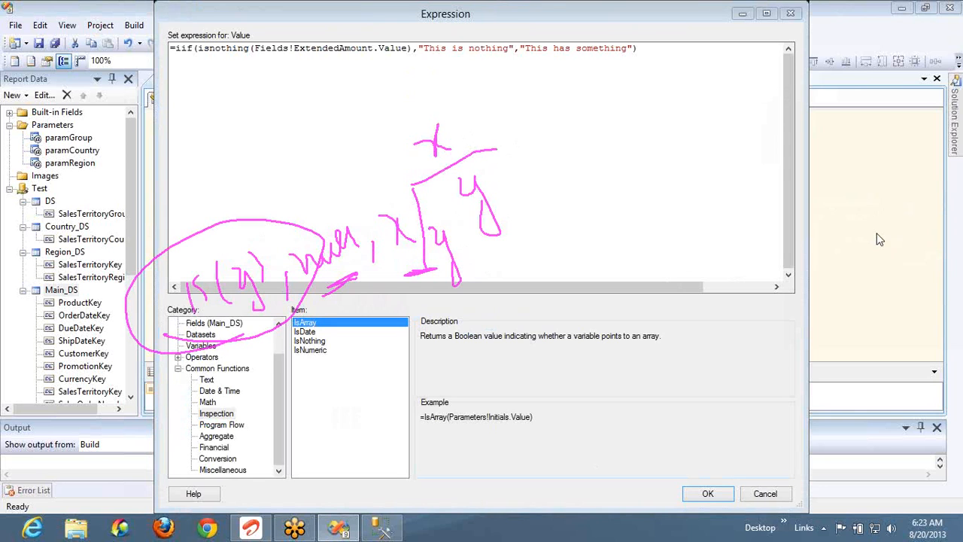
{"action": "right_click", "coordinate": [874, 270]}
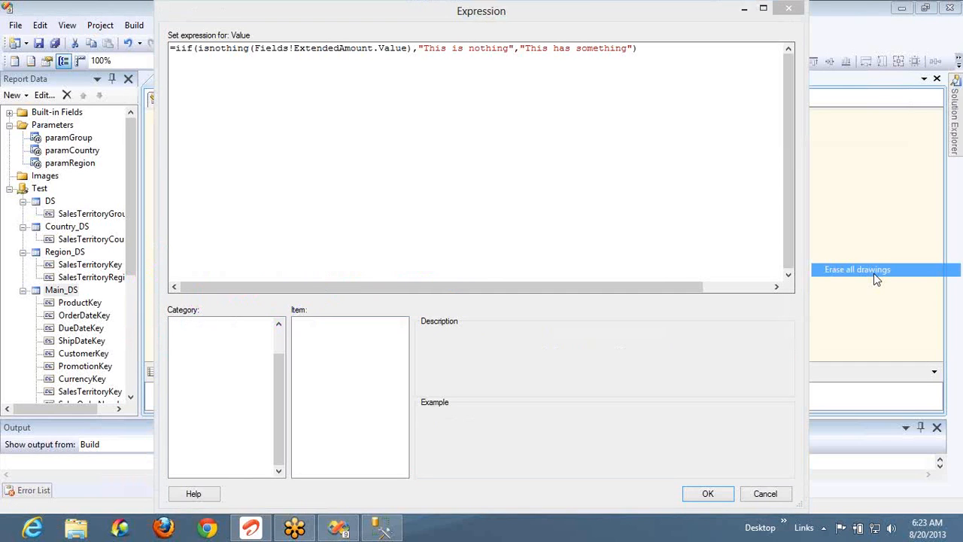
{"action": "left_click", "coordinate": [874, 273]}
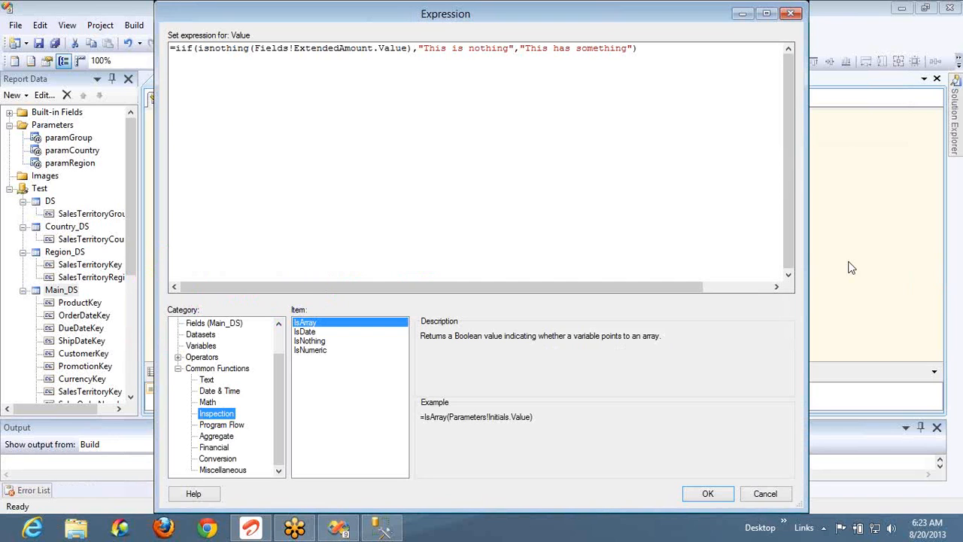
{"action": "left_click", "coordinate": [704, 57]}
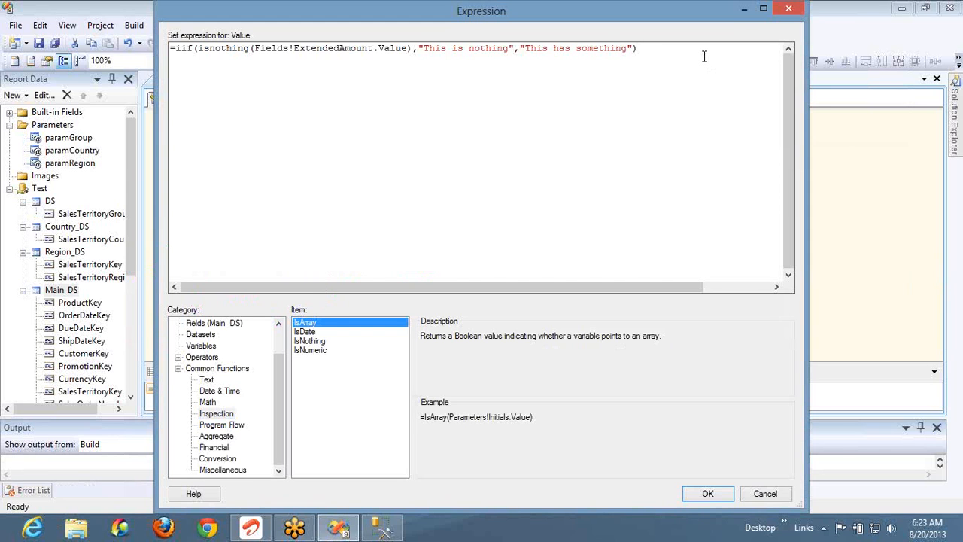
Replace the expression with =iif(IsArray(Parameters!paramGroup.Value),"Good","Bad")
{"action": "key", "text": "ctrl+a"}
{"action": "type", "text": "=iif("}
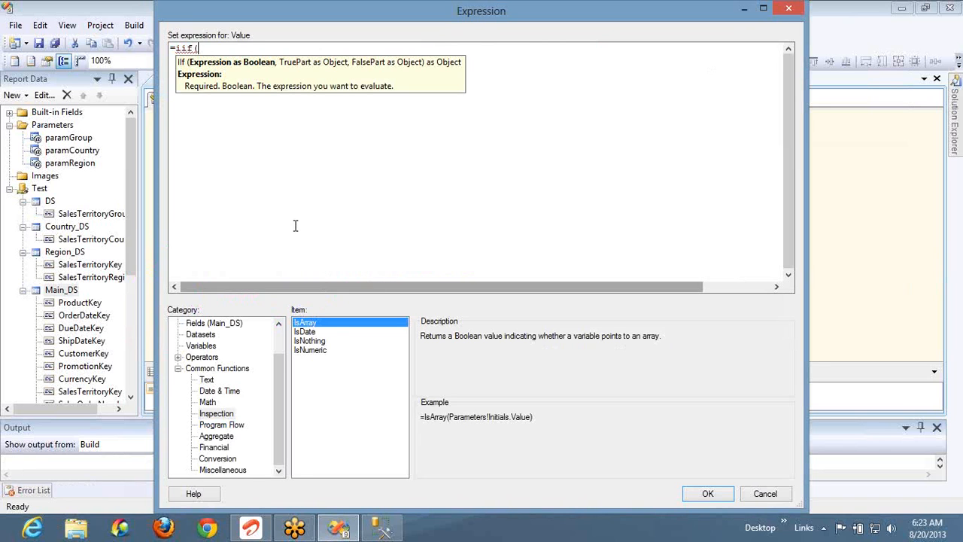
{"action": "double_click", "coordinate": [309, 324]}
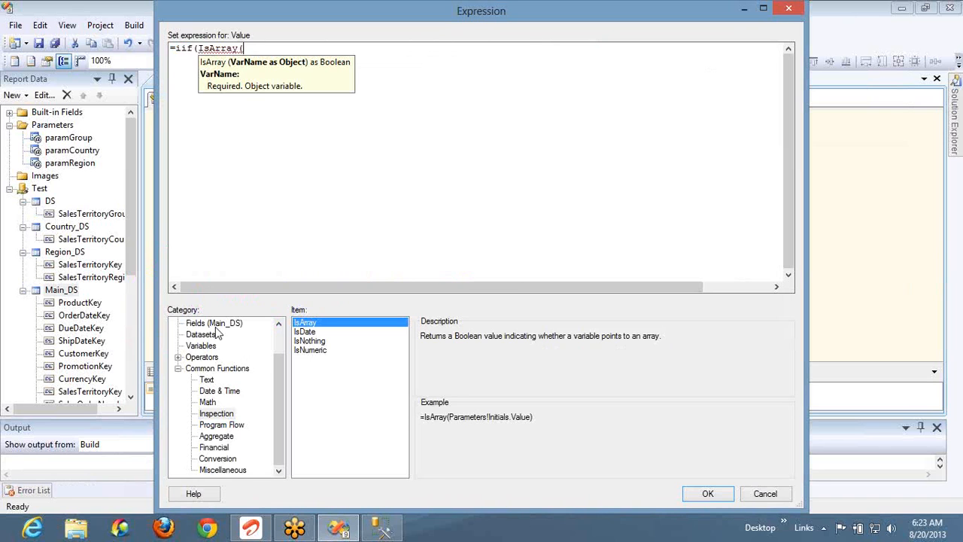
{"action": "scroll", "coordinate": [280, 332], "scroll_direction": "up", "scroll_amount": 1}
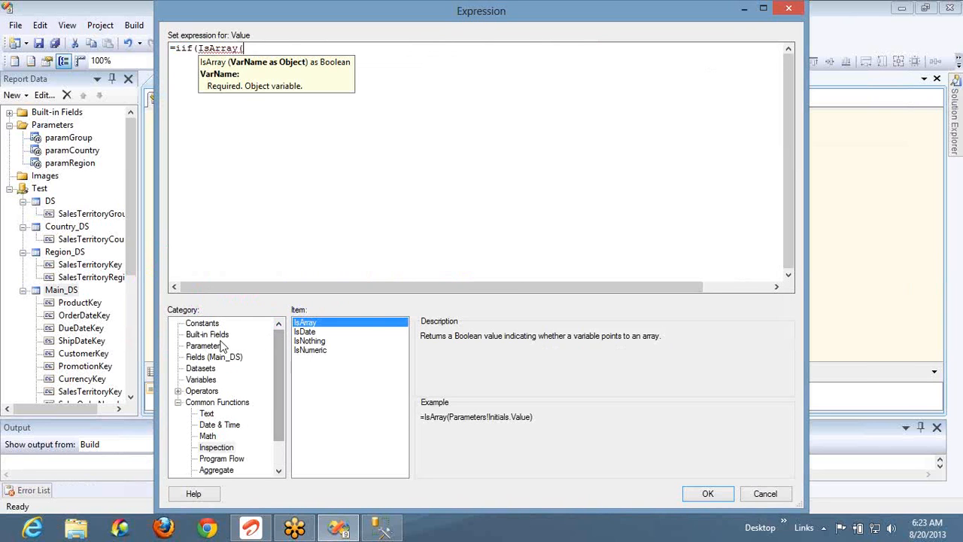
{"action": "left_click", "coordinate": [217, 347]}
{"action": "left_click", "coordinate": [433, 324]}
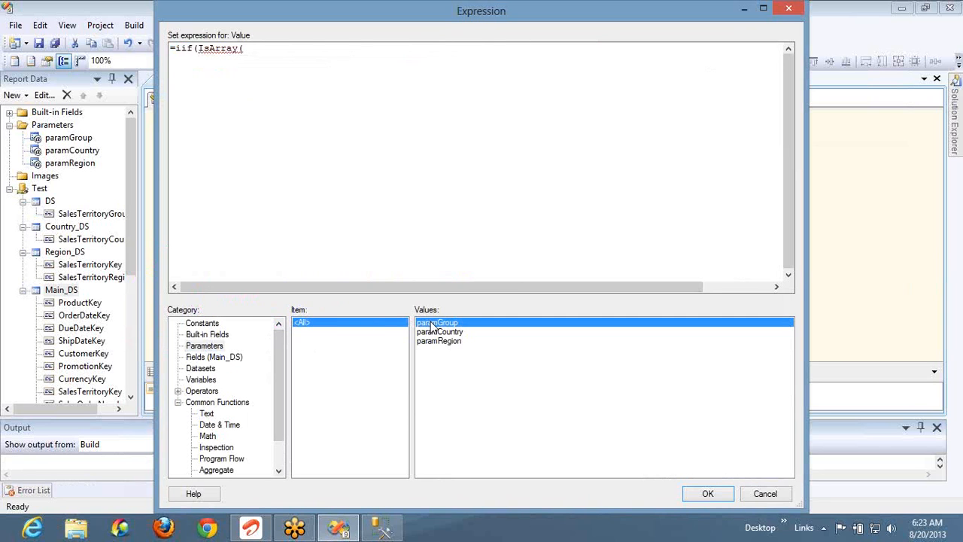
{"action": "double_click", "coordinate": [431, 319]}
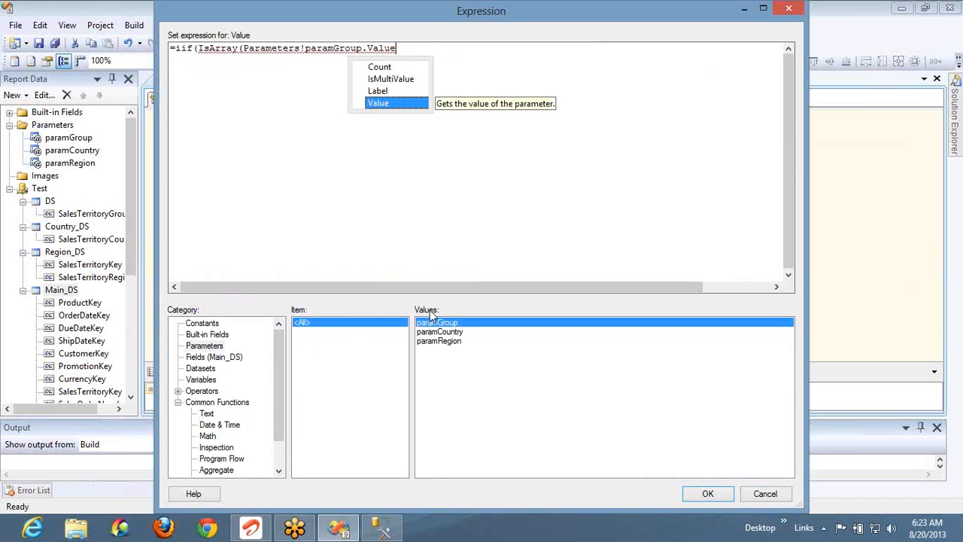
{"action": "type", "text": ")"}
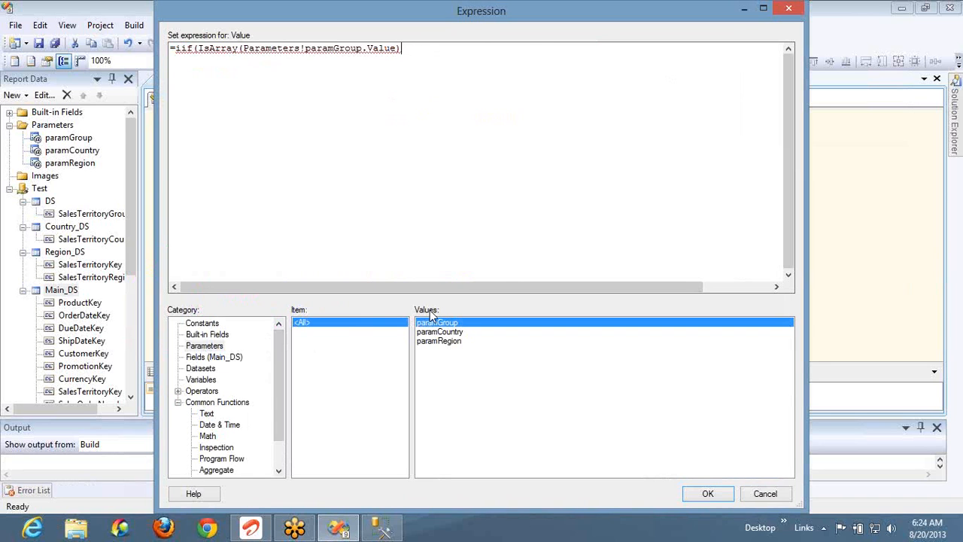
{"action": "type", "text": ","}
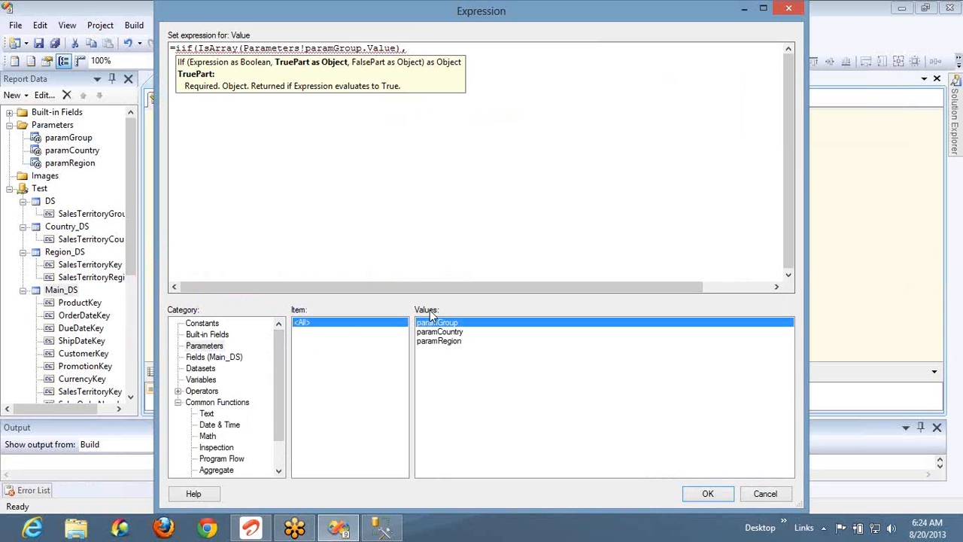
{"action": "type", "text": "\"Good"}
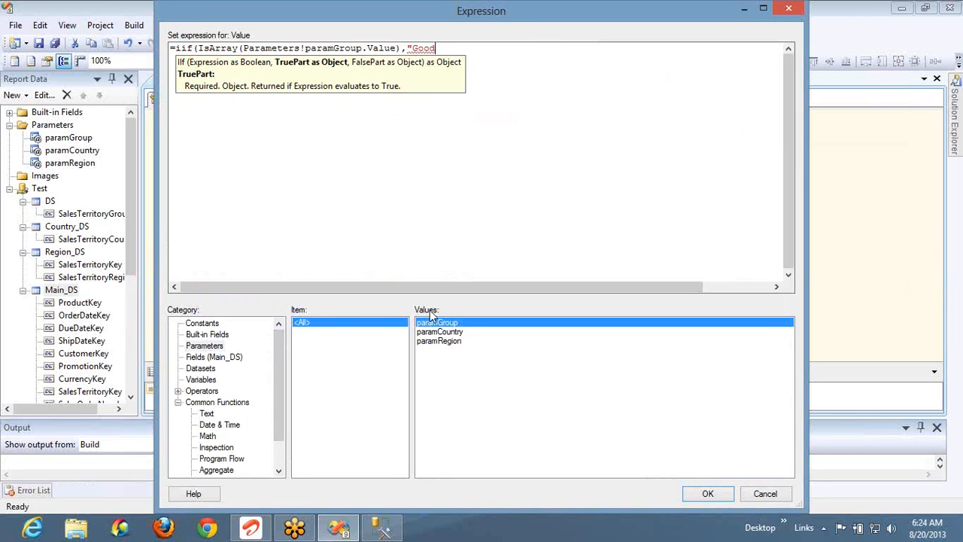
{"action": "type", "text": "\",\"Ba"}
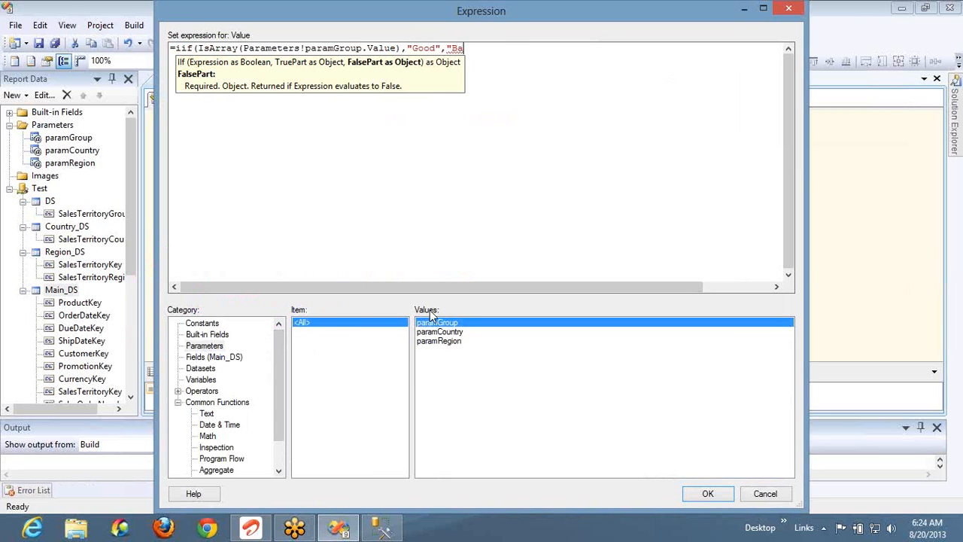
{"action": "type", "text": "d\")"}
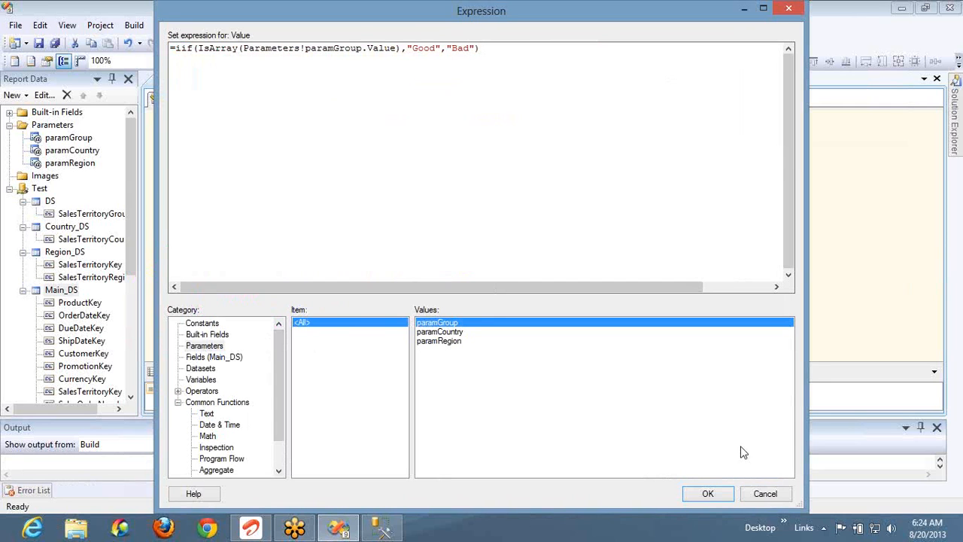
{"action": "left_click", "coordinate": [708, 494]}
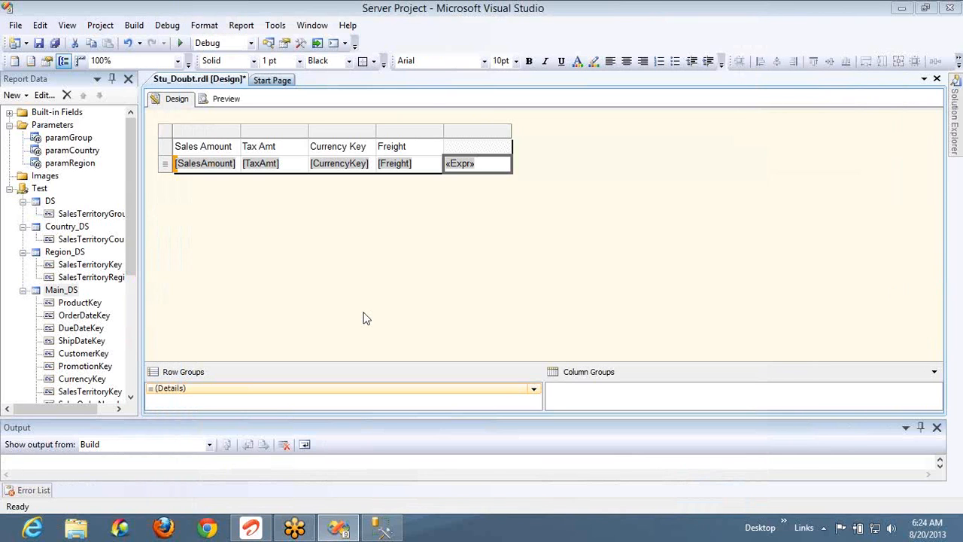
{"action": "left_click", "coordinate": [222, 103]}
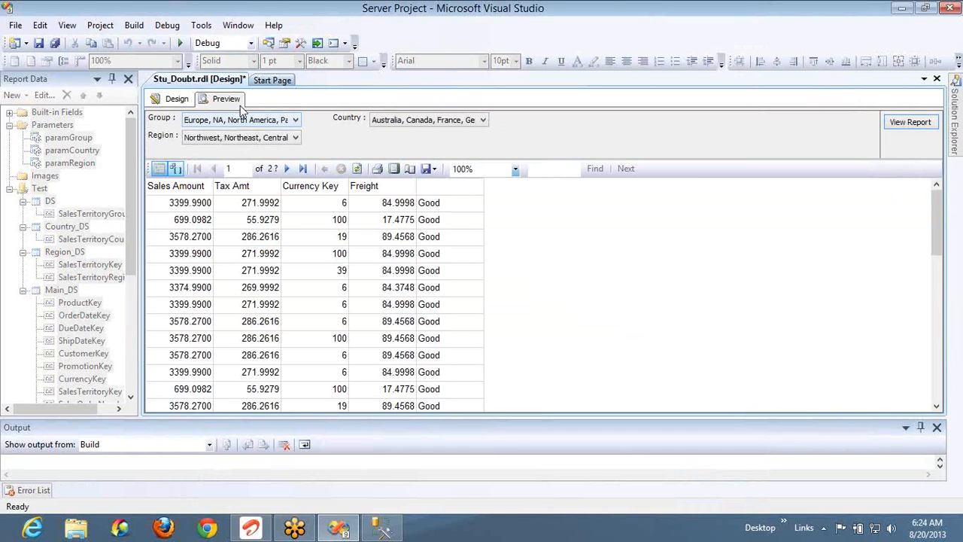
{"action": "left_click", "coordinate": [175, 99]}
Clear Allow multiple values on the paramGroup parameter
{"action": "double_click", "coordinate": [69, 138]}
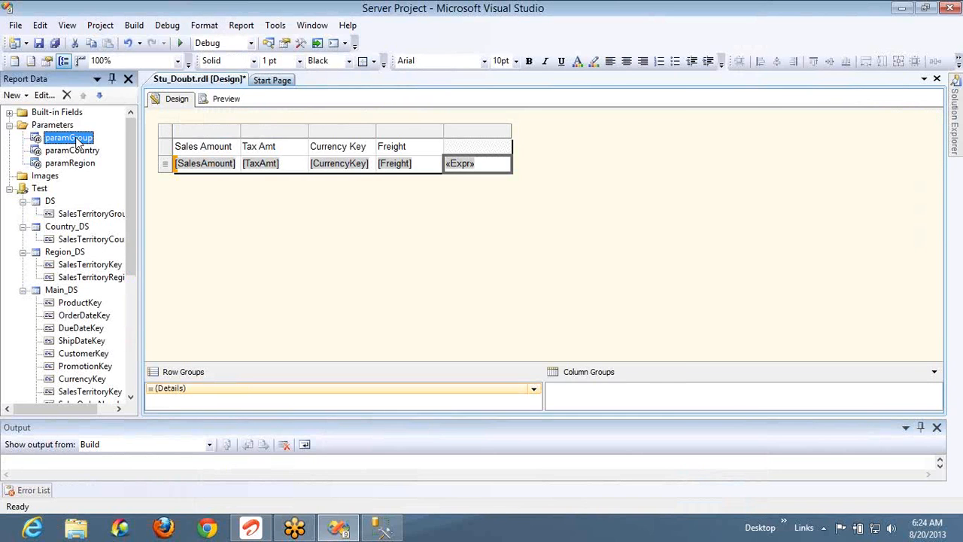
{"action": "left_click", "coordinate": [409, 300]}
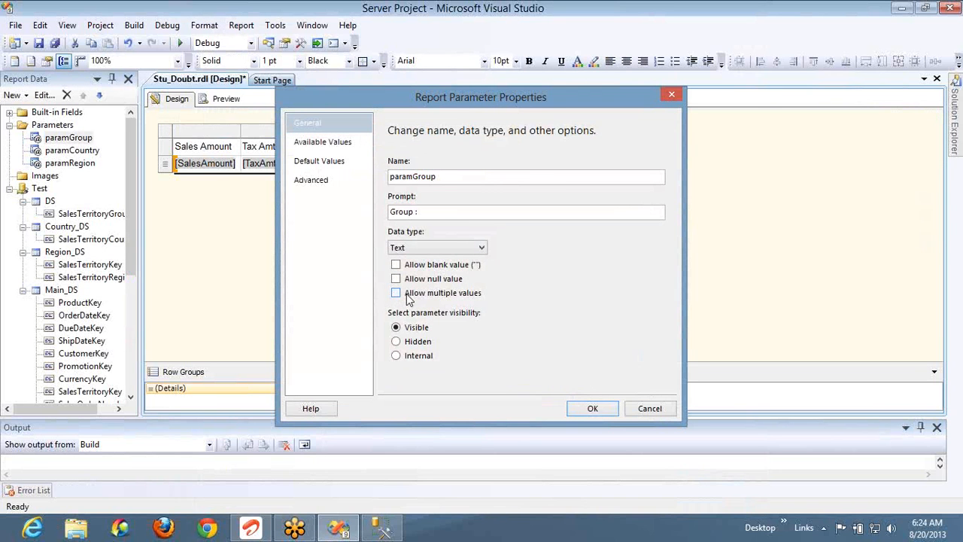
{"action": "left_click", "coordinate": [600, 410]}
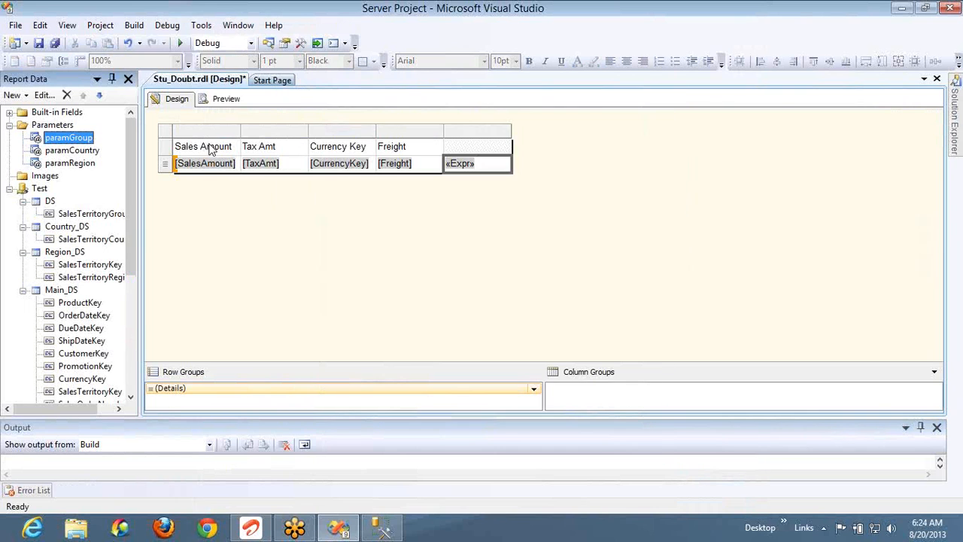
Preview with Group set to Europe, showing "Bad" in every row, then return to Design
{"action": "left_click", "coordinate": [226, 99]}
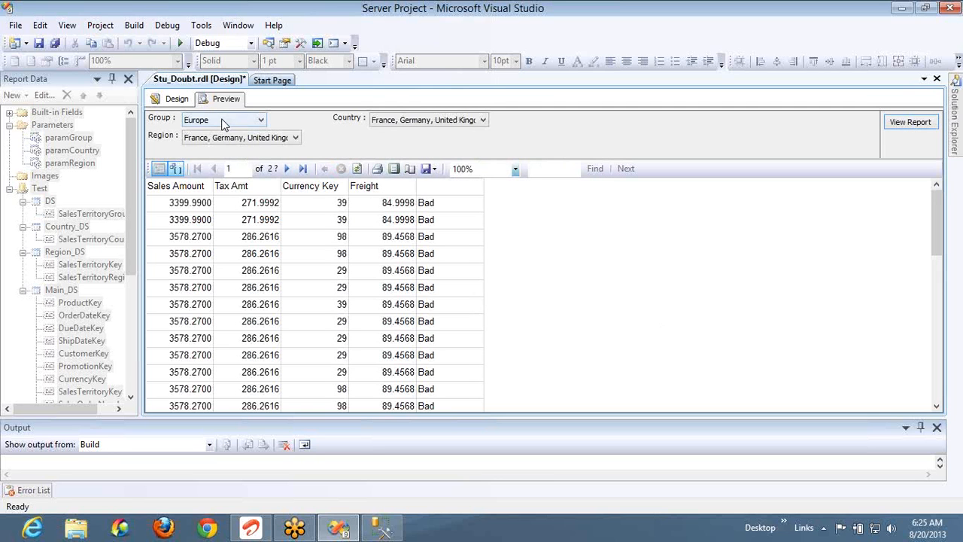
{"action": "left_click", "coordinate": [223, 122]}
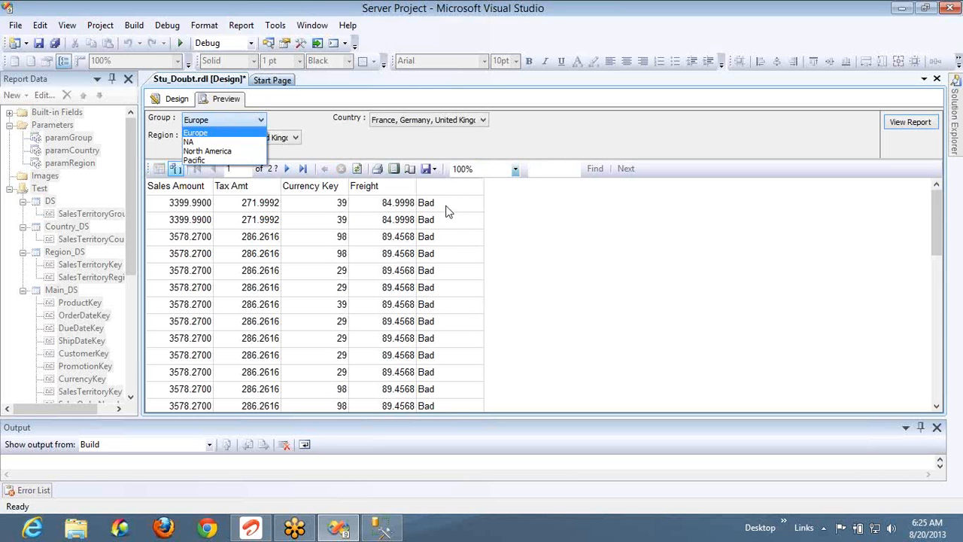
{"action": "left_click", "coordinate": [189, 101]}
{"action": "left_click", "coordinate": [189, 102]}
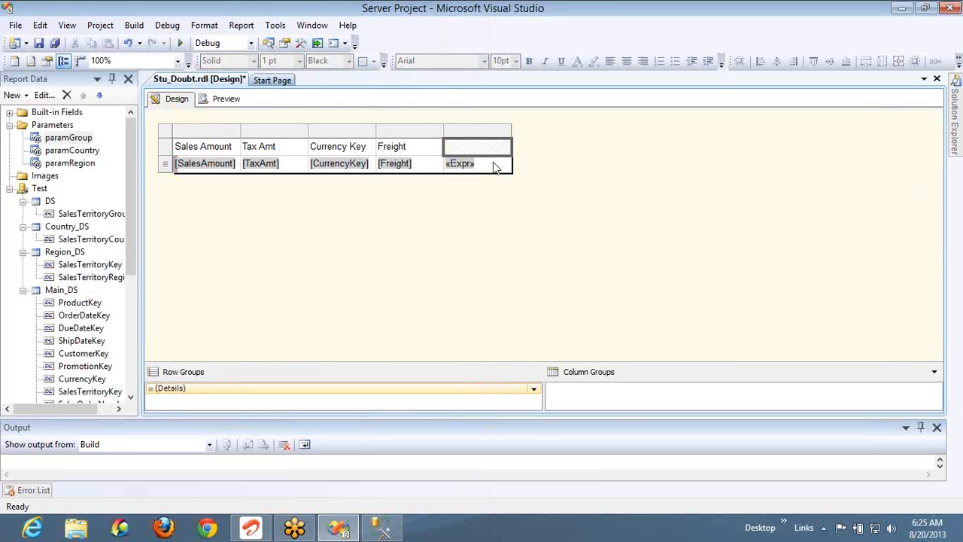
In the «Expr» cell's IsArray expression, replace "Good" with "This is Multi Valued Parameter" and "Bad" with "Only Single selection is there"
{"action": "right_click", "coordinate": [495, 167]}
{"action": "left_click", "coordinate": [539, 273]}
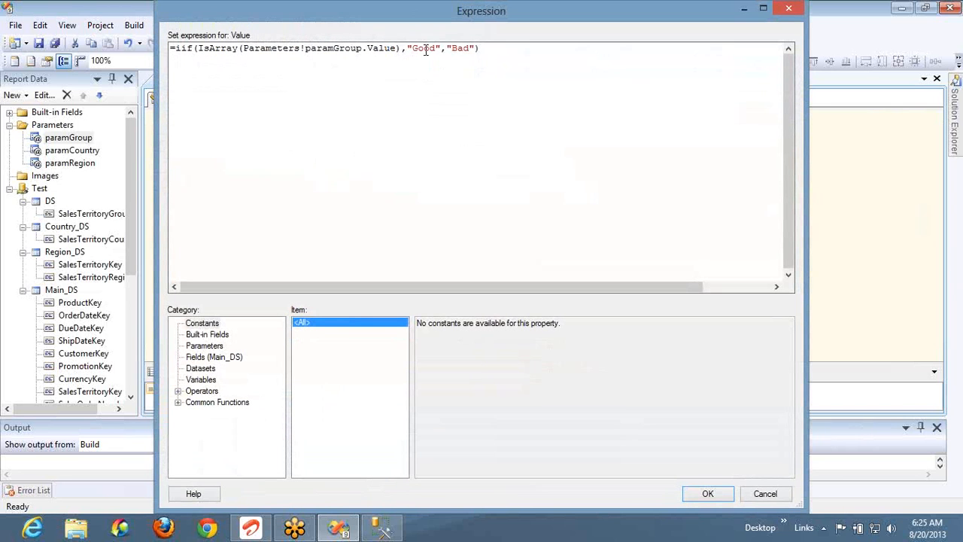
{"action": "double_click", "coordinate": [424, 49]}
{"action": "type", "text": "This is Multi Valued Parameter"}
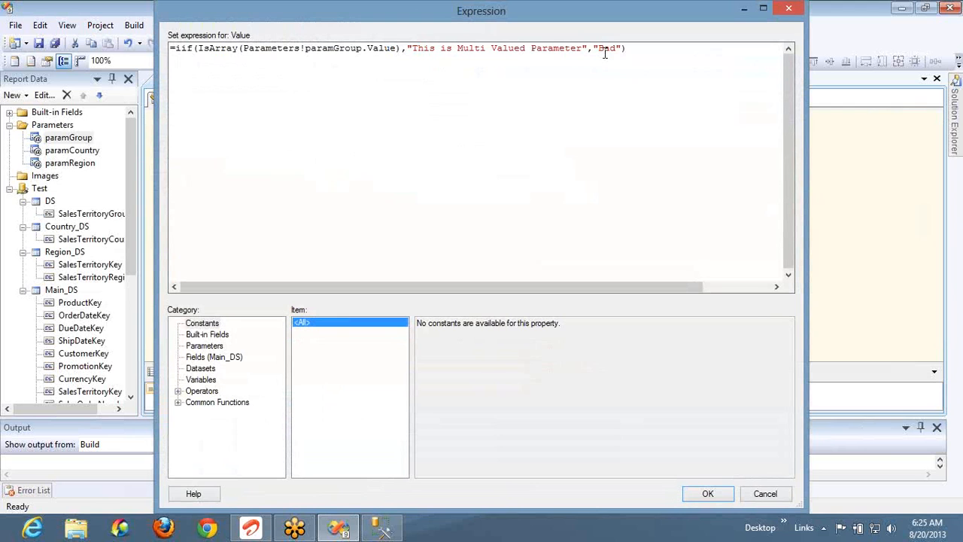
{"action": "double_click", "coordinate": [606, 48]}
{"action": "type", "text": "Only Single selection is there"}
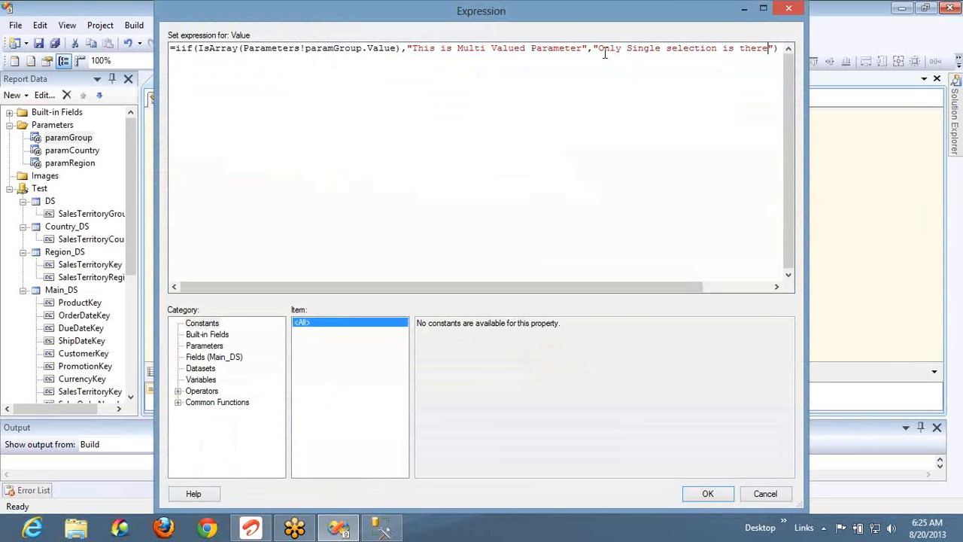
{"action": "left_click", "coordinate": [704, 493]}
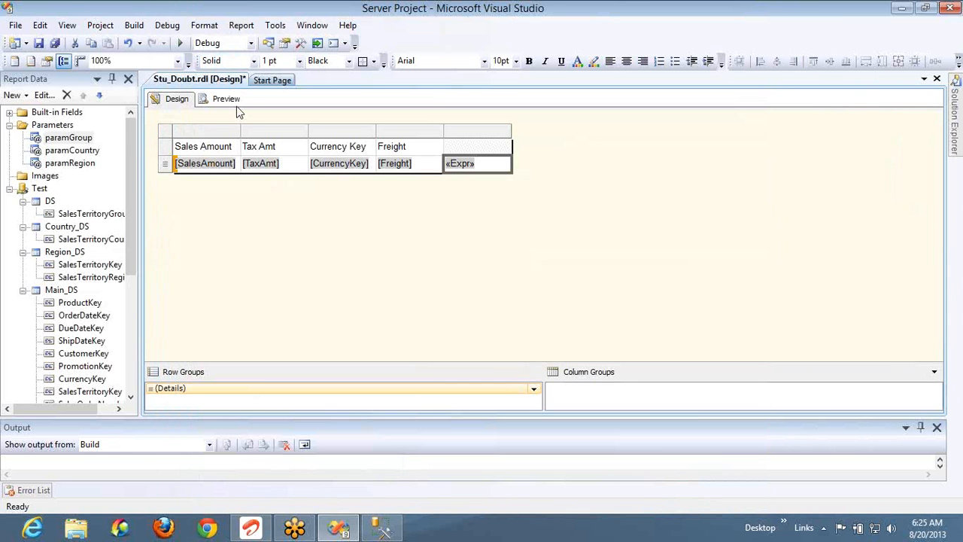
Preview the new messages, then allow multiple values for paramGroup and preview again
{"action": "left_click", "coordinate": [236, 105]}
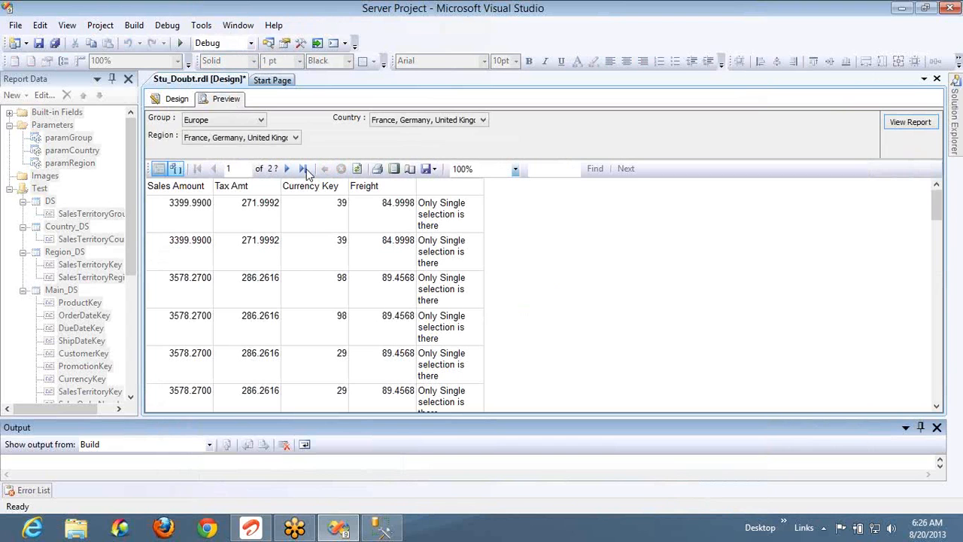
{"action": "left_click", "coordinate": [174, 98]}
{"action": "double_click", "coordinate": [67, 138]}
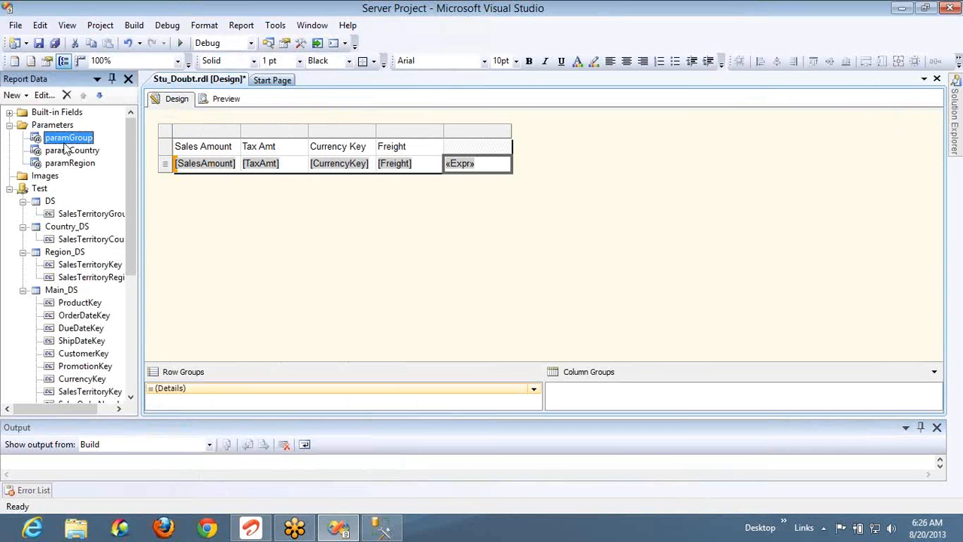
{"action": "left_click", "coordinate": [423, 294]}
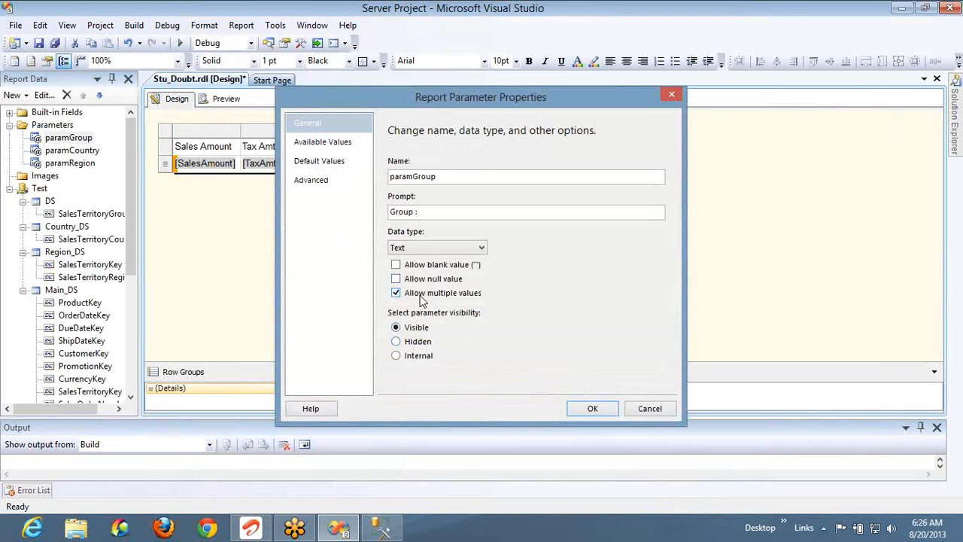
{"action": "left_click", "coordinate": [589, 409]}
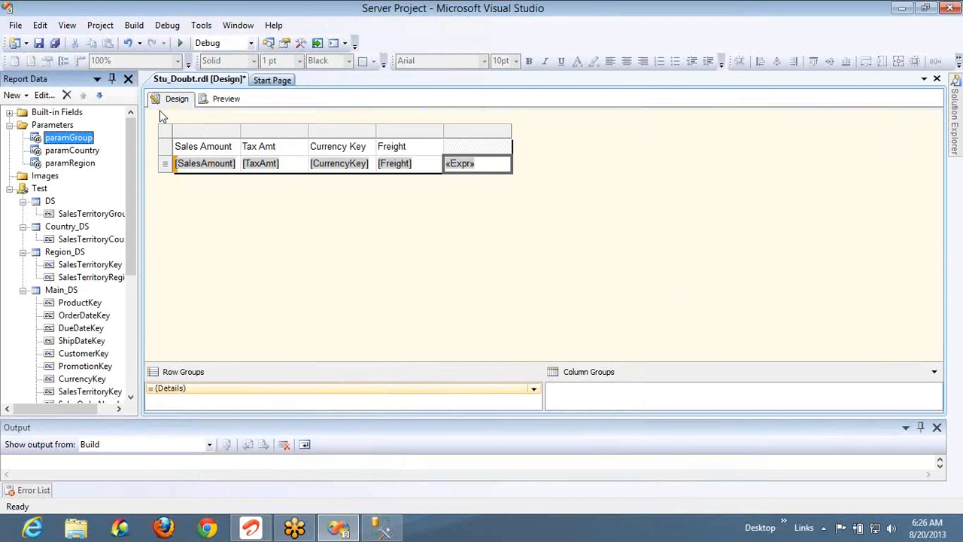
{"action": "left_click", "coordinate": [219, 101]}
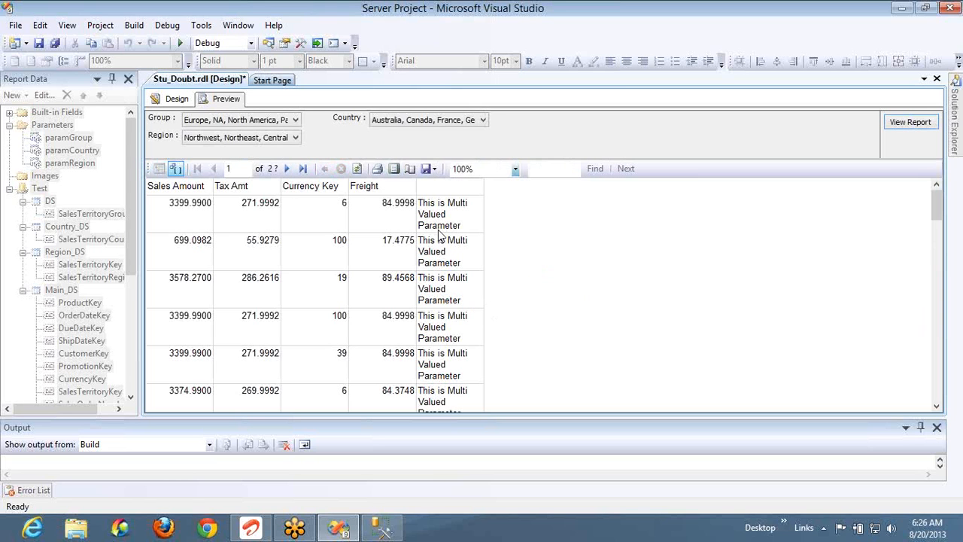
Untick NA, North America and Pacific so Group is Europe only, and rerun the report
{"action": "left_click", "coordinate": [295, 120]}
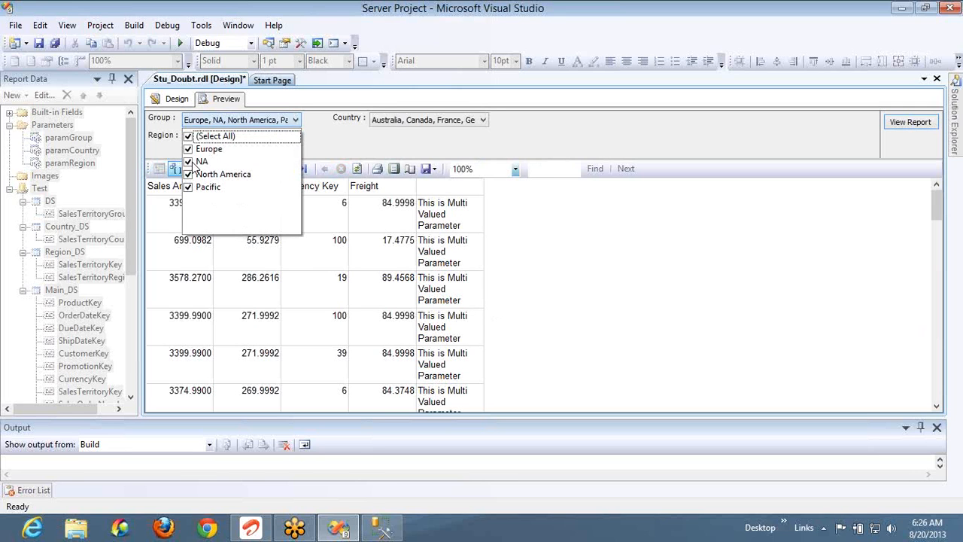
{"action": "left_click", "coordinate": [188, 161]}
{"action": "left_click", "coordinate": [188, 174]}
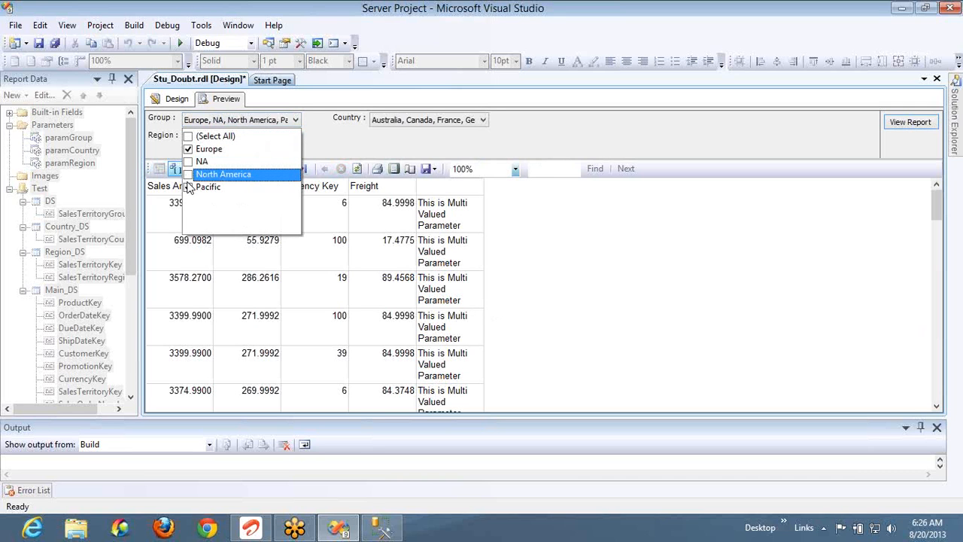
{"action": "left_click", "coordinate": [189, 188]}
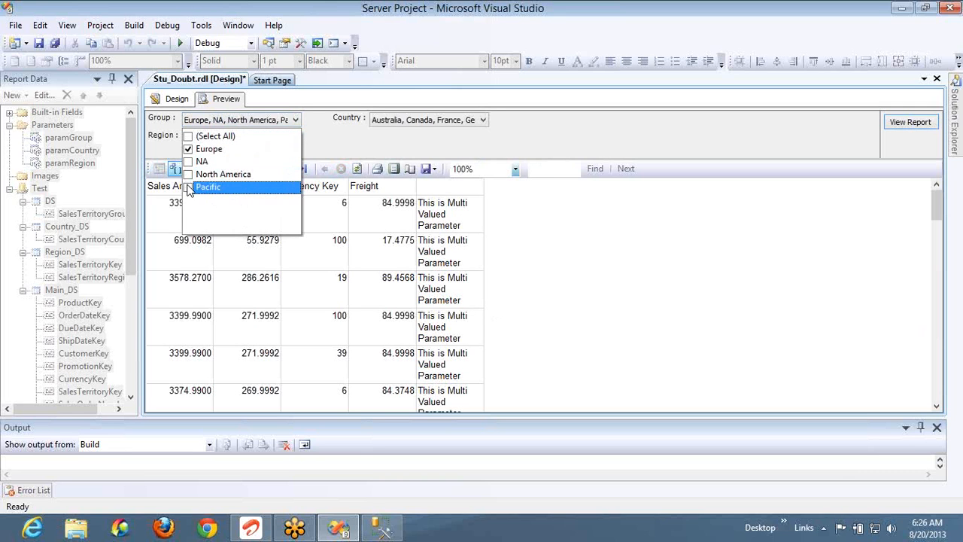
{"action": "left_click", "coordinate": [912, 122]}
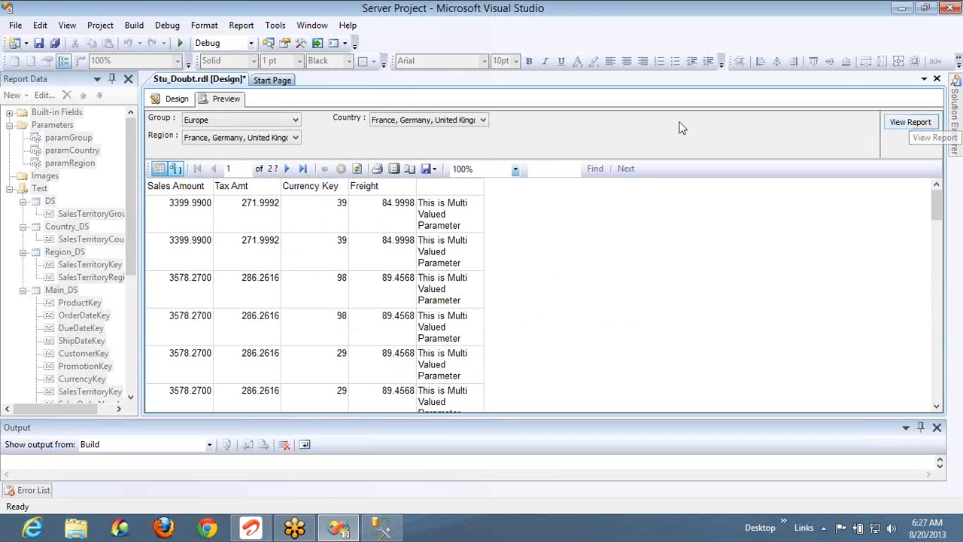
Recheck the Group selection, close the list, and go back to the design layout
{"action": "left_click", "coordinate": [293, 121]}
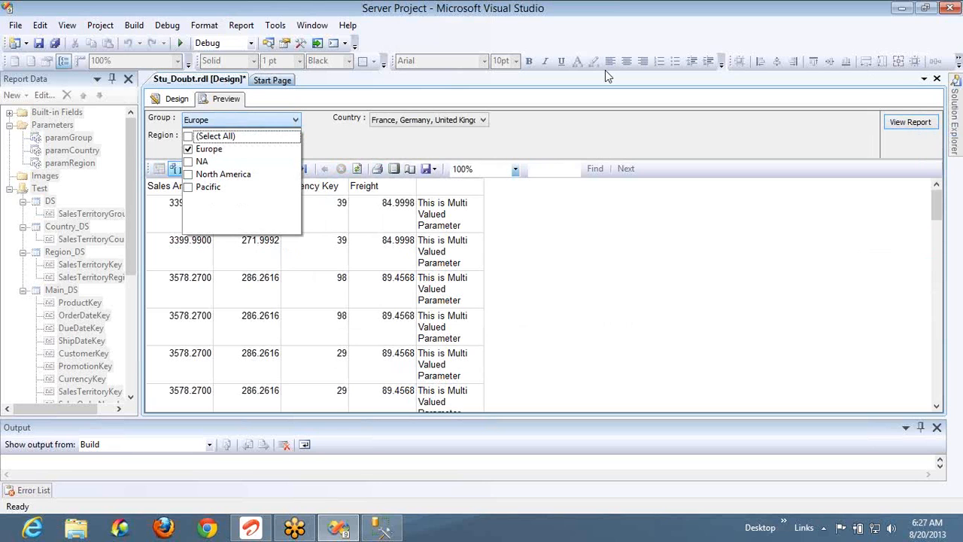
{"action": "left_click", "coordinate": [954, 30]}
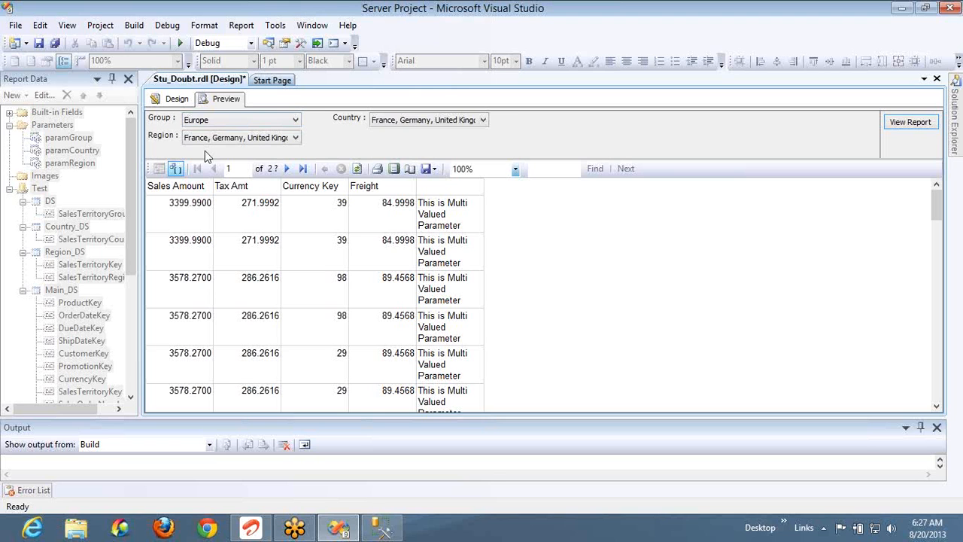
{"action": "left_click", "coordinate": [173, 100]}
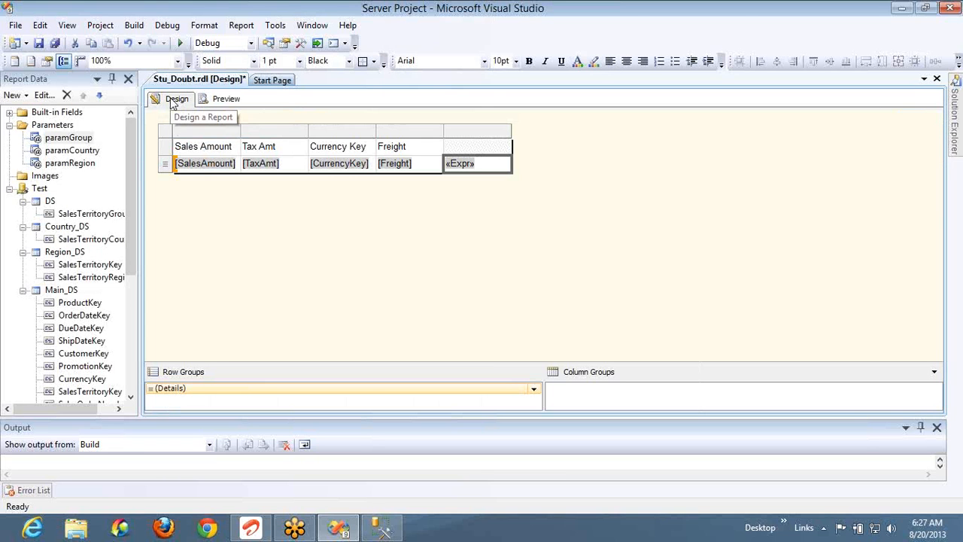
Open the Expression dialog for the fifth column's «Expr» detail cell
{"action": "left_click", "coordinate": [469, 148]}
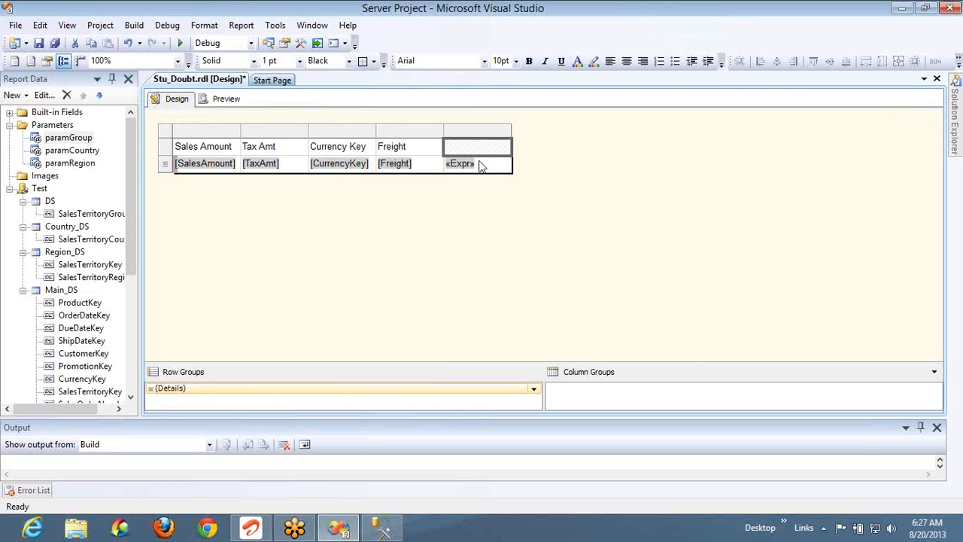
{"action": "left_click", "coordinate": [482, 165]}
{"action": "right_click", "coordinate": [487, 166]}
{"action": "left_click", "coordinate": [490, 151]}
{"action": "left_click", "coordinate": [493, 170]}
{"action": "right_click", "coordinate": [491, 169]}
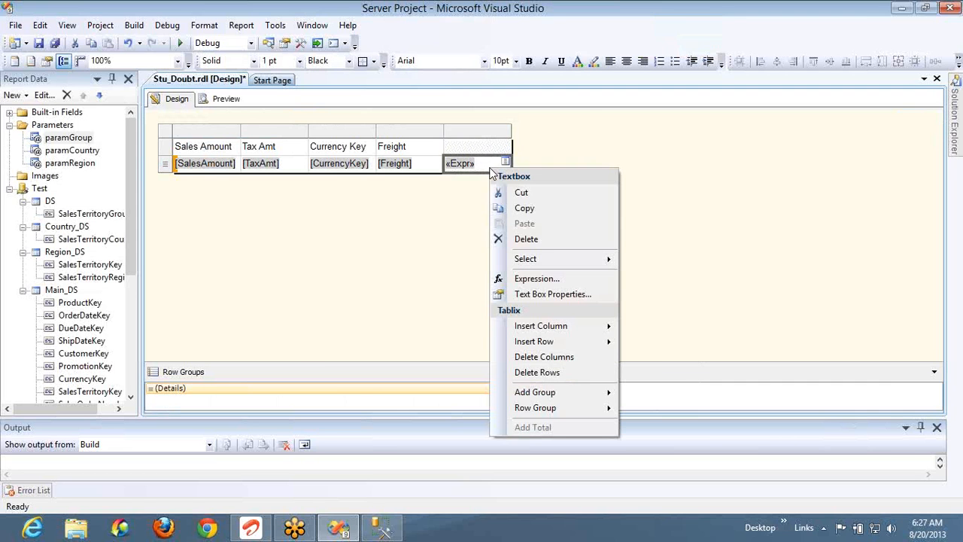
{"action": "left_click", "coordinate": [517, 280]}
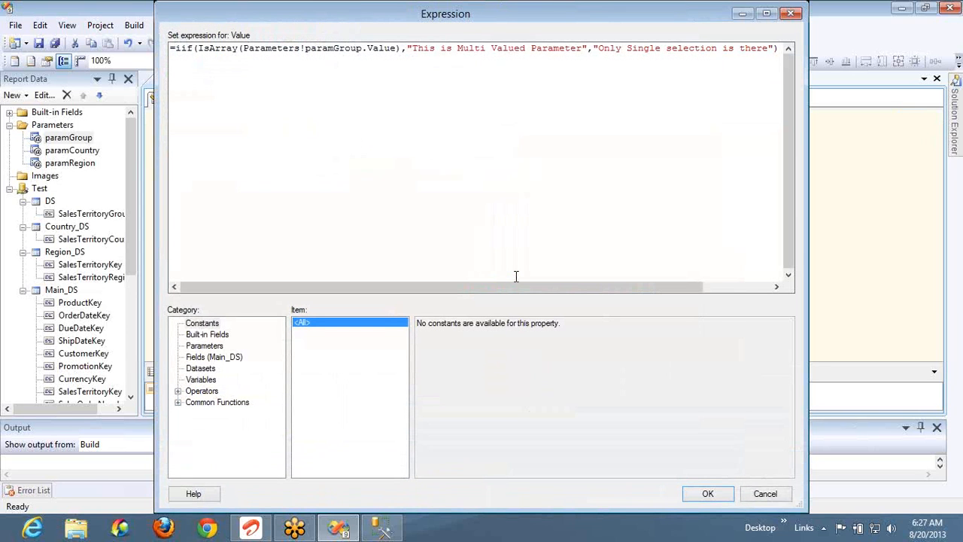
Look up the IsDate and IsNumeric descriptions under Common Functions > Inspection
{"action": "left_click", "coordinate": [179, 403]}
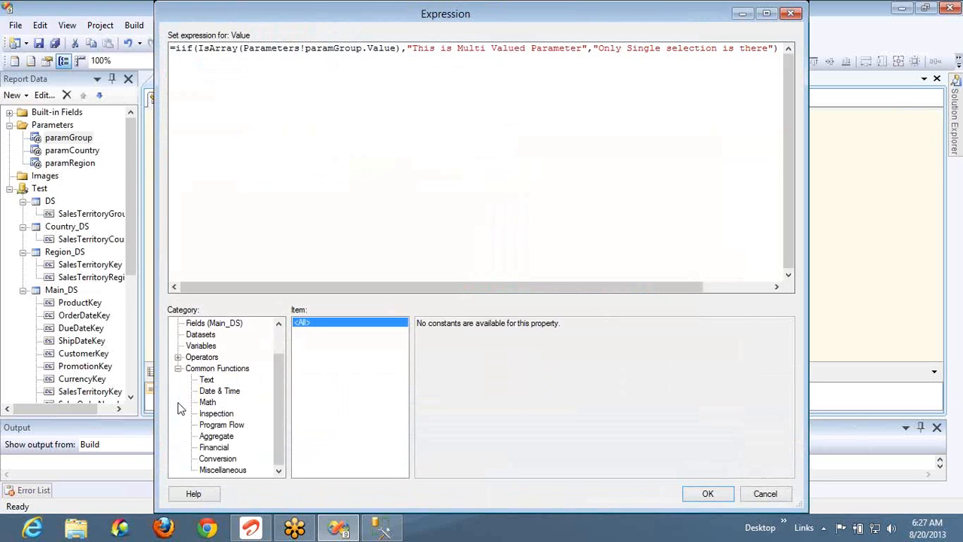
{"action": "left_click", "coordinate": [216, 414]}
{"action": "left_click", "coordinate": [310, 332]}
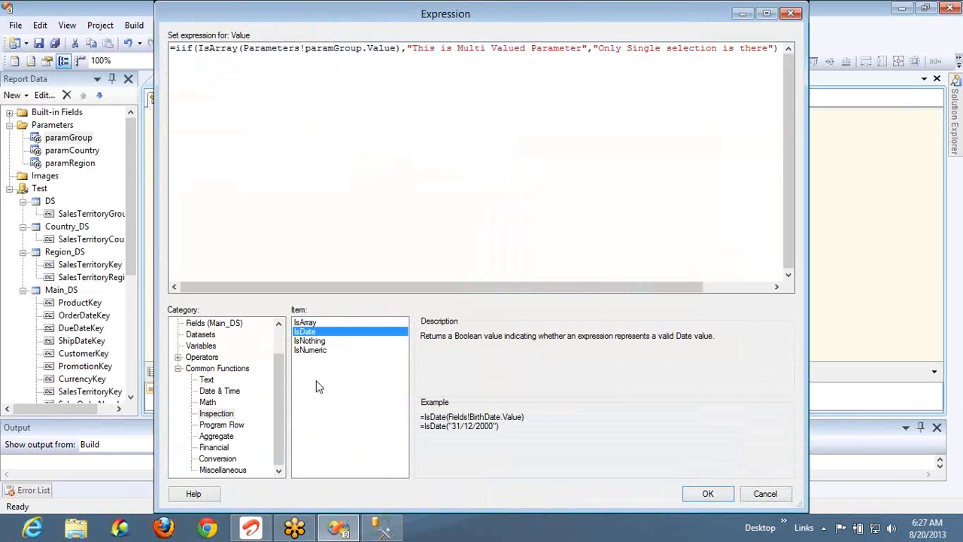
{"action": "left_click", "coordinate": [311, 352]}
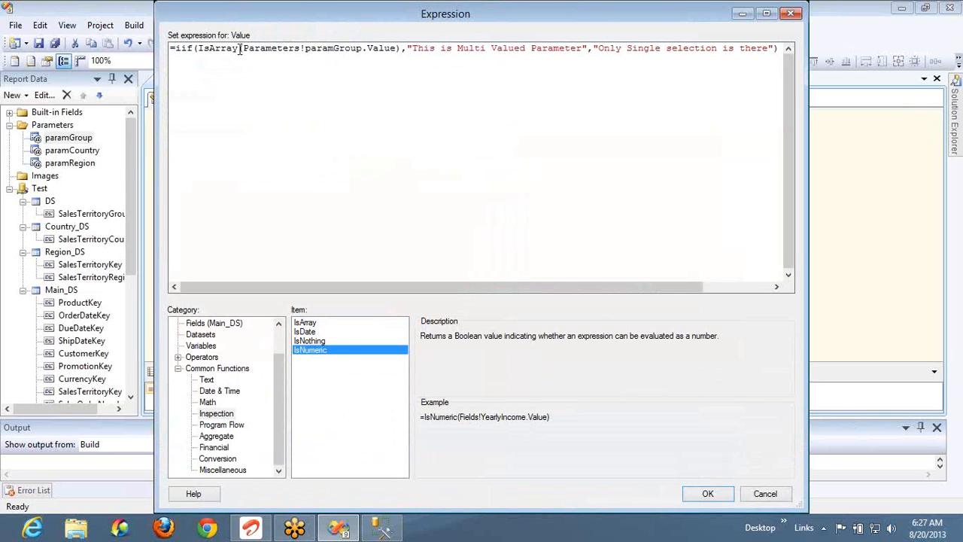
Change the test from IsArray on paramGroup to IsDate(Fields!OrderDateKey.Value)
{"action": "left_click_drag", "start_coordinate": [242, 50], "coordinate": [398, 63]}
{"action": "key", "text": "Delete"}
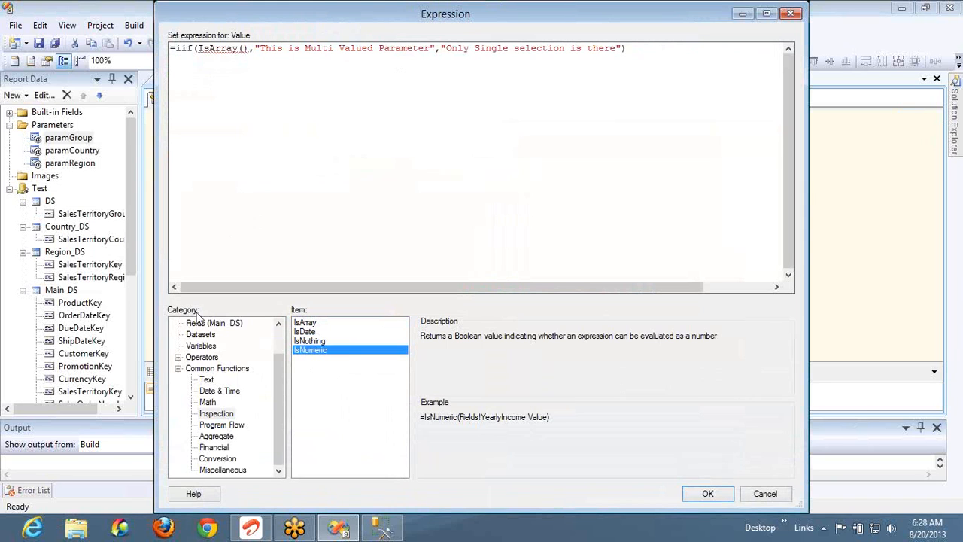
{"action": "left_click", "coordinate": [205, 323]}
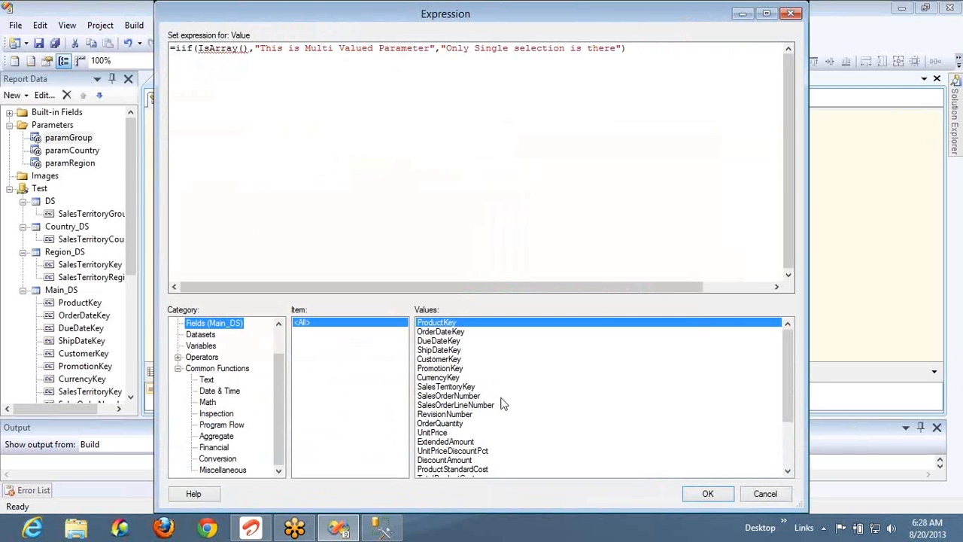
{"action": "left_click", "coordinate": [230, 49]}
{"action": "double_click", "coordinate": [230, 48]}
{"action": "type", "text": "IDa"}
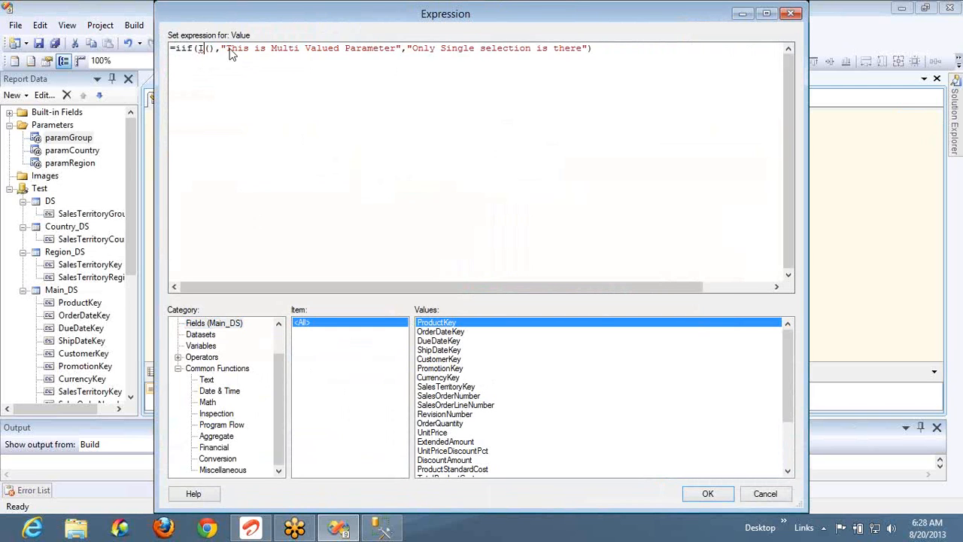
{"action": "key", "text": "BackSpace"}
{"action": "key", "text": "BackSpace"}
{"action": "type", "text": "sDate"}
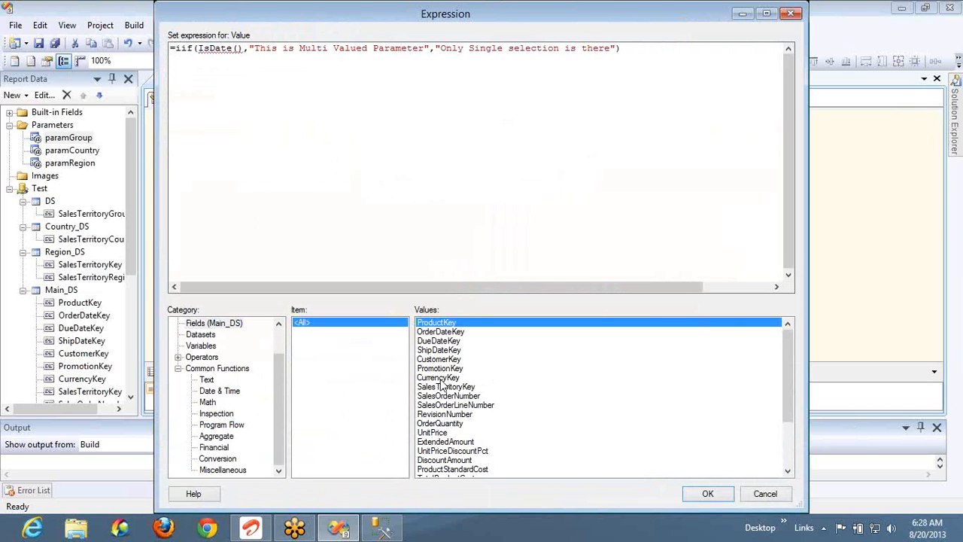
{"action": "double_click", "coordinate": [443, 332]}
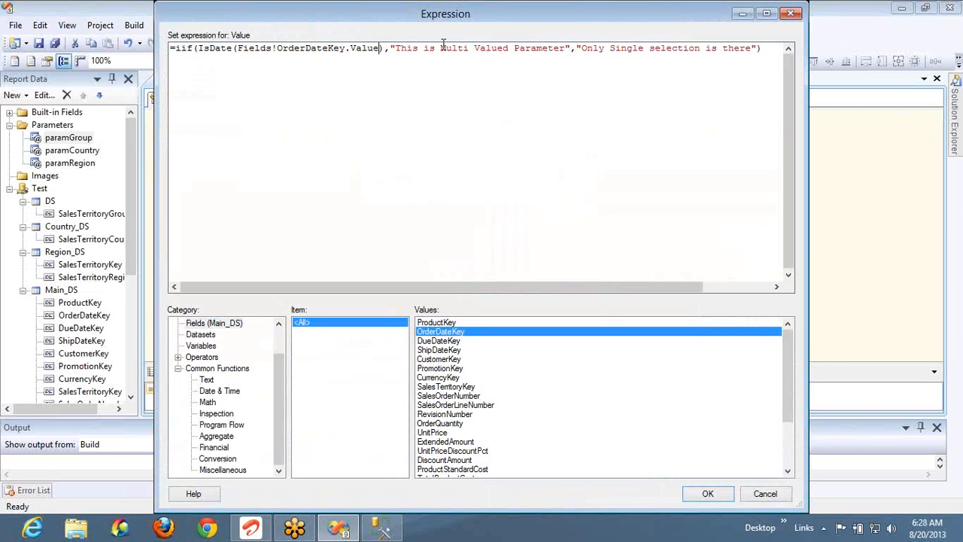
Change the results to "This is Date" and "This is not date" and confirm the expression
{"action": "key", "text": "ctrl+shift+Right"}
{"action": "key", "text": "ctrl+shift+Right"}
{"action": "key", "text": "ctrl+shift+Right"}
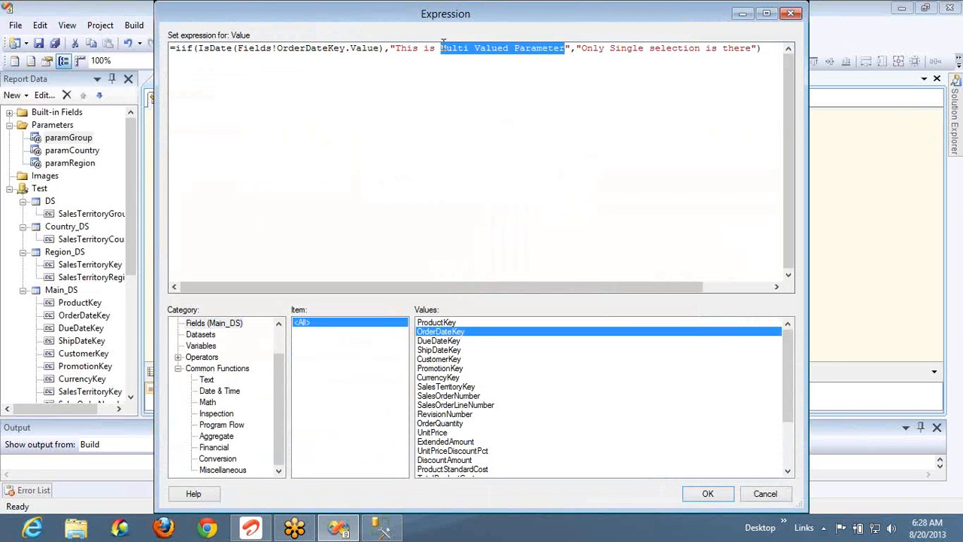
{"action": "type", "text": "Date"}
{"action": "key", "text": "ctrl+shift+Right"}
{"action": "key", "text": "ctrl+shift+Right"}
{"action": "key", "text": "ctrl+shift+Right"}
{"action": "key", "text": "ctrl+shift+Right"}
{"action": "key", "text": "ctrl+shift+Right"}
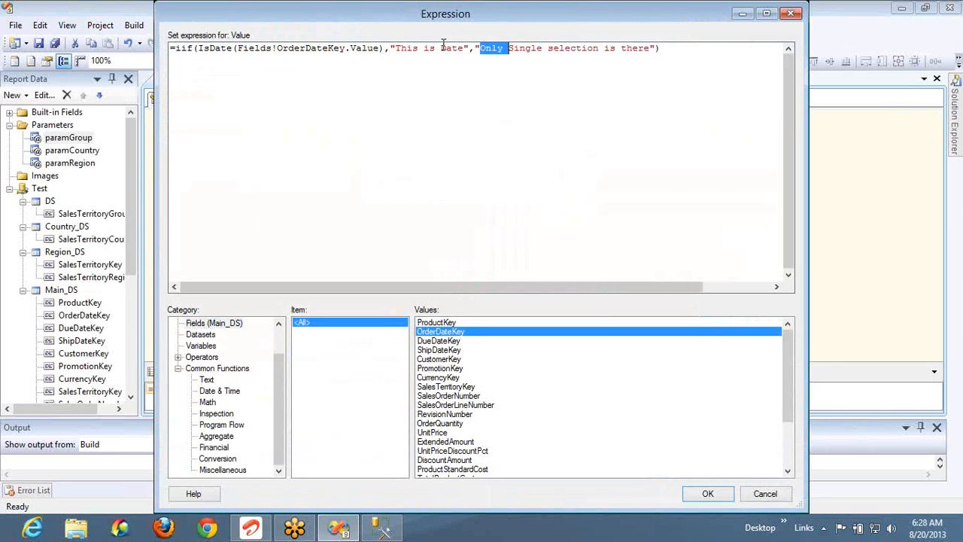
{"action": "type", "text": "This is not d"}
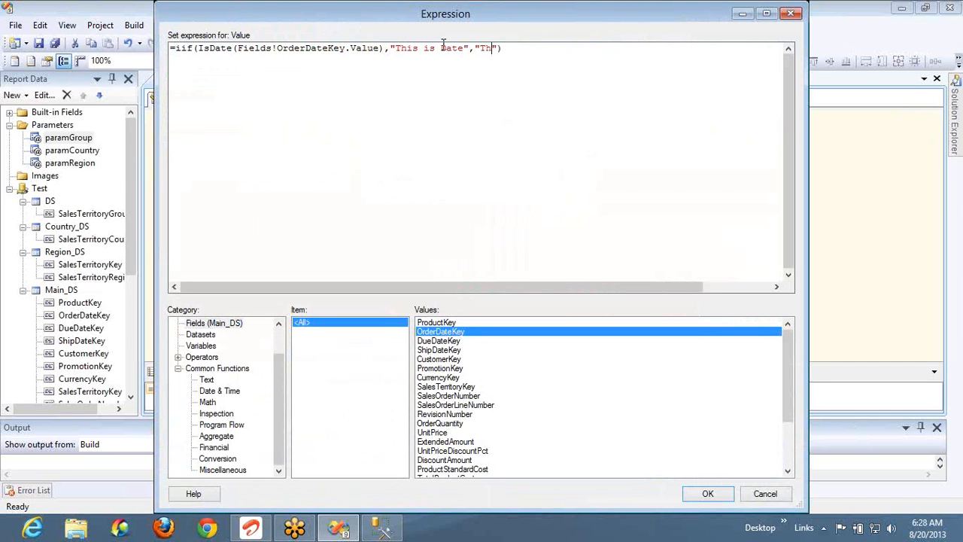
{"action": "type", "text": "ate"}
{"action": "left_click", "coordinate": [708, 494]}
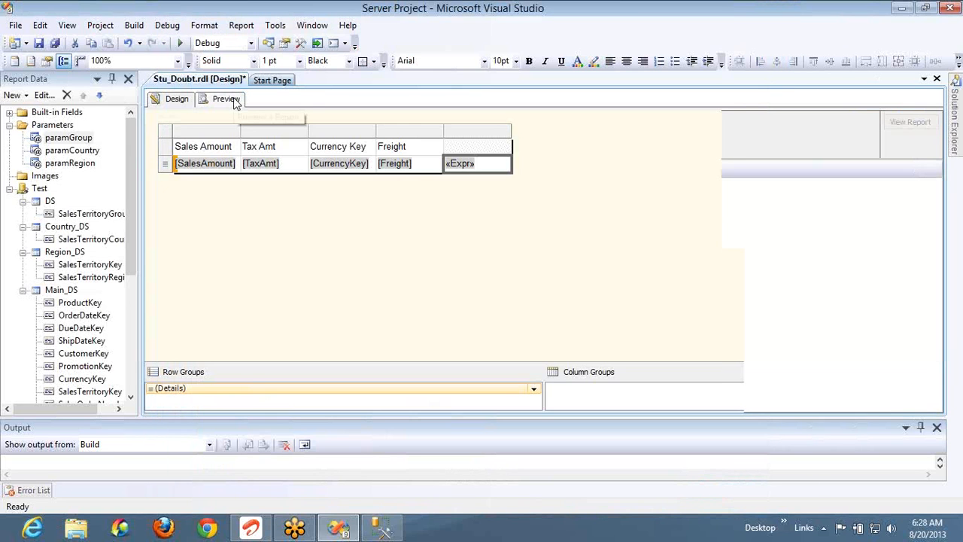
Preview the report showing "This is not date" on every row, then switch to SQL Server Management Studio
{"action": "left_click", "coordinate": [235, 102]}
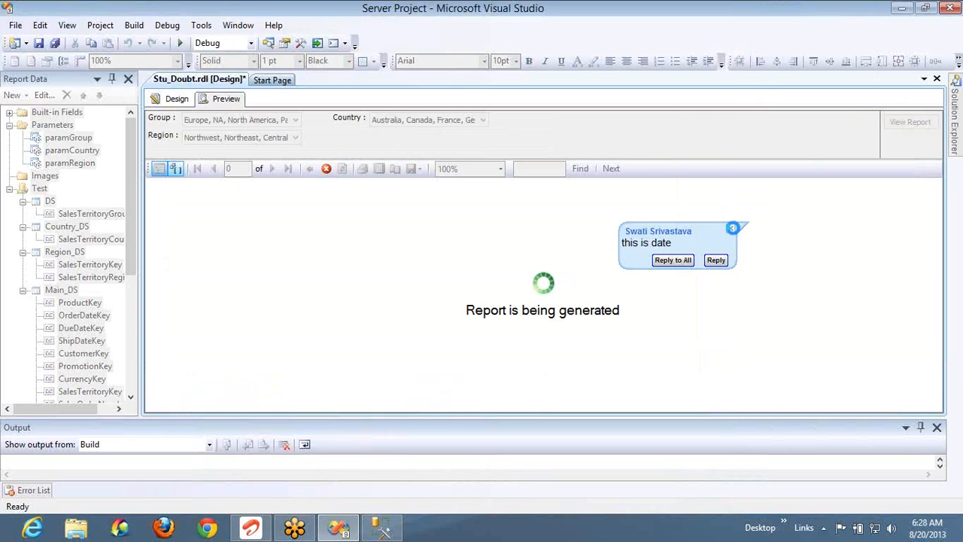
{"action": "left_click", "coordinate": [733, 228]}
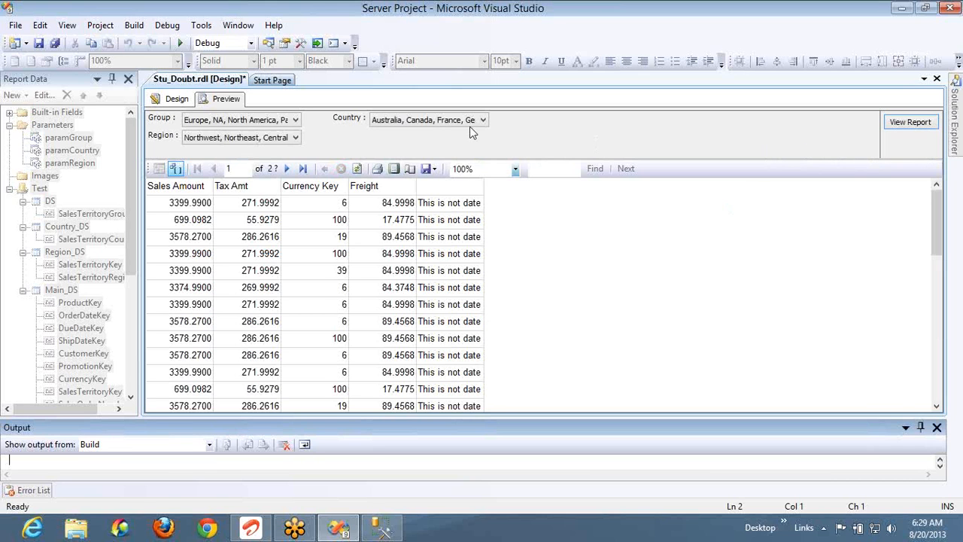
{"action": "key", "text": "alt+Tab"}
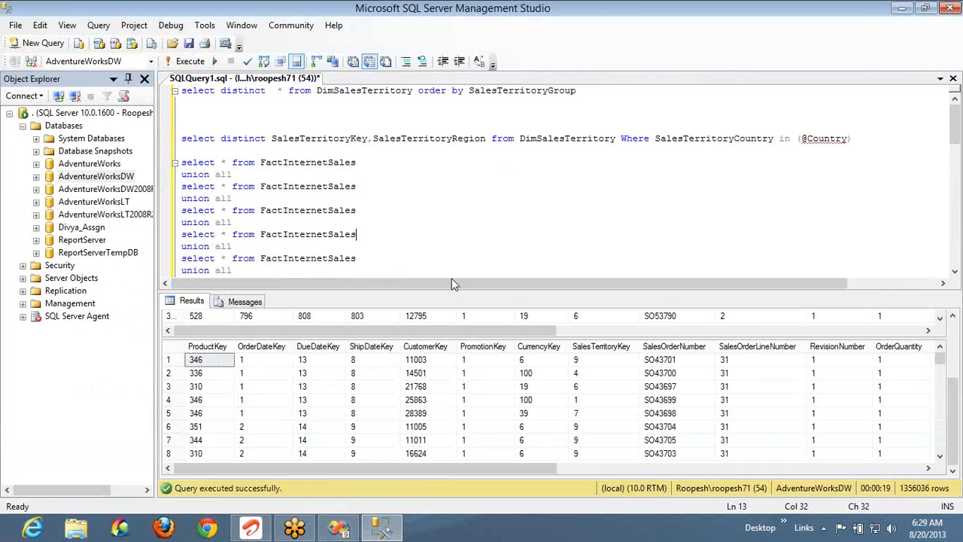
Select the OrderDateKey results column to see its small integer keys like 1 and 2
{"action": "left_click", "coordinate": [267, 374]}
{"action": "left_click", "coordinate": [268, 348]}
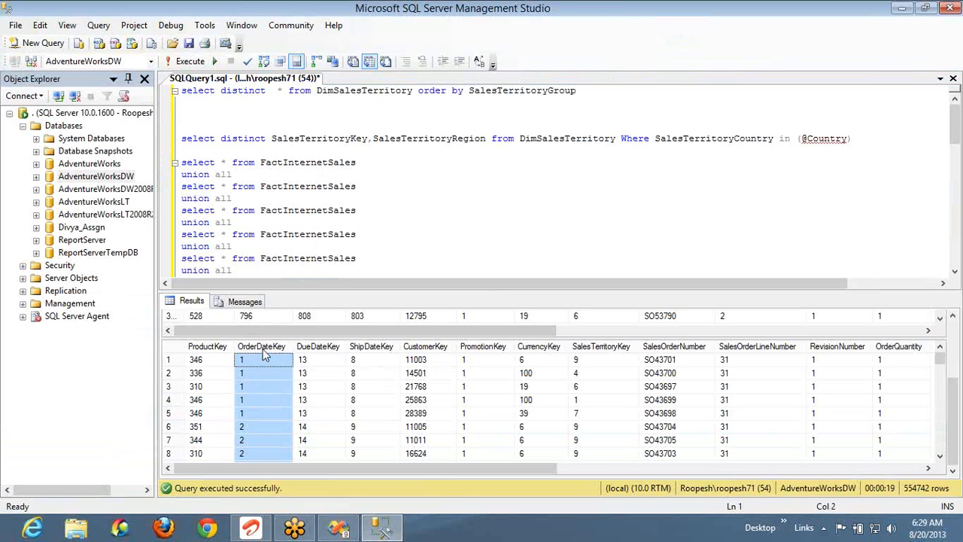
Switch from SSMS back to the Stu_Doubt.rdl preview, which shows 'This is not date'
{"action": "key", "text": "alt+Tab"}
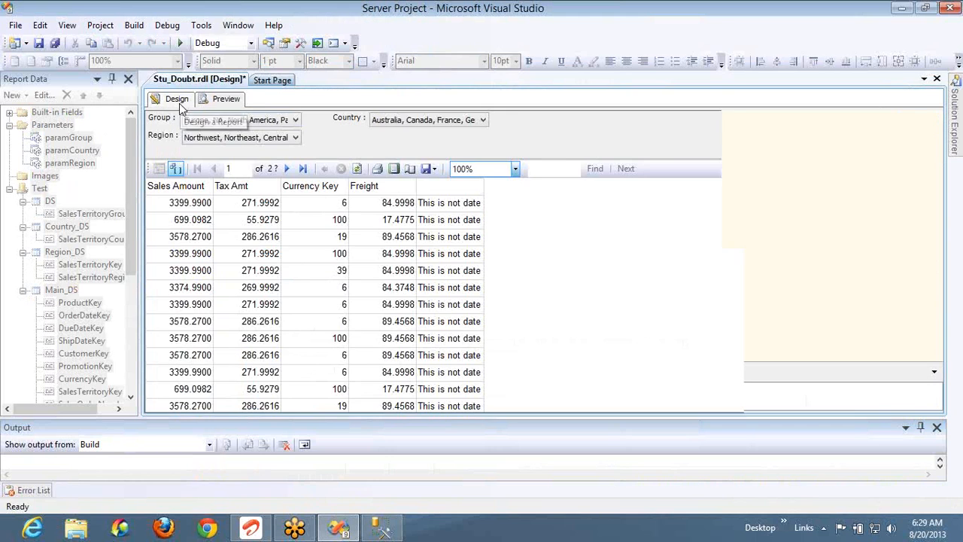
Open the expression behind the last column's «Expr» cell in the Design layout
{"action": "left_click", "coordinate": [177, 100]}
{"action": "left_click", "coordinate": [485, 148]}
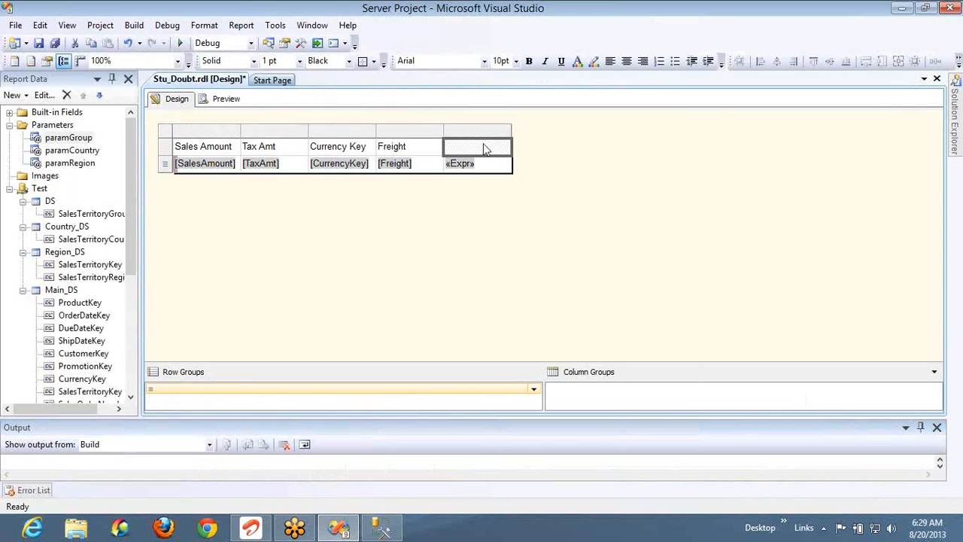
{"action": "right_click", "coordinate": [506, 169]}
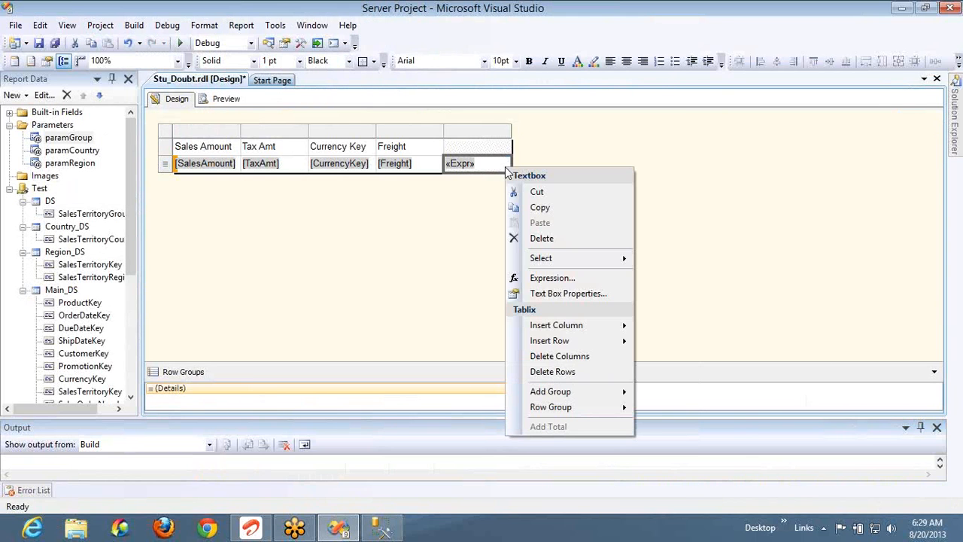
{"action": "left_click", "coordinate": [549, 278]}
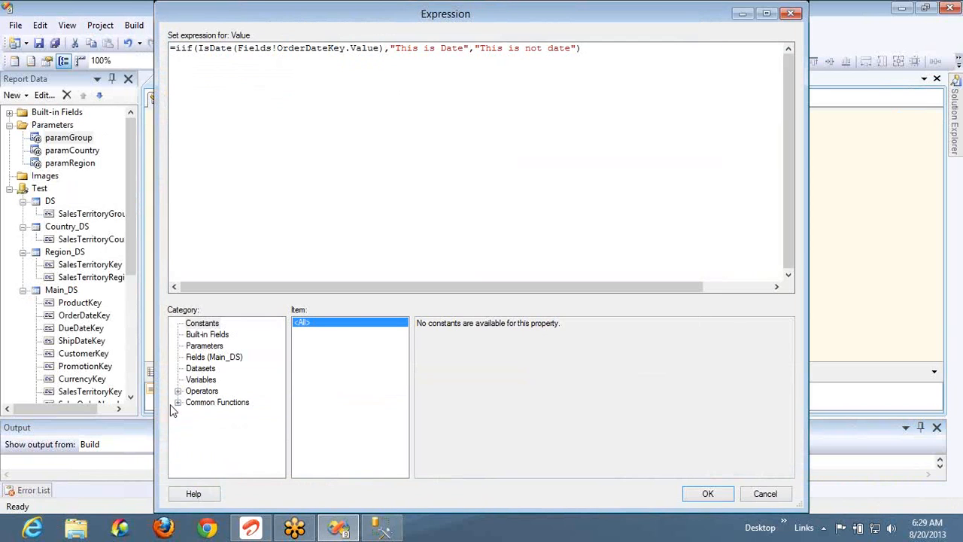
Find the Choose function under Common Functions > Program Flow and select its first example
{"action": "left_click", "coordinate": [177, 404]}
{"action": "left_click", "coordinate": [204, 413]}
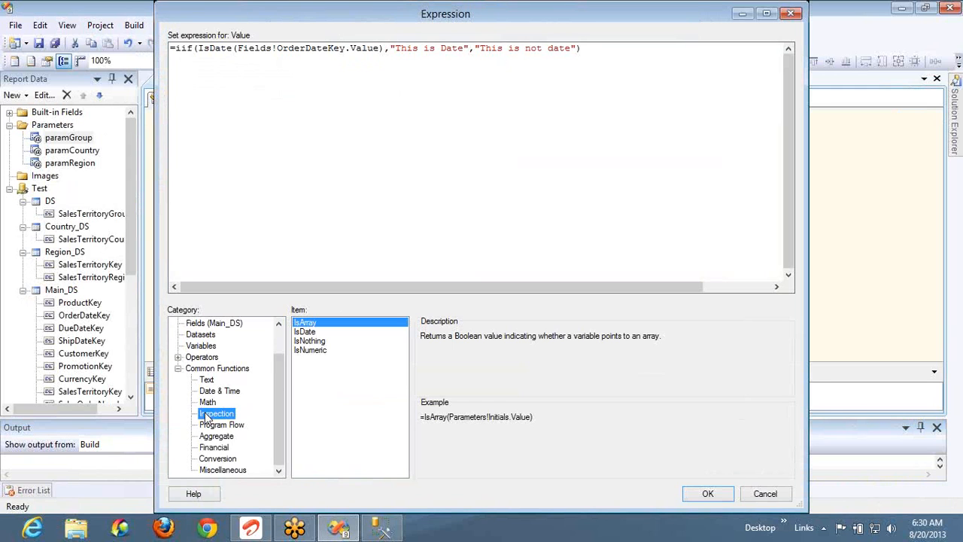
{"action": "left_click", "coordinate": [218, 425]}
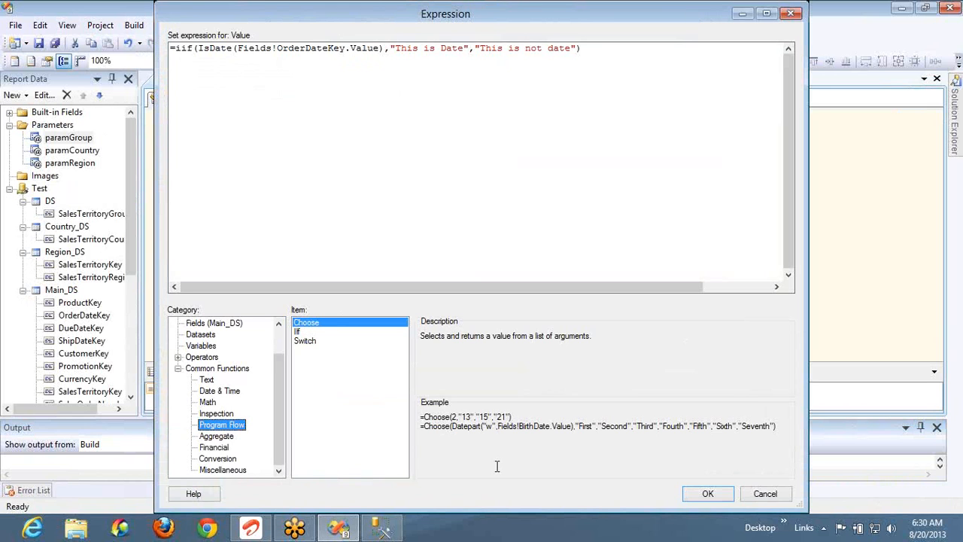
{"action": "left_click", "coordinate": [518, 426]}
{"action": "double_click", "coordinate": [518, 426]}
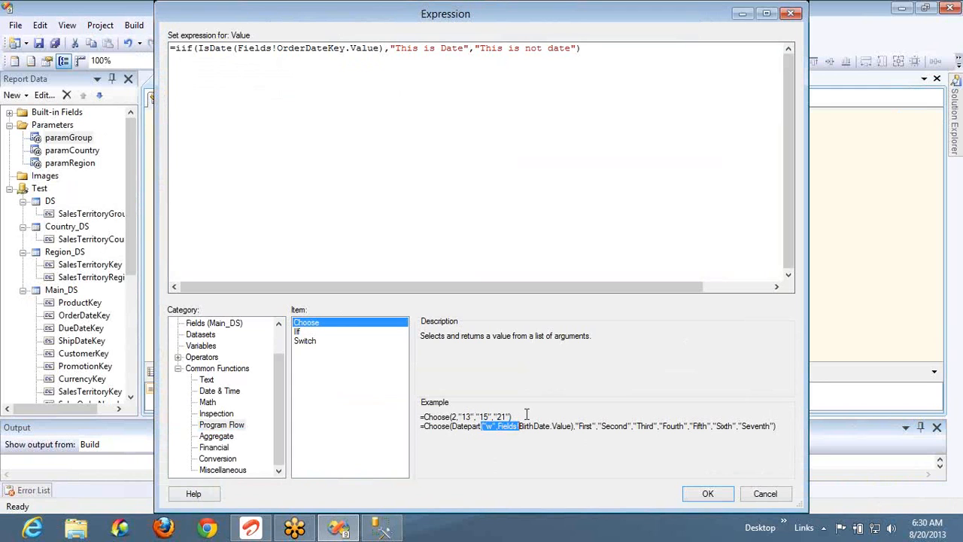
{"action": "left_click_drag", "start_coordinate": [527, 415], "coordinate": [413, 422]}
{"action": "key", "text": "ctrl+c"}
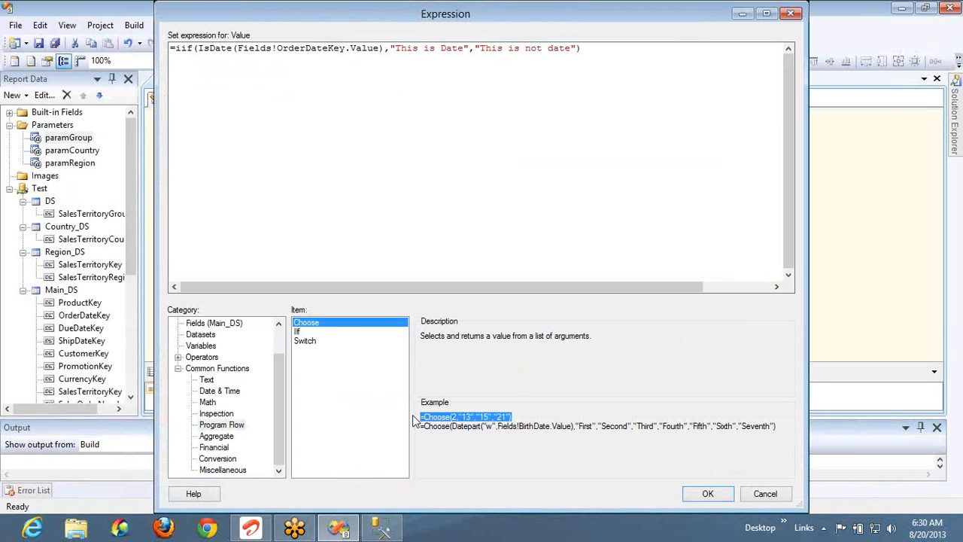
Replace the IsDate iif expression with =Choose(2,"13","15","21"), fixing the stray bracket, and confirm
{"action": "left_click", "coordinate": [603, 52]}
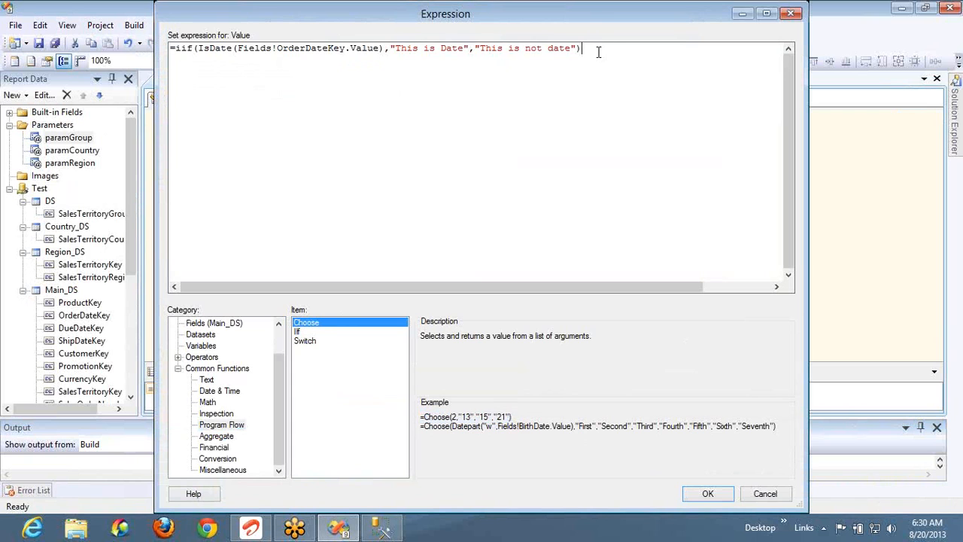
{"action": "key", "text": "ctrl+a"}
{"action": "key", "text": "ctrl+v"}
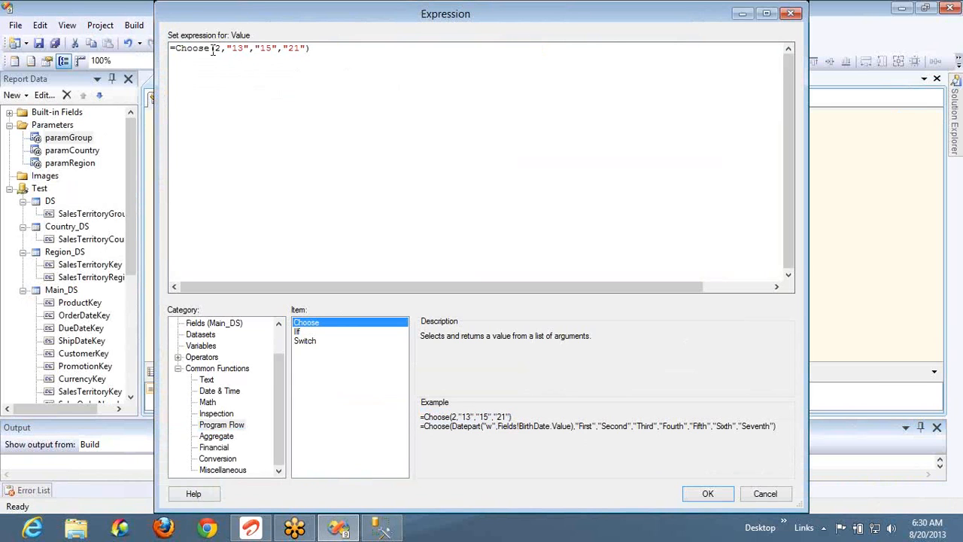
{"action": "left_click", "coordinate": [214, 49]}
{"action": "type", "text": "("}
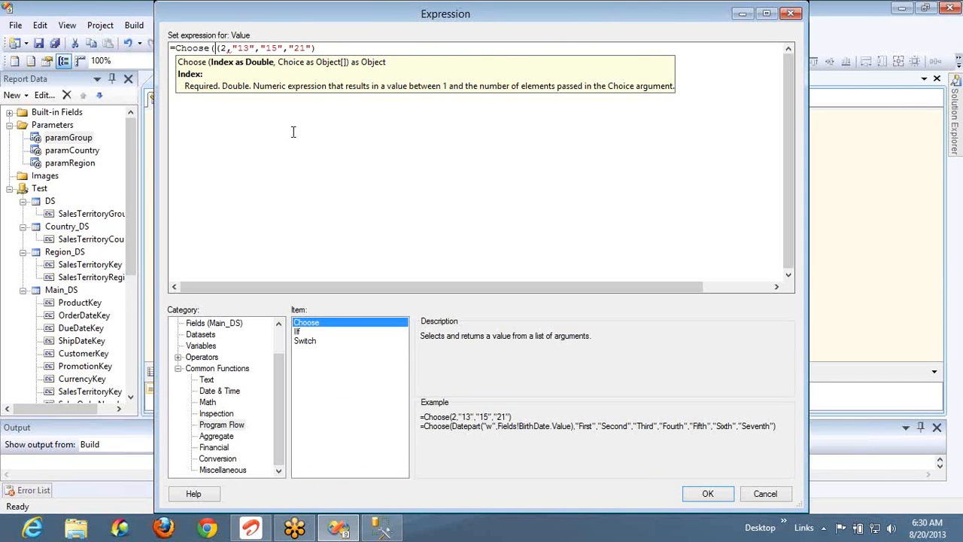
{"action": "key", "text": "BackSpace"}
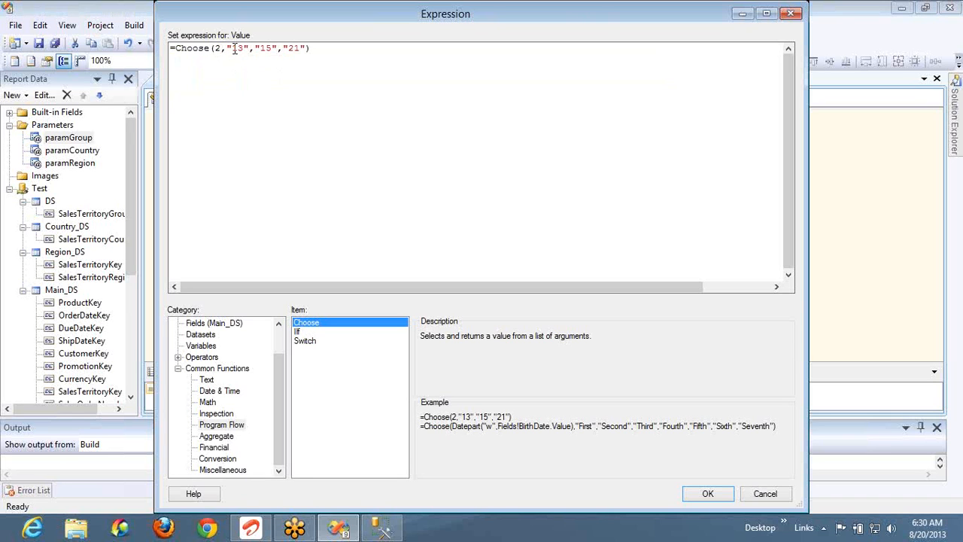
{"action": "double_click", "coordinate": [267, 48]}
{"action": "left_click", "coordinate": [715, 497]}
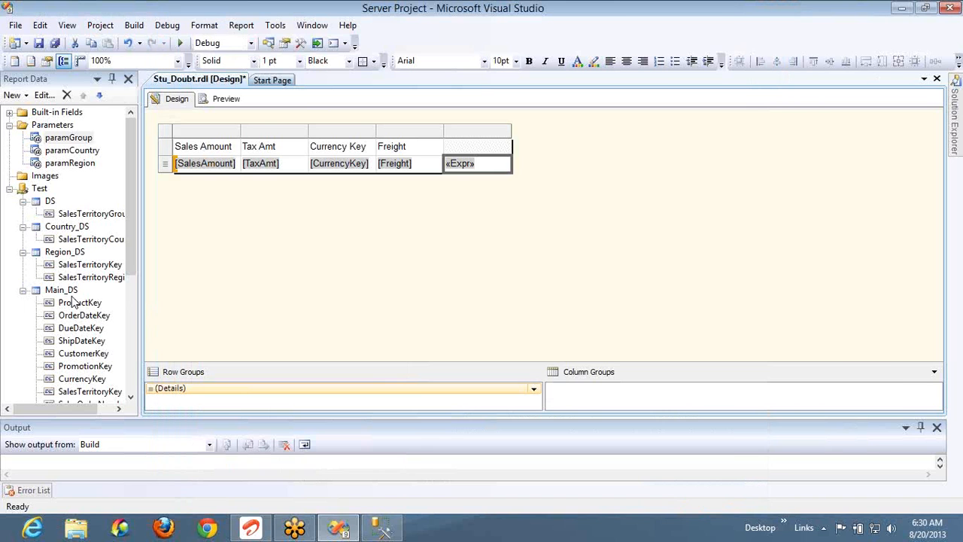
Limit the Main_DS query to 'select top 100' and preview, confirming 15 in the last column
{"action": "left_click", "coordinate": [67, 293]}
{"action": "double_click", "coordinate": [67, 293]}
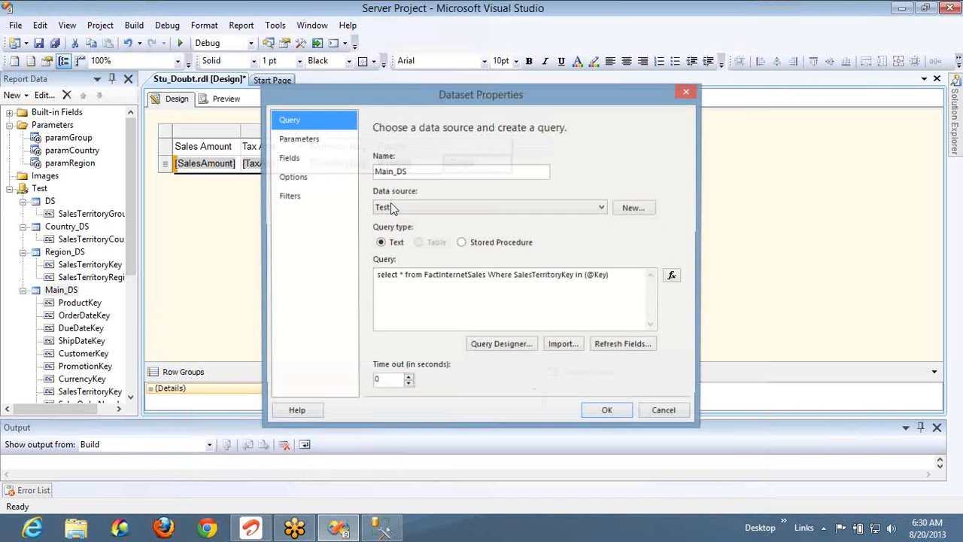
{"action": "left_click", "coordinate": [399, 276]}
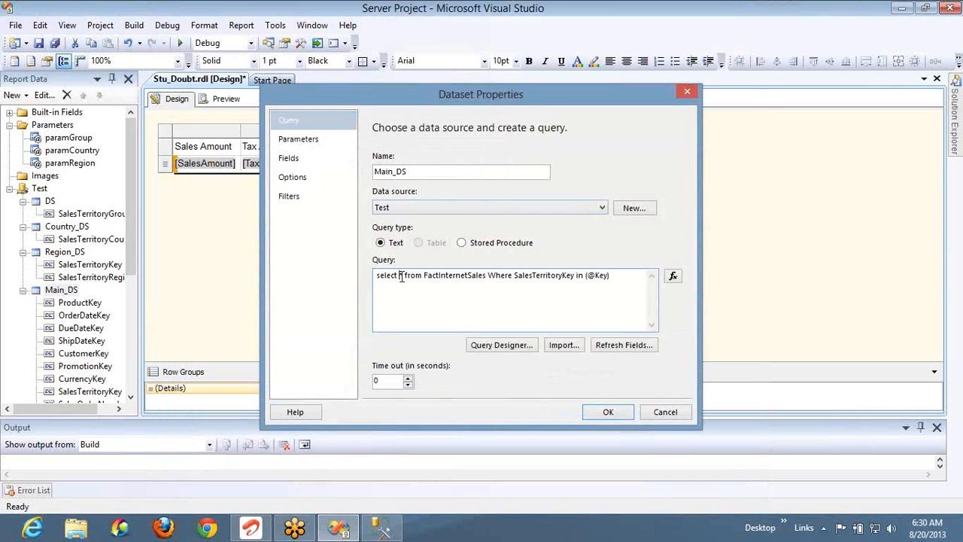
{"action": "type", "text": "top 100"}
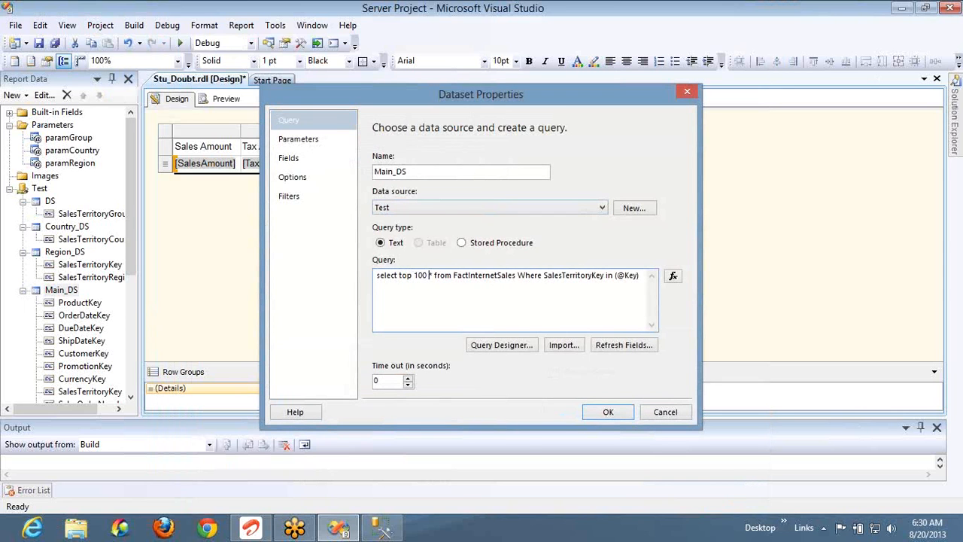
{"action": "left_click", "coordinate": [606, 412]}
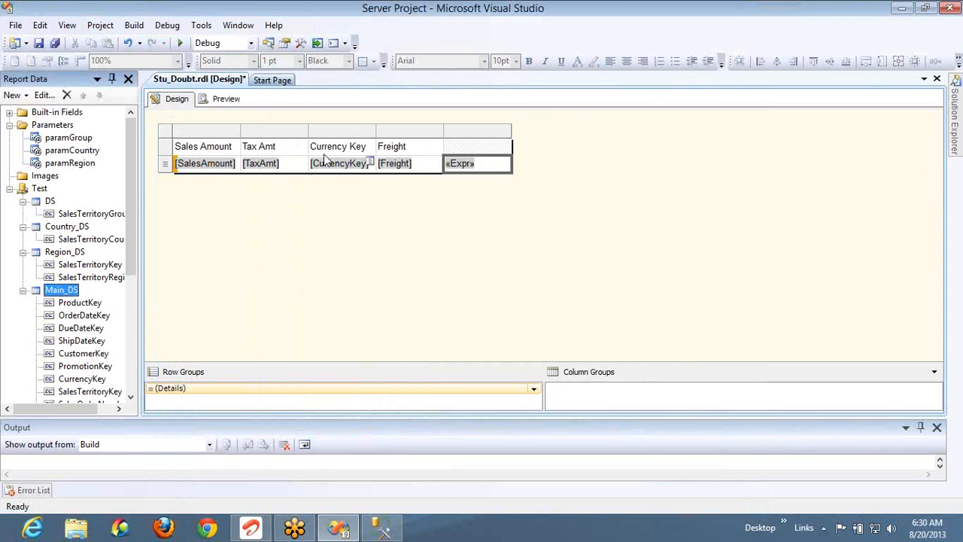
{"action": "left_click", "coordinate": [223, 102]}
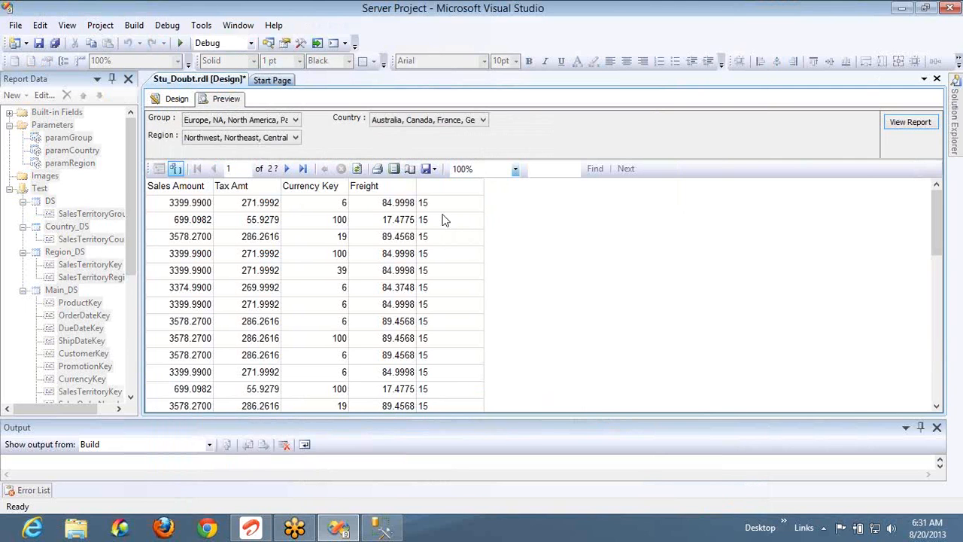
{"action": "left_click", "coordinate": [178, 98]}
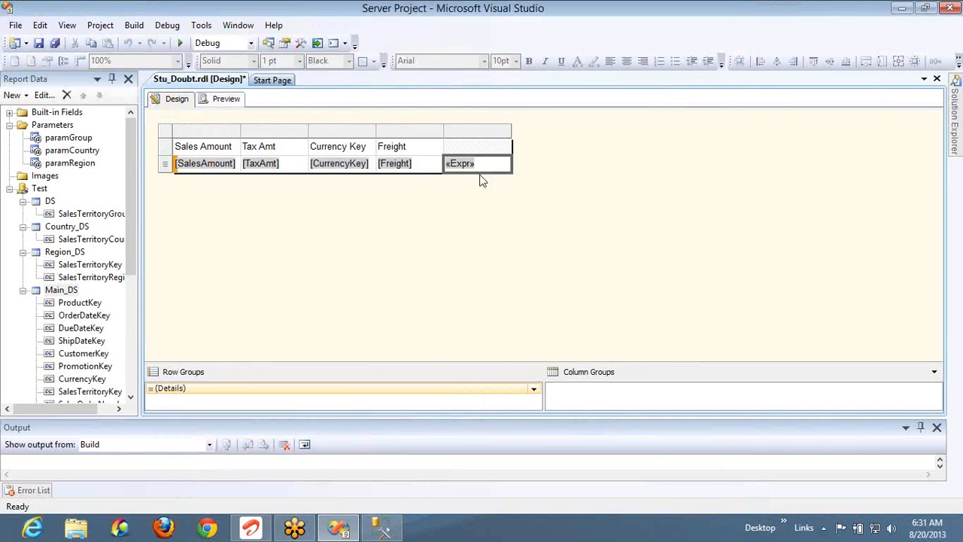
Change the Choose index from 2 to 3 and preview the last column
{"action": "left_click", "coordinate": [495, 148]}
{"action": "right_click", "coordinate": [496, 166]}
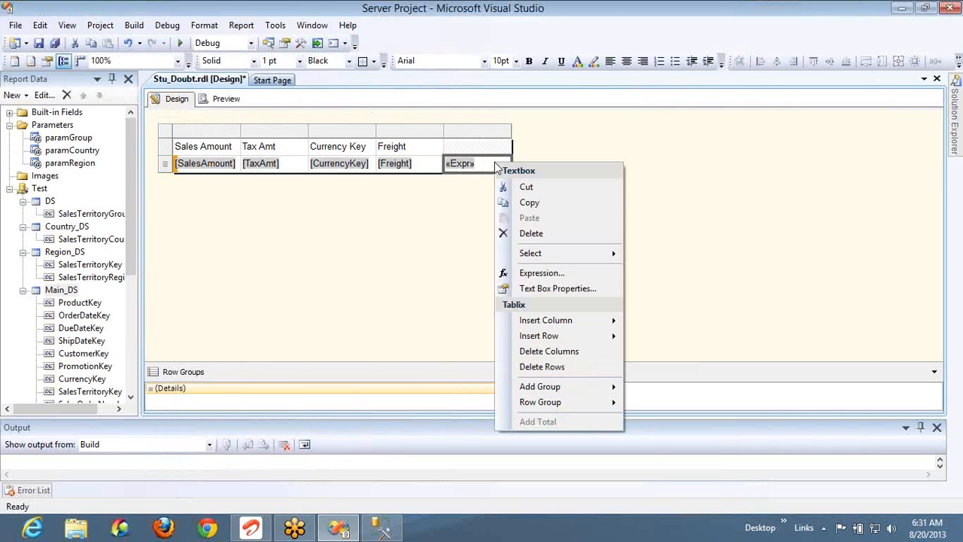
{"action": "left_click", "coordinate": [539, 273]}
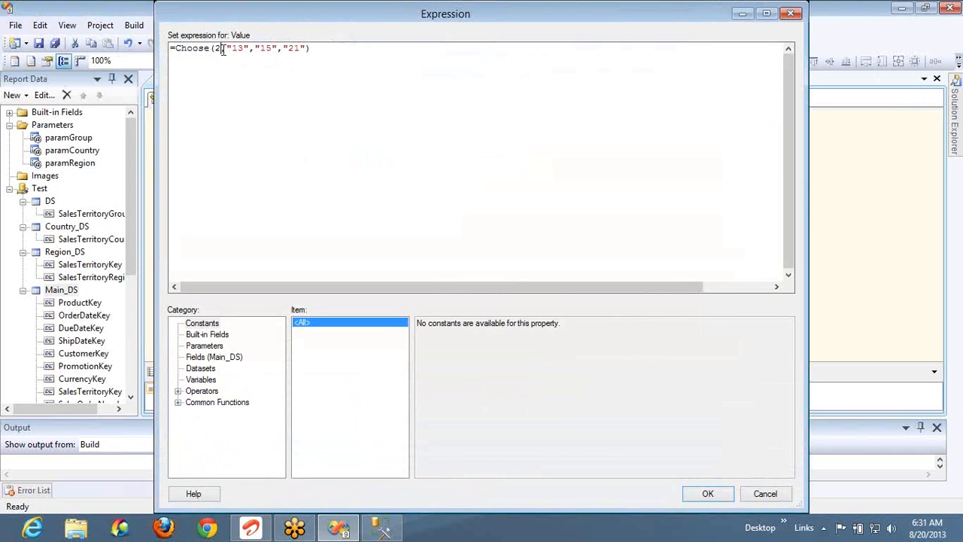
{"action": "left_click", "coordinate": [219, 49]}
{"action": "key", "text": "BackSpace"}
{"action": "type", "text": "3"}
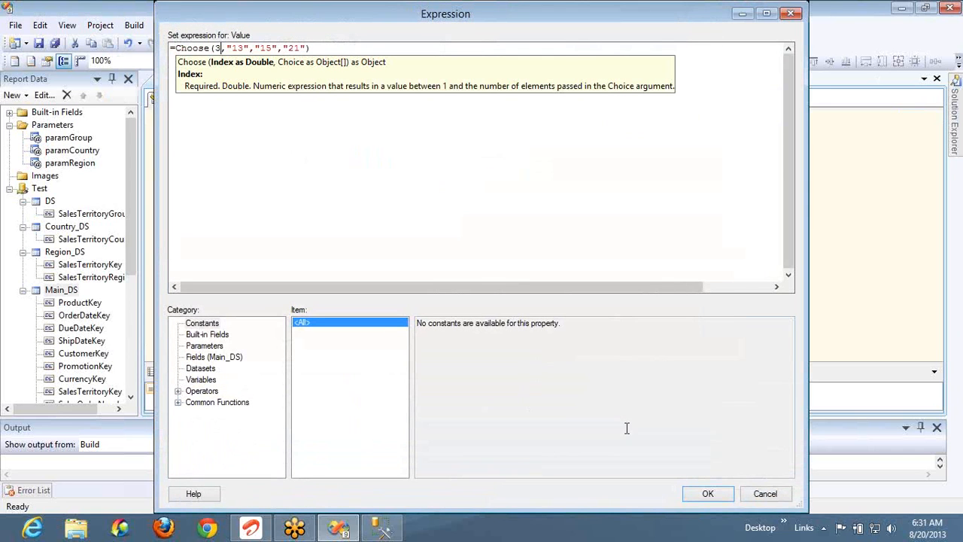
{"action": "left_click", "coordinate": [713, 498]}
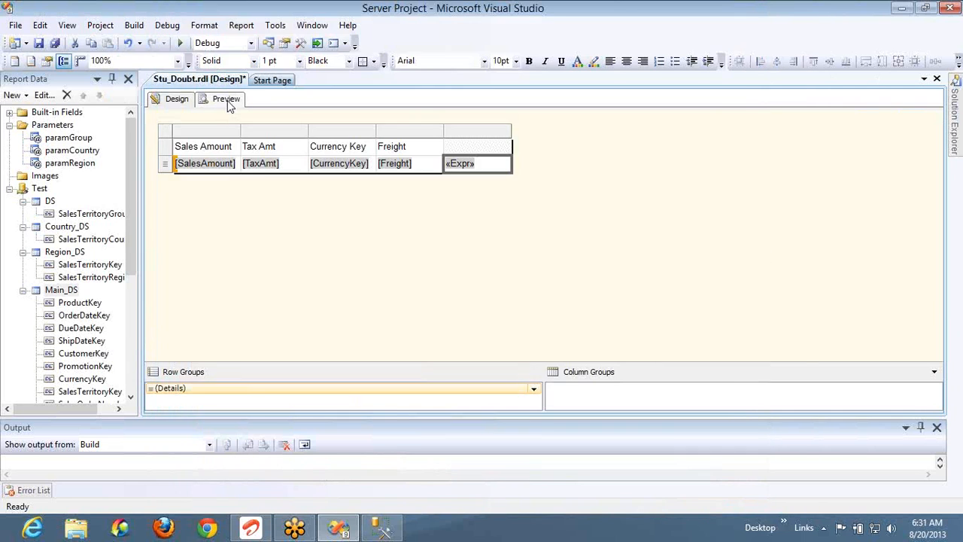
{"action": "left_click", "coordinate": [225, 99]}
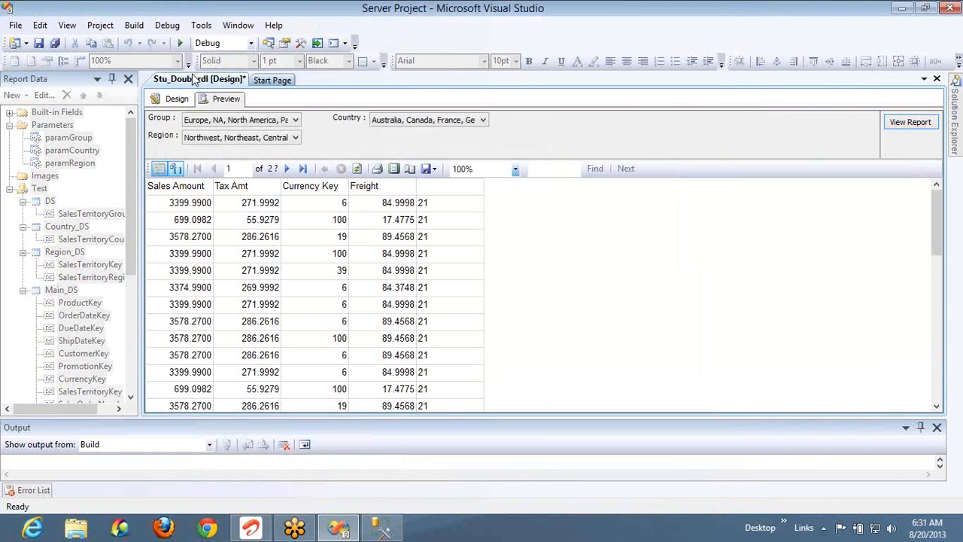
{"action": "left_click", "coordinate": [178, 100]}
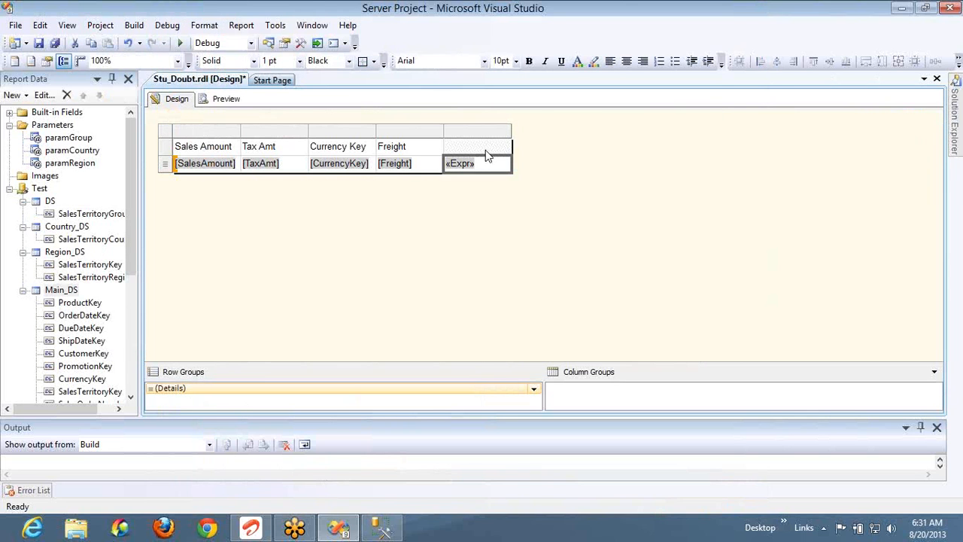
Change the Choose index to 4 and preview, which leaves the last column blank
{"action": "left_click", "coordinate": [489, 153]}
{"action": "right_click", "coordinate": [491, 165]}
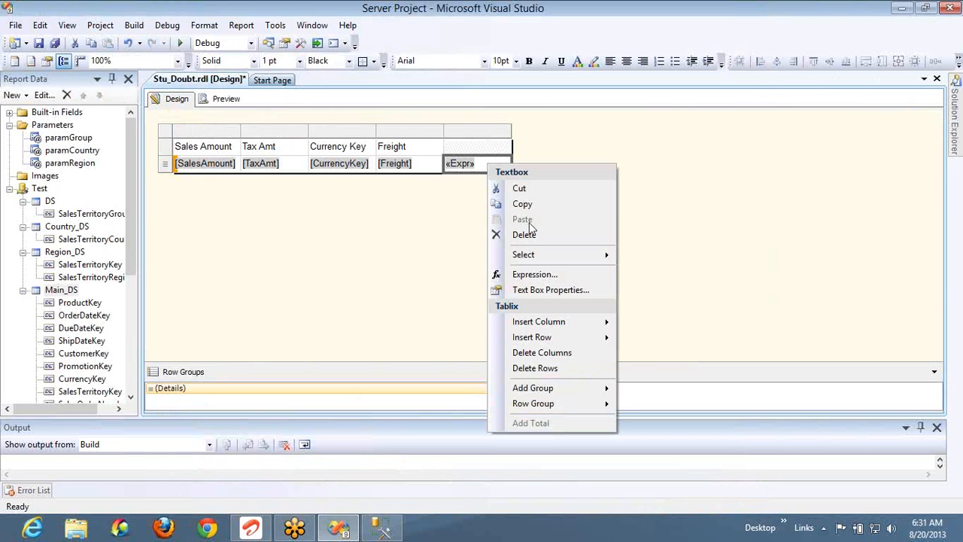
{"action": "left_click", "coordinate": [538, 271]}
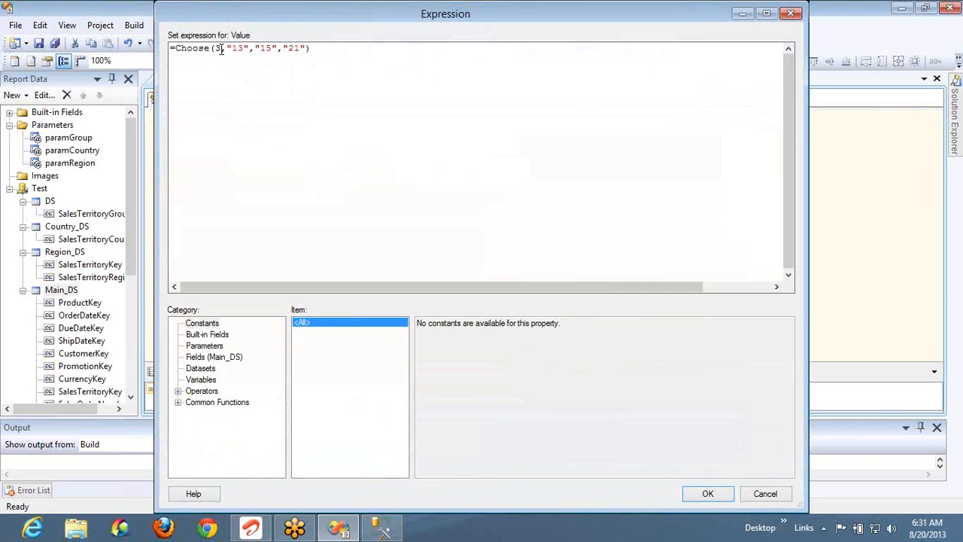
{"action": "left_click", "coordinate": [221, 49]}
{"action": "key", "text": "BackSpace"}
{"action": "type", "text": "4"}
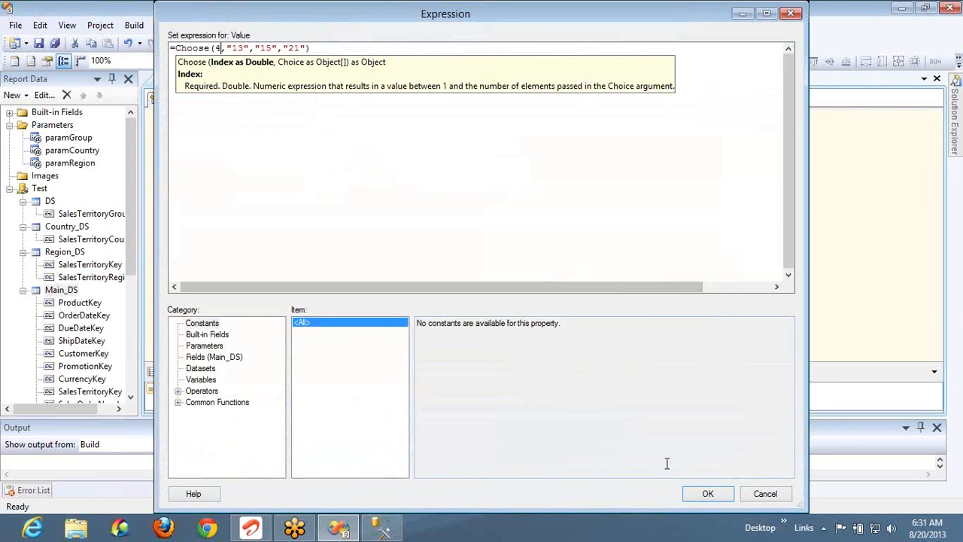
{"action": "left_click", "coordinate": [693, 494]}
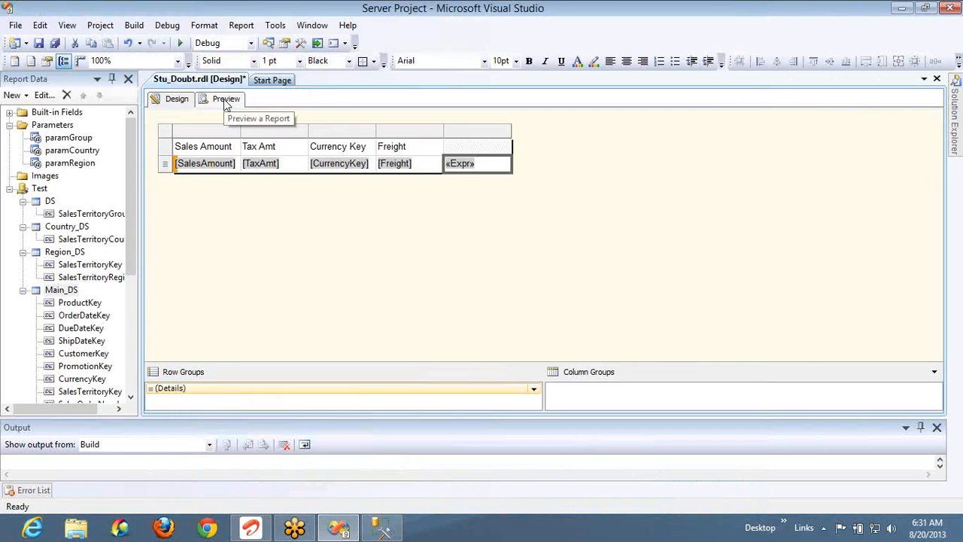
{"action": "left_click", "coordinate": [224, 99]}
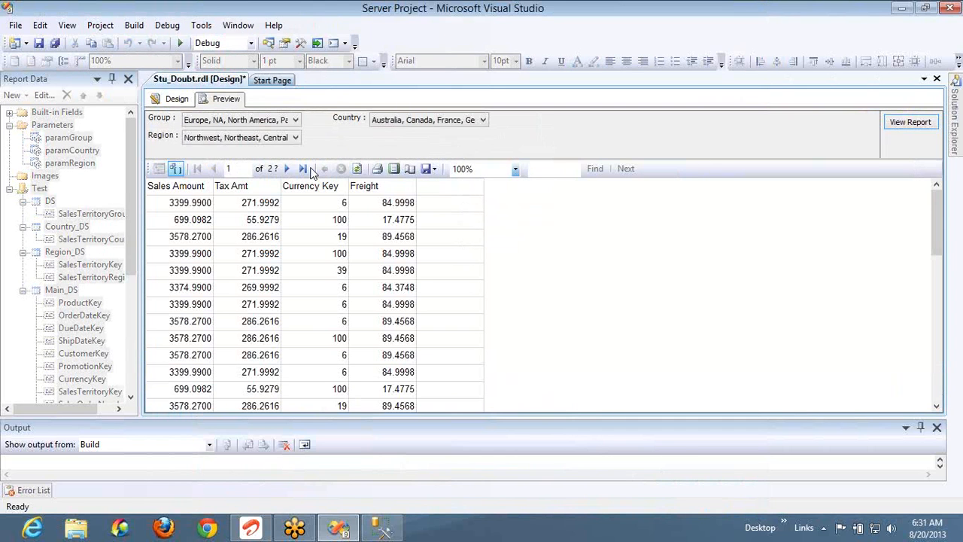
{"action": "left_click", "coordinate": [177, 98]}
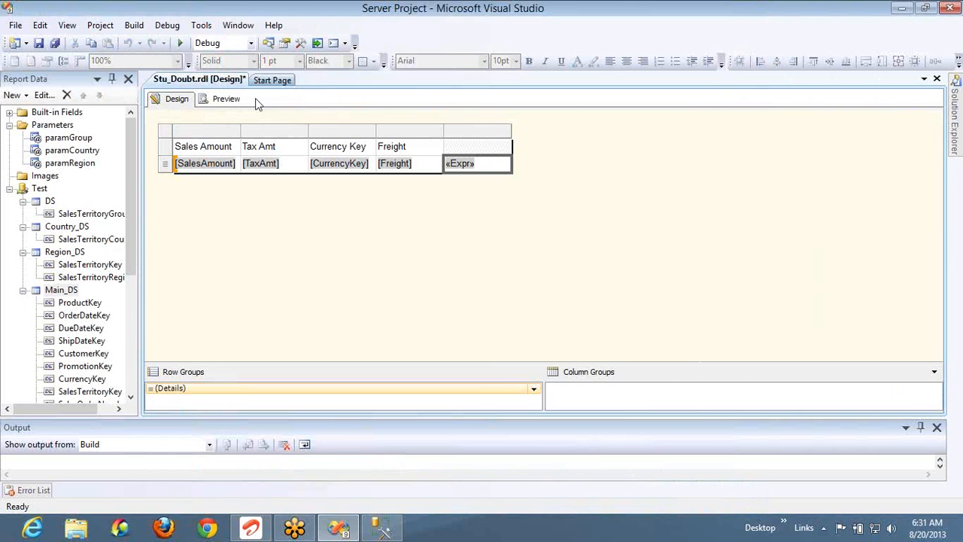
Reopen the «Expr» expression and select the Program Flow Choose Datepart example
{"action": "right_click", "coordinate": [496, 174]}
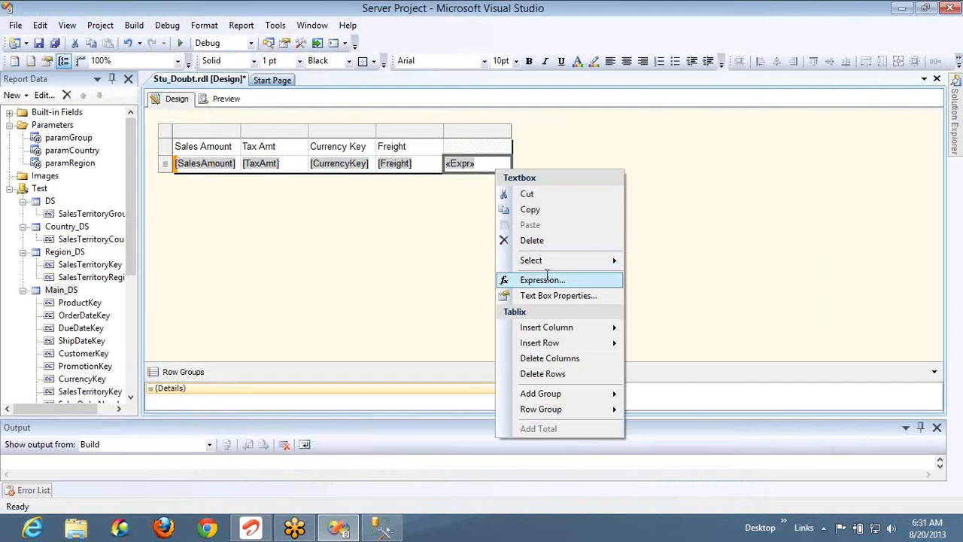
{"action": "left_click", "coordinate": [547, 279]}
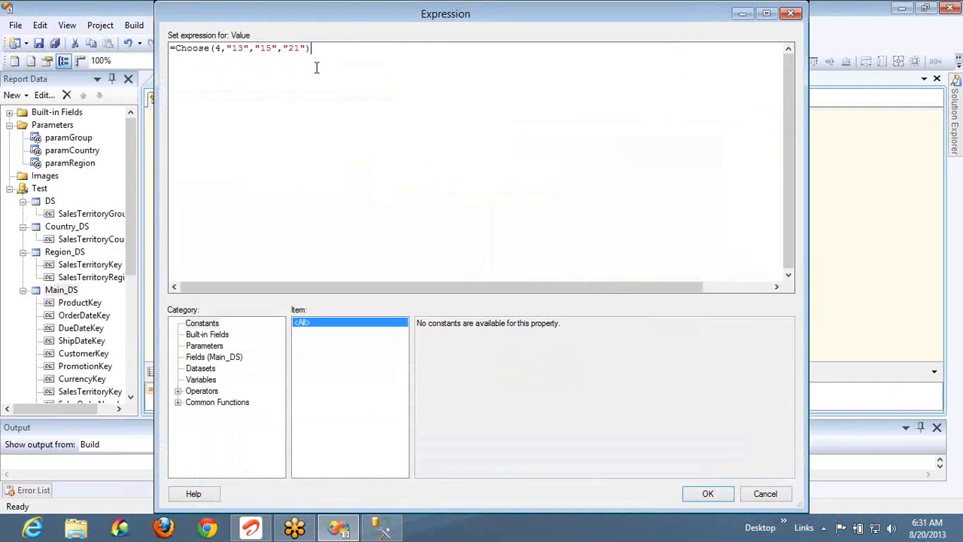
{"action": "left_click", "coordinate": [178, 402]}
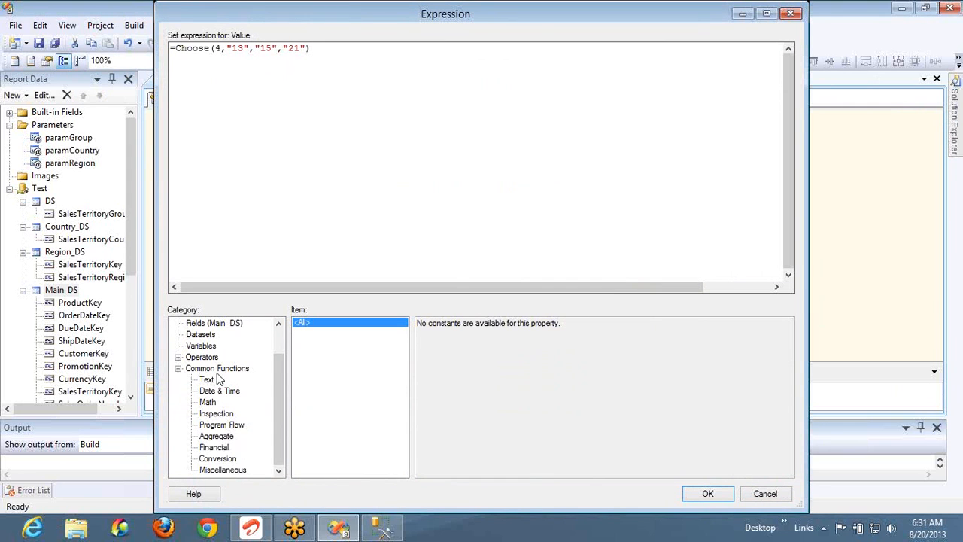
{"action": "left_click", "coordinate": [219, 426]}
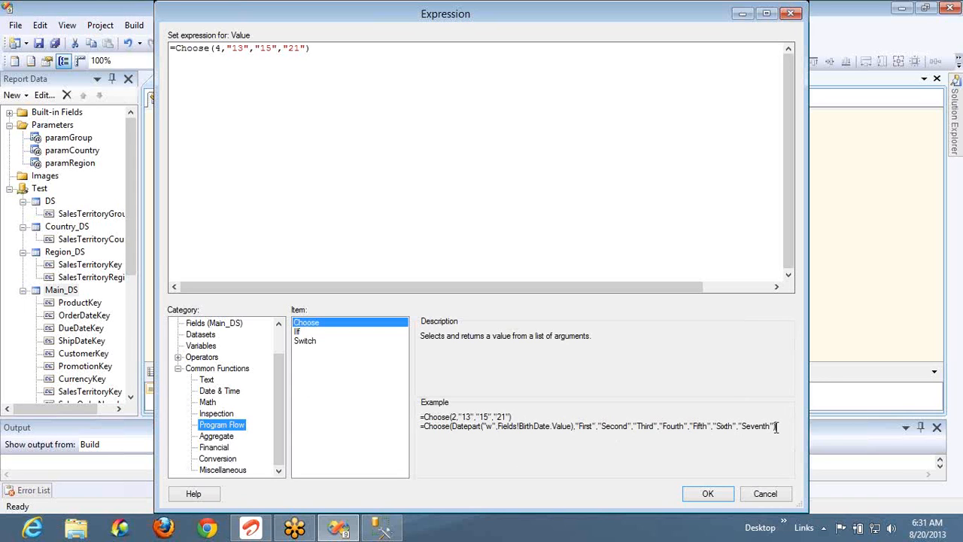
{"action": "left_click_drag", "start_coordinate": [777, 427], "coordinate": [414, 441]}
{"action": "key", "text": "ctrl+c"}
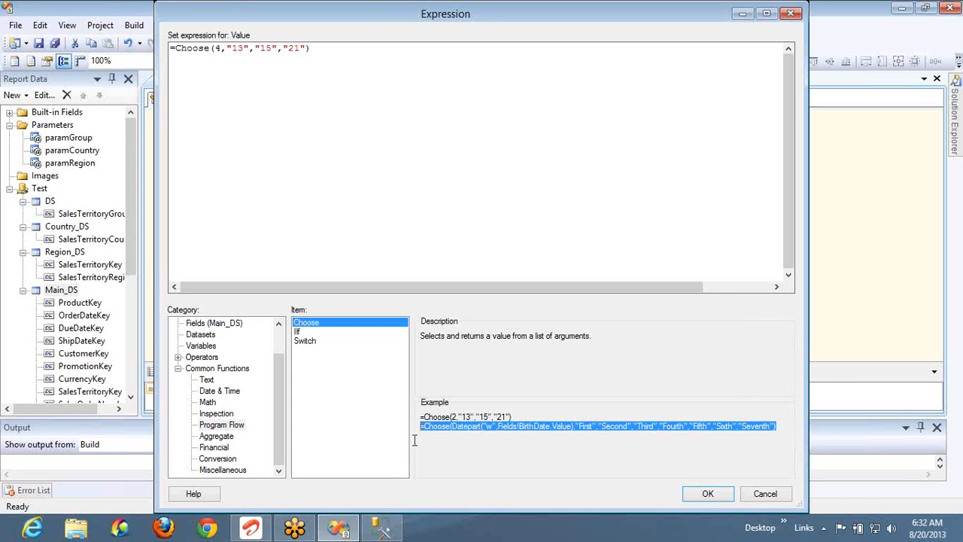
Paste the Datepart Choose example over Choose(4,…), replacing Fields!BirthDate.Value with Today()
{"action": "left_click", "coordinate": [453, 48]}
{"action": "key", "text": "ctrl+a"}
{"action": "key", "text": "ctrl+v"}
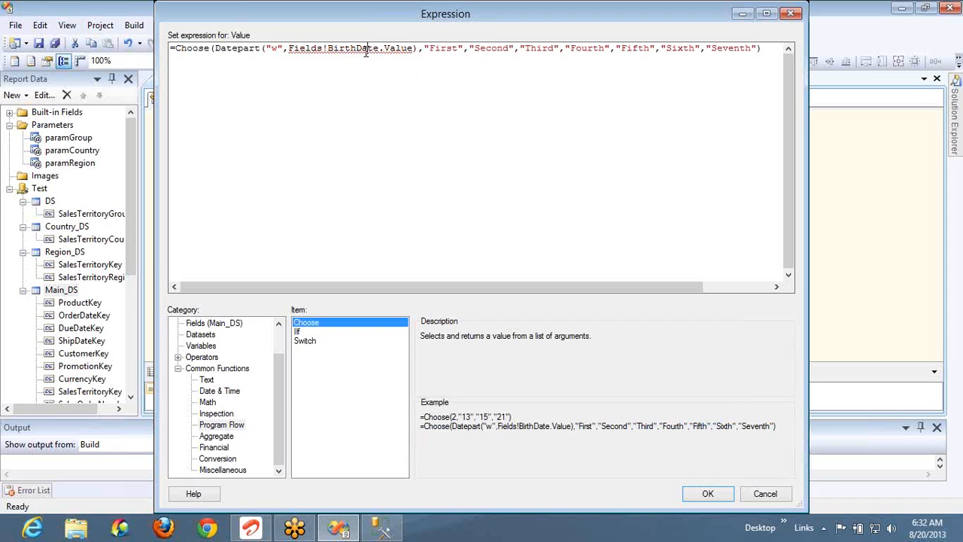
{"action": "key", "text": "Right"}
{"action": "key", "text": "Right"}
{"action": "key", "text": "Right"}
{"action": "key", "text": "Right"}
{"action": "key", "text": "Right"}
{"action": "key", "text": "Right"}
{"action": "key", "text": "Right"}
{"action": "key", "text": "ctrl+shift+Left"}
{"action": "key", "text": "ctrl+shift+Left"}
{"action": "key", "text": "ctrl+shift+Left"}
{"action": "key", "text": "ctrl+shift+Left"}
{"action": "type", "text": "I"}
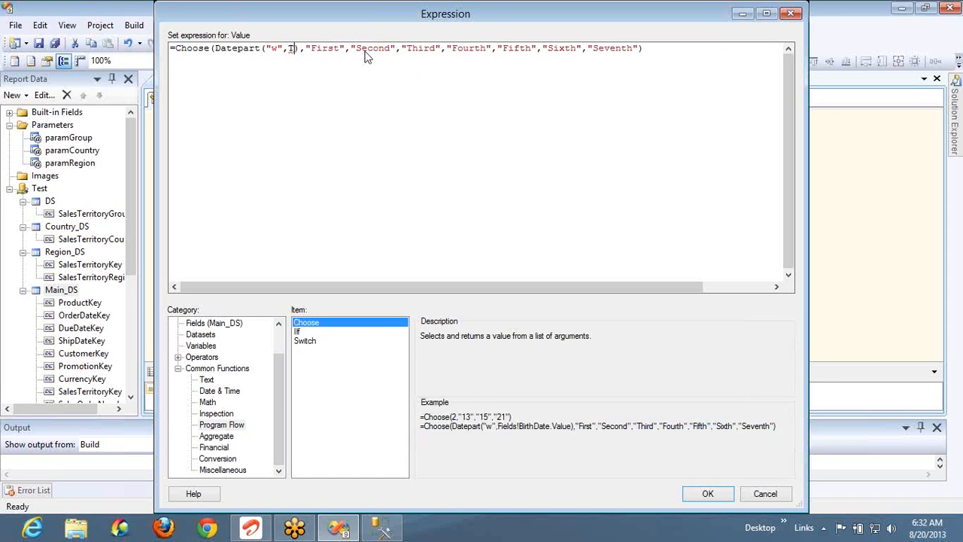
{"action": "type", "text": "oday()"}
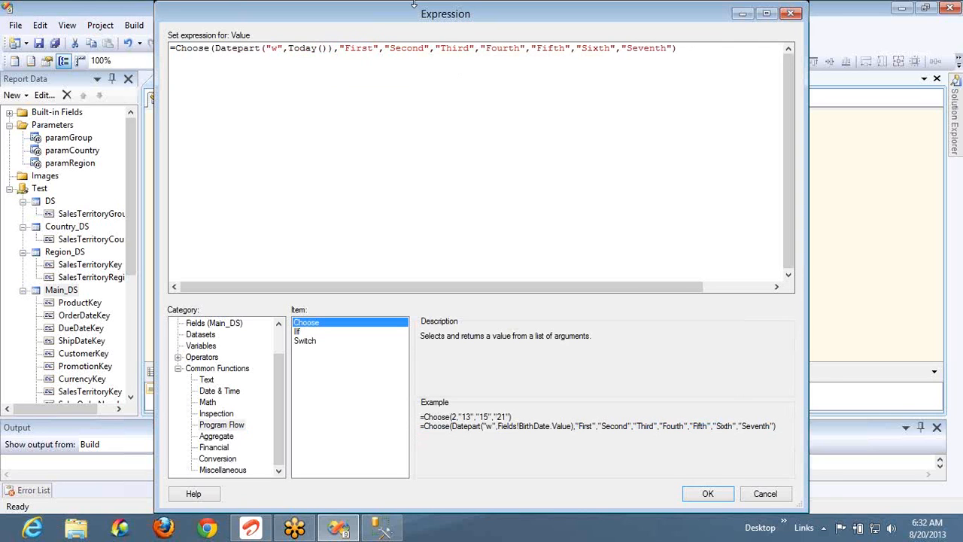
Point out Datepart and the First, Second and Third result values in the expression
{"action": "double_click", "coordinate": [234, 50]}
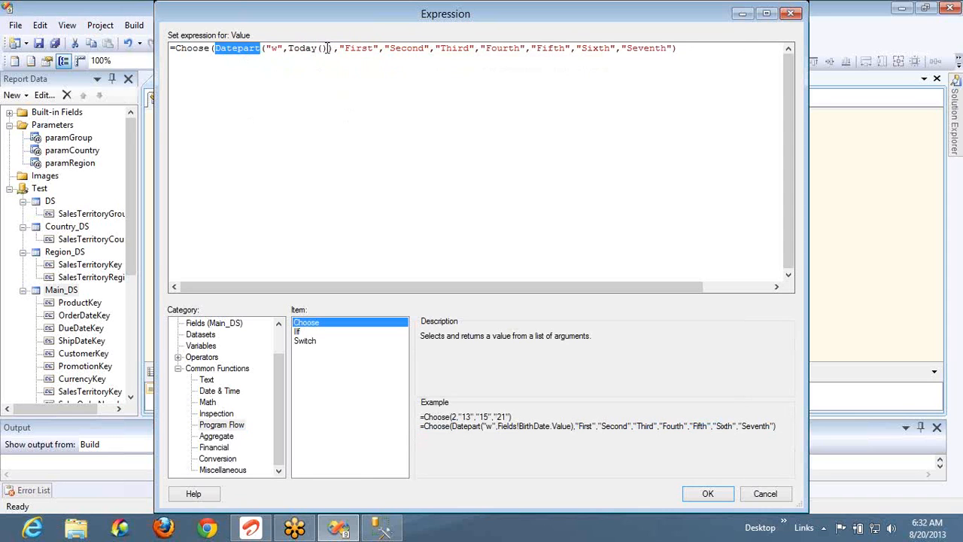
{"action": "left_click", "coordinate": [363, 48]}
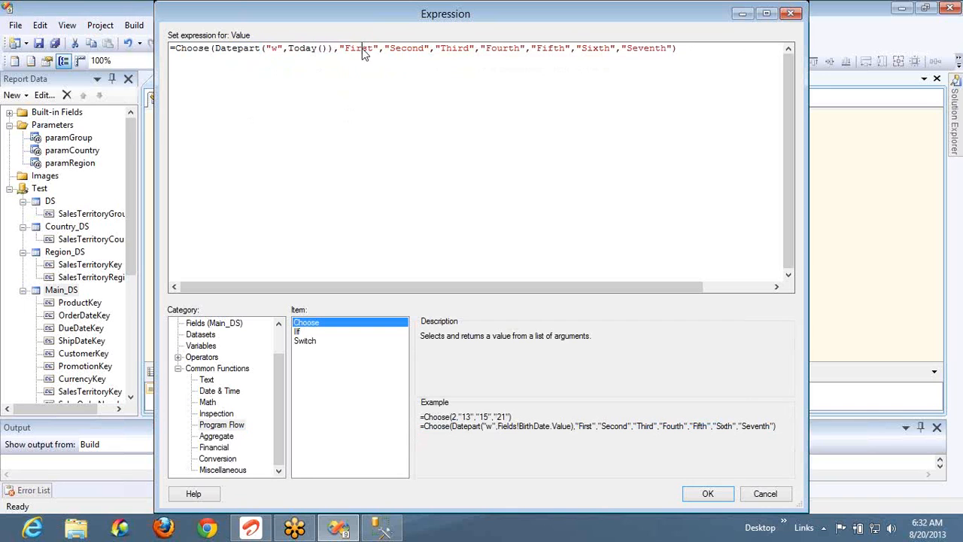
{"action": "double_click", "coordinate": [361, 48]}
{"action": "double_click", "coordinate": [407, 48]}
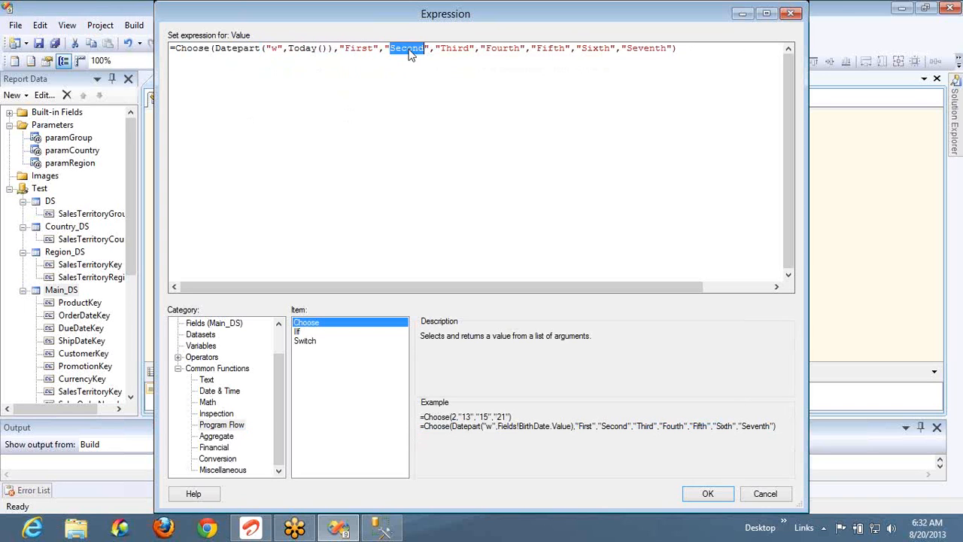
{"action": "double_click", "coordinate": [457, 48]}
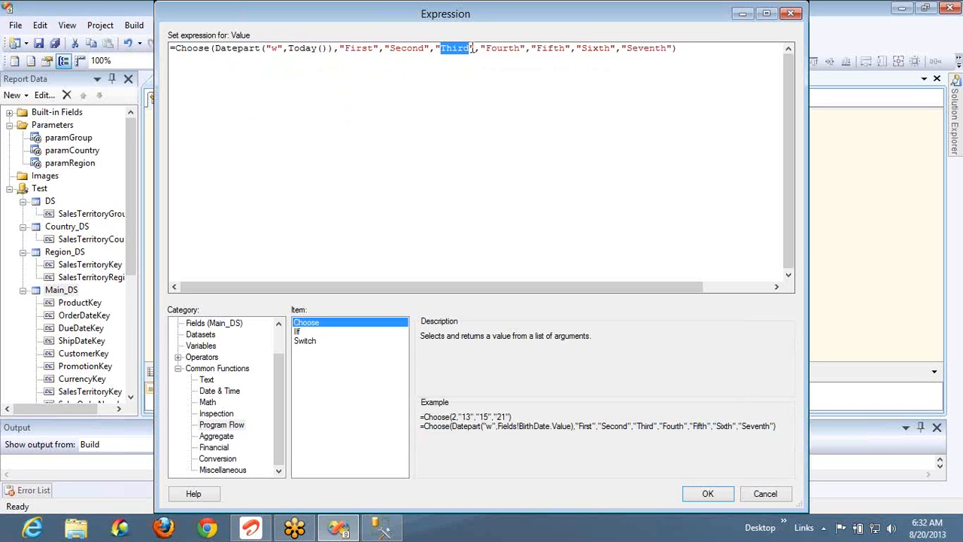
{"action": "left_click", "coordinate": [491, 48]}
{"action": "double_click", "coordinate": [361, 48]}
{"action": "double_click", "coordinate": [400, 48]}
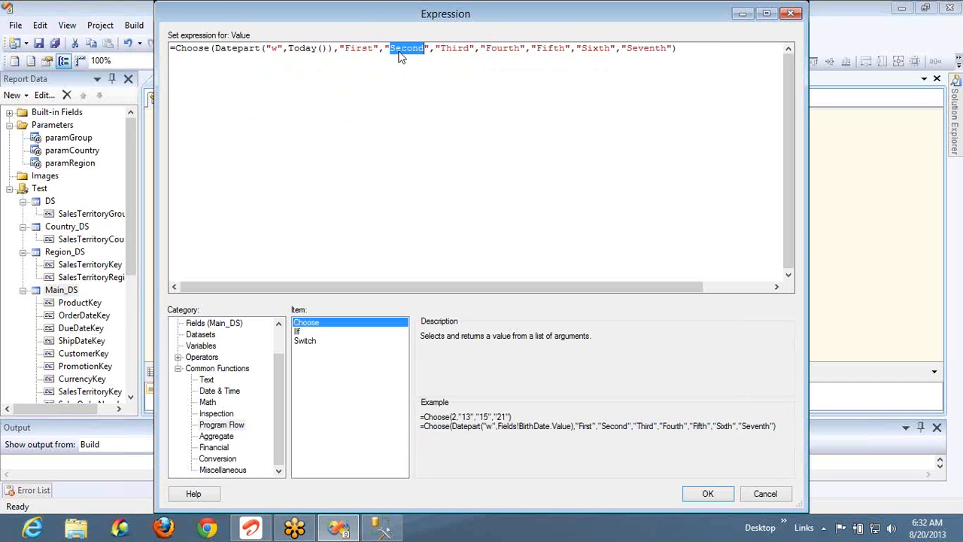
{"action": "double_click", "coordinate": [444, 49]}
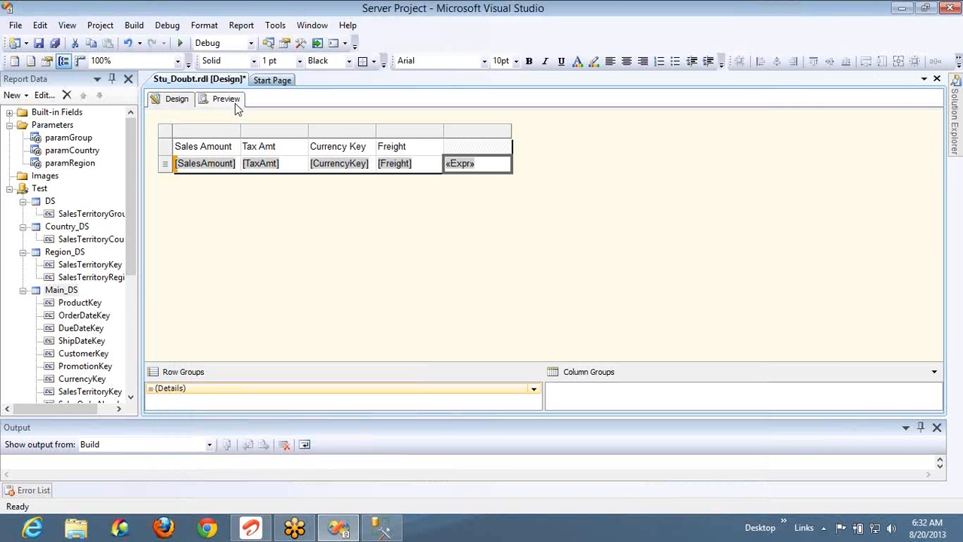
{"action": "left_click", "coordinate": [229, 101]}
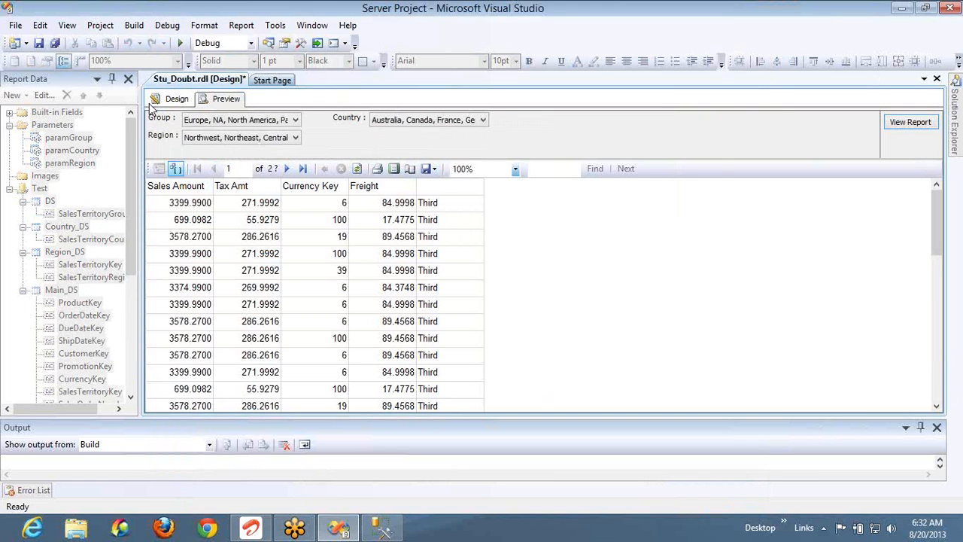
{"action": "left_click", "coordinate": [174, 100]}
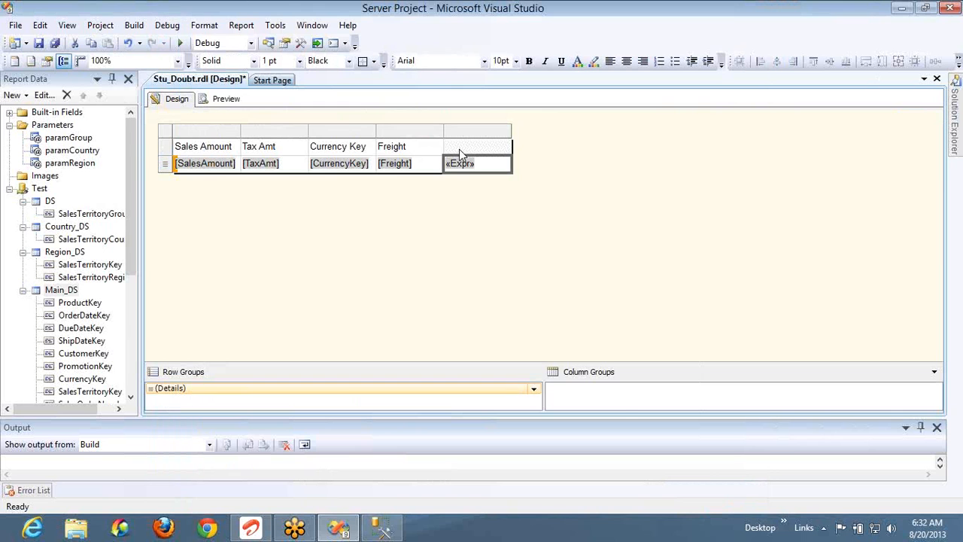
Reopen the «Expr» expression and show the Program Flow Switch function's description
{"action": "right_click", "coordinate": [501, 165]}
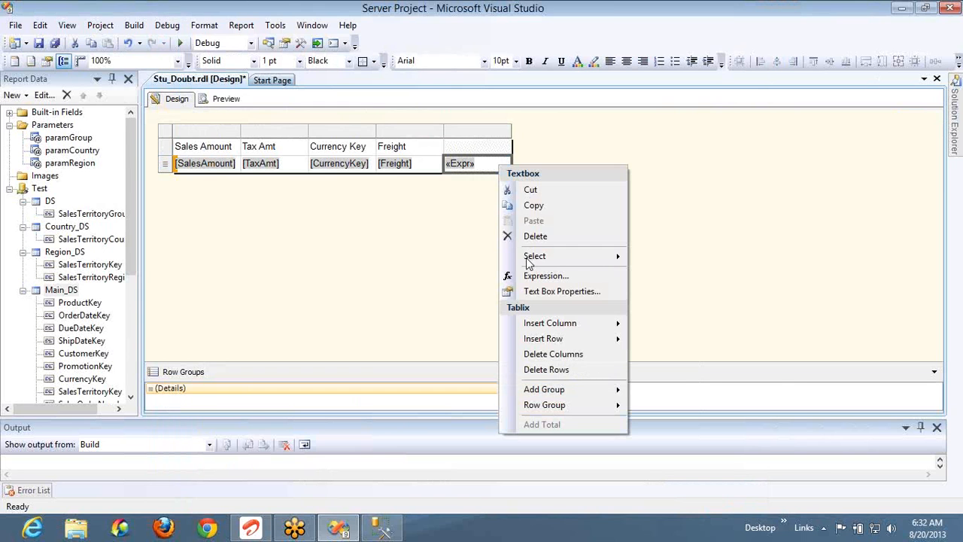
{"action": "left_click", "coordinate": [535, 276]}
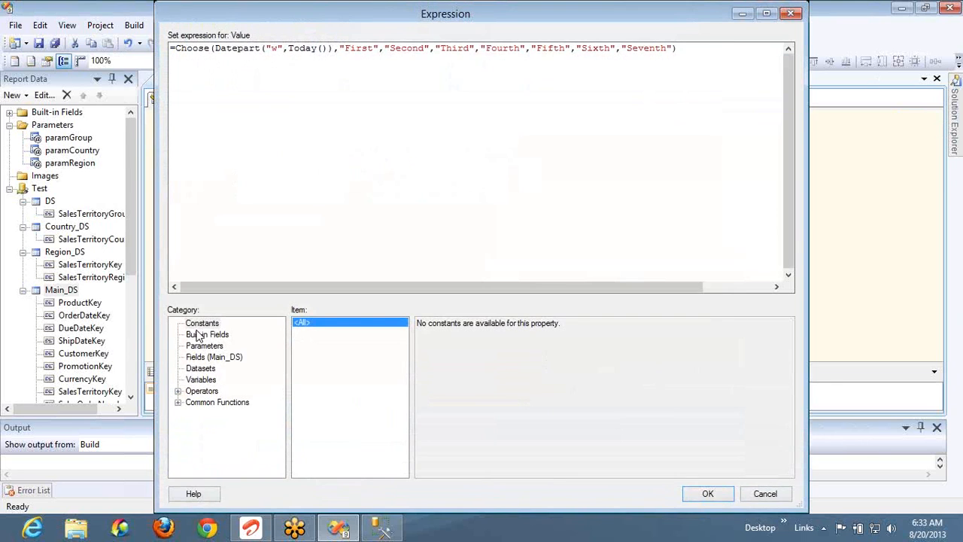
{"action": "left_click", "coordinate": [178, 402]}
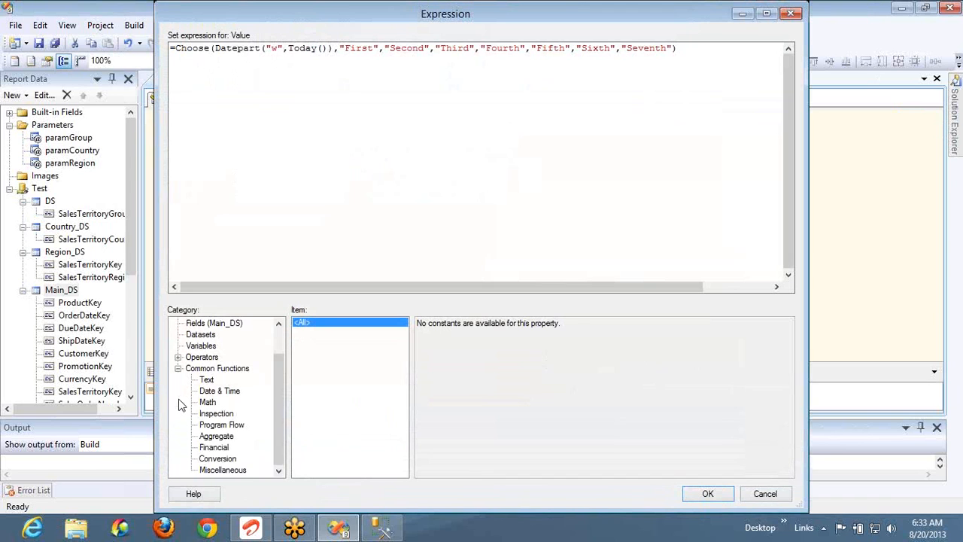
{"action": "left_click", "coordinate": [232, 426]}
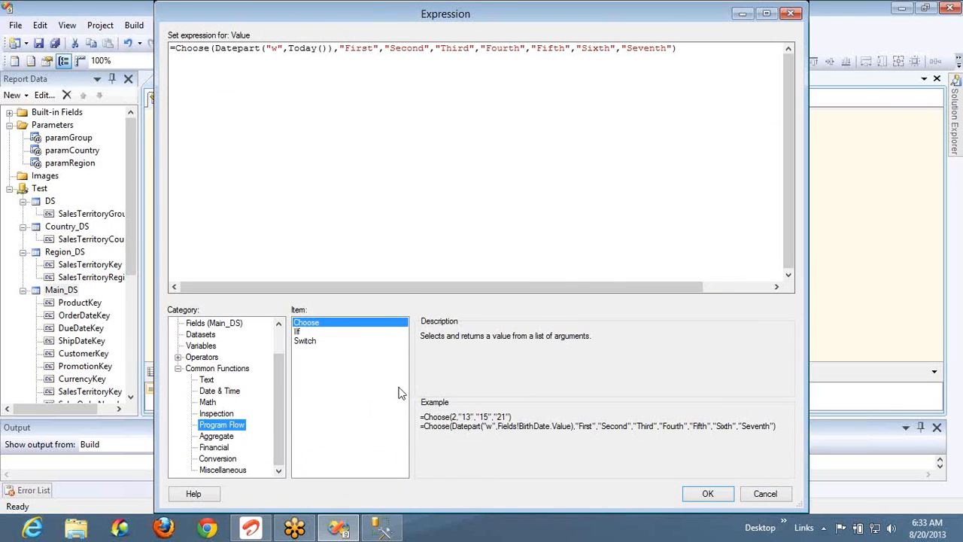
{"action": "left_click", "coordinate": [307, 342]}
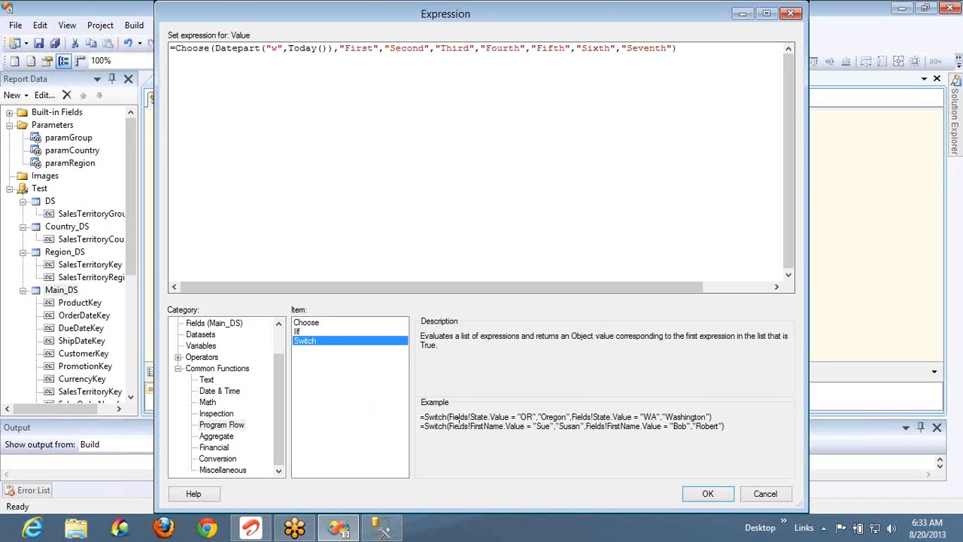
Walk through the Switch example's OR and WA conditions and select its first example line
{"action": "left_click_drag", "start_coordinate": [453, 417], "coordinate": [544, 415]}
{"action": "double_click", "coordinate": [560, 416]}
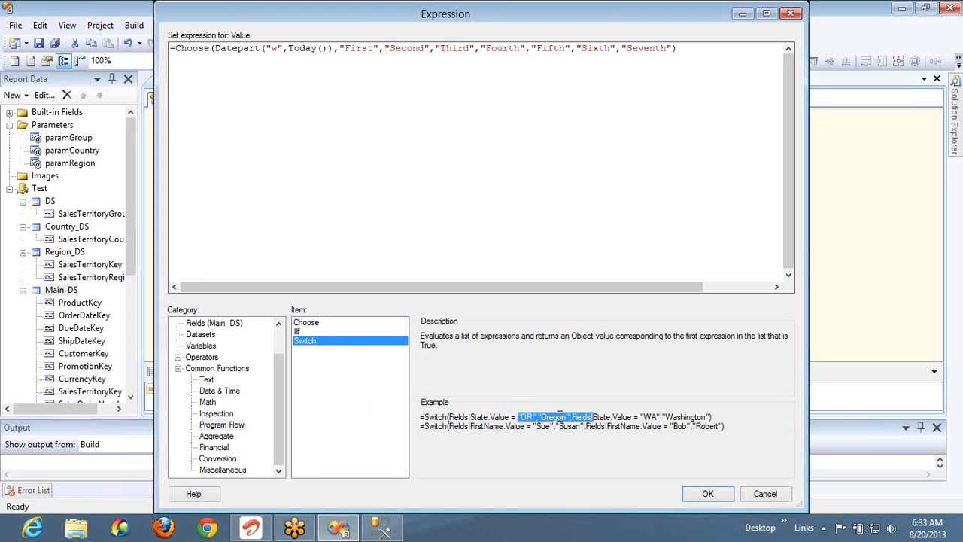
{"action": "left_click_drag", "start_coordinate": [576, 416], "coordinate": [694, 417]}
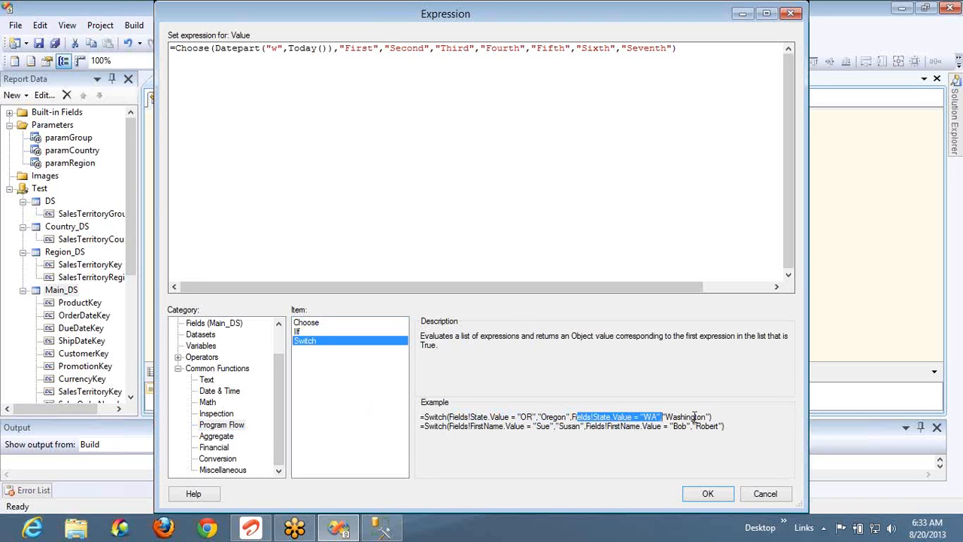
{"action": "left_click", "coordinate": [694, 416]}
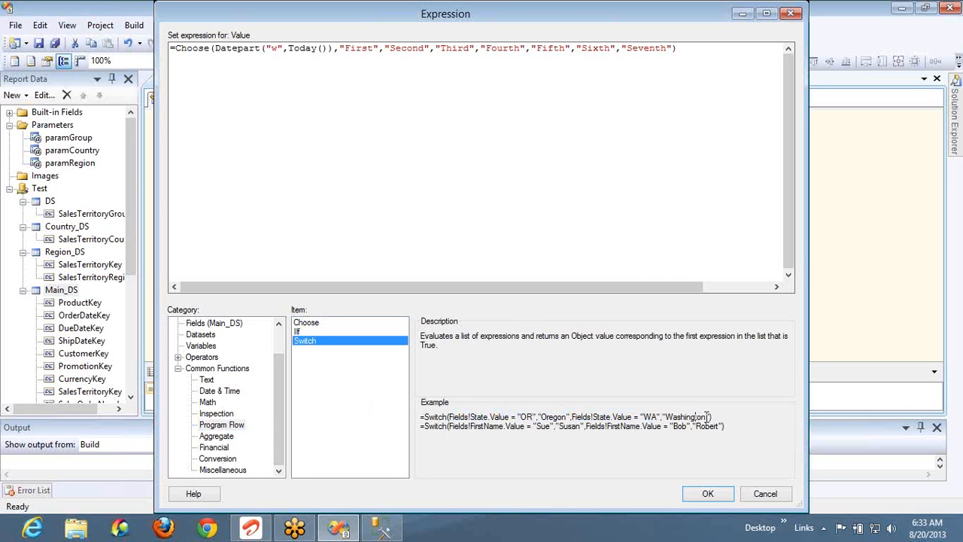
{"action": "left_click_drag", "start_coordinate": [716, 416], "coordinate": [420, 425]}
{"action": "key", "text": "ctrl+c"}
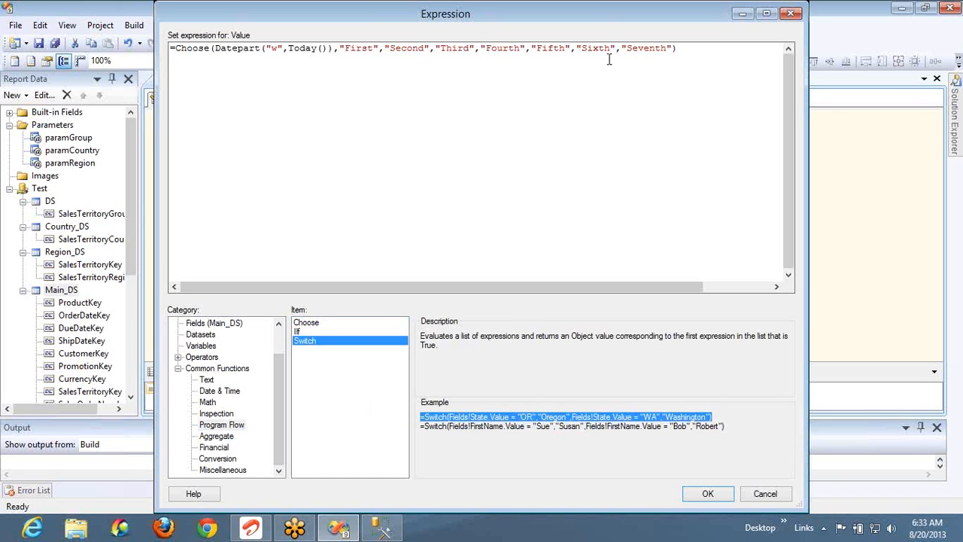
{"action": "left_click", "coordinate": [692, 50]}
Replace the weekday Choose expression with the Switch example and select Fields!State.Value
{"action": "key", "text": "ctrl+a"}
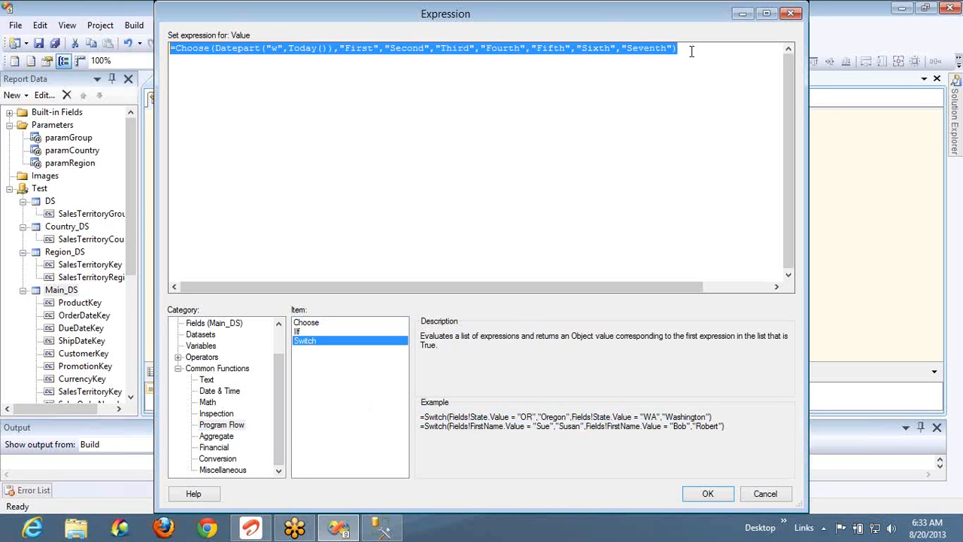
{"action": "key", "text": "ctrl+v"}
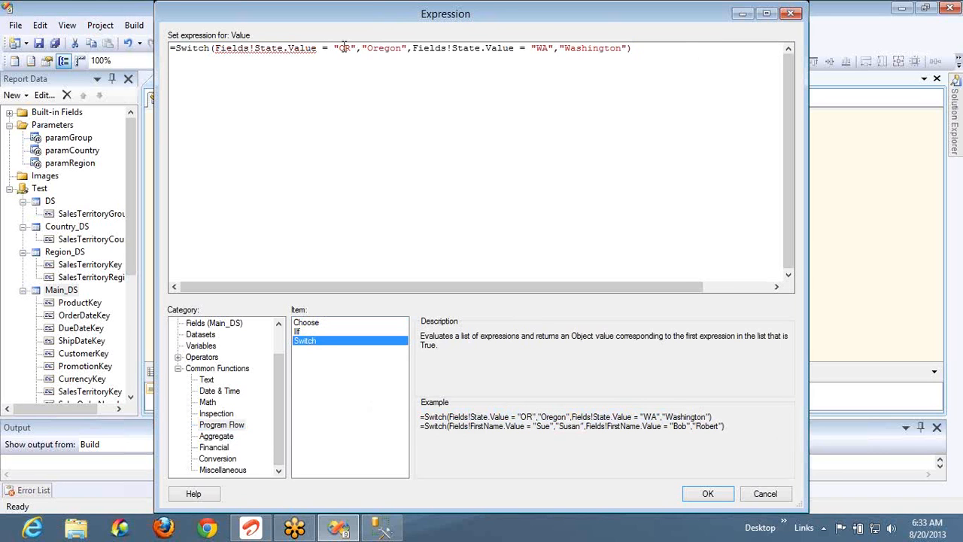
{"action": "double_click", "coordinate": [305, 48]}
{"action": "left_click", "coordinate": [319, 48]}
{"action": "key", "text": "ctrl+shift+Left"}
{"action": "key", "text": "ctrl+shift+Left"}
{"action": "key", "text": "ctrl+shift+Left"}
{"action": "key", "text": "ctrl+shift+Left"}
{"action": "key", "text": "ctrl+shift+Left"}
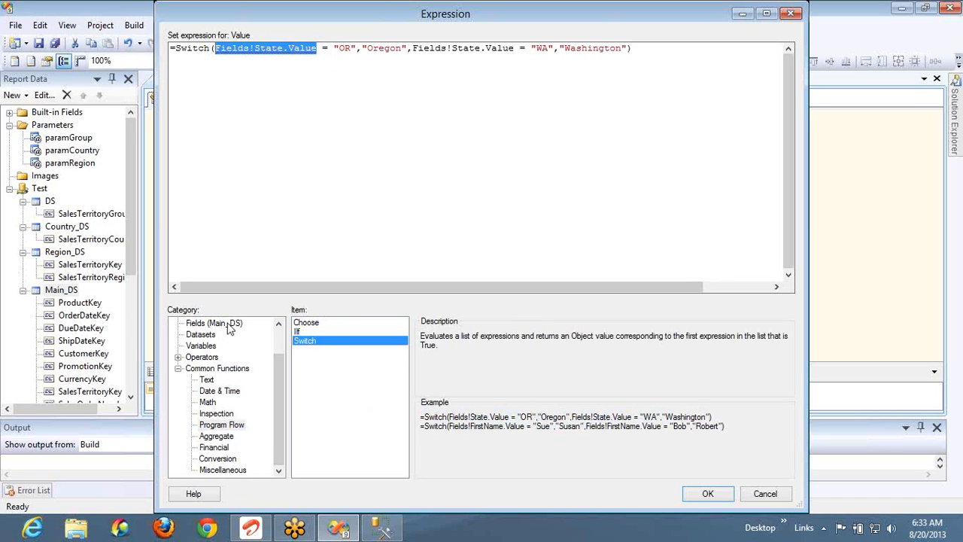
Swap Fields!State.Value for SalesAmount from the Main_DS fields list
{"action": "left_click", "coordinate": [280, 340]}
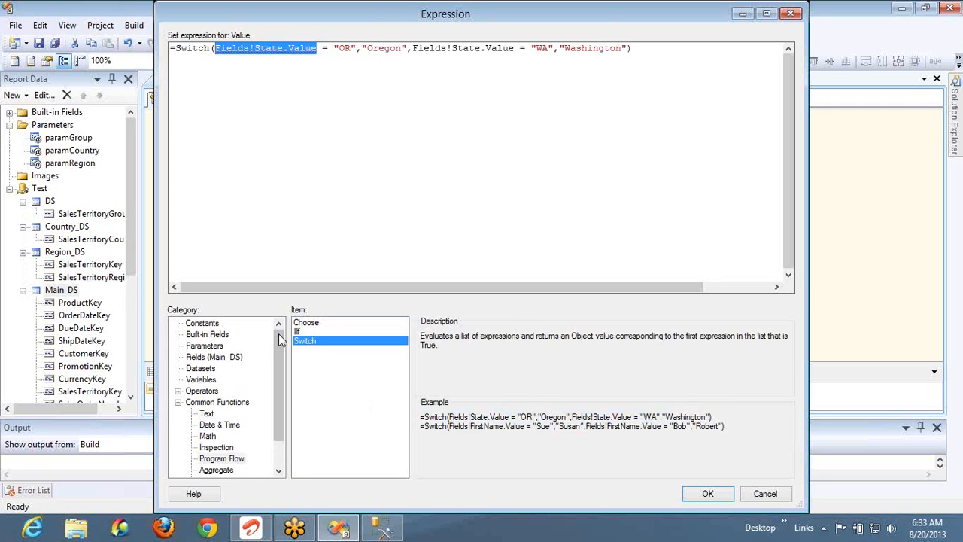
{"action": "left_click", "coordinate": [215, 358]}
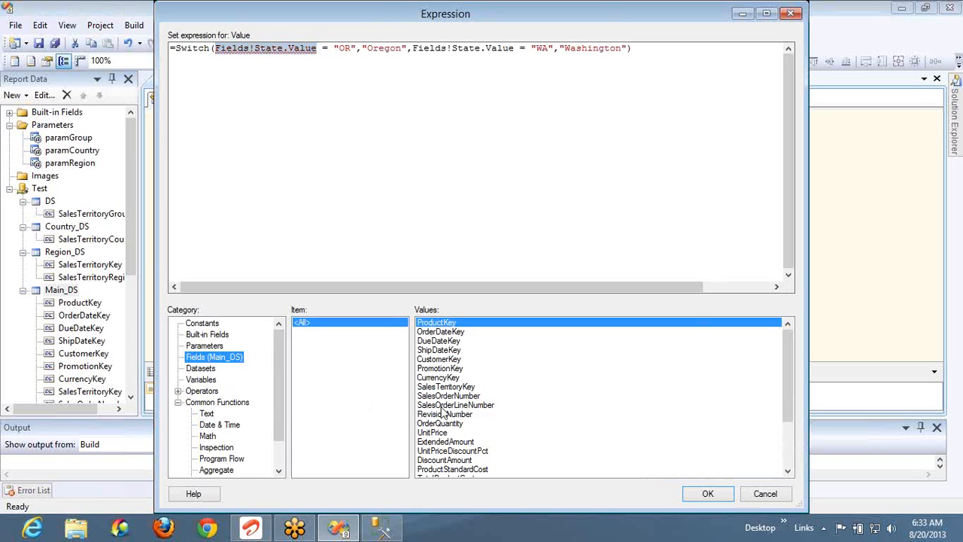
{"action": "left_click", "coordinate": [448, 452]}
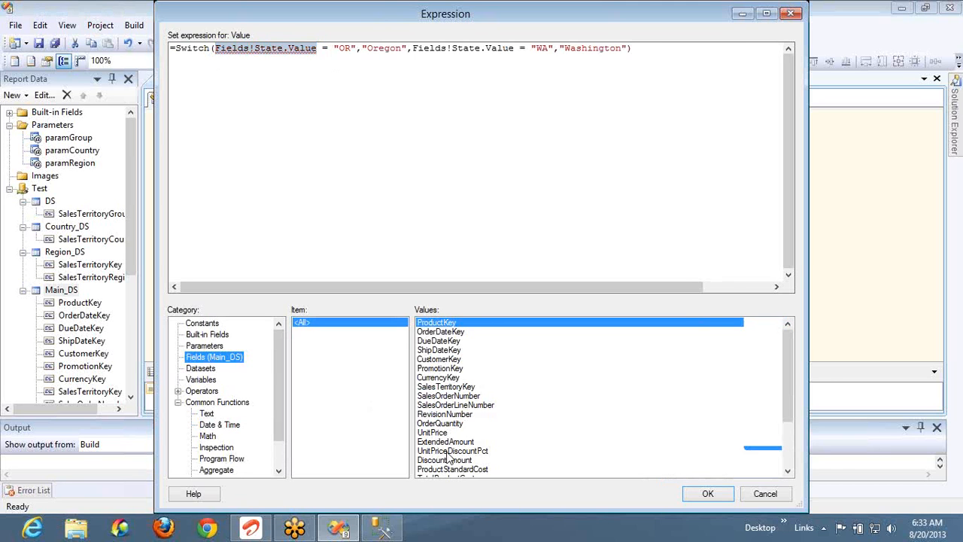
{"action": "key", "text": "Down"}
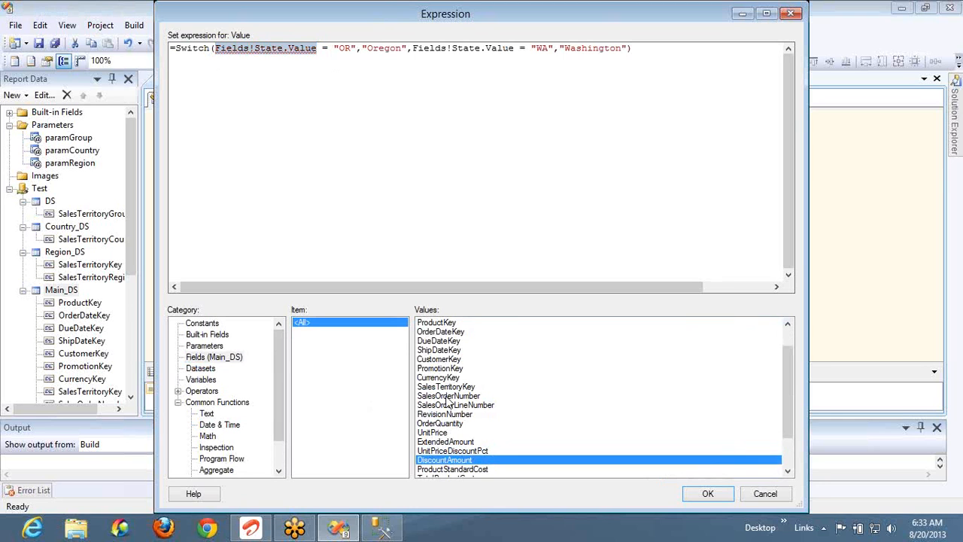
{"action": "key", "text": "Down"}
{"action": "key", "text": "Down"}
{"action": "key", "text": "Down"}
{"action": "key", "text": "Down"}
{"action": "key", "text": "Down"}
{"action": "key", "text": "Down"}
{"action": "key", "text": "Down"}
{"action": "key", "text": "Up"}
{"action": "key", "text": "Up"}
{"action": "key", "text": "Up"}
{"action": "key", "text": "Up"}
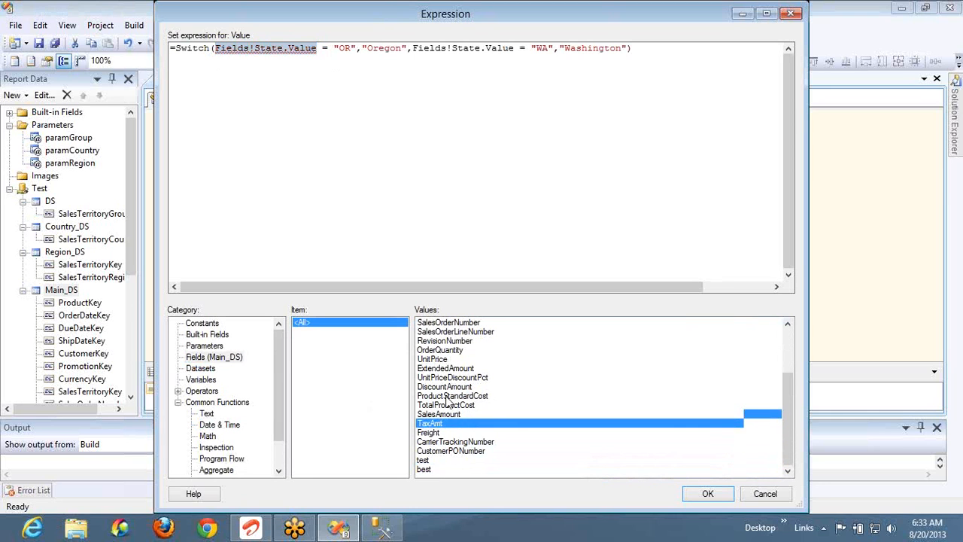
{"action": "double_click", "coordinate": [452, 415]}
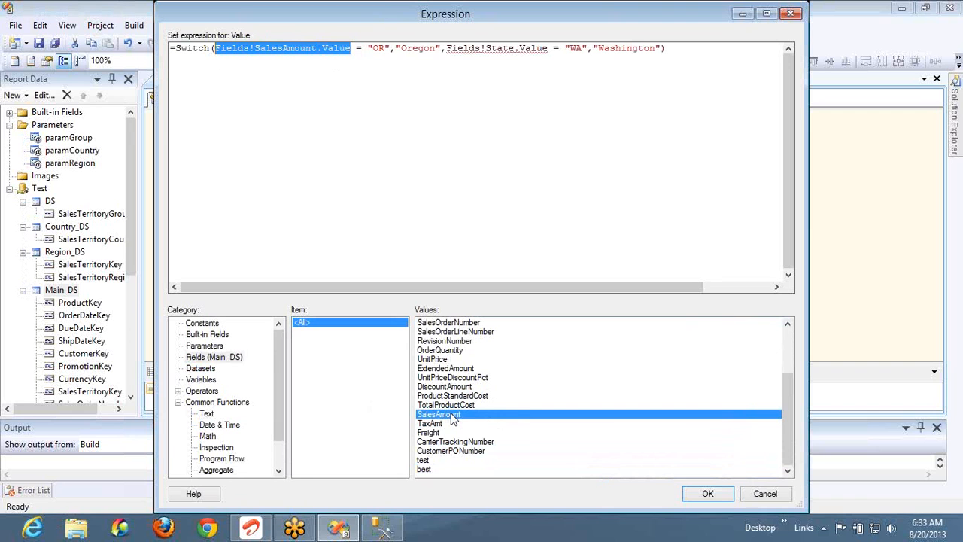
Make the first Switch condition Fields!SalesAmount.Value > 500 returning "Good"
{"action": "left_click", "coordinate": [362, 48]}
{"action": "key", "text": "BackSpace"}
{"action": "type", "text": ">"}
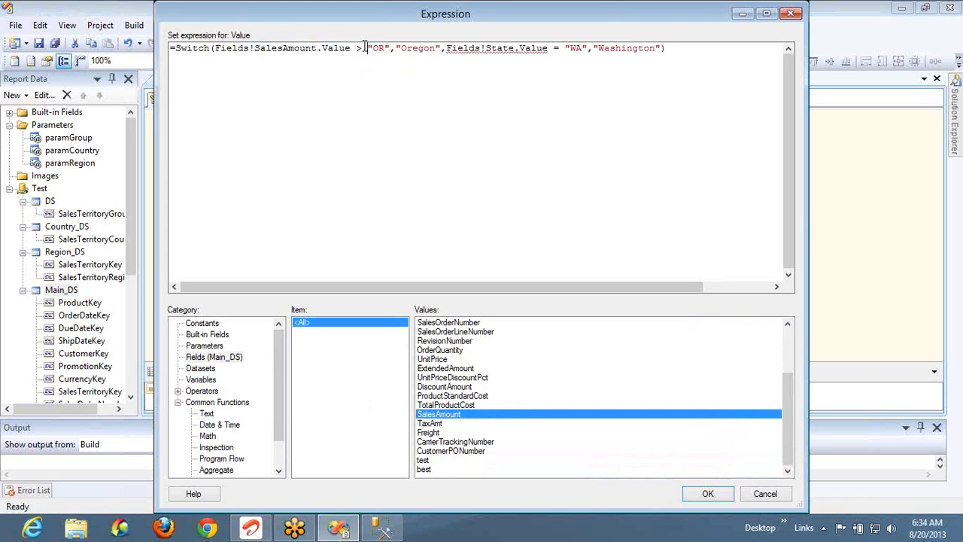
{"action": "key", "text": "shift+Right"}
{"action": "key", "text": "shift+Right"}
{"action": "key", "text": "shift+Right"}
{"action": "key", "text": "shift+Right"}
{"action": "type", "text": "500"}
{"action": "left_click", "coordinate": [365, 48]}
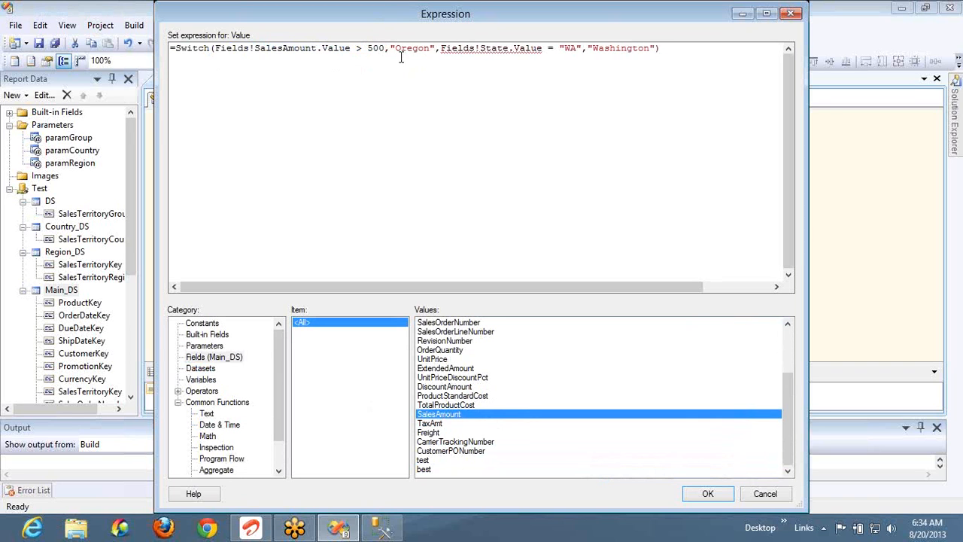
{"action": "double_click", "coordinate": [414, 48]}
{"action": "type", "text": "Good"}
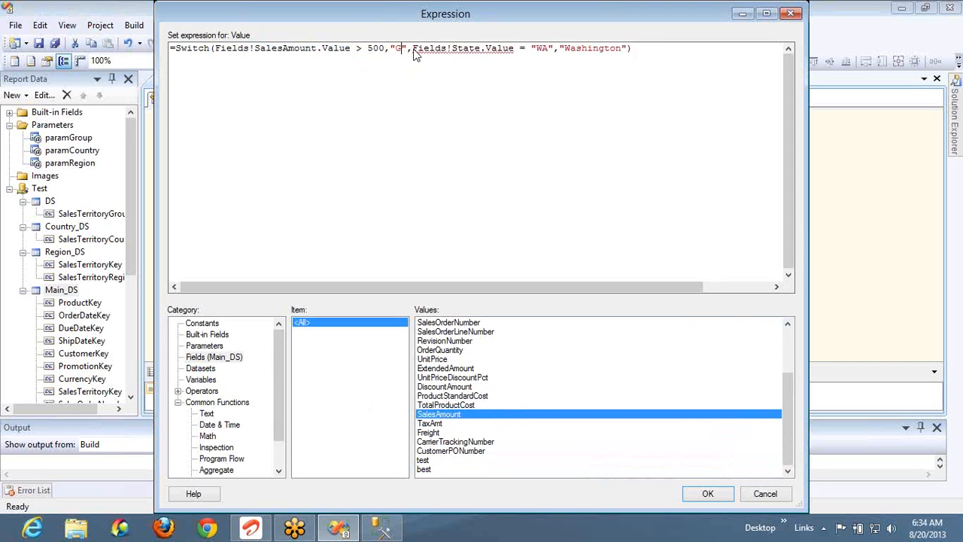
Make the second condition test SalesAmount = 500, returning "OK"
{"action": "left_click", "coordinate": [531, 47]}
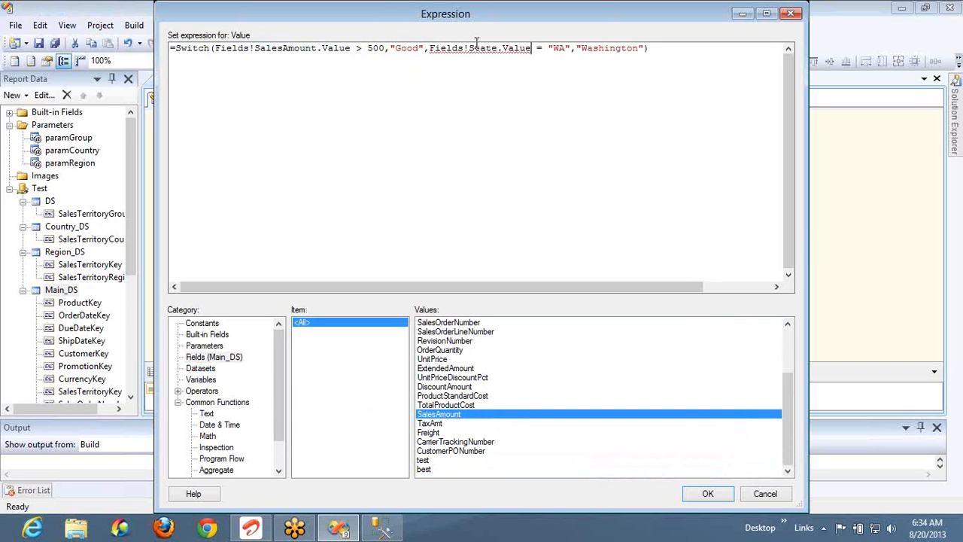
{"action": "left_click", "coordinate": [430, 48], "text": "shift"}
{"action": "key", "text": "Delete"}
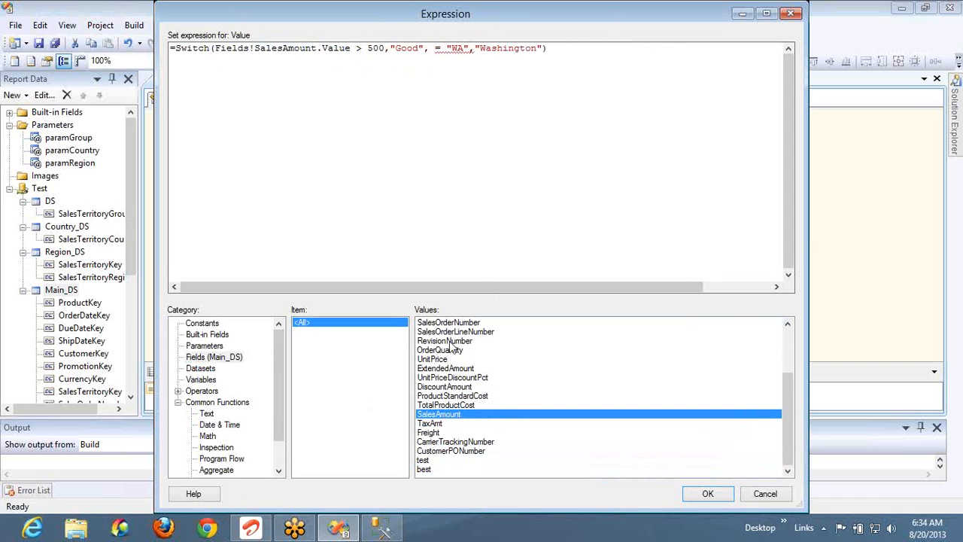
{"action": "double_click", "coordinate": [448, 414]}
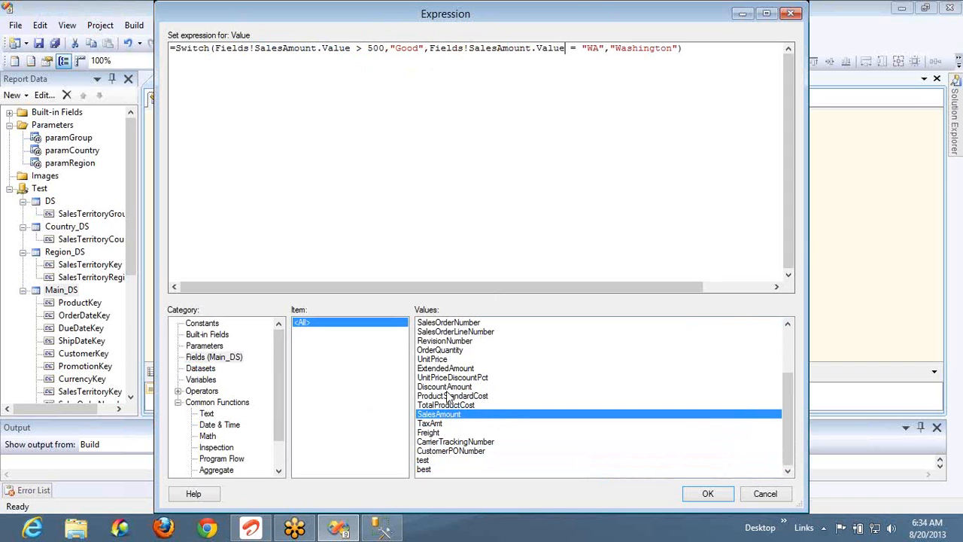
{"action": "double_click", "coordinate": [600, 48]}
{"action": "key", "text": "shift+Left"}
{"action": "type", "text": "500"}
{"action": "double_click", "coordinate": [637, 48]}
{"action": "type", "text": "O"}
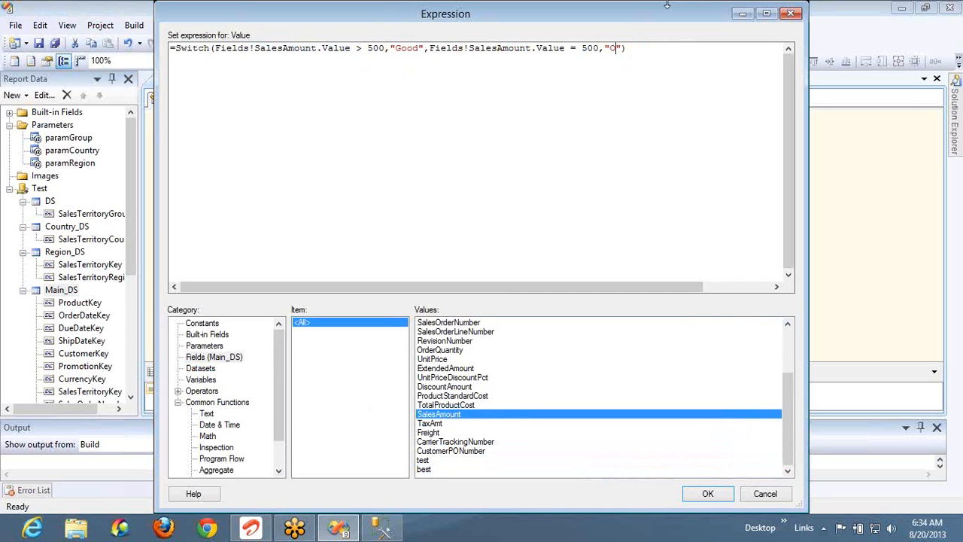
{"action": "type", "text": "K"}
Add a third condition, SalesAmount < 500 returning "Not OK", and apply the expression
{"action": "key", "text": "Right"}
{"action": "key", "text": "ctrl+shift+Left"}
{"action": "key", "text": "ctrl+shift+Left"}
{"action": "key", "text": "ctrl+shift+Left"}
{"action": "key", "text": "ctrl+shift+Left"}
{"action": "key", "text": "ctrl+shift+Left"}
{"action": "key", "text": "ctrl+shift+Left"}
{"action": "key", "text": "ctrl+shift+Left"}
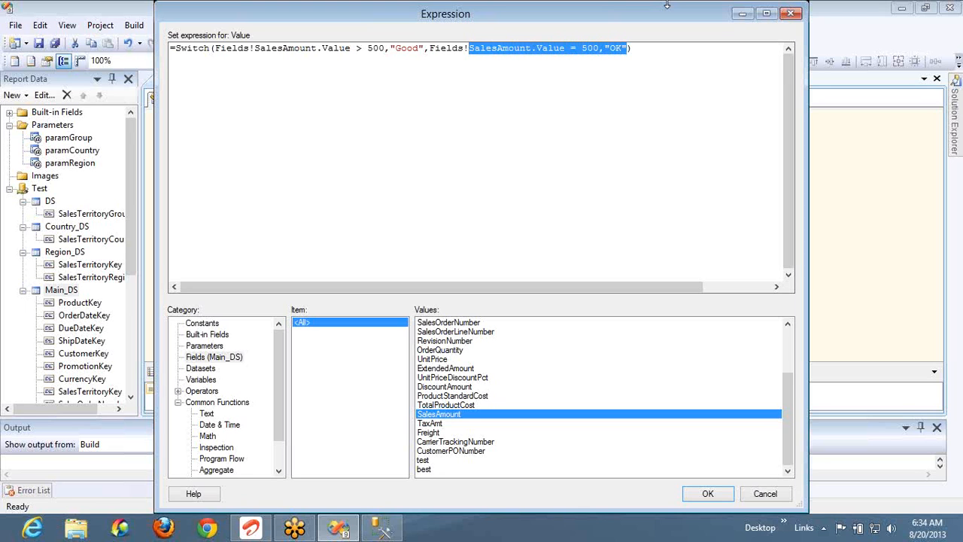
{"action": "key", "text": "ctrl+shift+Left"}
{"action": "key", "text": "ctrl+shift+Left"}
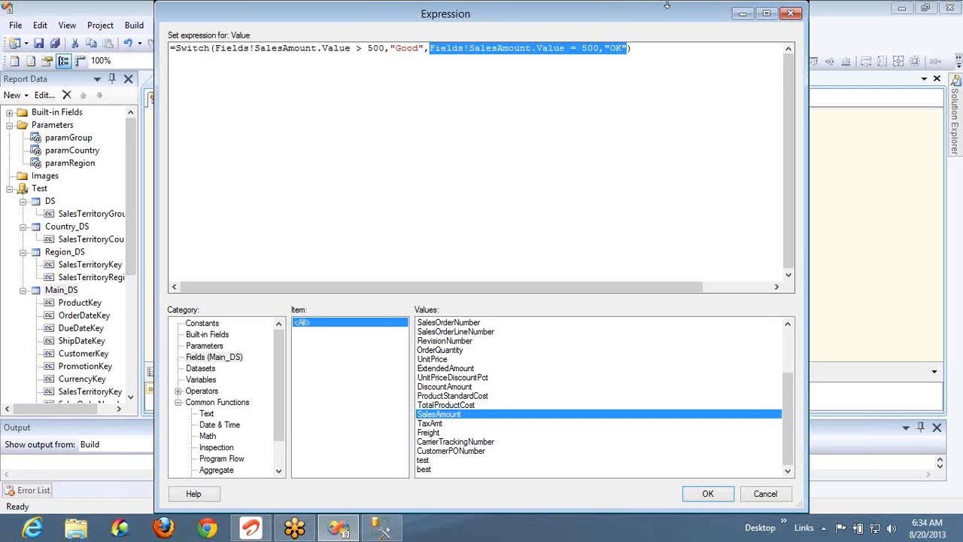
{"action": "key", "text": "shift+Left"}
{"action": "key", "text": "ctrl+c"}
{"action": "key", "text": "End"}
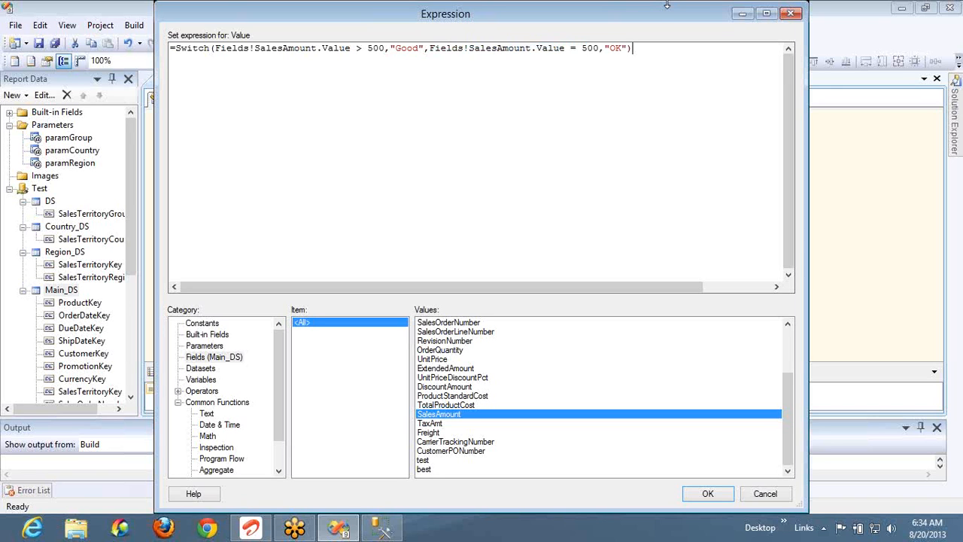
{"action": "key", "text": "Left"}
{"action": "key", "text": "ctrl+v"}
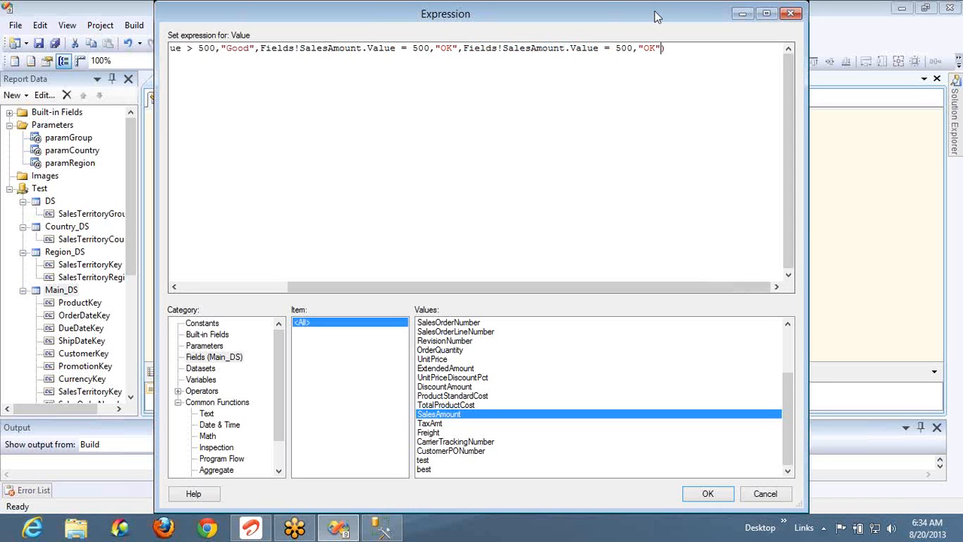
{"action": "left_click", "coordinate": [609, 50]}
{"action": "key", "text": "BackSpace"}
{"action": "type", "text": "<"}
{"action": "left_click", "coordinate": [643, 48]}
{"action": "type", "text": "Not"}
{"action": "left_click", "coordinate": [707, 493]}
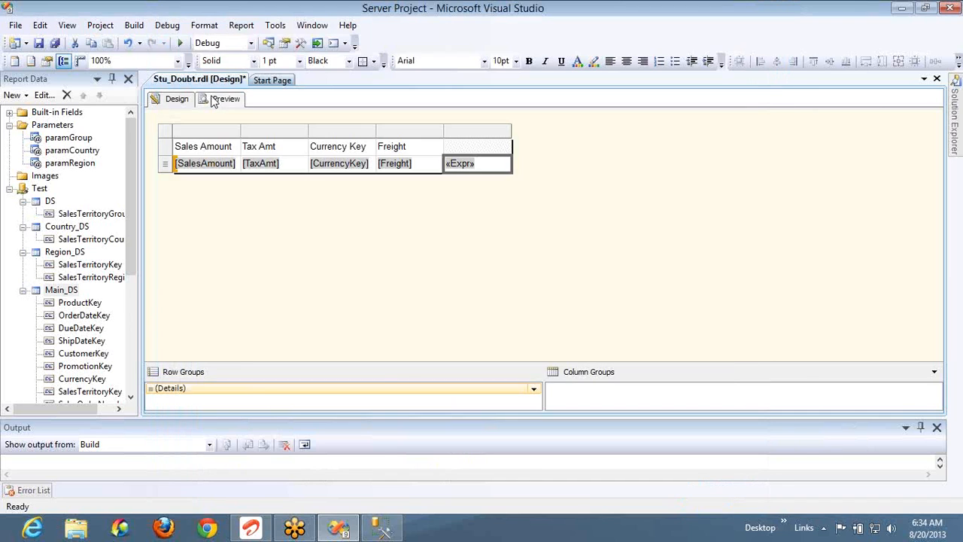
Preview all 3 report pages, confirming every row reads Good, then return to Design
{"action": "left_click", "coordinate": [216, 99]}
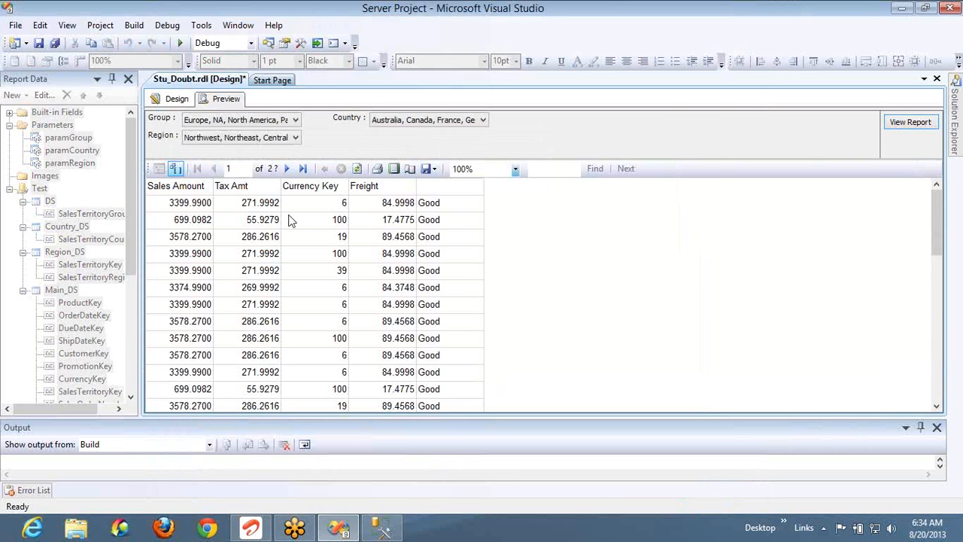
{"action": "left_click", "coordinate": [254, 209]}
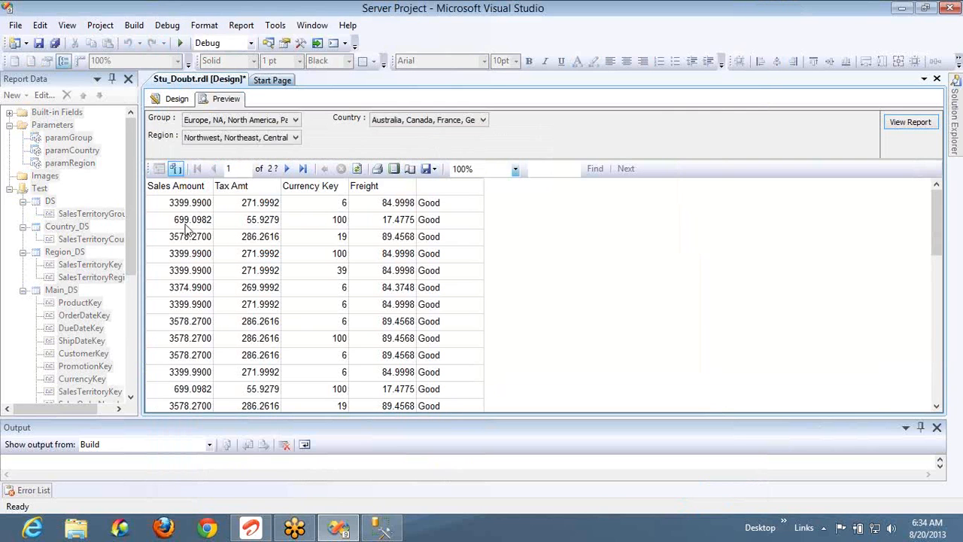
{"action": "left_click", "coordinate": [288, 169]}
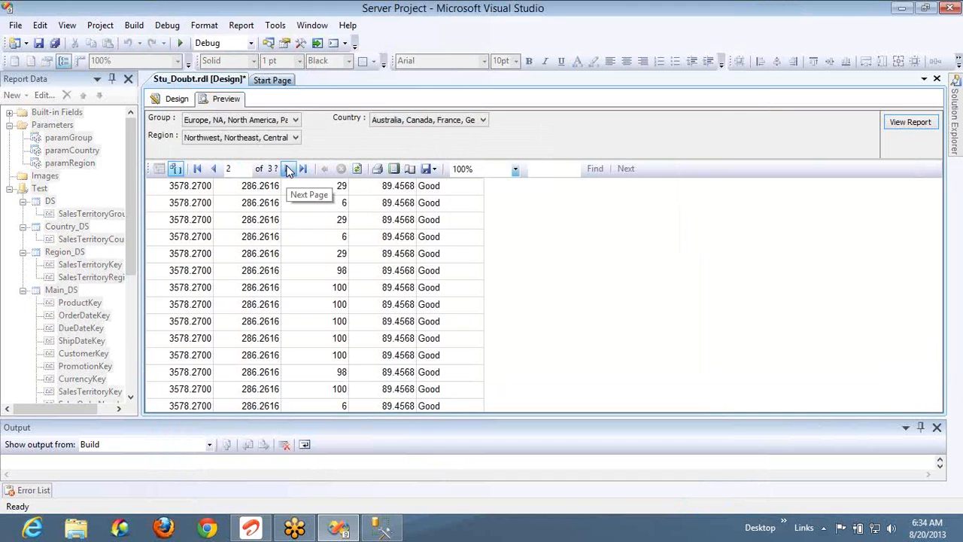
{"action": "left_click", "coordinate": [288, 169]}
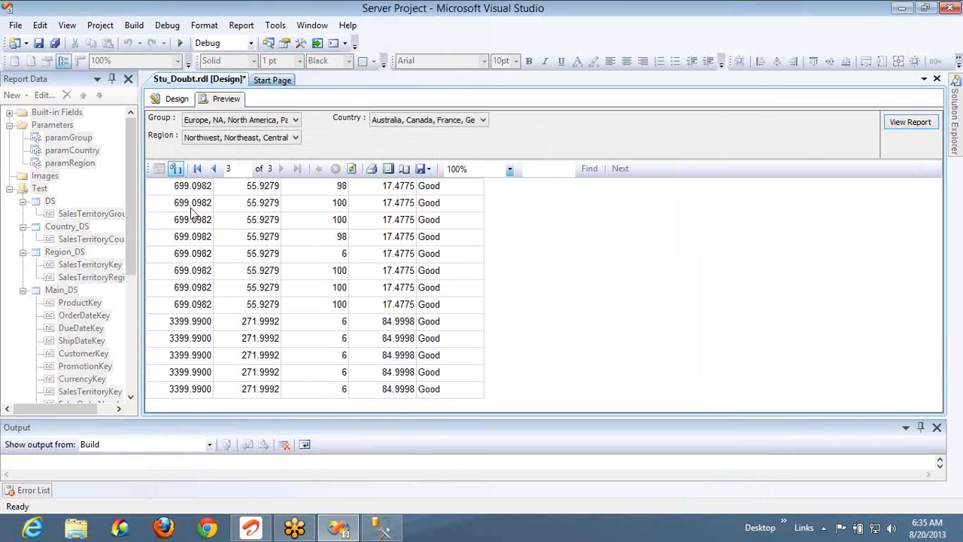
{"action": "left_click", "coordinate": [177, 98]}
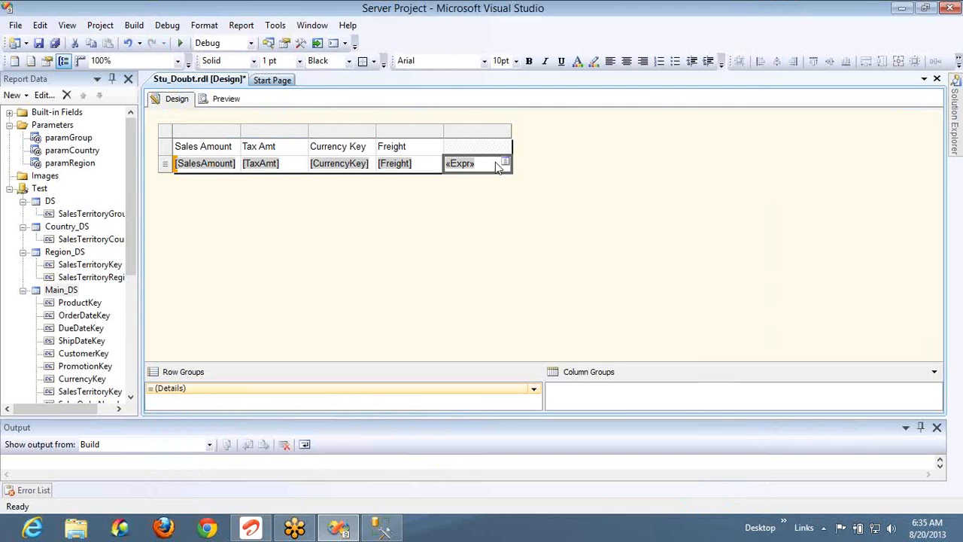
Open the «Expr» cell's expression and change its first 500 threshold to 700
{"action": "right_click", "coordinate": [496, 166]}
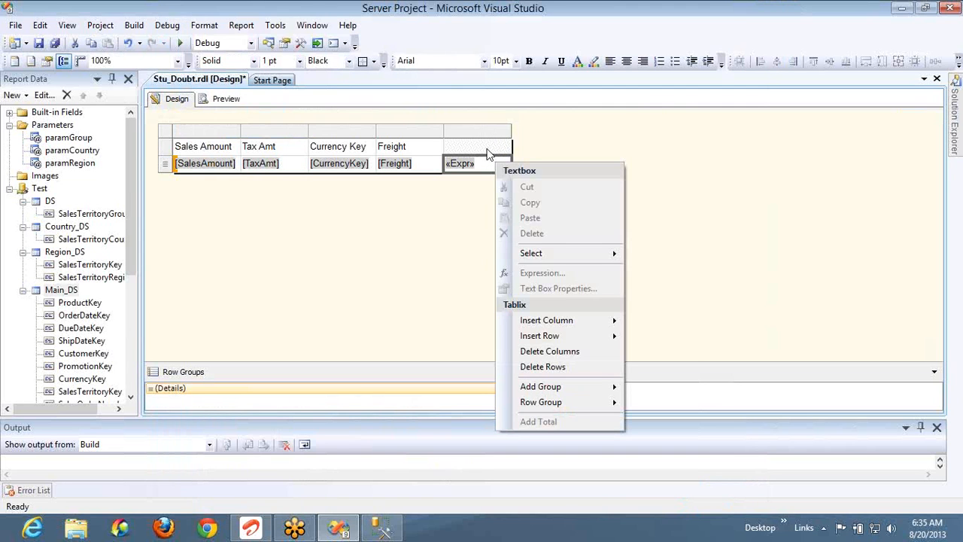
{"action": "left_click", "coordinate": [489, 149]}
{"action": "right_click", "coordinate": [495, 167]}
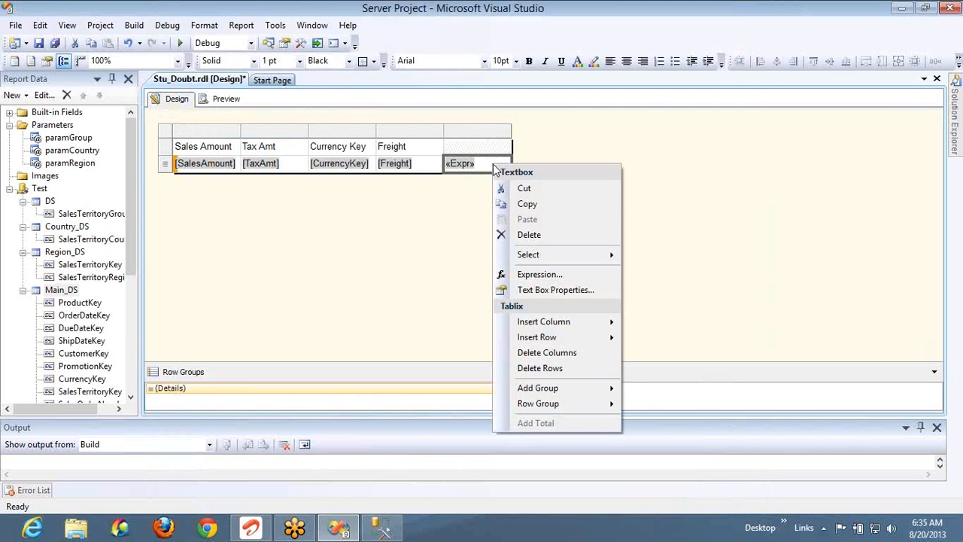
{"action": "left_click", "coordinate": [541, 276]}
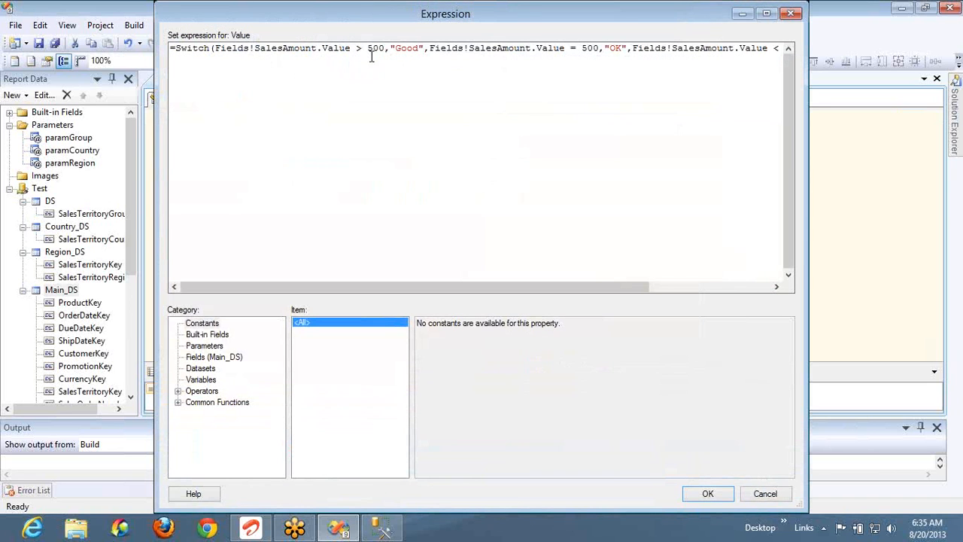
{"action": "left_click", "coordinate": [374, 49]}
{"action": "key", "text": "BackSpace"}
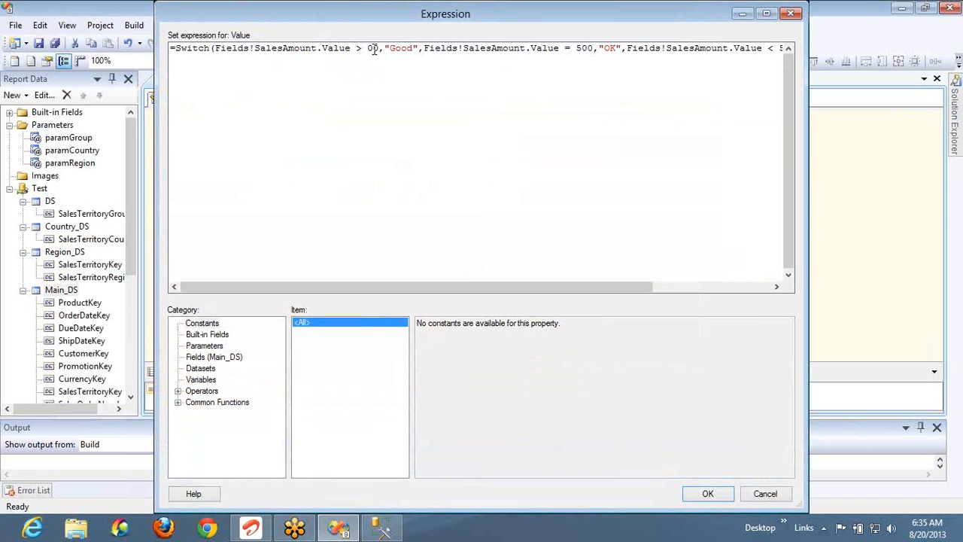
{"action": "type", "text": "7"}
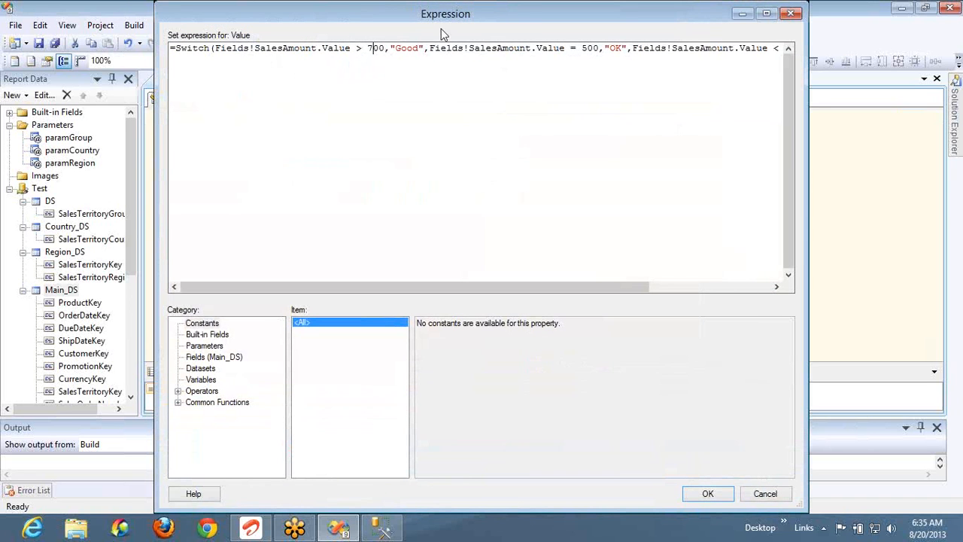
Change the other two 500 thresholds to 700, confirm, and preview the report
{"action": "left_click", "coordinate": [589, 49]}
{"action": "key", "text": "BackSpace"}
{"action": "type", "text": "7"}
{"action": "key", "text": "End"}
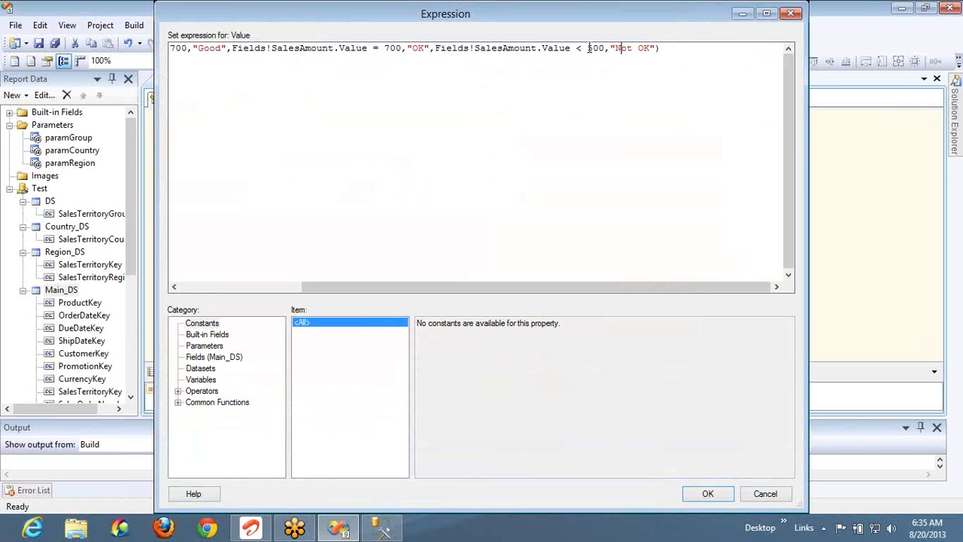
{"action": "left_click", "coordinate": [592, 49]}
{"action": "key", "text": "BackSpace"}
{"action": "type", "text": "7"}
{"action": "left_click", "coordinate": [707, 493]}
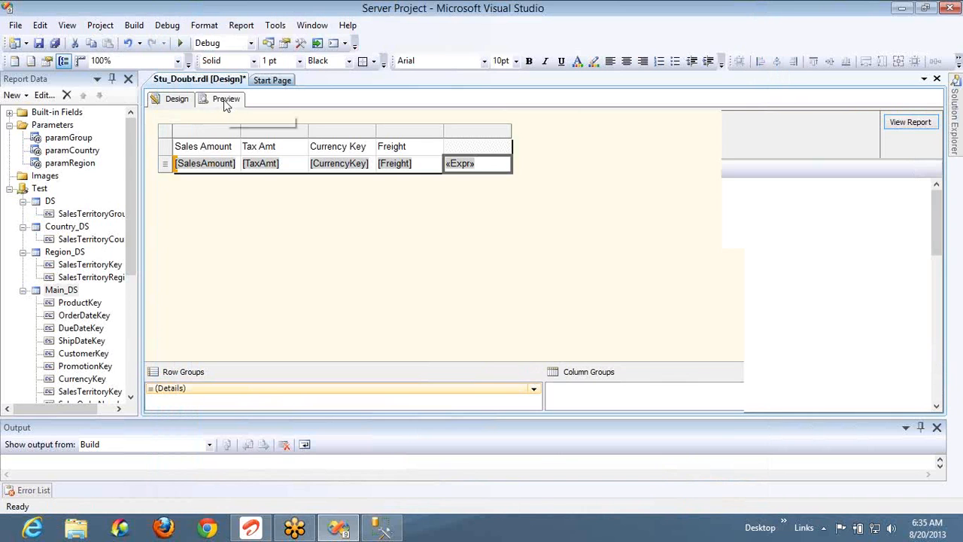
{"action": "left_click", "coordinate": [224, 100]}
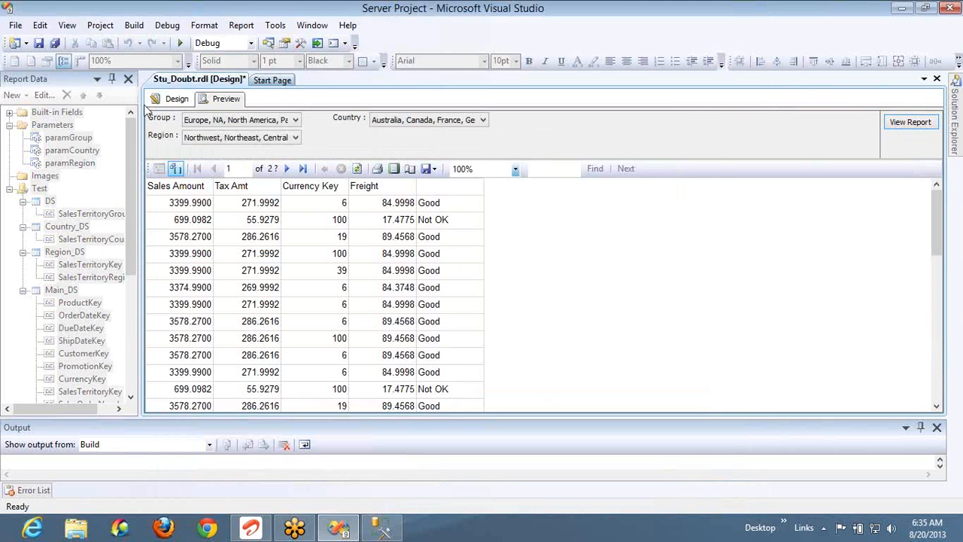
Back in Design view, reopen the rating cell's Switch expression
{"action": "left_click", "coordinate": [177, 99]}
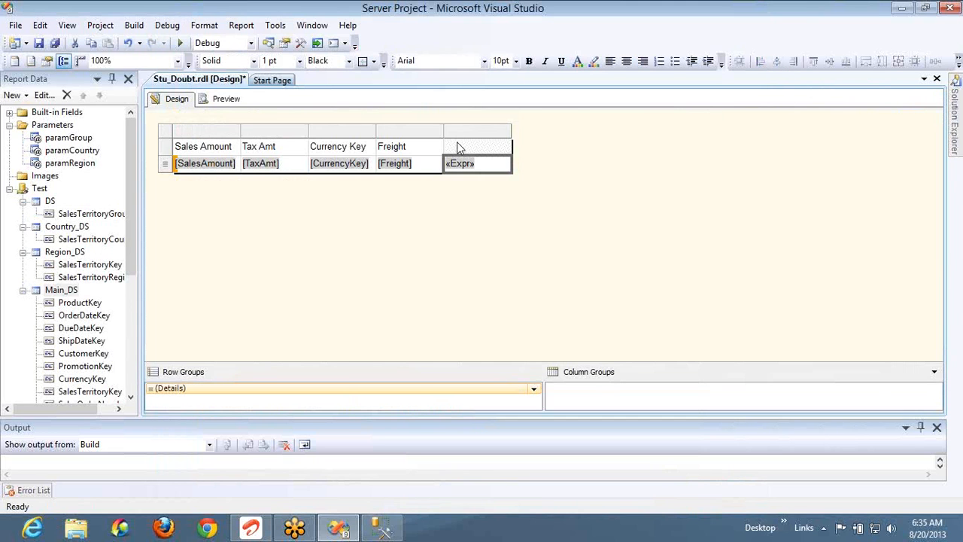
{"action": "left_click", "coordinate": [459, 144]}
{"action": "left_click", "coordinate": [503, 165]}
{"action": "right_click", "coordinate": [504, 166]}
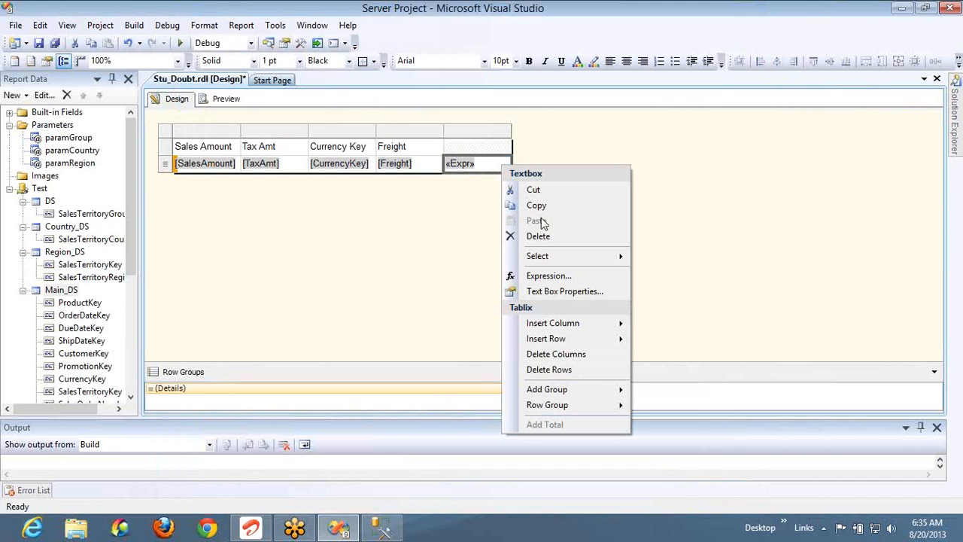
{"action": "left_click", "coordinate": [549, 275]}
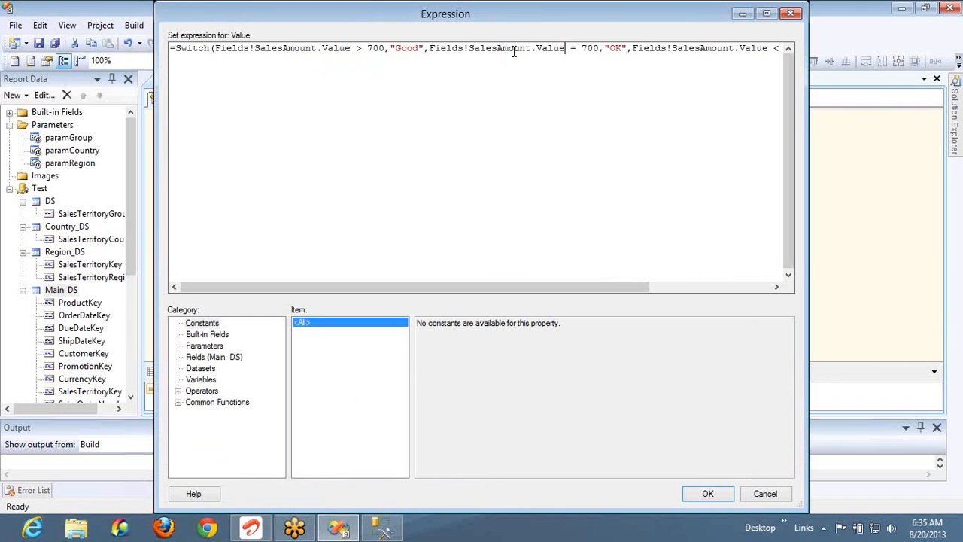
Replace the second condition's SalesAmount = 700 with TaxAmt > 70 and preview the report
{"action": "double_click", "coordinate": [514, 50]}
{"action": "type", "text": "T"}
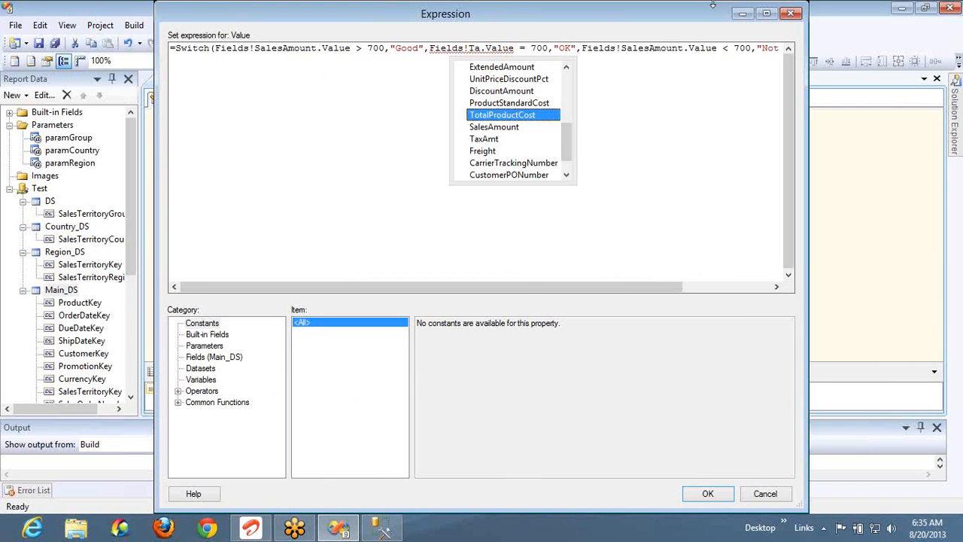
{"action": "key", "text": "Down"}
{"action": "key", "text": "Down"}
{"action": "key", "text": "BackSpace"}
{"action": "key", "text": "Right"}
{"action": "key", "text": "Right"}
{"action": "key", "text": "Right"}
{"action": "key", "text": "Right"}
{"action": "key", "text": "Right"}
{"action": "key", "text": "Right"}
{"action": "key", "text": "Right"}
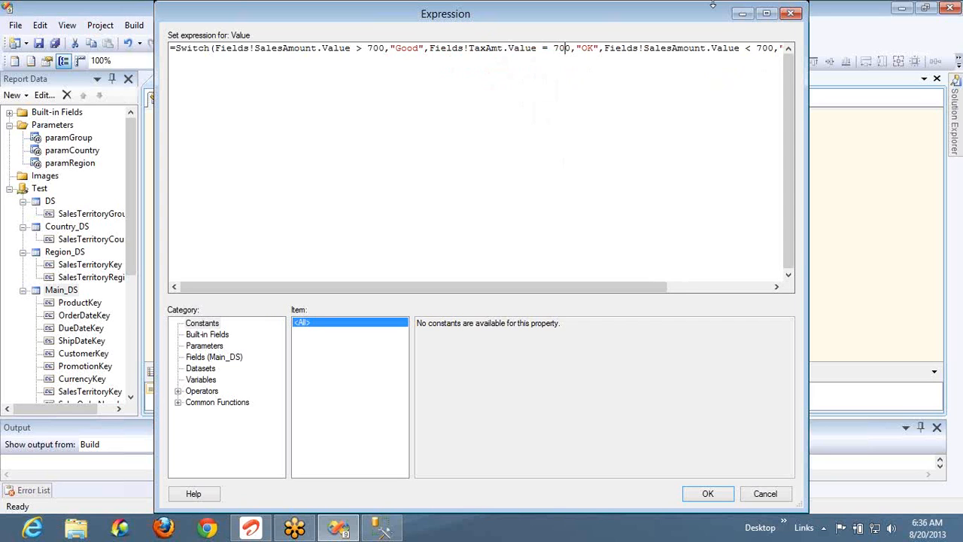
{"action": "key", "text": "Delete"}
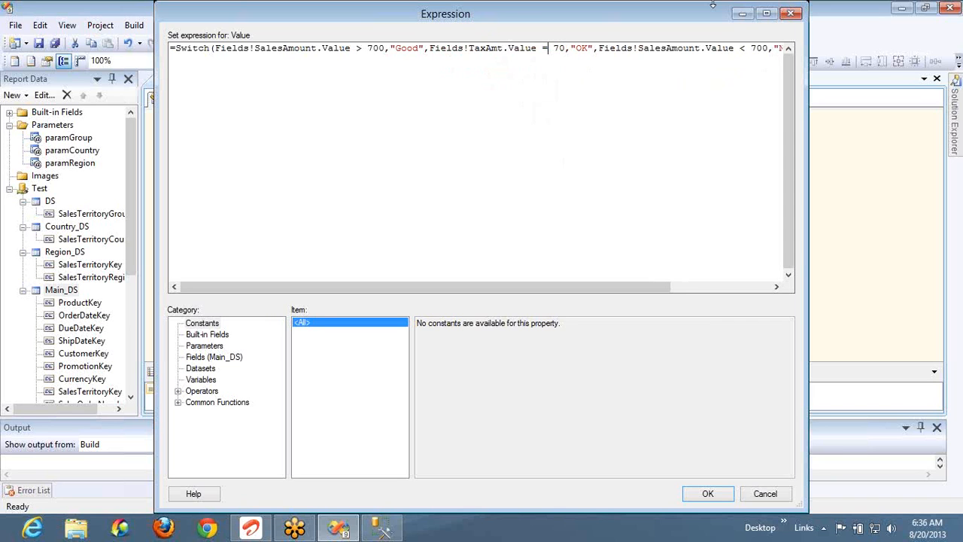
{"action": "key", "text": "BackSpace"}
{"action": "left_click", "coordinate": [727, 494]}
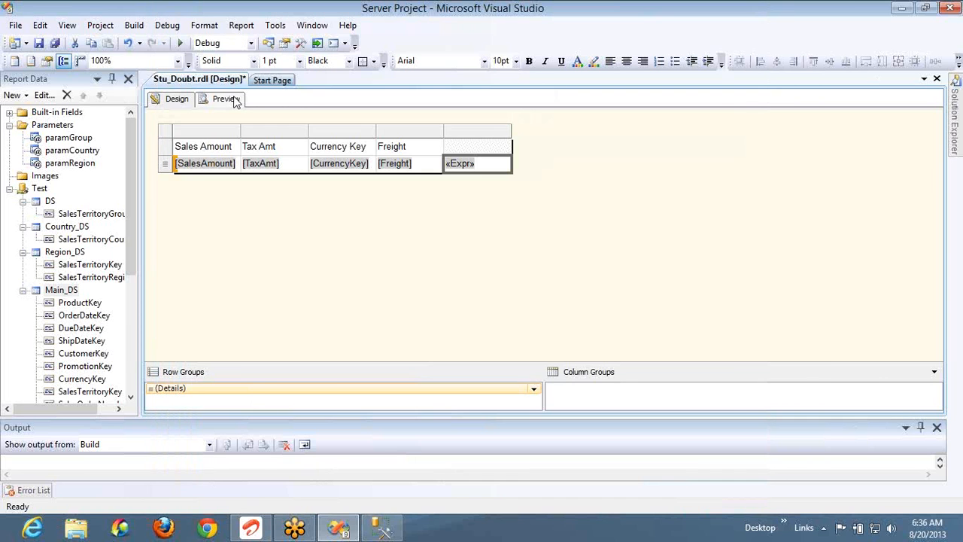
{"action": "left_click", "coordinate": [230, 99]}
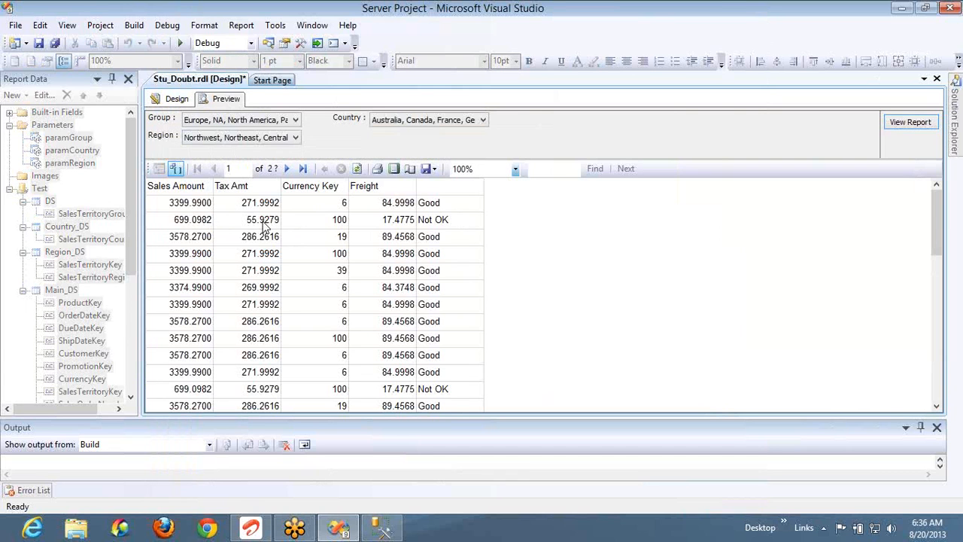
Change the TaxAmt threshold from 70 to 50 in the status expression and preview the OK labels
{"action": "left_click", "coordinate": [175, 103]}
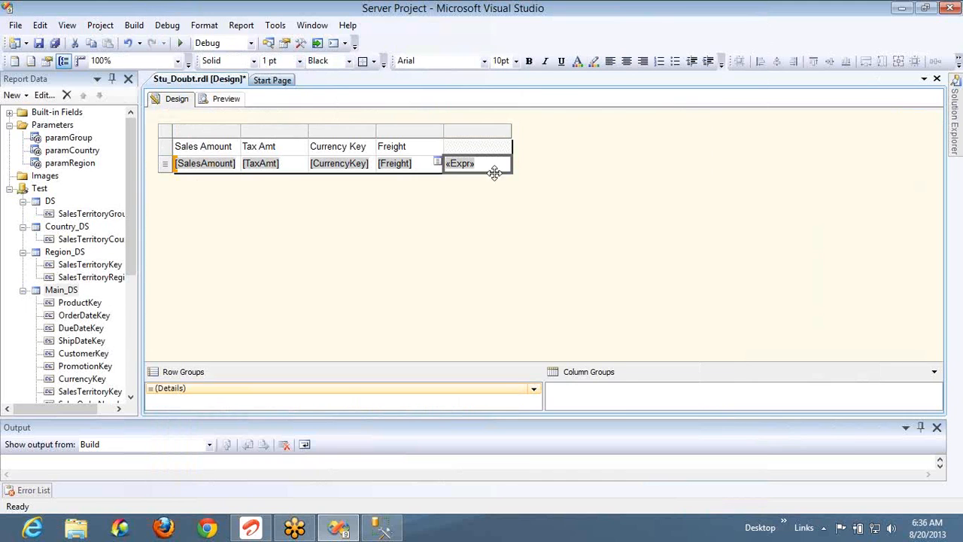
{"action": "right_click", "coordinate": [495, 164]}
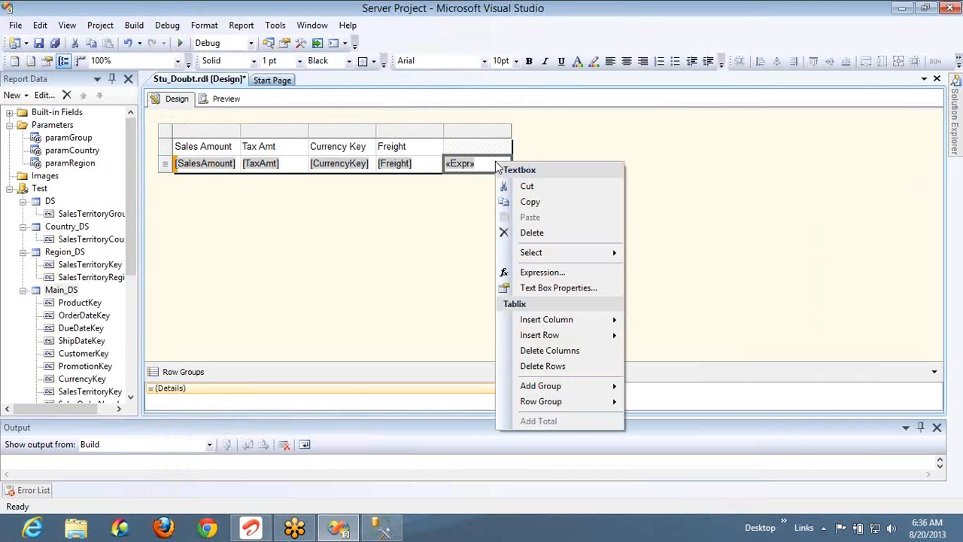
{"action": "left_click", "coordinate": [542, 271]}
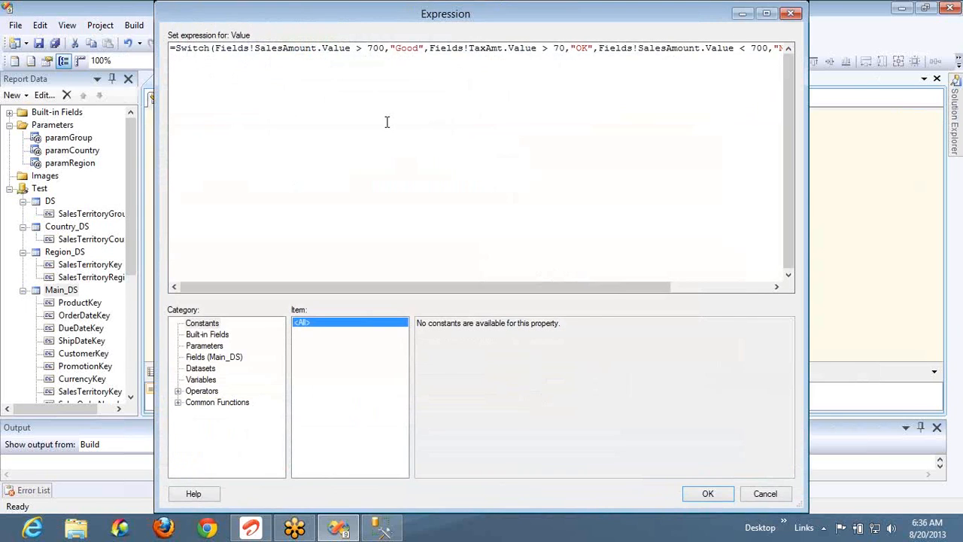
{"action": "left_click_drag", "start_coordinate": [384, 49], "coordinate": [227, 62]}
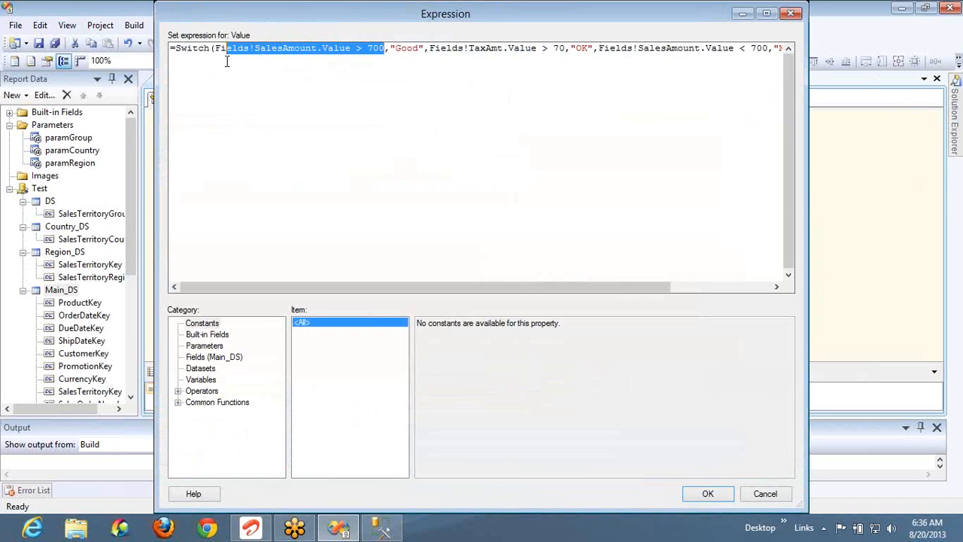
{"action": "left_click", "coordinate": [558, 49]}
{"action": "key", "text": "BackSpace"}
{"action": "type", "text": "5"}
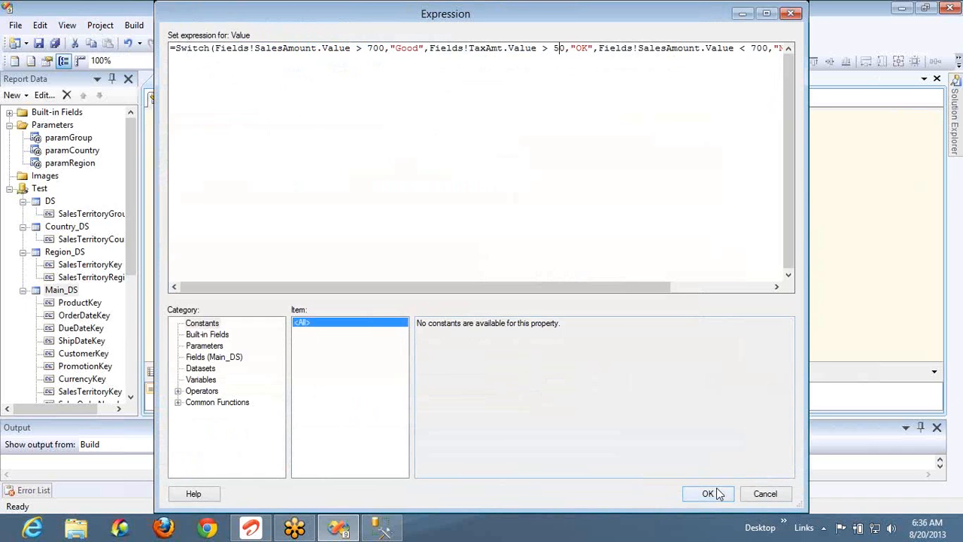
{"action": "key", "text": "Return"}
{"action": "left_click", "coordinate": [223, 99]}
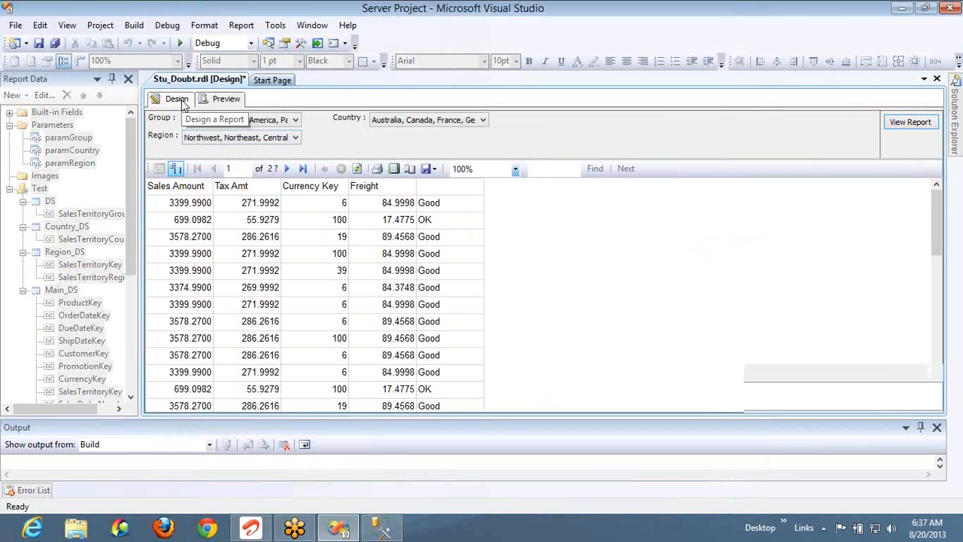
Reopen the status cell's expression and browse the Common Functions > Aggregate list, glancing at SSMS
{"action": "left_click", "coordinate": [181, 104]}
{"action": "left_click", "coordinate": [485, 153]}
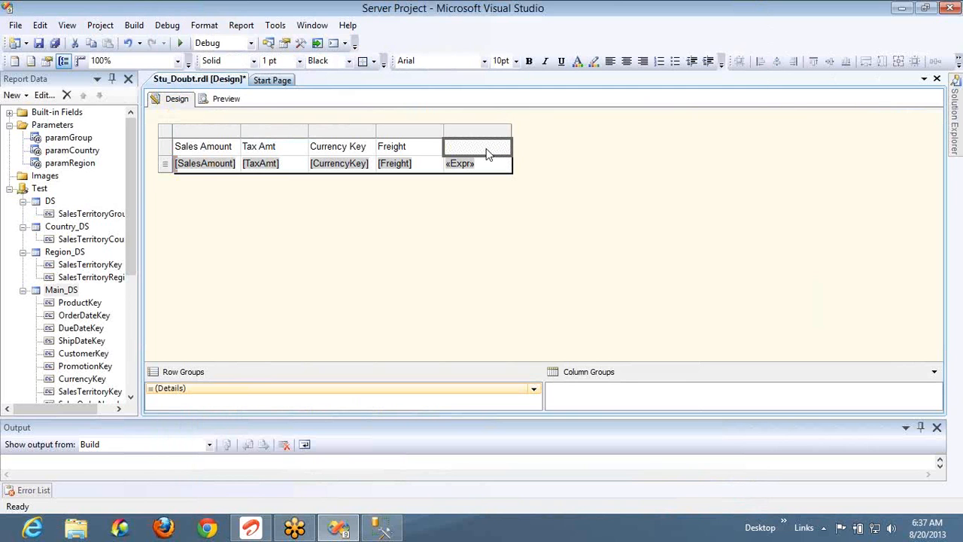
{"action": "right_click", "coordinate": [487, 170]}
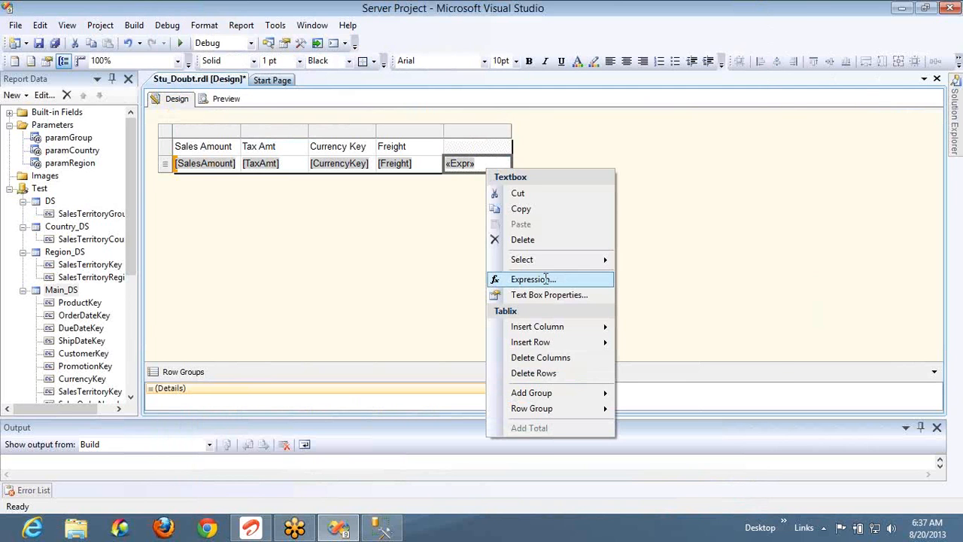
{"action": "left_click", "coordinate": [546, 279]}
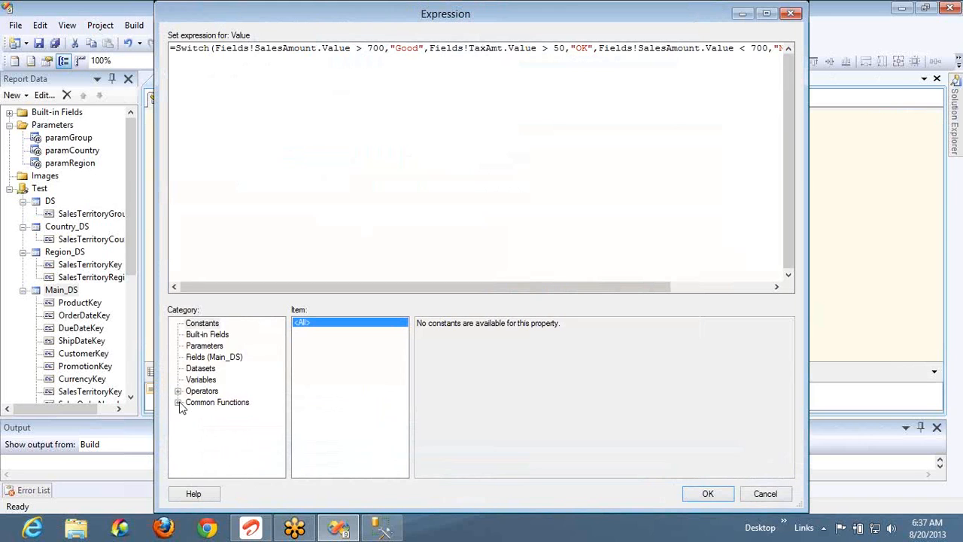
{"action": "left_click", "coordinate": [180, 404]}
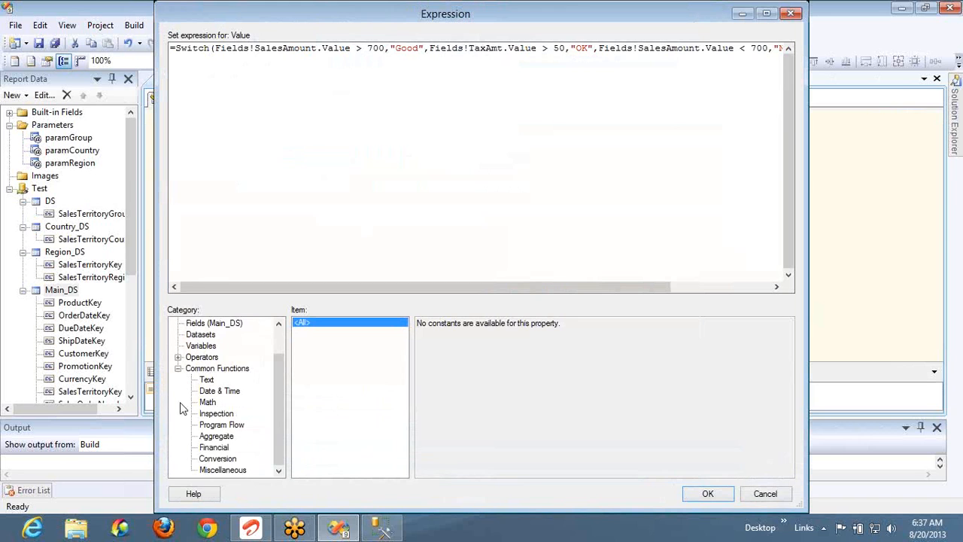
{"action": "left_click", "coordinate": [218, 437]}
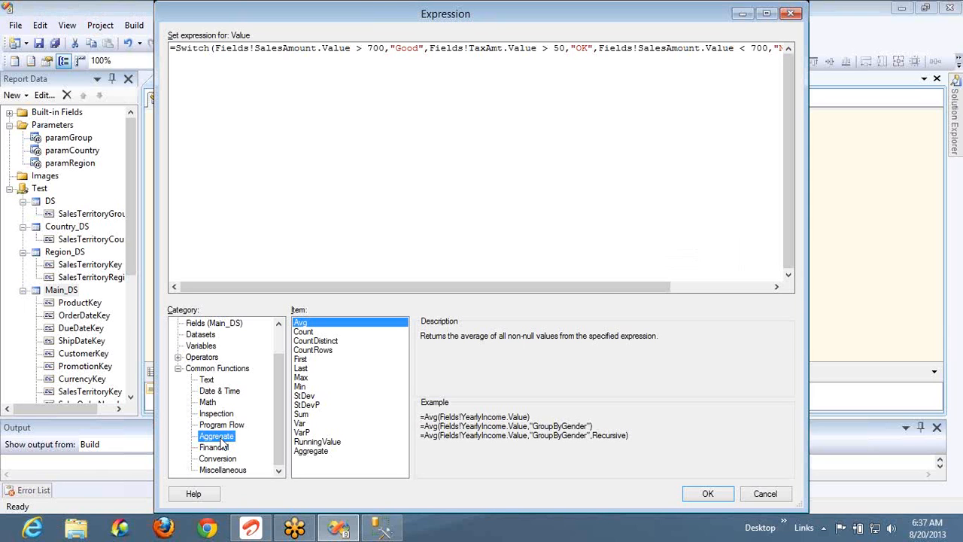
{"action": "key", "text": "alt+Tab"}
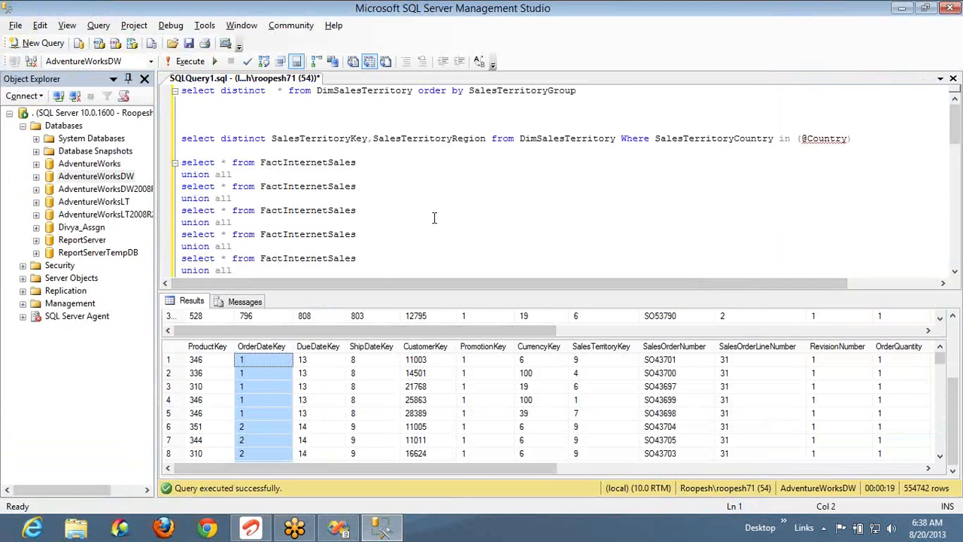
{"action": "key", "text": "alt+Tab"}
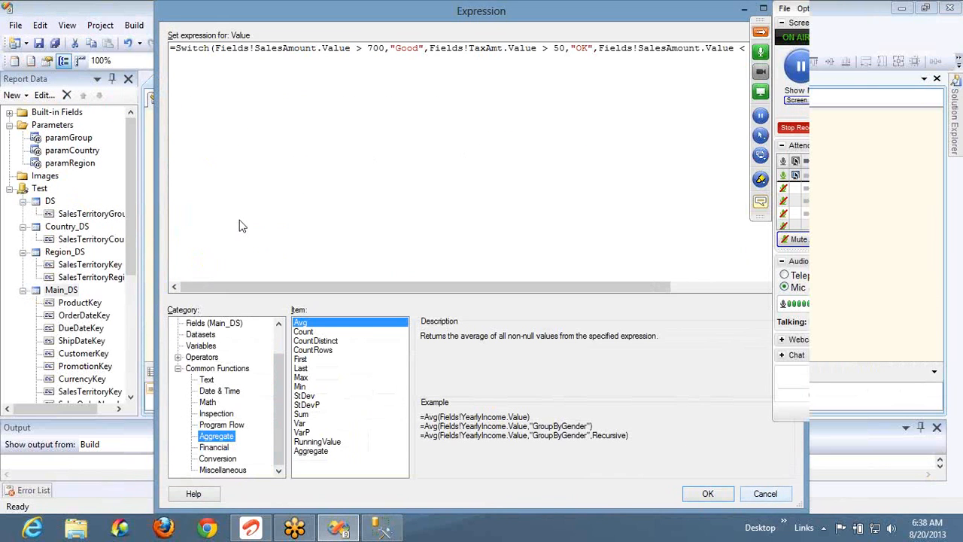
{"action": "right_click", "coordinate": [239, 220]}
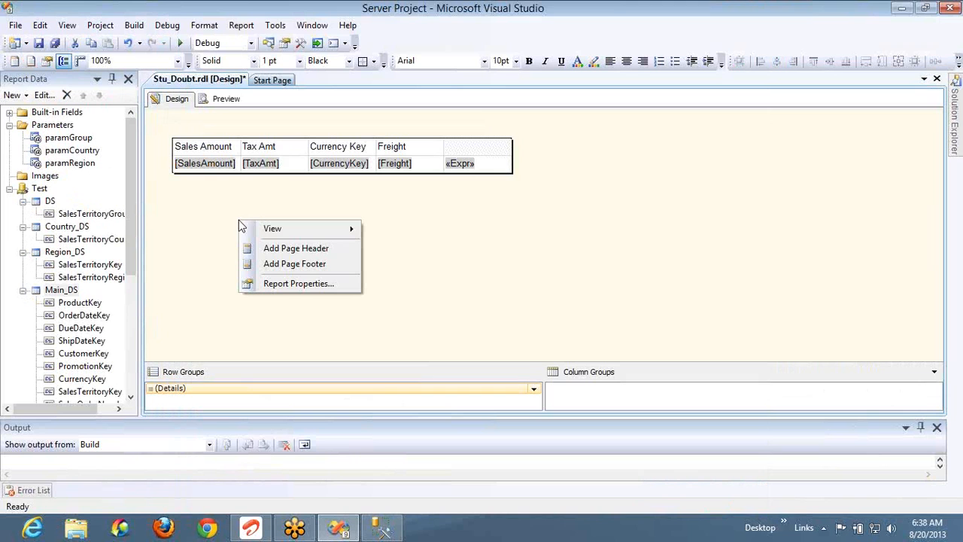
Make the report body taller and insert a matrix below the table
{"action": "left_click", "coordinate": [286, 179]}
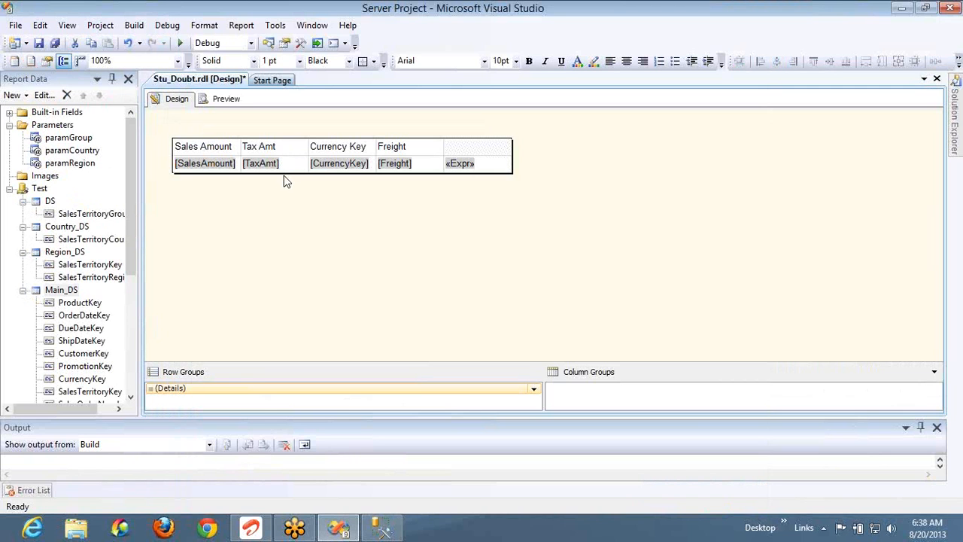
{"action": "left_click_drag", "start_coordinate": [273, 269], "coordinate": [269, 315]}
{"action": "right_click", "coordinate": [283, 245]}
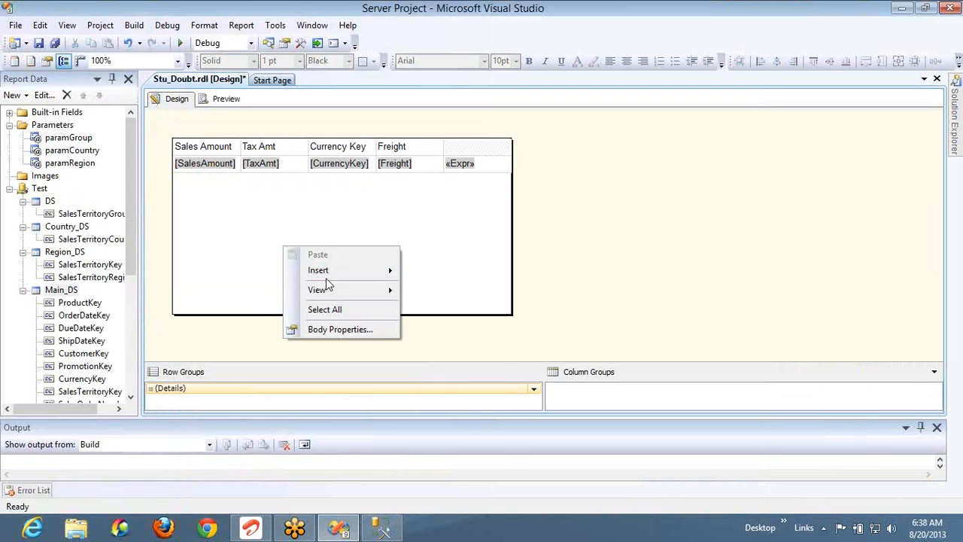
{"action": "mouse_move", "coordinate": [328, 277]}
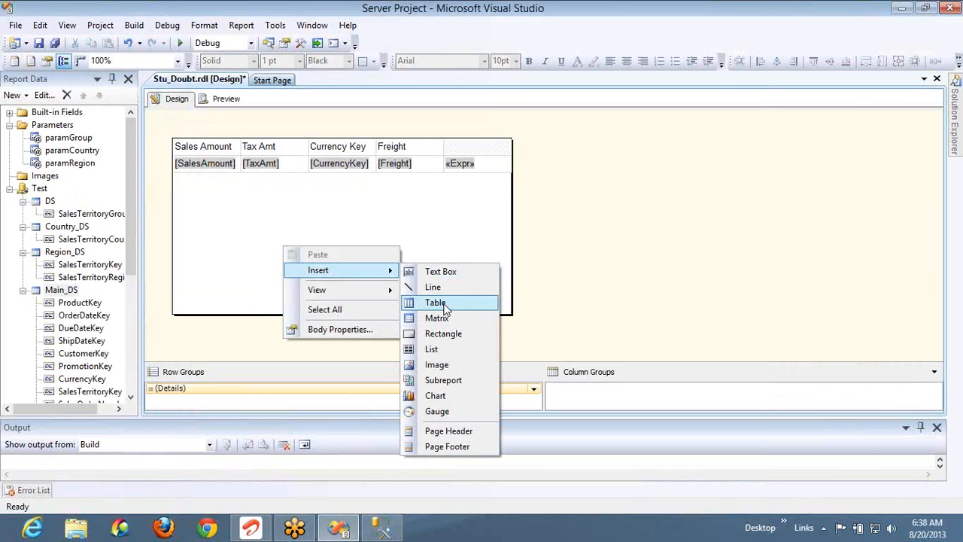
{"action": "left_click", "coordinate": [446, 322]}
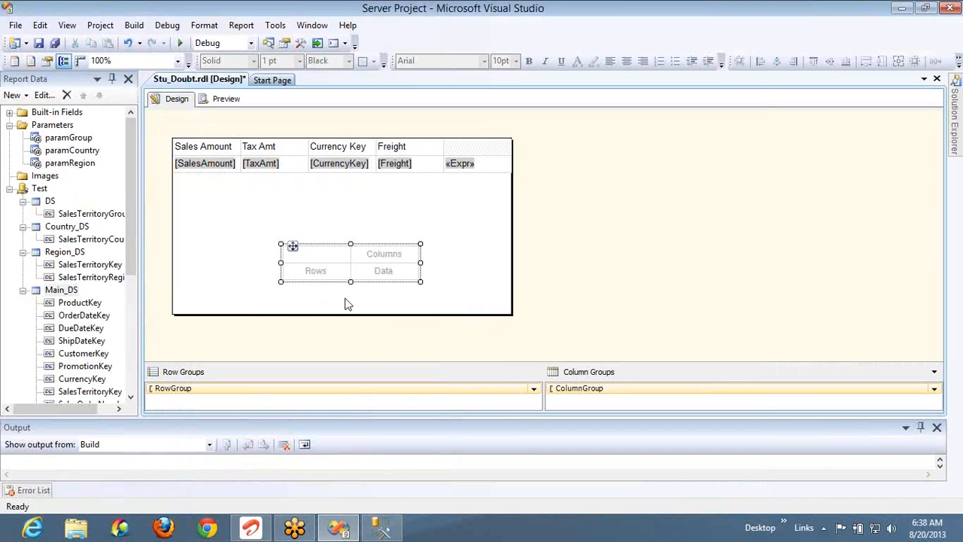
Group the matrix rows by Main_DS CurrencyKey and use the sum of SalesAmount as data
{"action": "left_click", "coordinate": [346, 268]}
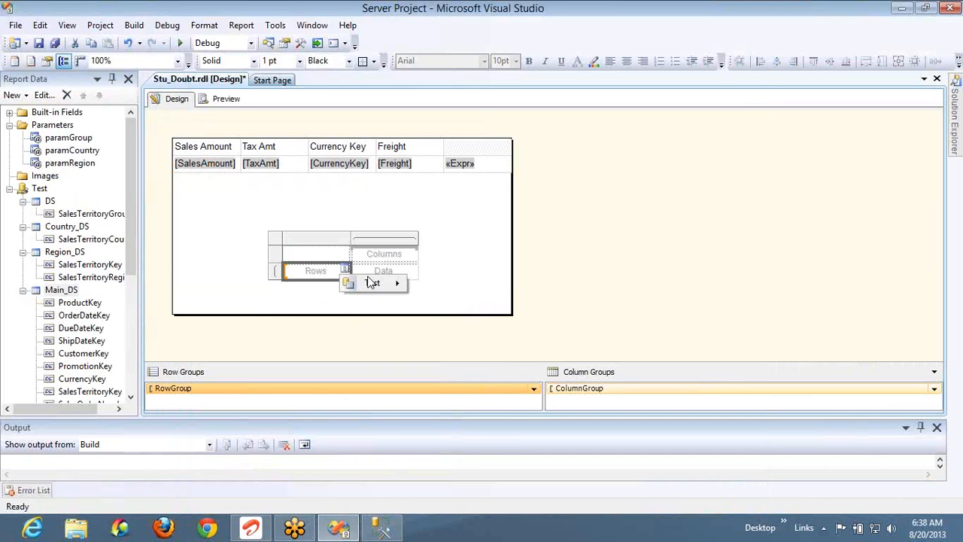
{"action": "mouse_move", "coordinate": [371, 283]}
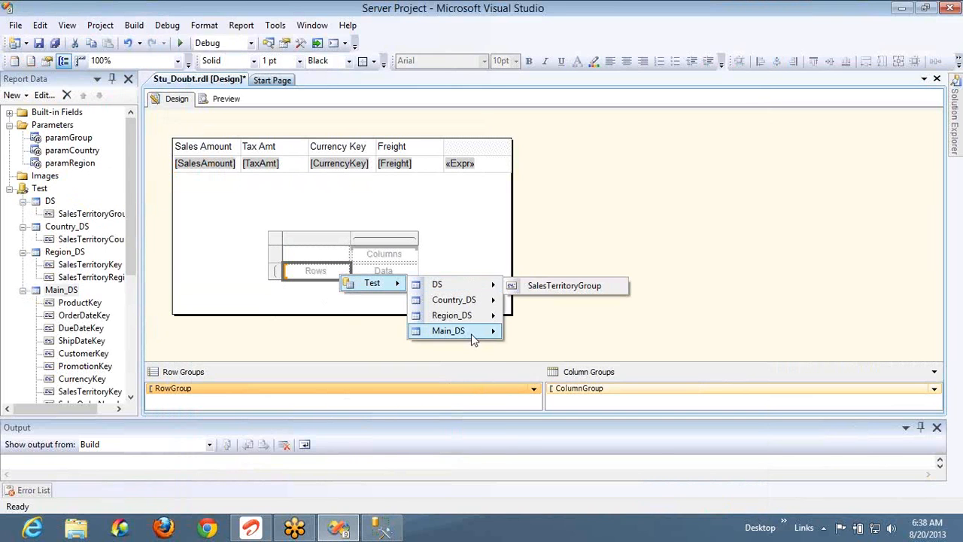
{"action": "mouse_move", "coordinate": [471, 333]}
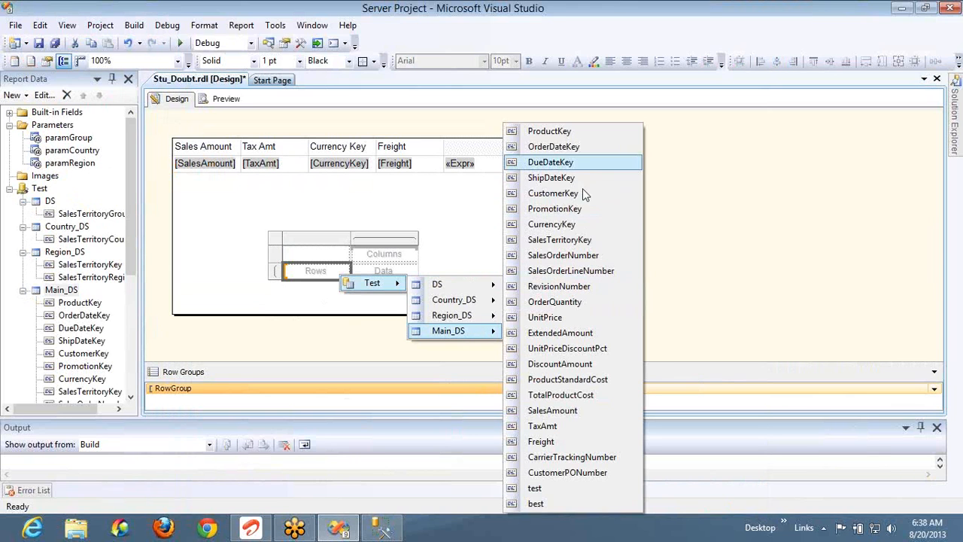
{"action": "left_click", "coordinate": [563, 225]}
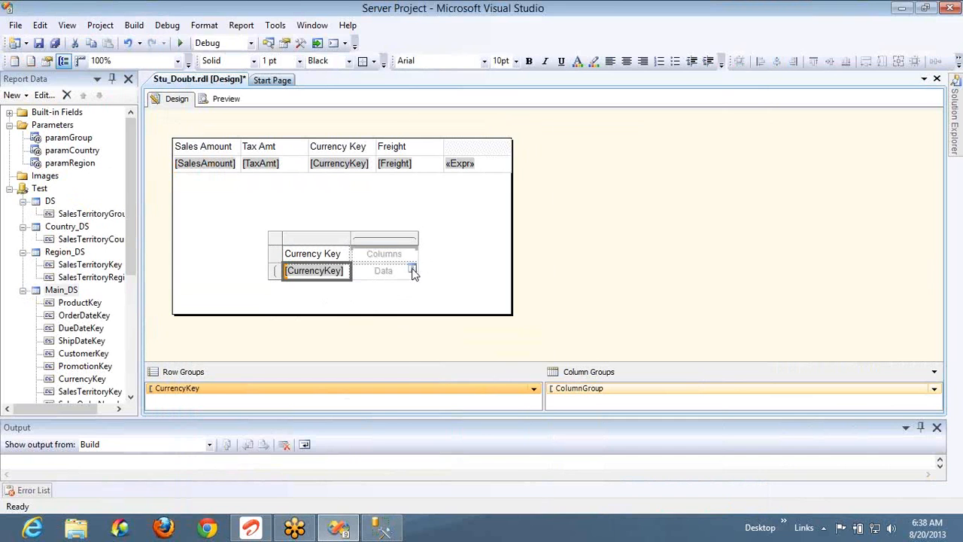
{"action": "left_click", "coordinate": [414, 271]}
{"action": "left_click", "coordinate": [485, 410]}
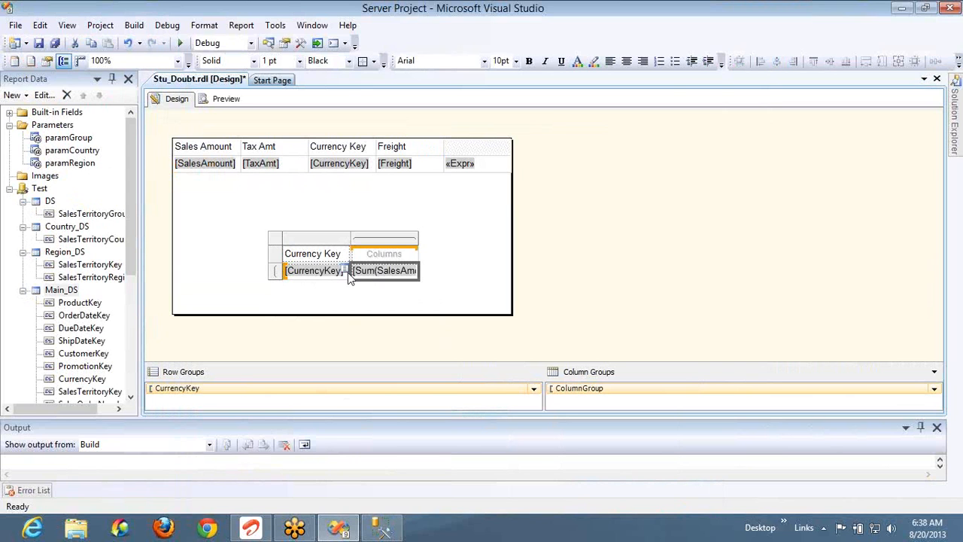
{"action": "key", "text": "Up"}
Rebuild the data cell as =Sum(Fields!SalesAmount.Value) using the Aggregate Sum function
{"action": "right_click", "coordinate": [388, 273]}
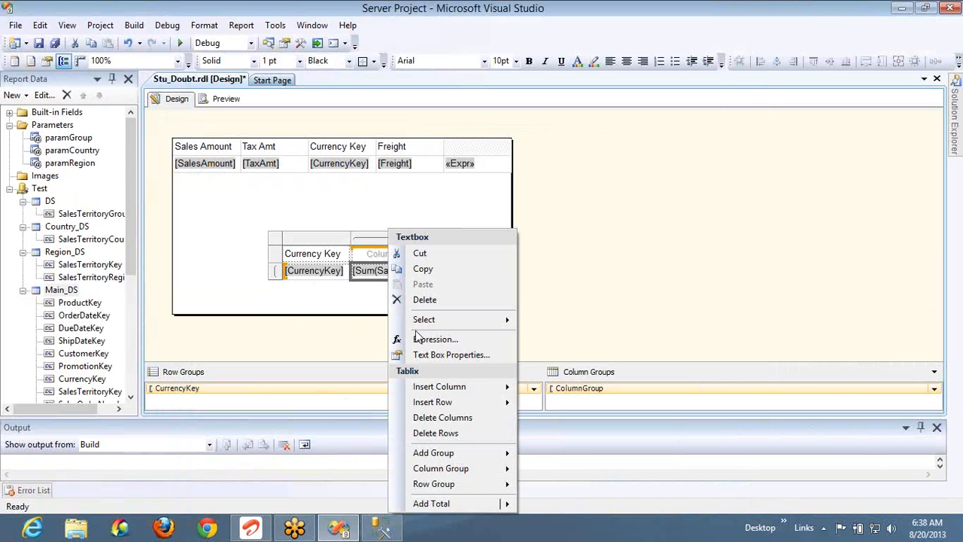
{"action": "left_click", "coordinate": [421, 338]}
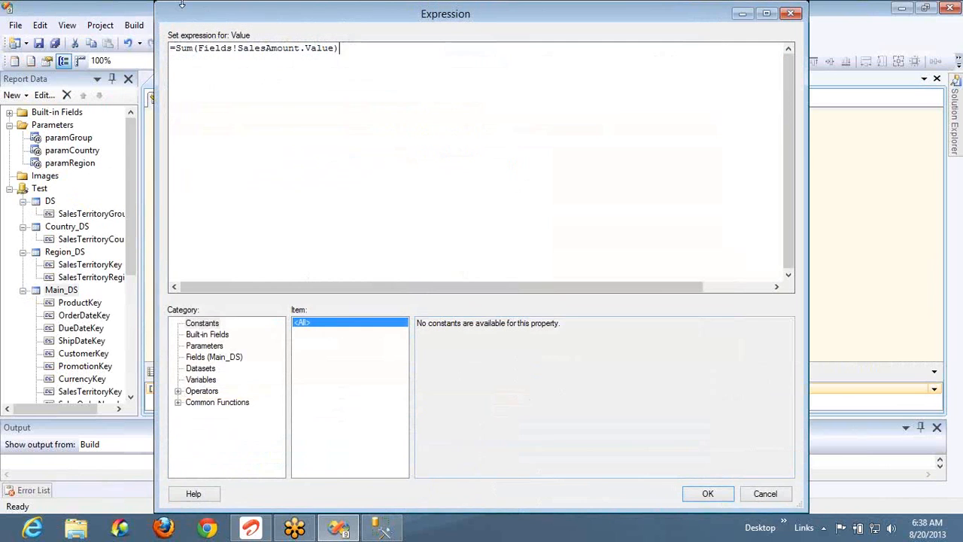
{"action": "double_click", "coordinate": [185, 49]}
{"action": "left_click", "coordinate": [178, 403]}
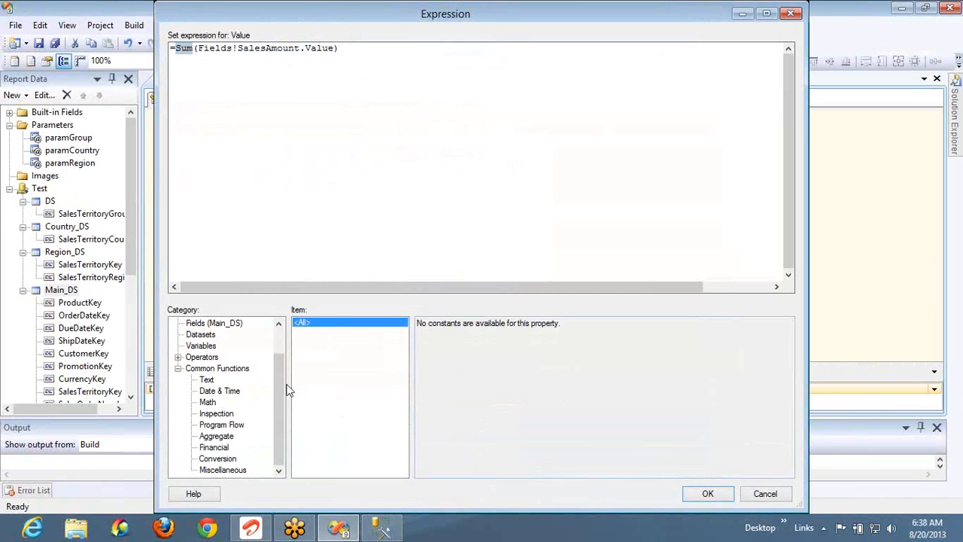
{"action": "left_click", "coordinate": [232, 436]}
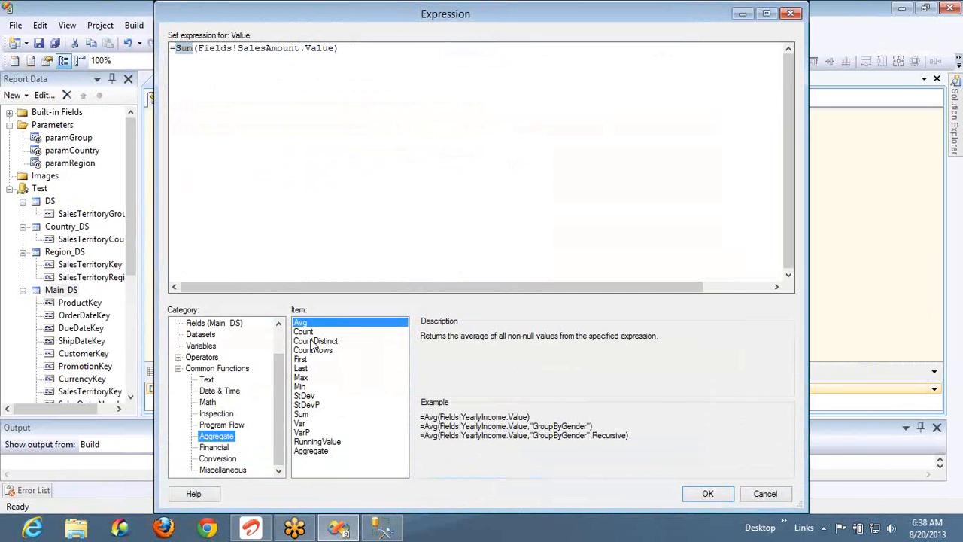
{"action": "left_click", "coordinate": [302, 414]}
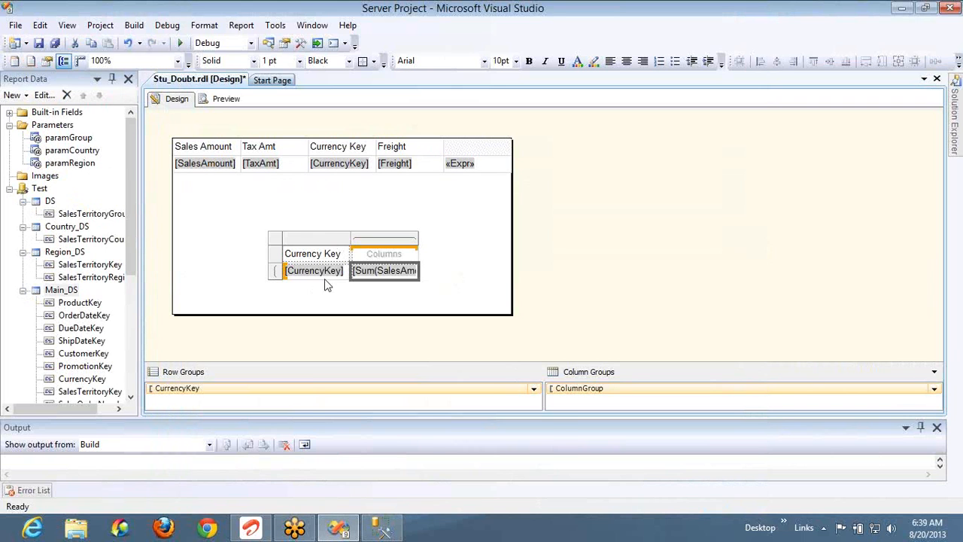
Add a child row group grouped by [ShipDateKey] under the CurrencyKey group
{"action": "right_click", "coordinate": [314, 394]}
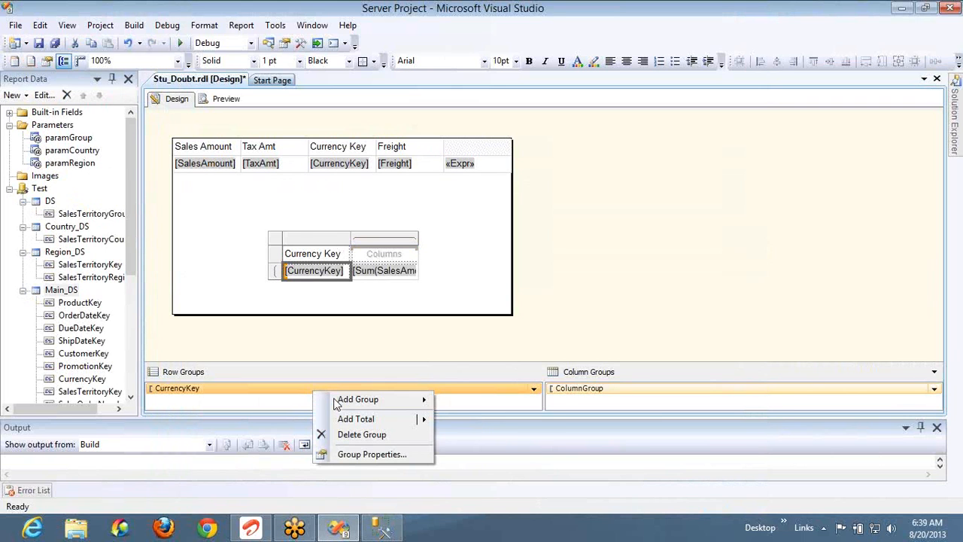
{"action": "mouse_move", "coordinate": [369, 401]}
{"action": "left_click", "coordinate": [469, 416]}
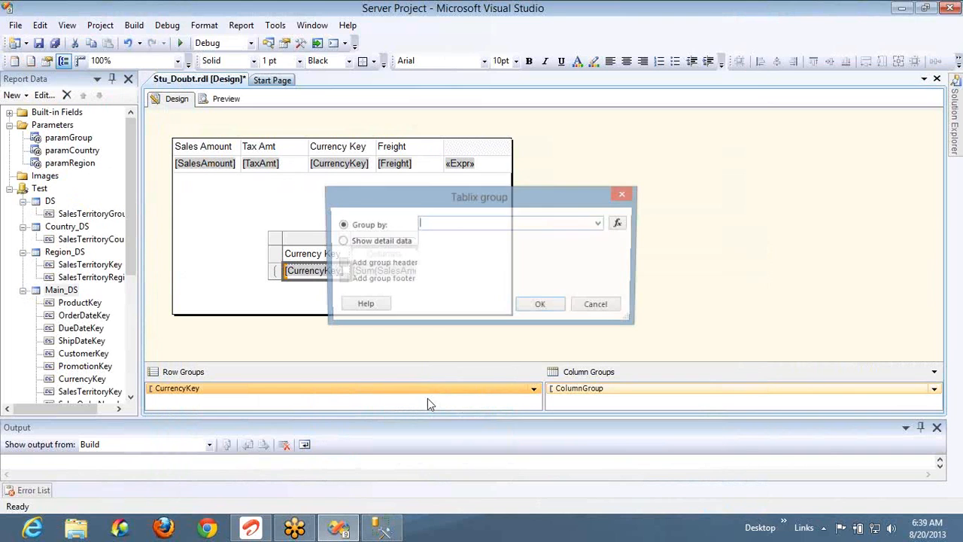
{"action": "left_click", "coordinate": [601, 224]}
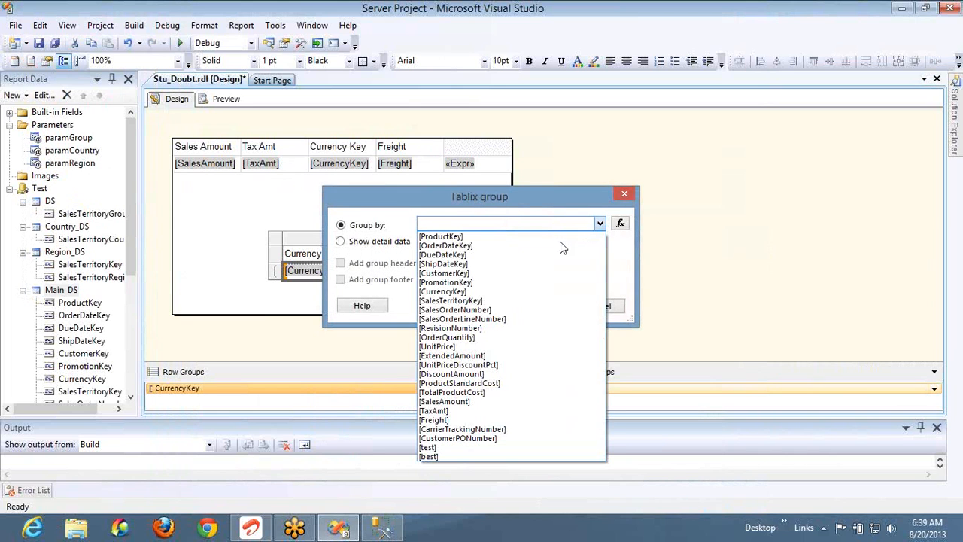
{"action": "left_click", "coordinate": [453, 265]}
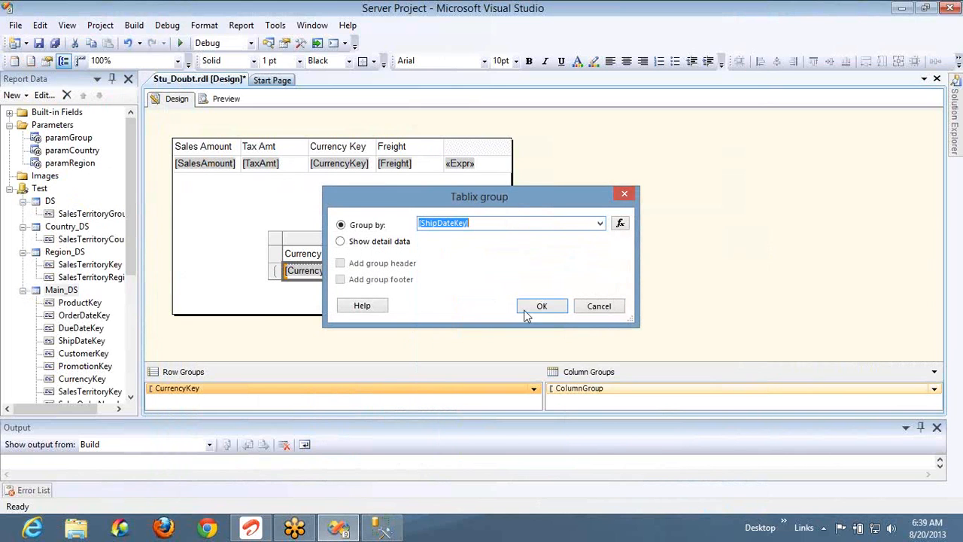
{"action": "left_click", "coordinate": [530, 305]}
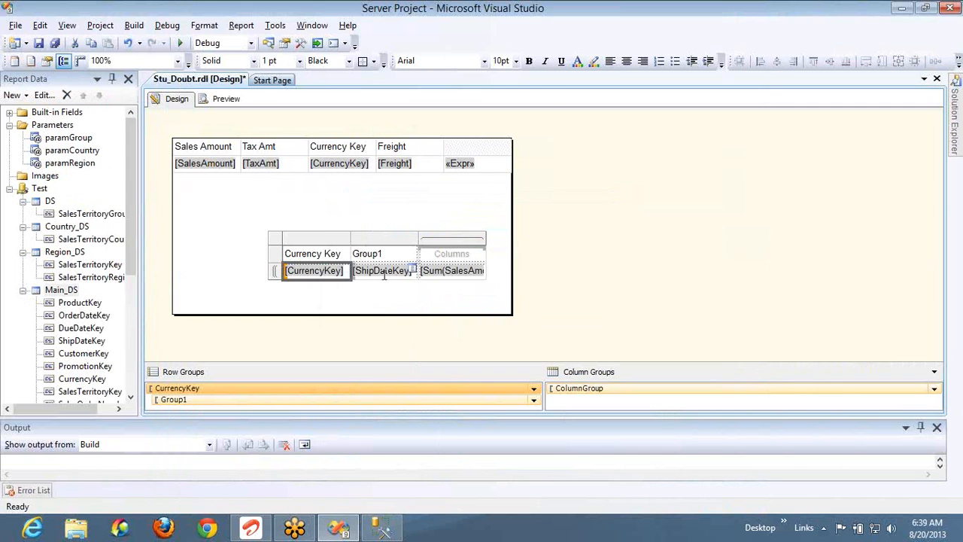
{"action": "key", "text": "alt+Tab"}
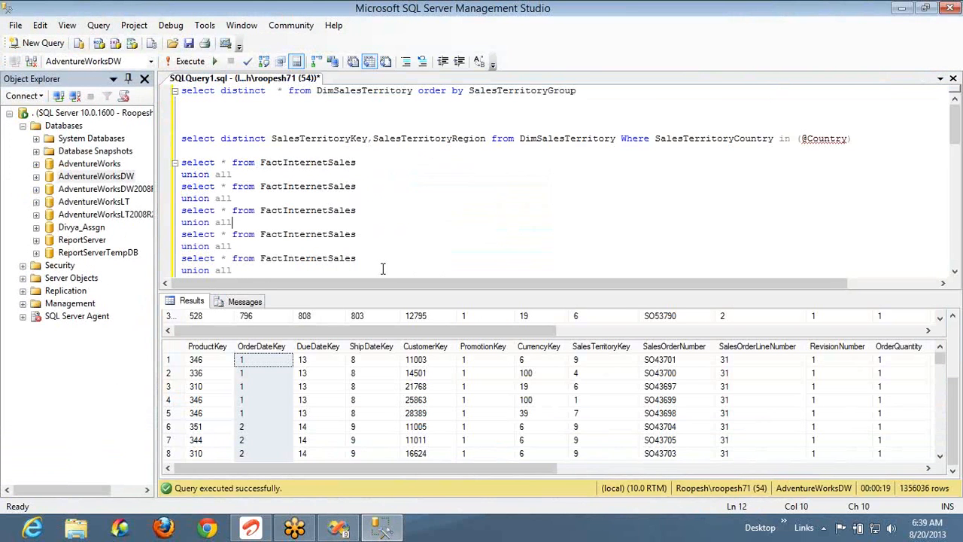
Run select SUM(salesamount) from FactInternetSales to get the total 33369877.7431
{"action": "key", "text": "ctrl+a"}
{"action": "type", "text": "select "}
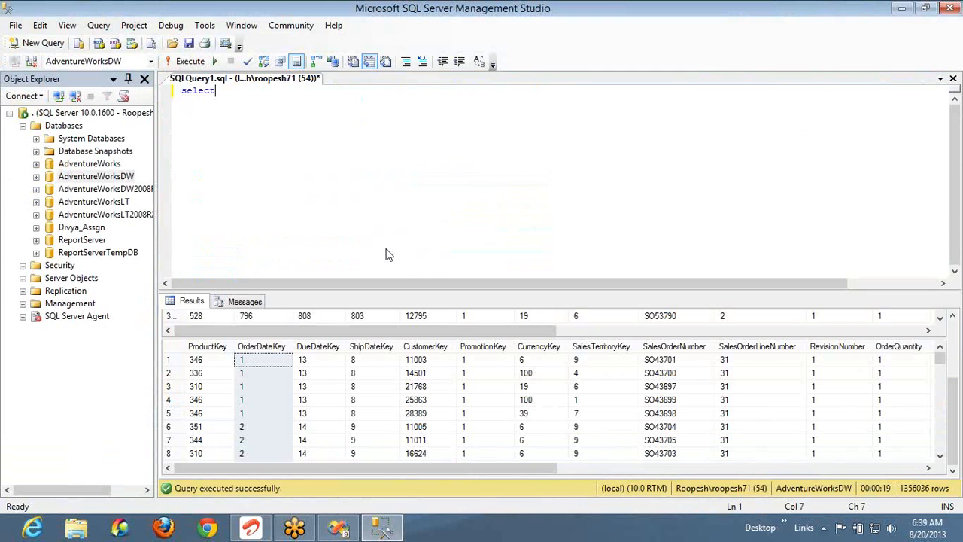
{"action": "type", "text": "SUM("}
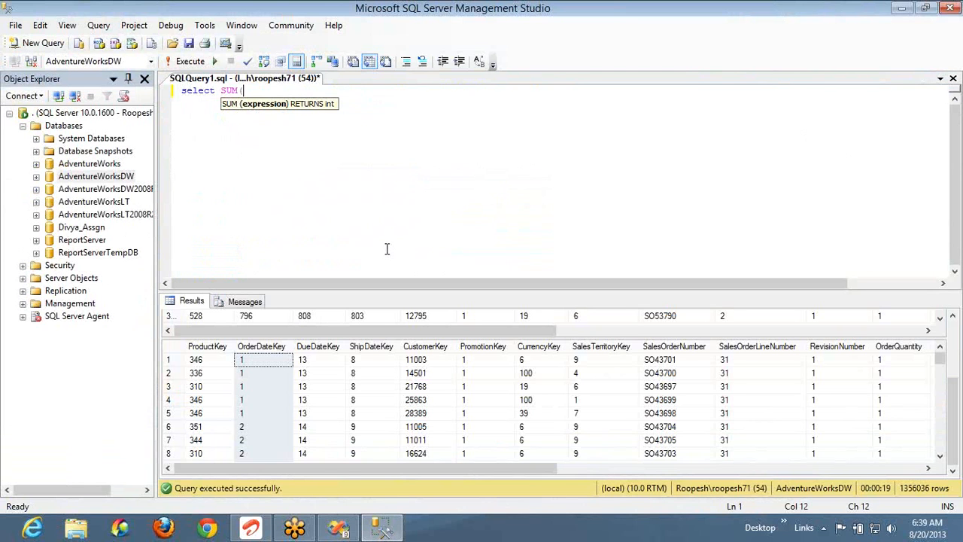
{"action": "type", "text": "salesamount)f"}
{"action": "key", "text": "BackSpace"}
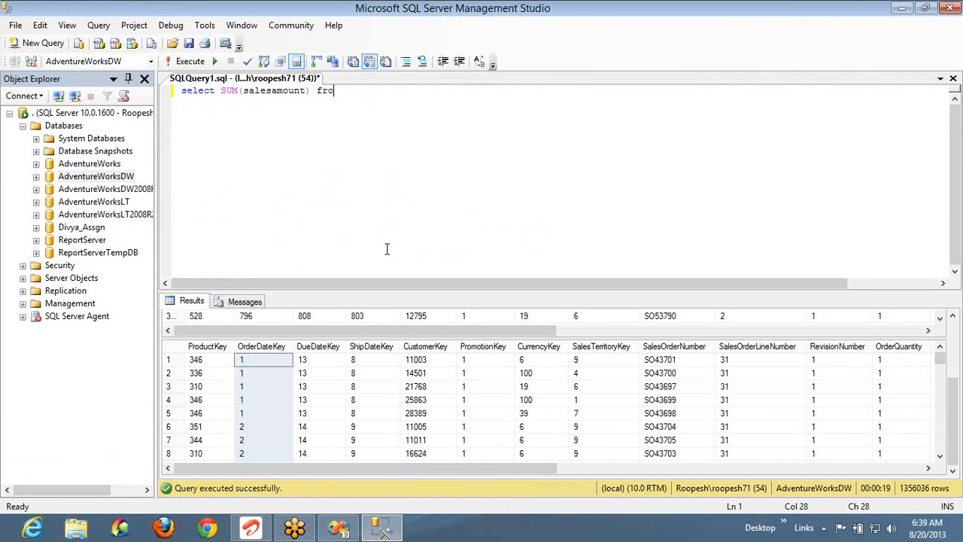
{"action": "type", "text": "from FactInternetSales"}
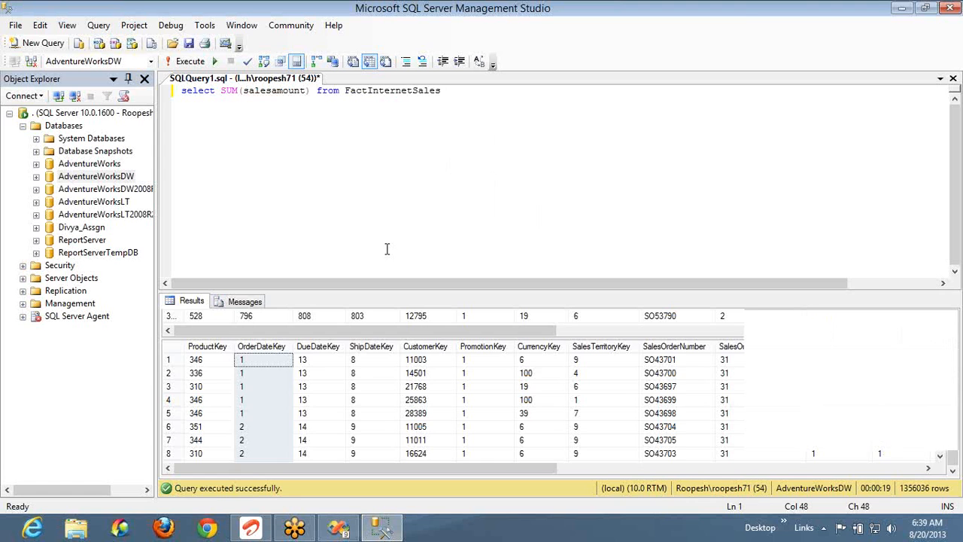
{"action": "key", "text": "F5"}
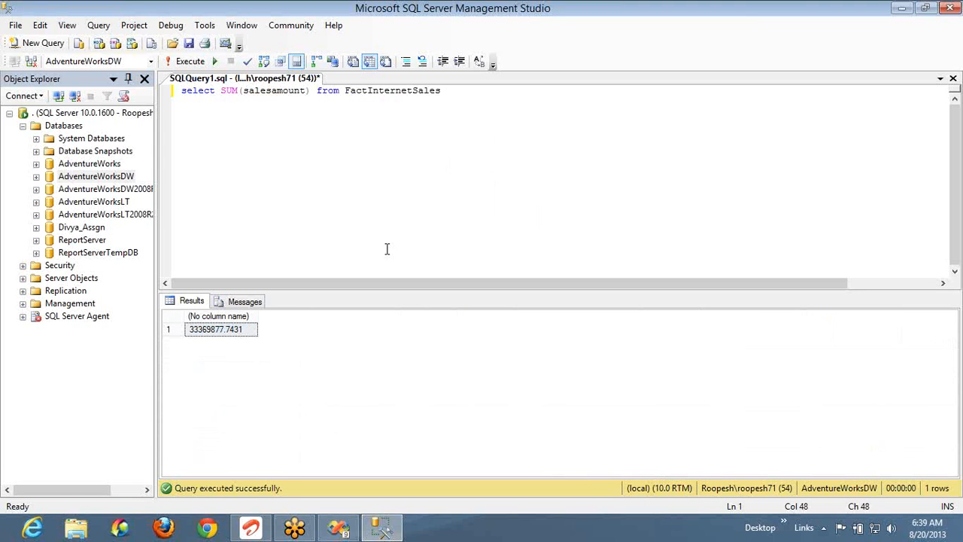
Undo the added Group1 column and group in the report designer
{"action": "key", "text": "Return"}
{"action": "key", "text": "alt+Tab"}
{"action": "key", "text": "ctrl+z"}
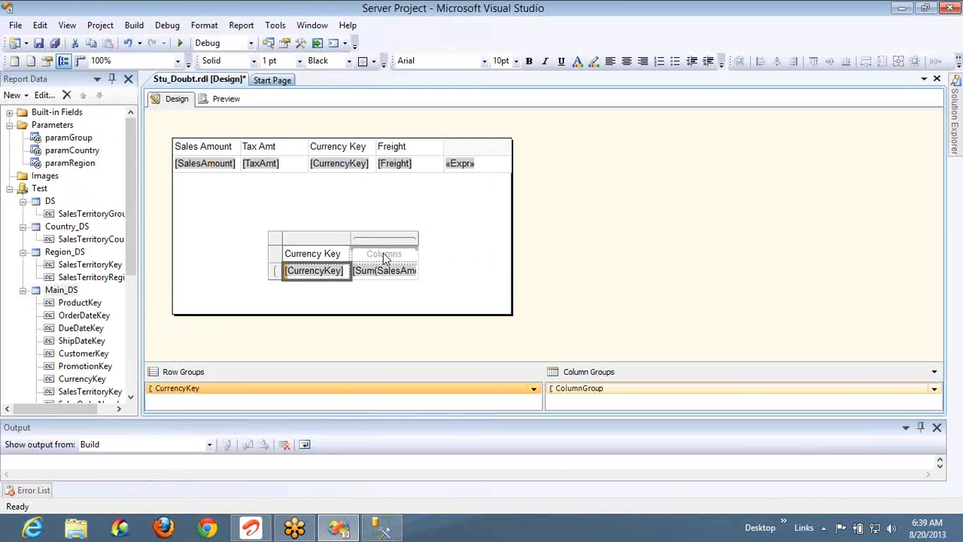
{"action": "key", "text": "alt"}
{"action": "key", "text": "alt+Tab"}
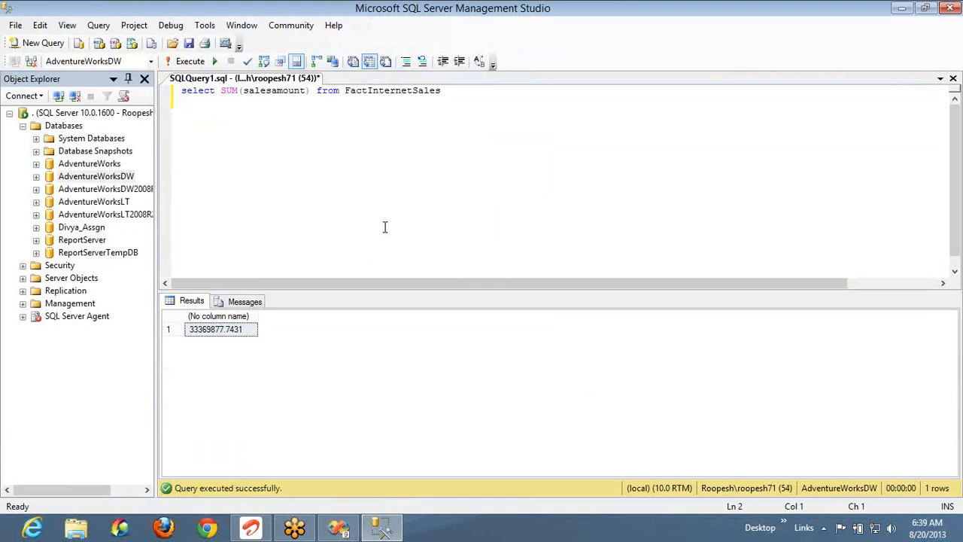
Add group by CustomerKey, rerun the query, and render the report preview
{"action": "type", "text": "group by cus"}
{"action": "key", "text": "Down"}
{"action": "key", "text": "F5"}
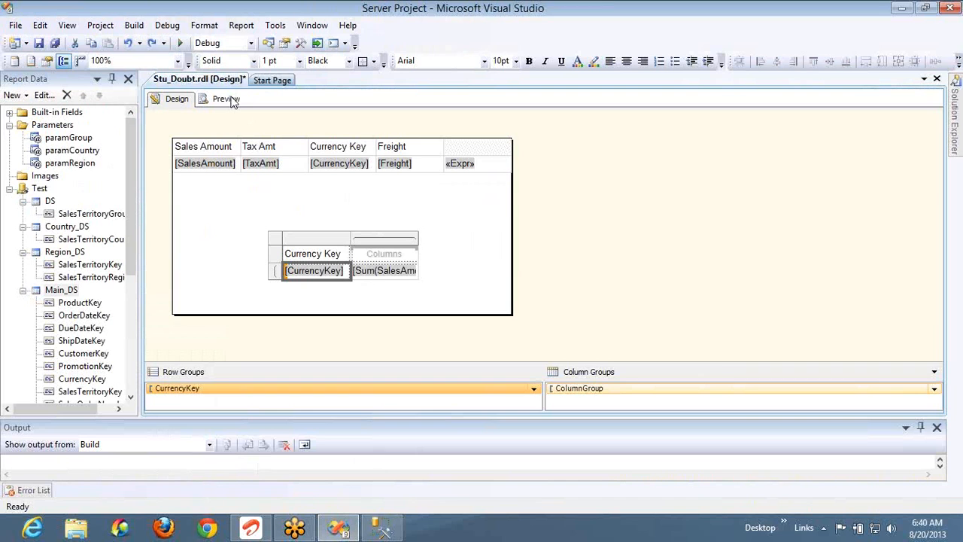
{"action": "left_click", "coordinate": [228, 98]}
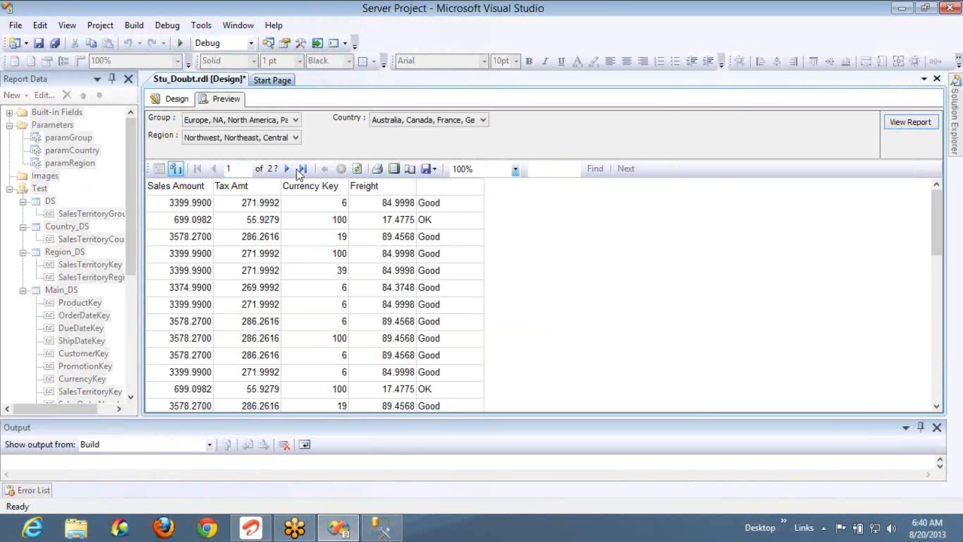
Delete the detail table so the preview shows only the CurrencyKey matrix sums
{"action": "left_click", "coordinate": [301, 168]}
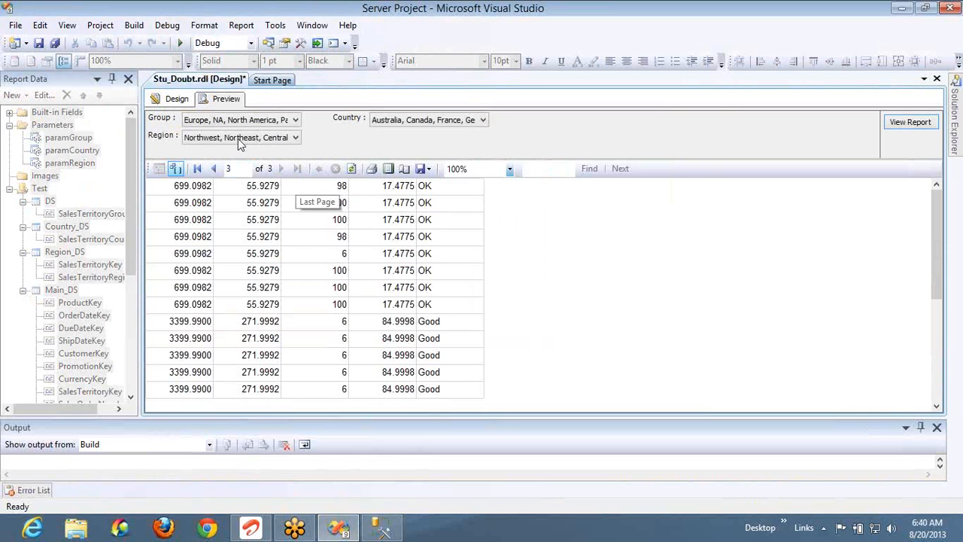
{"action": "left_click", "coordinate": [185, 105]}
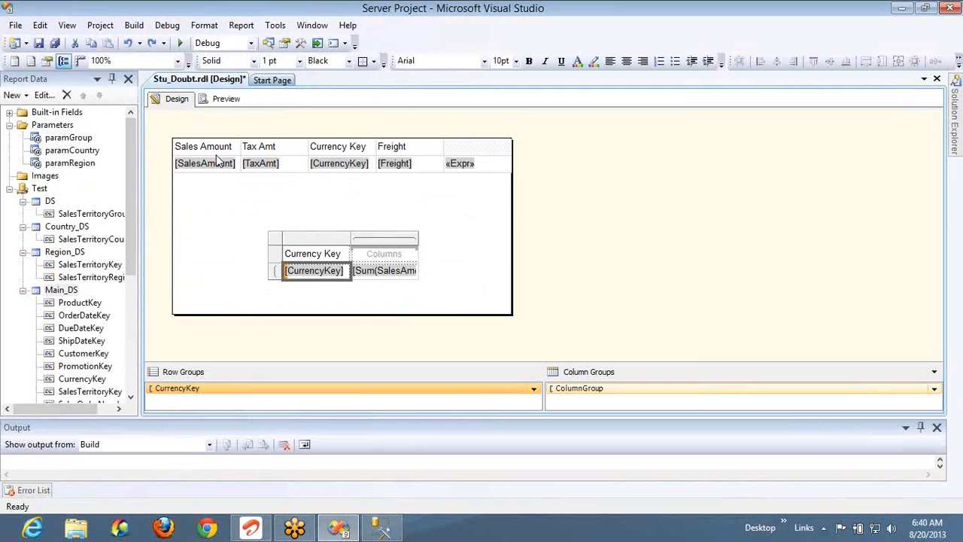
{"action": "left_click", "coordinate": [176, 142]}
{"action": "left_click", "coordinate": [171, 137]}
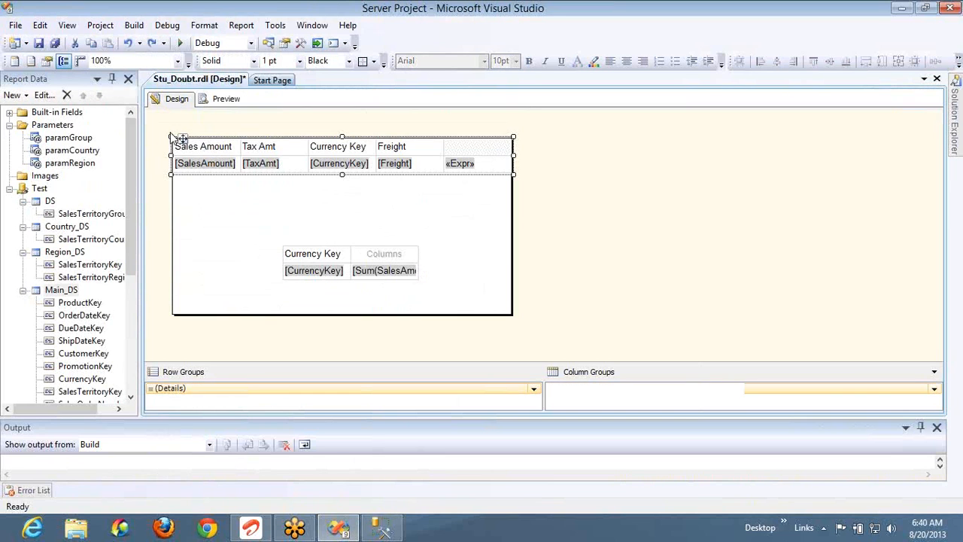
{"action": "key", "text": "Delete"}
{"action": "left_click", "coordinate": [228, 99]}
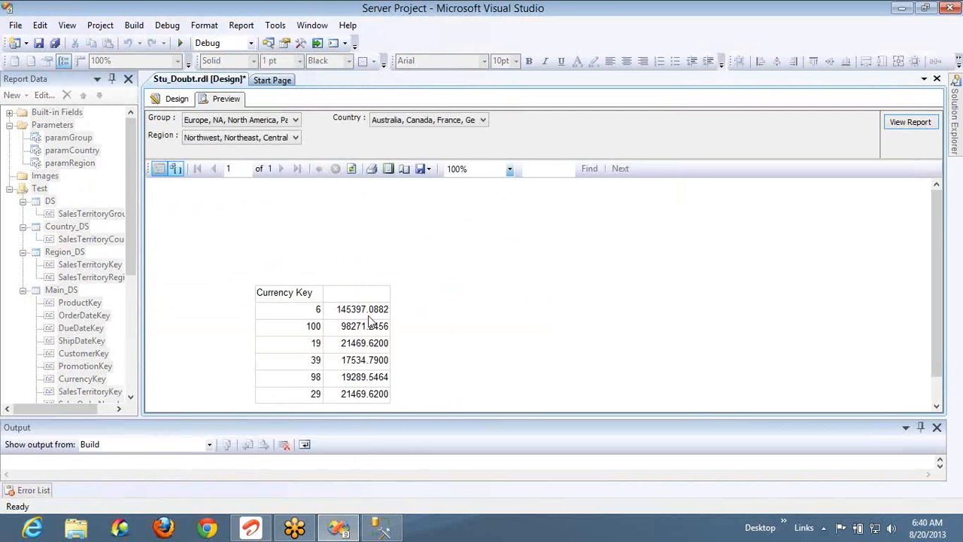
{"action": "key", "text": "alt+Tab"}
Add order by CustomerKey to the per-customer totals query and rerun it
{"action": "left_click", "coordinate": [241, 398]}
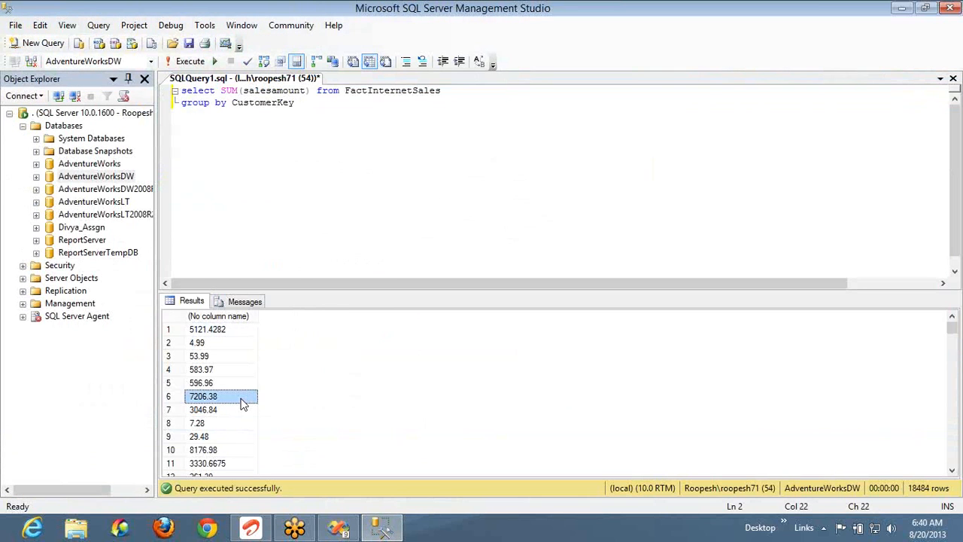
{"action": "key", "text": "Down"}
{"action": "key", "text": "Down"}
{"action": "key", "text": "Down"}
{"action": "key", "text": "Down"}
{"action": "key", "text": "Down"}
{"action": "key", "text": "Down"}
{"action": "key", "text": "Down"}
{"action": "key", "text": "Down"}
{"action": "key", "text": "Down"}
{"action": "key", "text": "Down"}
{"action": "key", "text": "Down"}
{"action": "key", "text": "Down"}
{"action": "key", "text": "Down"}
{"action": "key", "text": "Down"}
{"action": "key", "text": "Down"}
{"action": "key", "text": "Down"}
{"action": "key", "text": "Down"}
{"action": "key", "text": "Down"}
{"action": "key", "text": "Down"}
{"action": "key", "text": "Down"}
{"action": "key", "text": "Down"}
{"action": "key", "text": "Down"}
{"action": "key", "text": "Down"}
{"action": "key", "text": "Down"}
{"action": "key", "text": "Down"}
{"action": "key", "text": "Down"}
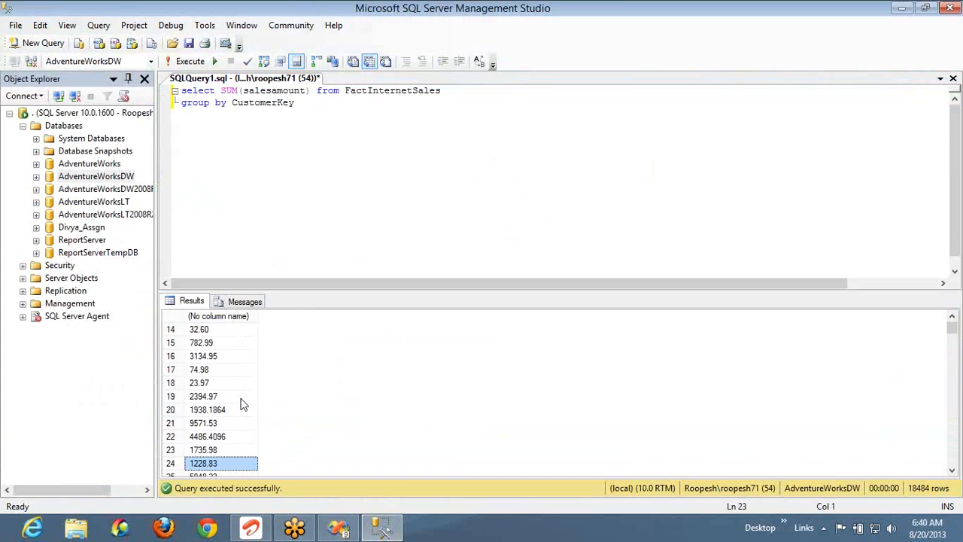
{"action": "key", "text": "Down"}
{"action": "key", "text": "Down"}
{"action": "key", "text": "Down"}
{"action": "key", "text": "Down"}
{"action": "key", "text": "Down"}
{"action": "key", "text": "Down"}
{"action": "key", "text": "Down"}
{"action": "key", "text": "Down"}
{"action": "key", "text": "Down"}
{"action": "key", "text": "Down"}
{"action": "key", "text": "Down"}
{"action": "key", "text": "Down"}
{"action": "key", "text": "Down"}
{"action": "key", "text": "Down"}
{"action": "key", "text": "Down"}
{"action": "key", "text": "Down"}
{"action": "key", "text": "Down"}
{"action": "key", "text": "Down"}
{"action": "key", "text": "Down"}
{"action": "key", "text": "Down"}
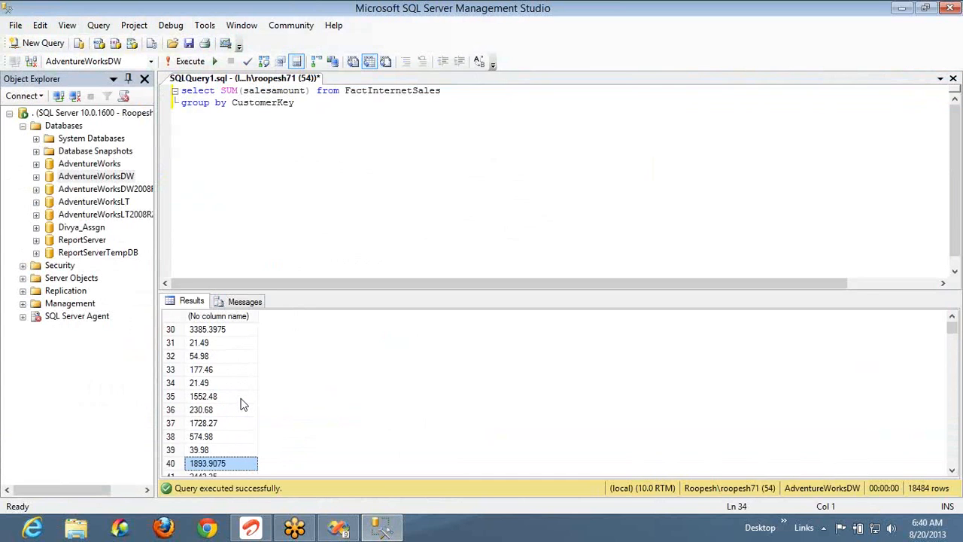
{"action": "left_click", "coordinate": [350, 103]}
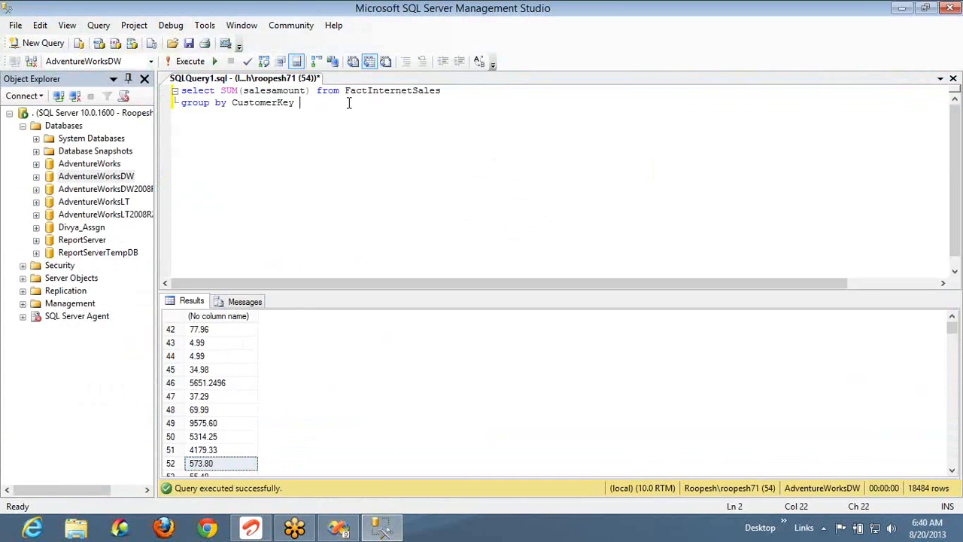
{"action": "key", "text": "Return"}
{"action": "type", "text": "order "}
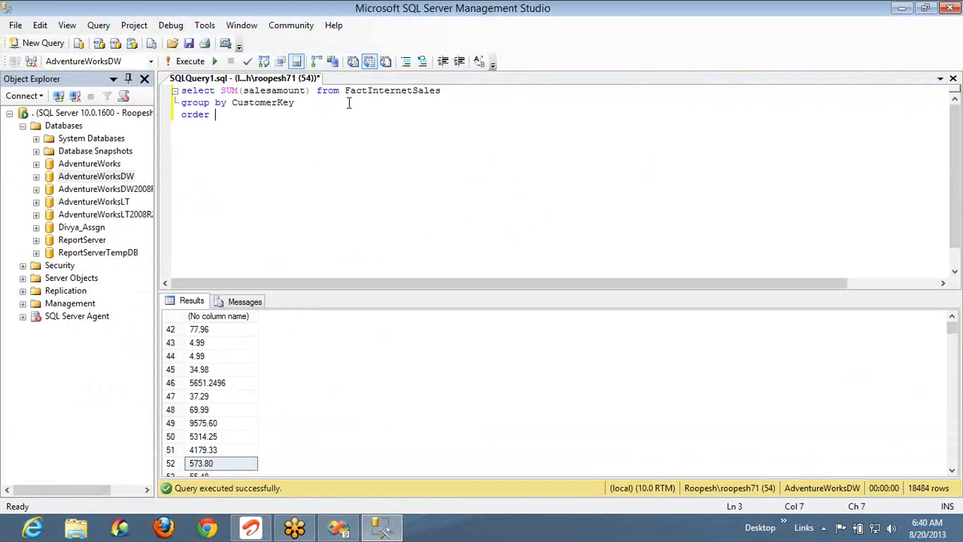
{"action": "type", "text": "by cust"}
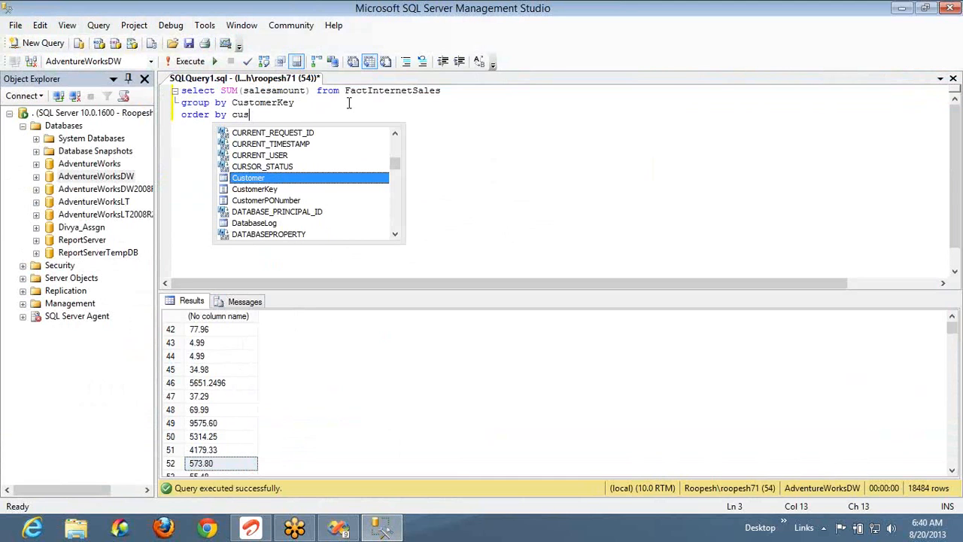
{"action": "key", "text": "Down"}
{"action": "key", "text": "space"}
{"action": "key", "text": "F5"}
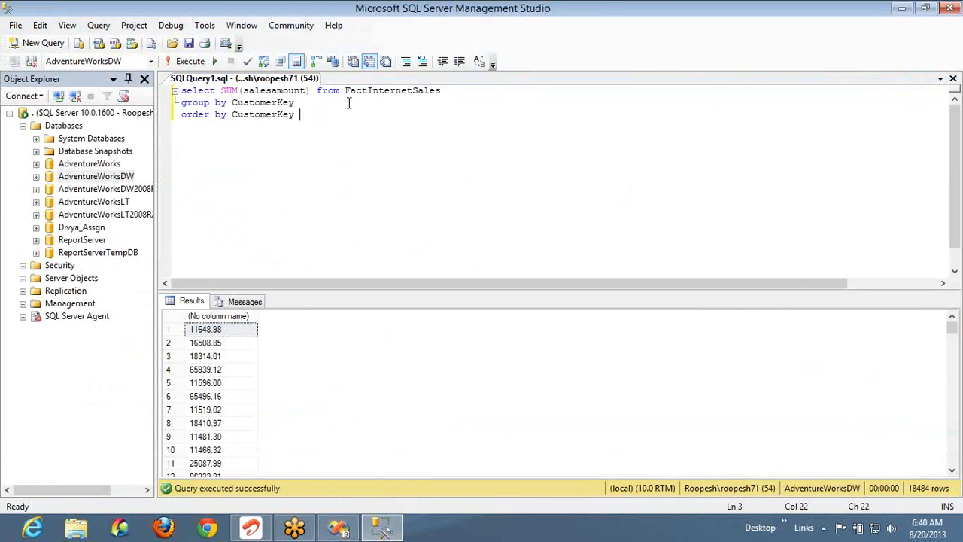
Inspect the first per-customer totals and compare them with the report preview
{"action": "left_click", "coordinate": [217, 384]}
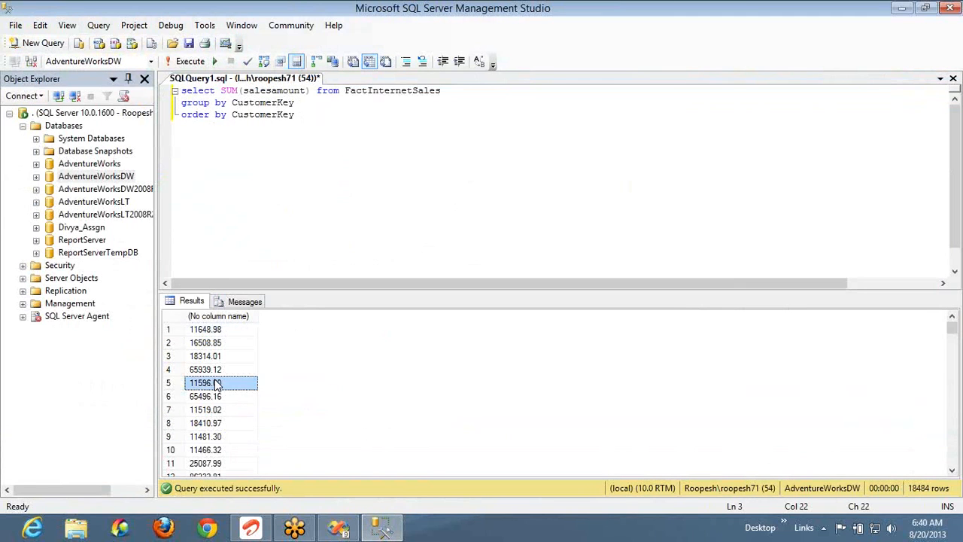
{"action": "key", "text": "ctrl+Home"}
{"action": "key", "text": "Down"}
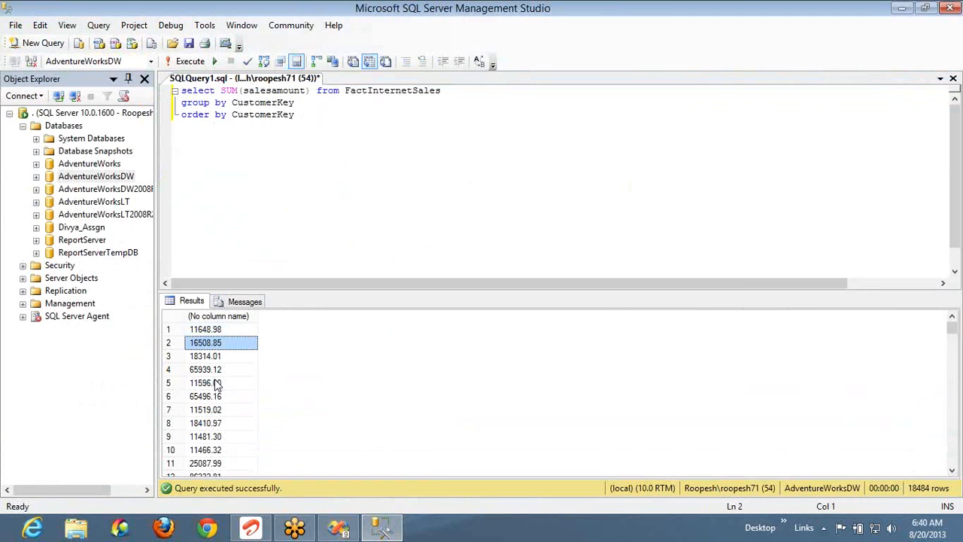
{"action": "key", "text": "alt+Tab"}
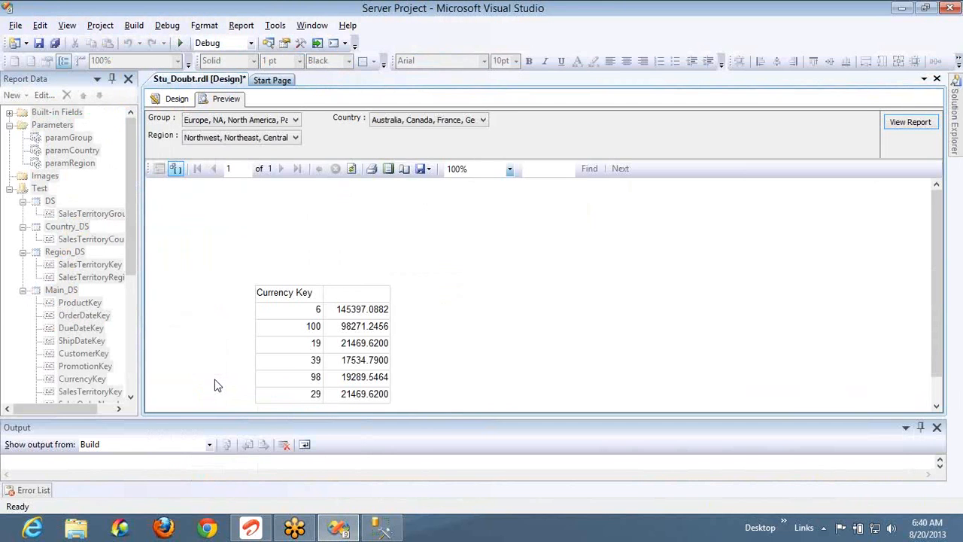
Switch GROUP BY and ORDER BY to CurrencyKey and run it for six per-currency sums
{"action": "key", "text": "alt+Tab"}
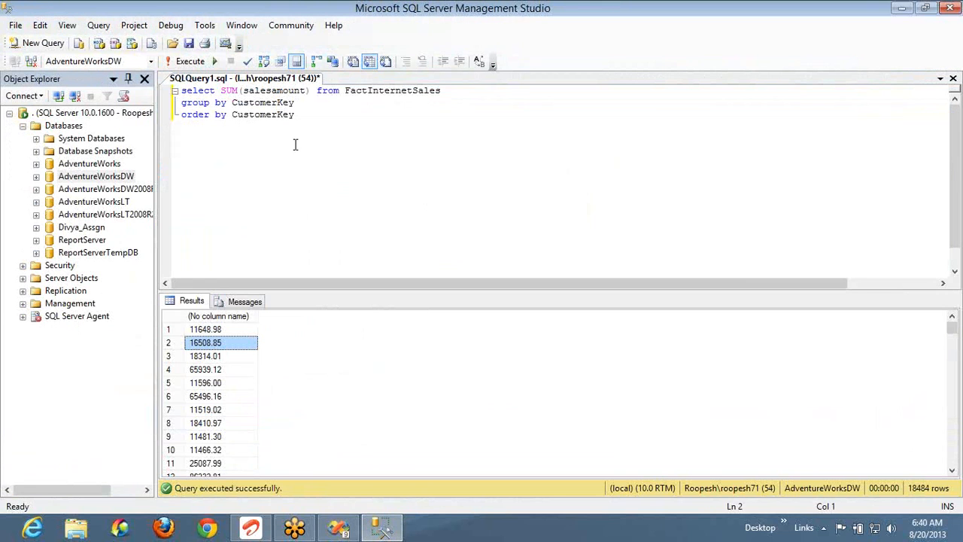
{"action": "double_click", "coordinate": [276, 104]}
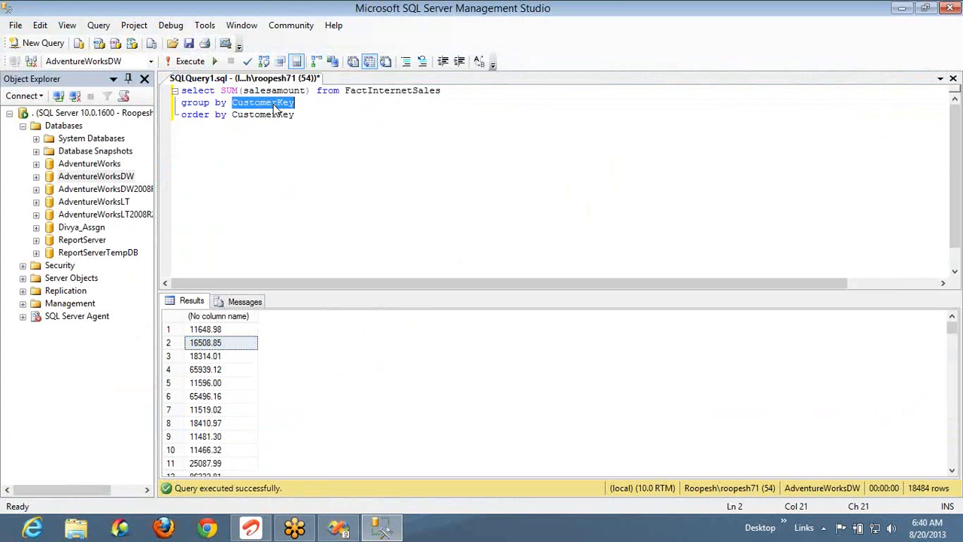
{"action": "type", "text": "curr"}
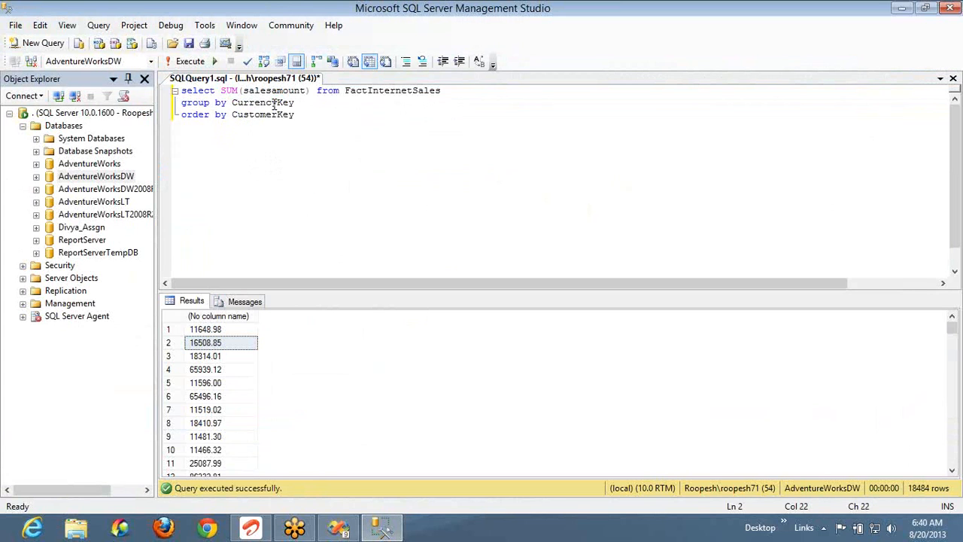
{"action": "key", "text": "ctrl+shift+Left"}
{"action": "type", "text": "curr"}
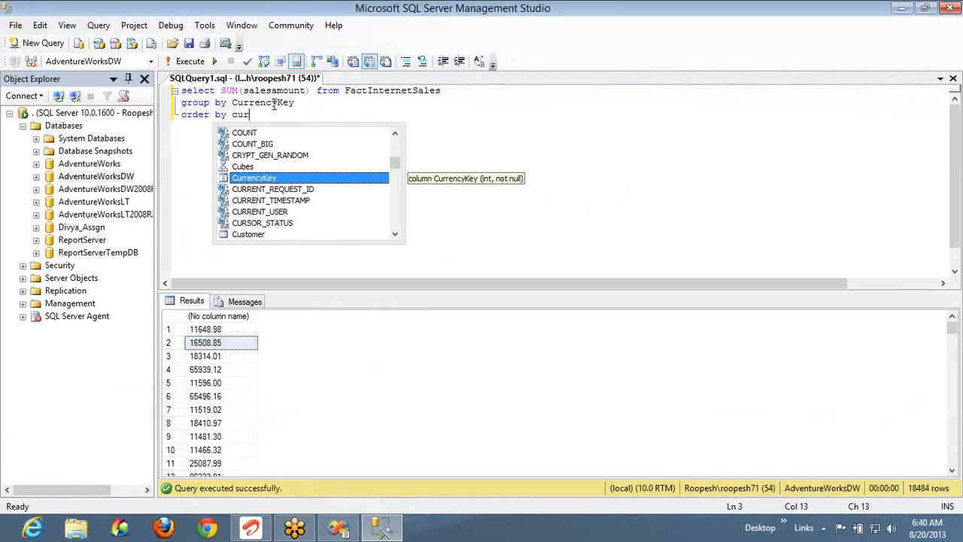
{"action": "key", "text": "F5"}
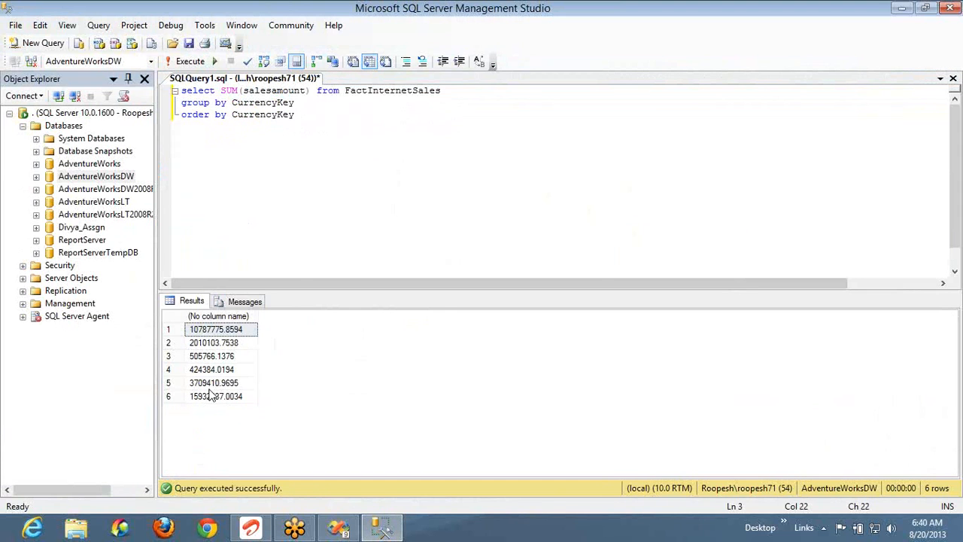
{"action": "key", "text": "alt+Tab"}
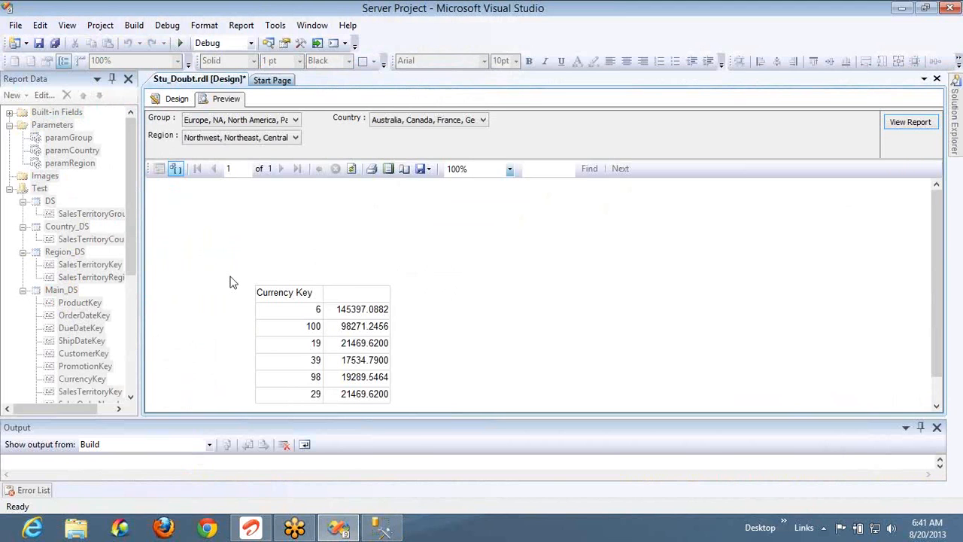
Delete 'top 100' from the Main_DS dataset query so it returns every FactInternetSales row
{"action": "left_click", "coordinate": [179, 100]}
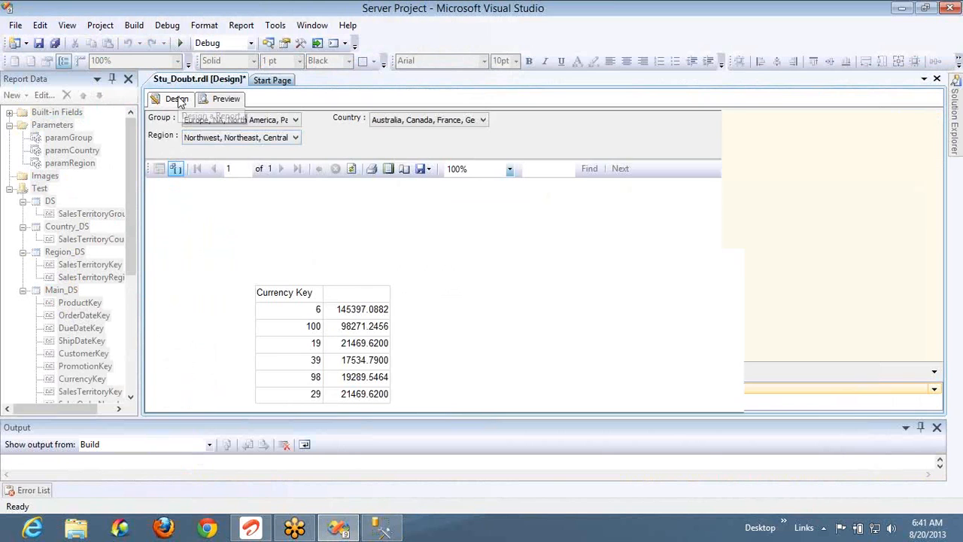
{"action": "left_click", "coordinate": [61, 291]}
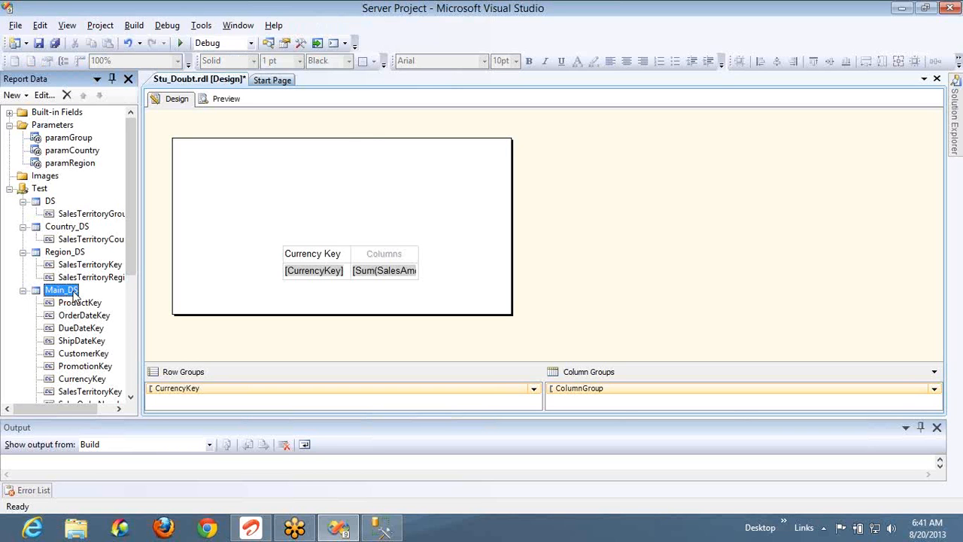
{"action": "key", "text": "alt+Tab"}
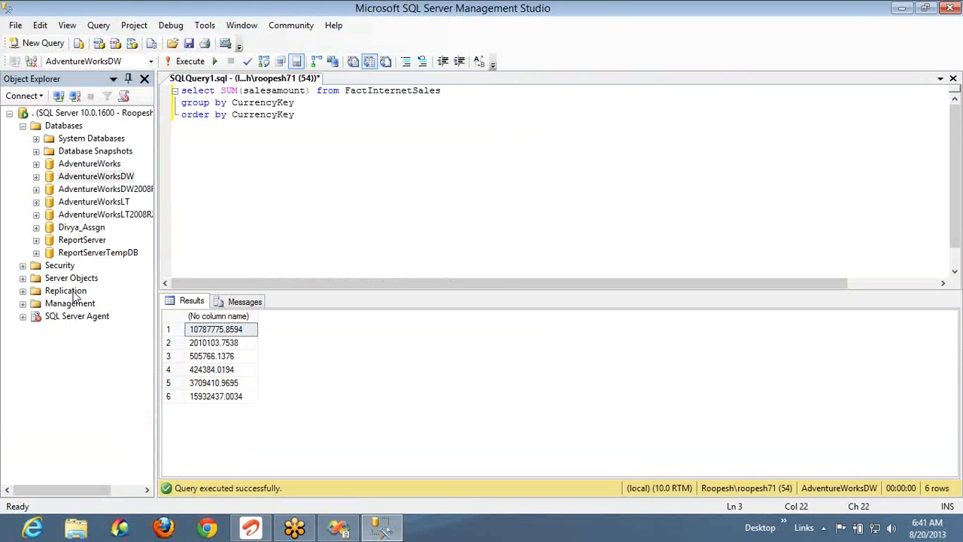
{"action": "key", "text": "alt+Tab"}
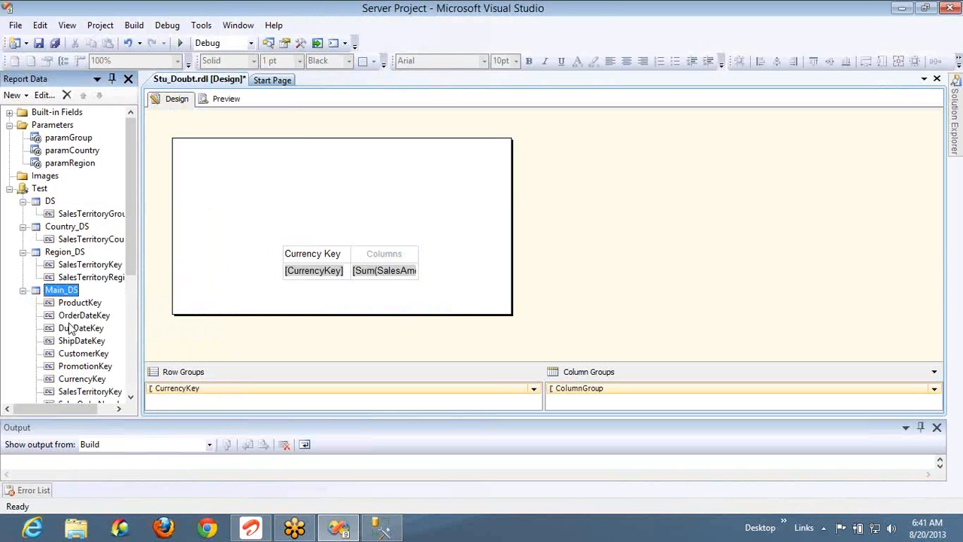
{"action": "double_click", "coordinate": [60, 291]}
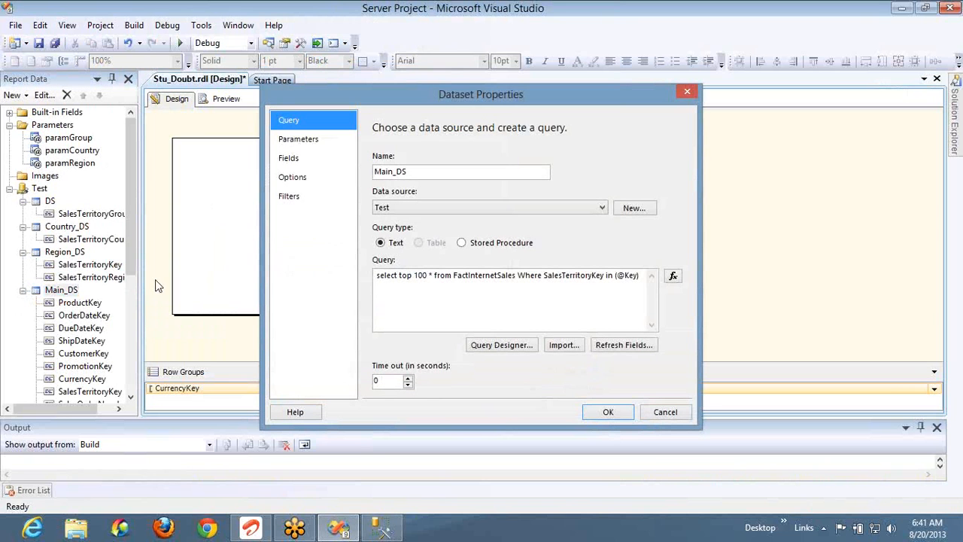
{"action": "left_click", "coordinate": [427, 277]}
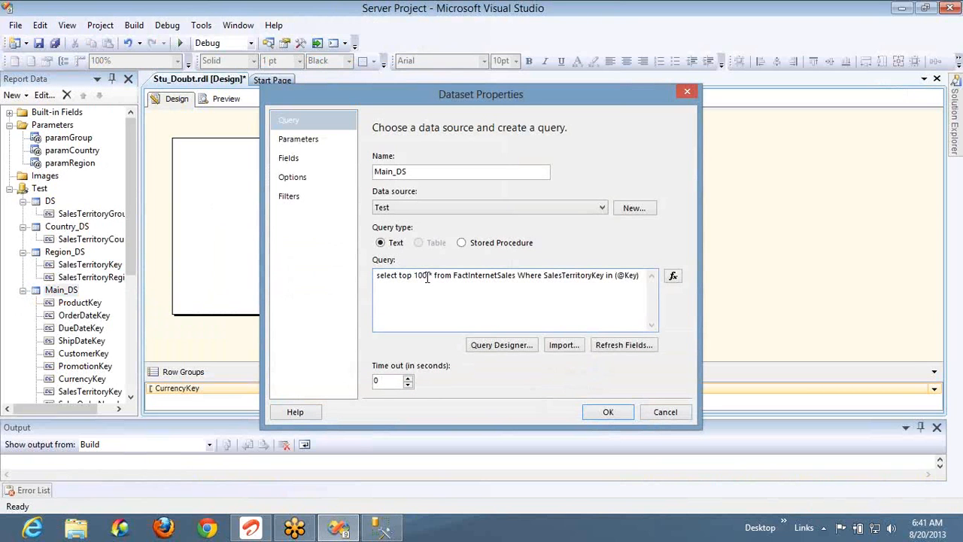
{"action": "key", "text": "BackSpace"}
{"action": "key", "text": "BackSpace"}
{"action": "key", "text": "BackSpace"}
{"action": "key", "text": "BackSpace"}
{"action": "key", "text": "BackSpace"}
{"action": "key", "text": "BackSpace"}
{"action": "key", "text": "BackSpace"}
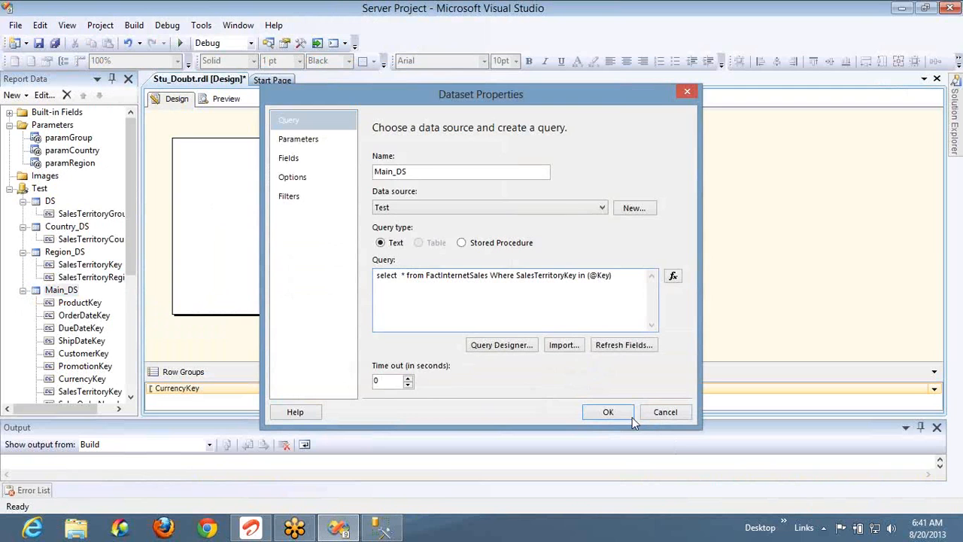
{"action": "left_click", "coordinate": [630, 415]}
Preview the report and compare its six Currency Key totals with the SSMS sums, e.g. 10787775.8594
{"action": "left_click", "coordinate": [223, 99]}
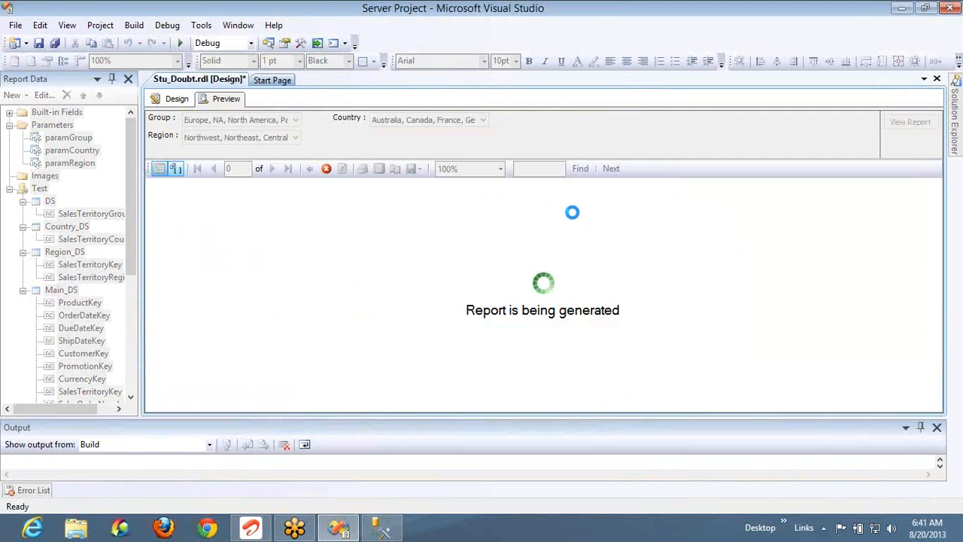
{"action": "key", "text": "alt+Tab"}
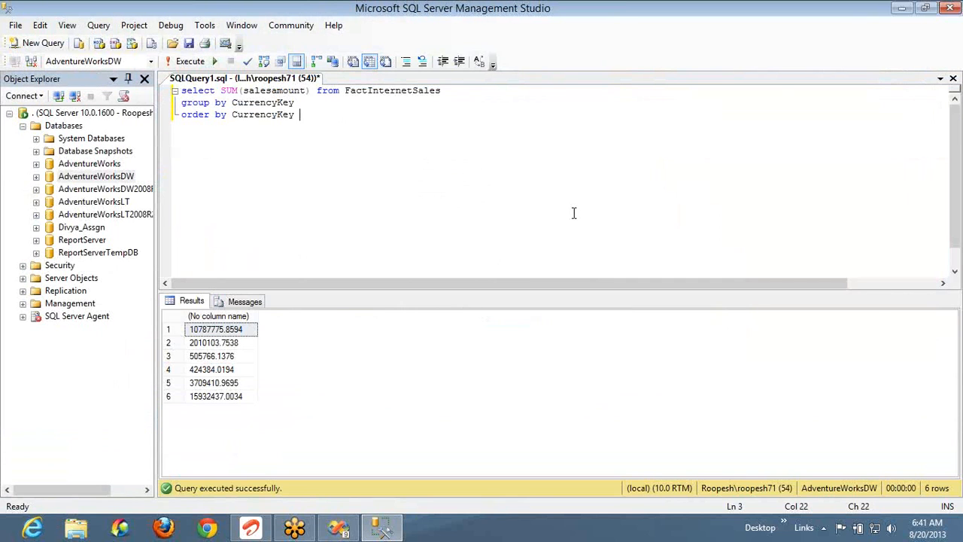
{"action": "key", "text": "alt+Tab"}
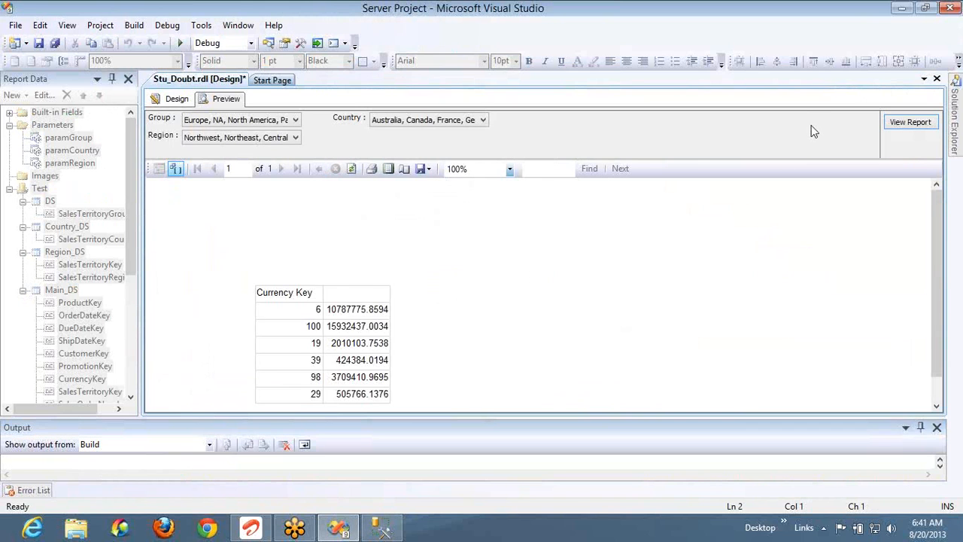
{"action": "key", "text": "alt+Tab"}
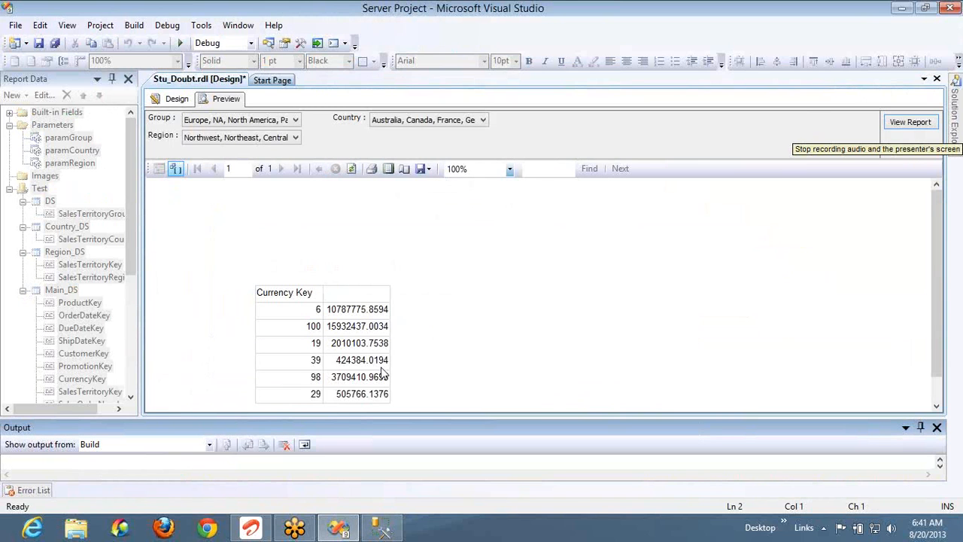
{"action": "key", "text": "alt+Tab"}
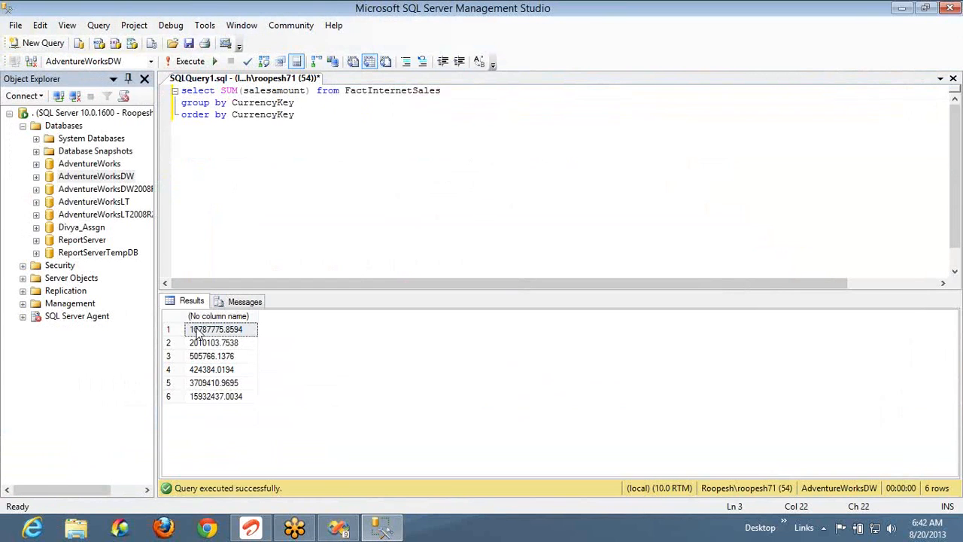
{"action": "key", "text": "alt+Tab"}
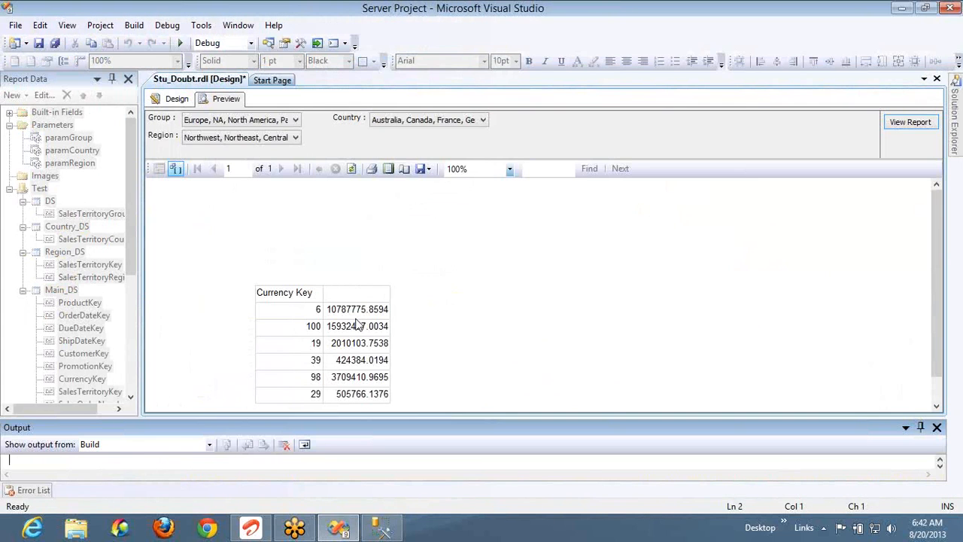
{"action": "key", "text": "alt+Tab"}
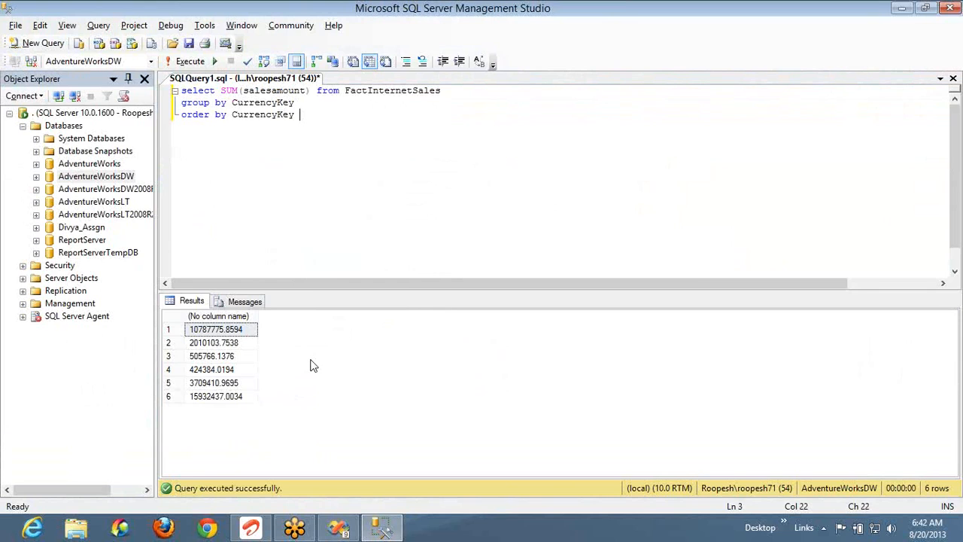
{"action": "key", "text": "alt+Tab"}
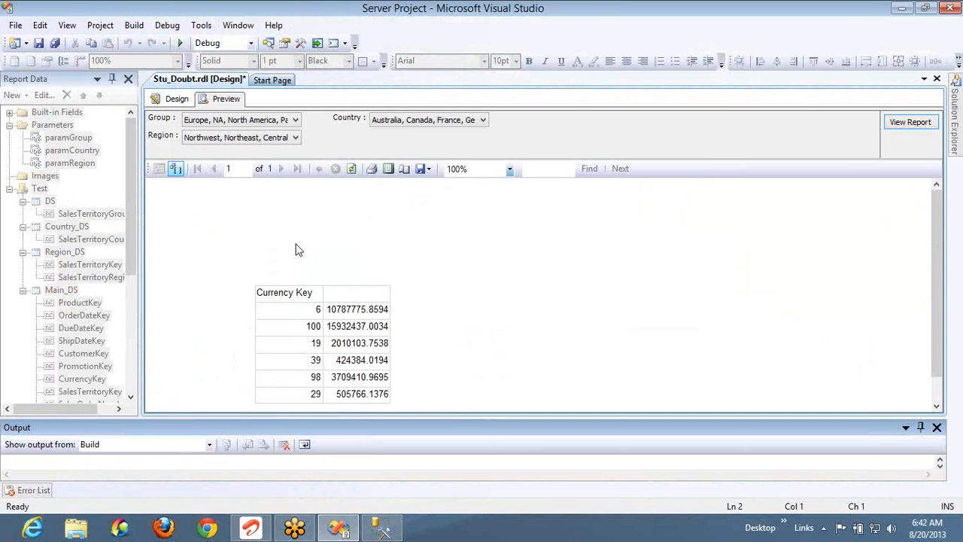
Add a child row group Group1 grouped by [ShipDateKey] under CurrencyKey, then preview the report
{"action": "left_click", "coordinate": [179, 100]}
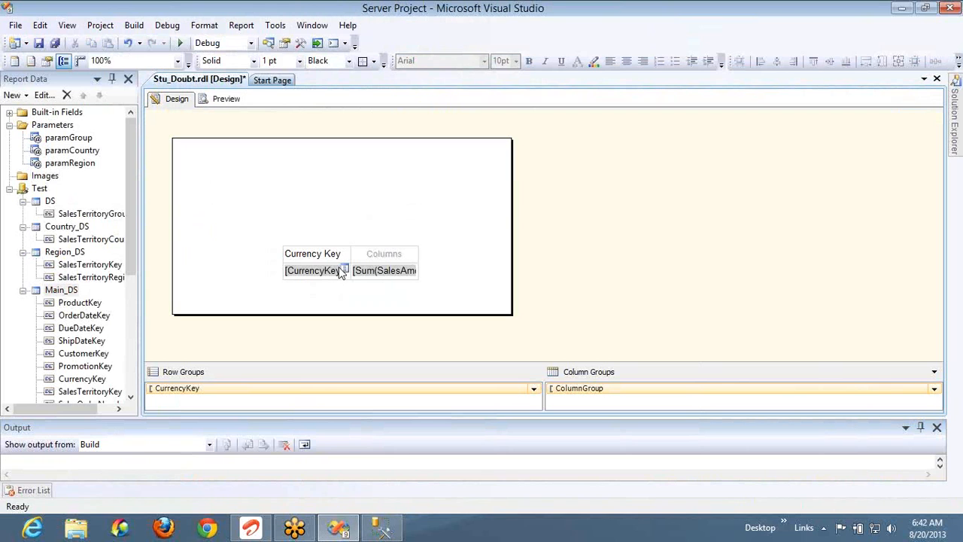
{"action": "right_click", "coordinate": [300, 389]}
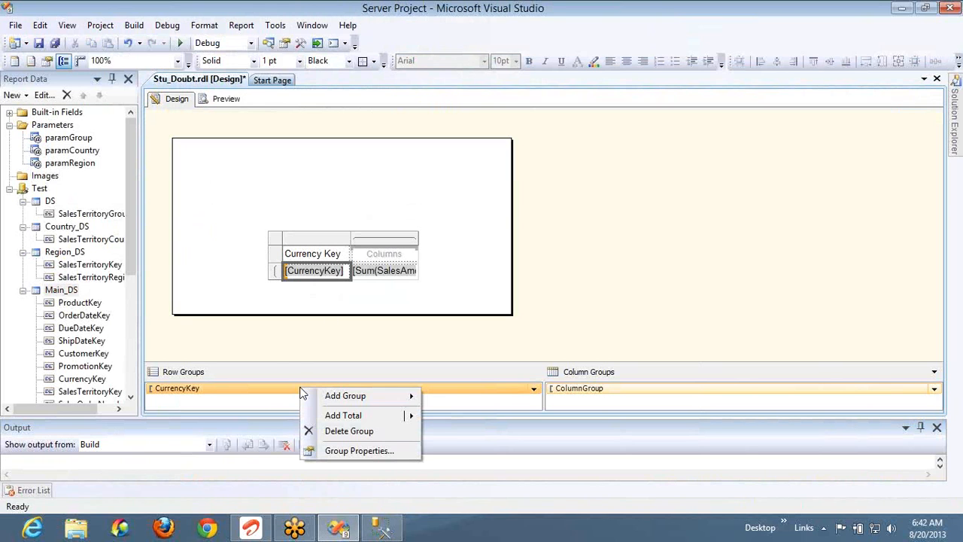
{"action": "mouse_move", "coordinate": [328, 397]}
{"action": "left_click", "coordinate": [444, 396]}
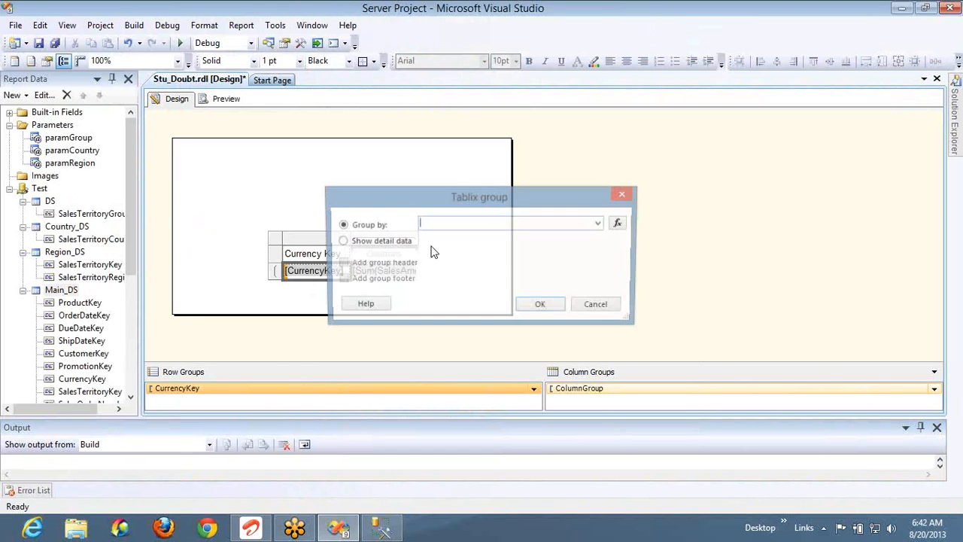
{"action": "left_click", "coordinate": [600, 223]}
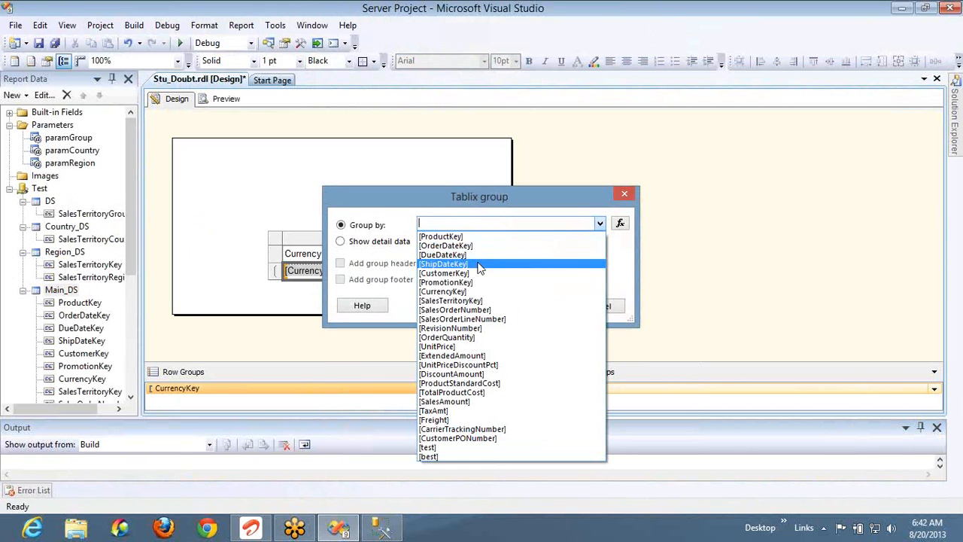
{"action": "left_click", "coordinate": [485, 264]}
{"action": "left_click", "coordinate": [541, 308]}
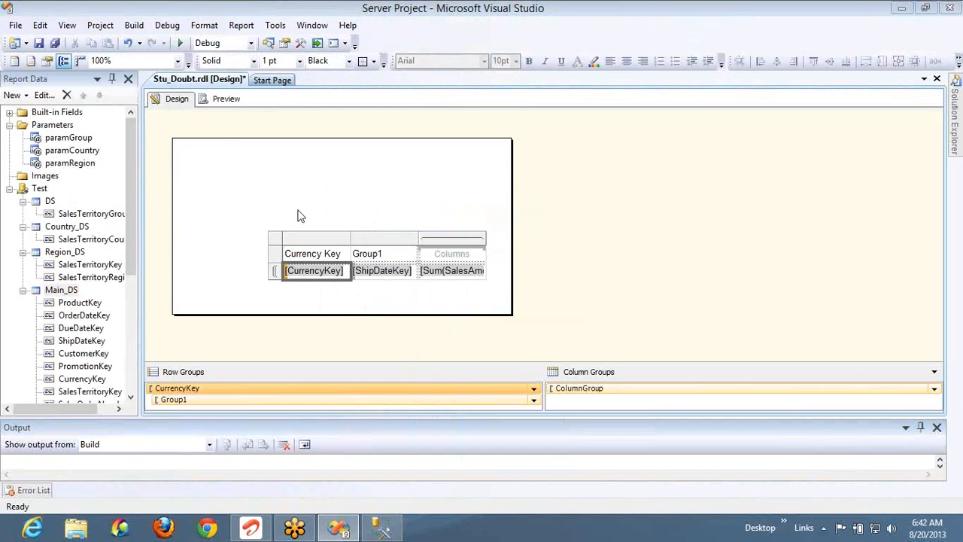
{"action": "left_click", "coordinate": [223, 100]}
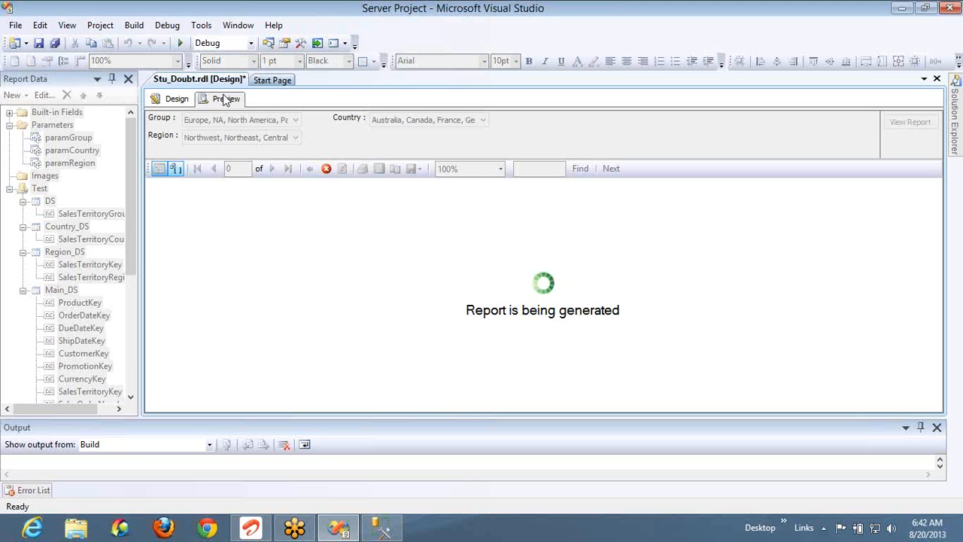
Add ShipDateKey to the SSMS query, rerun it, and compare its totals with the preview
{"action": "key", "text": "alt+Tab"}
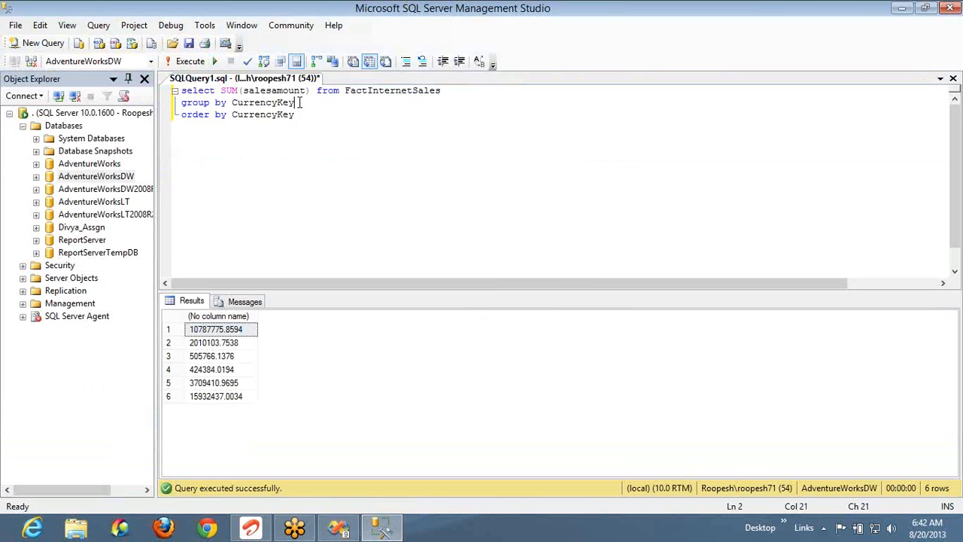
{"action": "type", "text": "ShipDateKey"}
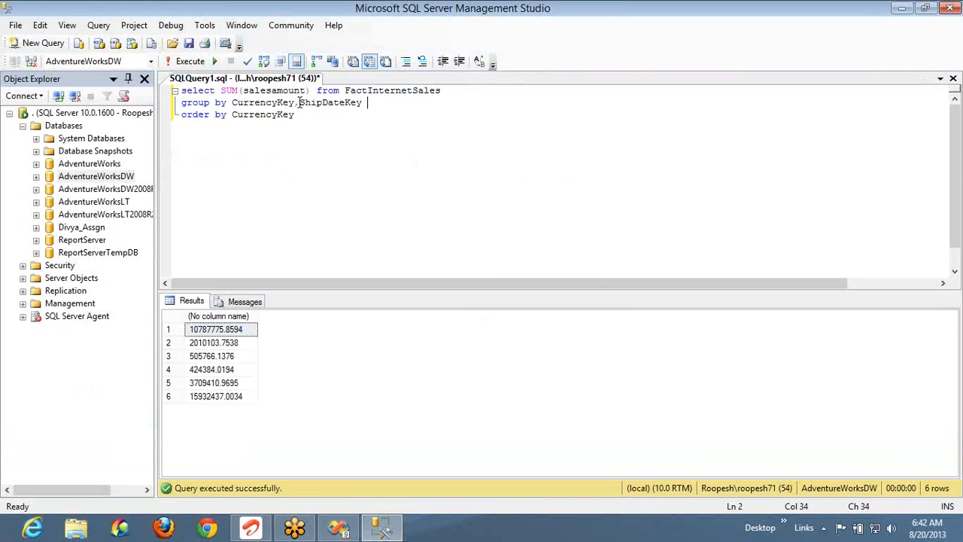
{"action": "key", "text": "F5"}
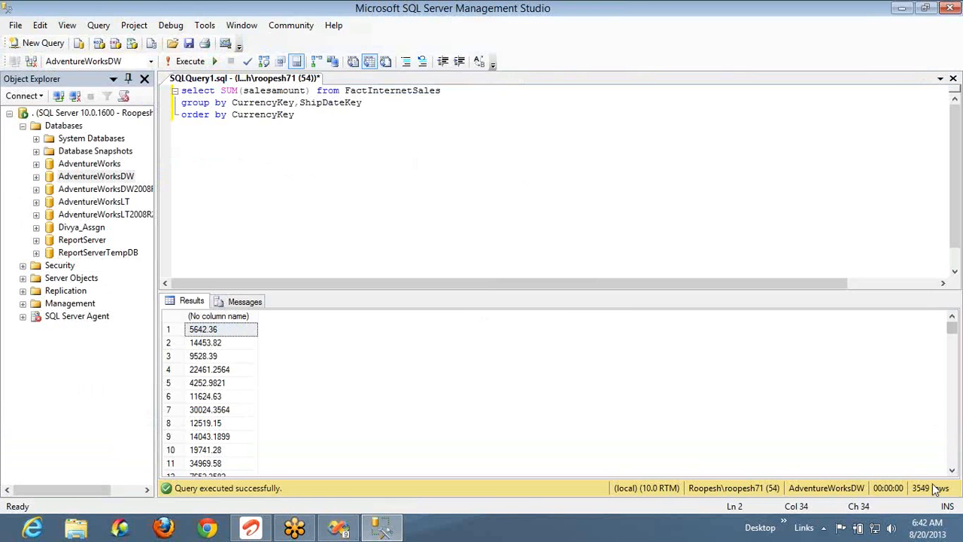
{"action": "key", "text": "alt+Tab"}
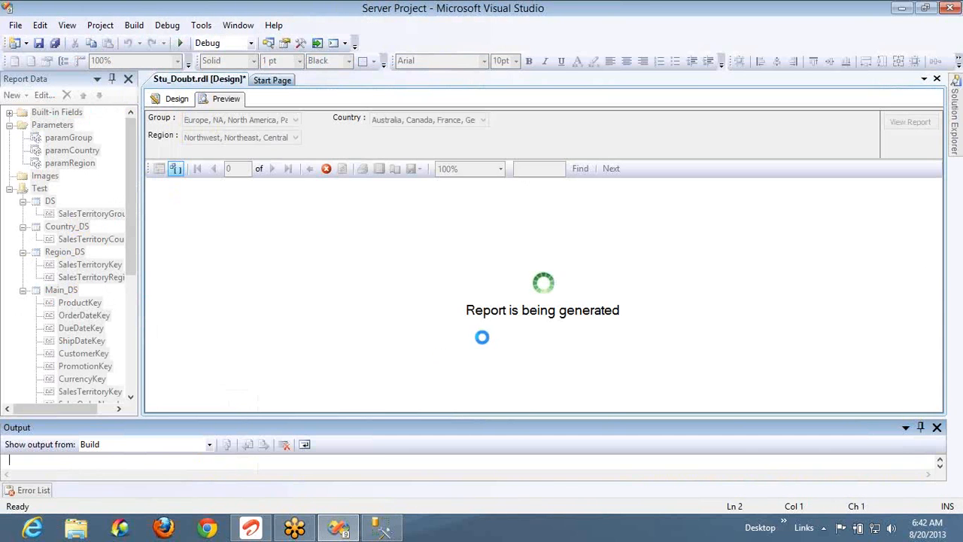
{"action": "key", "text": "alt+Tab"}
{"action": "key", "text": "alt+Tab"}
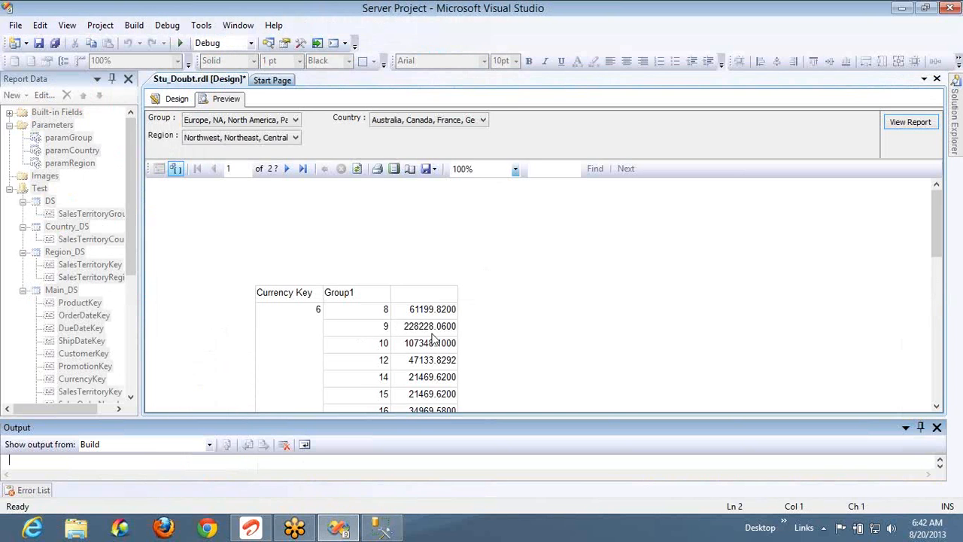
{"action": "left_click", "coordinate": [319, 311]}
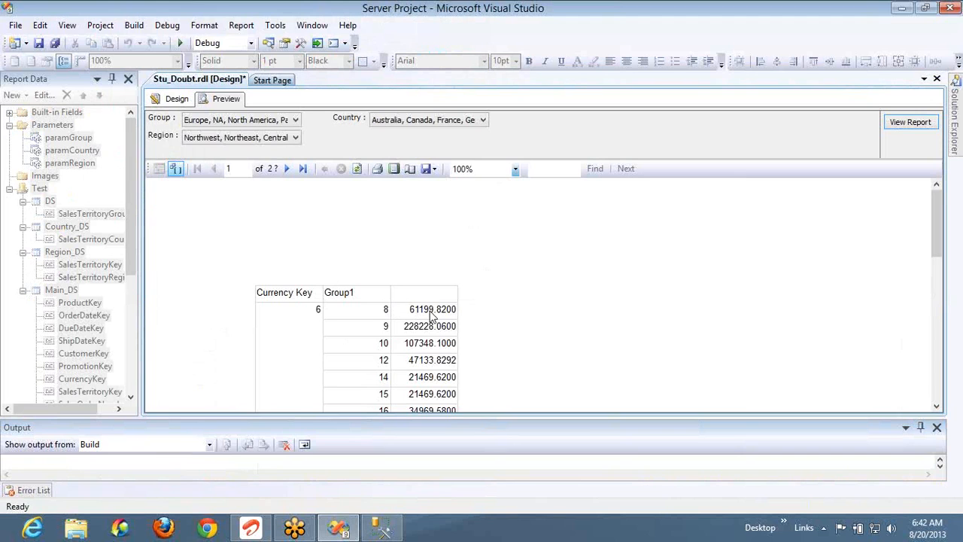
Append ,ShipDateKey to the ORDER BY clause so results sort by CurrencyKey then ShipDateKey
{"action": "key", "text": "alt+Tab"}
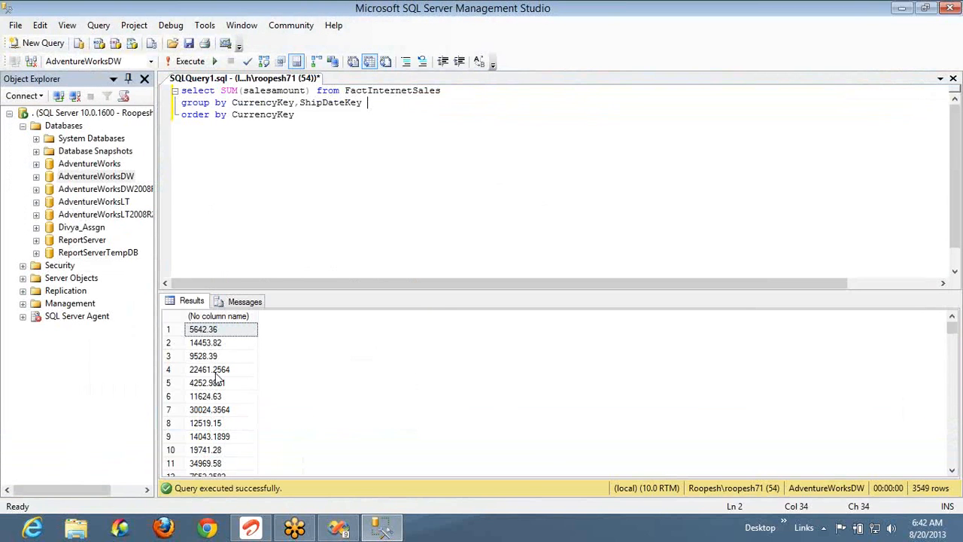
{"action": "left_click", "coordinate": [312, 114]}
{"action": "type", "text": ",ShipDateKey"}
{"action": "key", "text": "F5"}
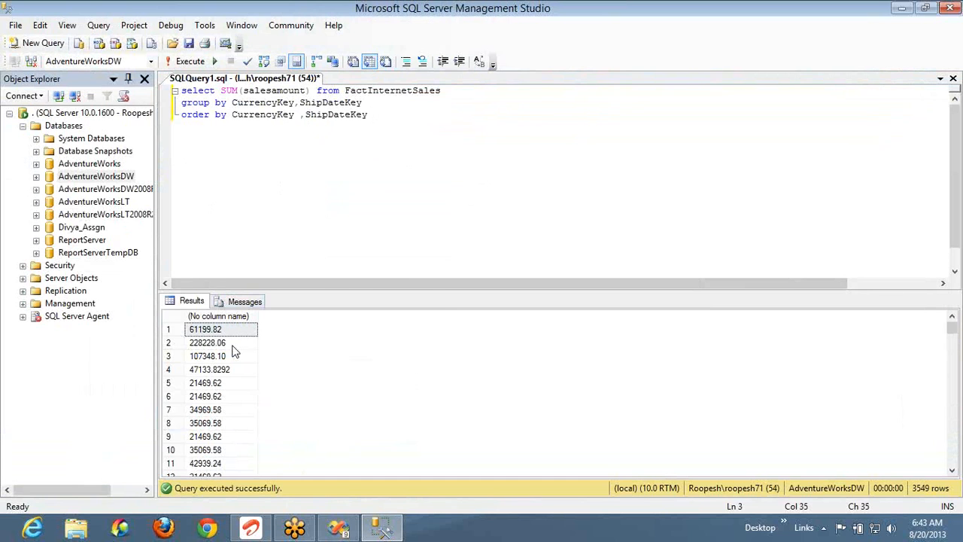
{"action": "key", "text": "alt+Tab"}
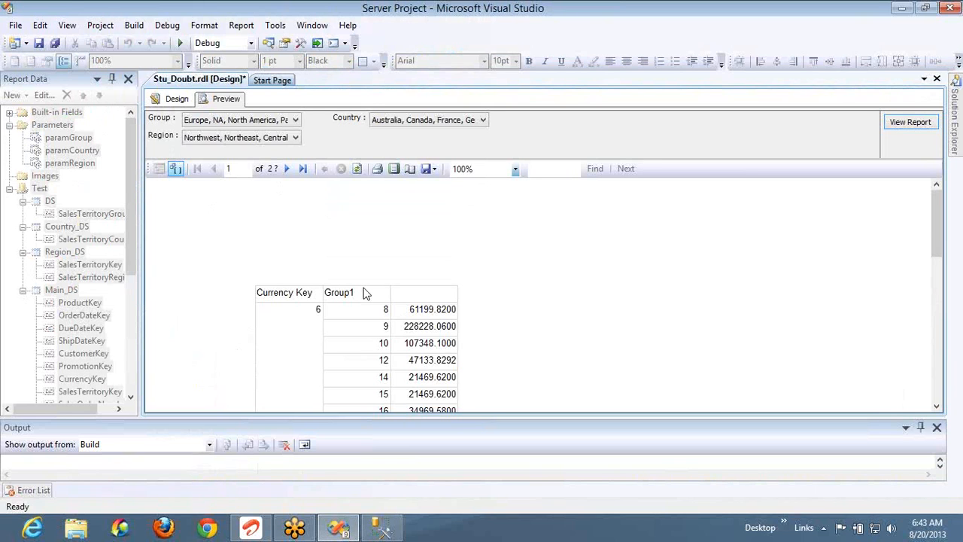
Return to the design layout and select the matrix's Sum data cell
{"action": "left_click", "coordinate": [178, 100]}
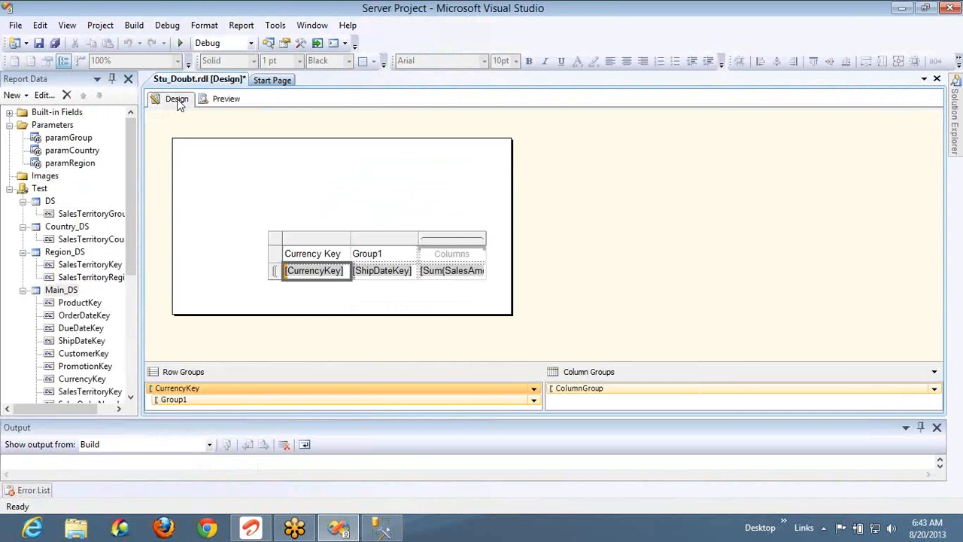
{"action": "left_click", "coordinate": [460, 253]}
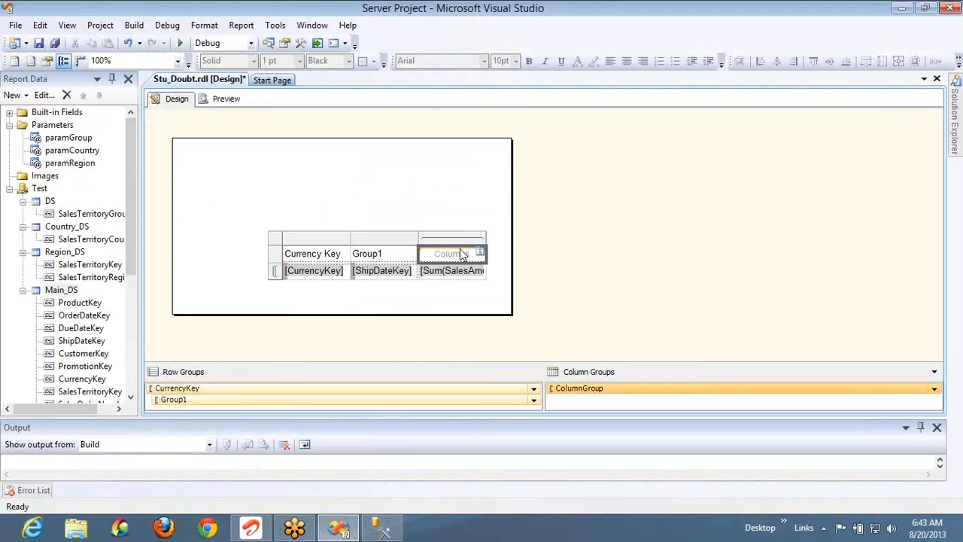
{"action": "left_click", "coordinate": [441, 302]}
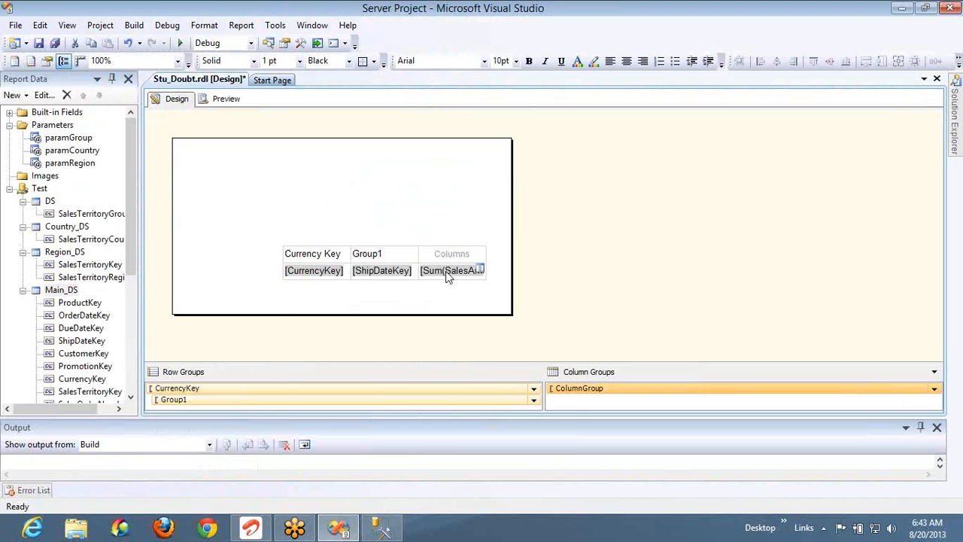
{"action": "right_click", "coordinate": [447, 276]}
{"action": "left_click", "coordinate": [481, 338]}
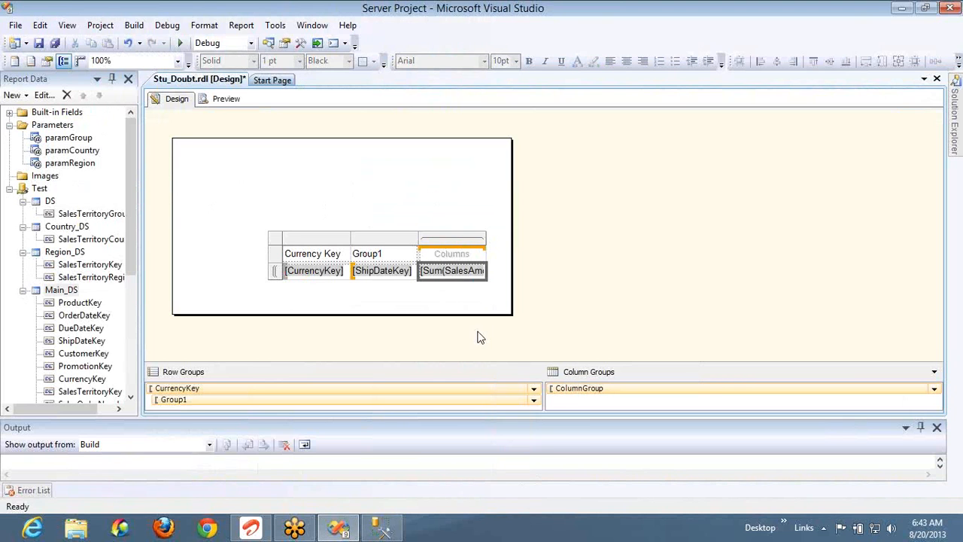
{"action": "left_click", "coordinate": [460, 290]}
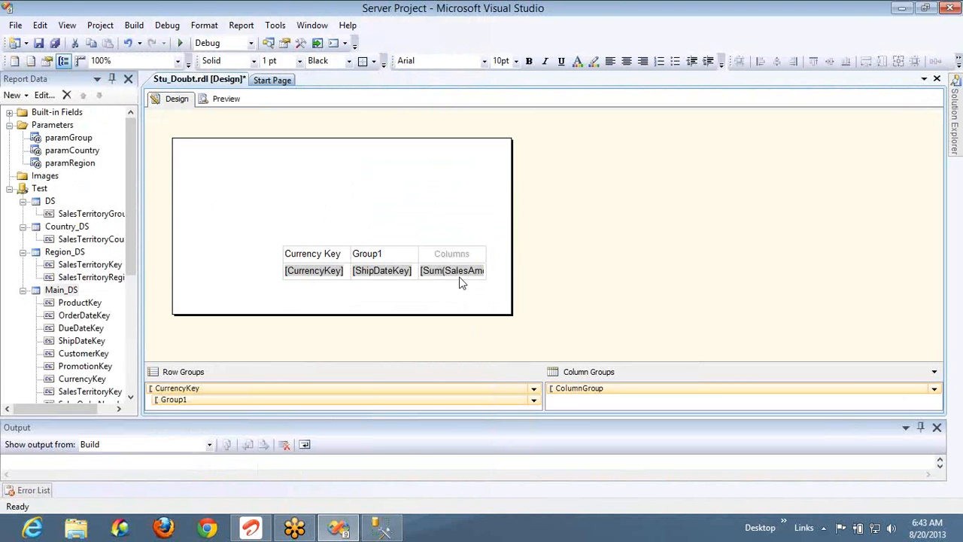
Browse the Aggregate examples in the Sum cell's expression editor, then cancel without changes
{"action": "right_click", "coordinate": [461, 283]}
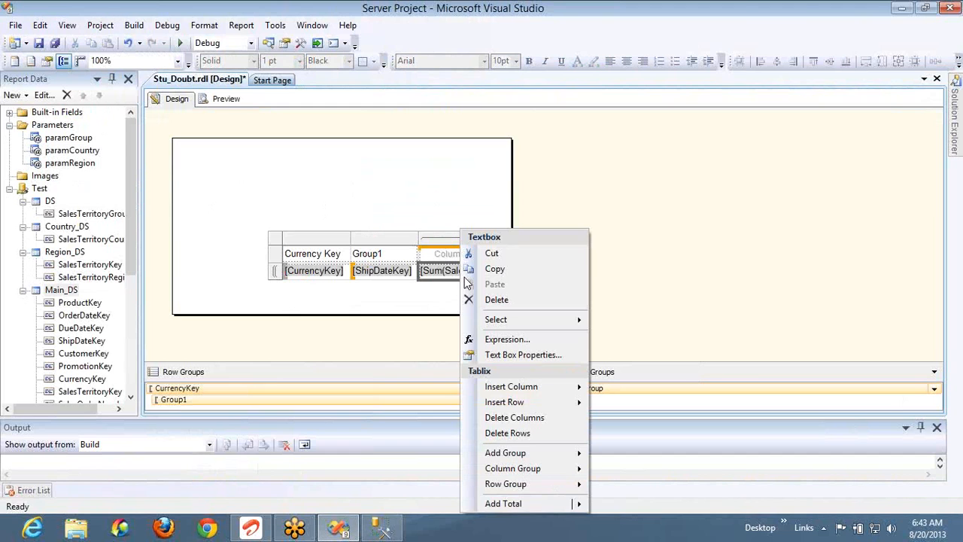
{"action": "left_click", "coordinate": [500, 338]}
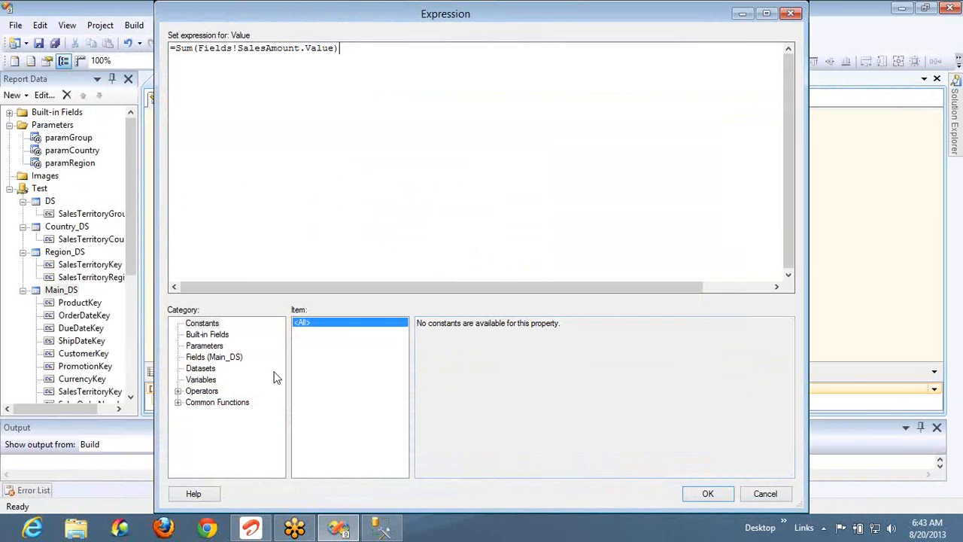
{"action": "left_click", "coordinate": [179, 402]}
{"action": "left_click", "coordinate": [213, 437]}
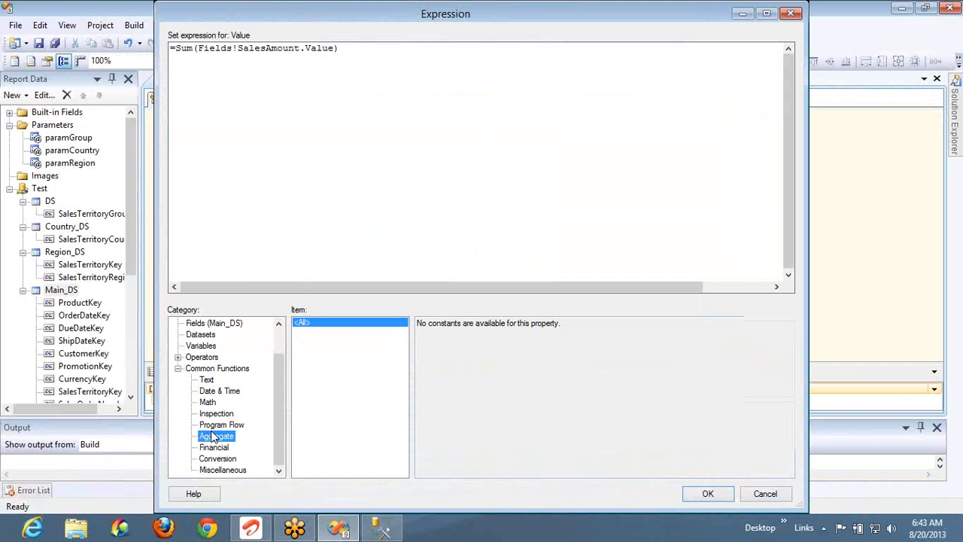
{"action": "left_click", "coordinate": [536, 417]}
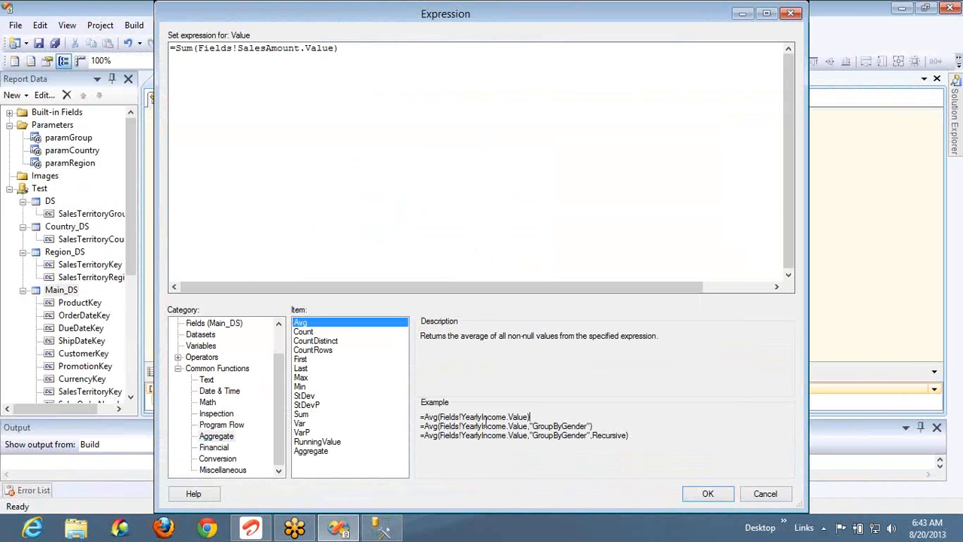
{"action": "left_click_drag", "start_coordinate": [486, 422], "coordinate": [426, 418]}
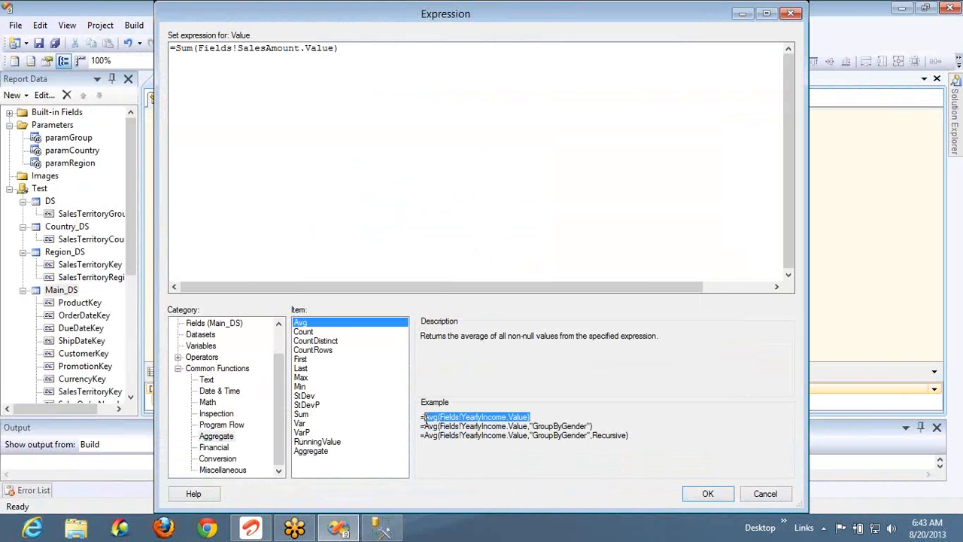
{"action": "left_click", "coordinate": [757, 488]}
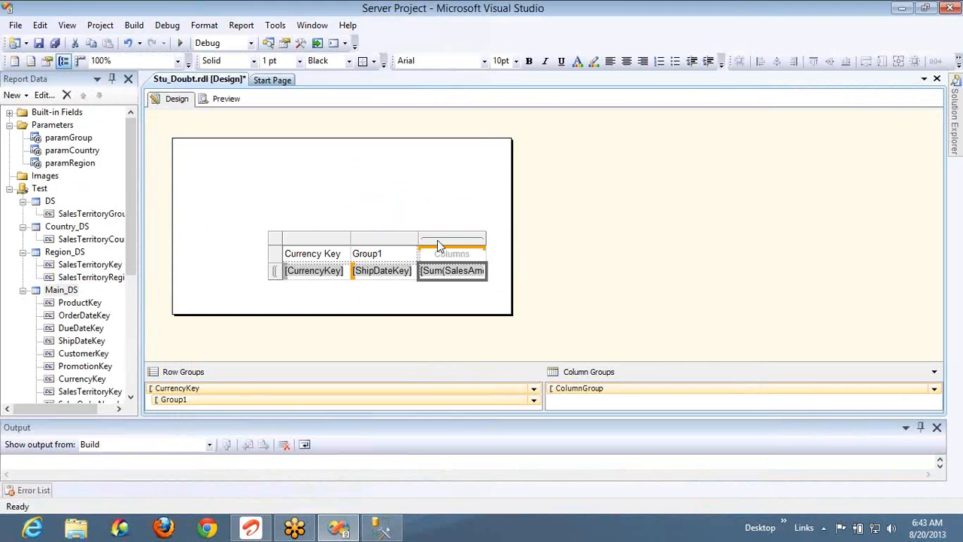
{"action": "mouse_move", "coordinate": [455, 252]}
Open the Sum cell's expression editor and view the scoped Avg example under Aggregate functions
{"action": "left_click", "coordinate": [403, 271]}
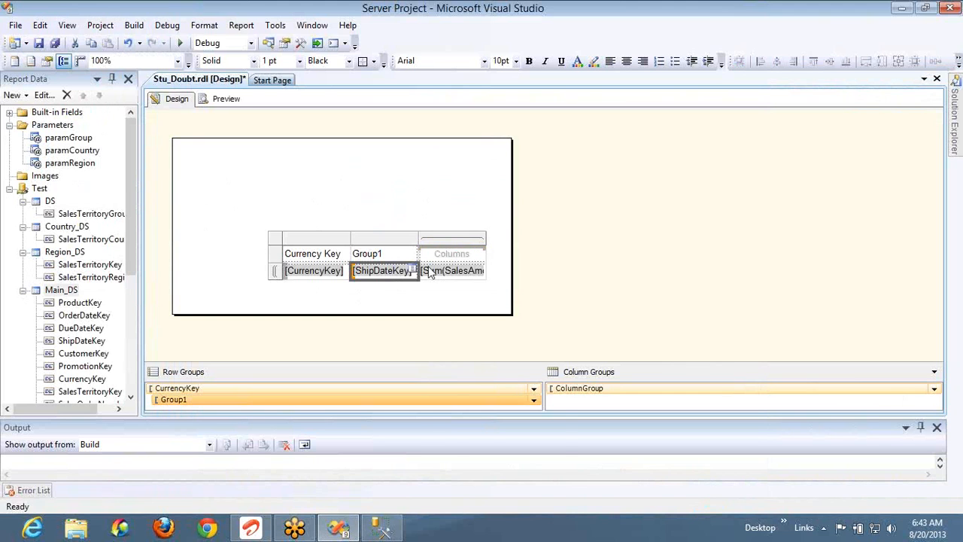
{"action": "right_click", "coordinate": [431, 272]}
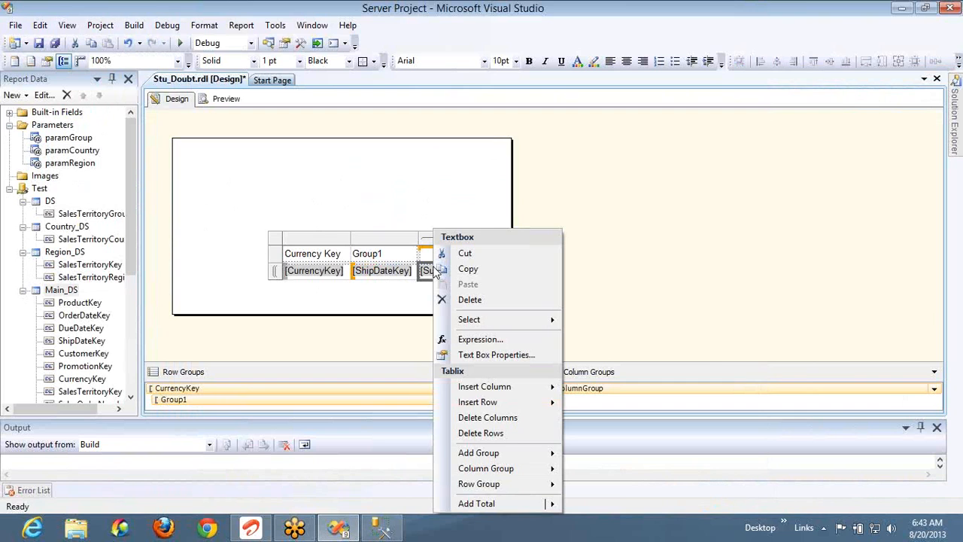
{"action": "left_click", "coordinate": [475, 339]}
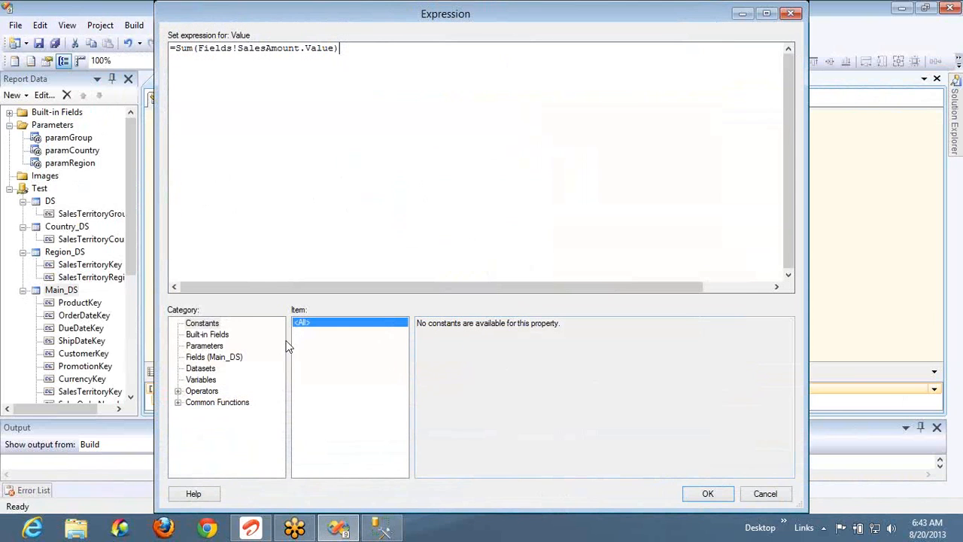
{"action": "left_click", "coordinate": [179, 403]}
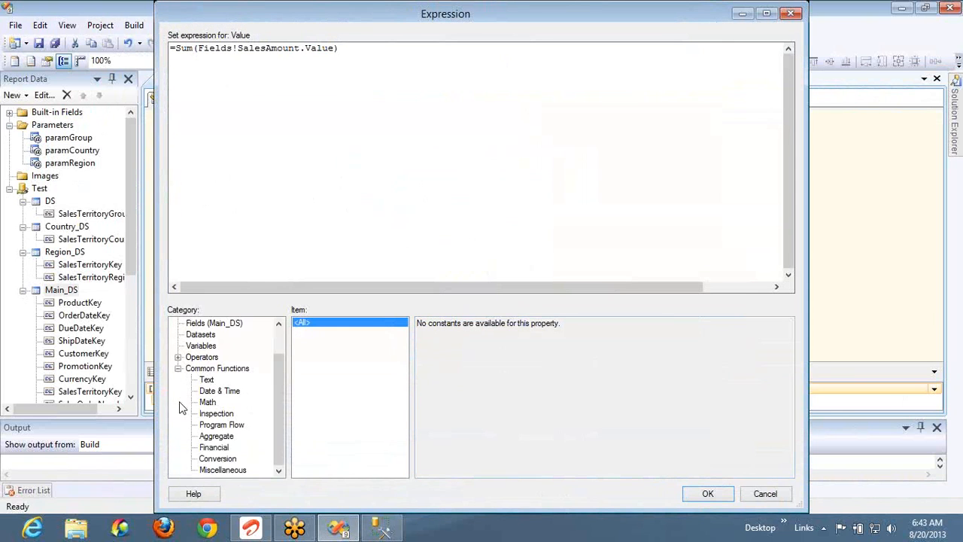
{"action": "left_click", "coordinate": [218, 437]}
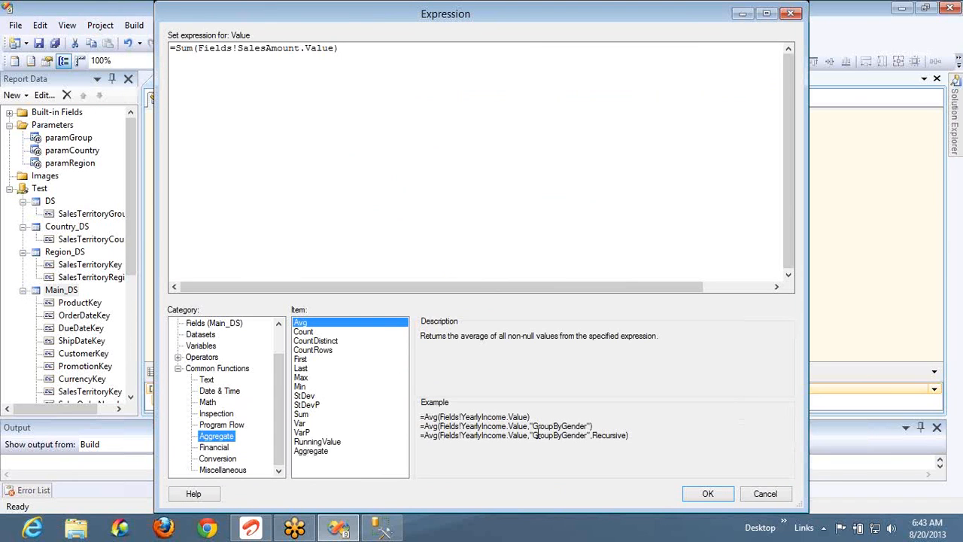
{"action": "double_click", "coordinate": [545, 426]}
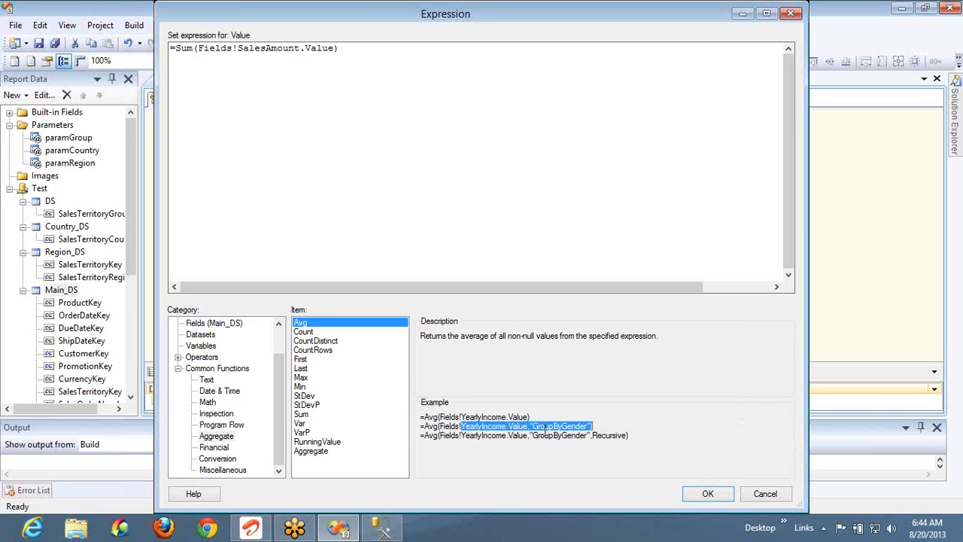
Change the expression to =Sum(Fields!SalesAmount.Value,"Main_DS") and preview the report
{"action": "left_click", "coordinate": [337, 48]}
{"action": "type", "text": ")"}
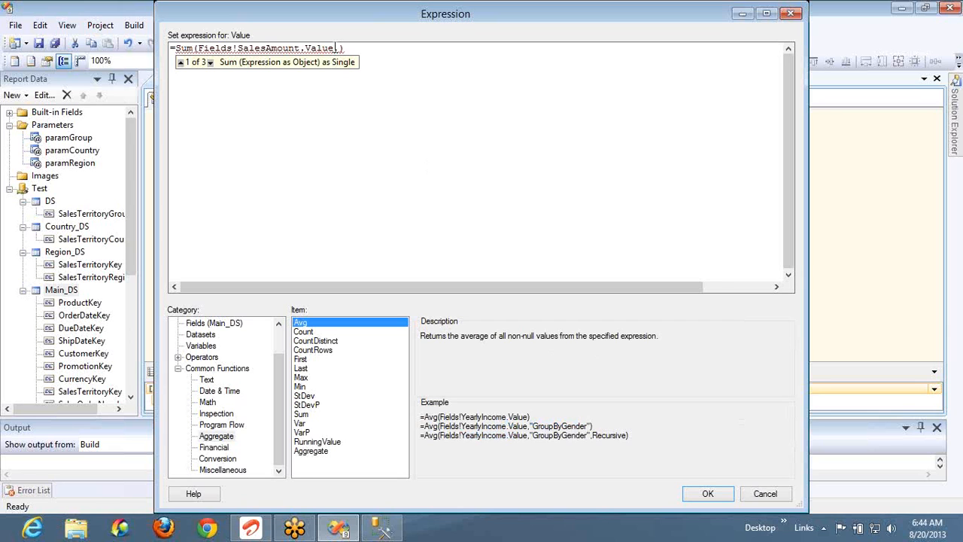
{"action": "type", "text": ","}
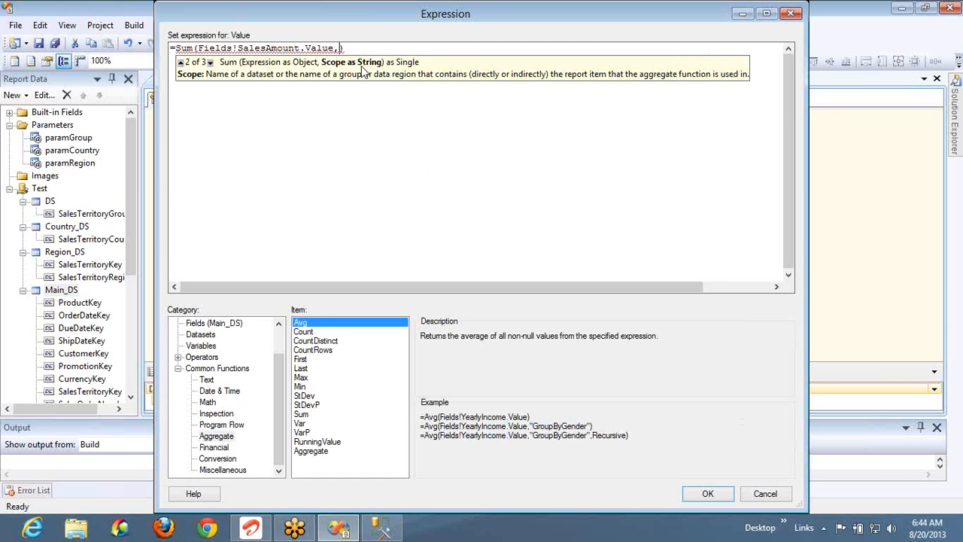
{"action": "key", "text": "Down"}
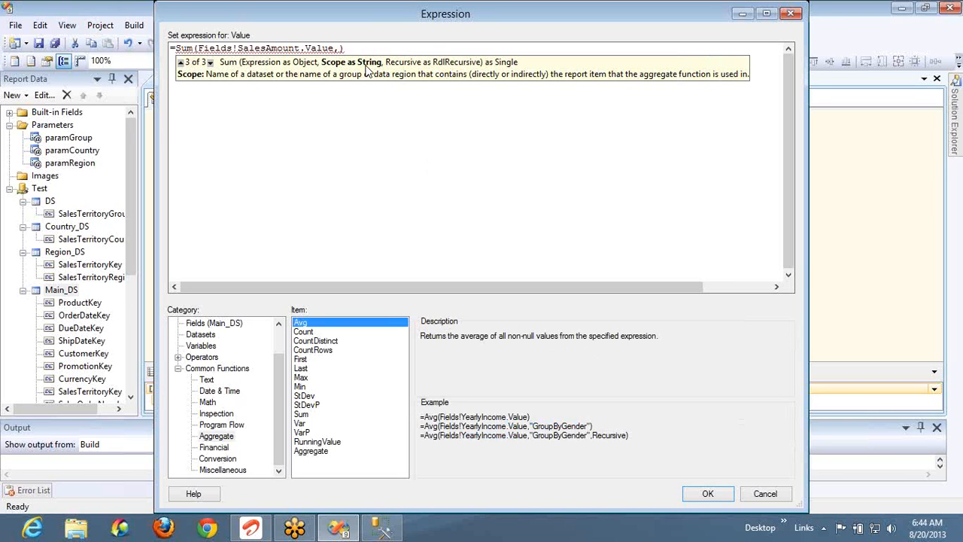
{"action": "type", "text": "\"\""}
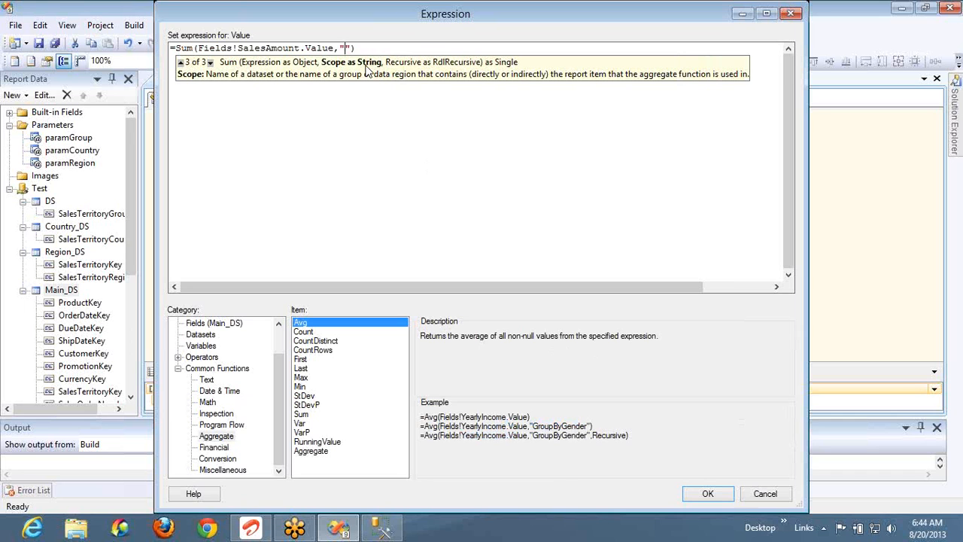
{"action": "type", "text": "MAin_DS"}
{"action": "key", "text": "Left"}
{"action": "key", "text": "Left"}
{"action": "key", "text": "Left"}
{"action": "key", "text": "Left"}
{"action": "key", "text": "BackSpace"}
{"action": "type", "text": "a"}
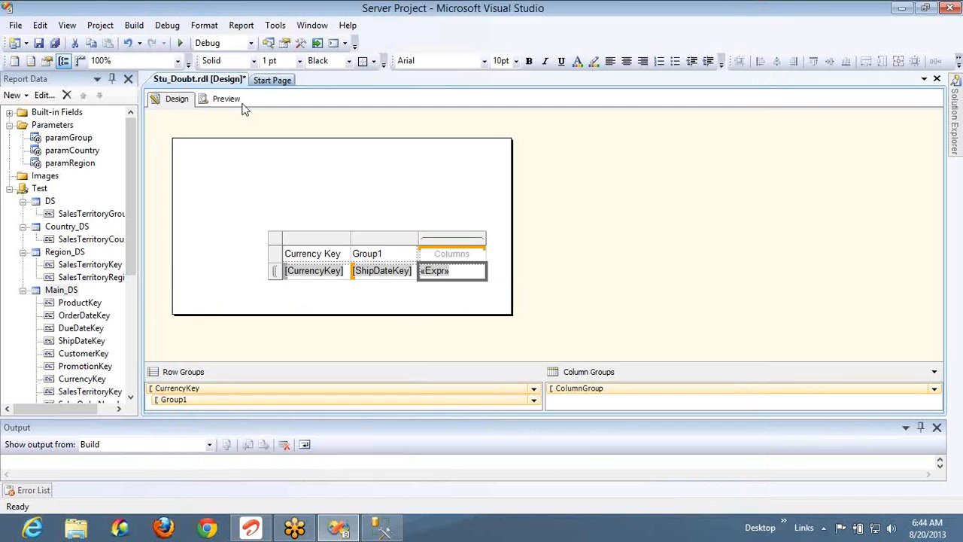
{"action": "left_click", "coordinate": [236, 101]}
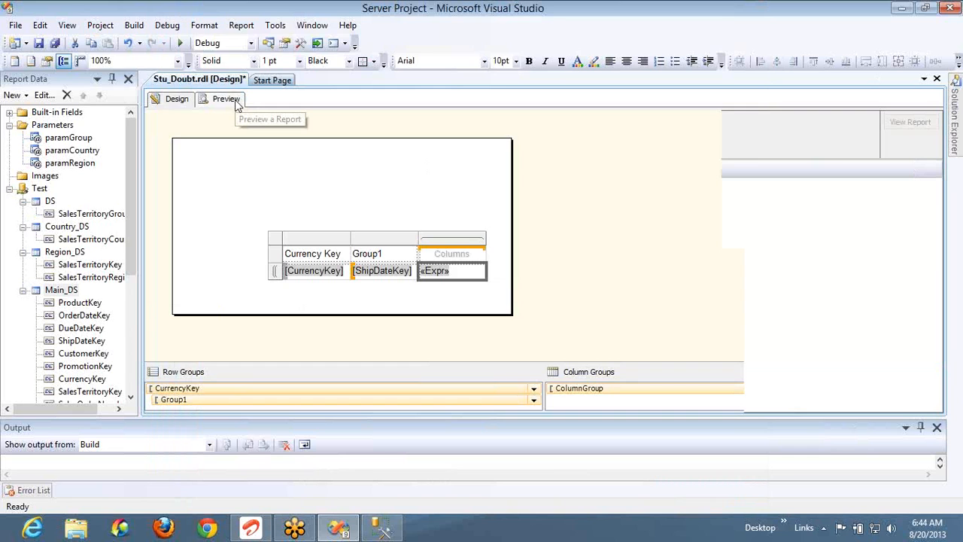
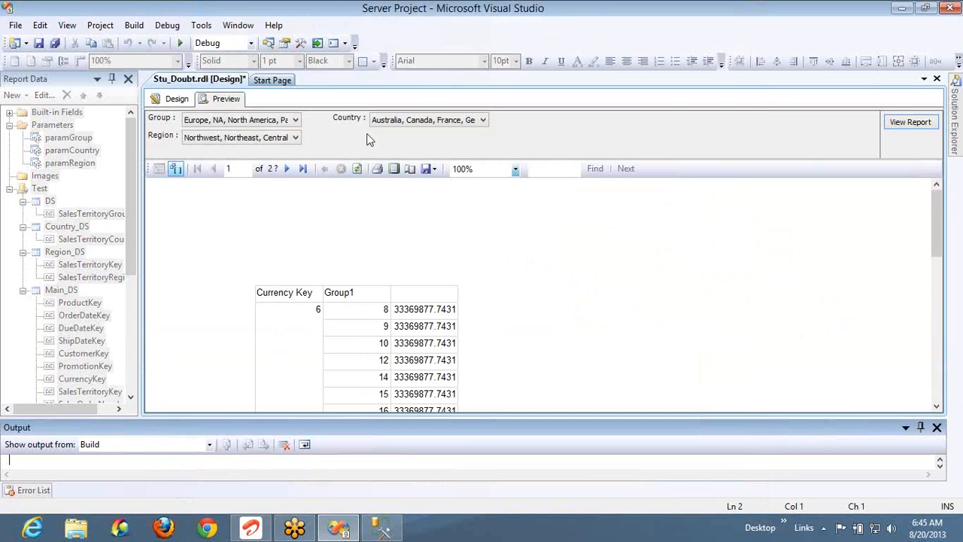
Drop the group by and order by lines and rerun the sales query for the overall total 33369877.7431
{"action": "key", "text": "alt+Tab"}
{"action": "key", "text": "shift+Home"}
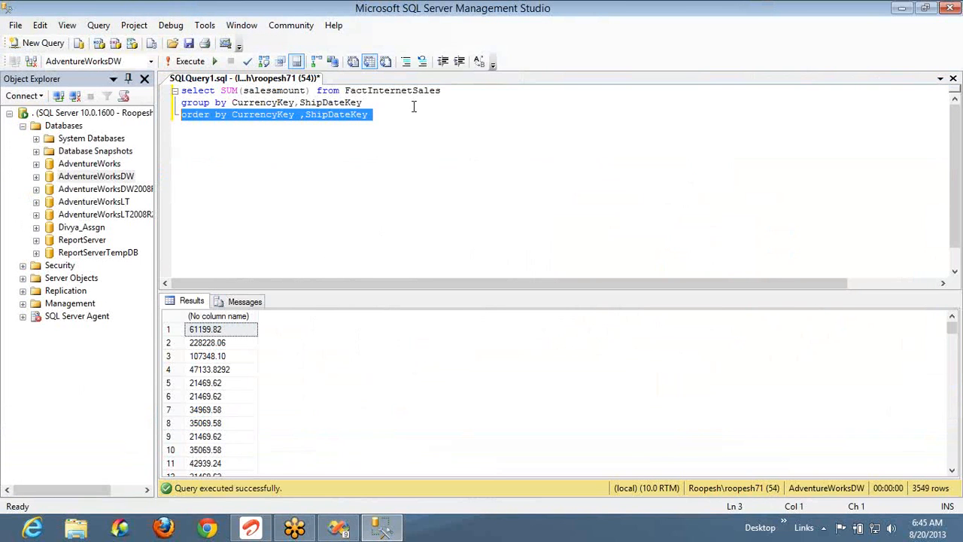
{"action": "key", "text": "shift+Up"}
{"action": "key", "text": "Delete"}
{"action": "key", "text": "F5"}
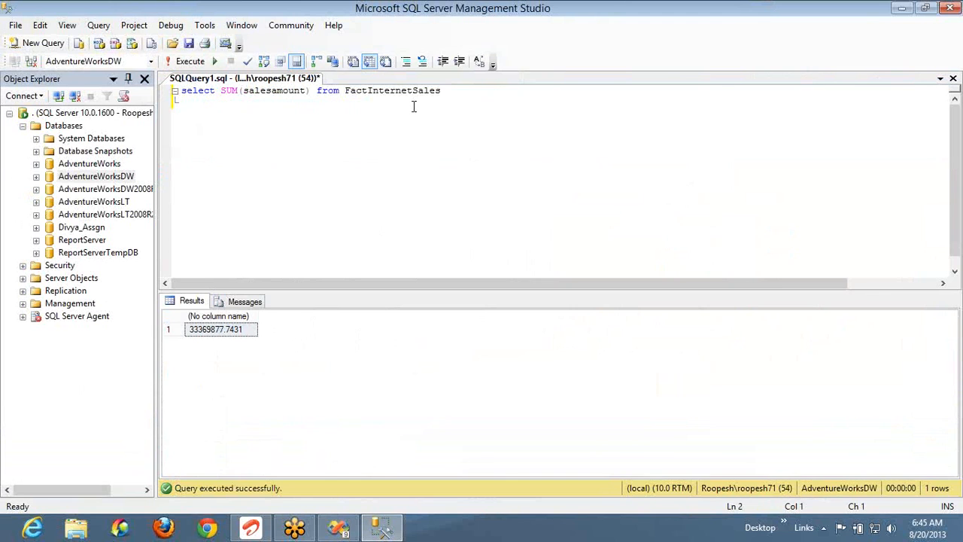
{"action": "key", "text": "alt+Tab"}
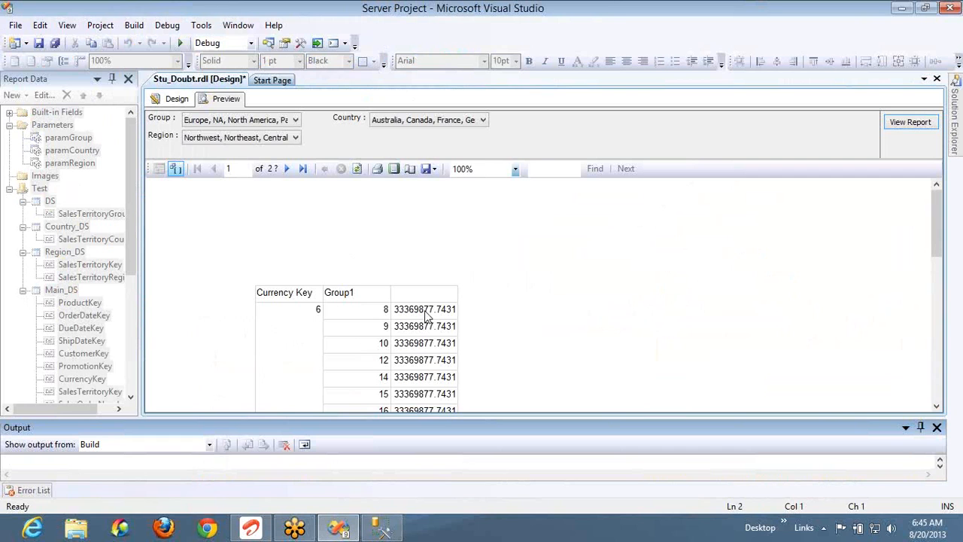
In the layout, check that the row group is named CurrencyKey, closing its properties unchanged
{"action": "left_click", "coordinate": [171, 104]}
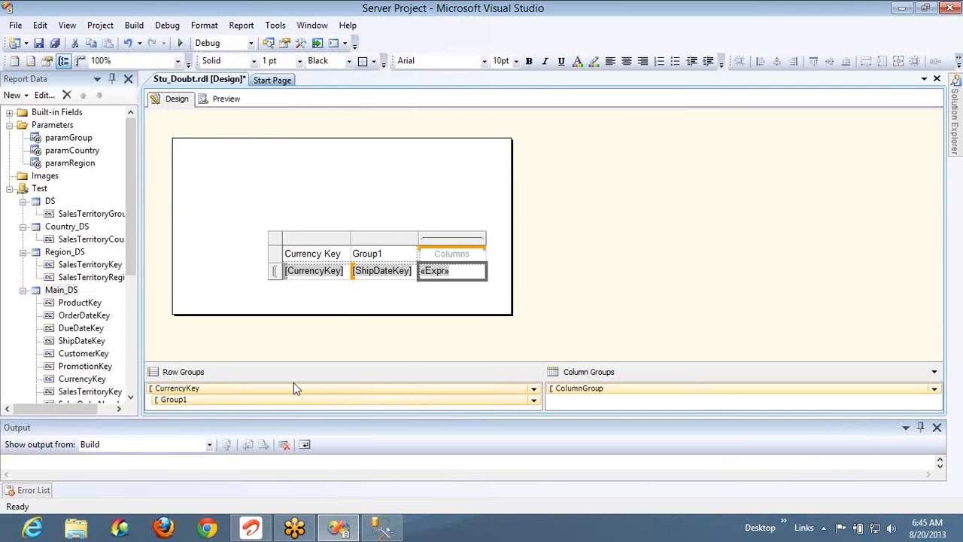
{"action": "left_click", "coordinate": [294, 388]}
{"action": "double_click", "coordinate": [293, 388]}
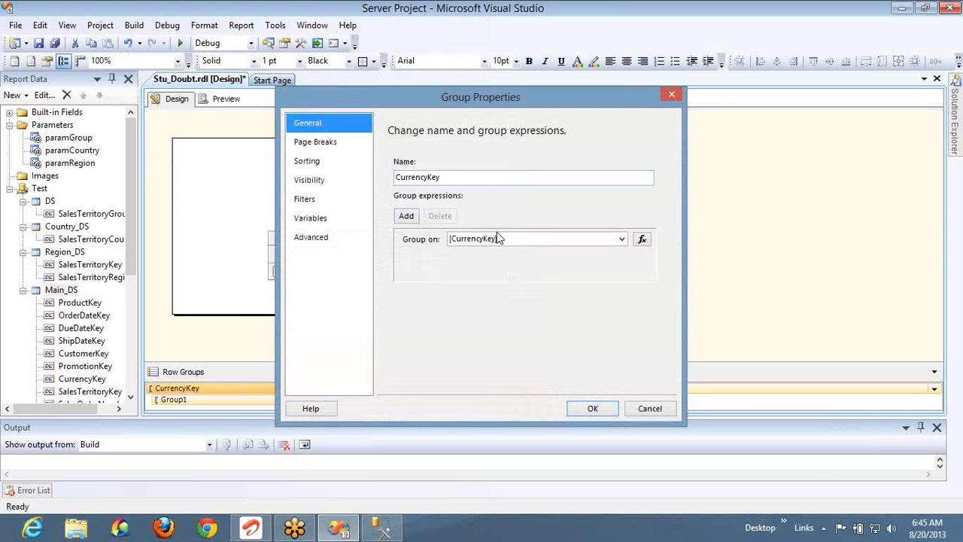
{"action": "double_click", "coordinate": [454, 177]}
{"action": "key", "text": "ctrl+c"}
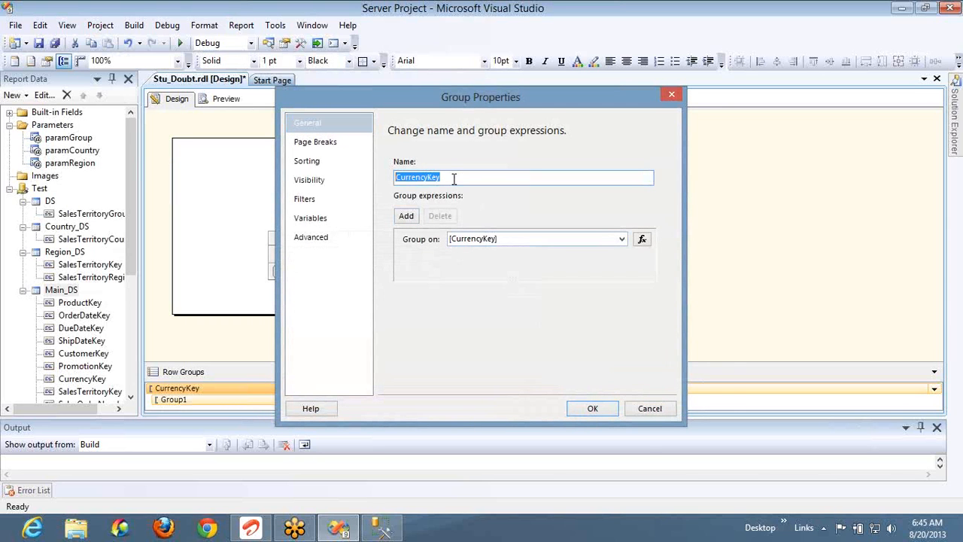
{"action": "left_click", "coordinate": [648, 407]}
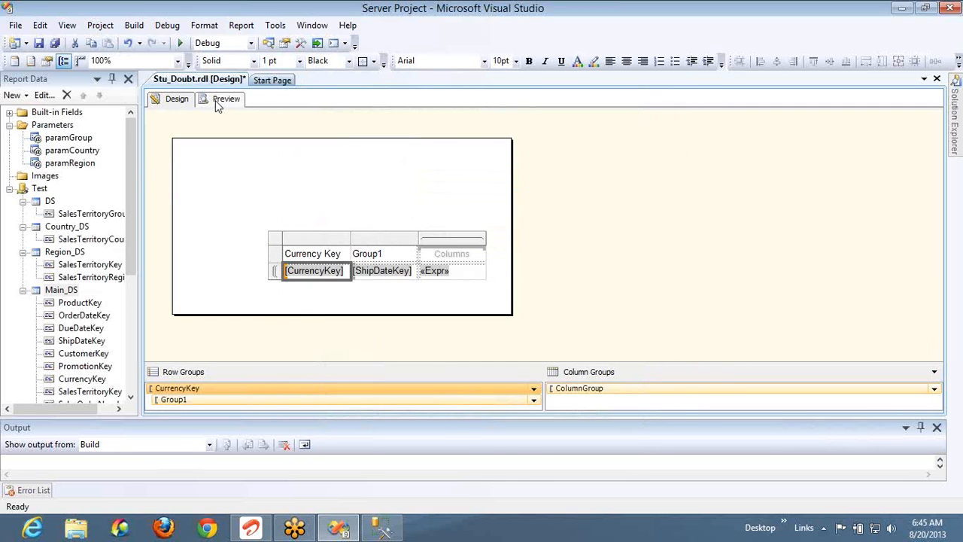
Change the total cell's Sum scope from "Main_DS" to "CurrencyKey" and preview the report
{"action": "right_click", "coordinate": [466, 272]}
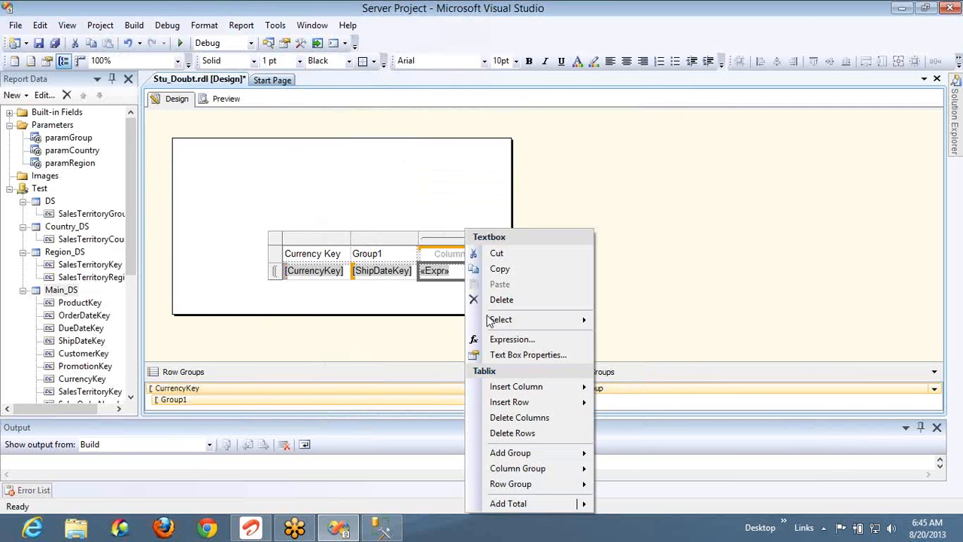
{"action": "left_click", "coordinate": [497, 340]}
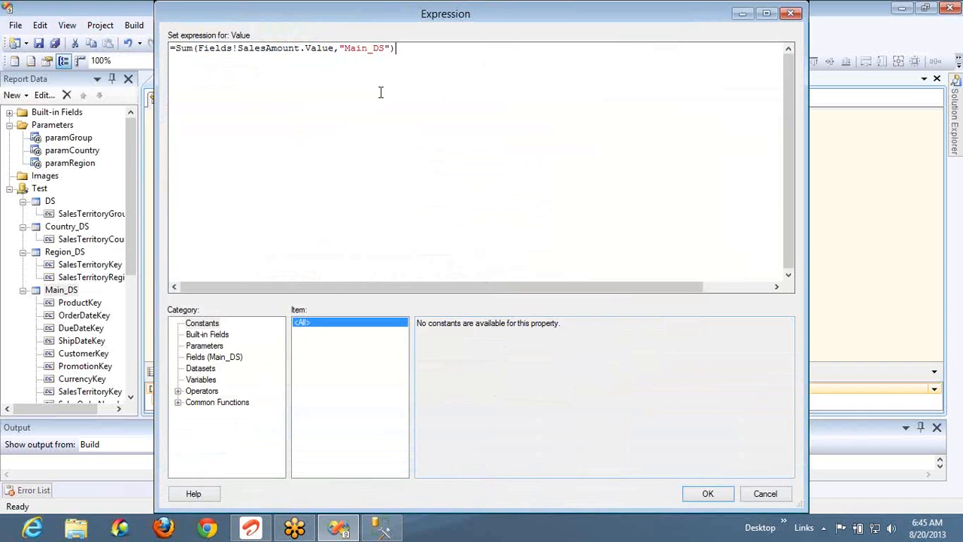
{"action": "double_click", "coordinate": [370, 48]}
{"action": "key", "text": "ctrl+v"}
{"action": "left_click", "coordinate": [708, 494]}
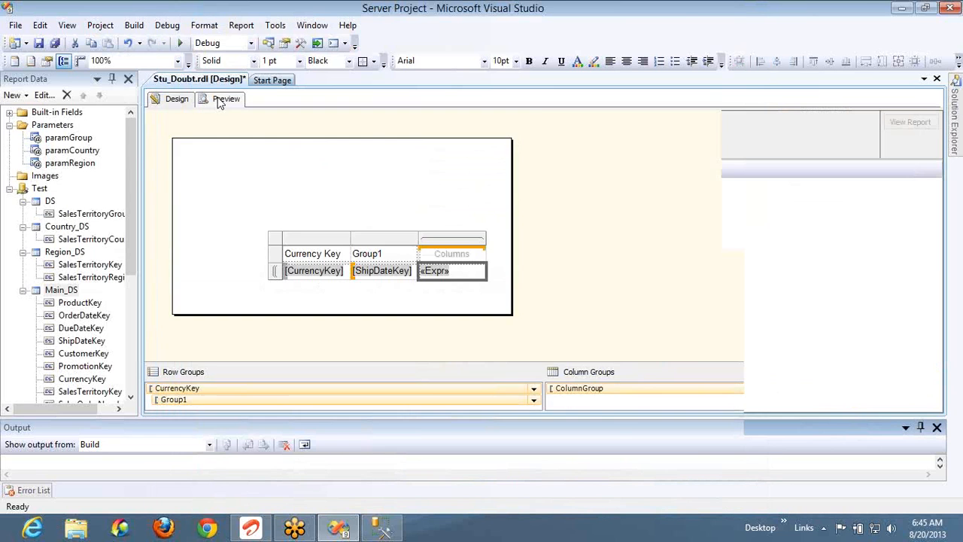
{"action": "left_click", "coordinate": [220, 99]}
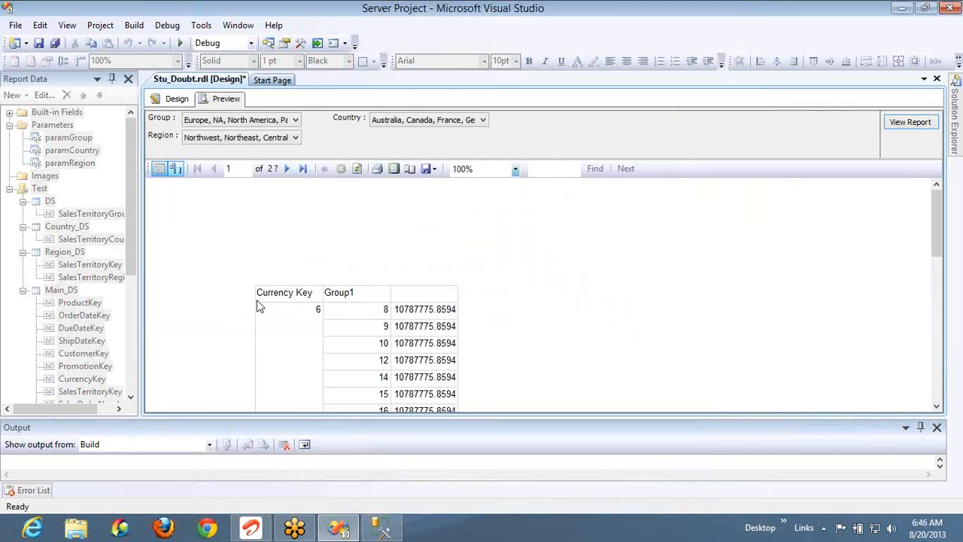
Scroll down through the current preview page of Currency Key 6 totals
{"action": "left_click", "coordinate": [330, 315]}
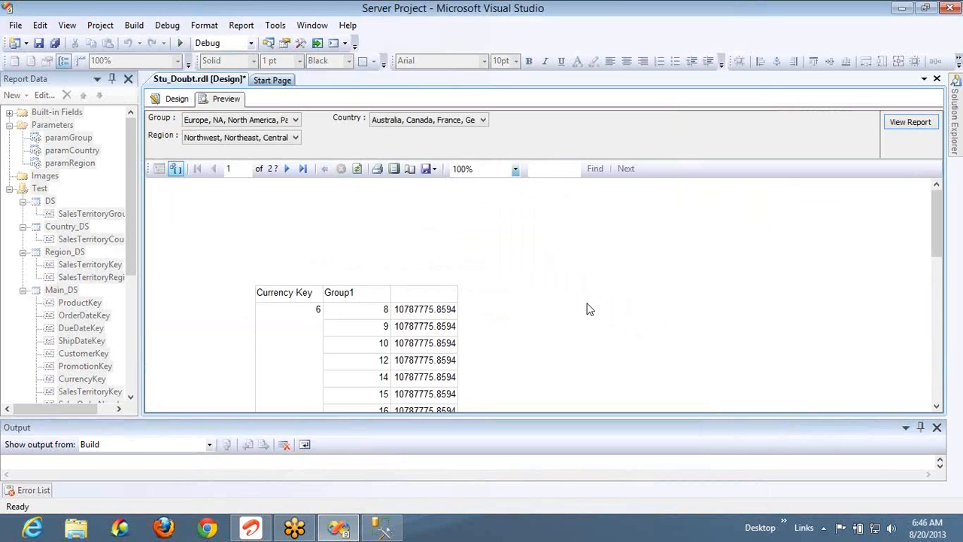
{"action": "scroll", "coordinate": [452, 355], "scroll_direction": "down", "scroll_amount": 1}
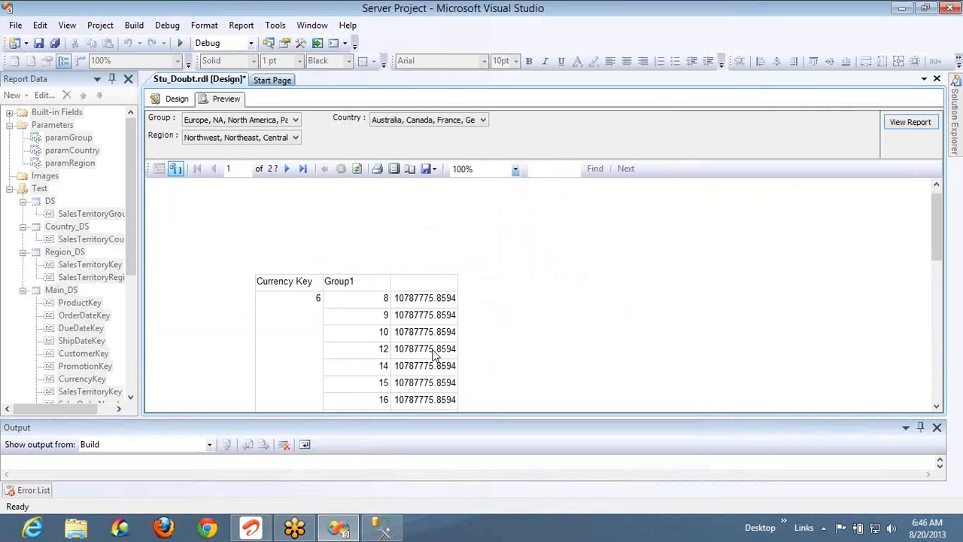
{"action": "scroll", "coordinate": [434, 354], "scroll_direction": "down", "scroll_amount": 5}
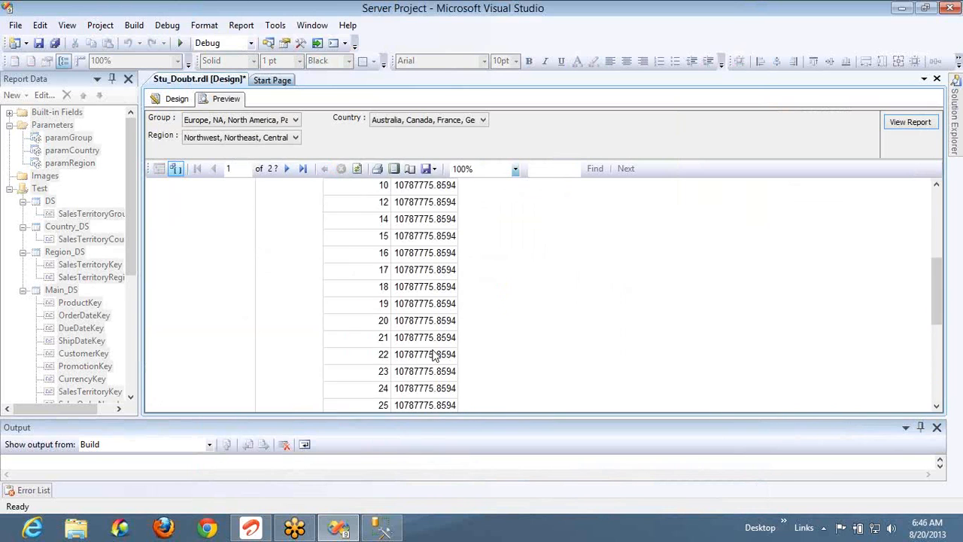
{"action": "scroll", "coordinate": [434, 354], "scroll_direction": "down", "scroll_amount": 15}
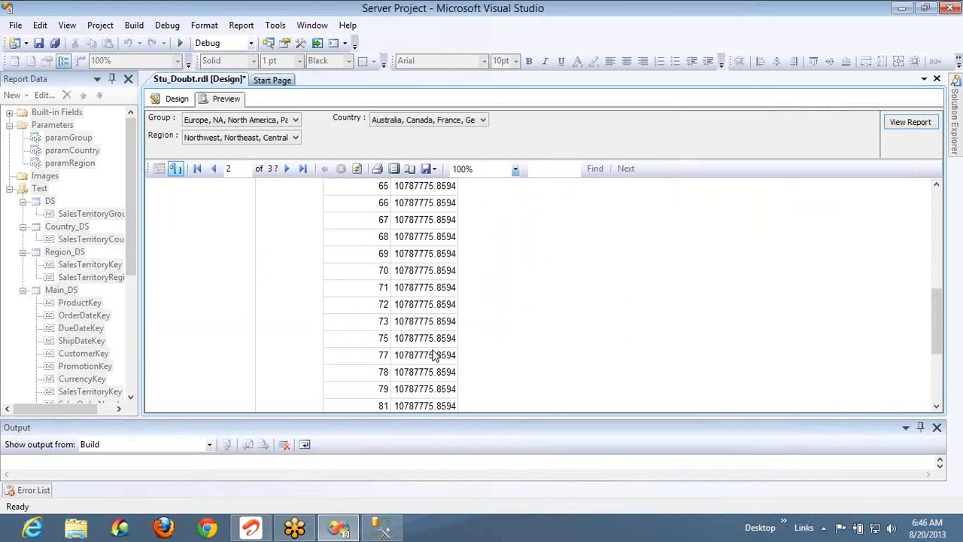
{"action": "scroll", "coordinate": [434, 354], "scroll_direction": "down", "scroll_amount": 20}
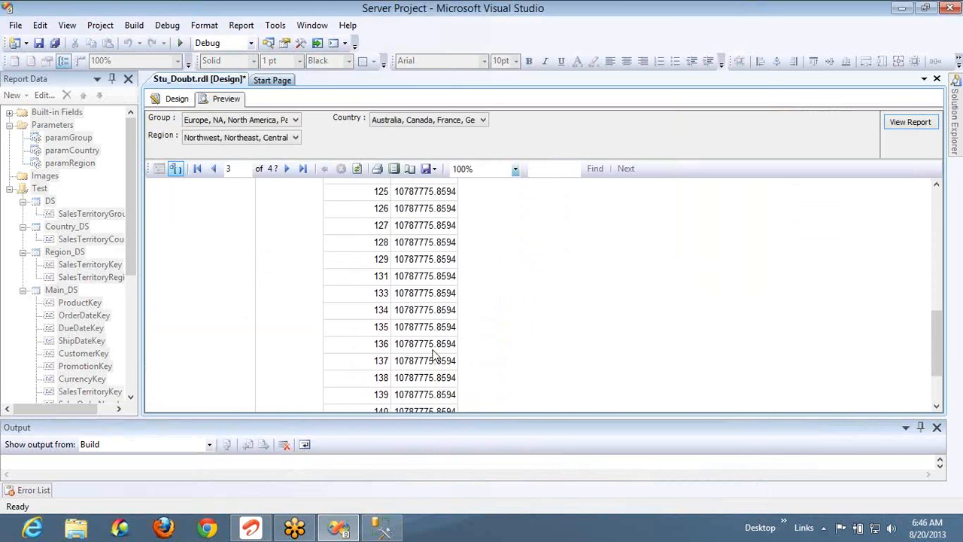
{"action": "scroll", "coordinate": [434, 353], "scroll_direction": "down", "scroll_amount": 10}
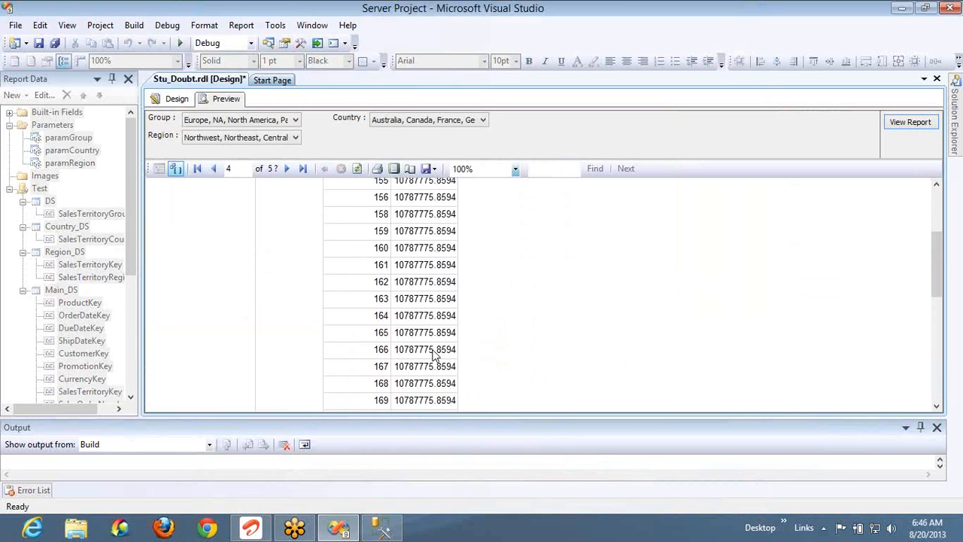
Page forward to page 27, where Currency Key 100 rows show 15932437.0034
{"action": "left_click", "coordinate": [286, 169]}
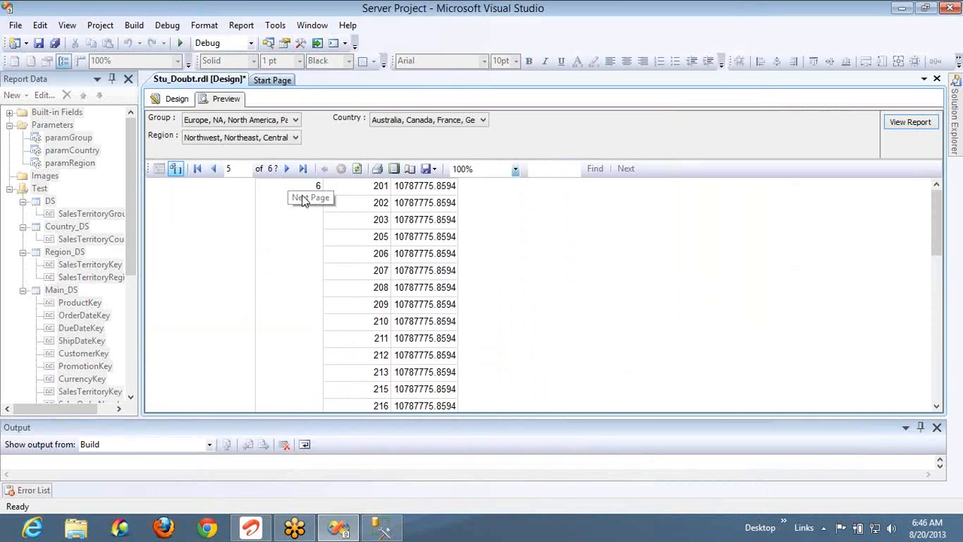
{"action": "left_click", "coordinate": [289, 169]}
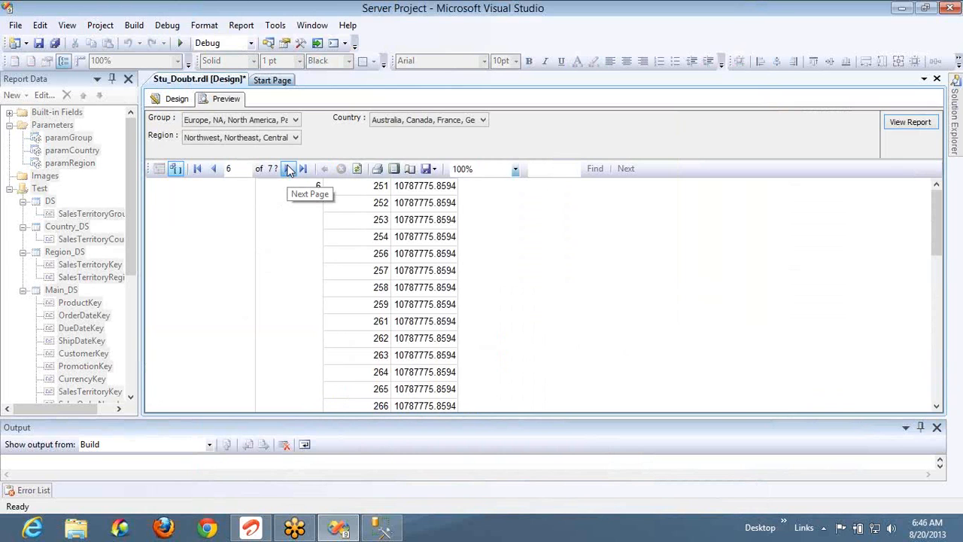
{"action": "left_click", "coordinate": [289, 169]}
{"action": "left_click", "coordinate": [289, 169]}
{"action": "left_click", "coordinate": [289, 169]}
{"action": "left_click", "coordinate": [289, 169]}
{"action": "left_click", "coordinate": [289, 169]}
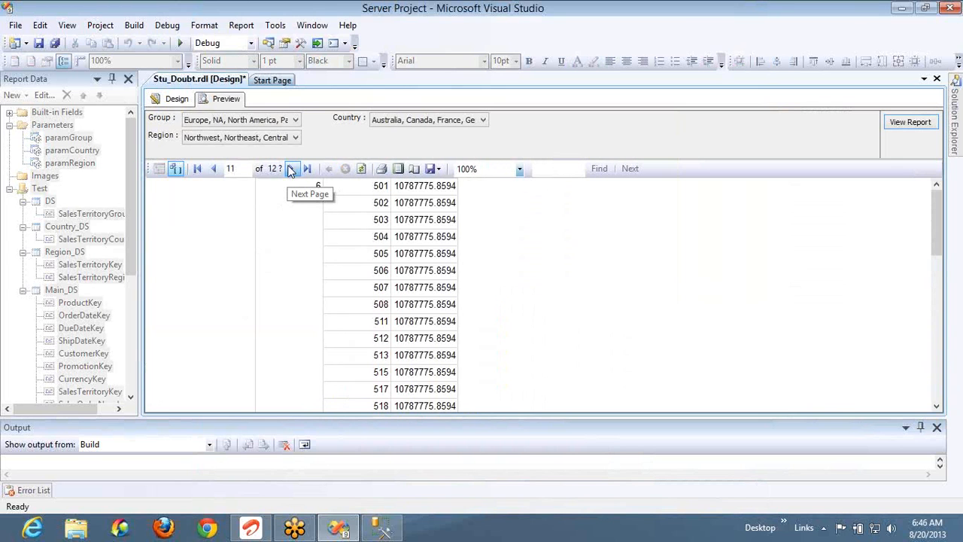
{"action": "left_click", "coordinate": [290, 169]}
{"action": "left_click", "coordinate": [291, 169]}
{"action": "left_click", "coordinate": [292, 170]}
{"action": "left_click", "coordinate": [291, 170]}
{"action": "left_click", "coordinate": [291, 170]}
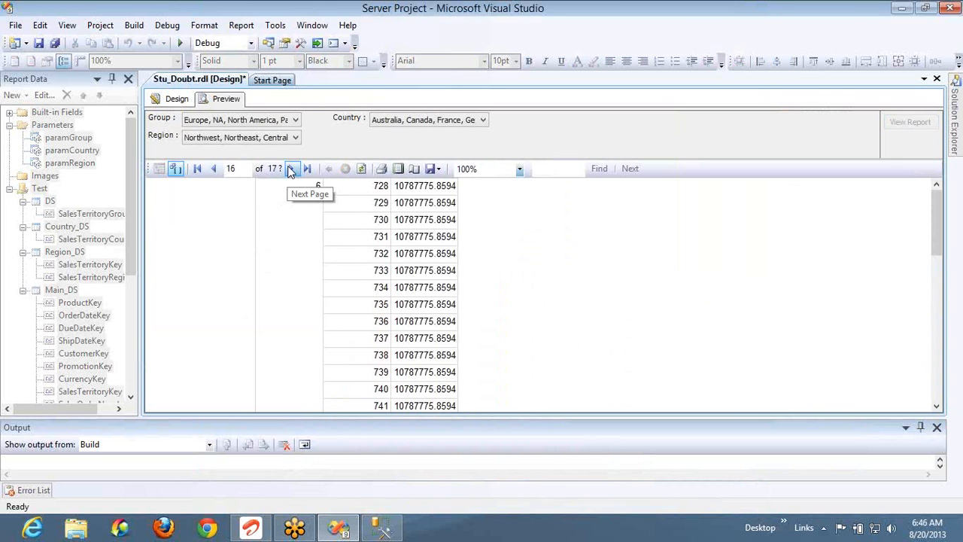
{"action": "left_click", "coordinate": [291, 170]}
{"action": "left_click", "coordinate": [291, 170]}
{"action": "left_click", "coordinate": [292, 170]}
{"action": "left_click", "coordinate": [291, 170]}
{"action": "left_click", "coordinate": [291, 170]}
{"action": "left_click", "coordinate": [291, 170]}
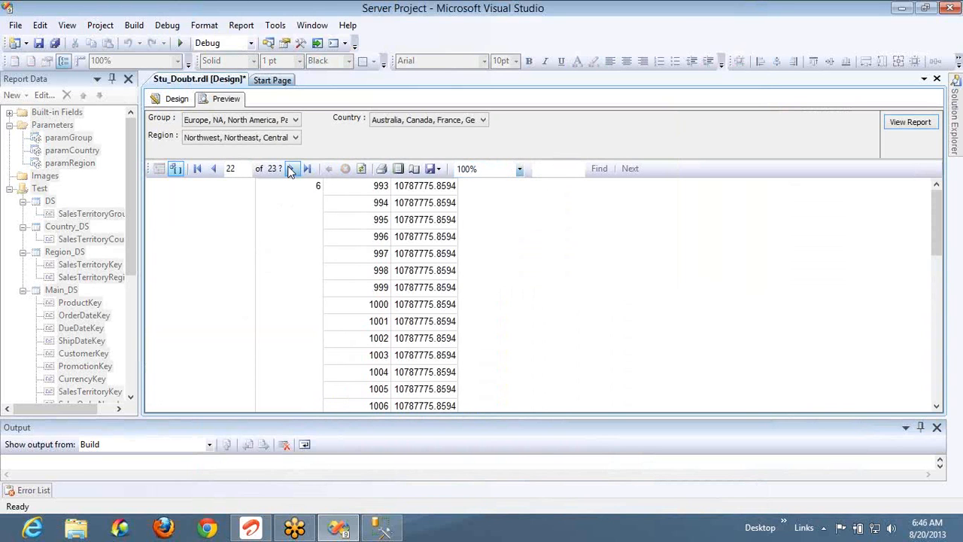
{"action": "left_click", "coordinate": [291, 170]}
{"action": "left_click", "coordinate": [292, 170]}
{"action": "left_click", "coordinate": [291, 170]}
{"action": "left_click", "coordinate": [291, 170]}
{"action": "left_click", "coordinate": [292, 170]}
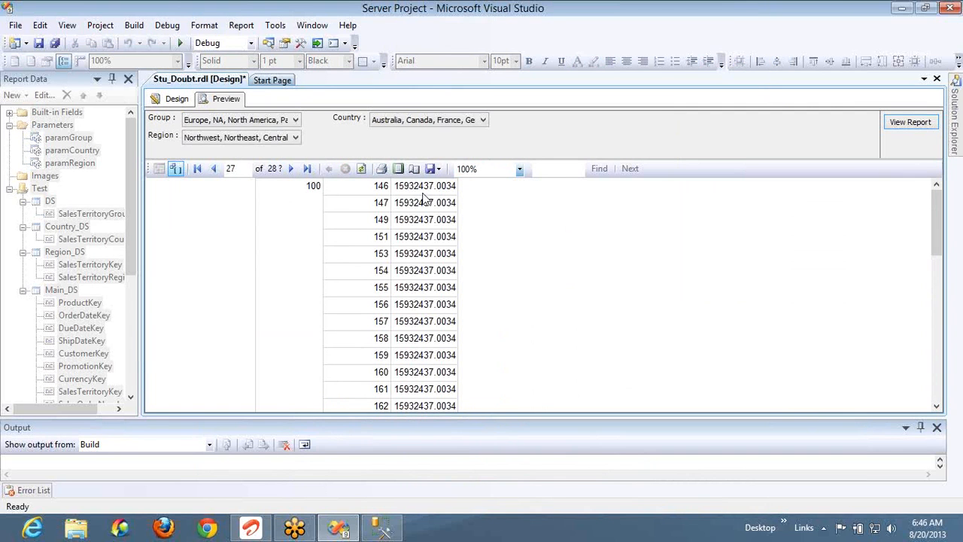
Restore the grouping lines and remove ShipDateKey from group by and order by, rerunning for six currency totals
{"action": "key", "text": "alt+Tab"}
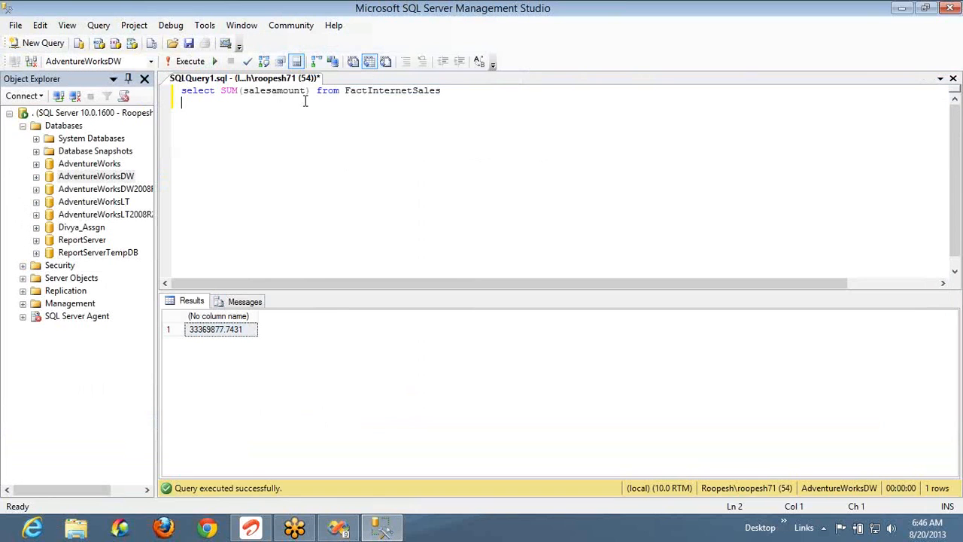
{"action": "key", "text": "ctrl+z"}
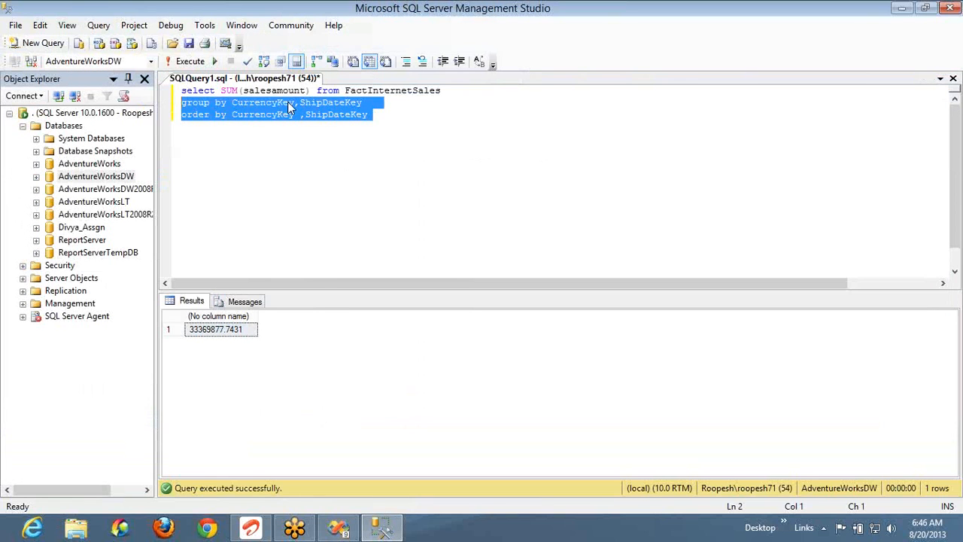
{"action": "left_click", "coordinate": [295, 103]}
{"action": "key", "text": "shift+End"}
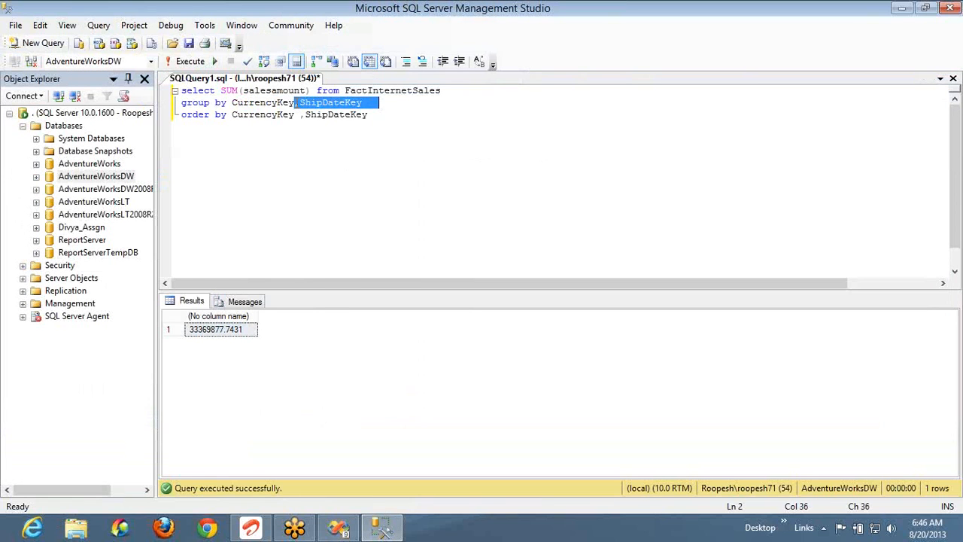
{"action": "key", "text": "Delete"}
{"action": "key", "text": "Down"}
{"action": "key", "text": "shift+End"}
{"action": "key", "text": "Delete"}
{"action": "key", "text": "F5"}
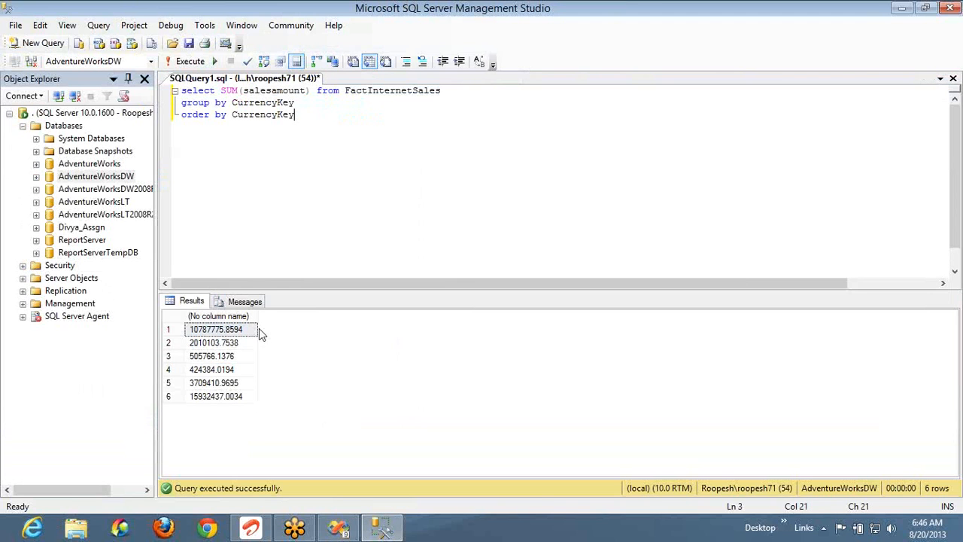
{"action": "key", "text": "alt+Tab"}
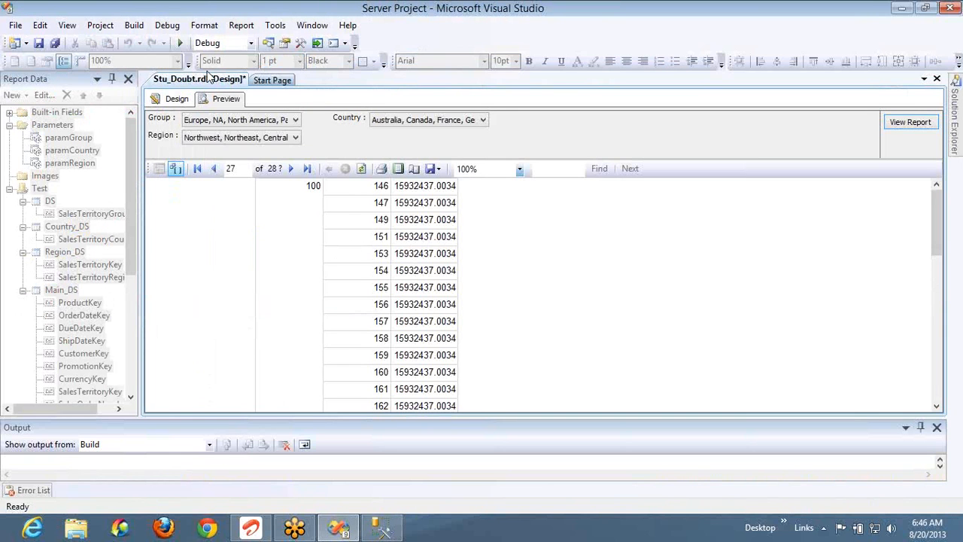
Open the «Expr» cell's expression =Sum(Fields!SalesAmount.Value,"CurrencyKey") from the design layout
{"action": "left_click", "coordinate": [173, 101]}
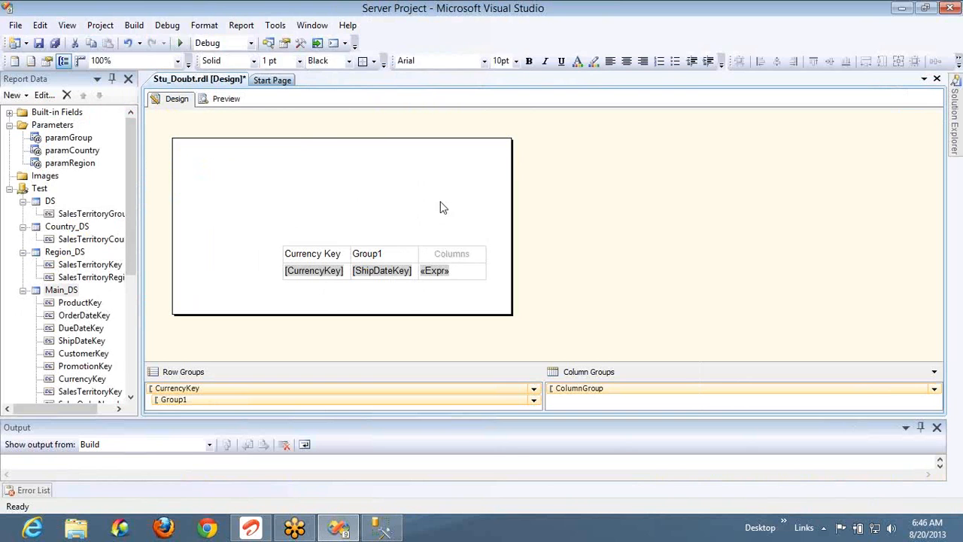
{"action": "right_click", "coordinate": [467, 277]}
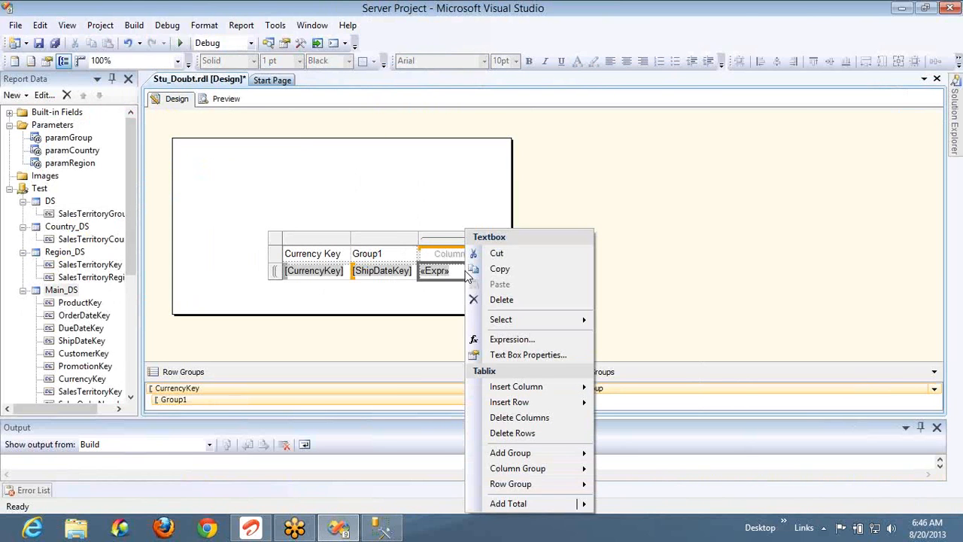
{"action": "left_click", "coordinate": [508, 339]}
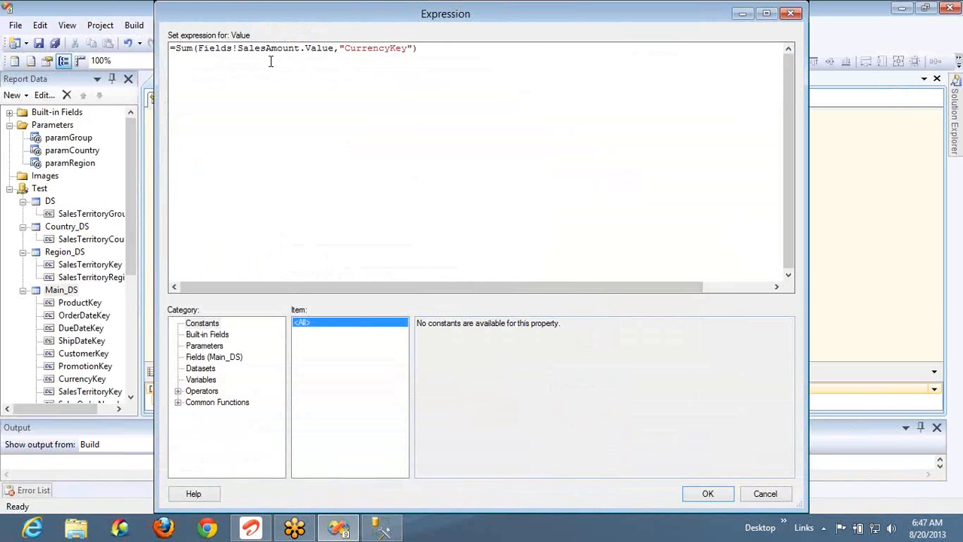
Read the Aggregate descriptions for Count, CountDistinct, CountRows, First and Last
{"action": "left_click", "coordinate": [178, 402]}
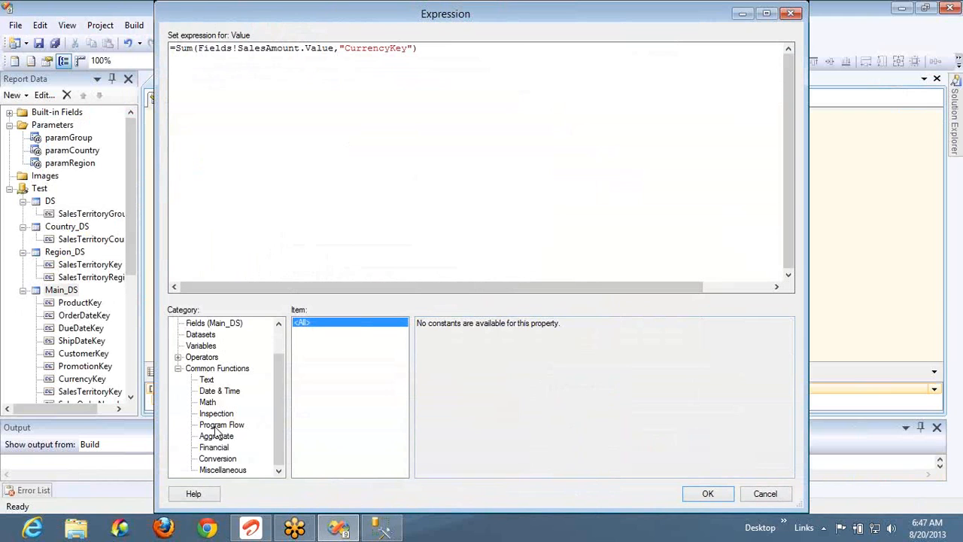
{"action": "left_click", "coordinate": [214, 437]}
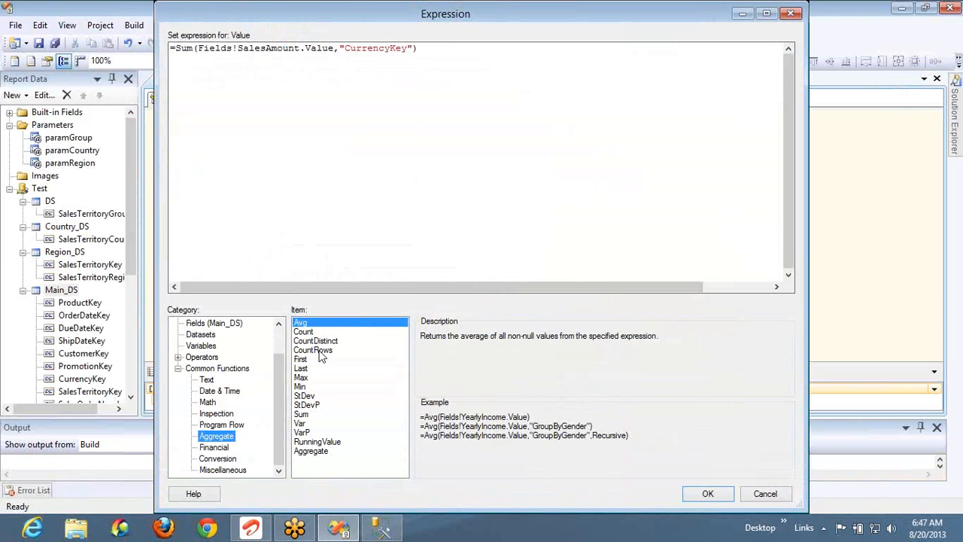
{"action": "left_click", "coordinate": [304, 332]}
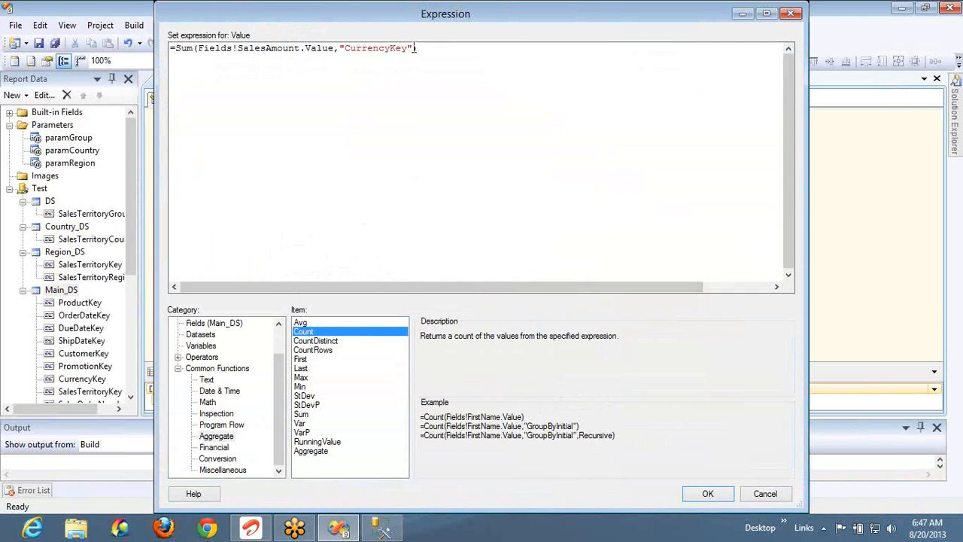
{"action": "left_click", "coordinate": [314, 341]}
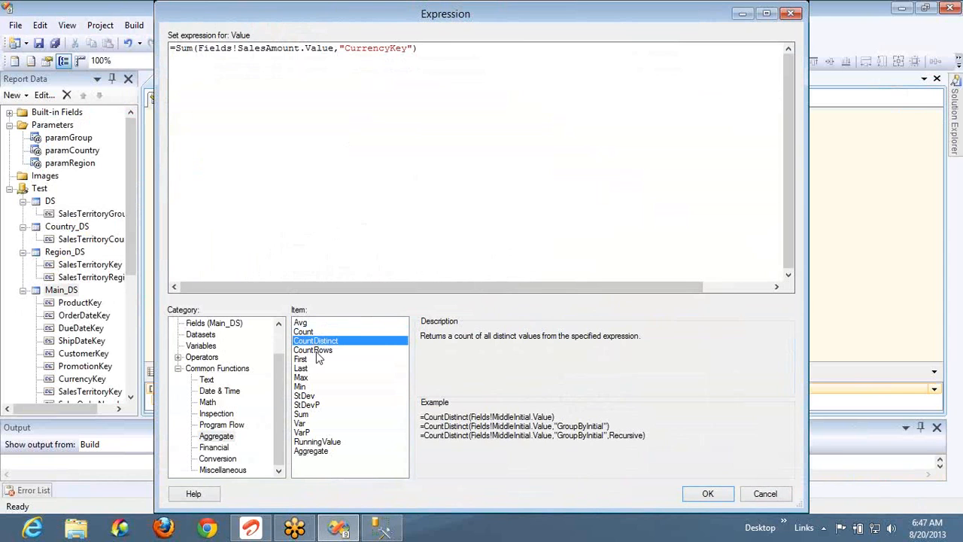
{"action": "left_click", "coordinate": [315, 351]}
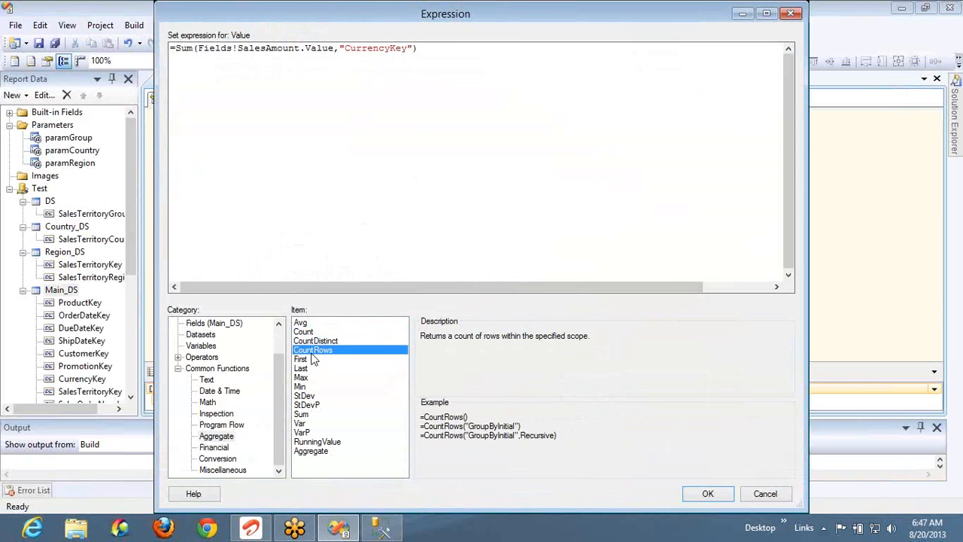
{"action": "left_click", "coordinate": [307, 362]}
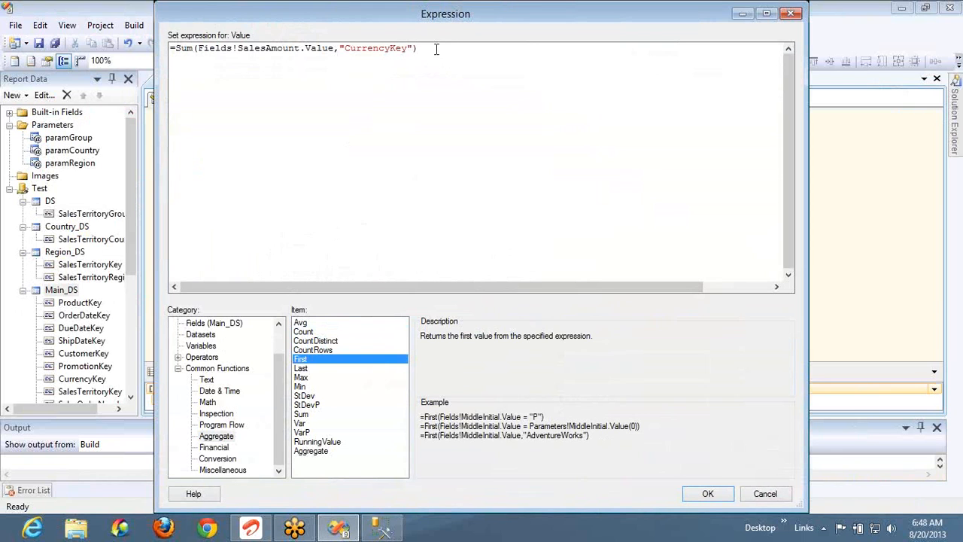
{"action": "left_click", "coordinate": [313, 371]}
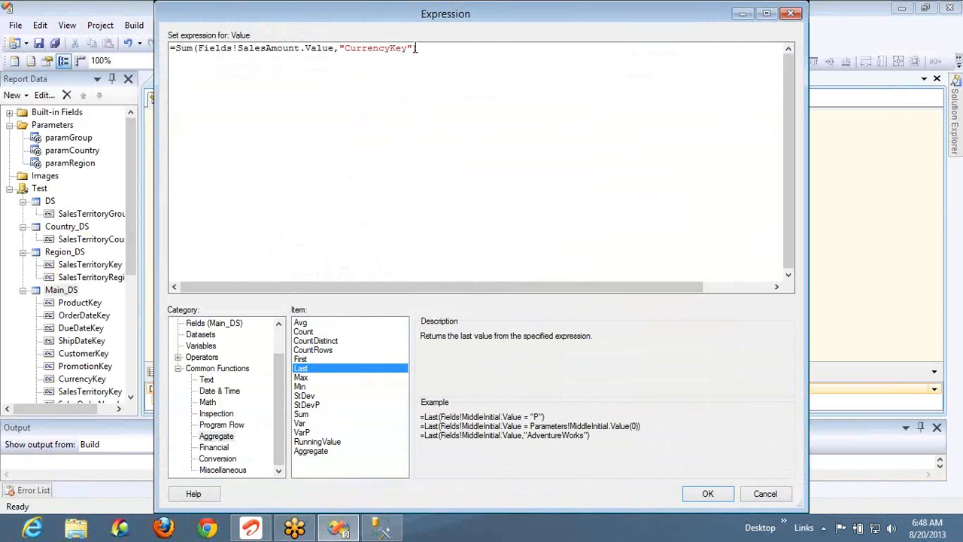
Replace the "CurrencyKey" scope with "Main_DS" in the Sum expression
{"action": "key", "text": "ctrl+shift+Left"}
{"action": "key", "text": "ctrl+shift+Left"}
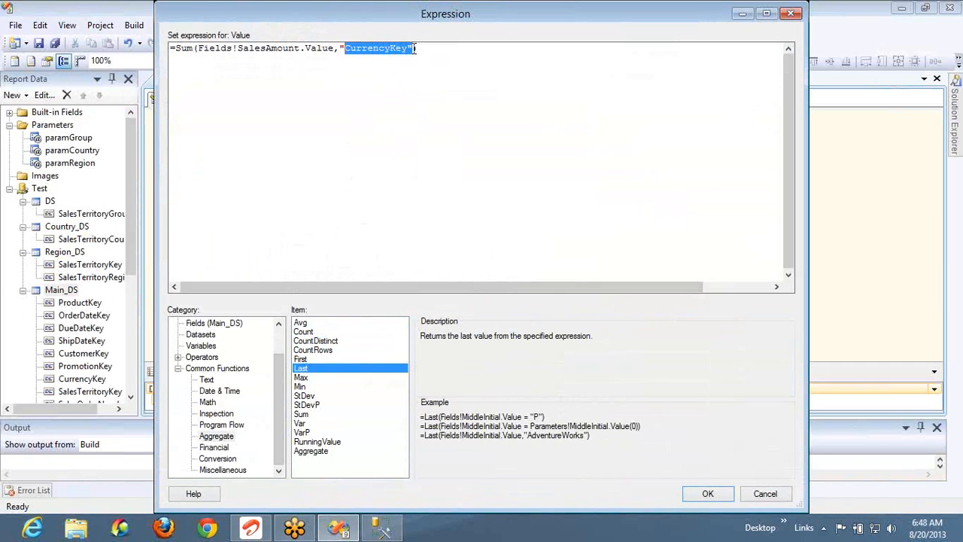
{"action": "key", "text": "BackSpace"}
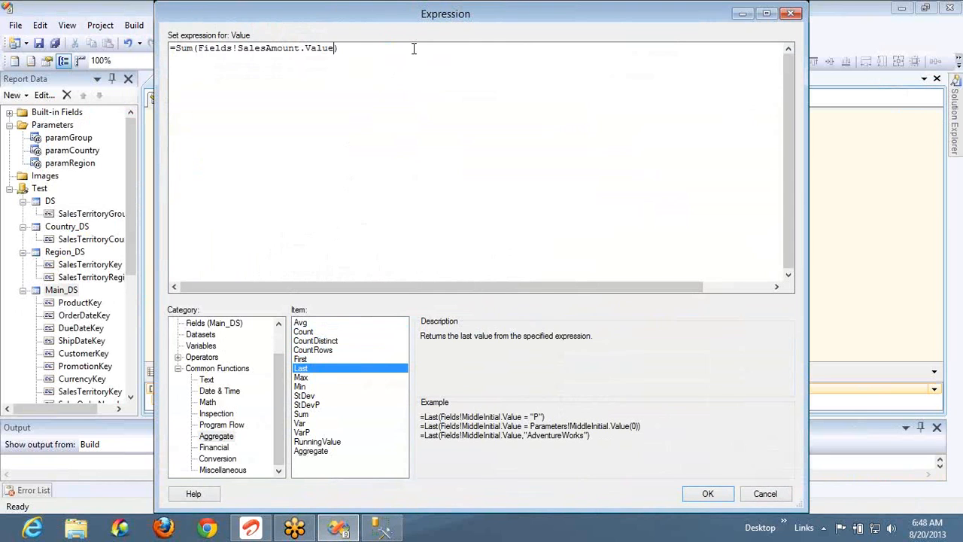
{"action": "type", "text": ","}
{"action": "type", "text": "\"Ma\""}
{"action": "key", "text": "Left"}
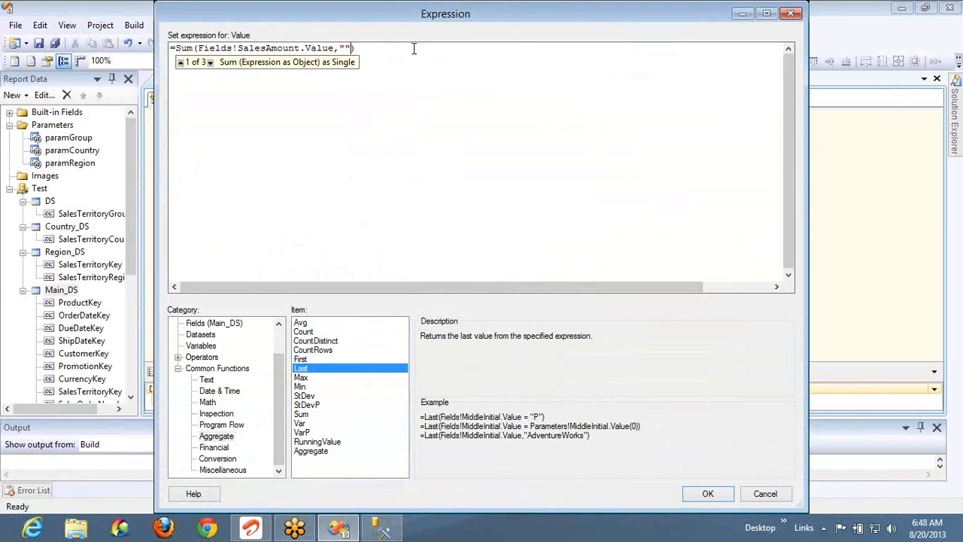
{"action": "type", "text": "Main_DS"}
Review the Min, StDev and StDevP descriptions, including the scoped StDev example
{"action": "left_click", "coordinate": [309, 386]}
{"action": "left_click", "coordinate": [314, 397]}
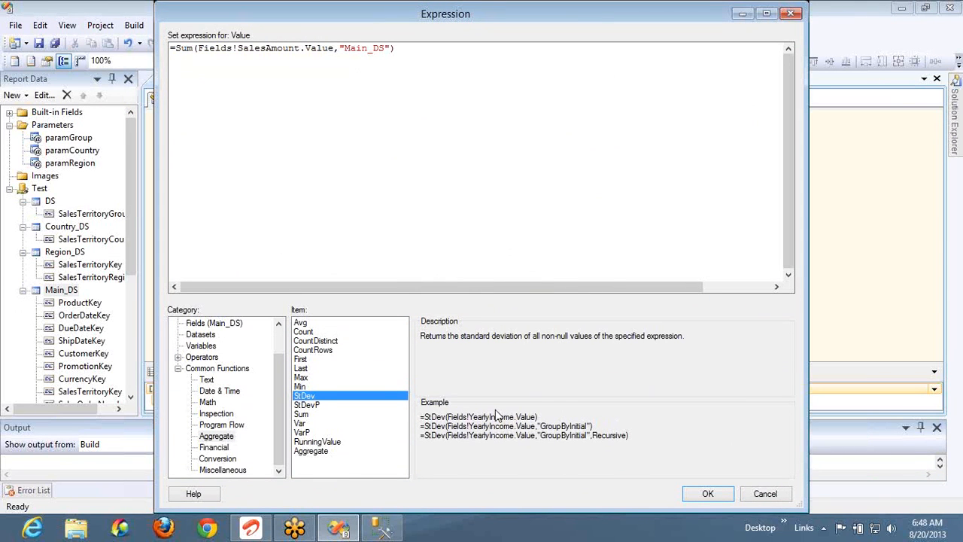
{"action": "double_click", "coordinate": [554, 426]}
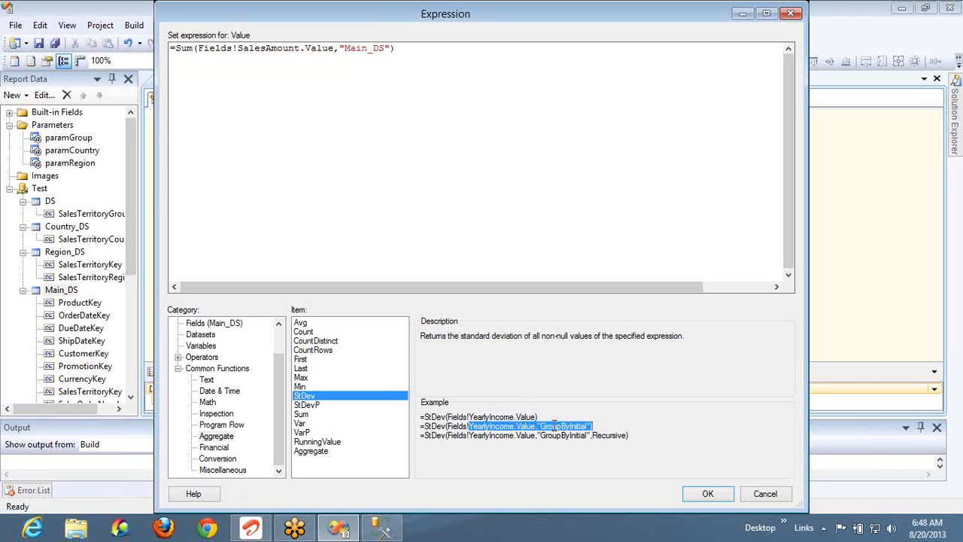
{"action": "left_click", "coordinate": [322, 406]}
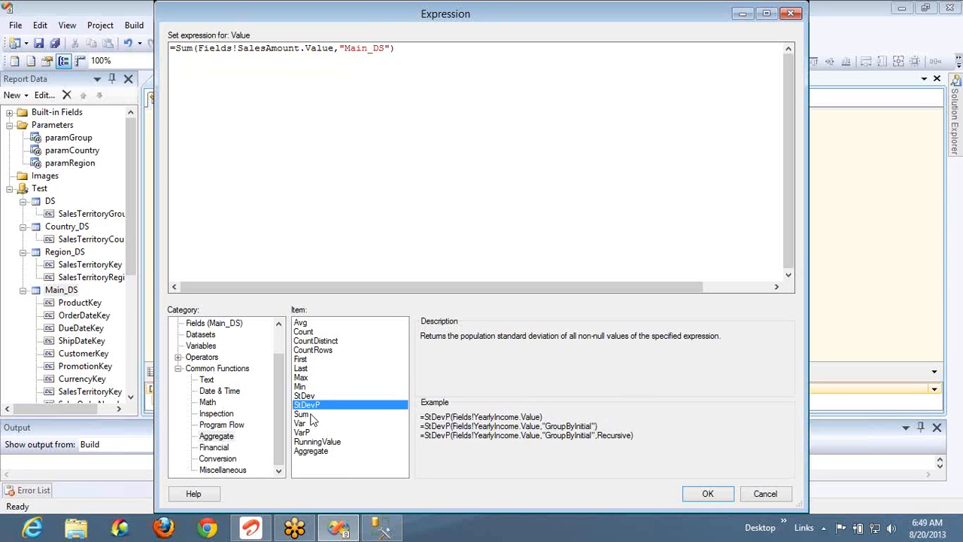
{"action": "left_click", "coordinate": [313, 421]}
{"action": "left_click", "coordinate": [316, 426]}
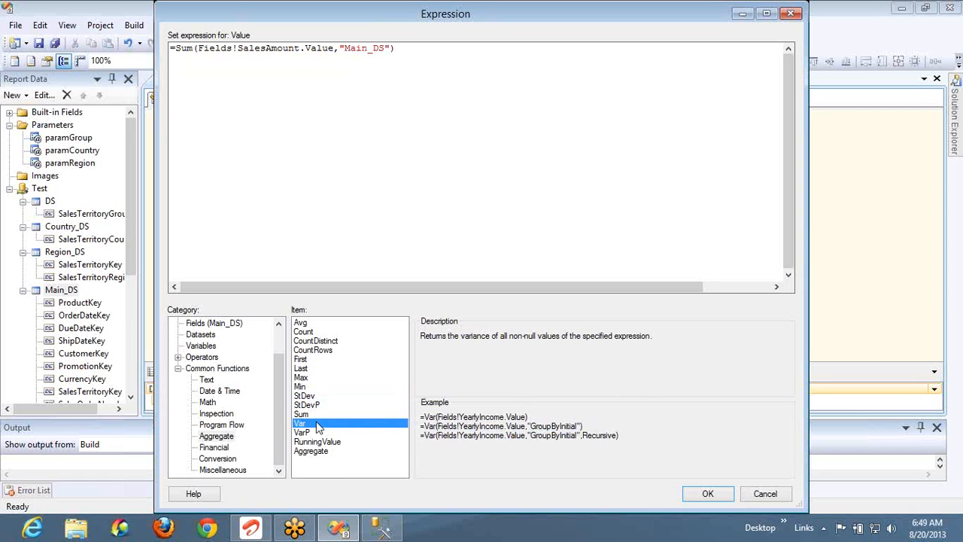
{"action": "left_click", "coordinate": [319, 434]}
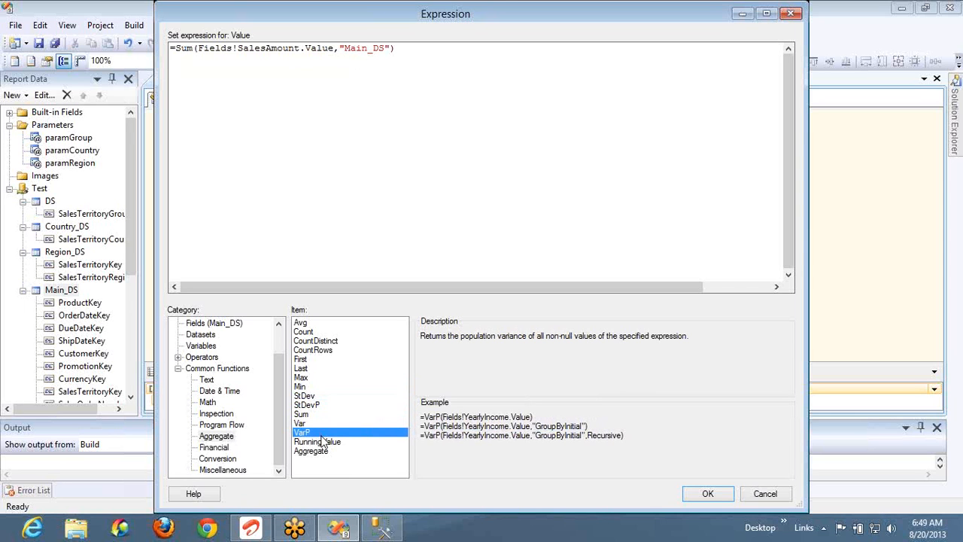
{"action": "left_click", "coordinate": [331, 444]}
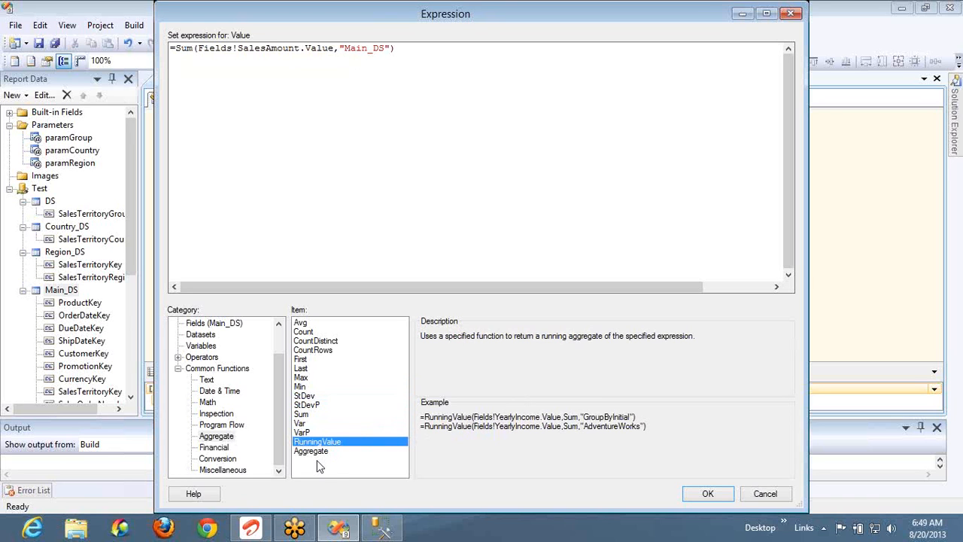
{"action": "left_click", "coordinate": [318, 453]}
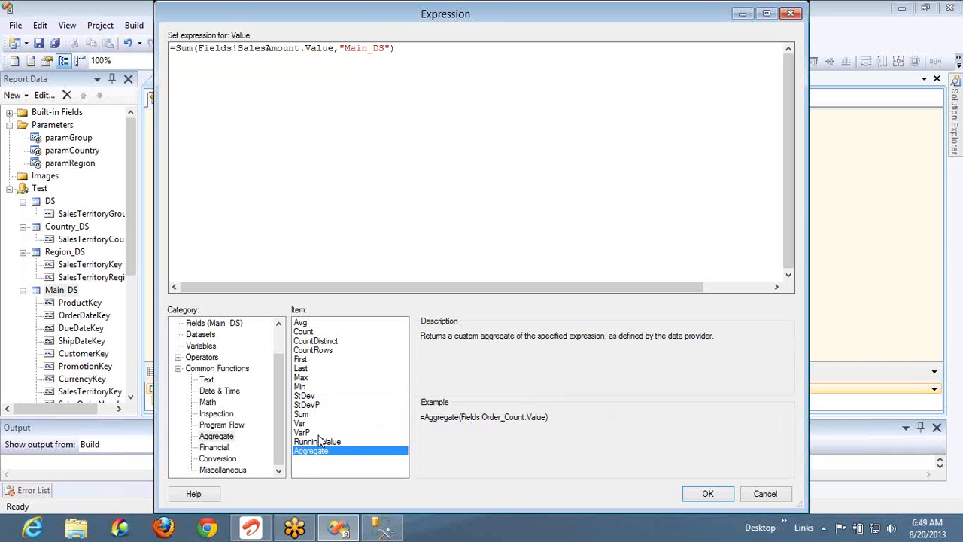
{"action": "left_click", "coordinate": [320, 443]}
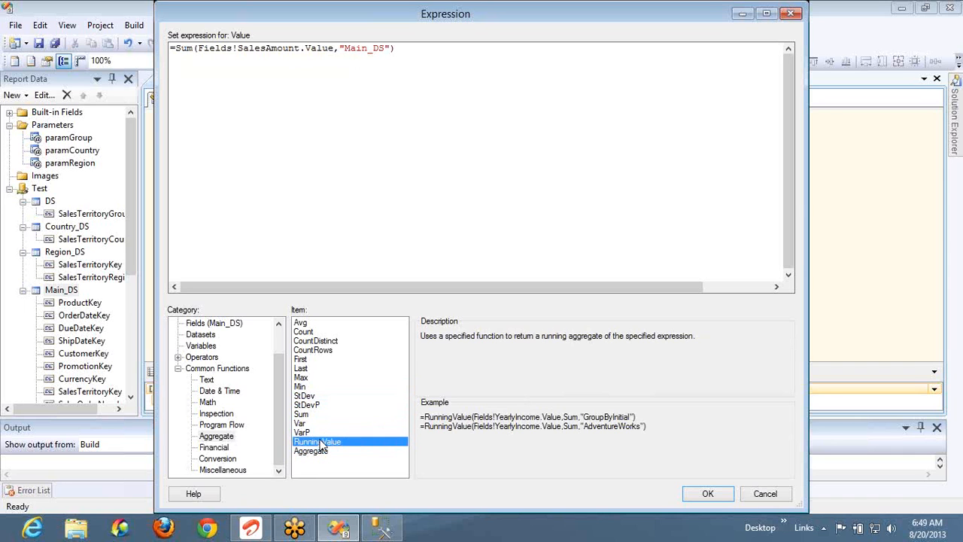
{"action": "left_click", "coordinate": [316, 324]}
{"action": "left_click", "coordinate": [316, 341]}
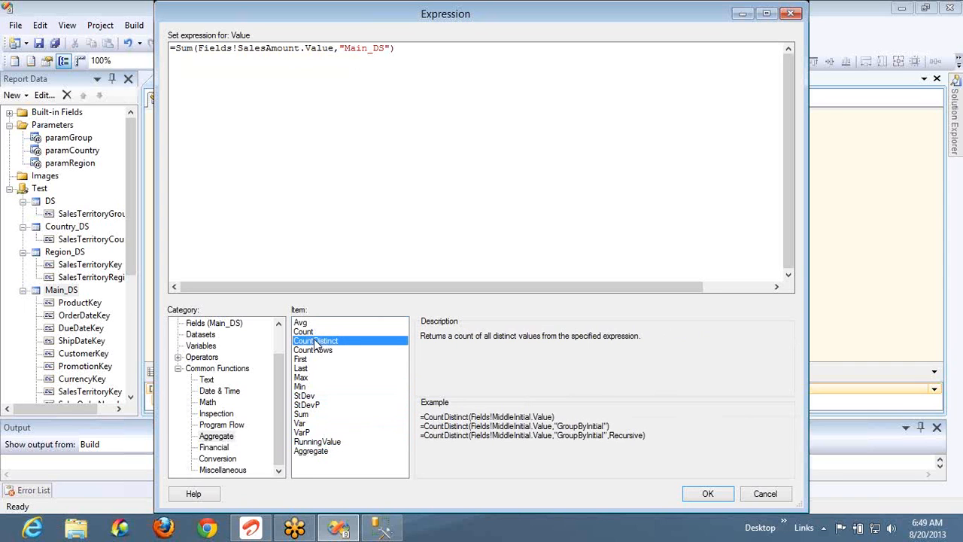
{"action": "left_click", "coordinate": [315, 350]}
{"action": "left_click", "coordinate": [315, 359]}
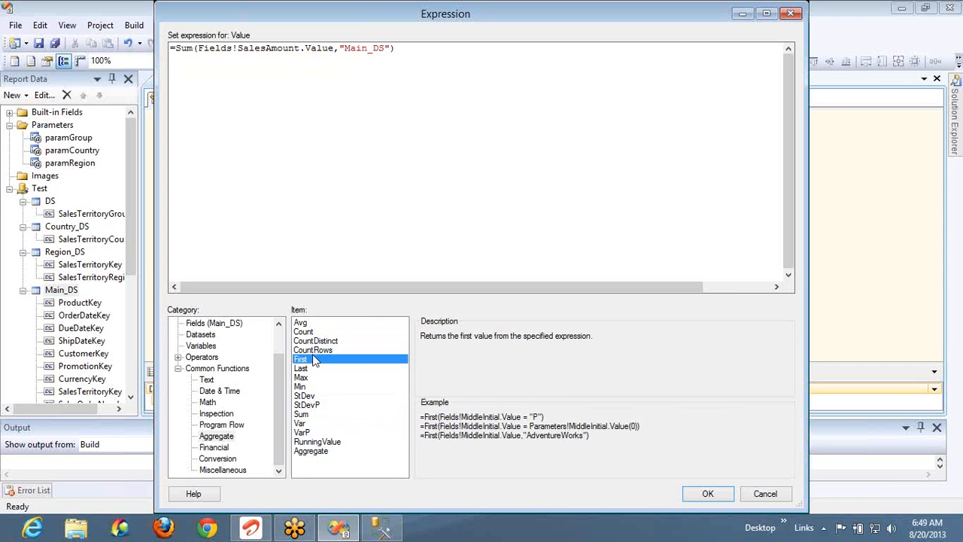
{"action": "left_click", "coordinate": [314, 368]}
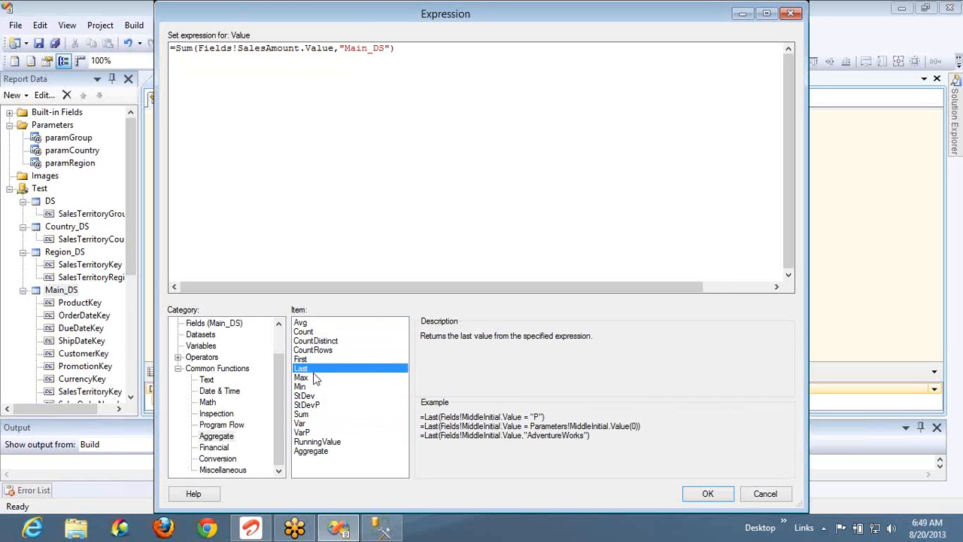
{"action": "left_click", "coordinate": [315, 377]}
{"action": "left_click", "coordinate": [315, 387]}
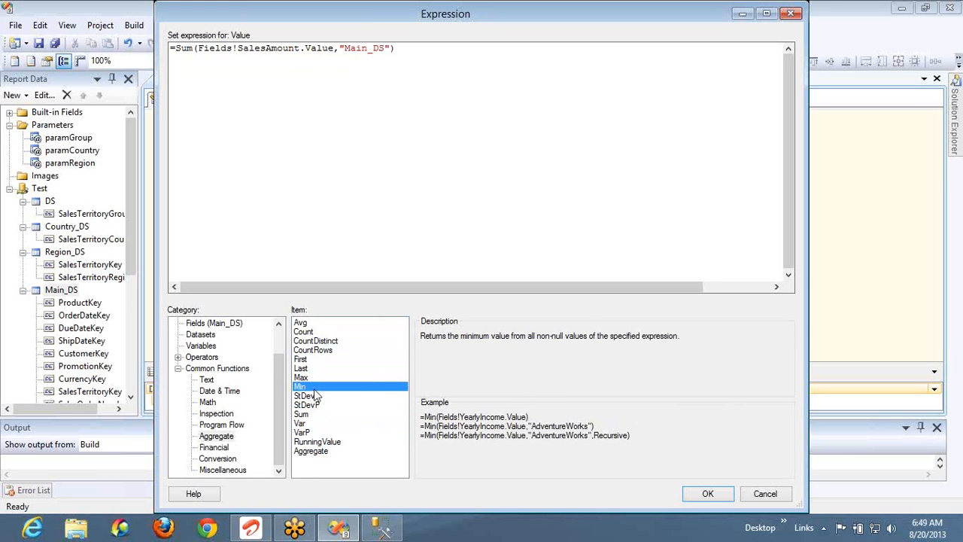
{"action": "left_click", "coordinate": [317, 404]}
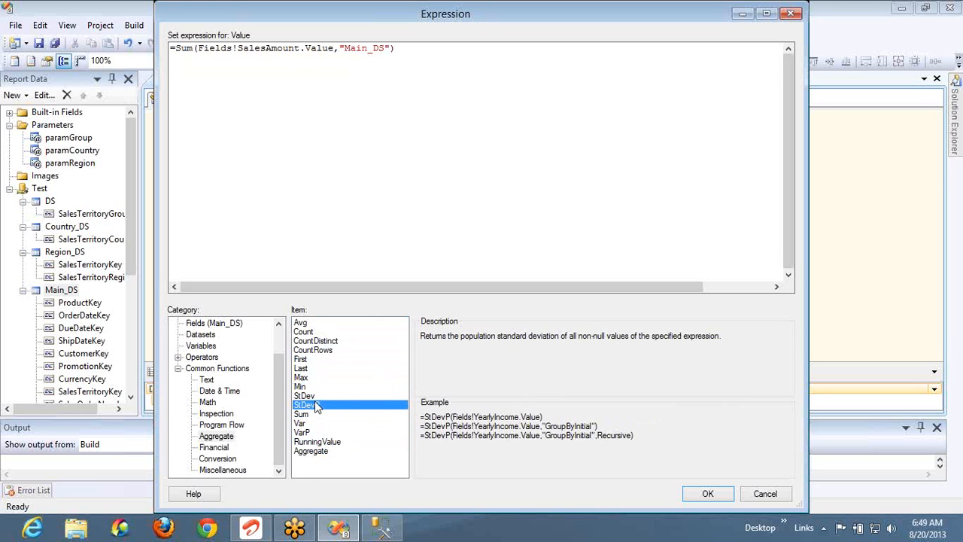
{"action": "left_click", "coordinate": [322, 442]}
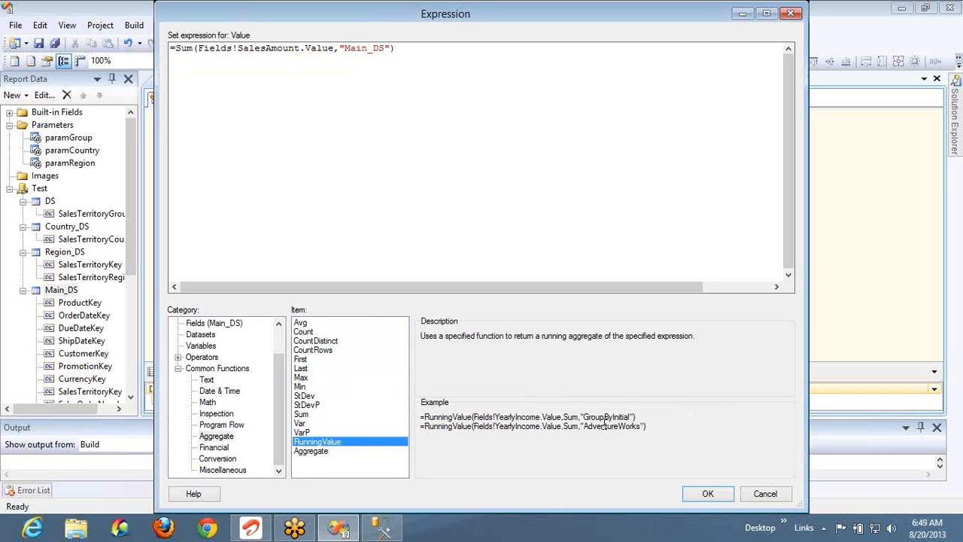
Rewrite the expression as =RunningValue(Fields!SalesAmount.Value,Count,"Main_DS") and apply it
{"action": "left_click", "coordinate": [644, 422]}
{"action": "left_click_drag", "start_coordinate": [537, 424], "coordinate": [420, 416]}
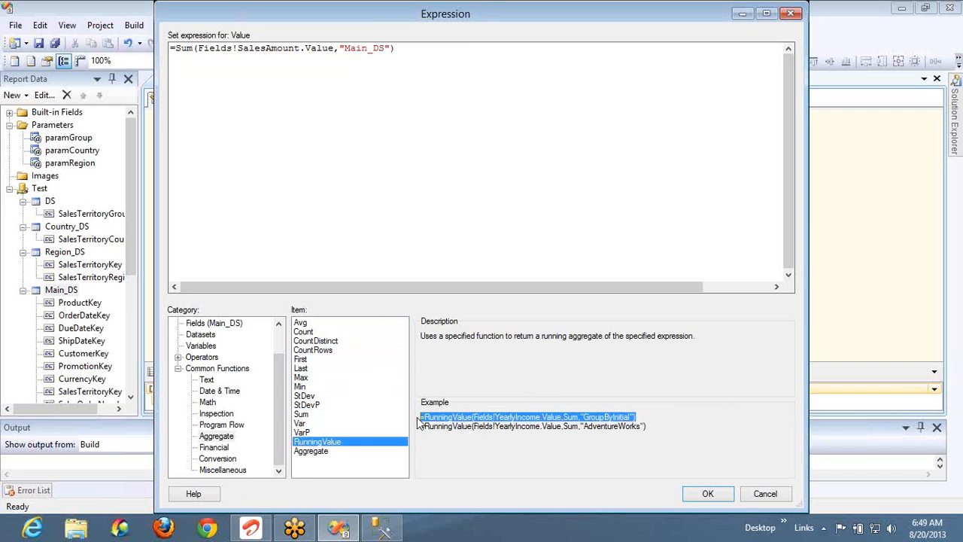
{"action": "left_click", "coordinate": [453, 43]}
{"action": "key", "text": "ctrl+a"}
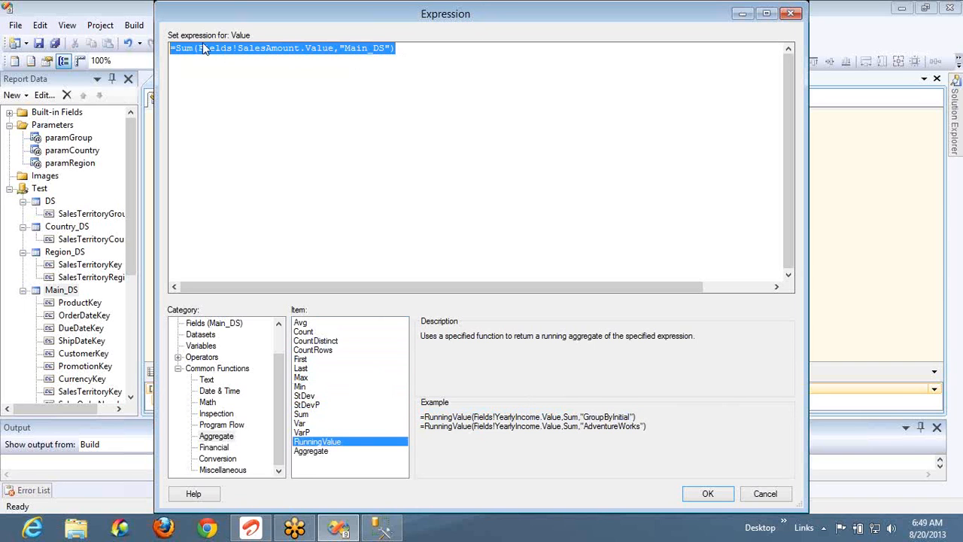
{"action": "double_click", "coordinate": [185, 51]}
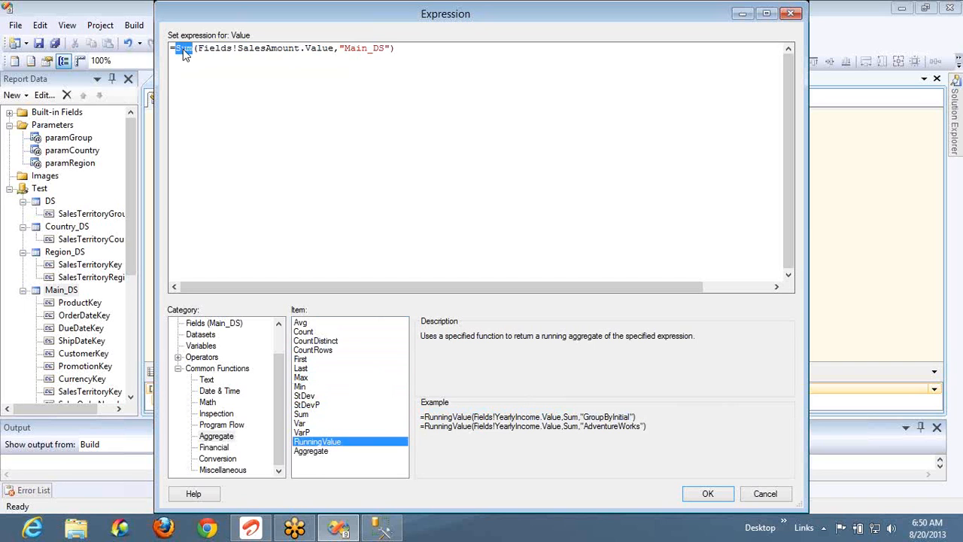
{"action": "type", "text": "RunningValue"}
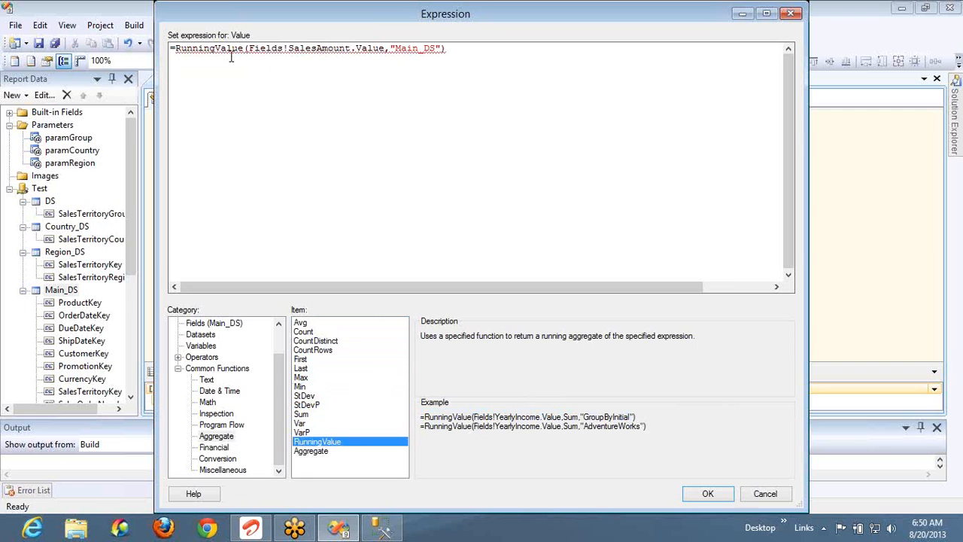
{"action": "left_click", "coordinate": [389, 49]}
{"action": "type", "text": "Count,"}
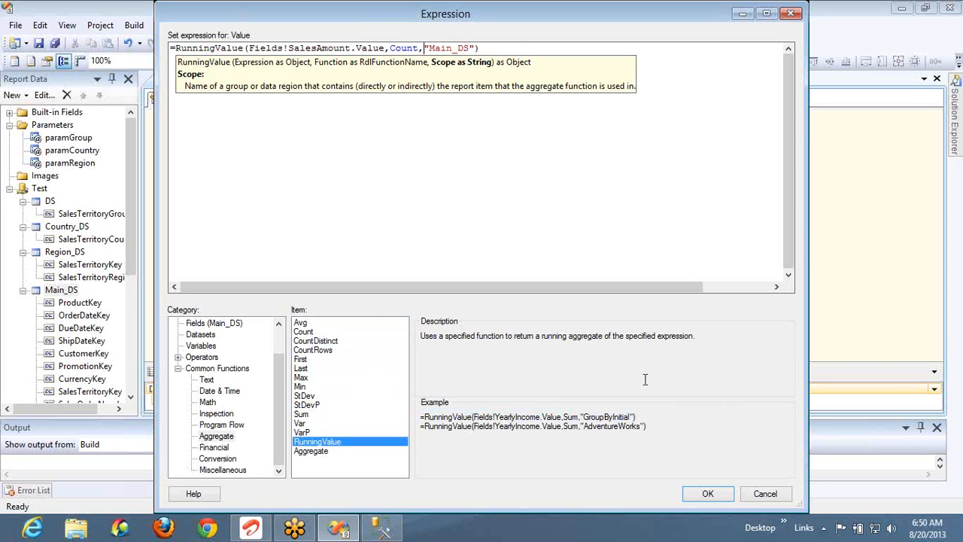
{"action": "left_click", "coordinate": [701, 493]}
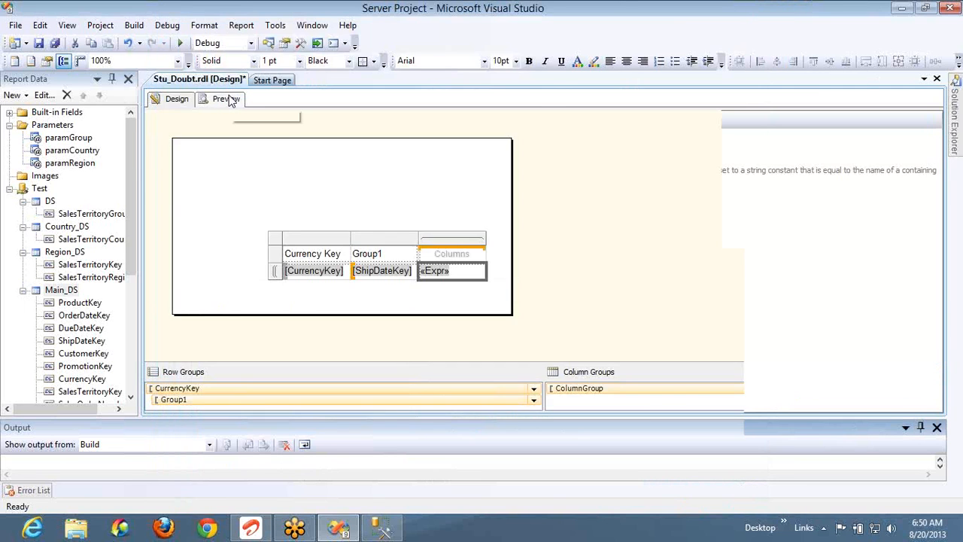
Preview the report, then reopen the «Expr» cell's expression from the layout
{"action": "left_click", "coordinate": [226, 99]}
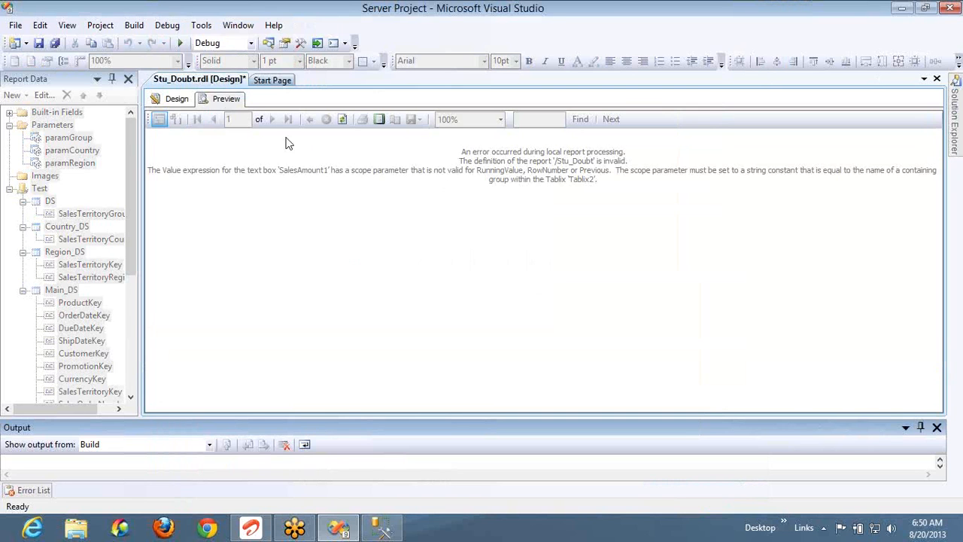
{"action": "left_click", "coordinate": [179, 101]}
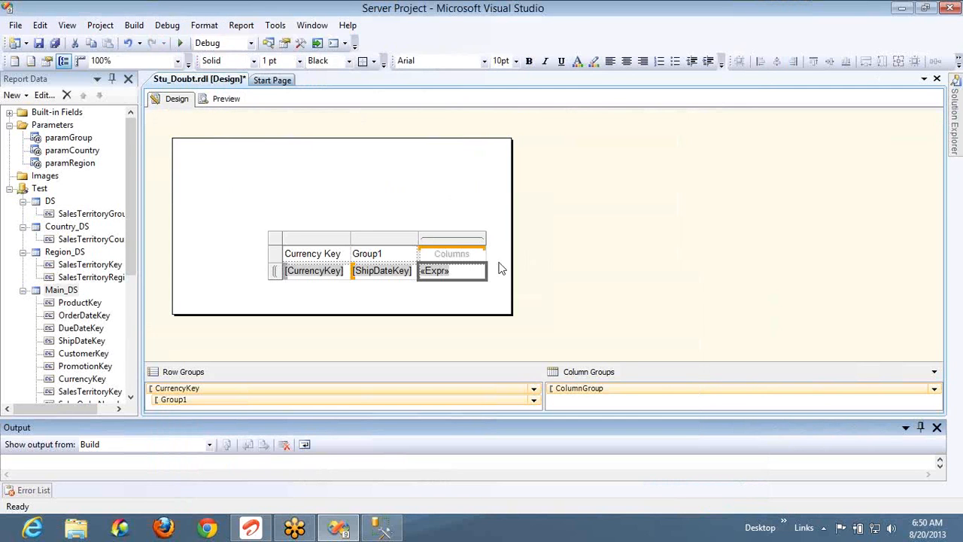
{"action": "left_click", "coordinate": [501, 269]}
{"action": "right_click", "coordinate": [475, 270]}
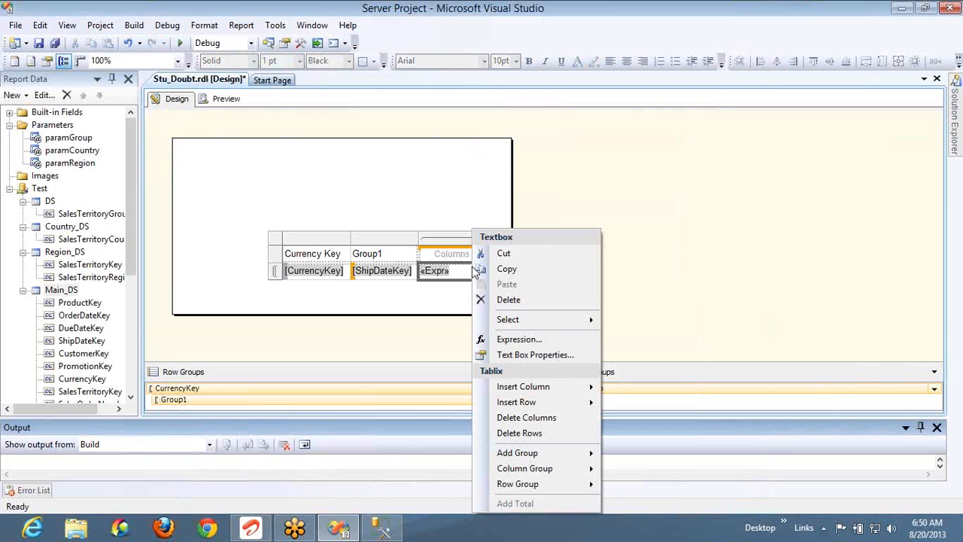
{"action": "left_click", "coordinate": [517, 339]}
Change the running count's scope to "Group1" and preview the report again
{"action": "left_click", "coordinate": [459, 45]}
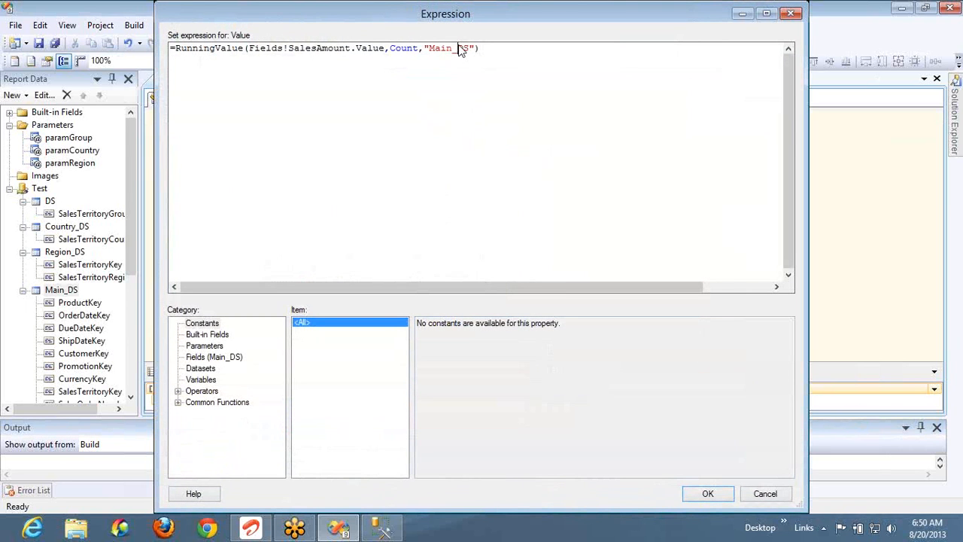
{"action": "type", "text": "Group1"}
{"action": "left_click", "coordinate": [691, 493]}
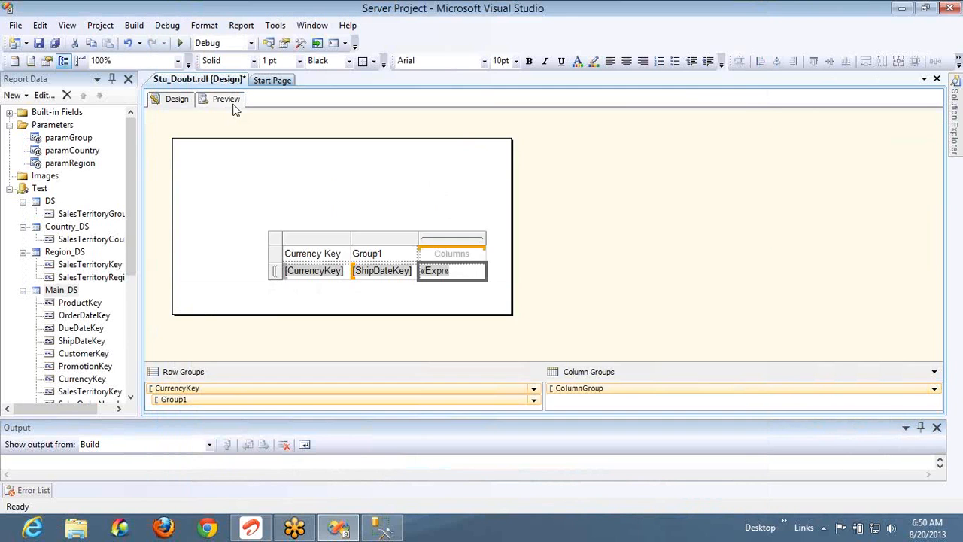
{"action": "left_click", "coordinate": [226, 99]}
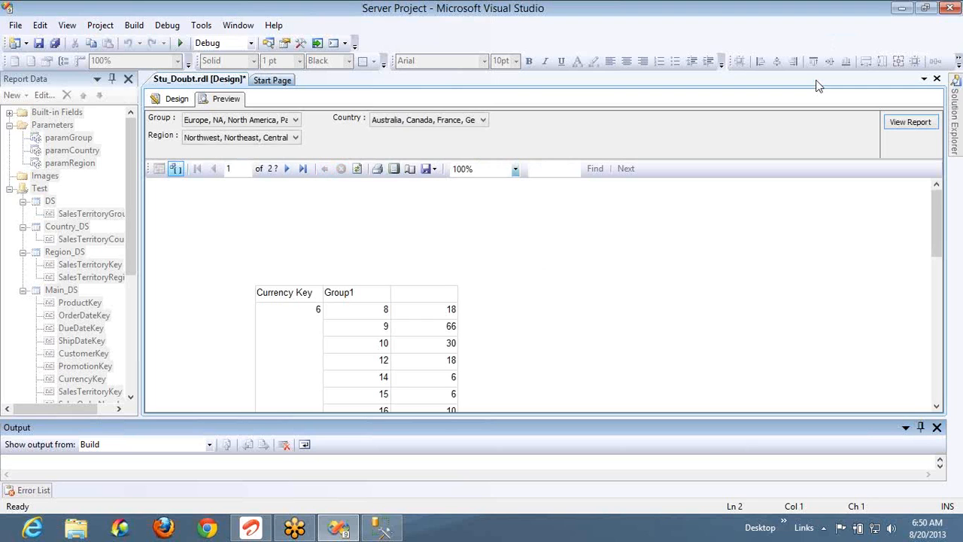
Scroll through the preview's per-Group1 running counts (18, 66, 30, 18...), then go back to Design
{"action": "left_click", "coordinate": [443, 319]}
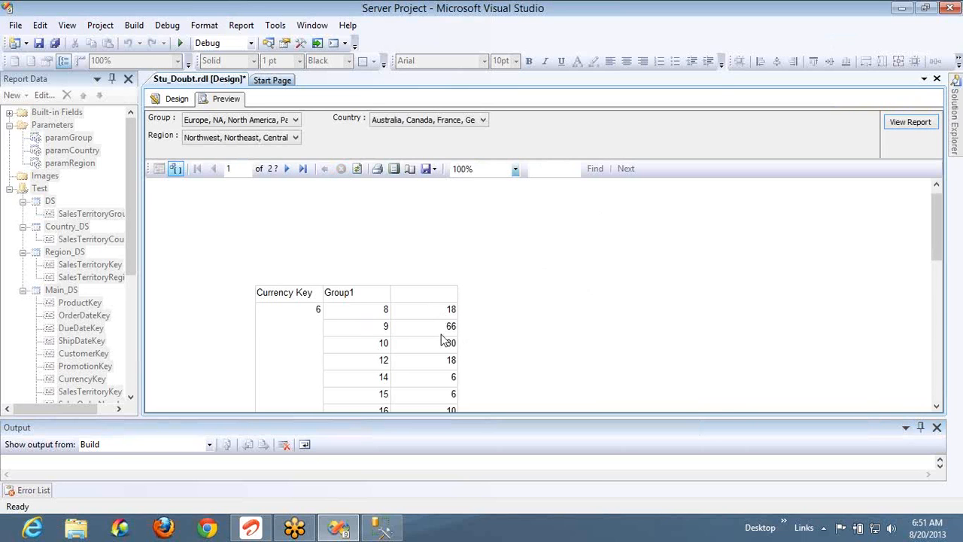
{"action": "scroll", "coordinate": [443, 341], "scroll_direction": "down", "scroll_amount": 4}
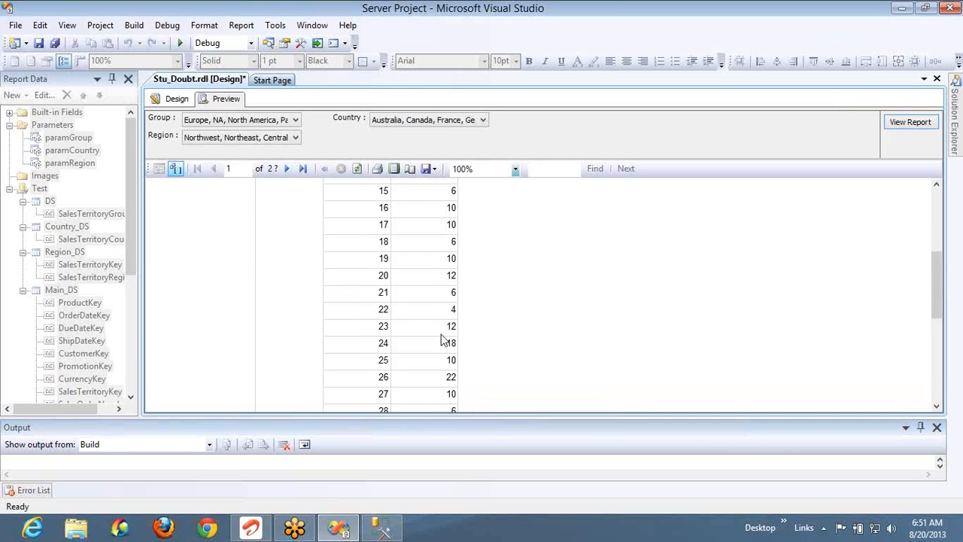
{"action": "scroll", "coordinate": [443, 341], "scroll_direction": "down", "scroll_amount": 3}
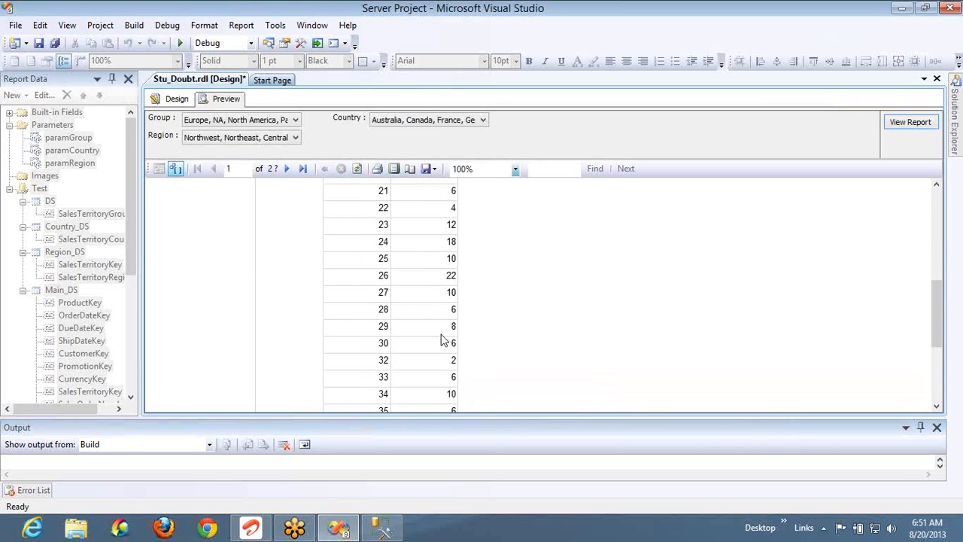
{"action": "scroll", "coordinate": [443, 341], "scroll_direction": "down", "scroll_amount": 4}
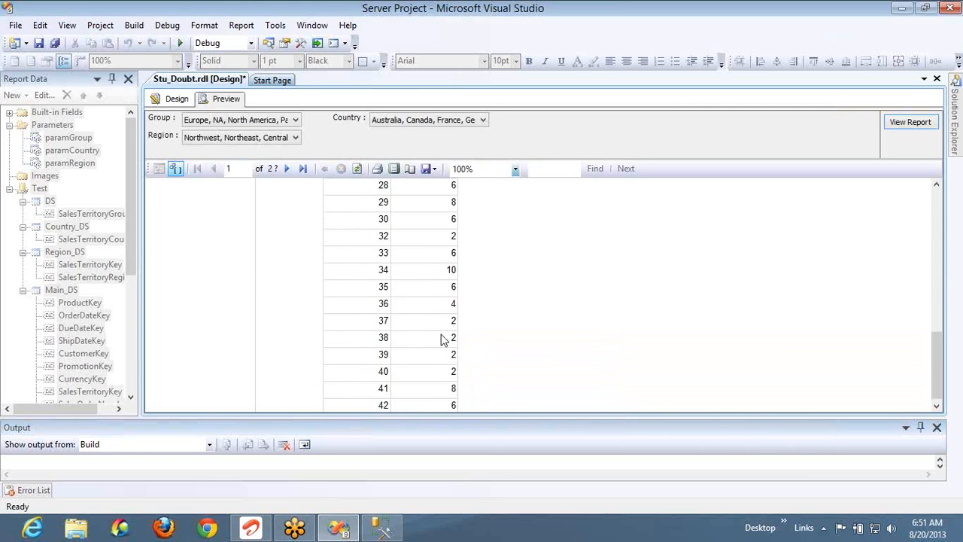
{"action": "scroll", "coordinate": [443, 339], "scroll_direction": "down", "scroll_amount": 10}
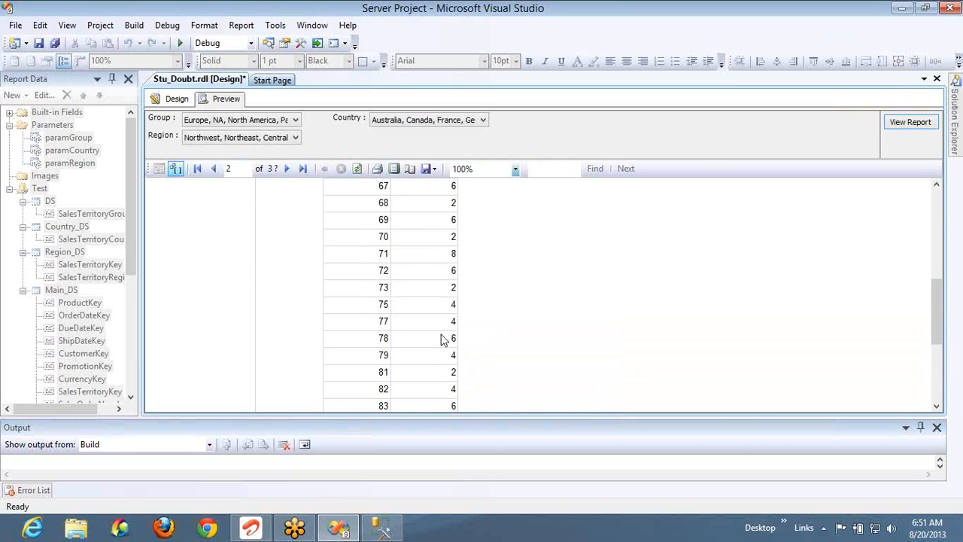
{"action": "scroll", "coordinate": [443, 340], "scroll_direction": "down", "scroll_amount": 15}
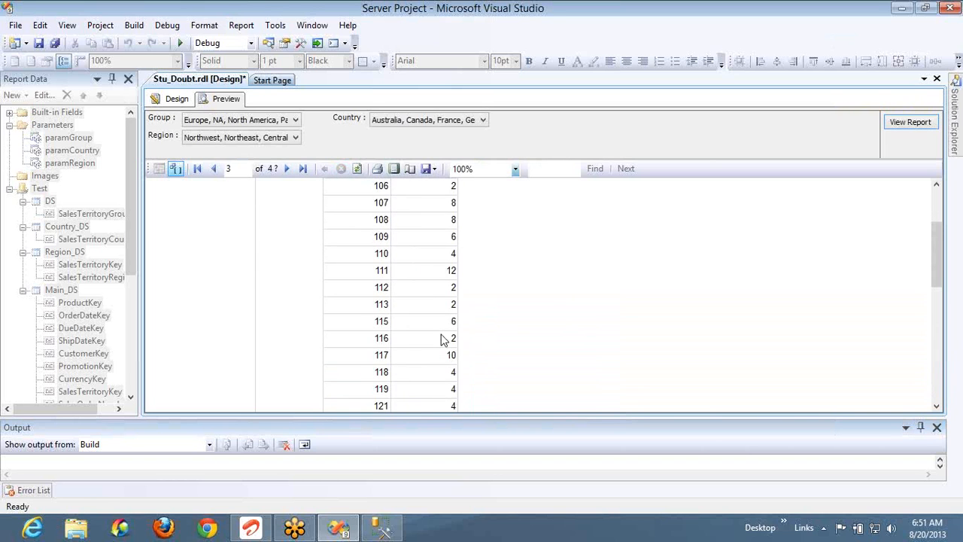
{"action": "scroll", "coordinate": [443, 340], "scroll_direction": "down", "scroll_amount": 3}
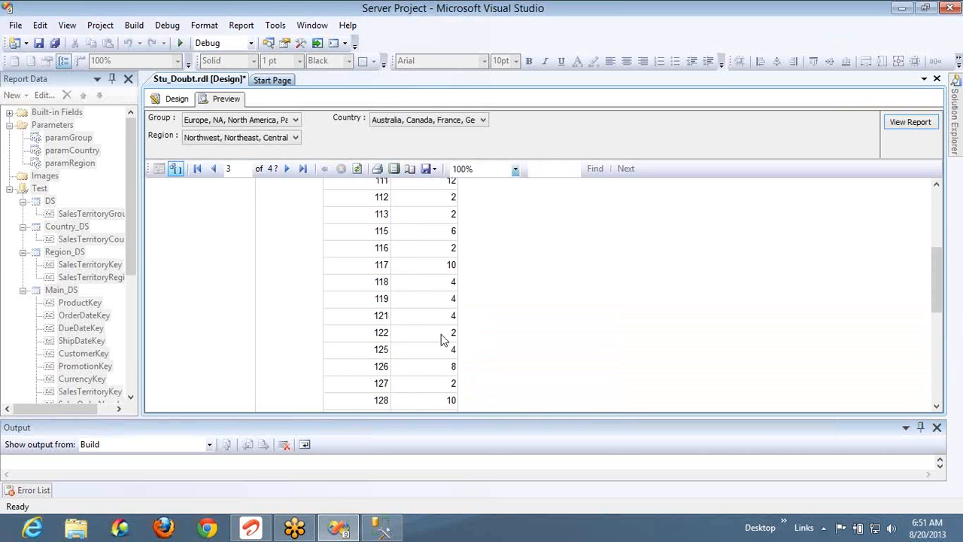
{"action": "scroll", "coordinate": [444, 340], "scroll_direction": "down", "scroll_amount": 20}
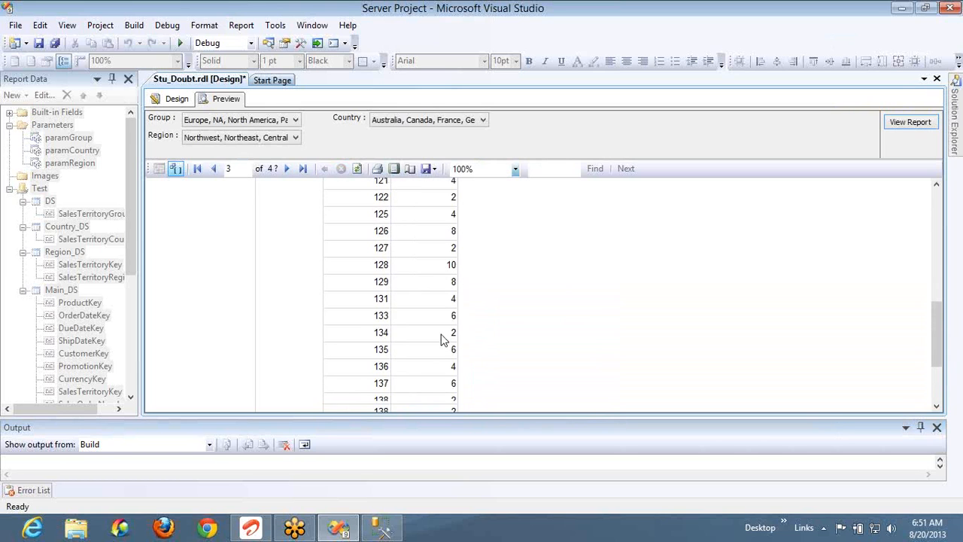
{"action": "scroll", "coordinate": [444, 340], "scroll_direction": "down", "scroll_amount": 2}
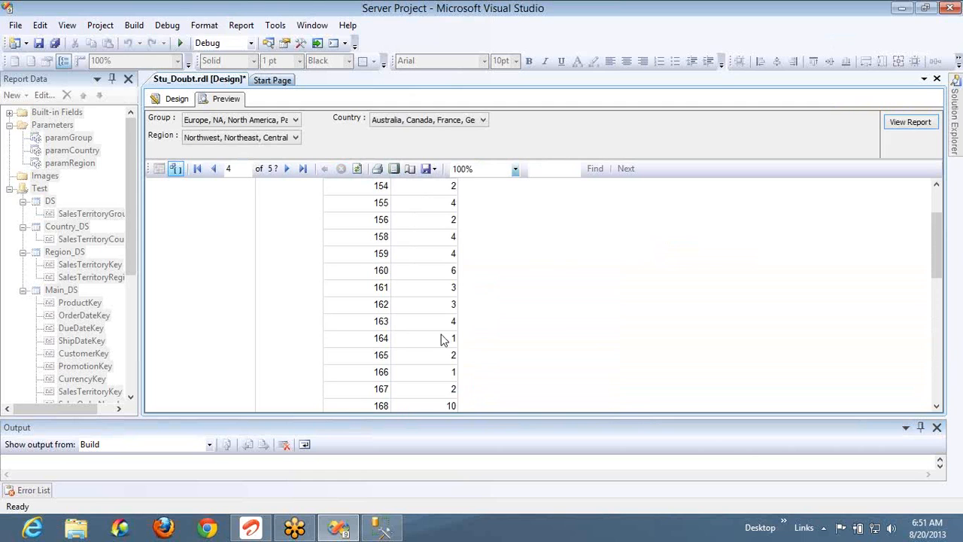
{"action": "scroll", "coordinate": [443, 339], "scroll_direction": "down", "scroll_amount": 3}
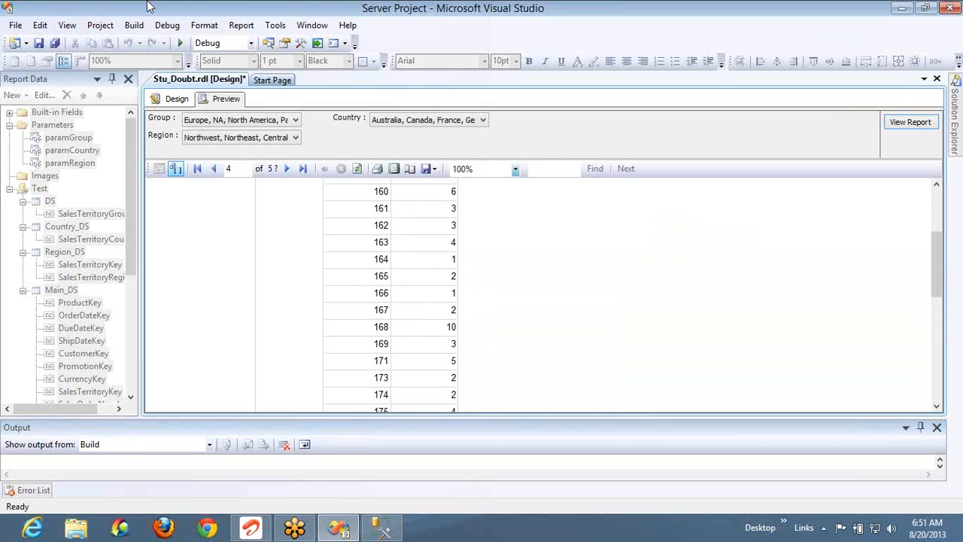
{"action": "left_click", "coordinate": [173, 98]}
Open the «Expr» cell's expression and read the RunningValue description under Aggregate
{"action": "left_click", "coordinate": [455, 255]}
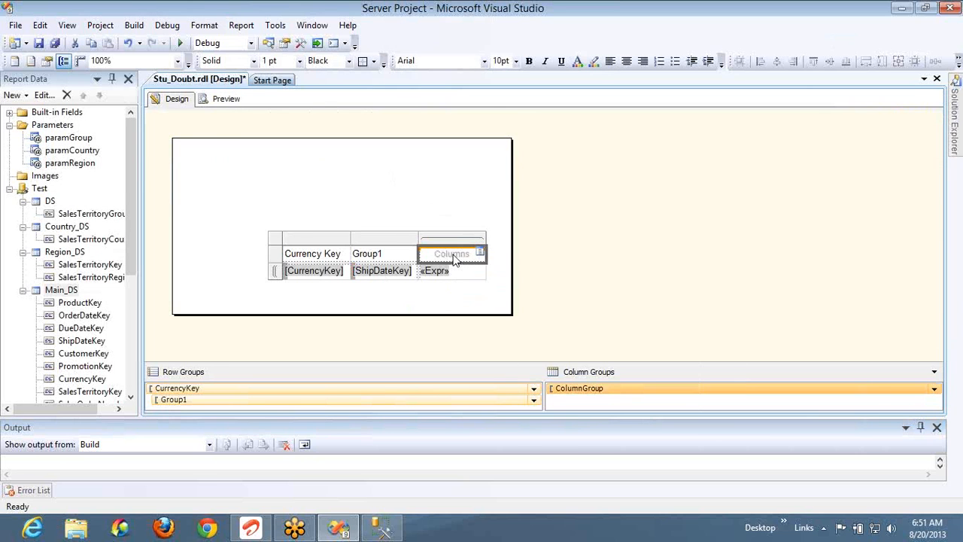
{"action": "right_click", "coordinate": [471, 274]}
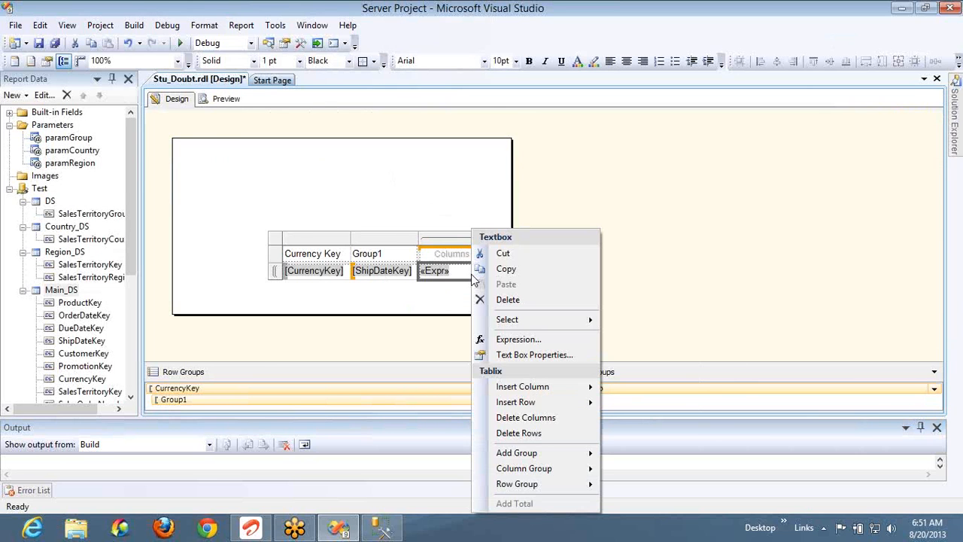
{"action": "left_click", "coordinate": [520, 339]}
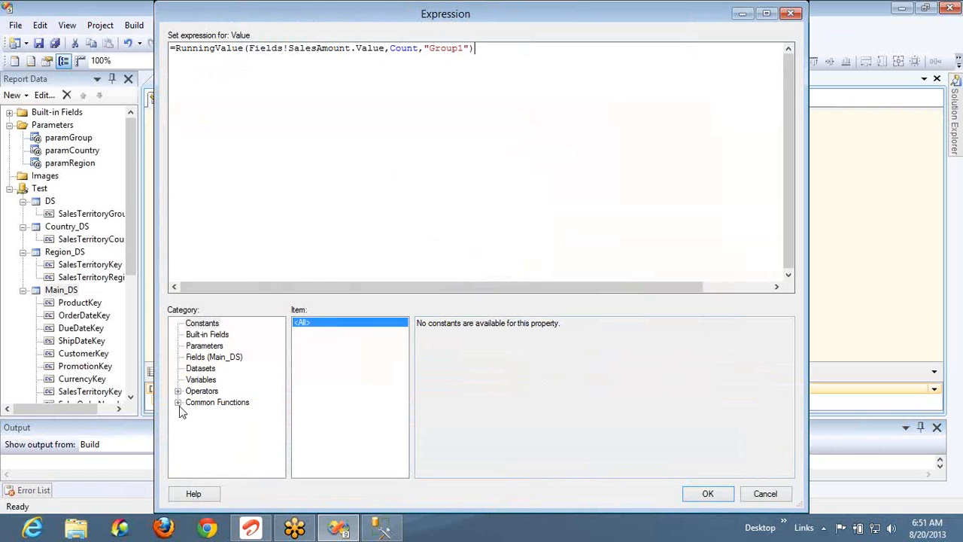
{"action": "left_click", "coordinate": [179, 403]}
{"action": "left_click", "coordinate": [217, 438]}
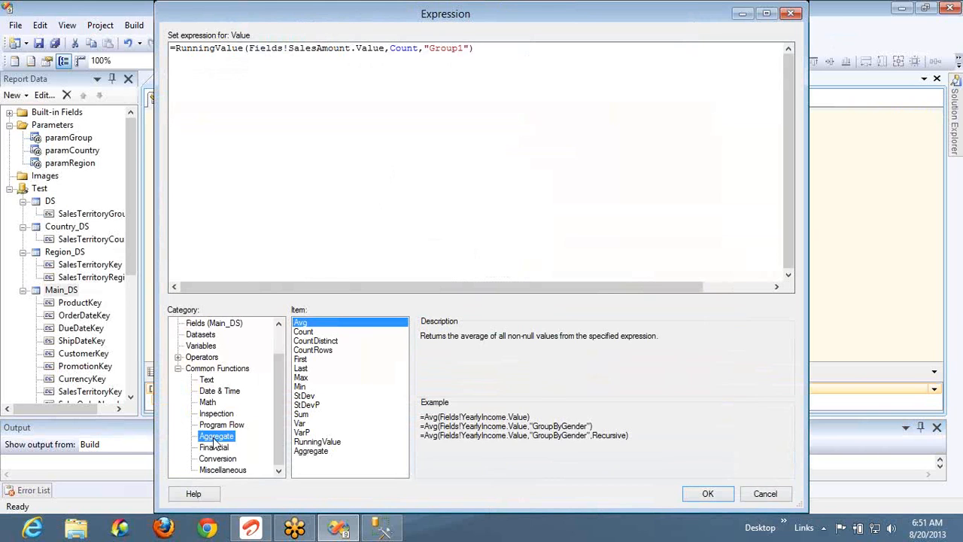
{"action": "left_click", "coordinate": [316, 443]}
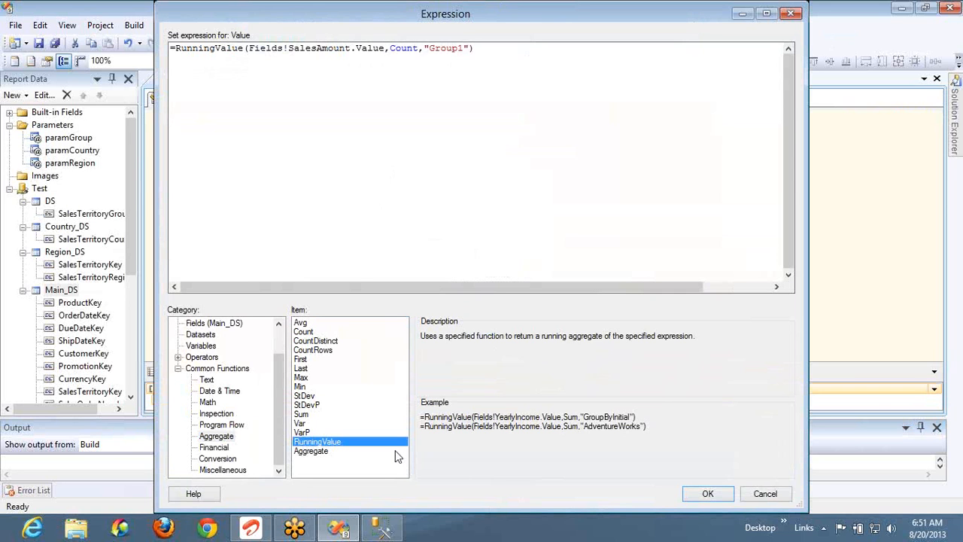
Replace Count with countdistinct in the RunningValue expression and apply it
{"action": "double_click", "coordinate": [404, 48]}
{"action": "key", "text": "Delete"}
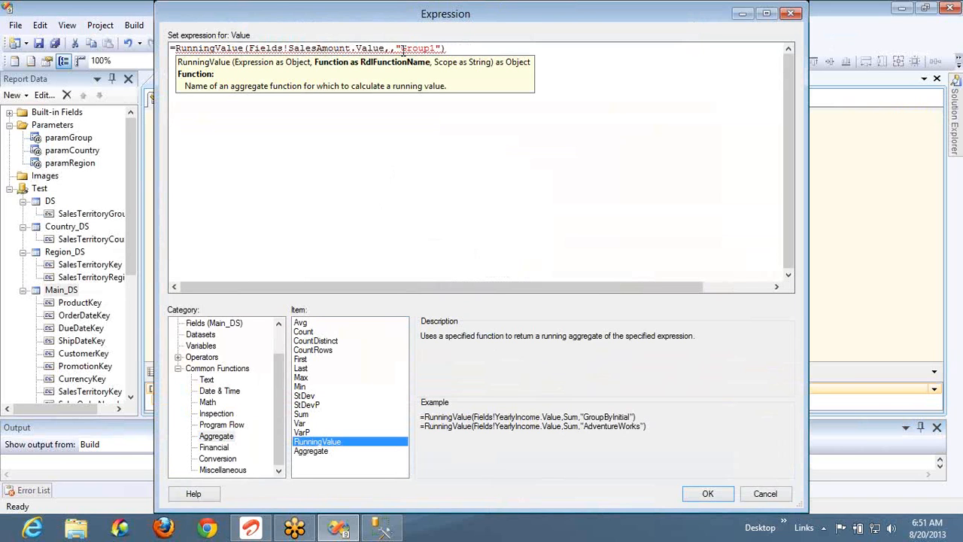
{"action": "type", "text": "count"}
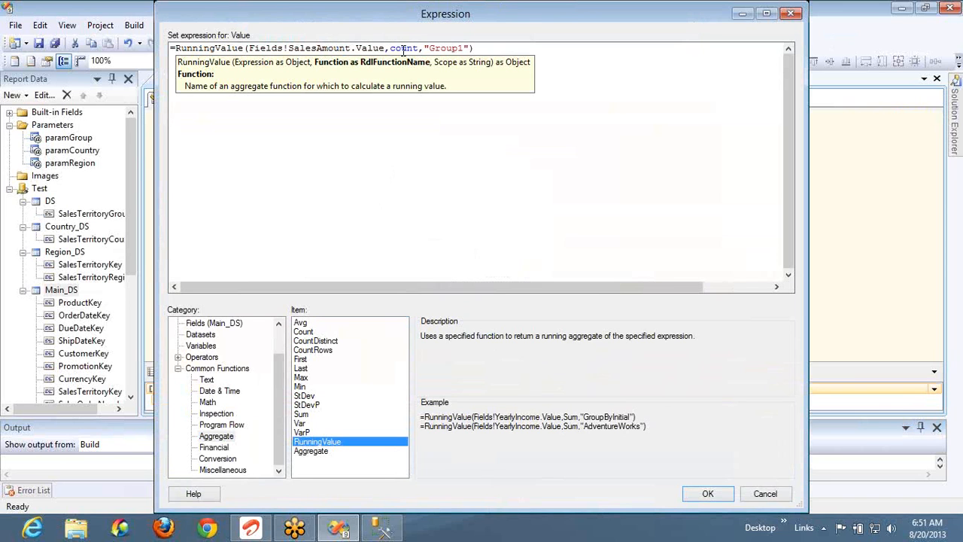
{"action": "type", "text": "diti"}
{"action": "key", "text": "BackSpace"}
{"action": "key", "text": "BackSpace"}
{"action": "key", "text": "BackSpace"}
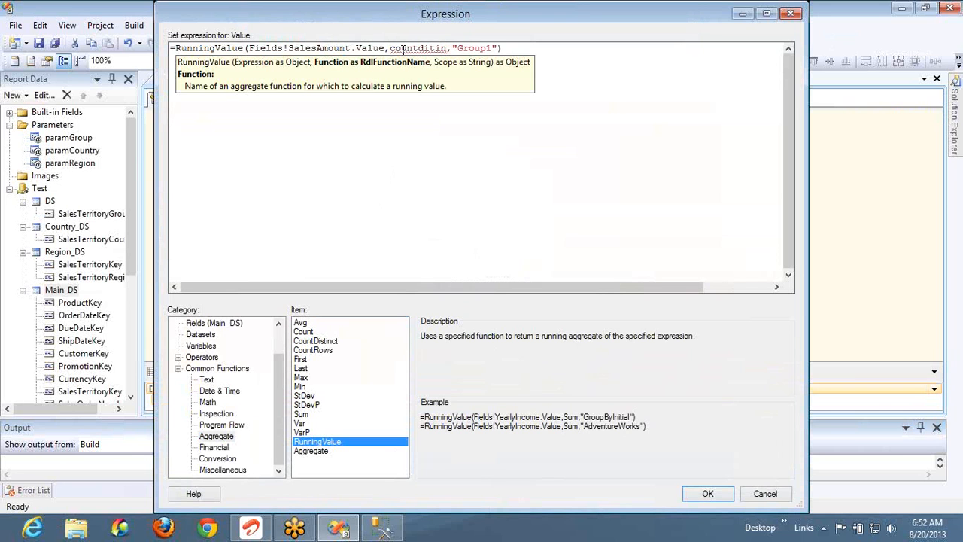
{"action": "type", "text": "istinct"}
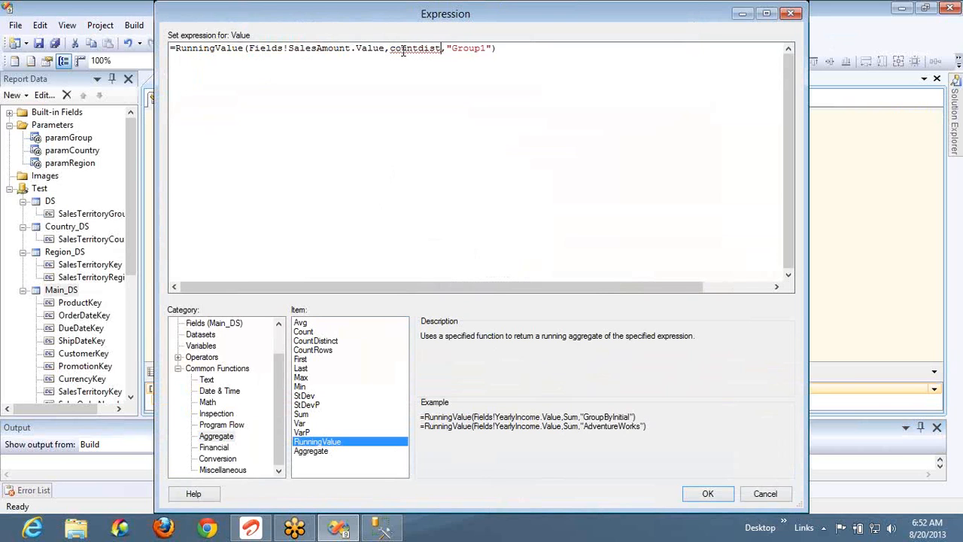
{"action": "left_click", "coordinate": [715, 494]}
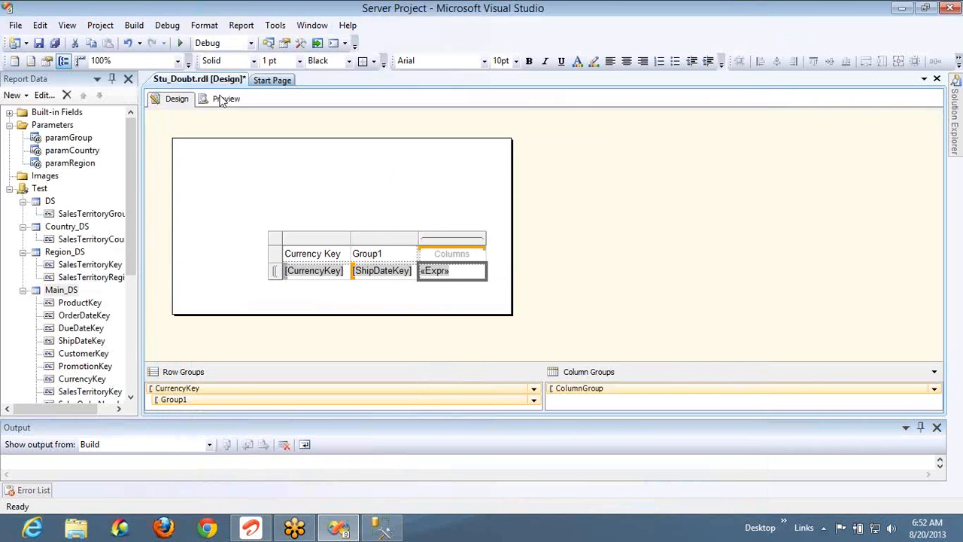
{"action": "left_click", "coordinate": [225, 99]}
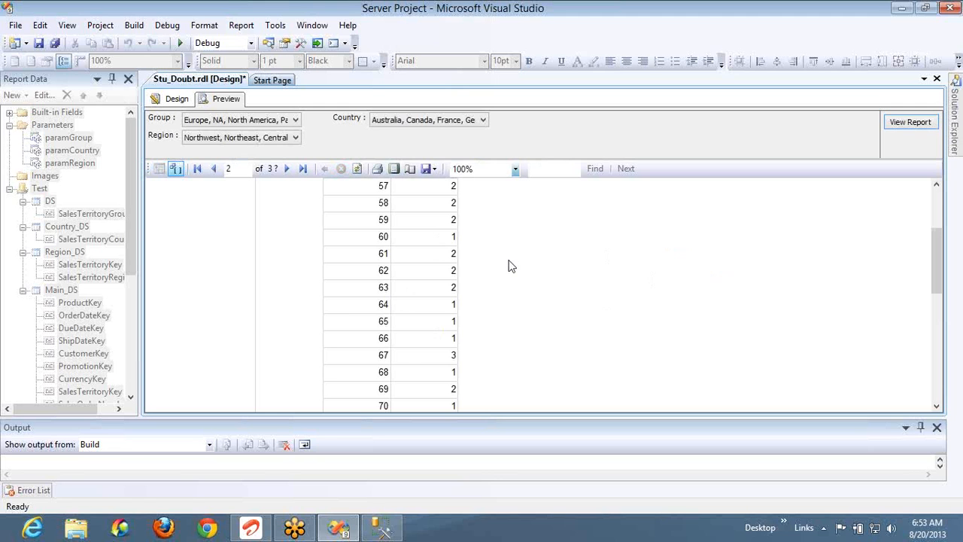
{"action": "left_click", "coordinate": [176, 103]}
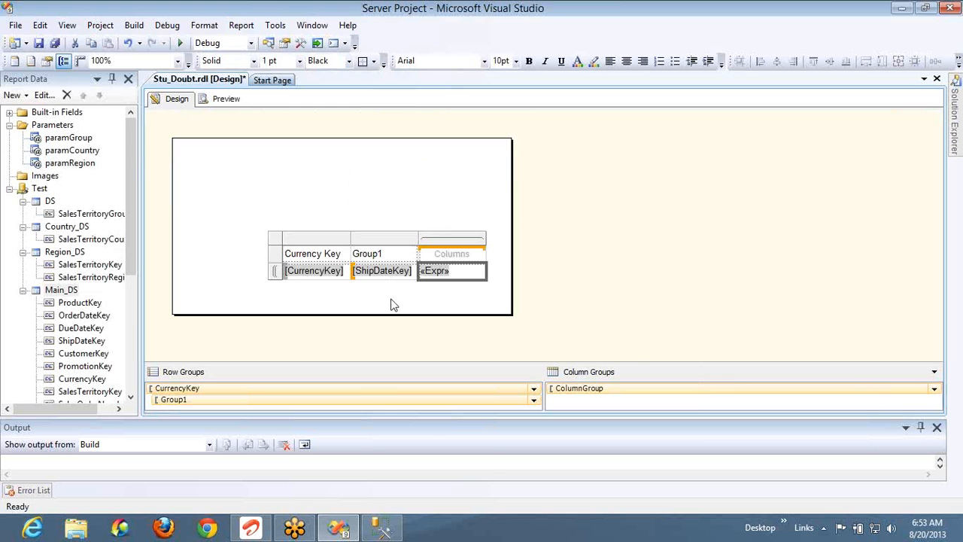
Delete the Group1 row group and its column, then inspect the expression cell's value
{"action": "left_click", "coordinate": [370, 400]}
{"action": "right_click", "coordinate": [370, 400]}
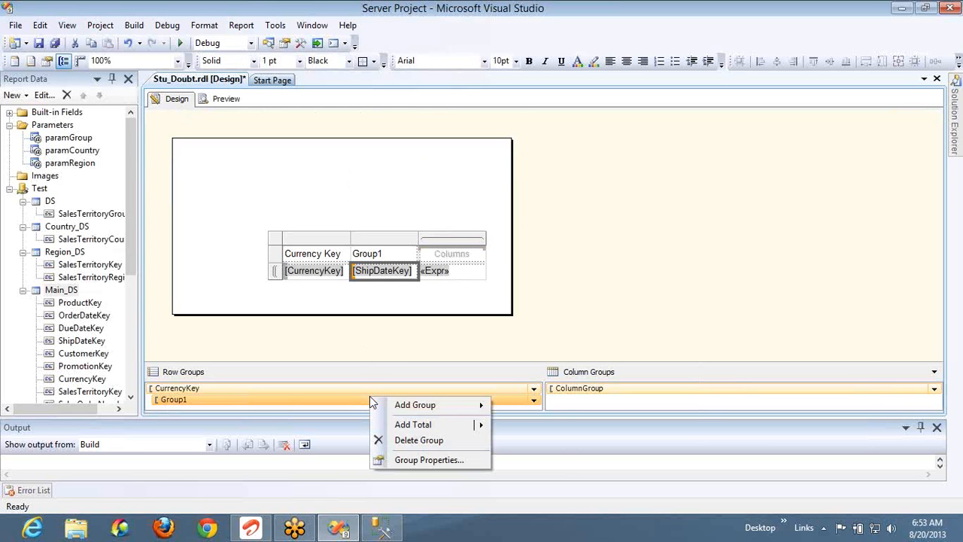
{"action": "left_click", "coordinate": [412, 440]}
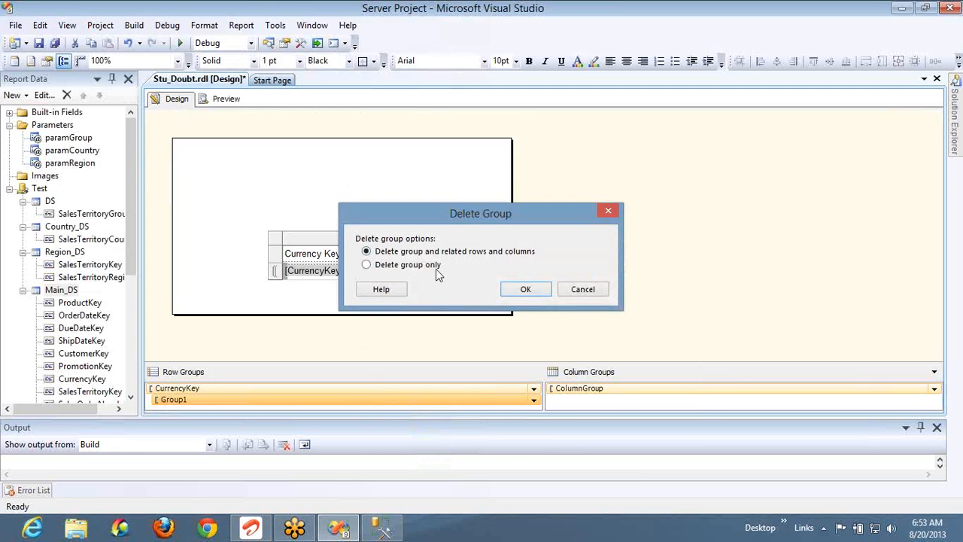
{"action": "left_click", "coordinate": [507, 288]}
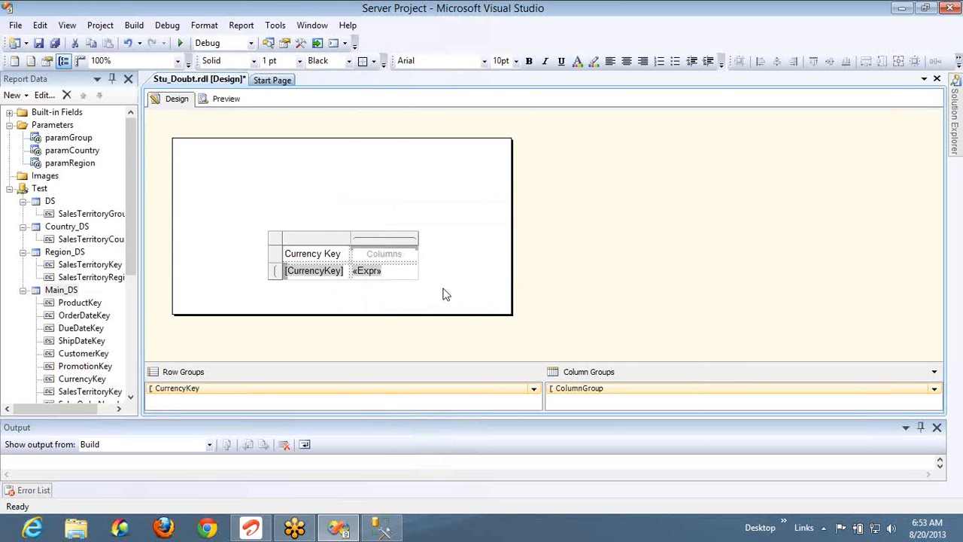
{"action": "right_click", "coordinate": [390, 278]}
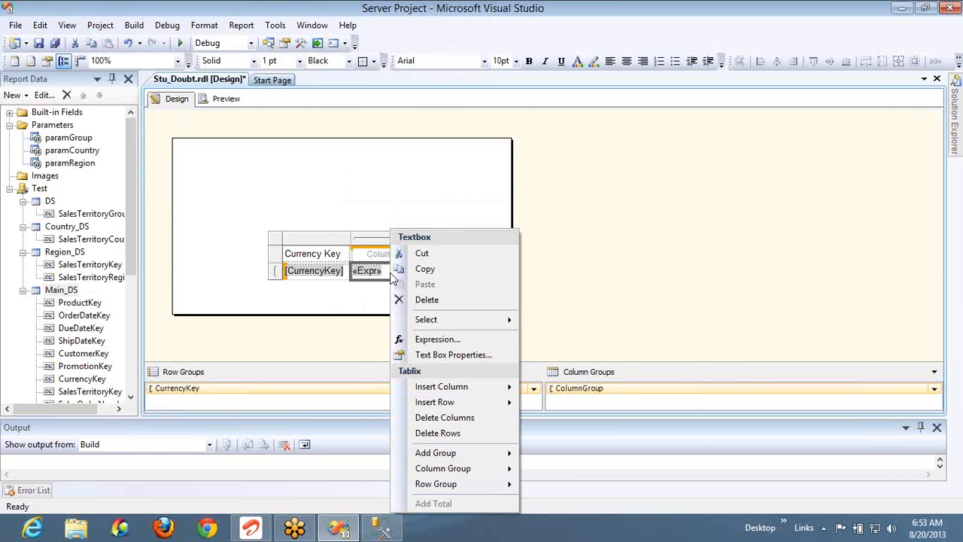
{"action": "left_click", "coordinate": [436, 337]}
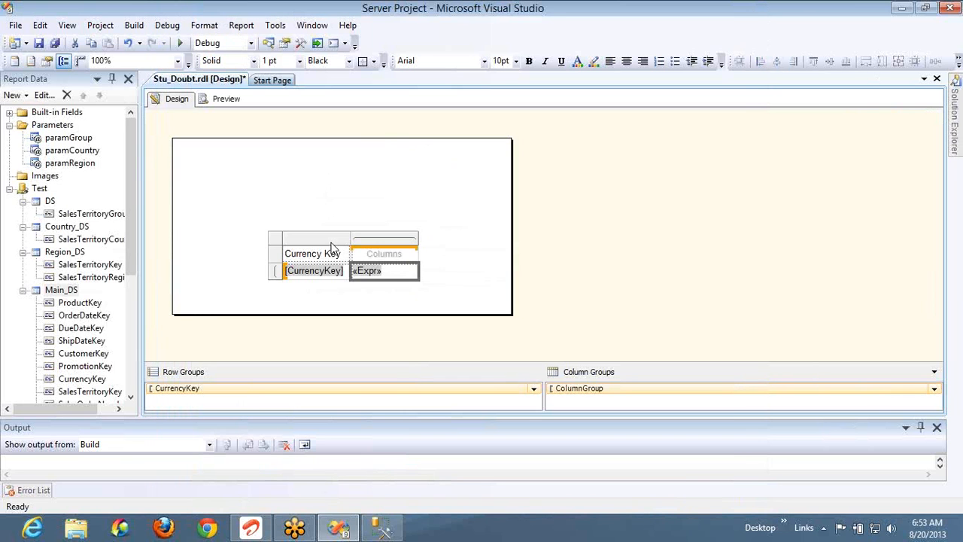
Delete the Currency Key column and its group, then preview the SalesAmount1 scope error
{"action": "right_click", "coordinate": [332, 243]}
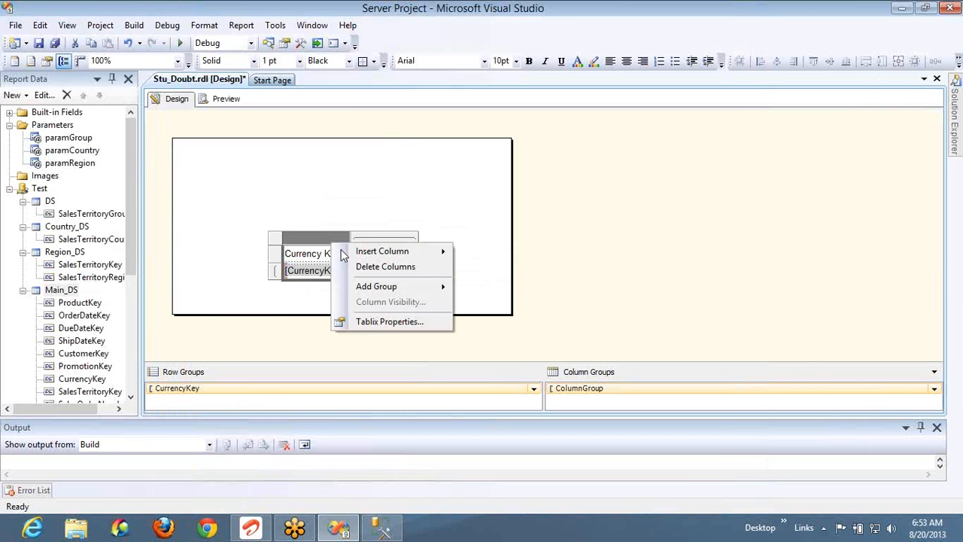
{"action": "left_click", "coordinate": [374, 269]}
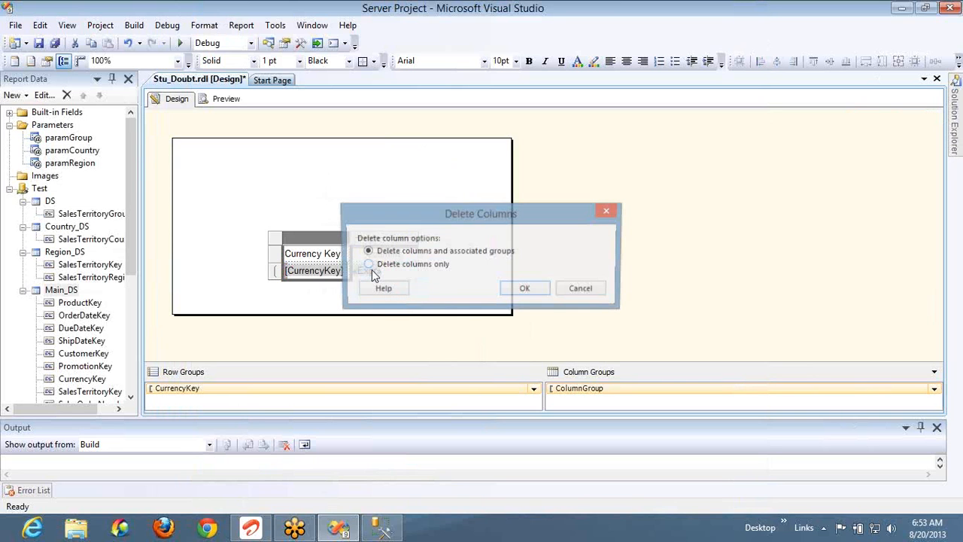
{"action": "left_click", "coordinate": [527, 291]}
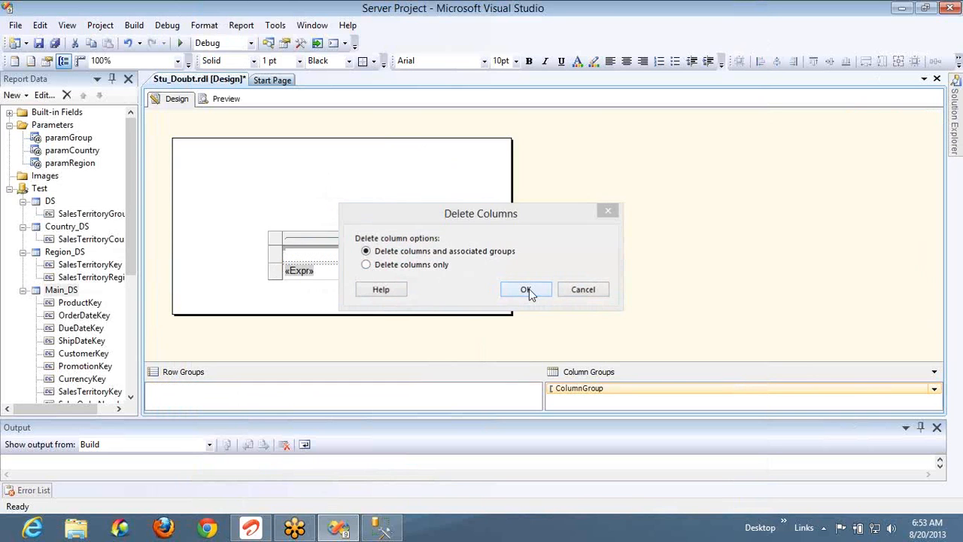
{"action": "left_click", "coordinate": [224, 105]}
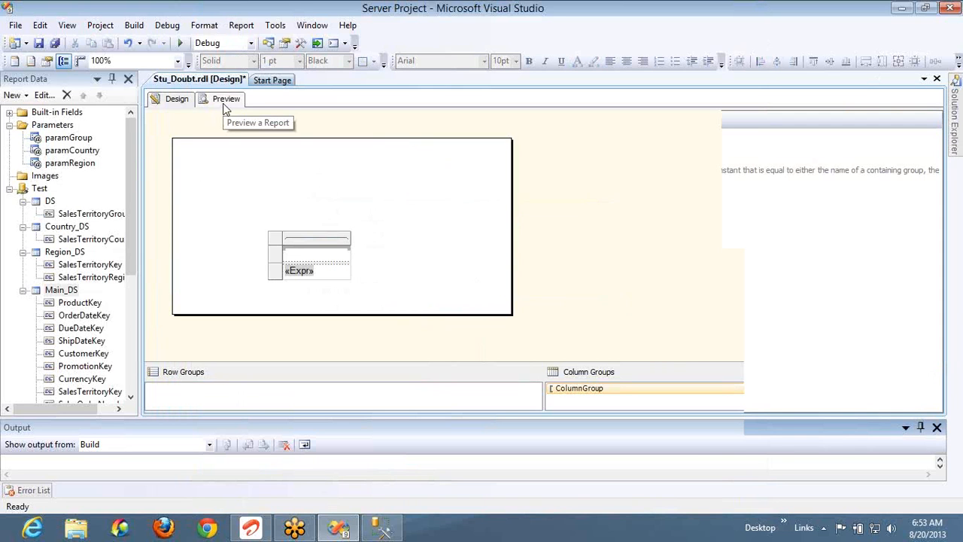
Change the RunningValue scope from "Group1" to "Main_DS" and preview the single value 42
{"action": "left_click", "coordinate": [176, 100]}
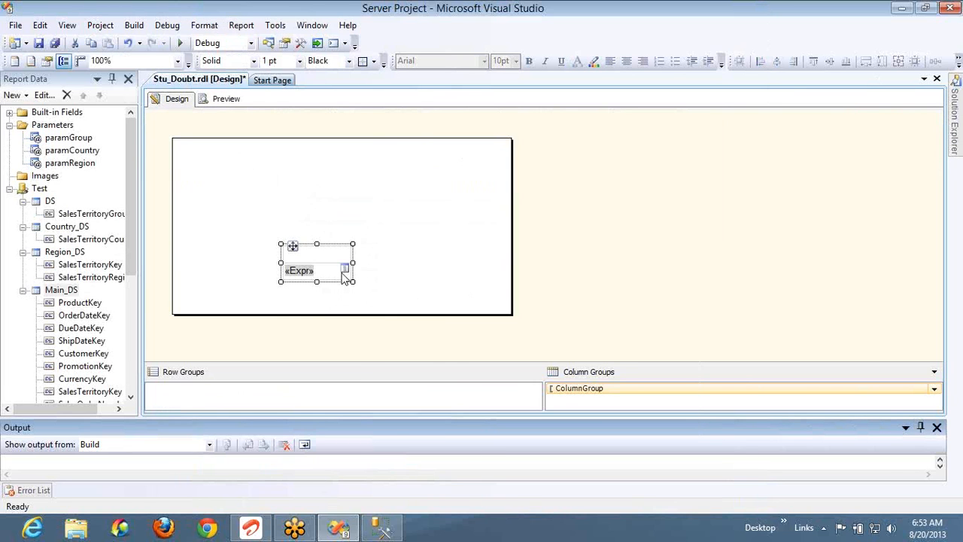
{"action": "right_click", "coordinate": [342, 278]}
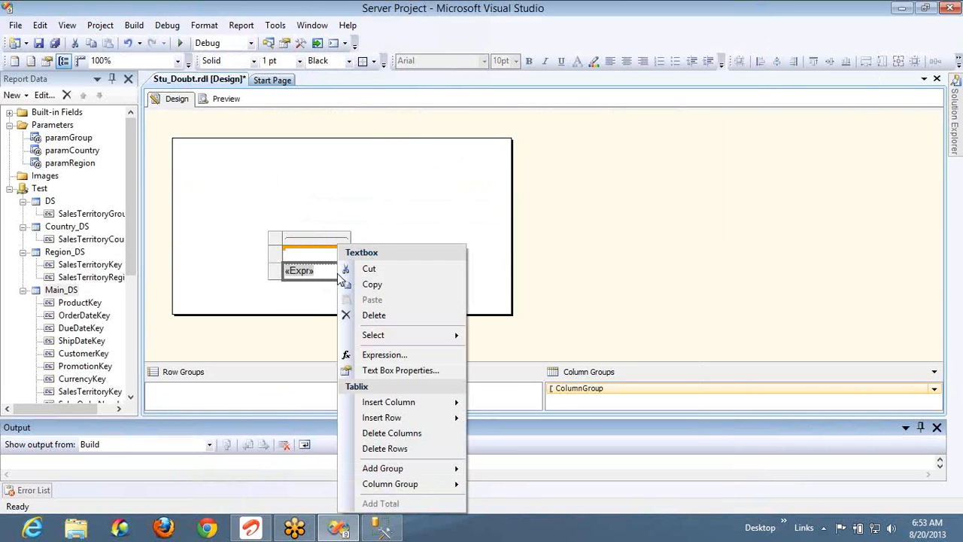
{"action": "left_click", "coordinate": [380, 355]}
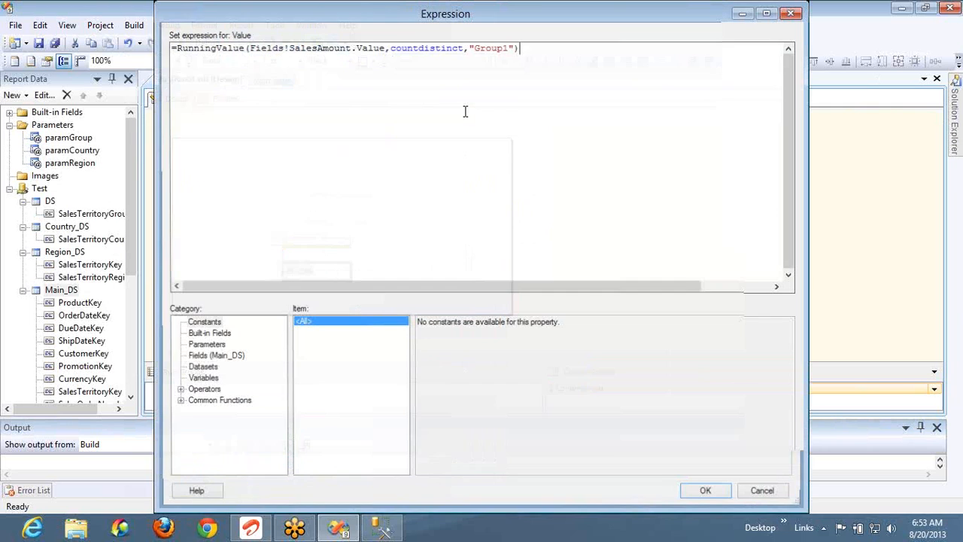
{"action": "double_click", "coordinate": [490, 51]}
{"action": "type", "text": "Main_DS"}
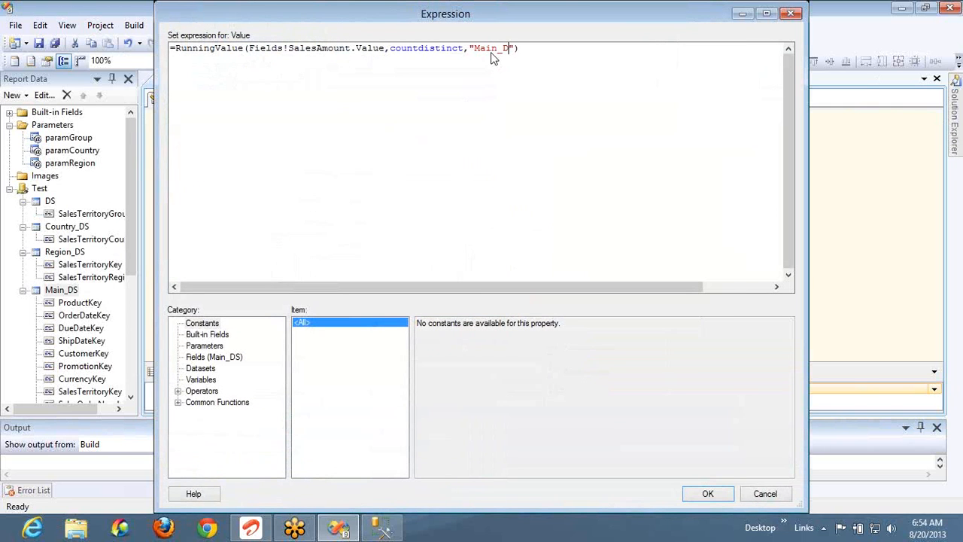
{"action": "left_click", "coordinate": [700, 491]}
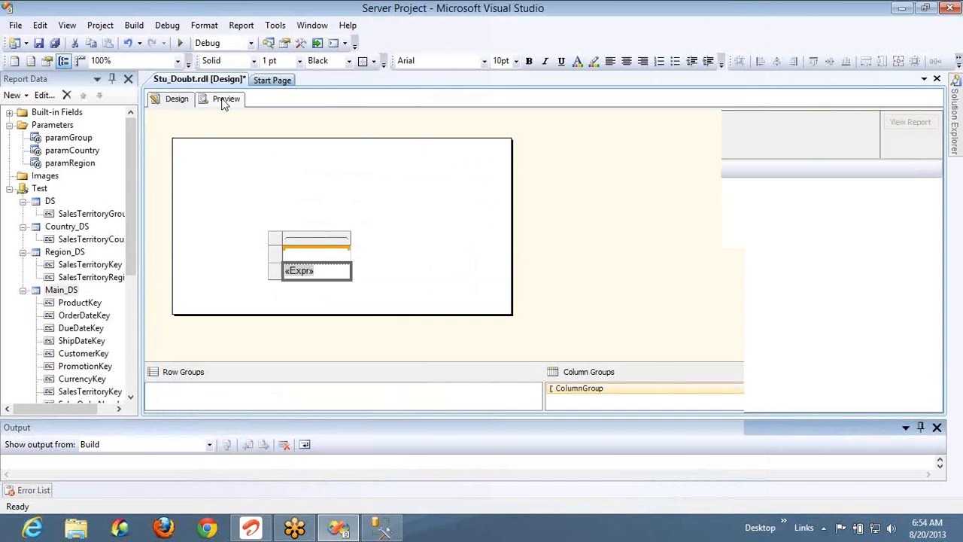
{"action": "left_click", "coordinate": [225, 99]}
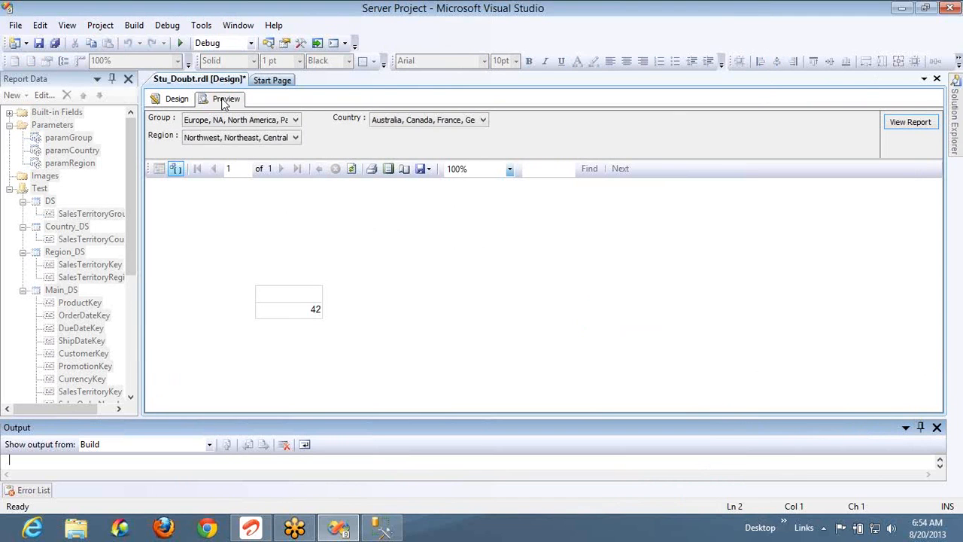
In Management Studio, replace SUM with distinct and run the first query line, returning 42 rows
{"action": "key", "text": "alt+Tab"}
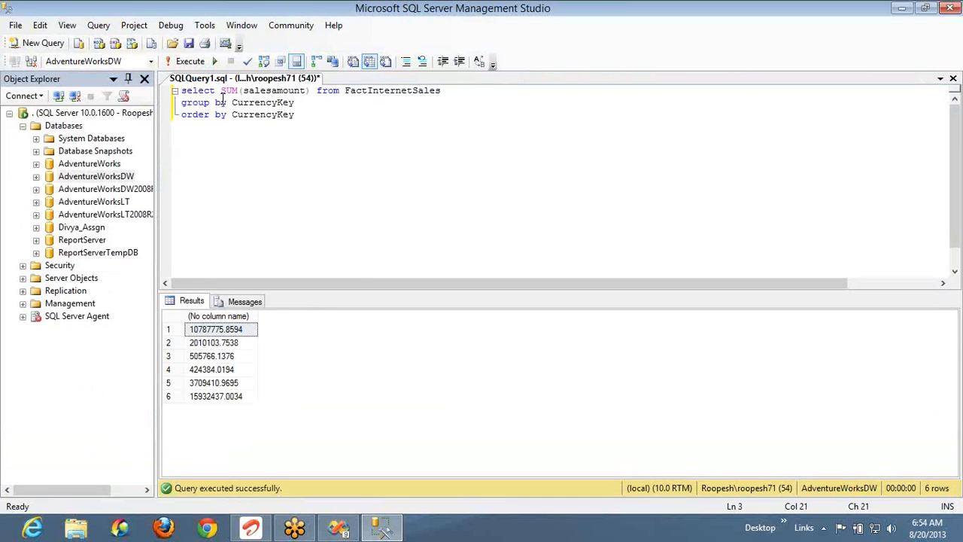
{"action": "key", "text": "ctrl+a"}
{"action": "double_click", "coordinate": [229, 88]}
{"action": "type", "text": "distinct"}
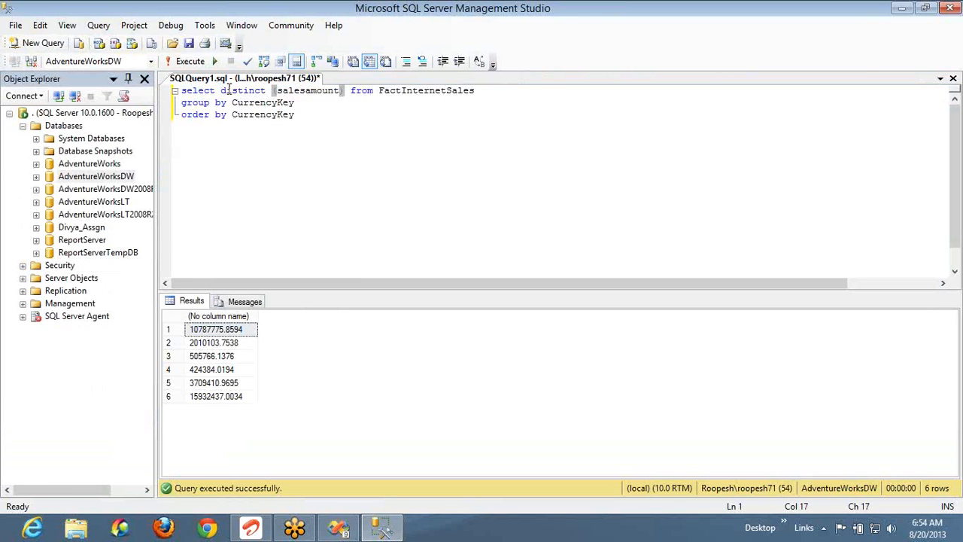
{"action": "key", "text": "End"}
{"action": "key", "text": "shift+Home"}
{"action": "key", "text": "F5"}
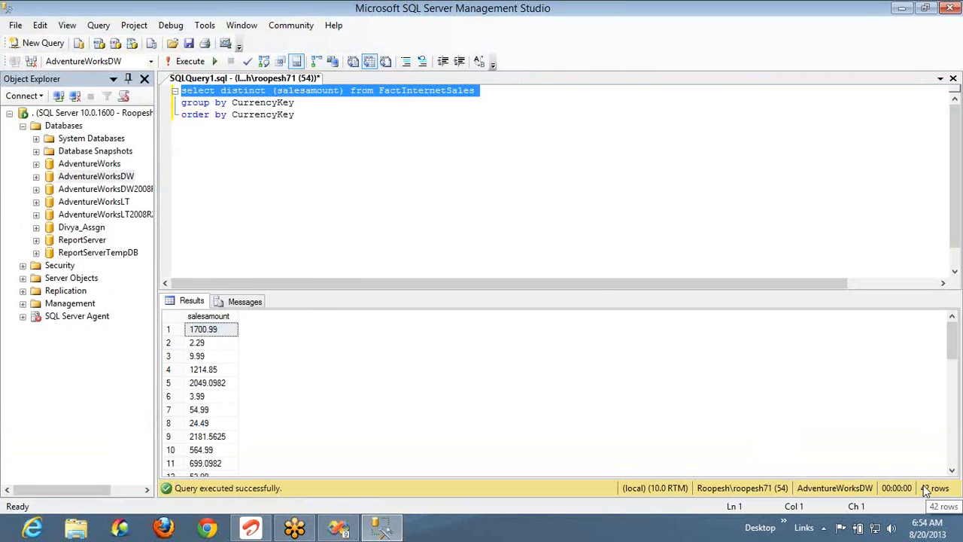
{"action": "key", "text": "alt+Tab"}
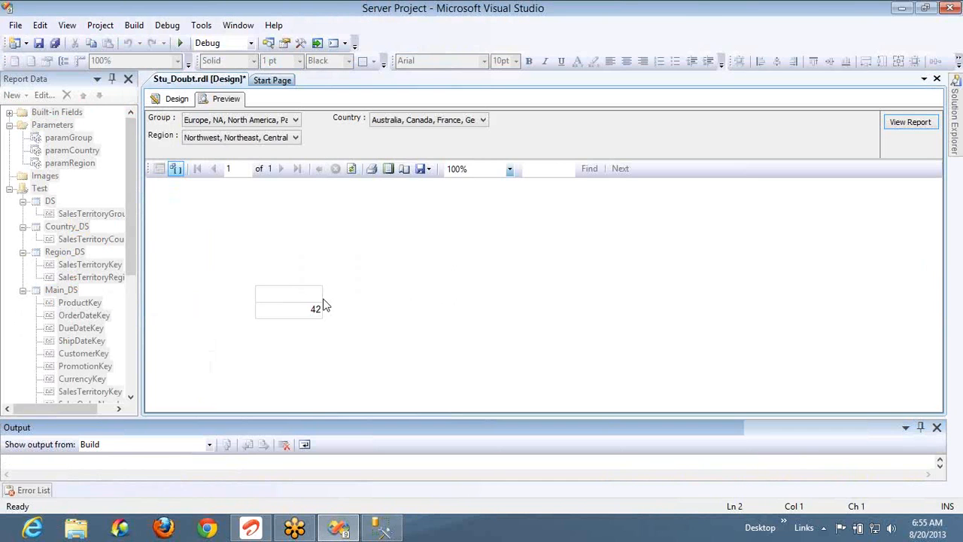
Insert a column left of the count showing Sum(SalesAmount), previewing 33369877.7431 beside 42
{"action": "key", "text": "alt+Tab"}
{"action": "key", "text": "alt+Tab"}
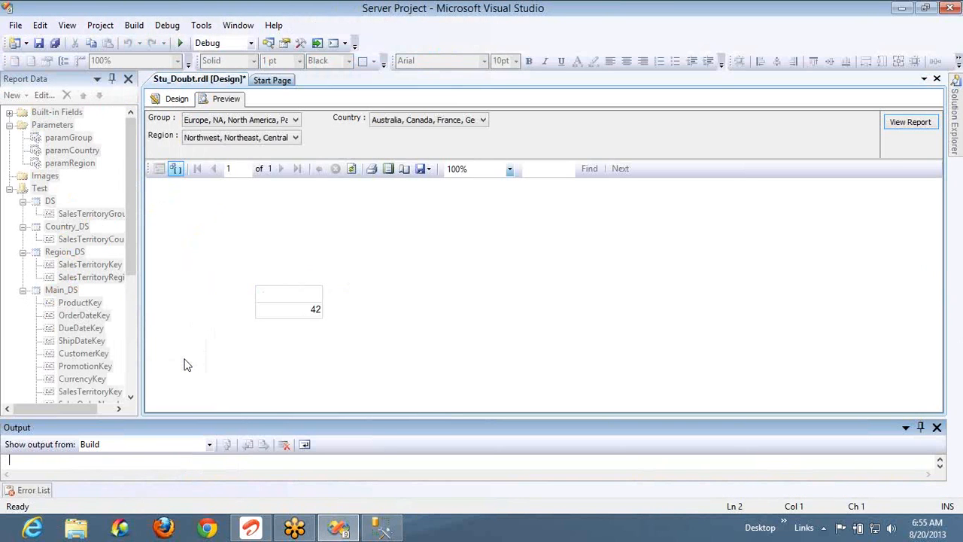
{"action": "left_click", "coordinate": [173, 100]}
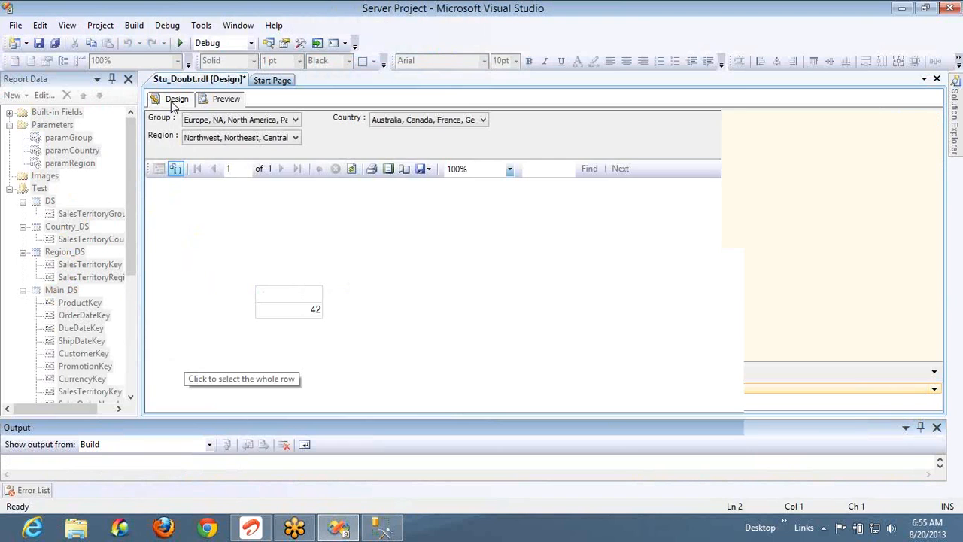
{"action": "right_click", "coordinate": [312, 245]}
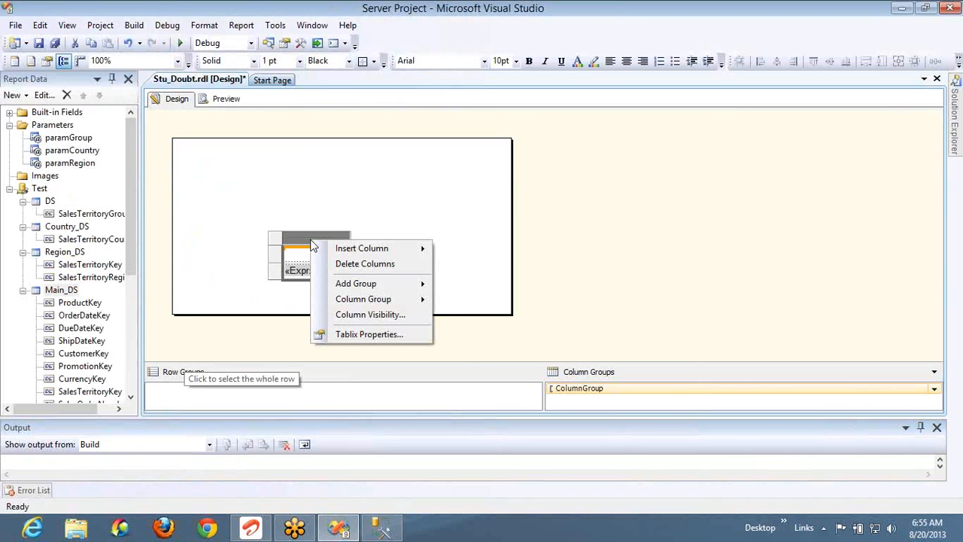
{"action": "mouse_move", "coordinate": [396, 248]}
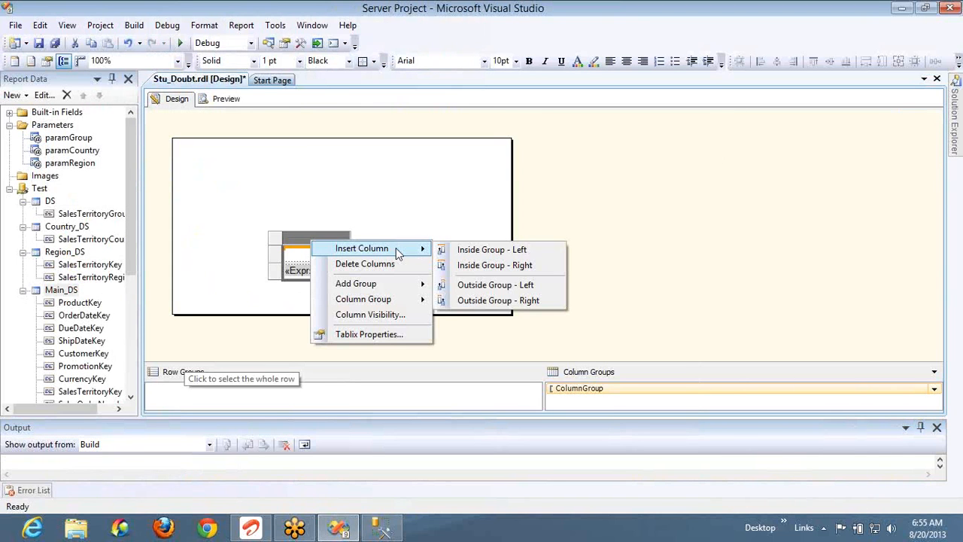
{"action": "left_click", "coordinate": [471, 290]}
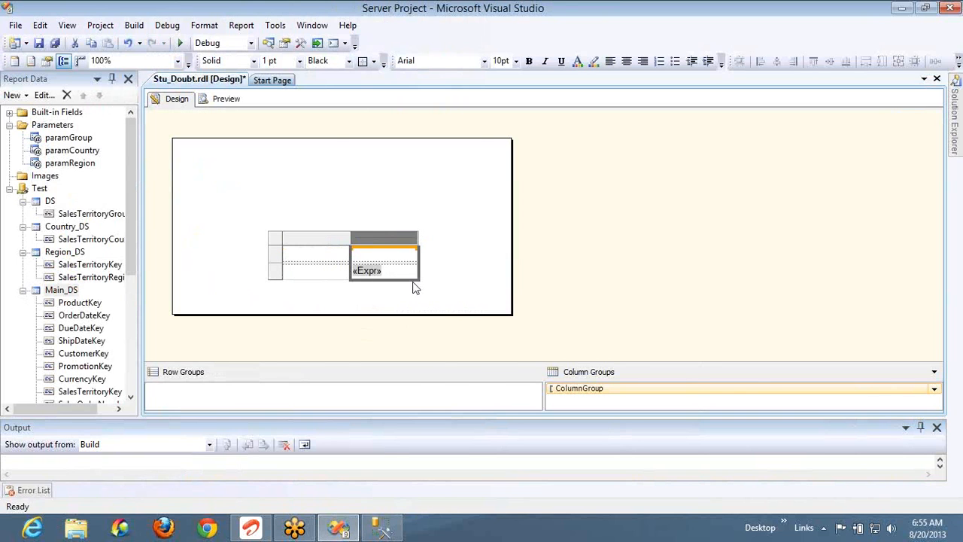
{"action": "left_click", "coordinate": [344, 273]}
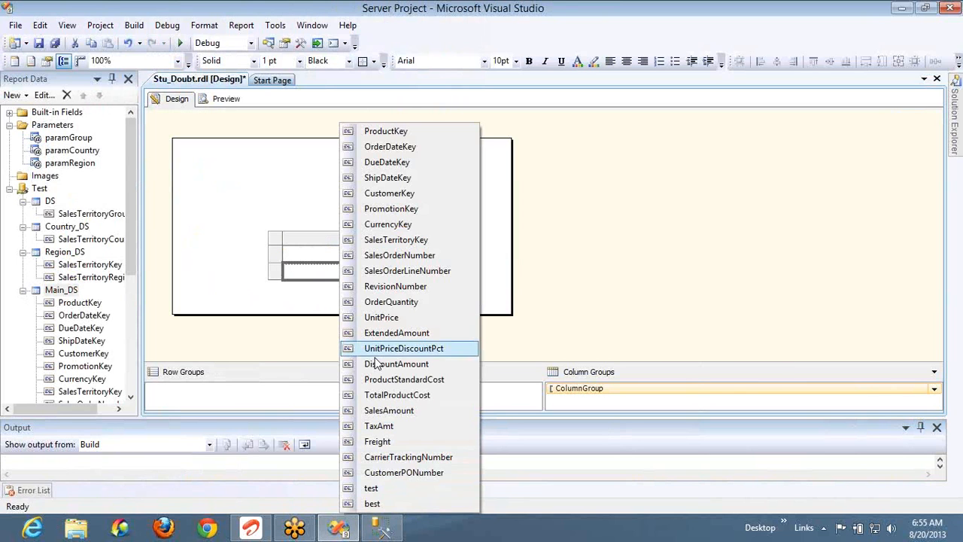
{"action": "left_click", "coordinate": [384, 410]}
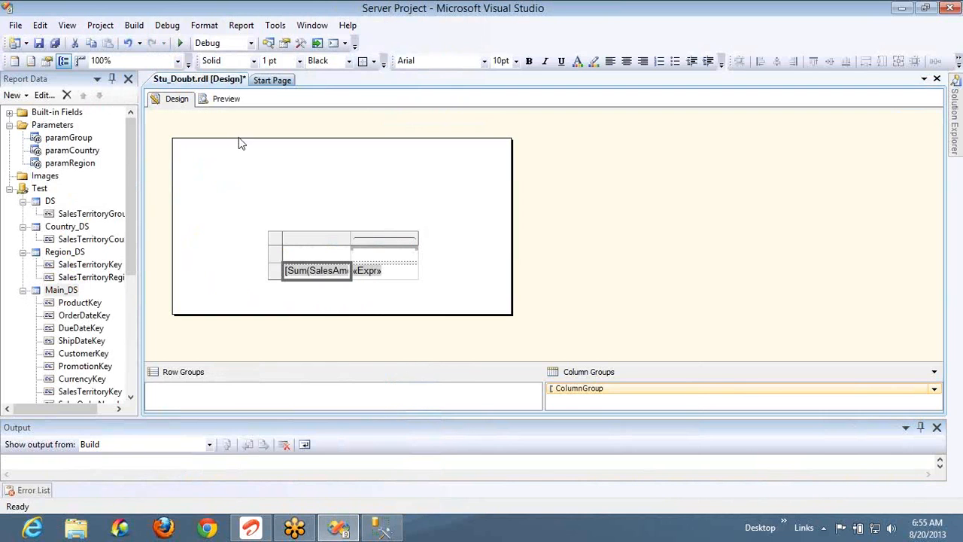
{"action": "left_click", "coordinate": [226, 100]}
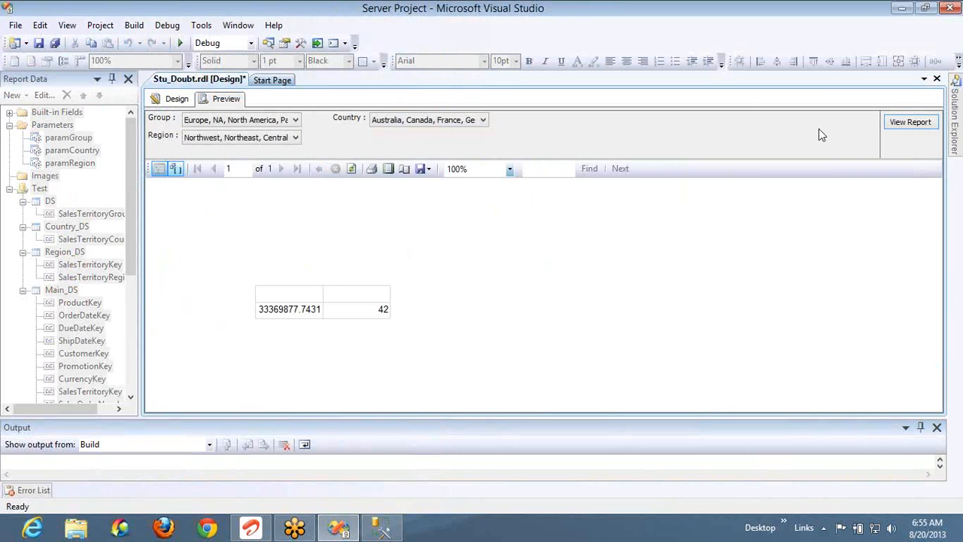
Remove the table's empty first column
{"action": "left_click", "coordinate": [179, 101]}
{"action": "key", "text": "Delete"}
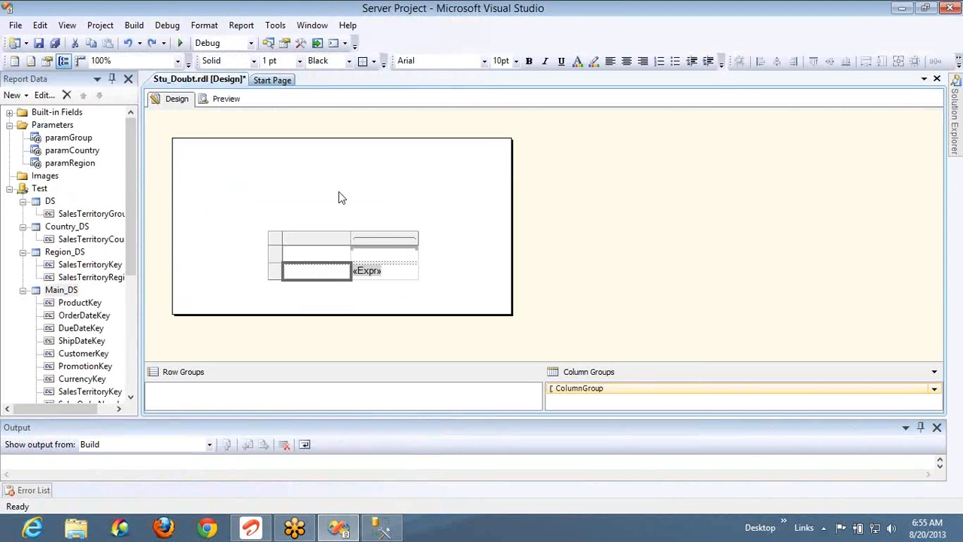
{"action": "key", "text": "Delete"}
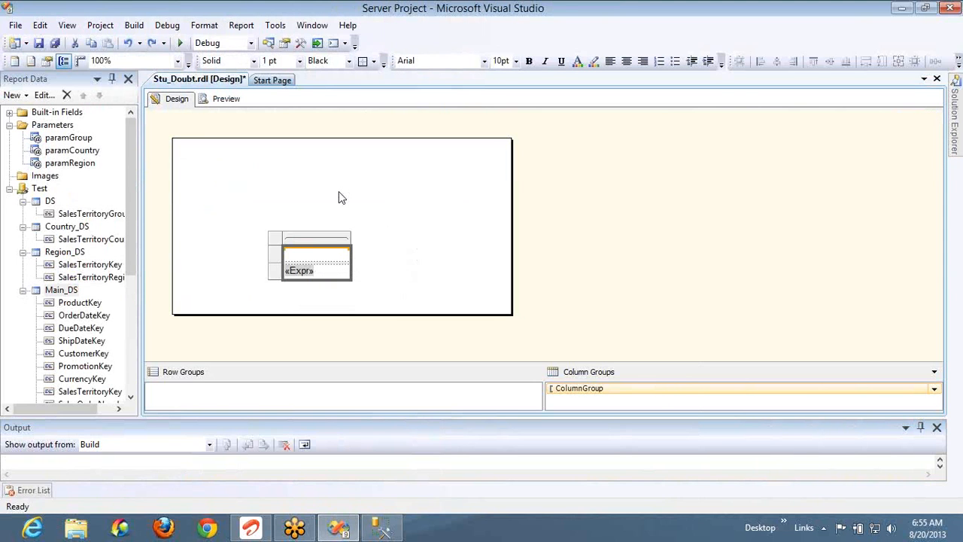
Insert a column right of «Expr» summing SalesAmount, preview it, and return to the layout
{"action": "right_click", "coordinate": [326, 236]}
{"action": "mouse_move", "coordinate": [351, 243]}
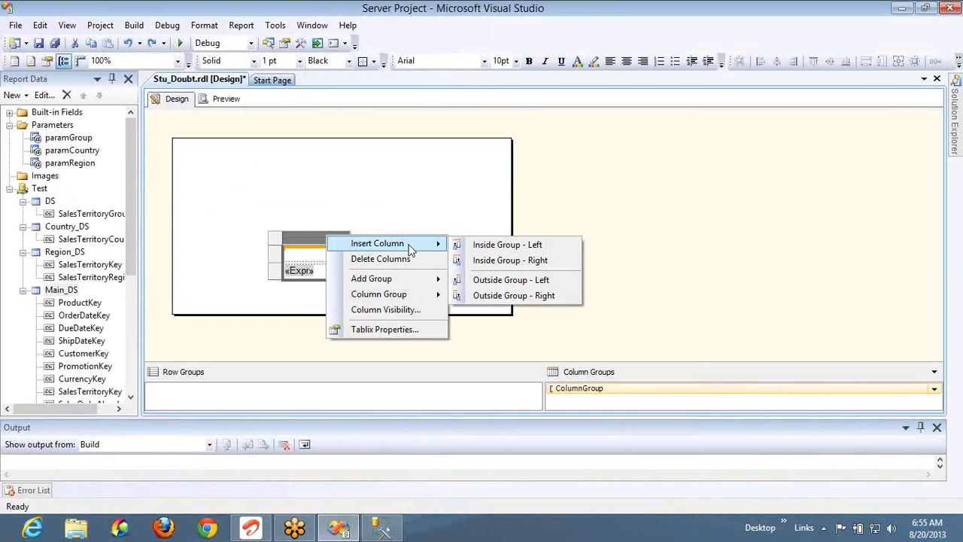
{"action": "left_click", "coordinate": [482, 262]}
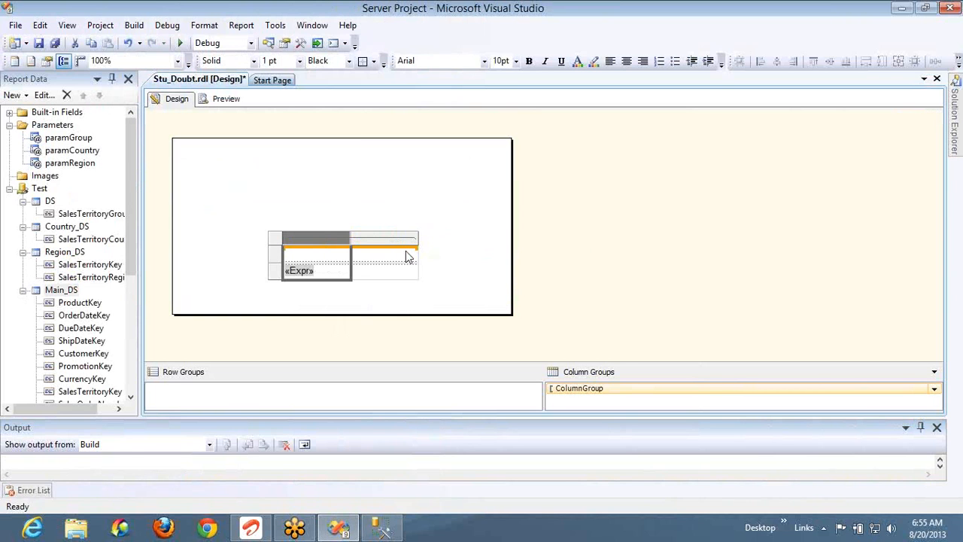
{"action": "left_click", "coordinate": [415, 269]}
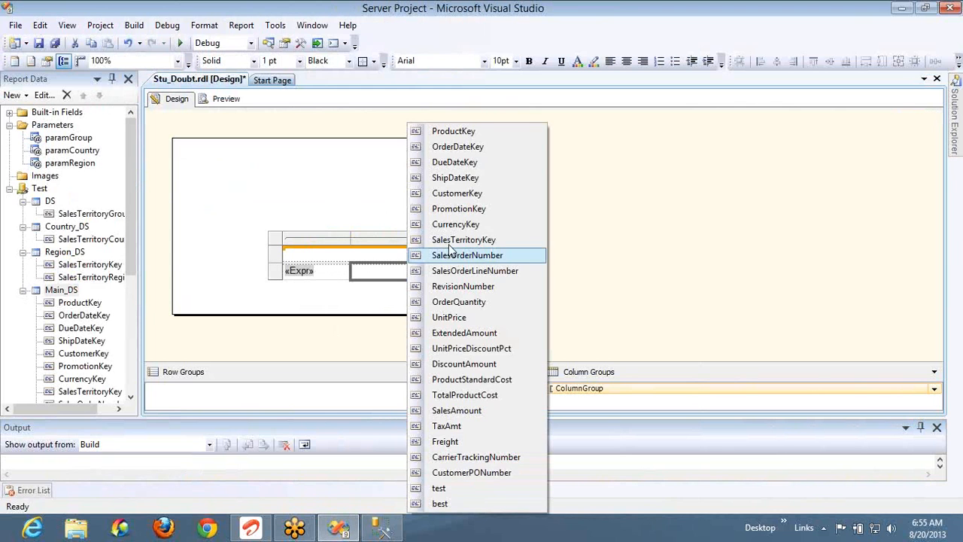
{"action": "left_click", "coordinate": [457, 410]}
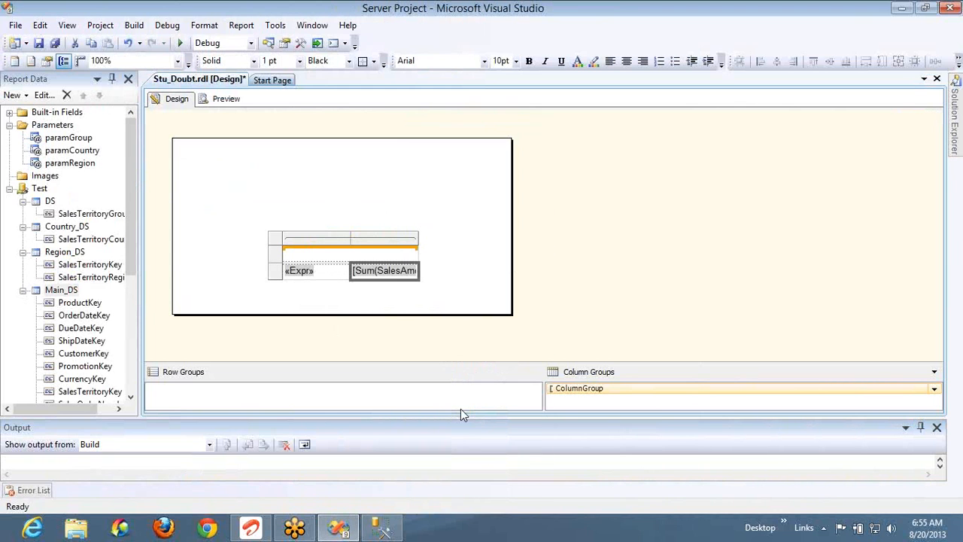
{"action": "left_click", "coordinate": [223, 102]}
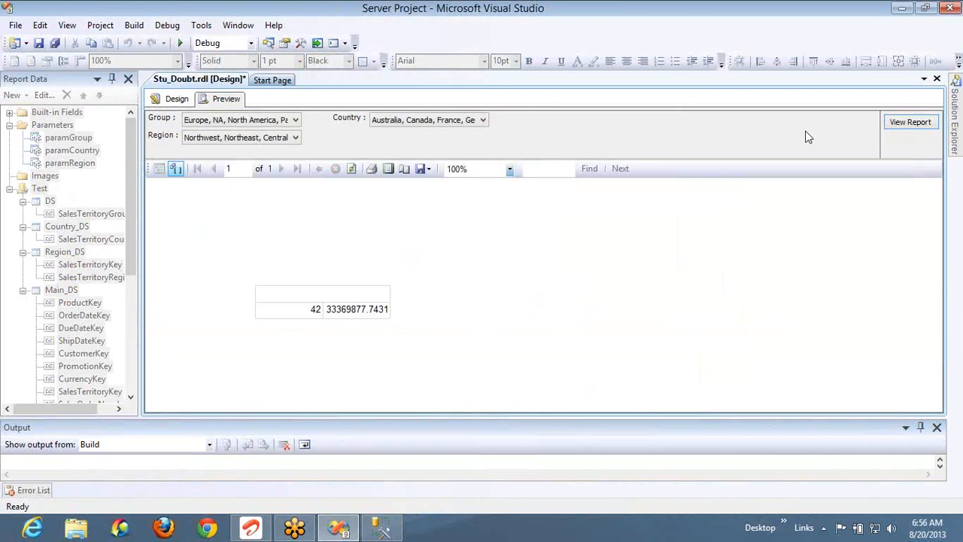
{"action": "left_click", "coordinate": [180, 99]}
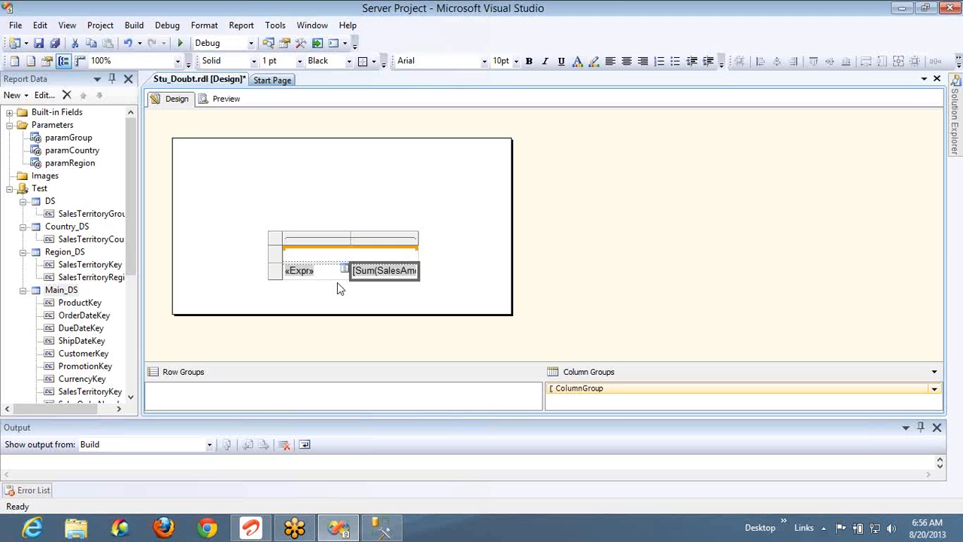
Switch the second column's sum from SalesAmount to ShipDateKey
{"action": "left_click", "coordinate": [412, 271]}
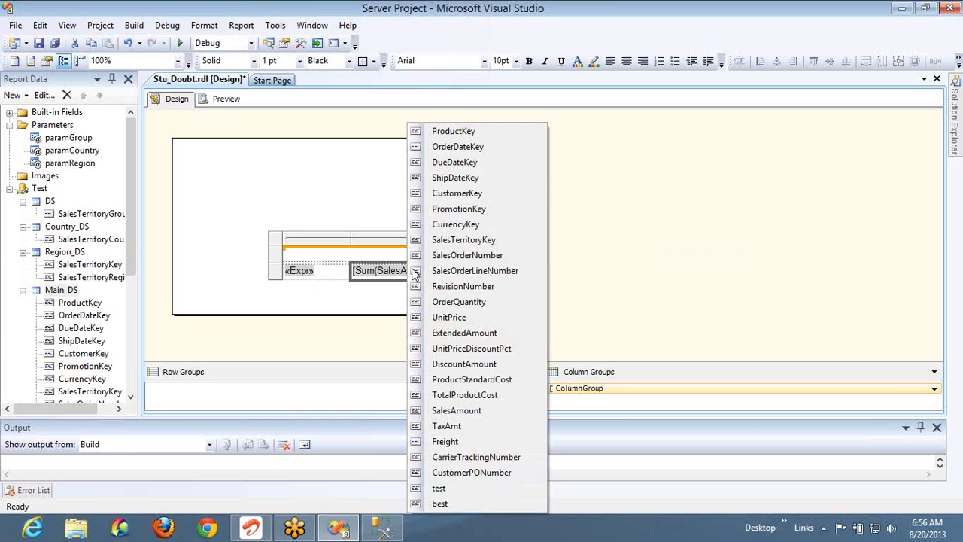
{"action": "left_click", "coordinate": [469, 179]}
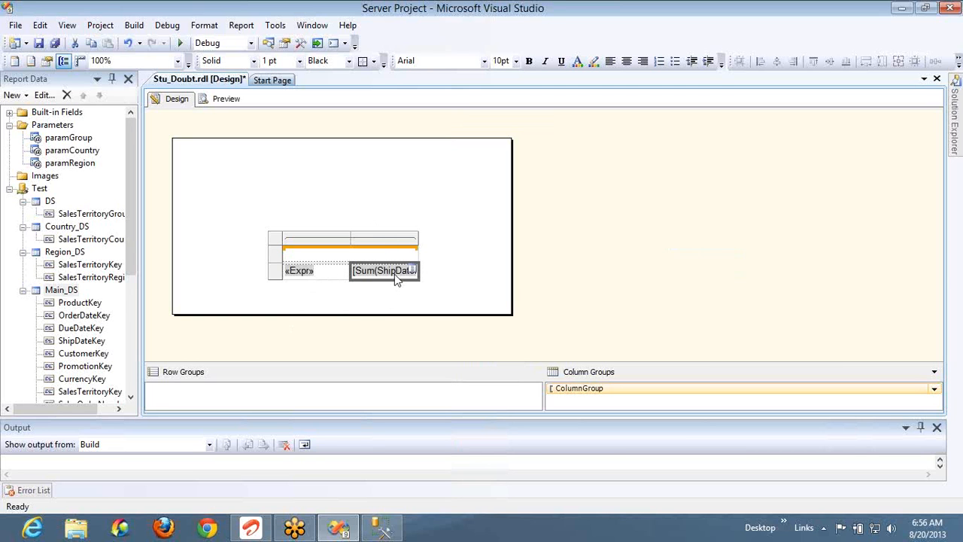
{"action": "right_click", "coordinate": [323, 271]}
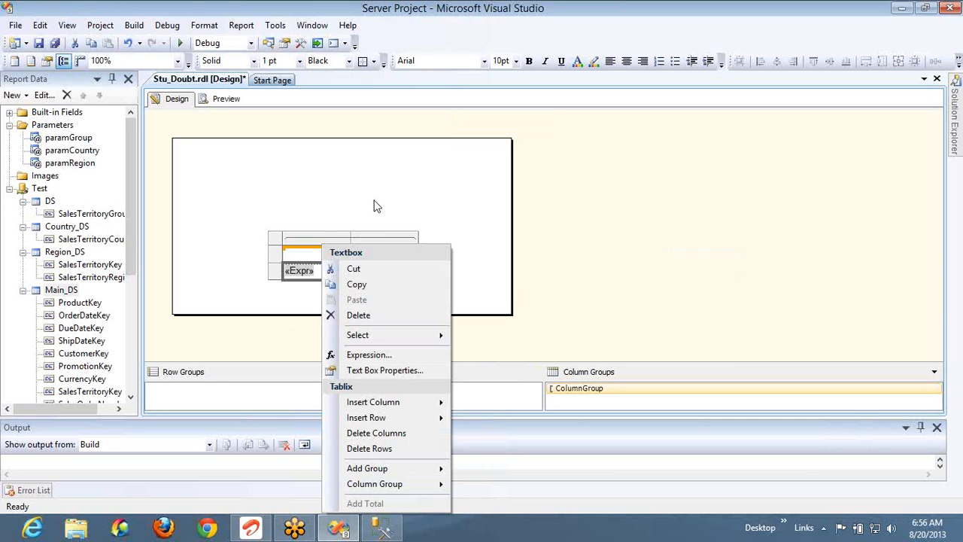
Reopen the «Expr» RunningValue expression and browse the Financial and Conversion function lists
{"action": "left_click", "coordinate": [376, 207]}
{"action": "right_click", "coordinate": [337, 280]}
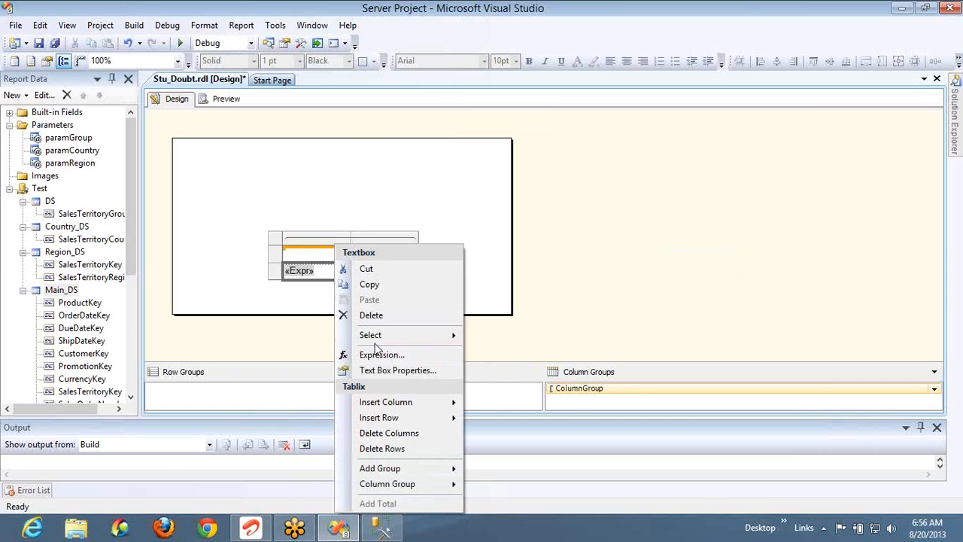
{"action": "left_click", "coordinate": [378, 353]}
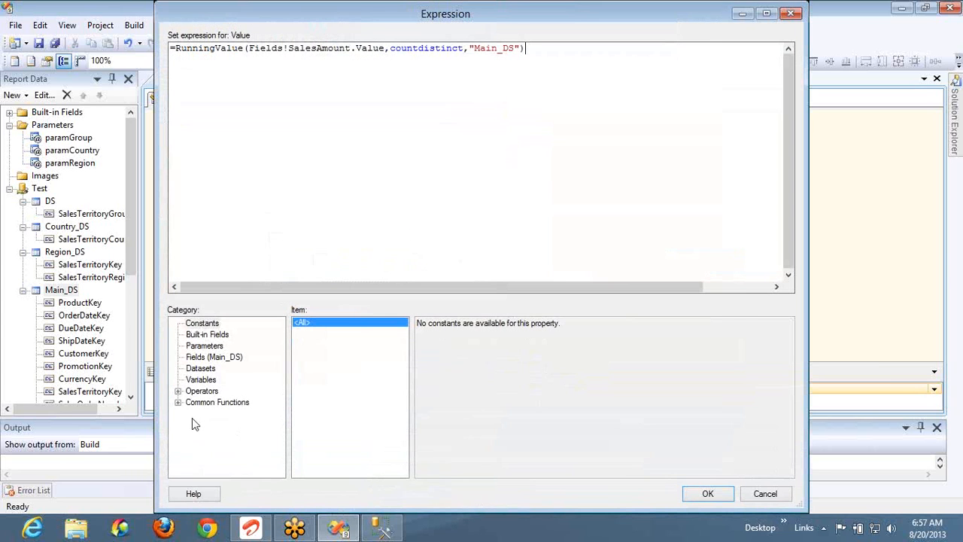
{"action": "left_click", "coordinate": [179, 402]}
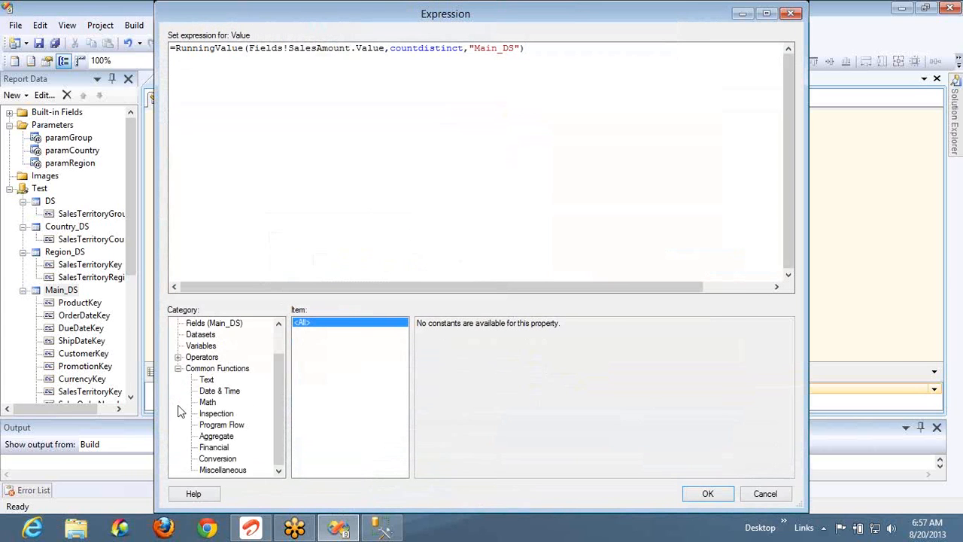
{"action": "left_click", "coordinate": [215, 448]}
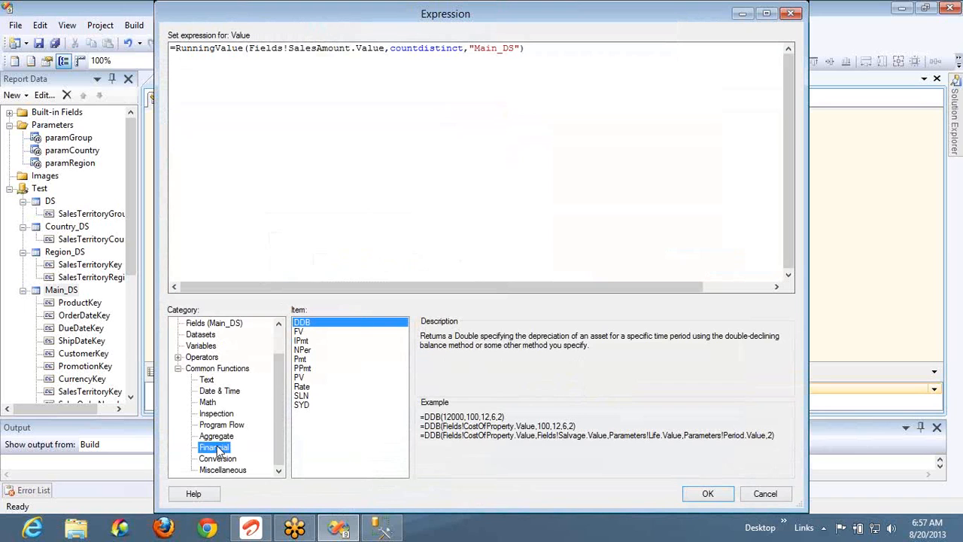
{"action": "left_click", "coordinate": [218, 460]}
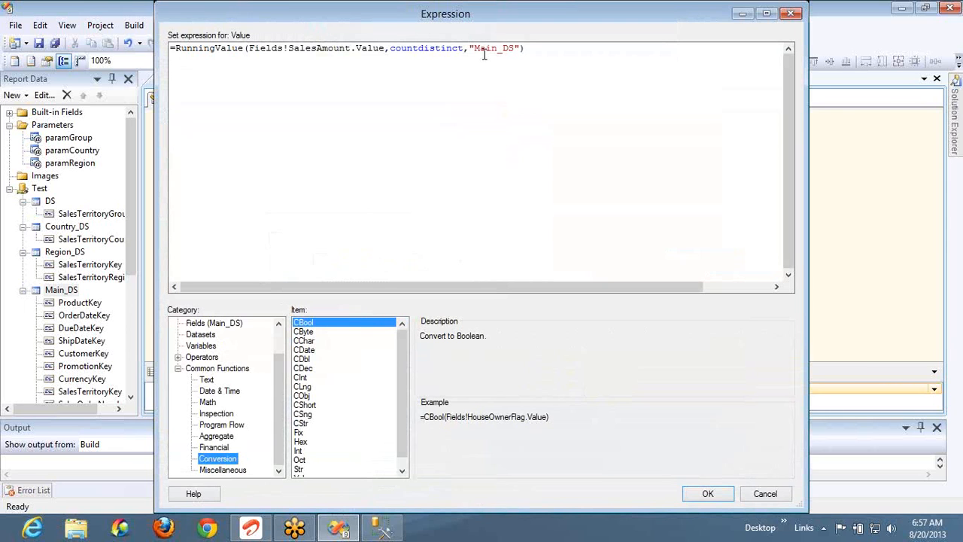
{"action": "left_click", "coordinate": [574, 57]}
Overwrite the expression with =iif(isdate(field),CDate(field),field) and select the CDate(field) call
{"action": "key", "text": "shift+Home"}
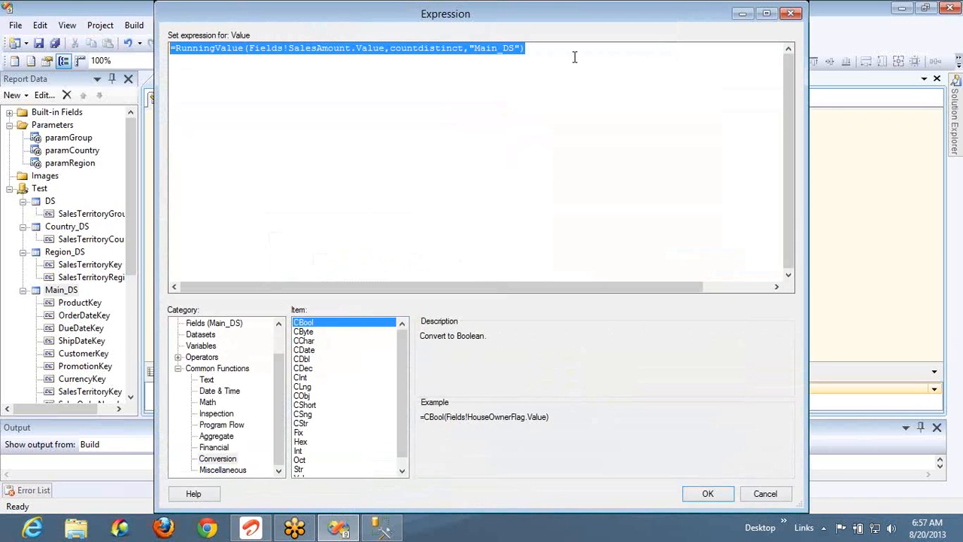
{"action": "key", "text": "shift+Right"}
{"action": "type", "text": "iif("}
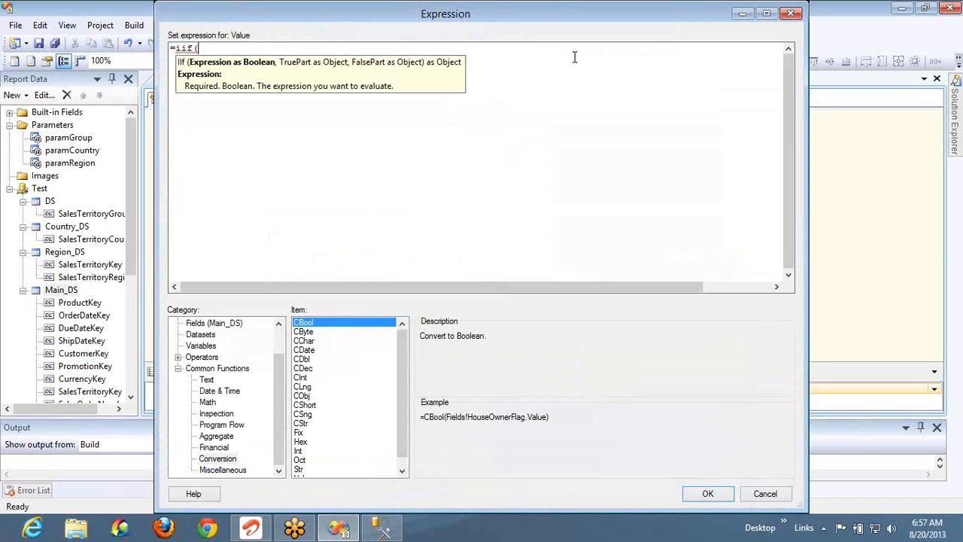
{"action": "type", "text": "isdate()"}
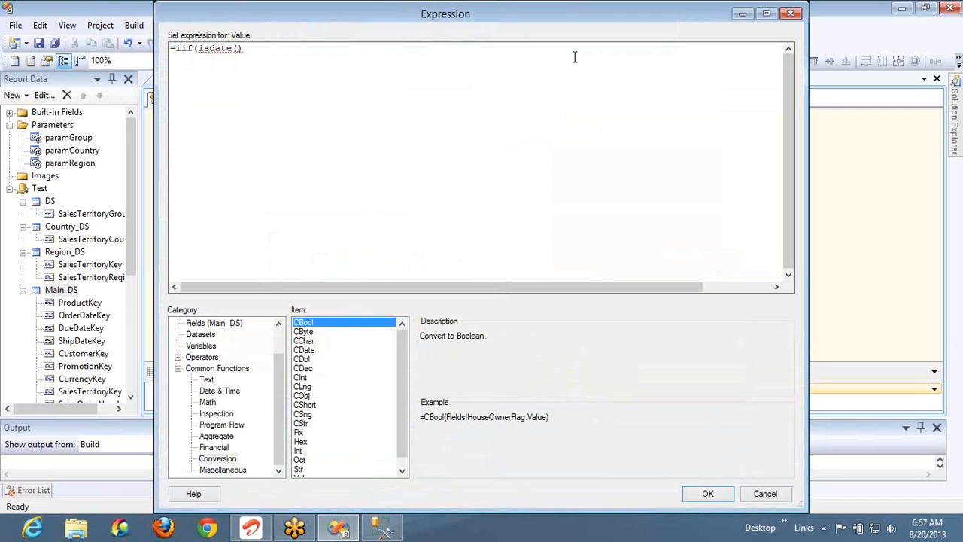
{"action": "key", "text": "Left"}
{"action": "type", "text": "field"}
{"action": "key", "text": "Right"}
{"action": "type", "text": ","}
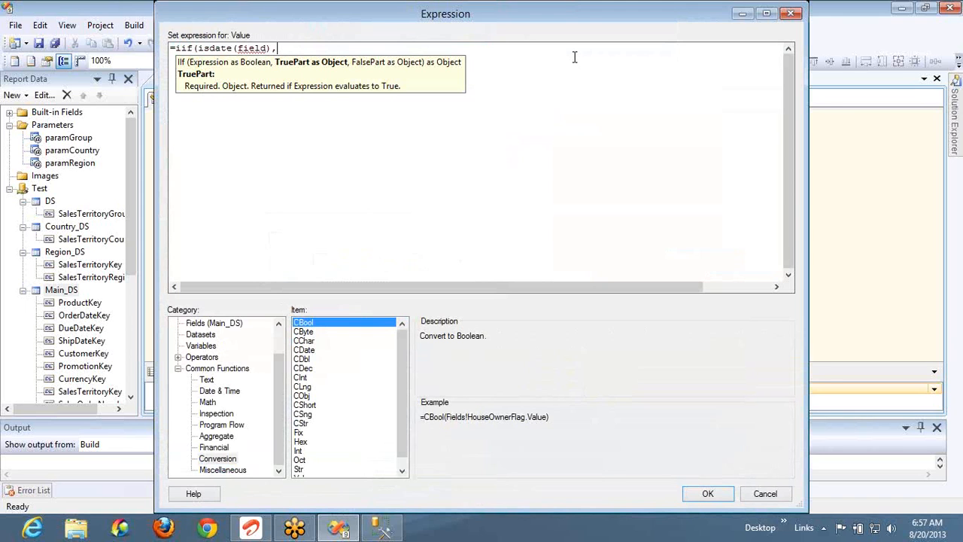
{"action": "type", "text": "CDate"}
{"action": "type", "text": "(fiel"}
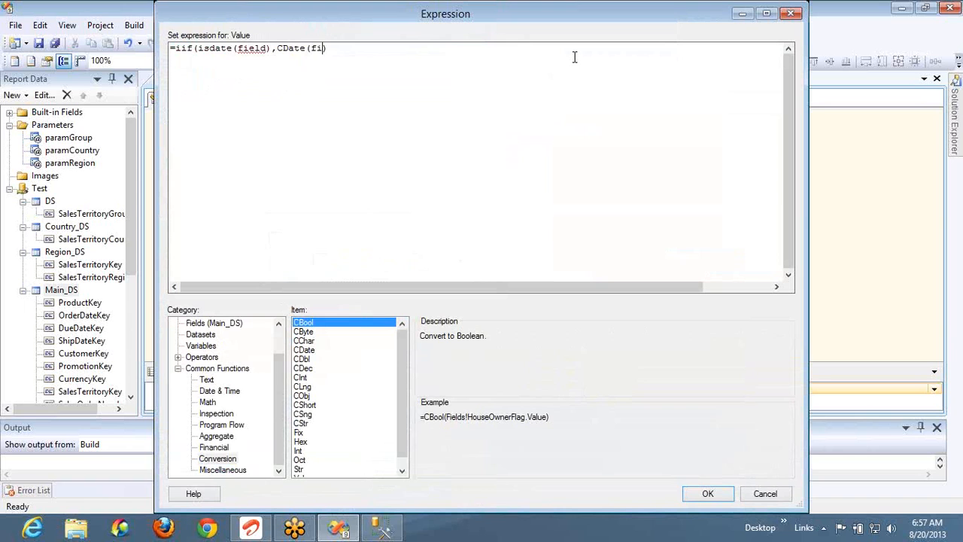
{"action": "type", "text": "d),"}
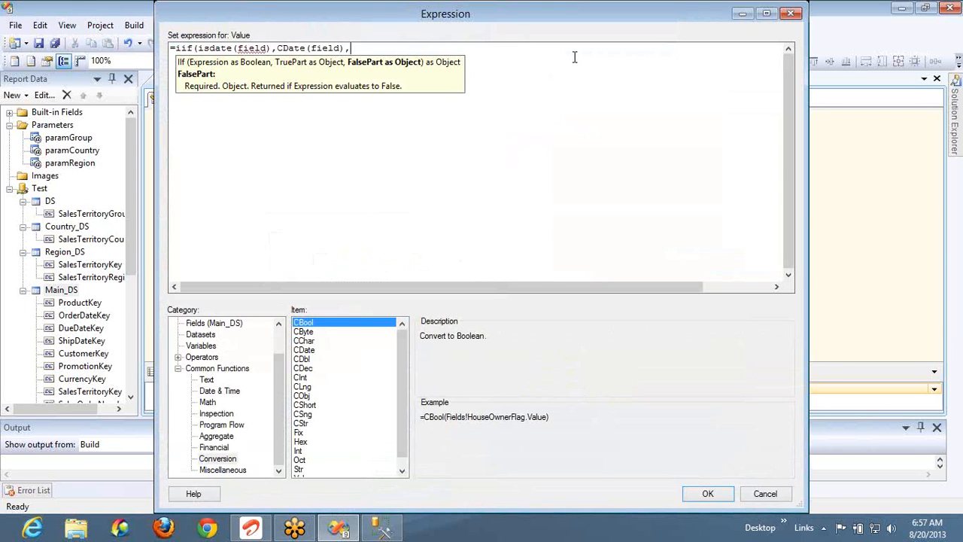
{"action": "type", "text": "fie"}
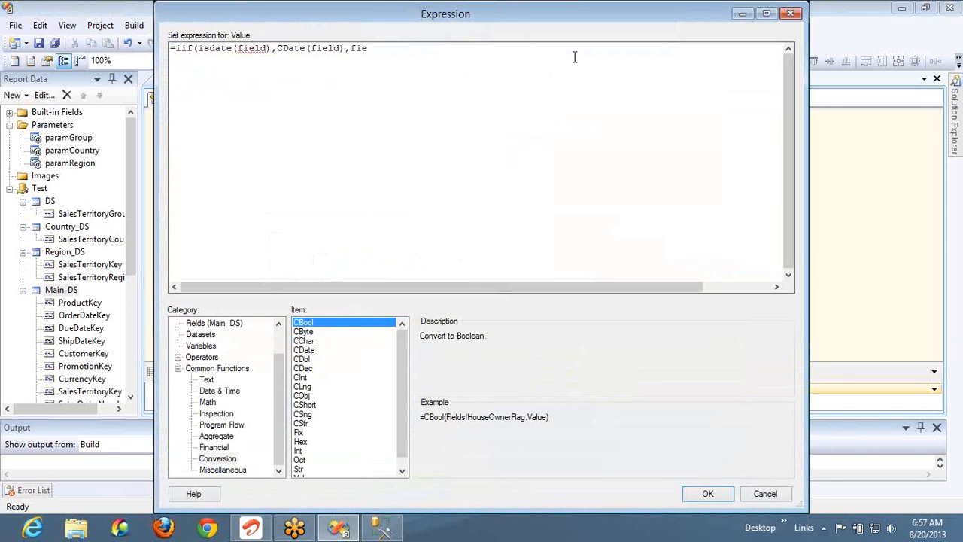
{"action": "type", "text": "ld)"}
{"action": "double_click", "coordinate": [256, 49]}
{"action": "double_click", "coordinate": [324, 50]}
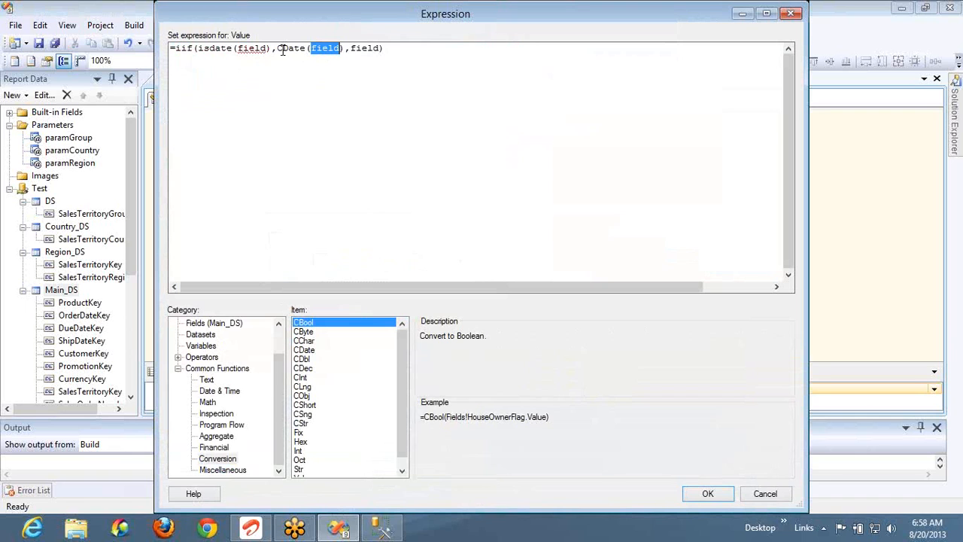
{"action": "left_click_drag", "start_coordinate": [278, 49], "coordinate": [340, 50]}
Browse the conversion functions from CBool through CDec to find the decimal example
{"action": "left_click", "coordinate": [316, 324]}
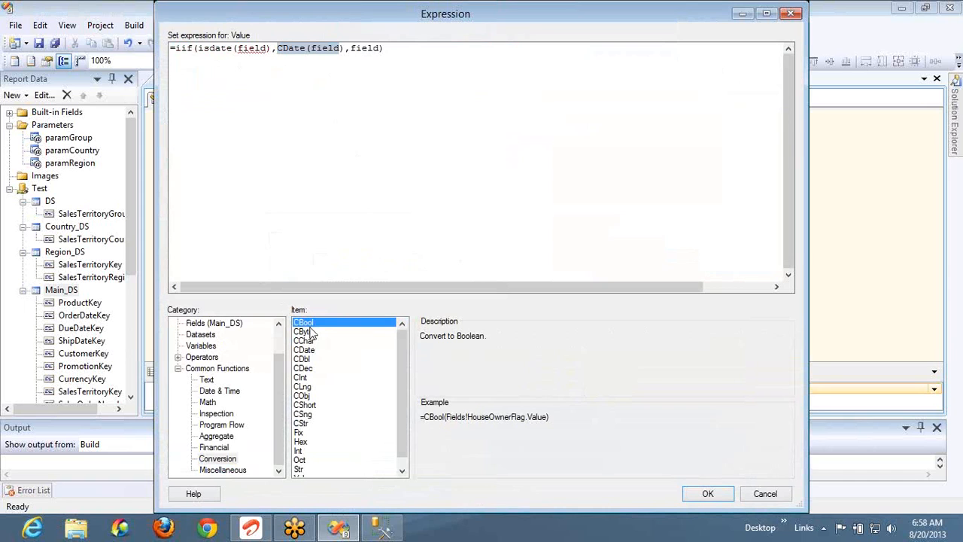
{"action": "left_click", "coordinate": [309, 336]}
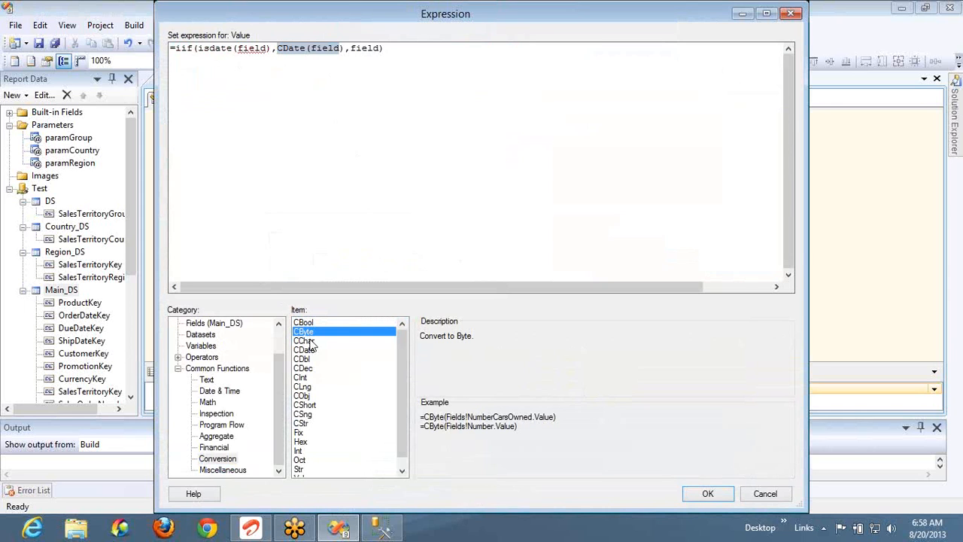
{"action": "left_click", "coordinate": [312, 343]}
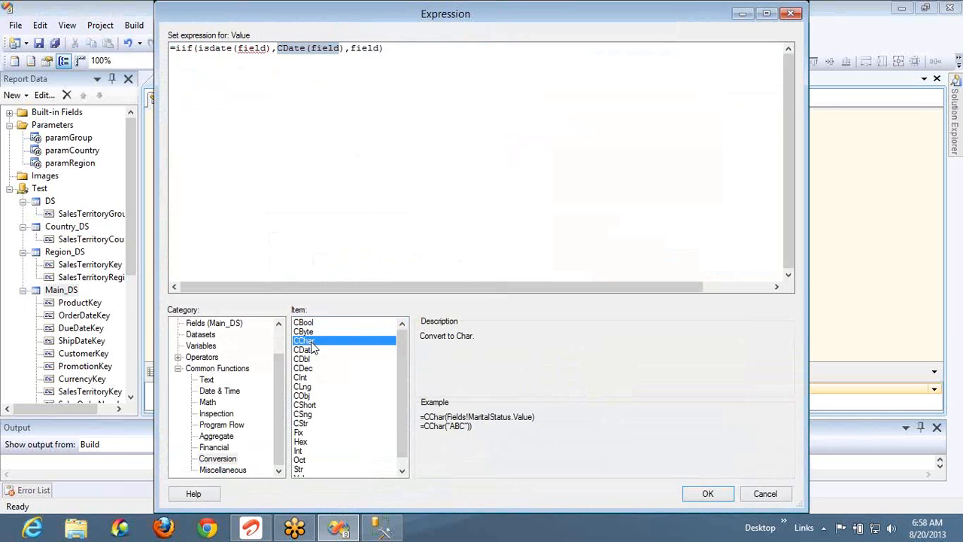
{"action": "left_click", "coordinate": [313, 352]}
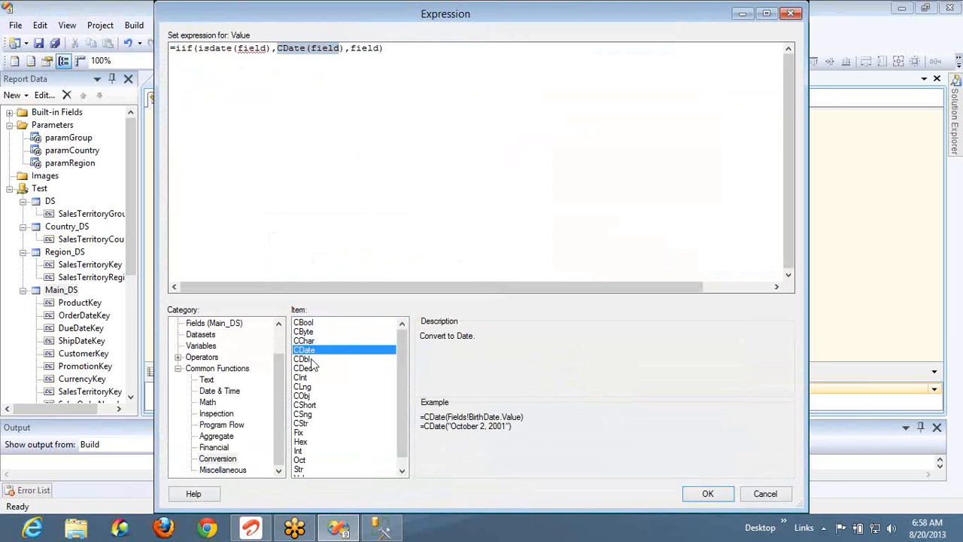
{"action": "left_click", "coordinate": [315, 360]}
{"action": "left_click", "coordinate": [316, 368]}
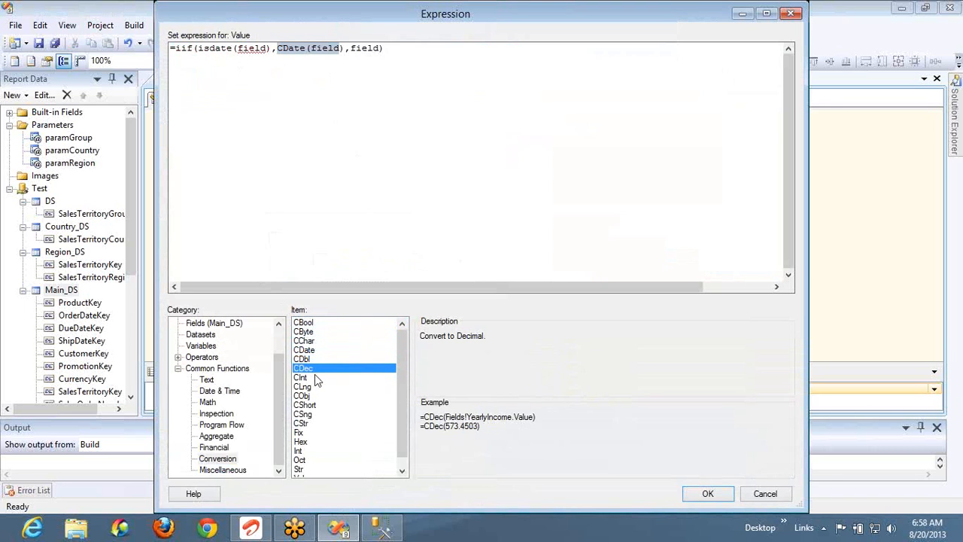
{"action": "left_click", "coordinate": [317, 378]}
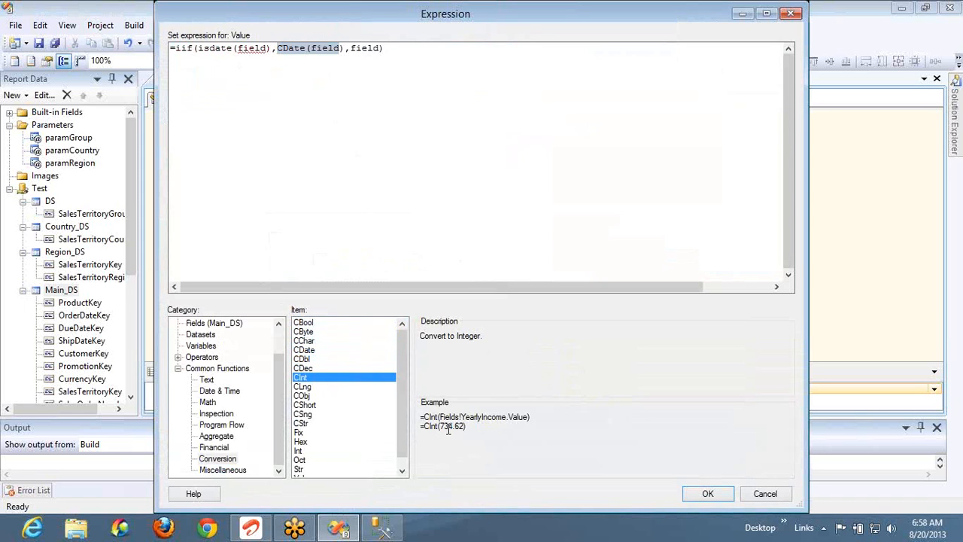
{"action": "left_click", "coordinate": [308, 368]}
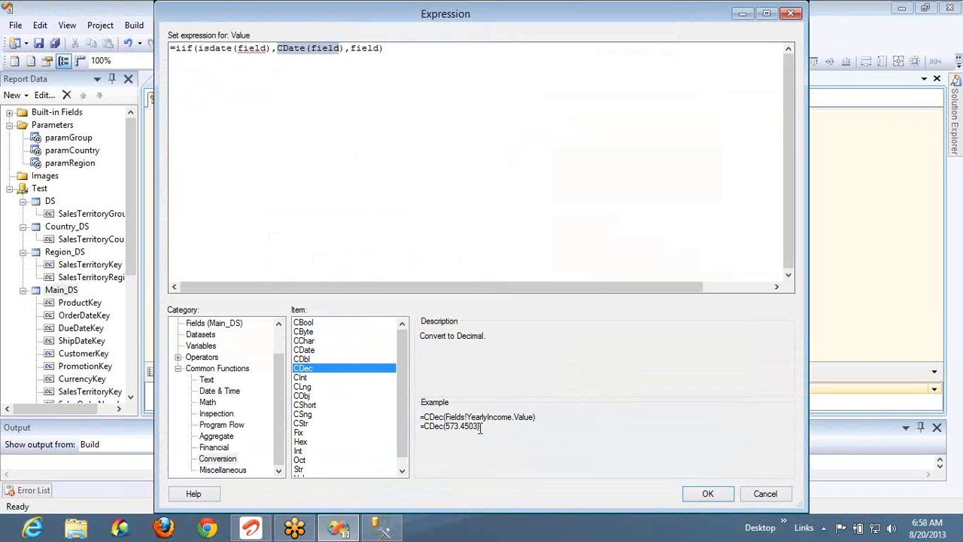
Replace the whole expression with the =CDec(573.4503) example
{"action": "left_click_drag", "start_coordinate": [480, 427], "coordinate": [422, 438]}
{"action": "key", "text": "ctrl+c"}
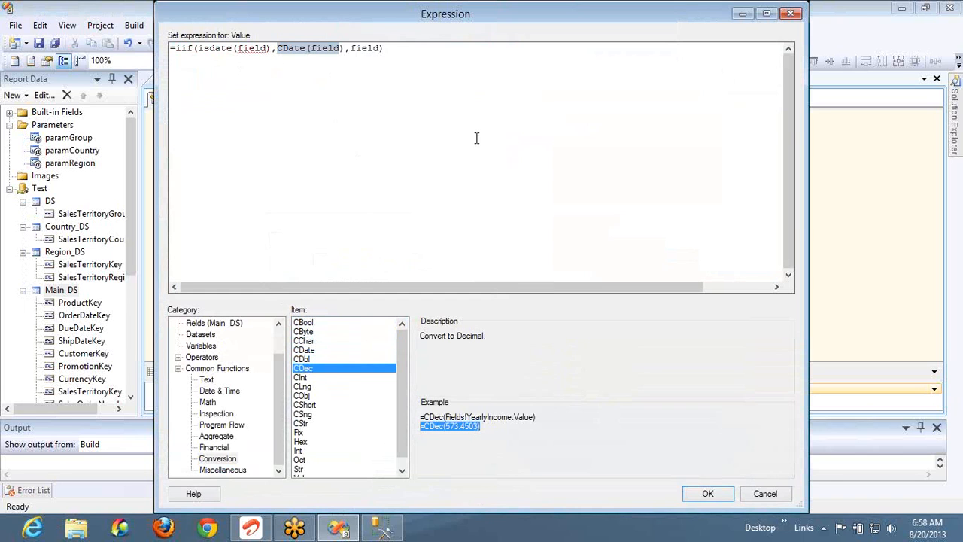
{"action": "left_click", "coordinate": [477, 113]}
{"action": "key", "text": "ctrl+a"}
{"action": "key", "text": "ctrl+v"}
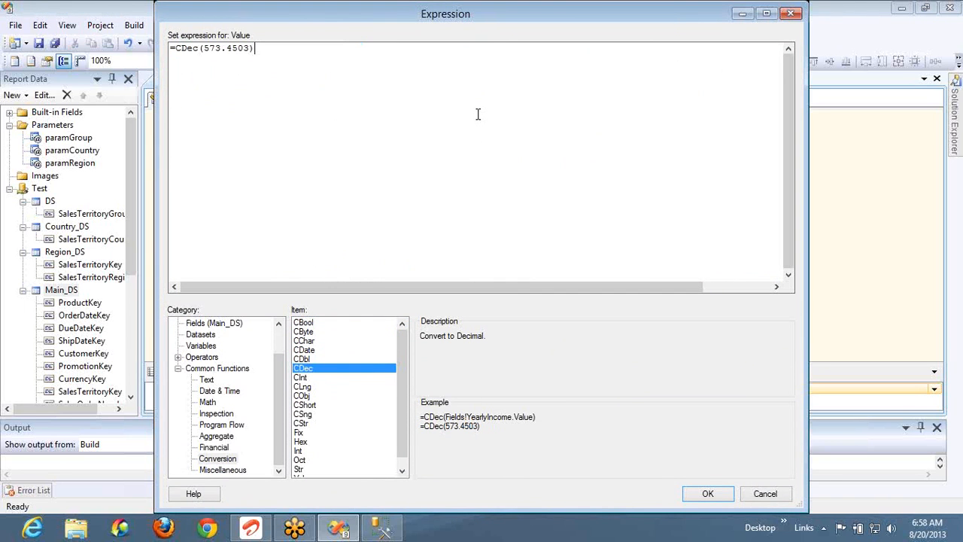
Accept the CDec expression, delete the Sum column, and preview the value 573.4503
{"action": "left_click", "coordinate": [717, 496]}
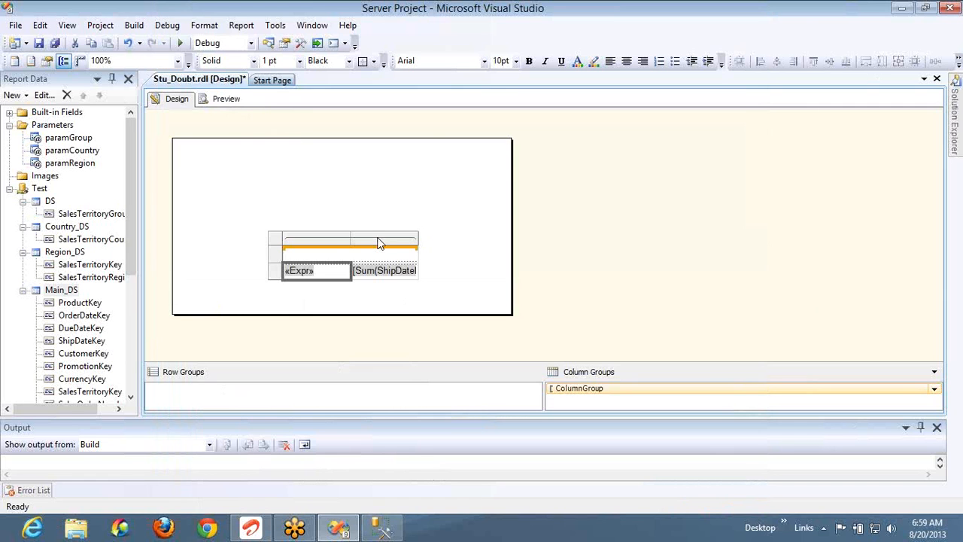
{"action": "right_click", "coordinate": [379, 241]}
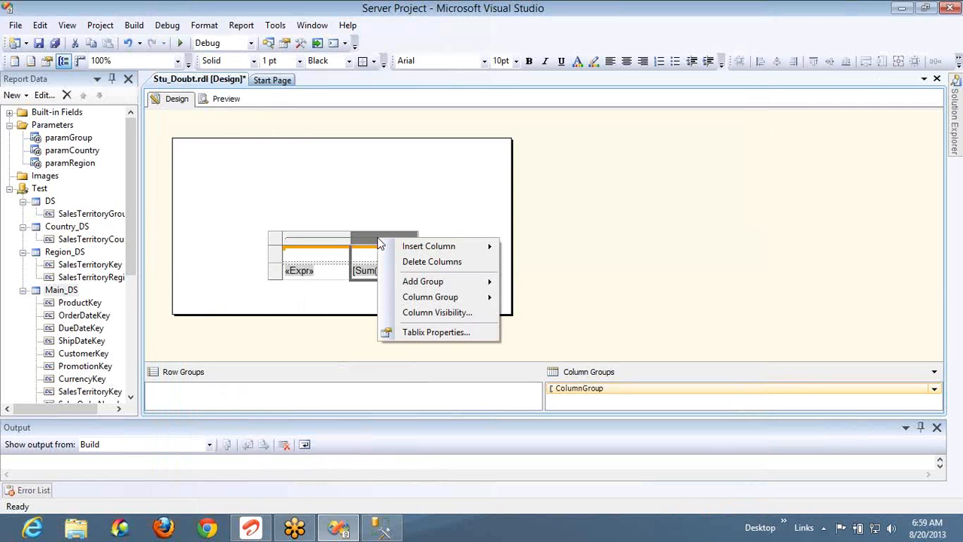
{"action": "left_click", "coordinate": [412, 261]}
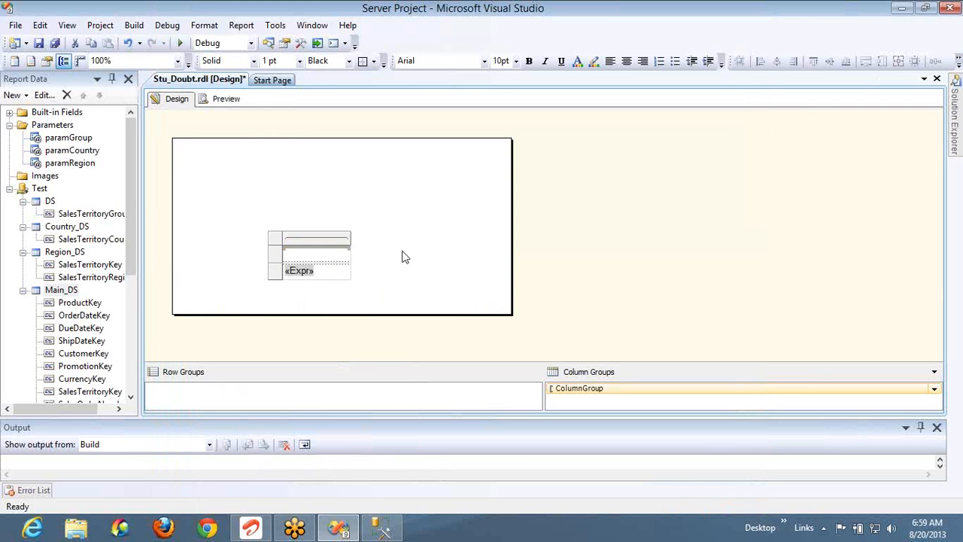
{"action": "left_click", "coordinate": [235, 98]}
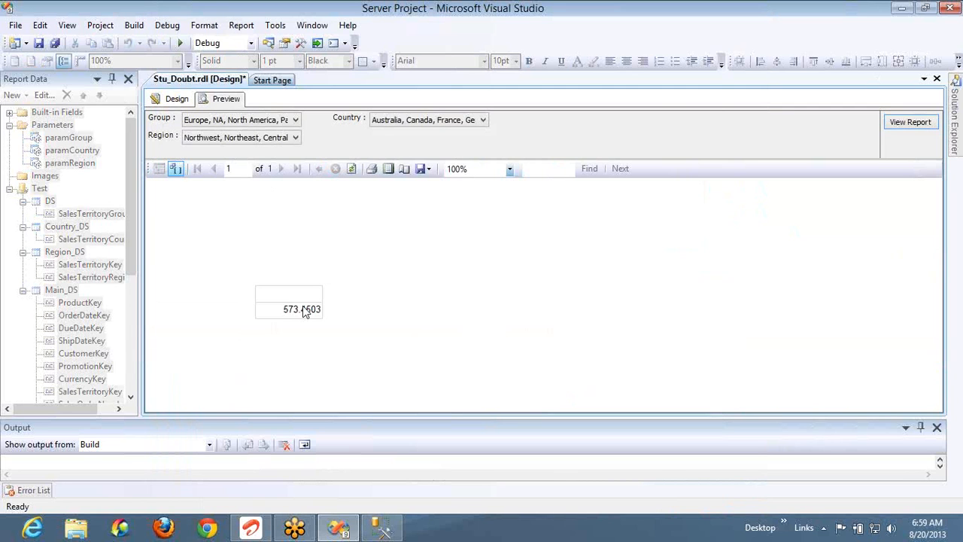
Replace 573.4503 with 22/33 so the textbox reads =CDec(22/33), and preview 0.666666666666667
{"action": "left_click", "coordinate": [178, 100]}
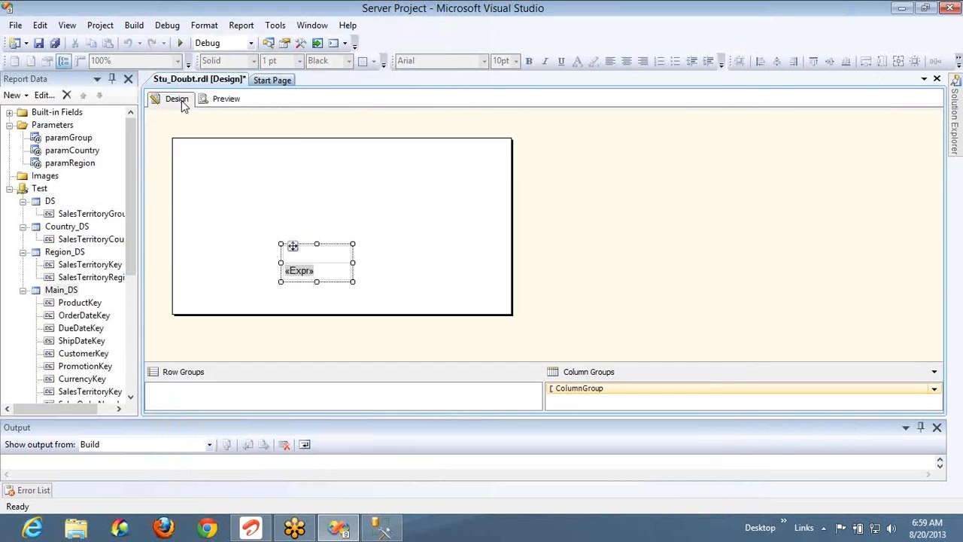
{"action": "left_click", "coordinate": [349, 277]}
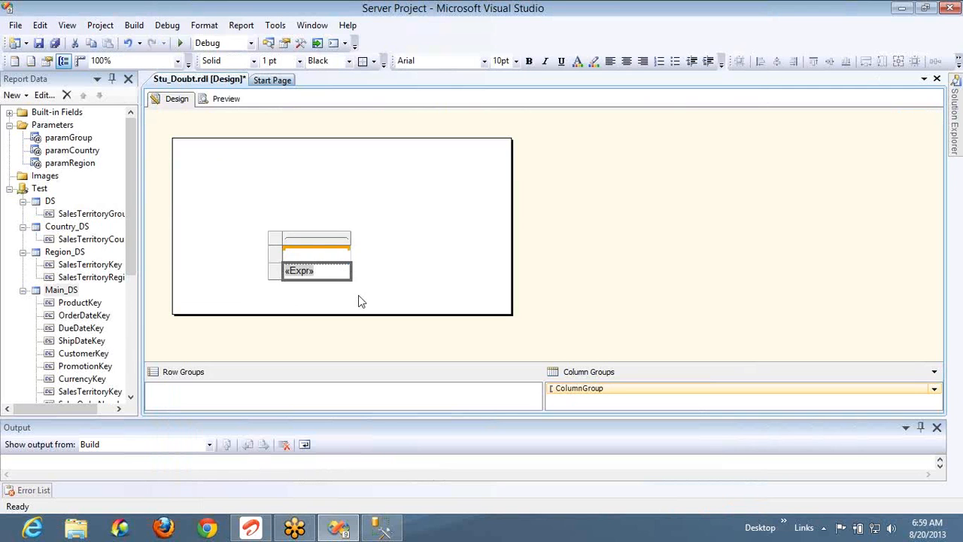
{"action": "right_click", "coordinate": [359, 295]}
{"action": "right_click", "coordinate": [336, 269]}
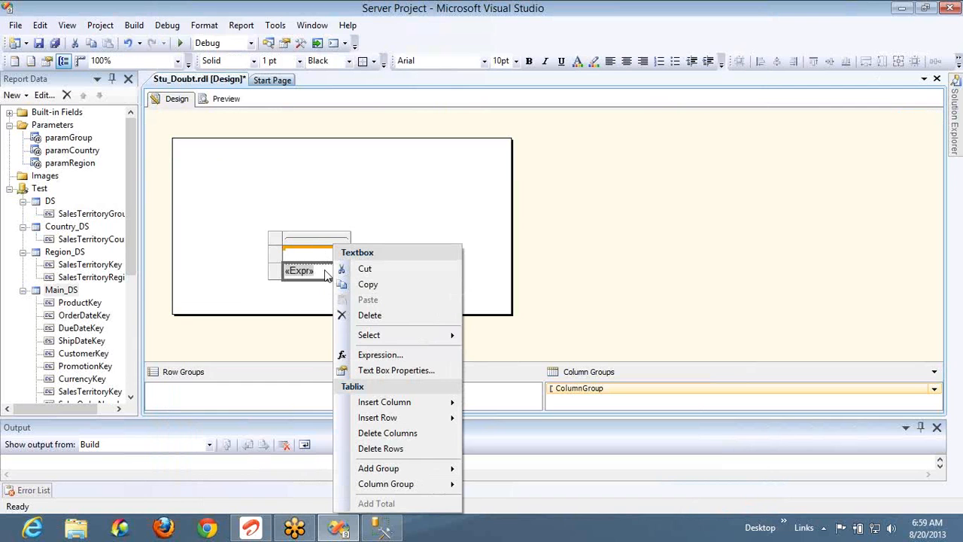
{"action": "right_click", "coordinate": [326, 271]}
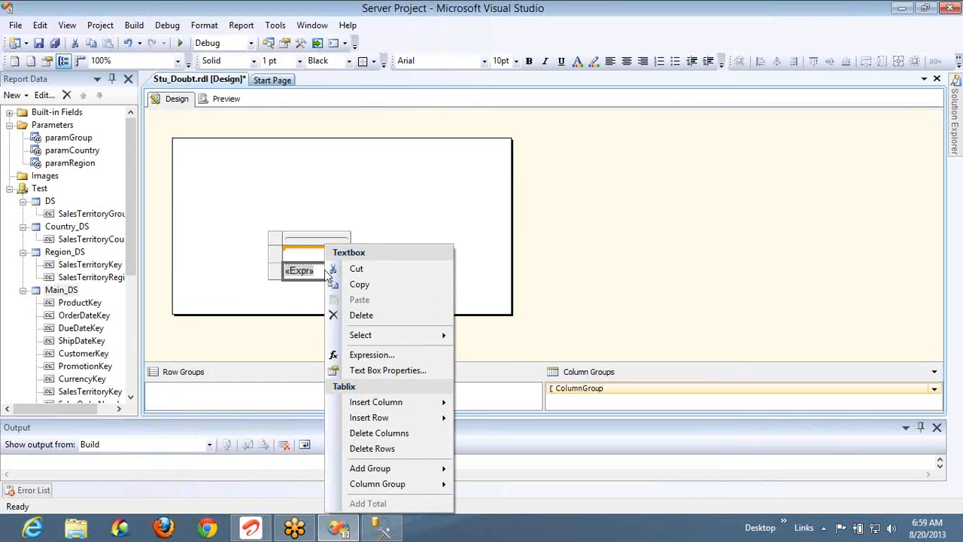
{"action": "left_click", "coordinate": [368, 354]}
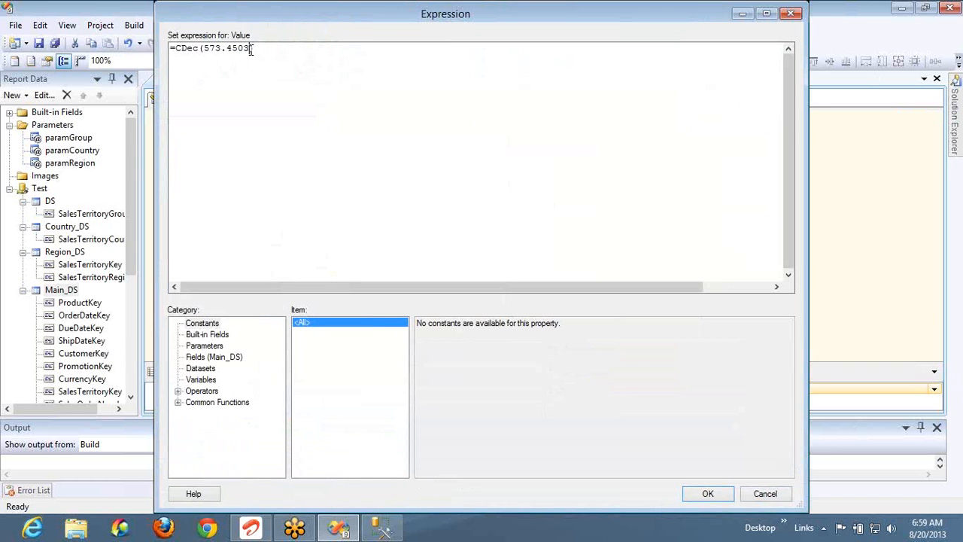
{"action": "key", "text": "ctrl+shift+Left"}
{"action": "key", "text": "ctrl+shift+Left"}
{"action": "key", "text": "ctrl+shift+Left"}
{"action": "type", "text": "22/33"}
{"action": "left_click", "coordinate": [718, 492]}
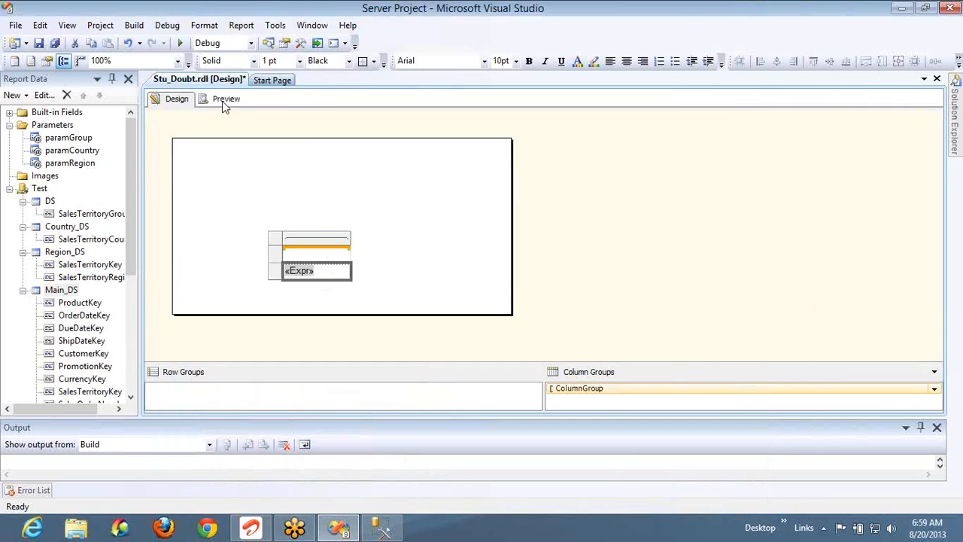
{"action": "left_click", "coordinate": [224, 100]}
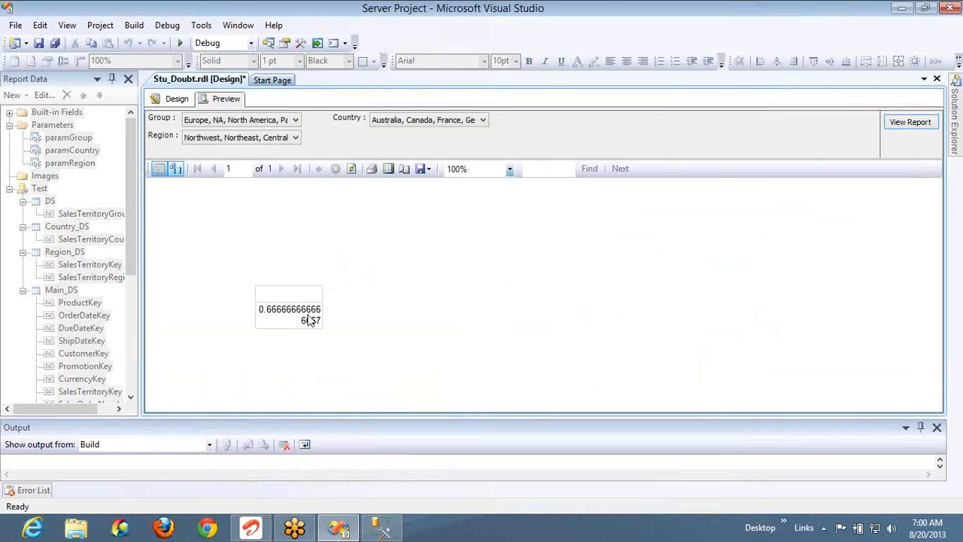
Swap CDec for CInt to get =CInt(22/33) and preview the result 1
{"action": "left_click", "coordinate": [179, 104]}
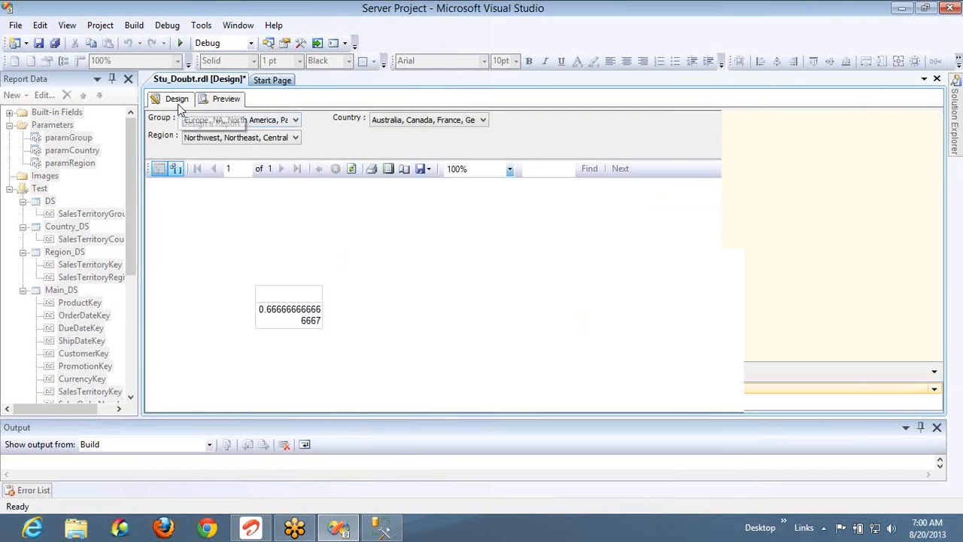
{"action": "left_click", "coordinate": [337, 268]}
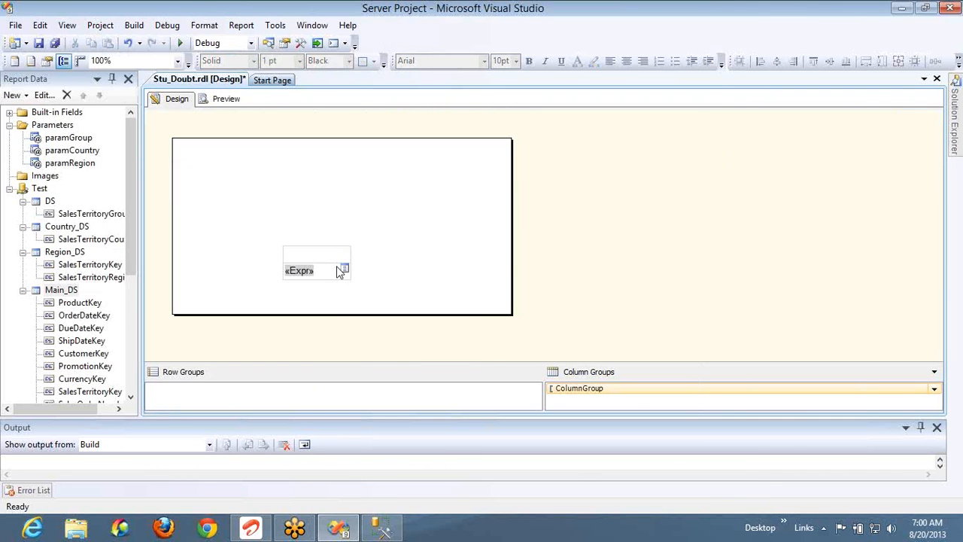
{"action": "right_click", "coordinate": [337, 268]}
{"action": "left_click", "coordinate": [387, 354]}
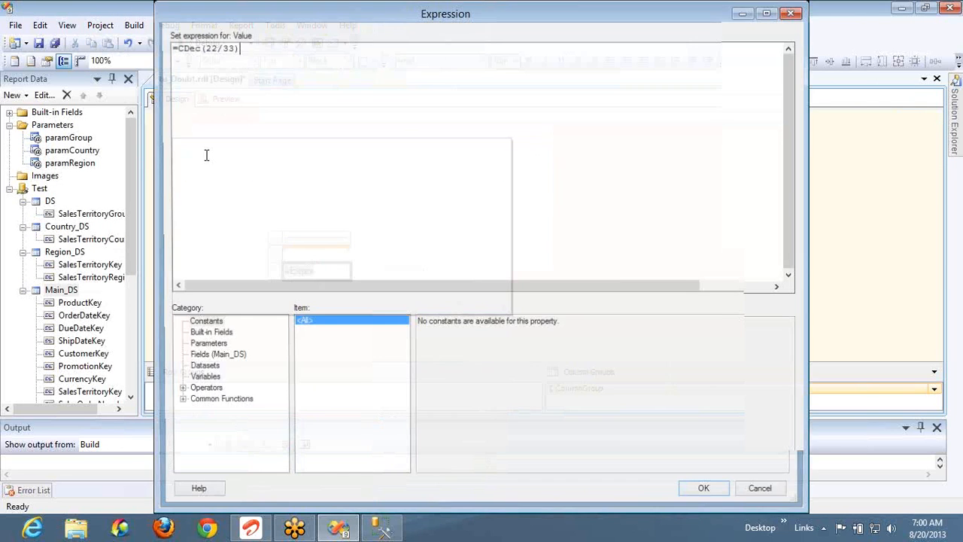
{"action": "double_click", "coordinate": [197, 49]}
{"action": "key", "text": "BackSpace"}
{"action": "type", "text": "CInt"}
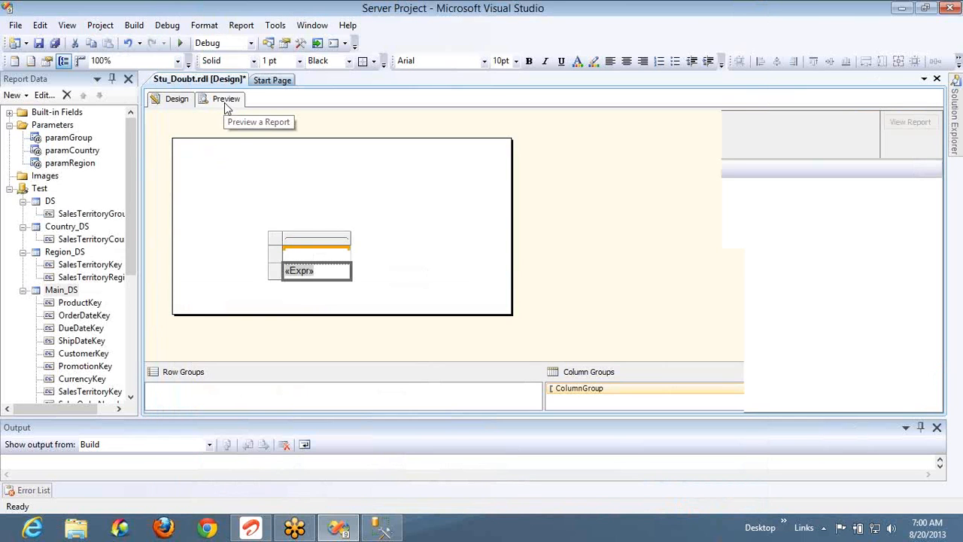
{"action": "left_click", "coordinate": [225, 100]}
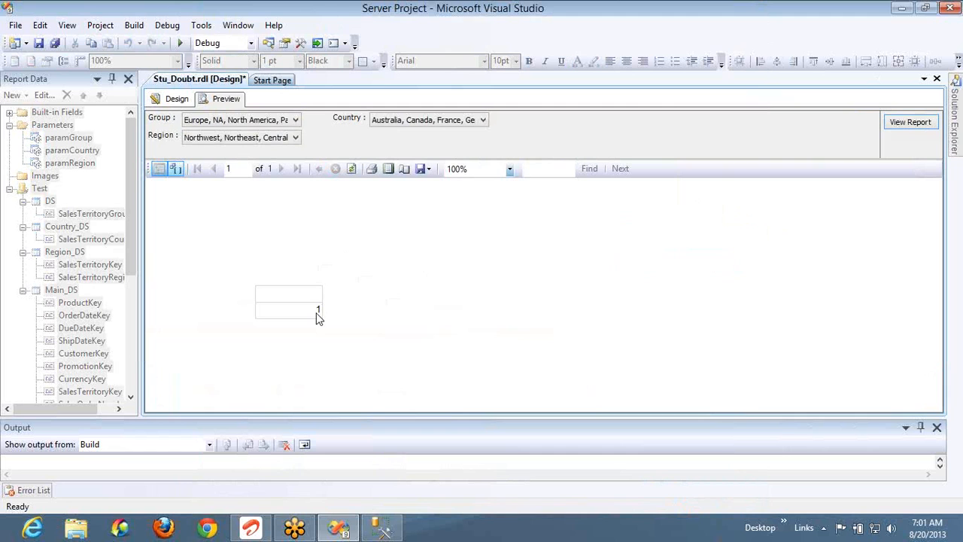
Open the Expr textbox's expression editor and list the Conversion common functions
{"action": "left_click", "coordinate": [188, 103]}
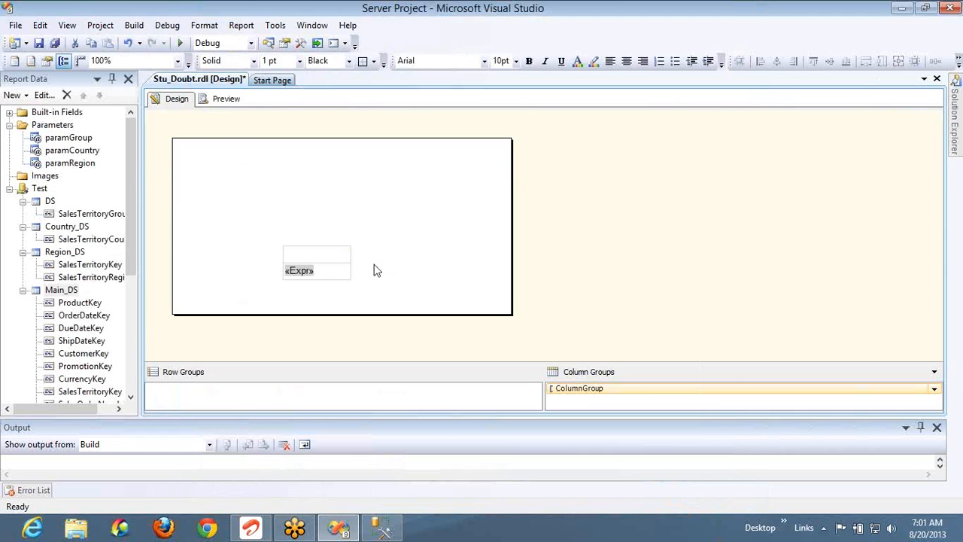
{"action": "left_click", "coordinate": [335, 271]}
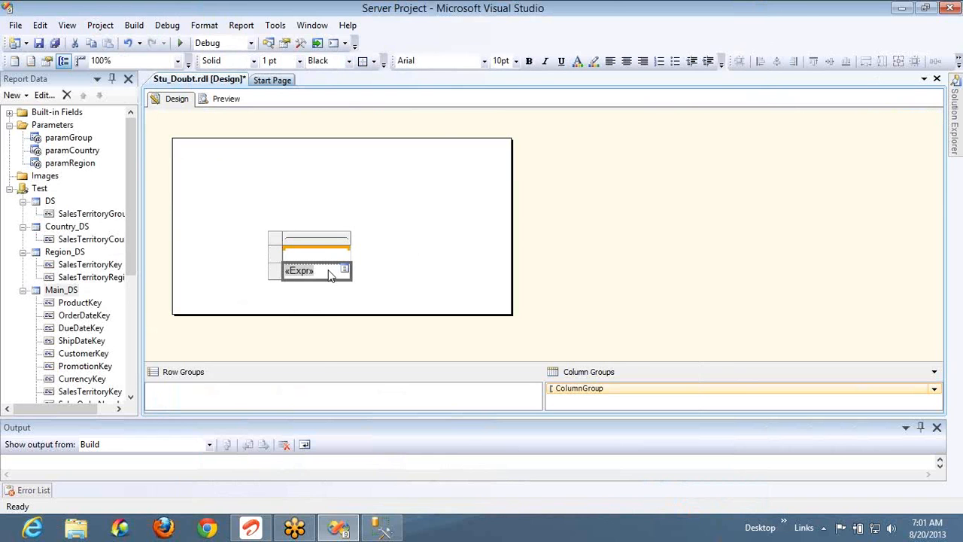
{"action": "right_click", "coordinate": [329, 272]}
{"action": "left_click", "coordinate": [374, 355]}
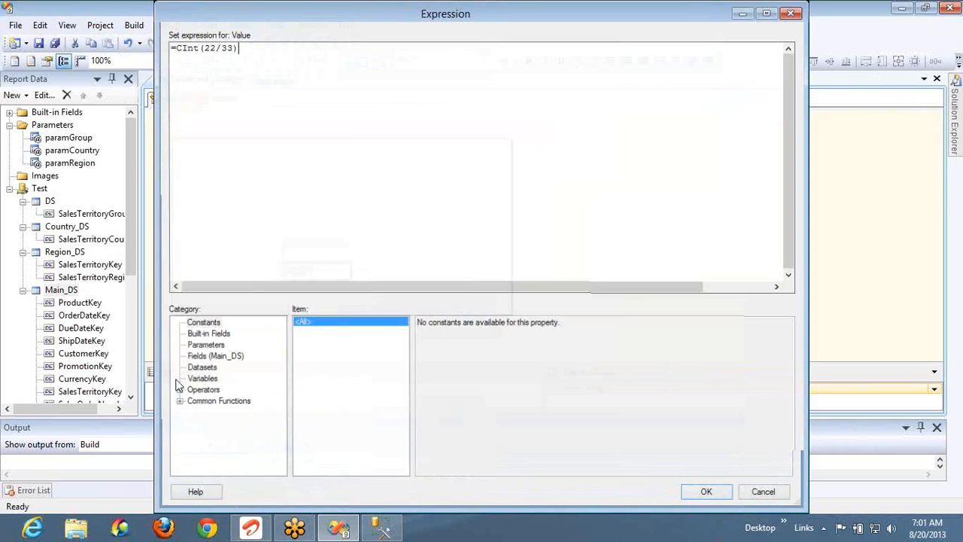
{"action": "left_click", "coordinate": [180, 404]}
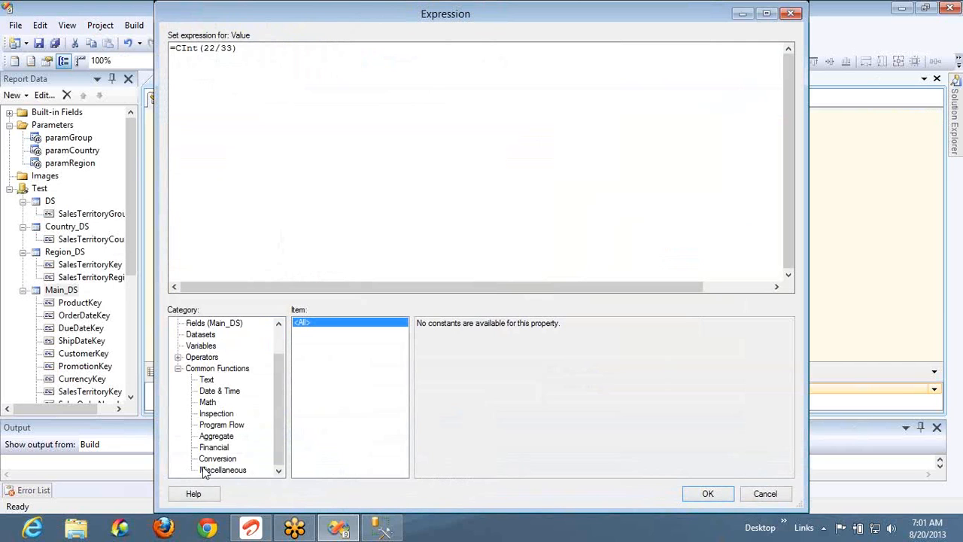
{"action": "left_click", "coordinate": [214, 460]}
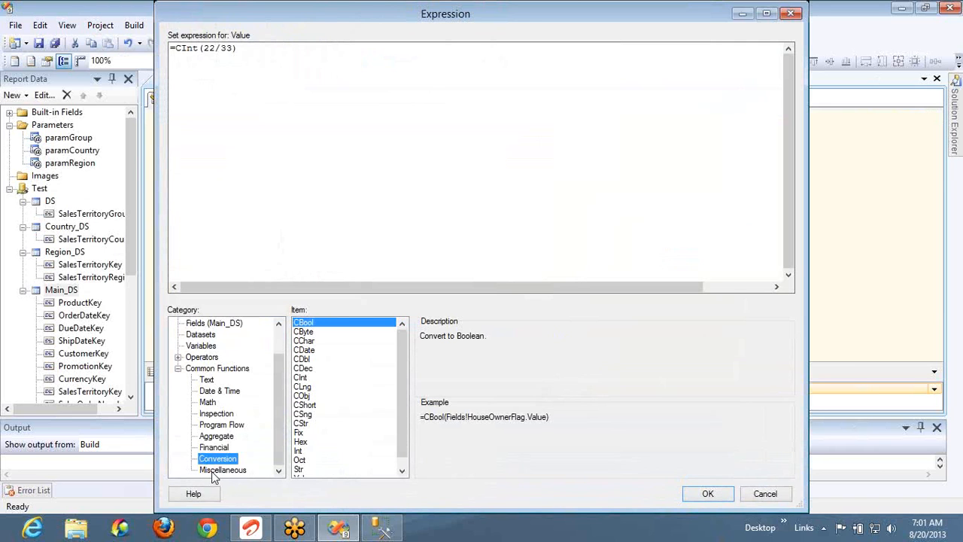
Read the CLng through CStr descriptions and select the =Fix(-9.25) example from Fix
{"action": "left_click", "coordinate": [306, 388]}
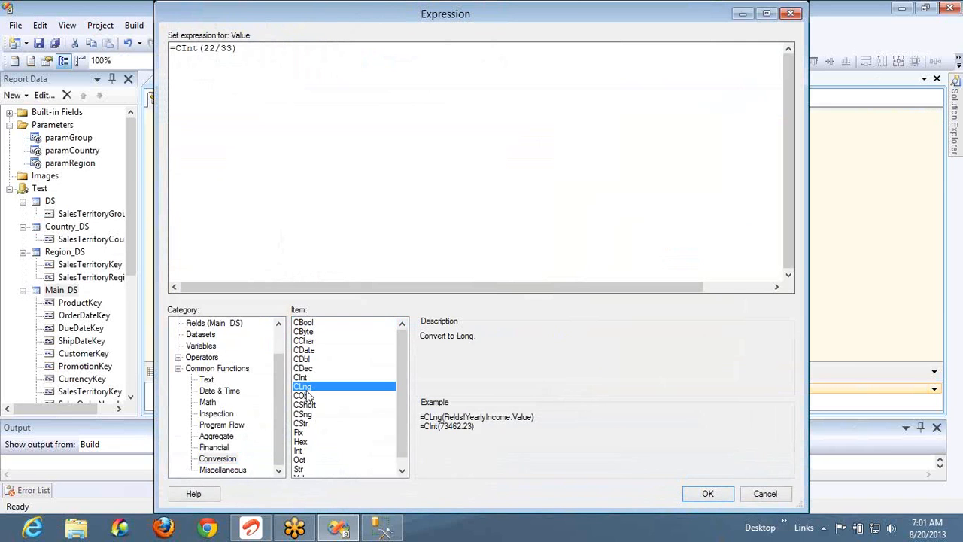
{"action": "left_click", "coordinate": [310, 396]}
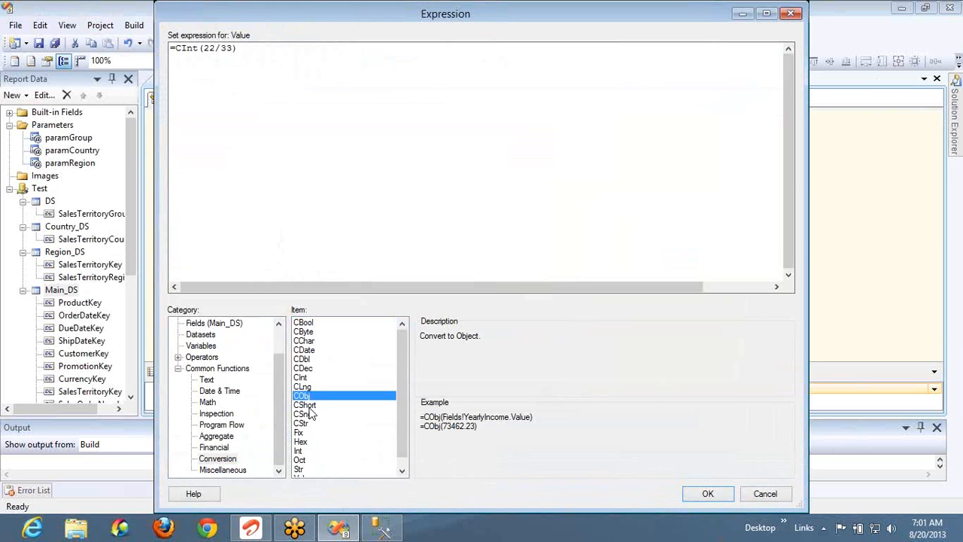
{"action": "left_click", "coordinate": [308, 408]}
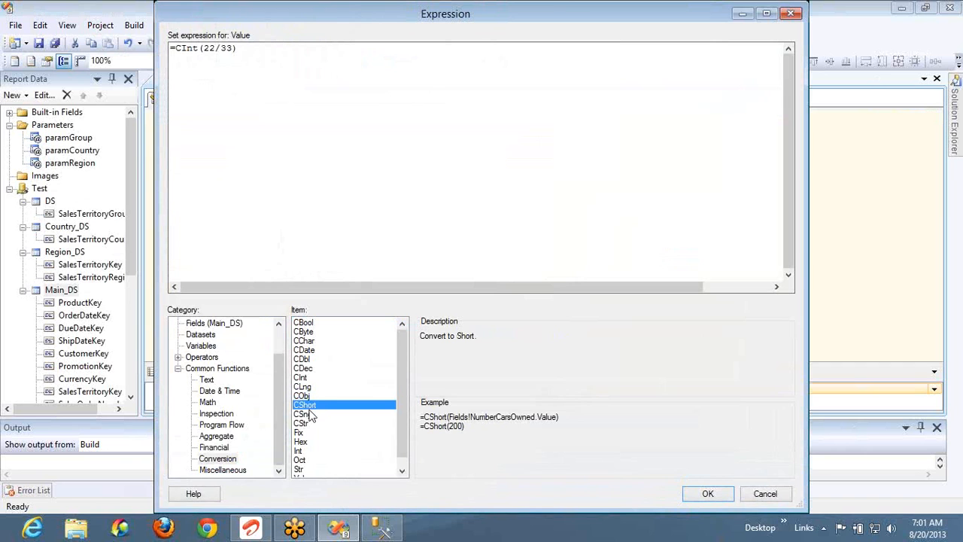
{"action": "left_click", "coordinate": [309, 415]}
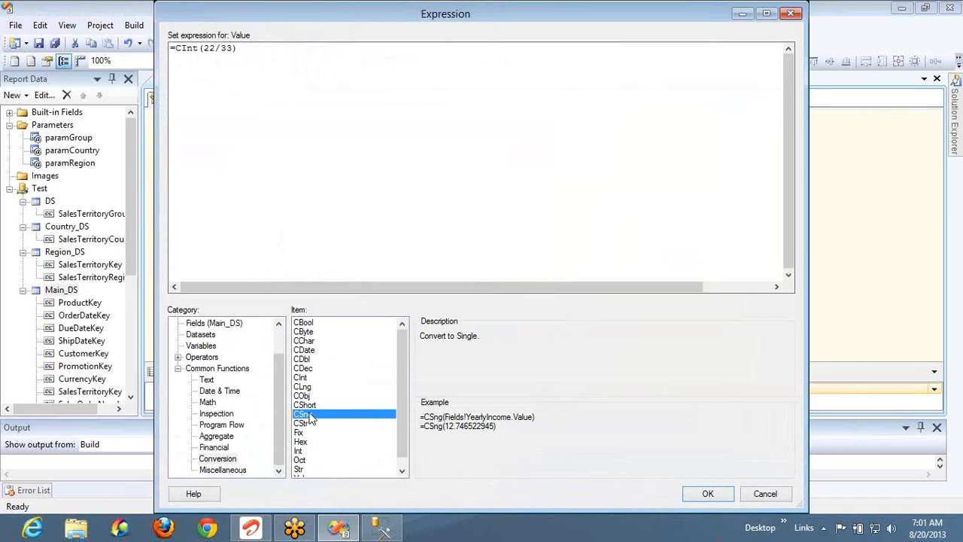
{"action": "left_click", "coordinate": [309, 424]}
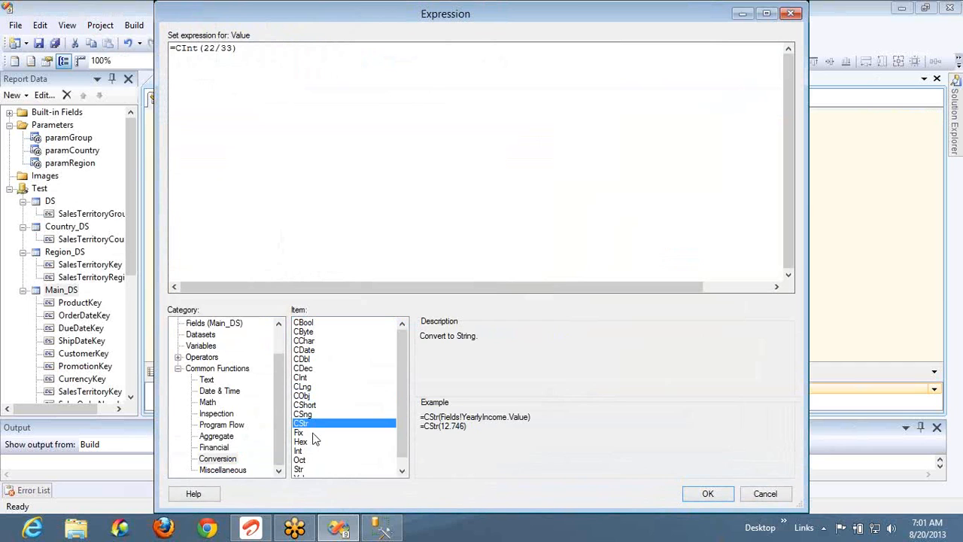
{"action": "left_click", "coordinate": [310, 434]}
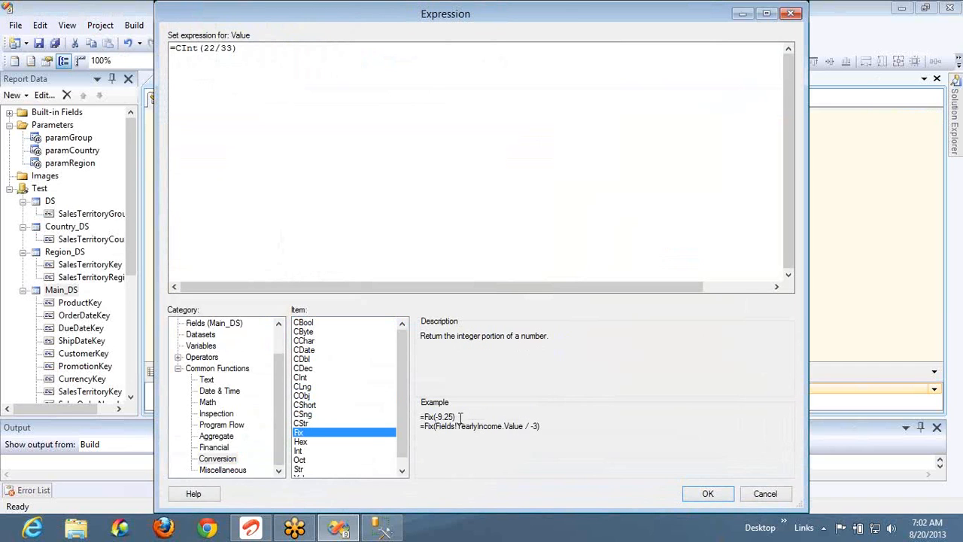
{"action": "left_click_drag", "start_coordinate": [461, 416], "coordinate": [412, 411]}
{"action": "key", "text": "ctrl+c"}
{"action": "left_click", "coordinate": [301, 111]}
Paste =Fix(-9.25) over the expression, preview the result -9, then return to Design
{"action": "key", "text": "ctrl+a"}
{"action": "key", "text": "ctrl+v"}
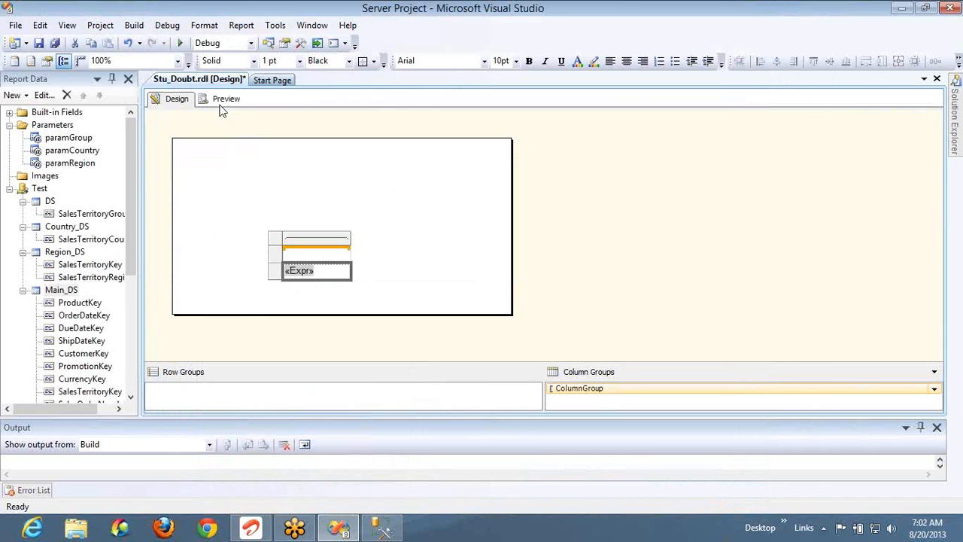
{"action": "left_click", "coordinate": [226, 99]}
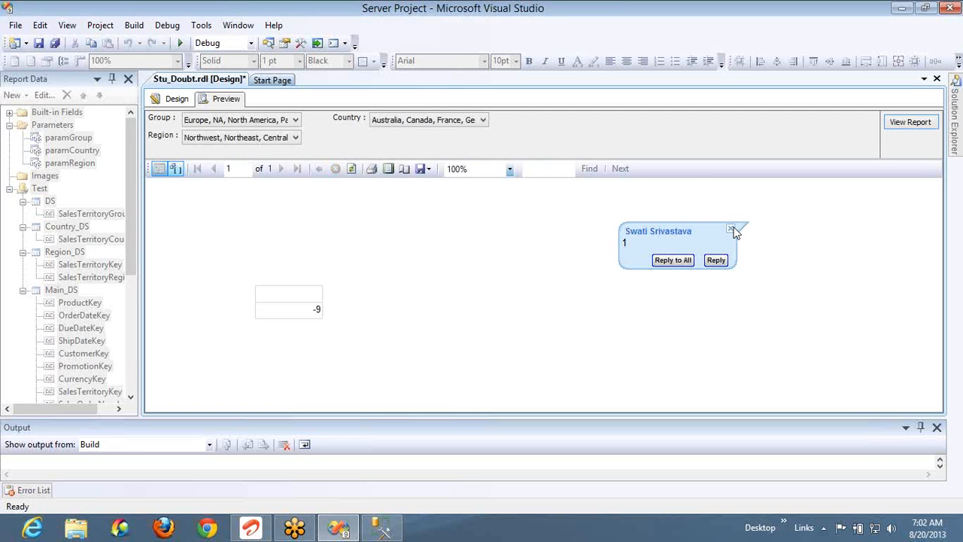
{"action": "left_click", "coordinate": [734, 228]}
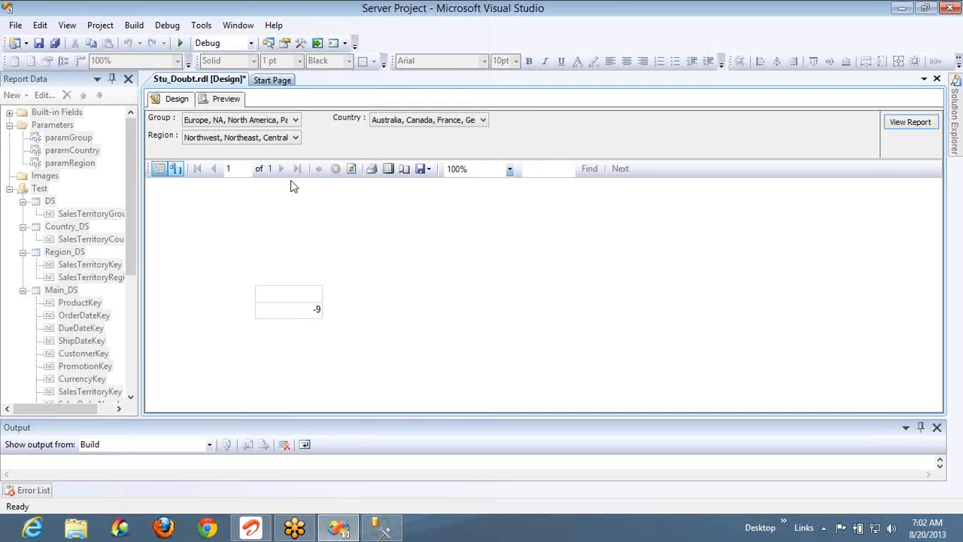
{"action": "left_click", "coordinate": [176, 99]}
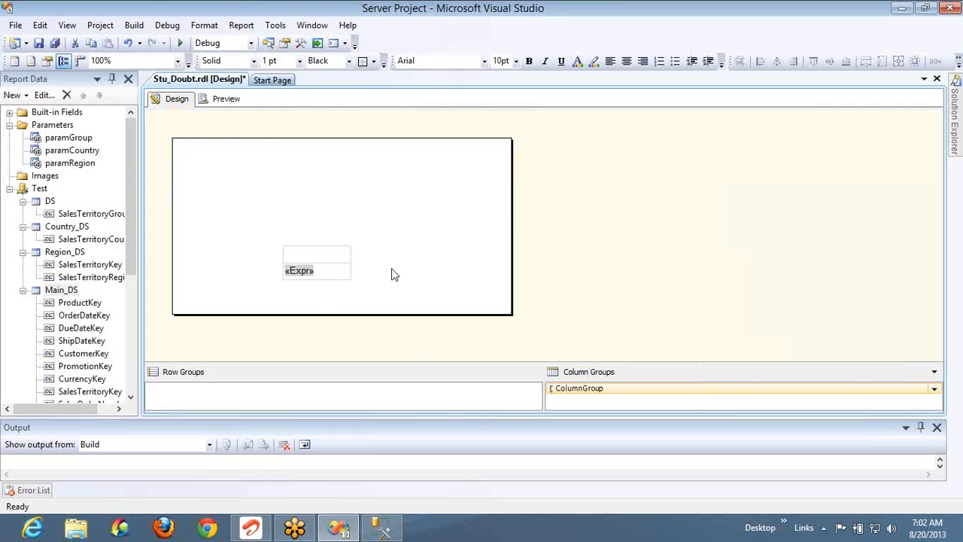
In the textbox's expression editor, compare the Int and Fix conversion function descriptions
{"action": "left_click", "coordinate": [338, 280]}
{"action": "right_click", "coordinate": [336, 279]}
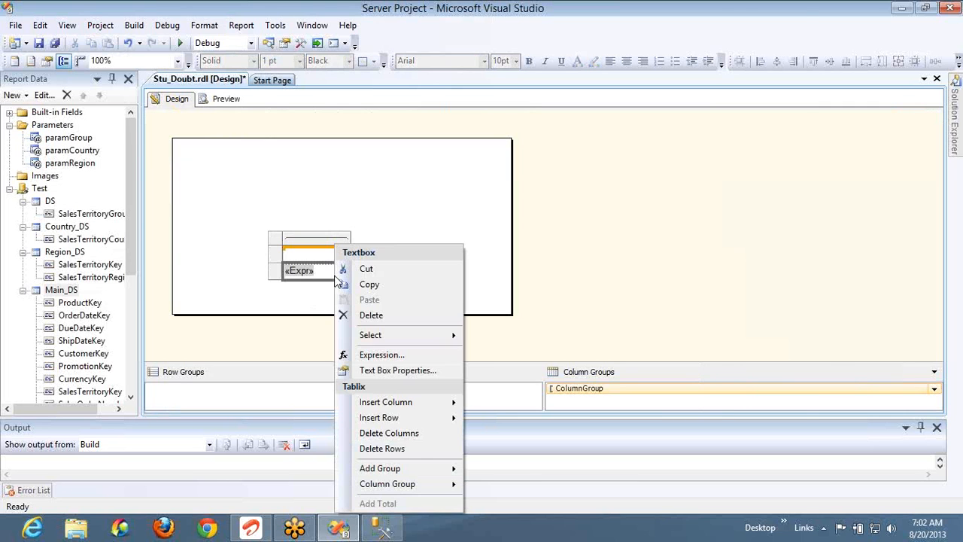
{"action": "left_click", "coordinate": [381, 355]}
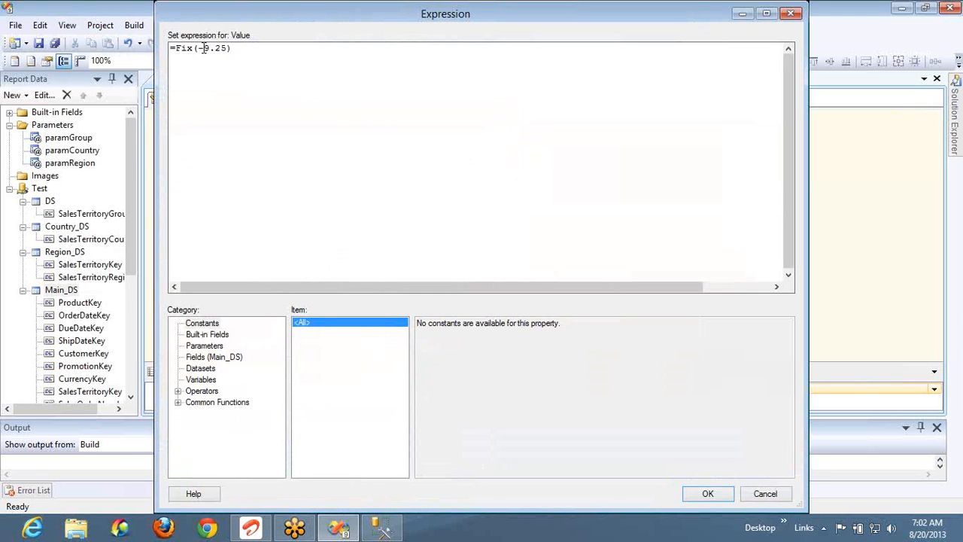
{"action": "left_click", "coordinate": [180, 404]}
{"action": "left_click", "coordinate": [209, 461]}
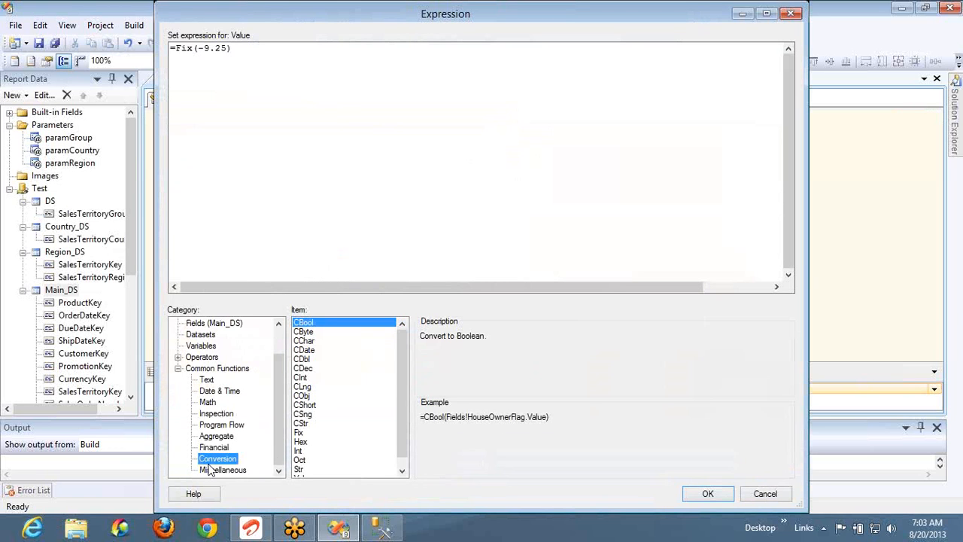
{"action": "left_click", "coordinate": [401, 461]}
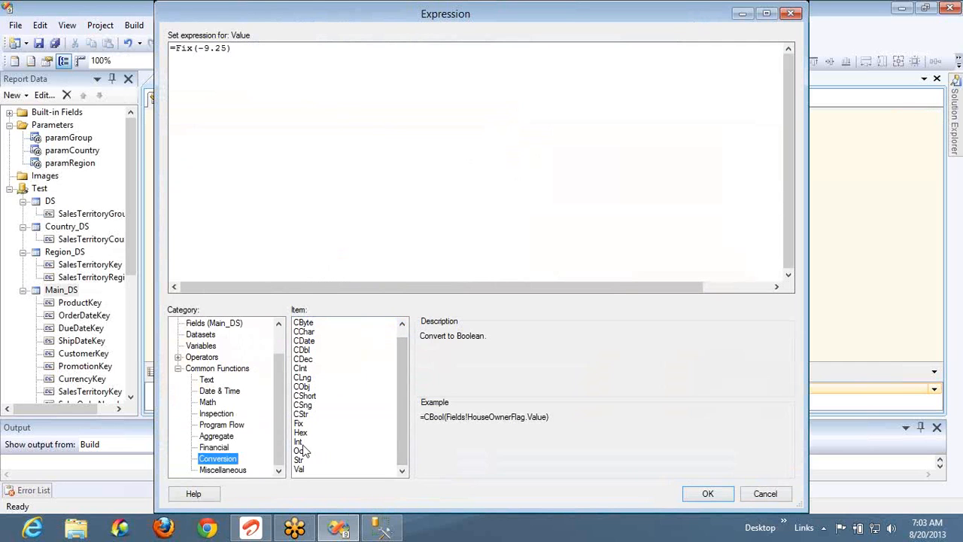
{"action": "left_click", "coordinate": [301, 443]}
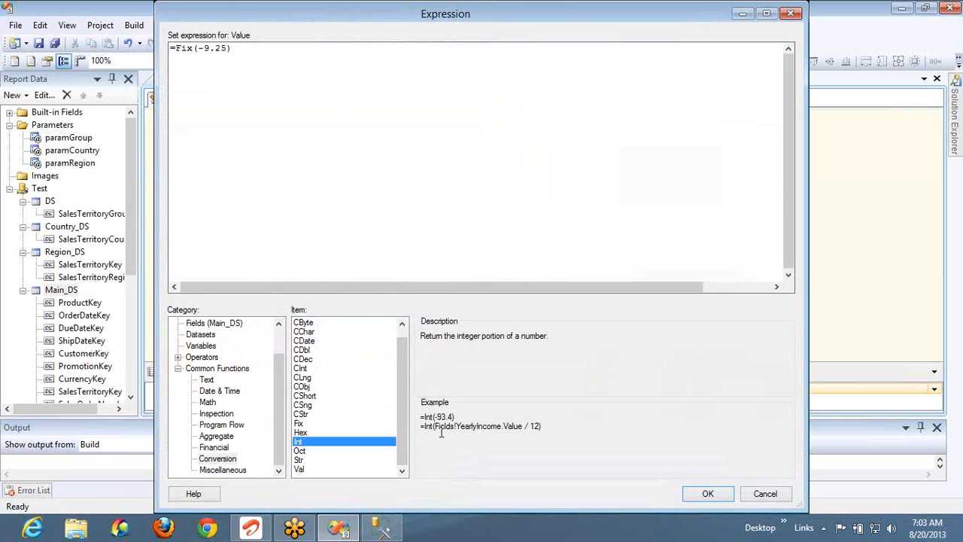
{"action": "left_click", "coordinate": [301, 423]}
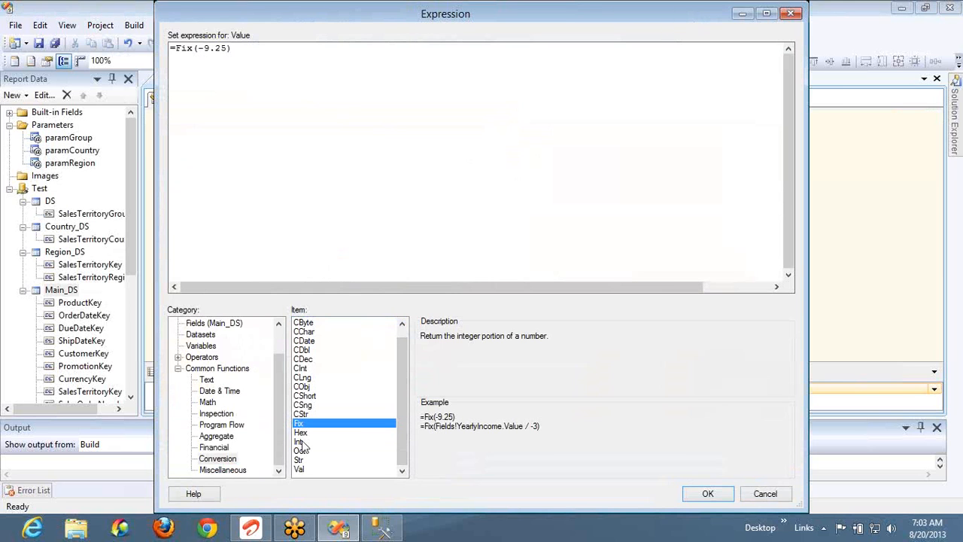
{"action": "left_click", "coordinate": [302, 443]}
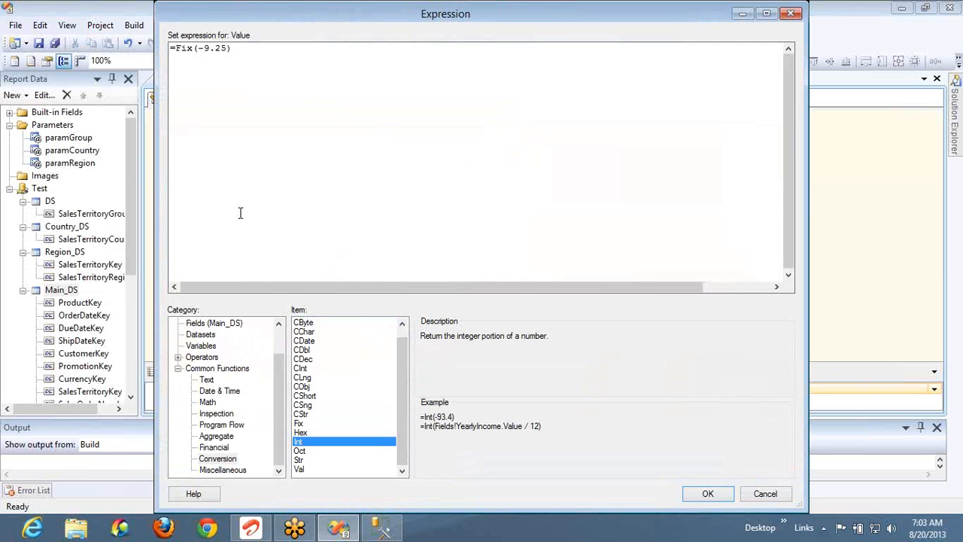
Change Fix to Int so the expression reads =Int(-9.25), and preview -10
{"action": "double_click", "coordinate": [187, 50]}
{"action": "type", "text": "int"}
{"action": "key", "text": "Left"}
{"action": "key", "text": "Left"}
{"action": "key", "text": "BackSpace"}
{"action": "type", "text": "I"}
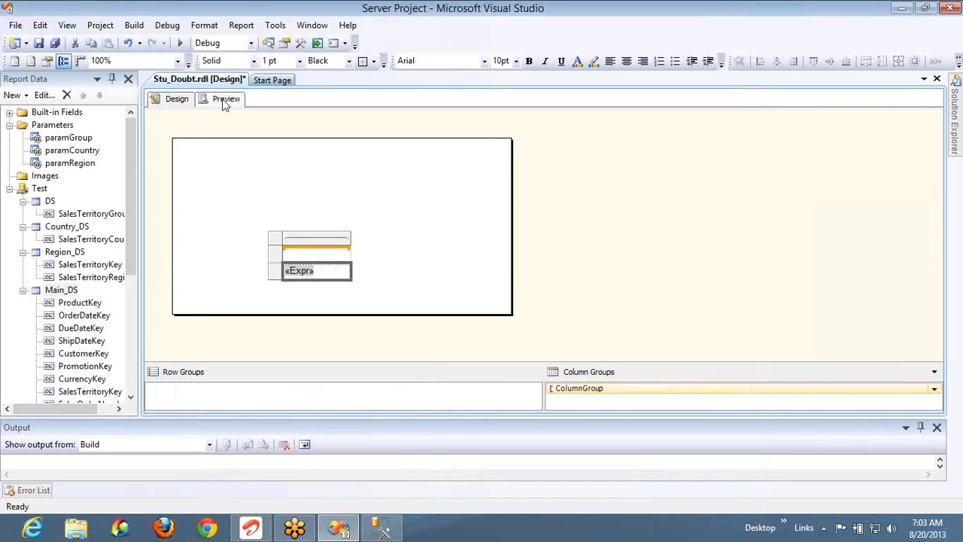
{"action": "left_click", "coordinate": [223, 98]}
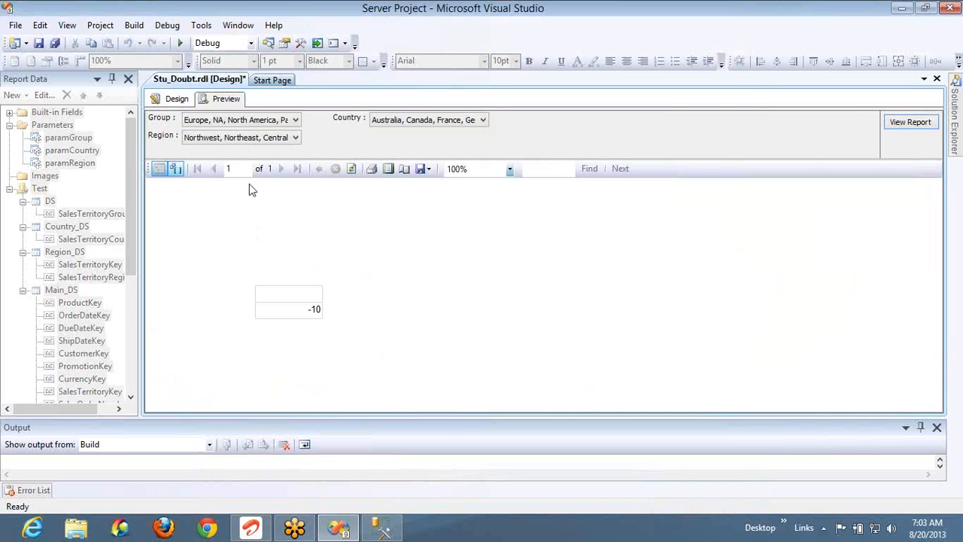
Open the expression editor for the textbox and list the Conversion functions
{"action": "left_click", "coordinate": [173, 98]}
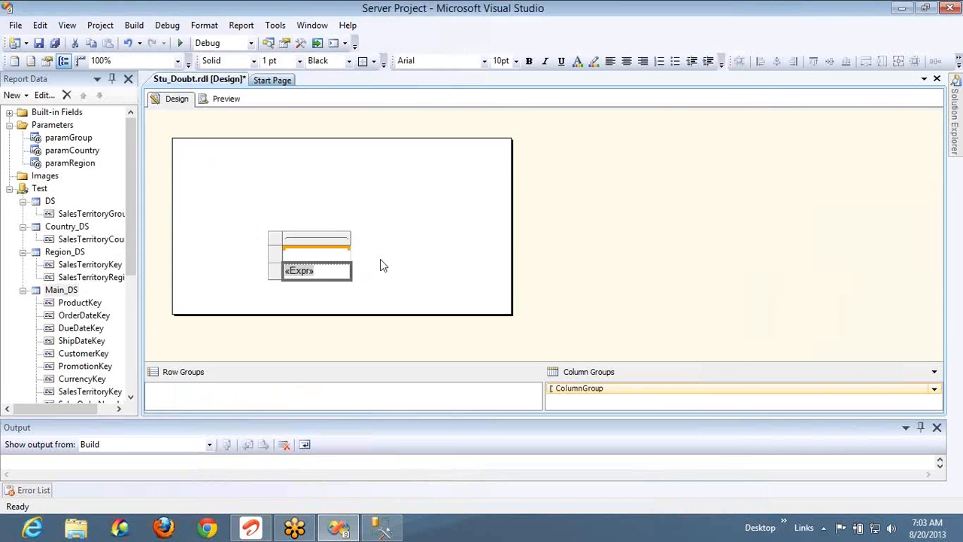
{"action": "left_click", "coordinate": [355, 268]}
{"action": "left_click", "coordinate": [336, 271]}
{"action": "right_click", "coordinate": [335, 272]}
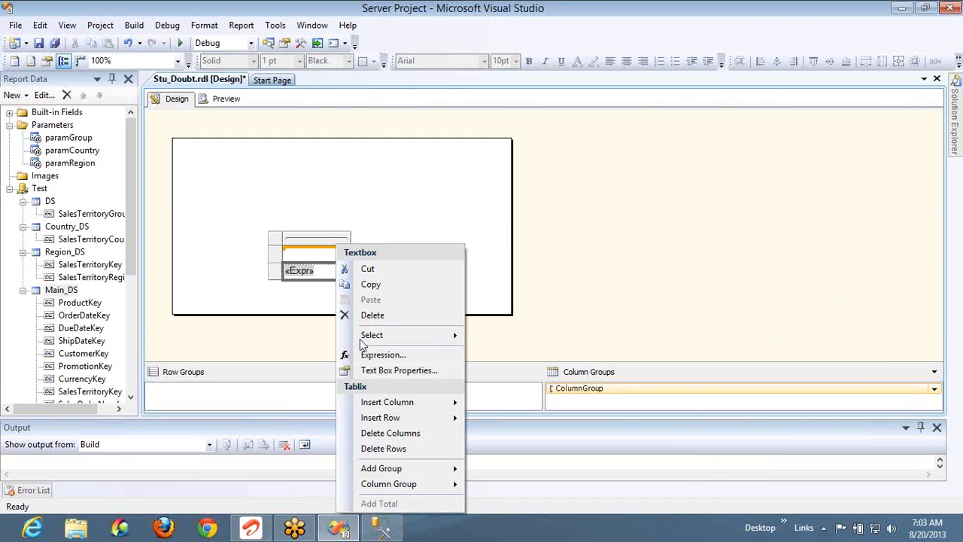
{"action": "left_click", "coordinate": [377, 351]}
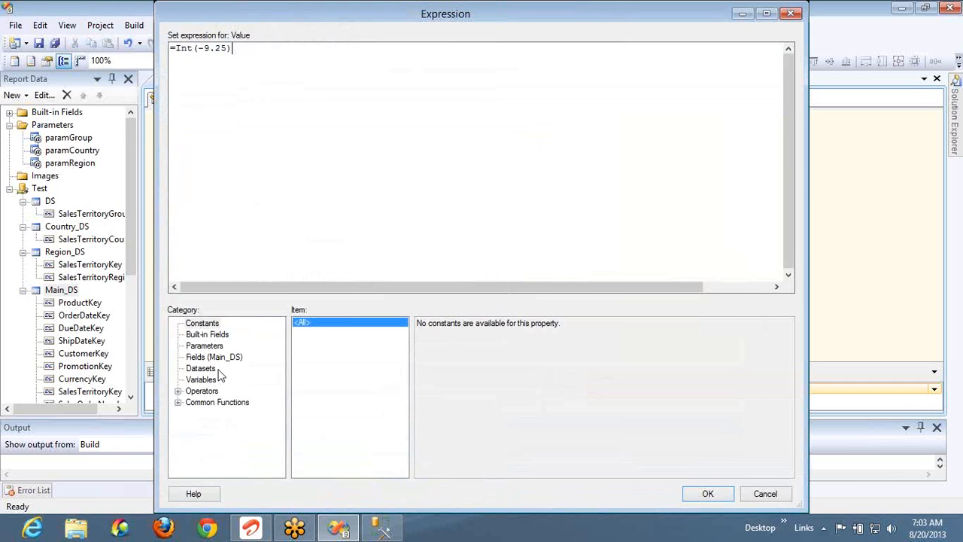
{"action": "left_click", "coordinate": [178, 403]}
{"action": "left_click", "coordinate": [216, 458]}
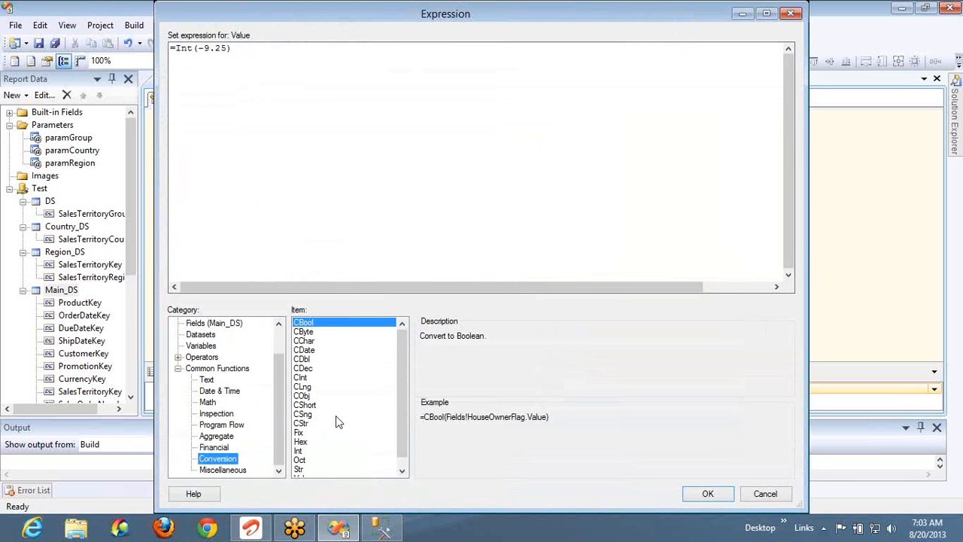
Read the Hex, Oct, Str and Val descriptions and select the second Val example
{"action": "left_click", "coordinate": [301, 443]}
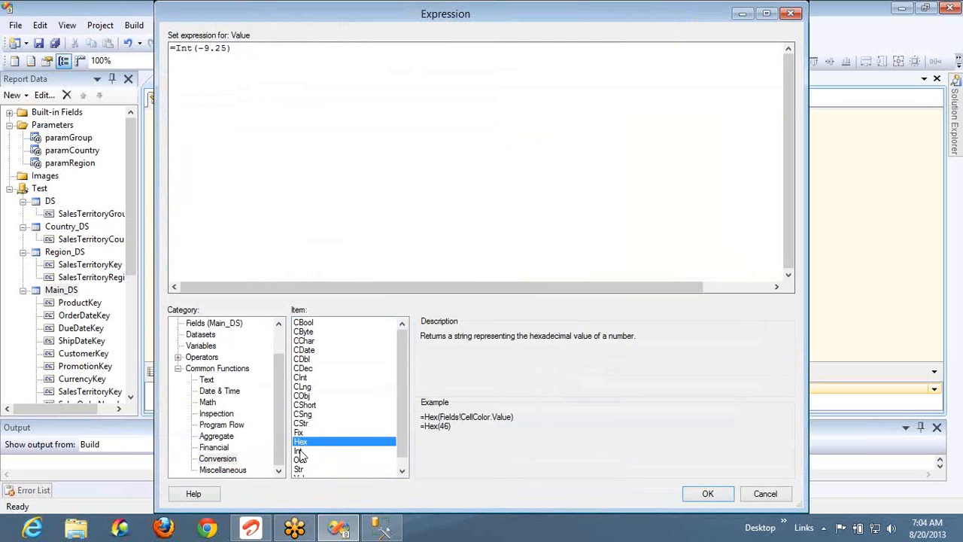
{"action": "left_click", "coordinate": [303, 461]}
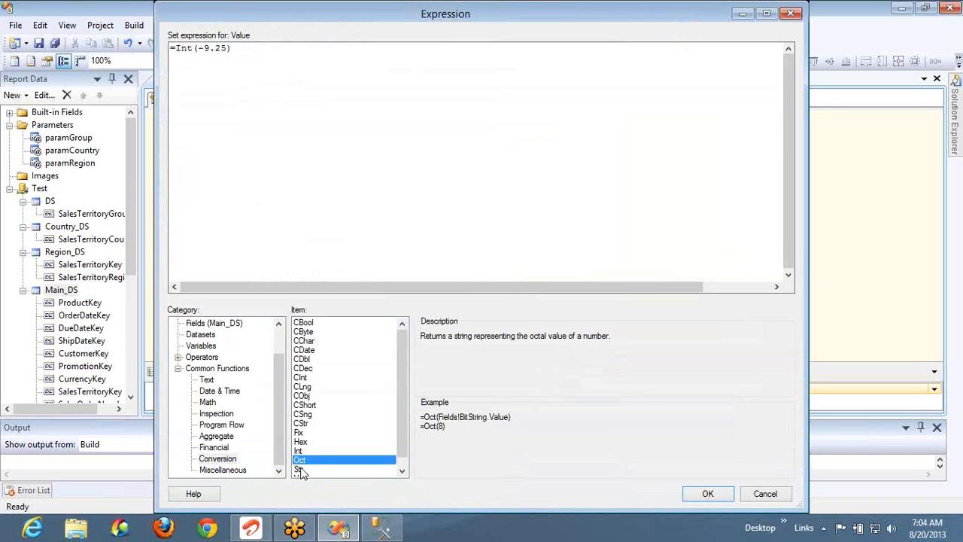
{"action": "left_click", "coordinate": [338, 468]}
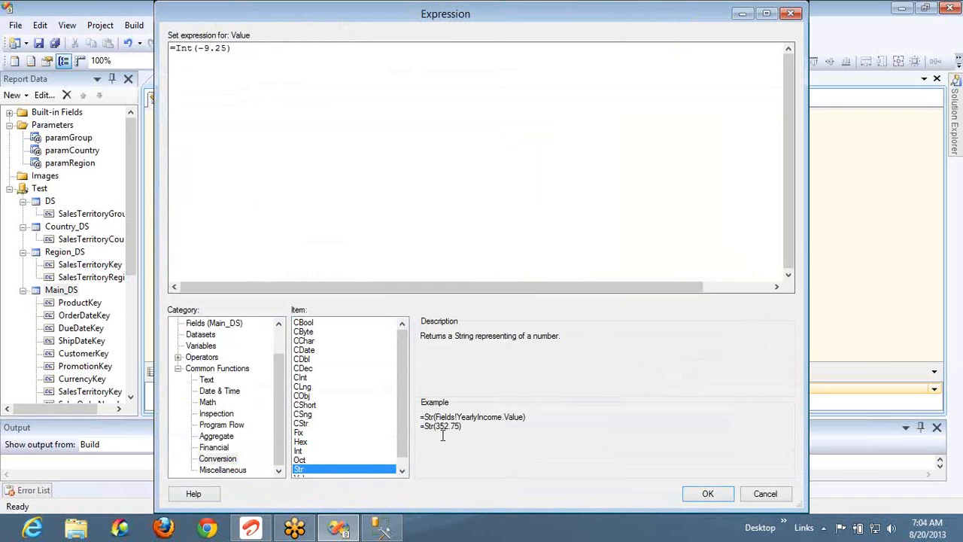
{"action": "left_click", "coordinate": [404, 463]}
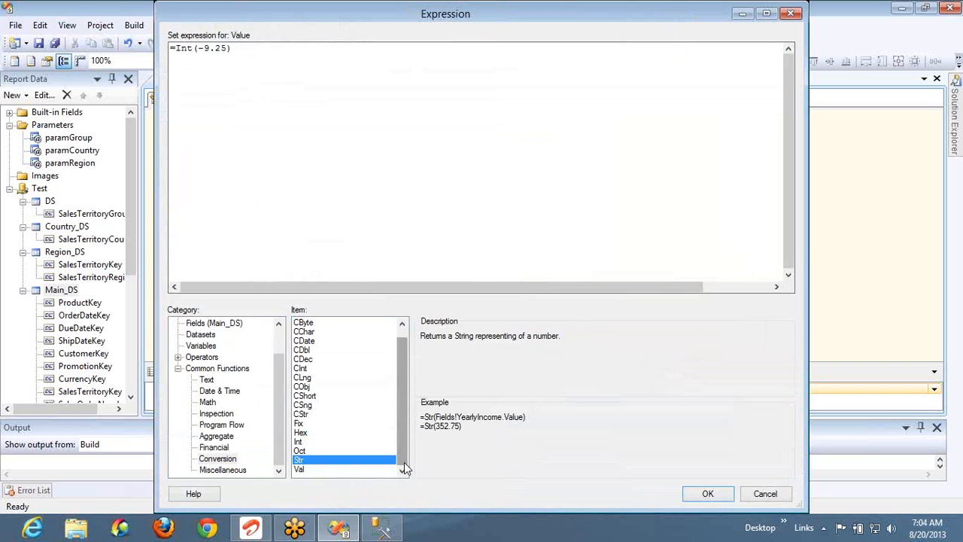
{"action": "left_click", "coordinate": [300, 470]}
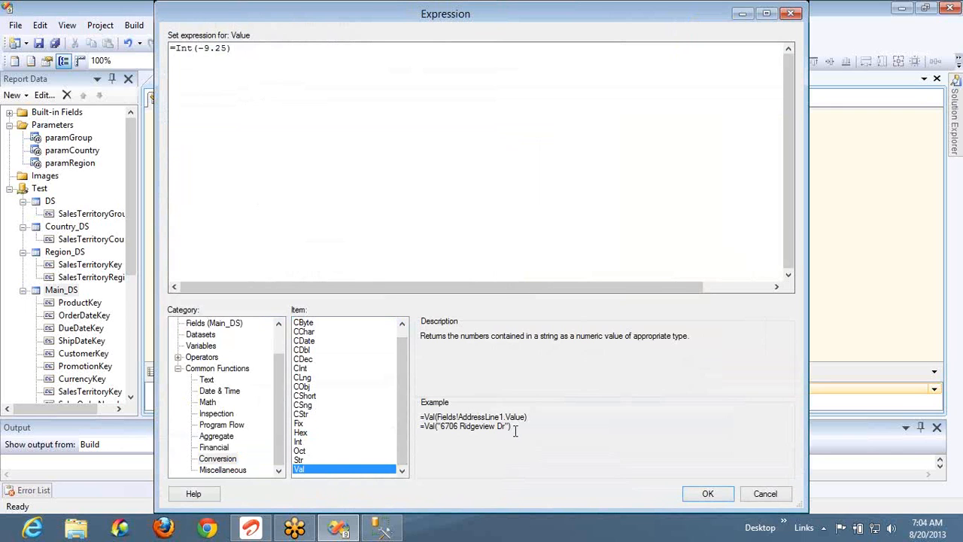
{"action": "left_click_drag", "start_coordinate": [506, 427], "coordinate": [422, 434]}
{"action": "key", "text": "ctrl+c"}
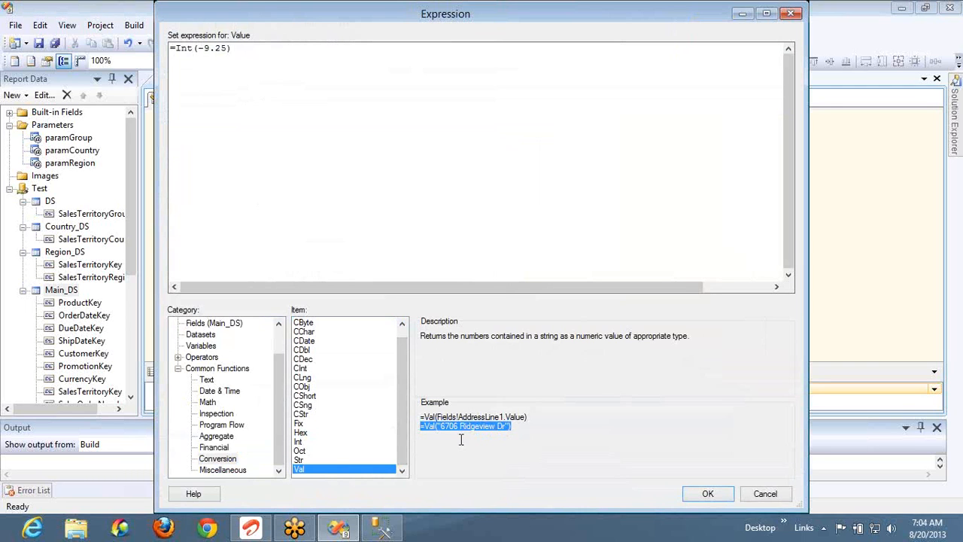
Paste the Val example over =Int(-9.25) and preview the value 6706
{"action": "left_click", "coordinate": [267, 64]}
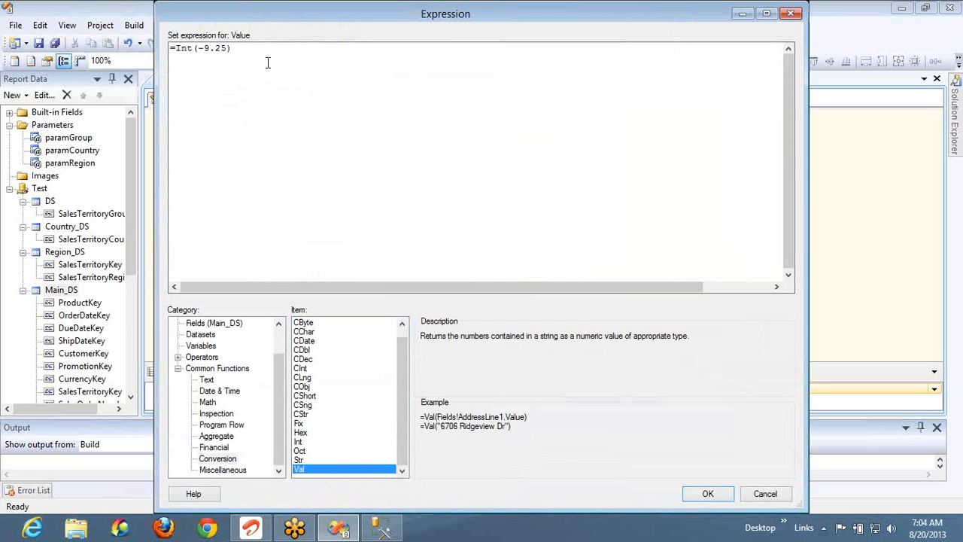
{"action": "key", "text": "ctrl+a"}
{"action": "key", "text": "ctrl+v"}
{"action": "left_click", "coordinate": [722, 495]}
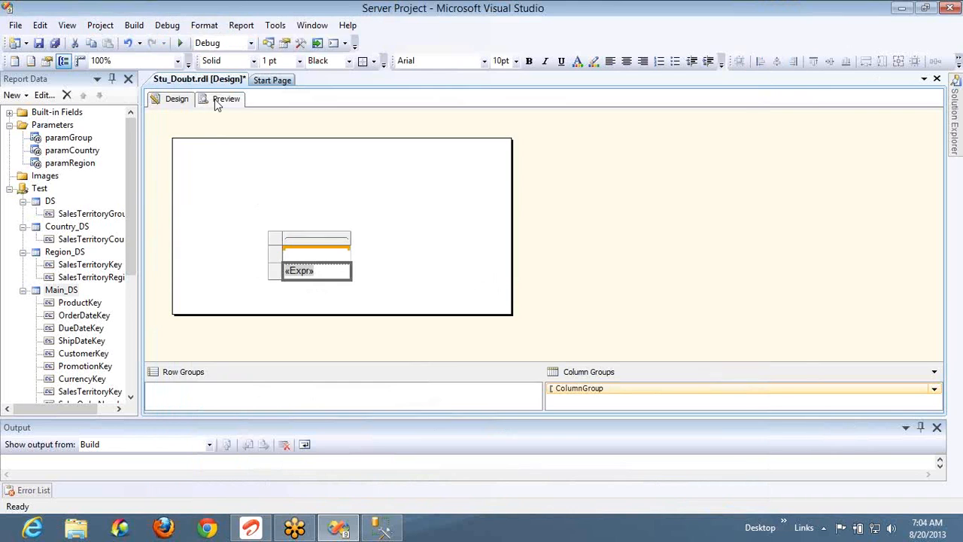
{"action": "left_click", "coordinate": [216, 102]}
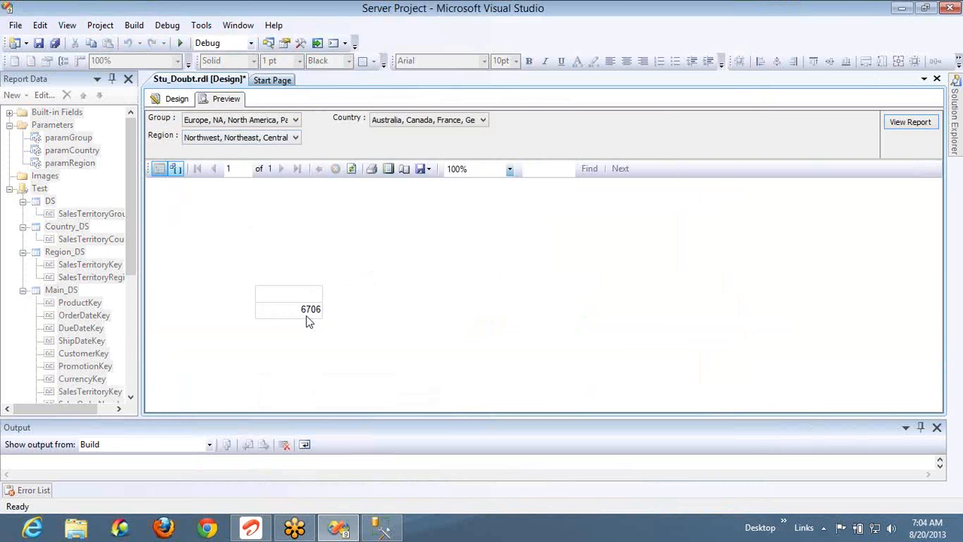
Add 100 after 'Dr' in the Val address string and preview, which still shows 6706
{"action": "left_click", "coordinate": [171, 99]}
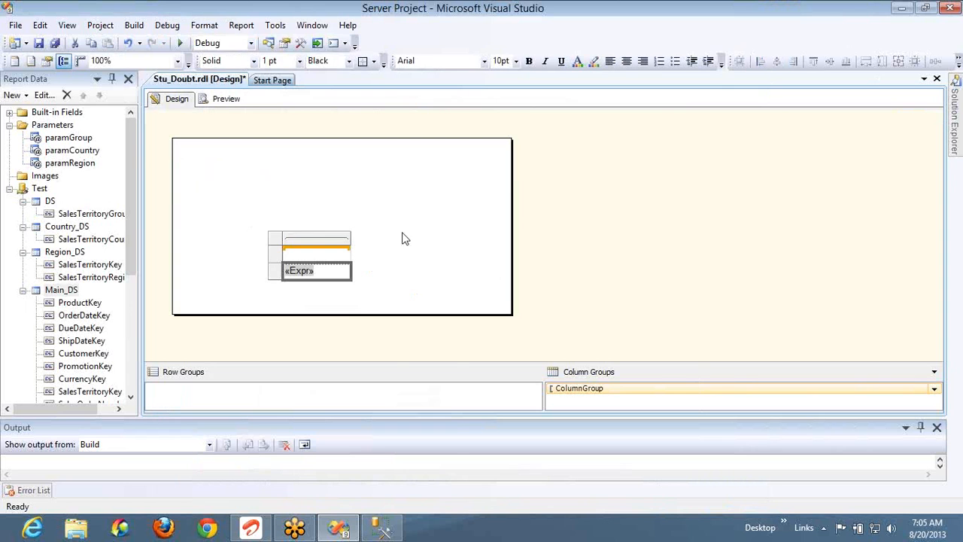
{"action": "left_click", "coordinate": [402, 239]}
{"action": "right_click", "coordinate": [325, 270]}
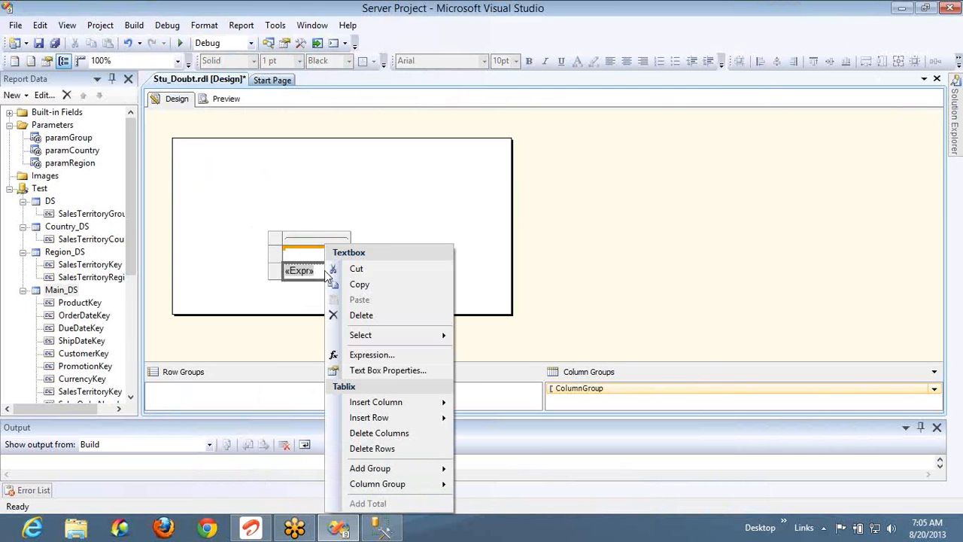
{"action": "left_click", "coordinate": [369, 353]}
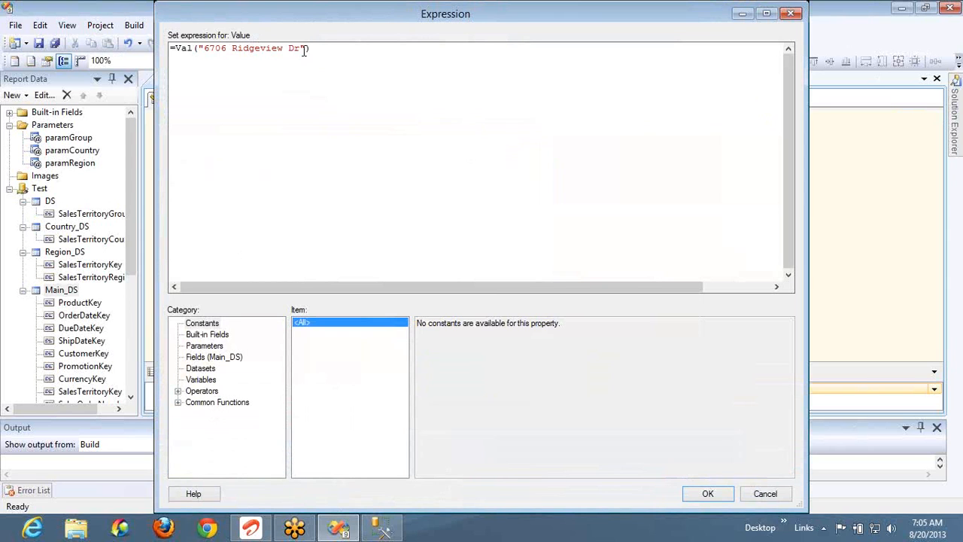
{"action": "left_click", "coordinate": [307, 48]}
{"action": "type", "text": "100"}
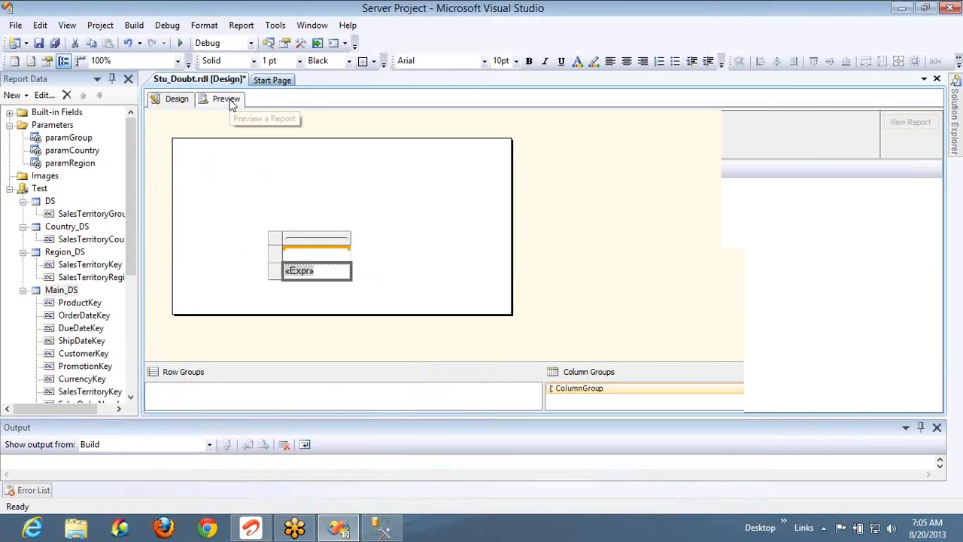
{"action": "left_click", "coordinate": [225, 99]}
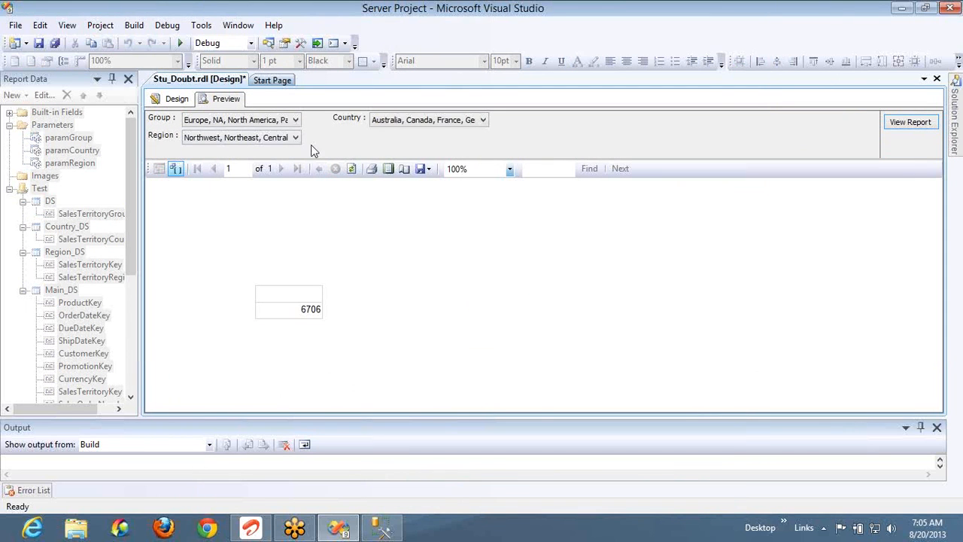
{"action": "left_click", "coordinate": [174, 98]}
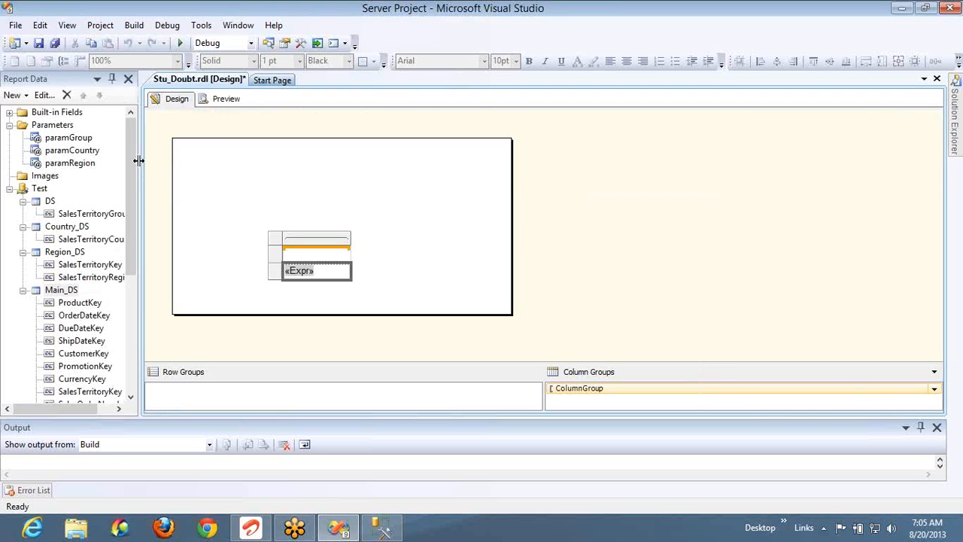
Delete the Main_DS dataset from Report Data and check the preview
{"action": "left_click", "coordinate": [73, 290]}
{"action": "key", "text": "Delete"}
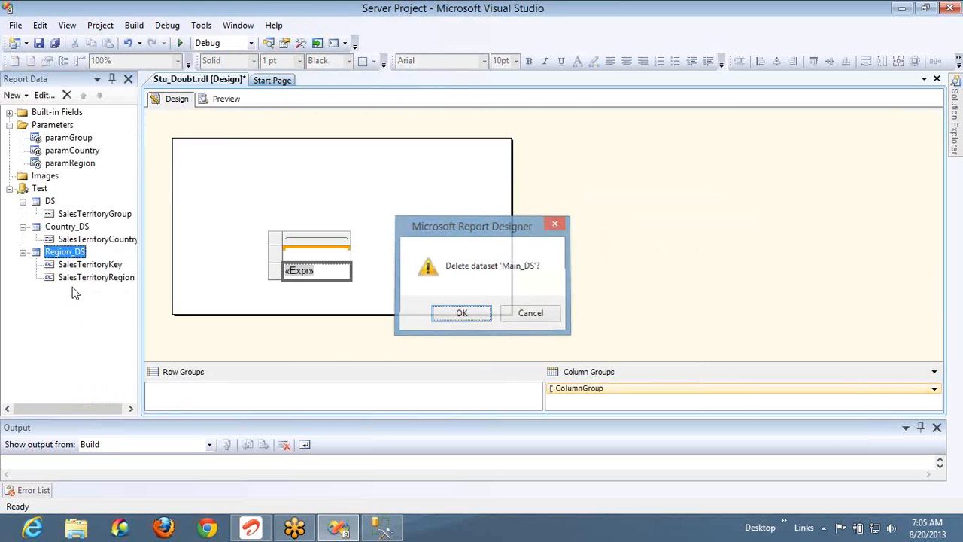
{"action": "key", "text": "Return"}
{"action": "left_click", "coordinate": [226, 99]}
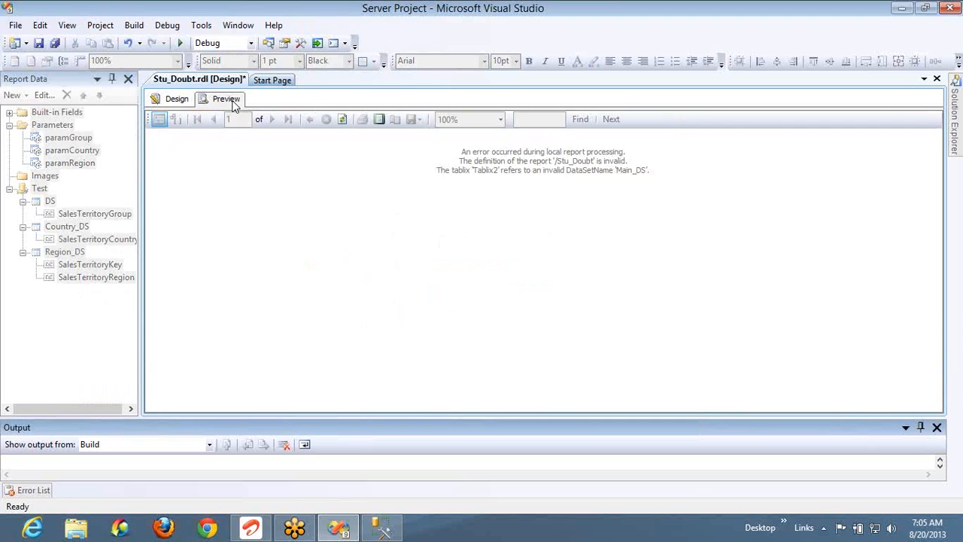
{"action": "left_click", "coordinate": [173, 99]}
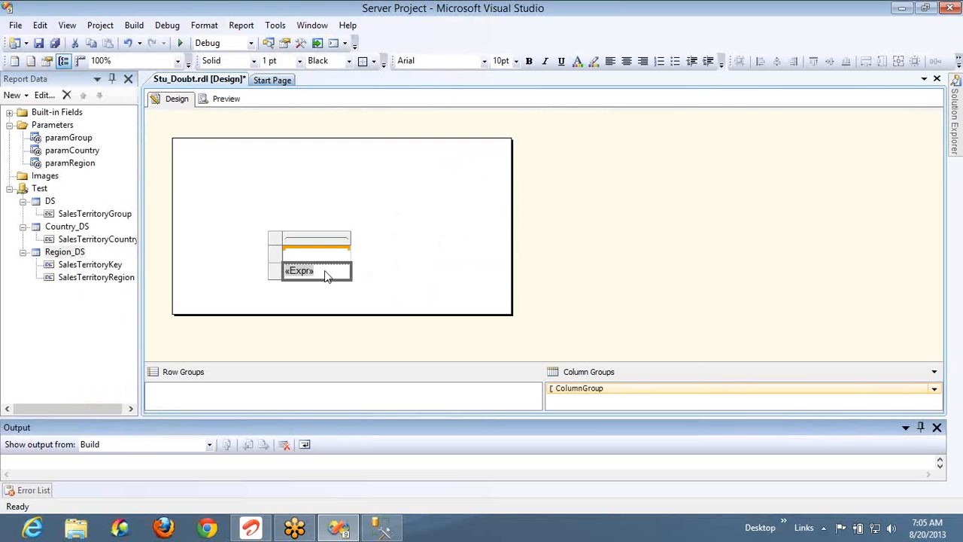
Insert a text box, then delete the lower table and the empty text box
{"action": "right_click", "coordinate": [341, 200]}
{"action": "mouse_move", "coordinate": [432, 226]}
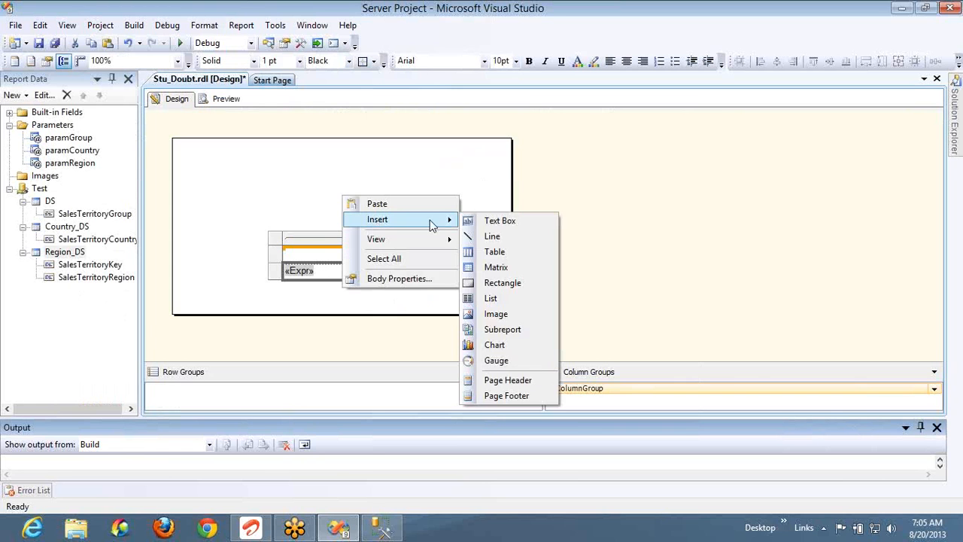
{"action": "left_click", "coordinate": [500, 221]}
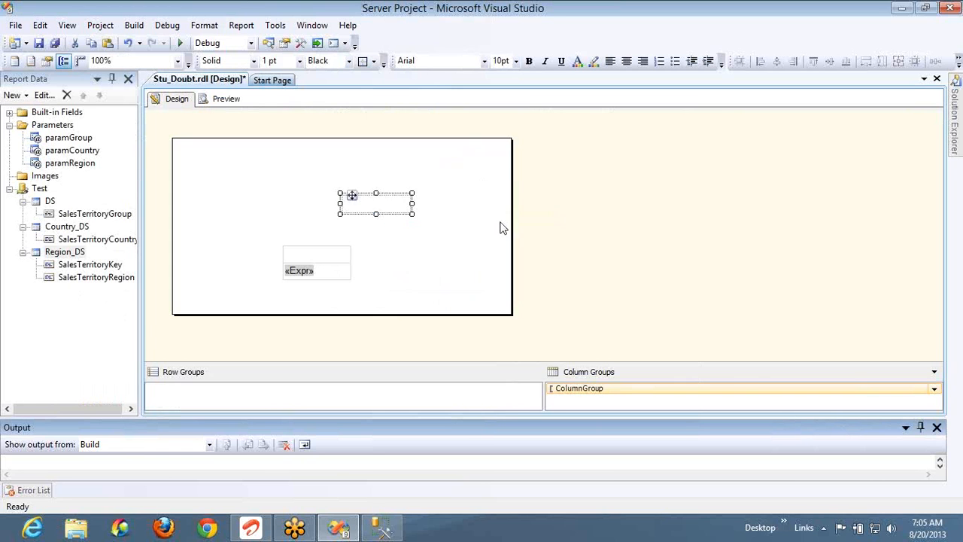
{"action": "left_click", "coordinate": [336, 265]}
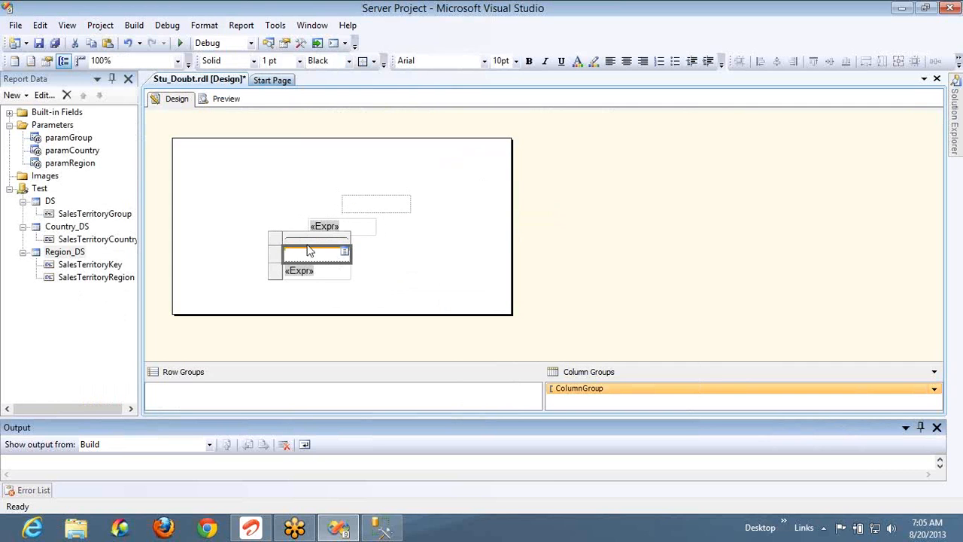
{"action": "left_click", "coordinate": [280, 244]}
{"action": "key", "text": "Delete"}
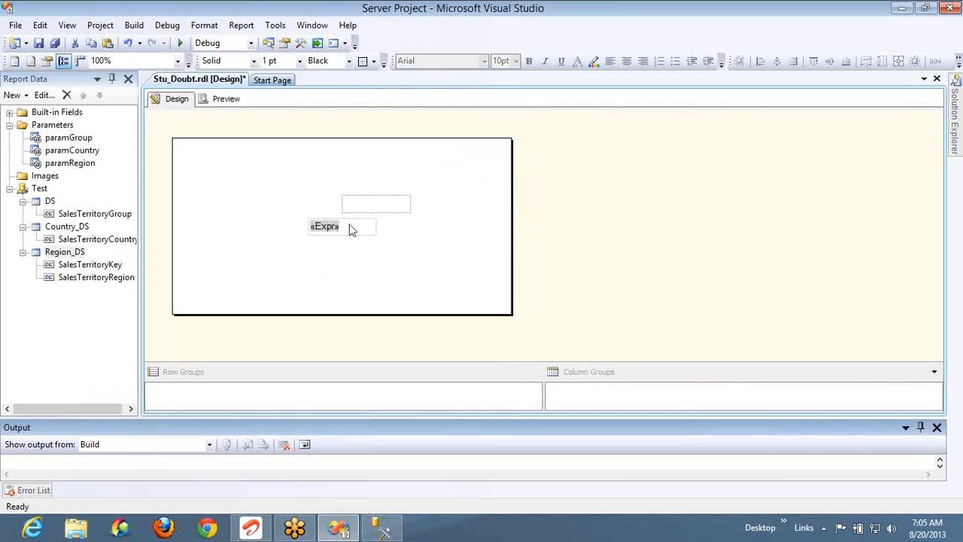
{"action": "left_click", "coordinate": [380, 204]}
{"action": "key", "text": "Delete"}
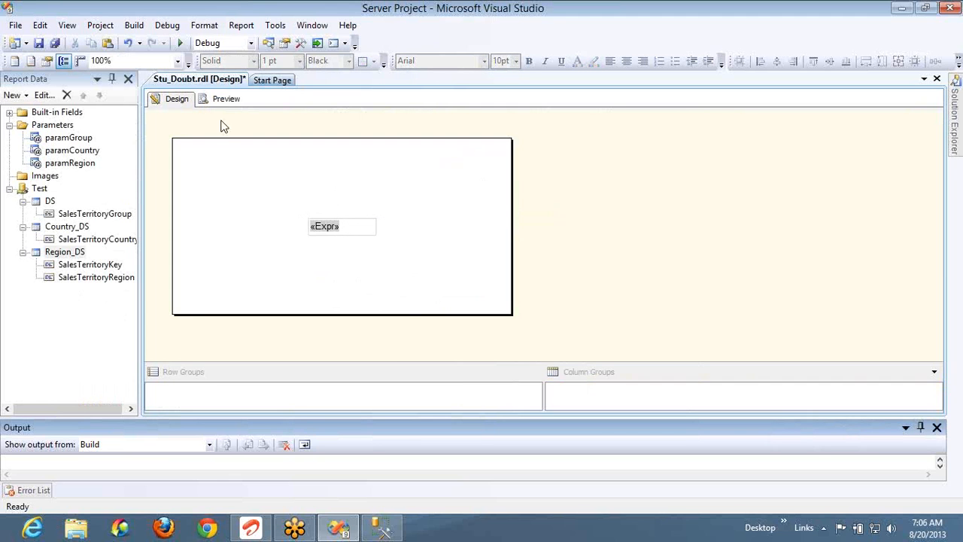
{"action": "left_click", "coordinate": [216, 100]}
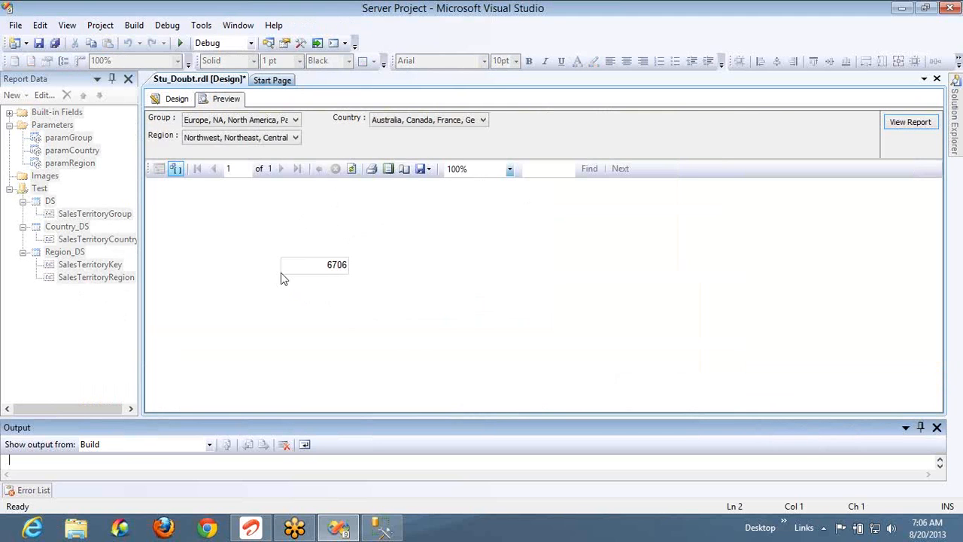
{"action": "left_click", "coordinate": [174, 99]}
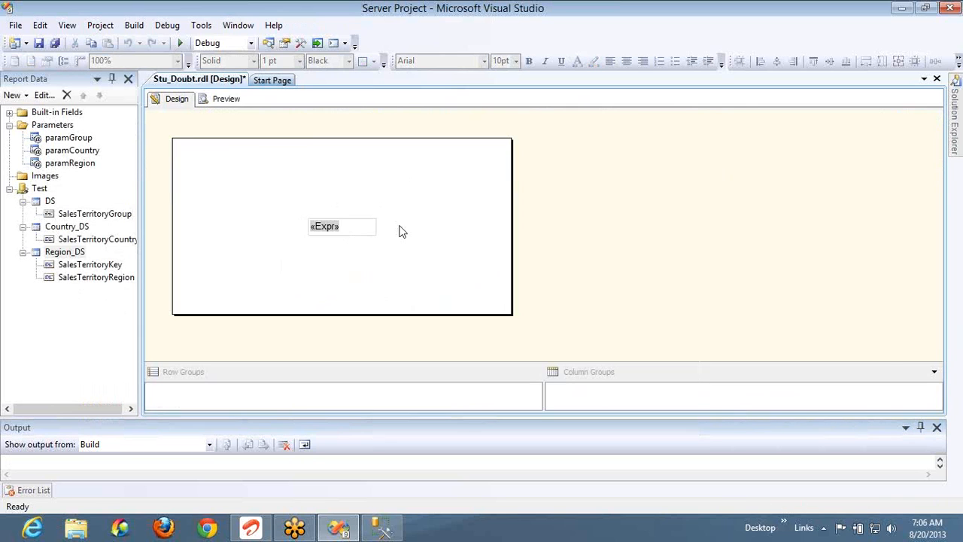
{"action": "right_click", "coordinate": [369, 232]}
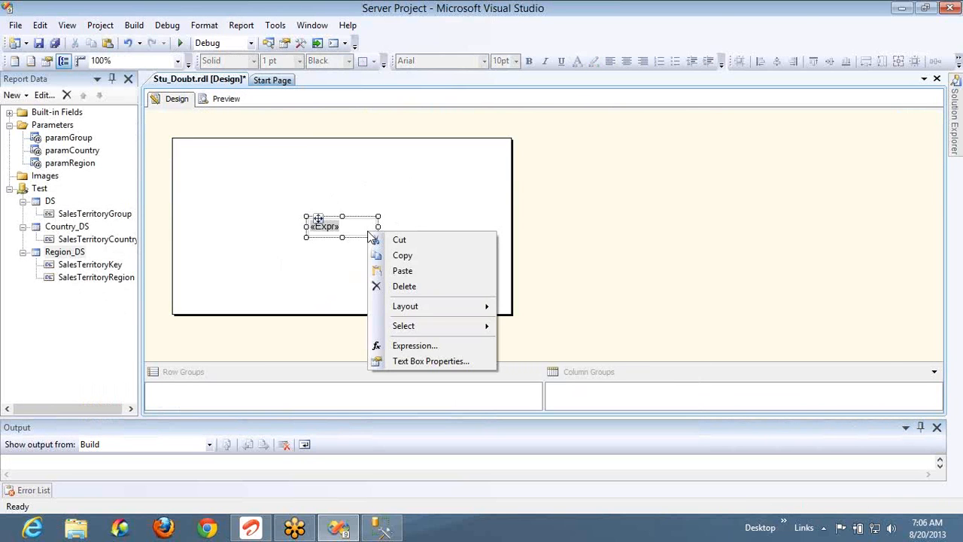
{"action": "left_click", "coordinate": [421, 348]}
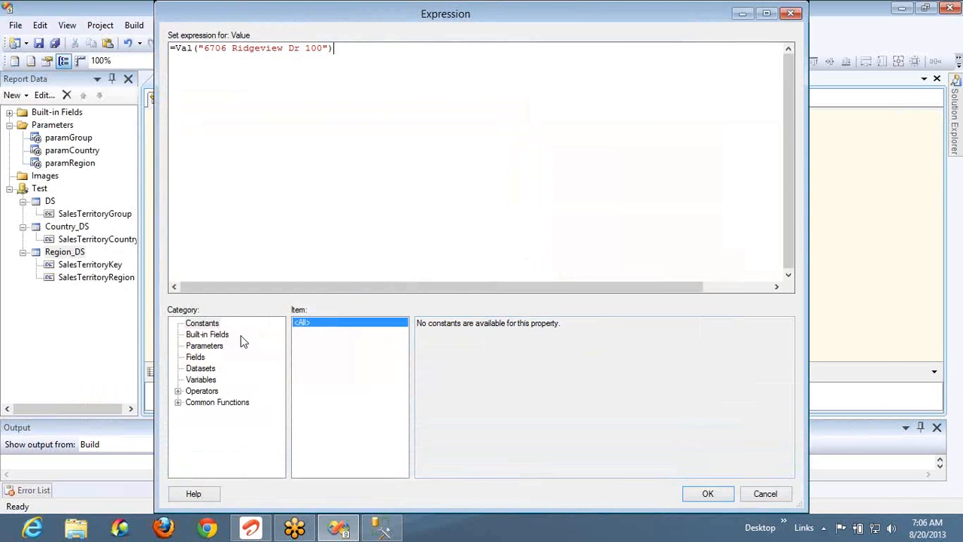
{"action": "left_click", "coordinate": [179, 402]}
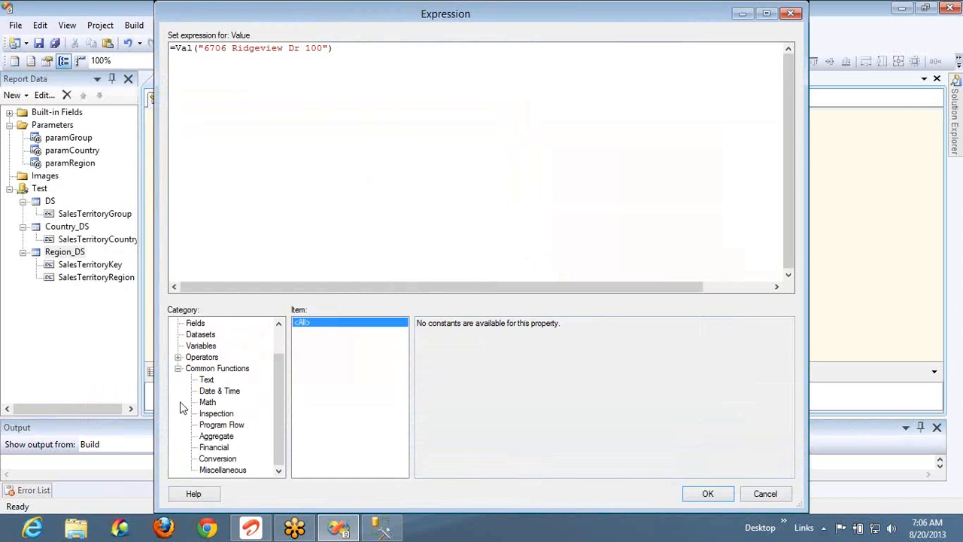
{"action": "left_click", "coordinate": [222, 470]}
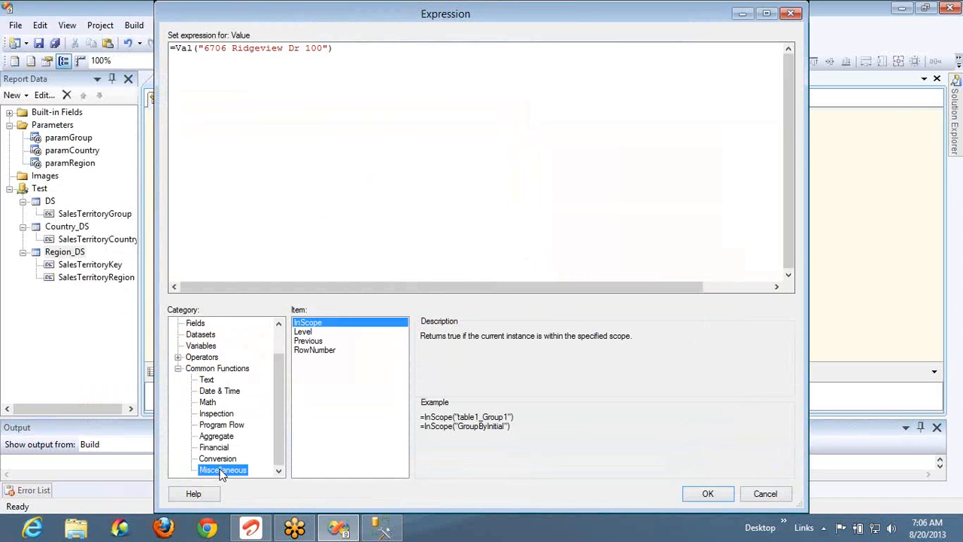
{"action": "left_click", "coordinate": [315, 334]}
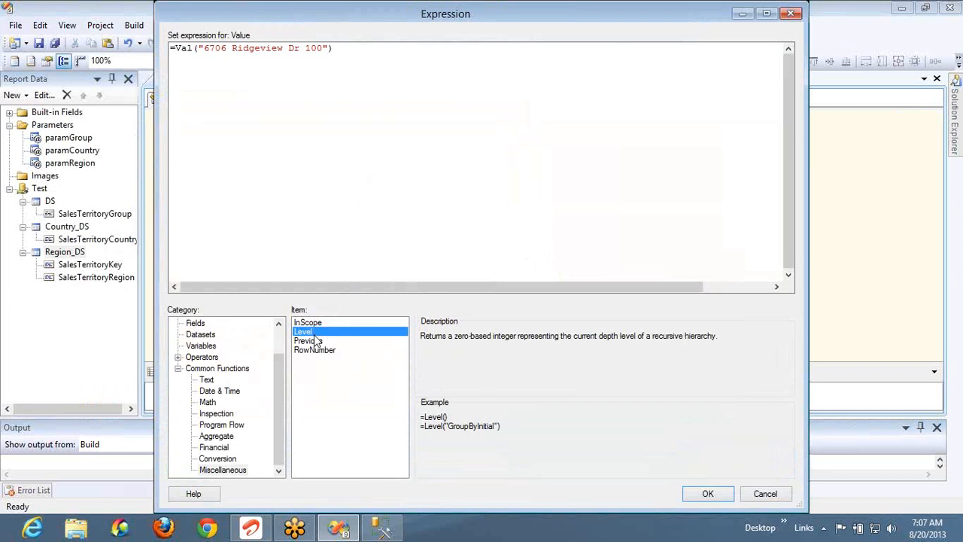
{"action": "left_click", "coordinate": [316, 341]}
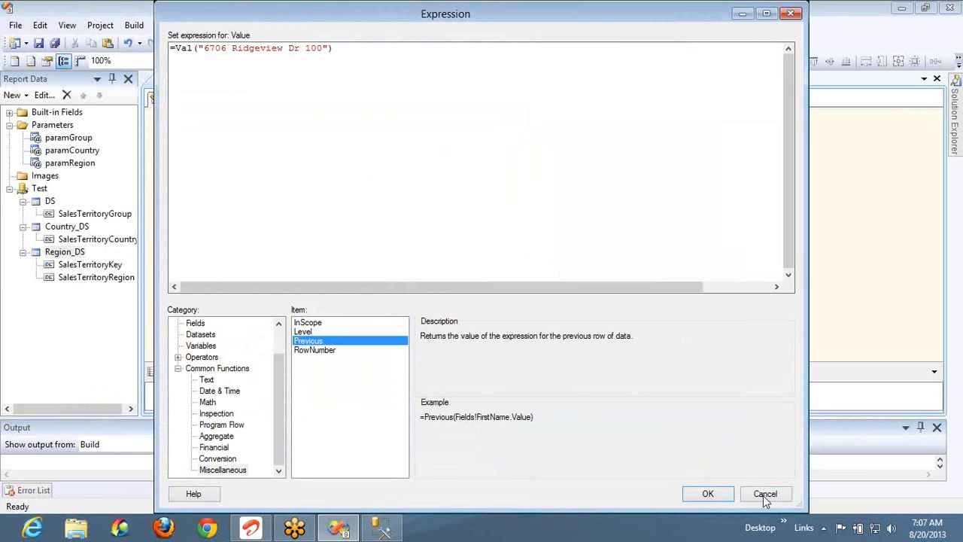
Insert a new table and put SalesTerritoryGroup in its first data cell
{"action": "key", "text": "Escape"}
{"action": "right_click", "coordinate": [214, 194]}
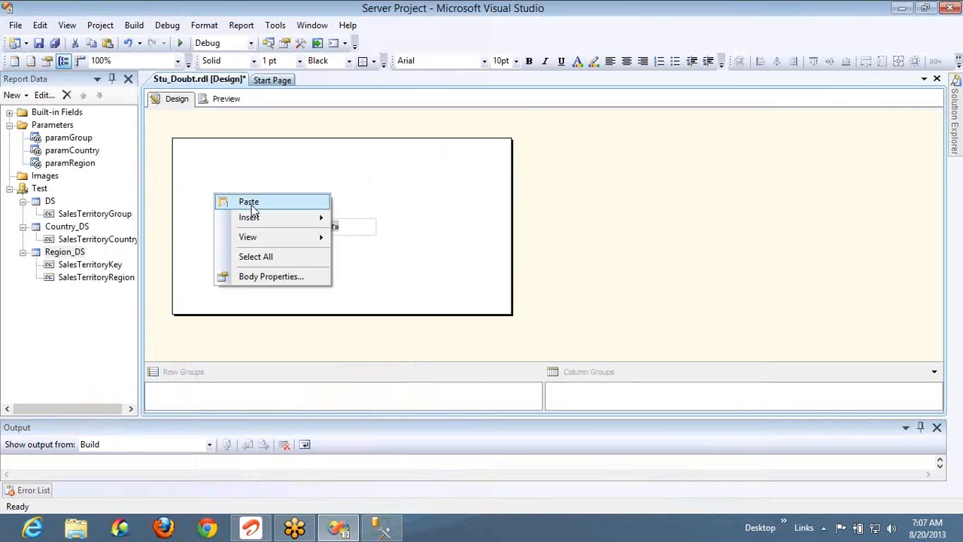
{"action": "mouse_move", "coordinate": [251, 219]}
{"action": "left_click", "coordinate": [381, 248]}
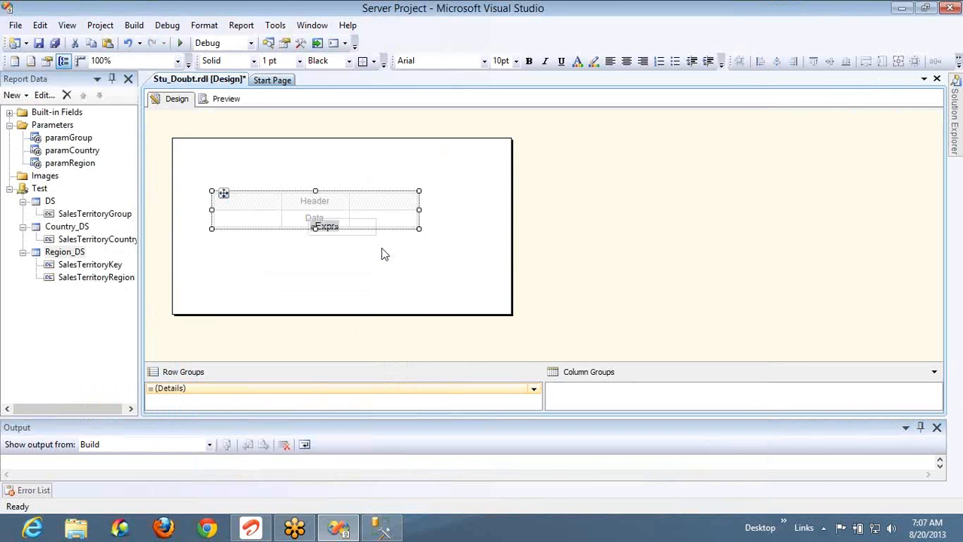
{"action": "left_click", "coordinate": [277, 217]}
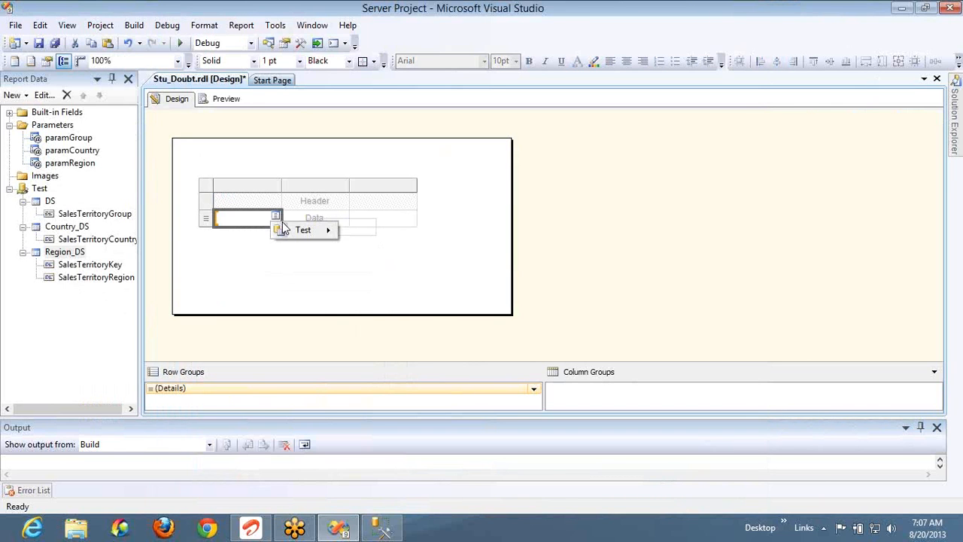
{"action": "mouse_move", "coordinate": [305, 230]}
{"action": "mouse_move", "coordinate": [368, 231]}
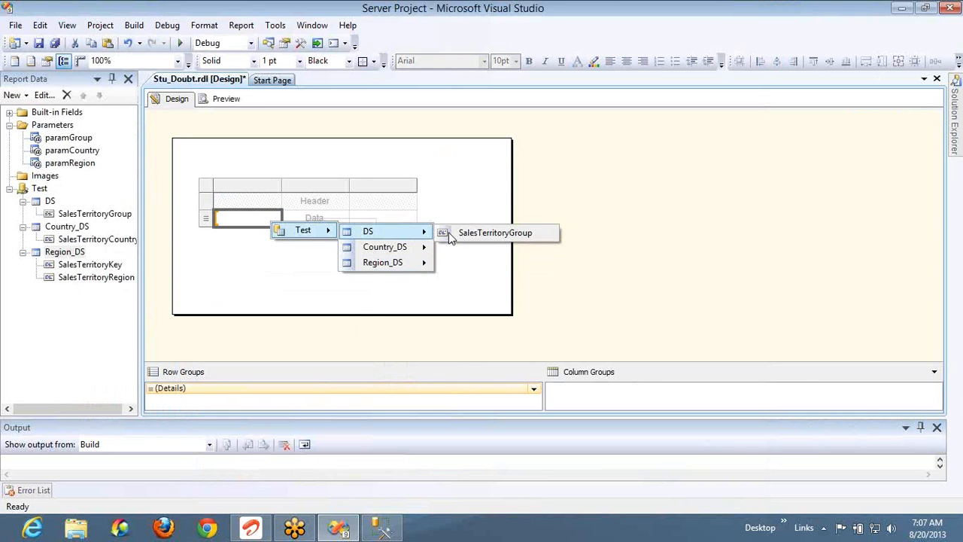
{"action": "left_click", "coordinate": [452, 234]}
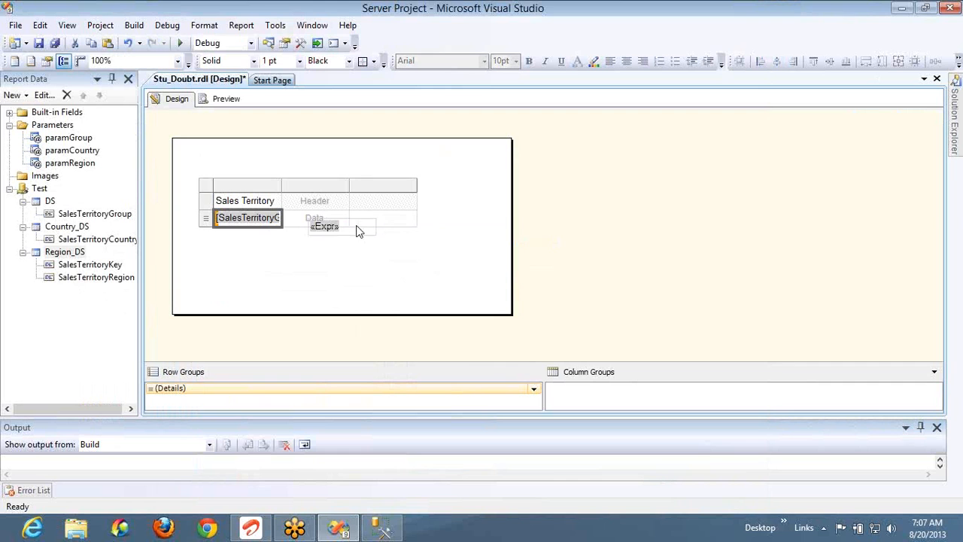
{"action": "left_click", "coordinate": [365, 238]}
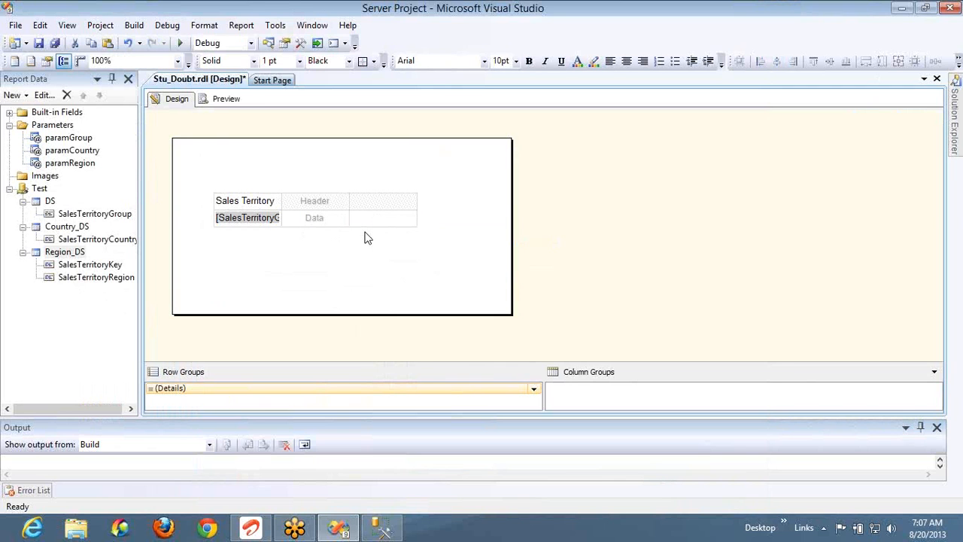
Insert the DS dataset's SalesTerritoryGroup field into the second data cell's expression
{"action": "right_click", "coordinate": [333, 216]}
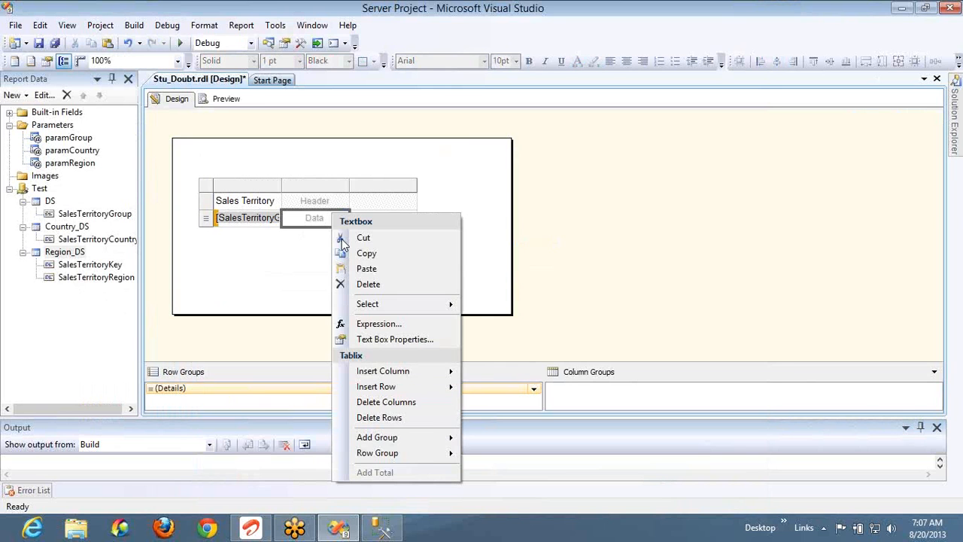
{"action": "left_click", "coordinate": [371, 325]}
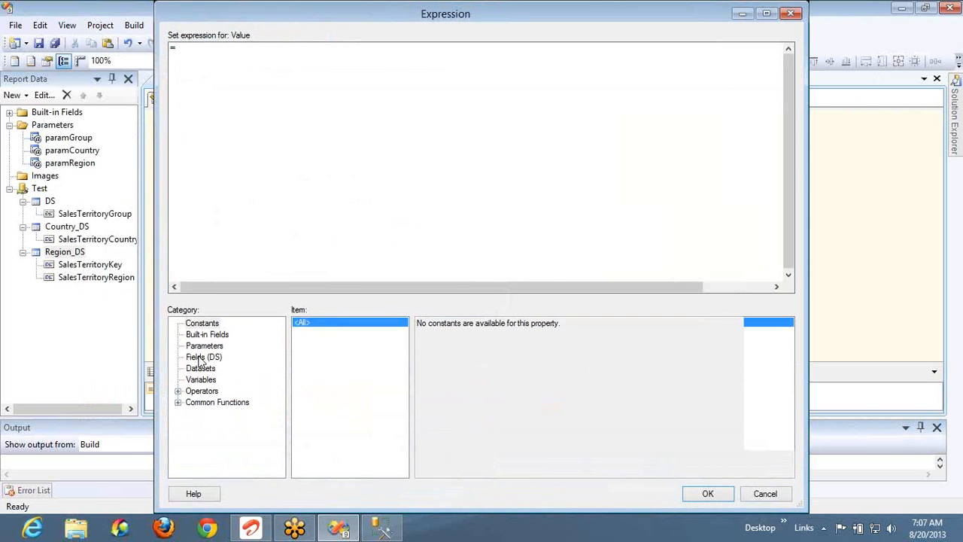
{"action": "left_click", "coordinate": [202, 358]}
{"action": "left_click", "coordinate": [468, 327]}
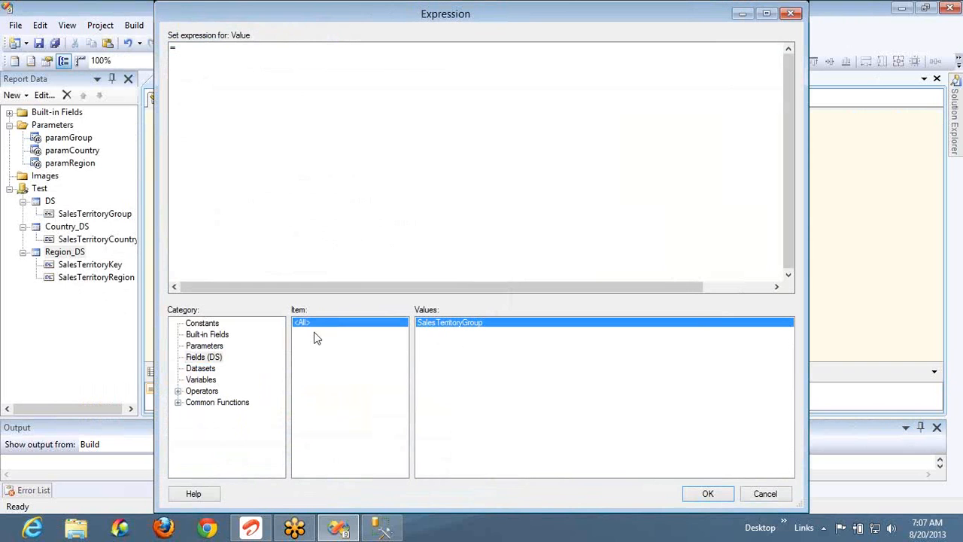
{"action": "double_click", "coordinate": [433, 329]}
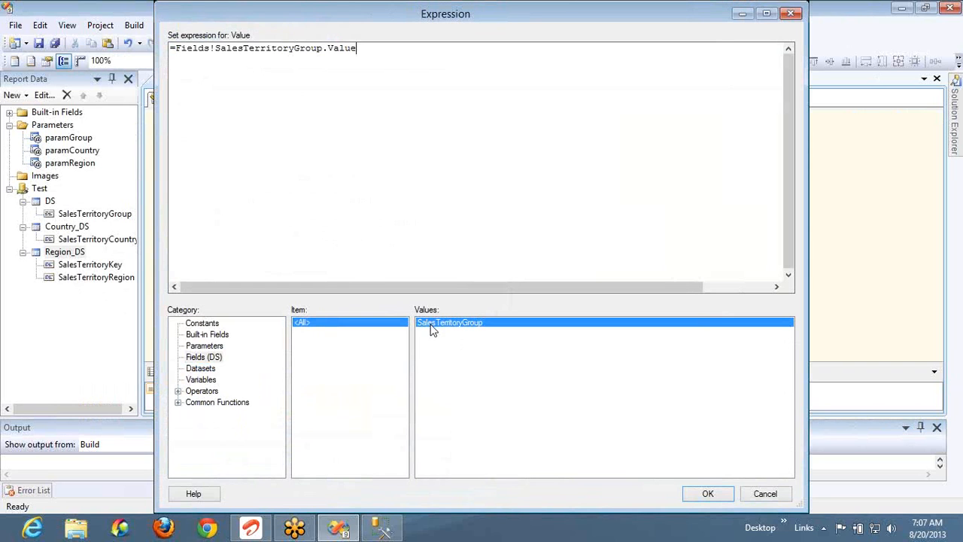
Wrap the field in Previous so the expression reads =Previous(Fields!SalesTerritoryGroup.Value)
{"action": "left_click", "coordinate": [179, 402]}
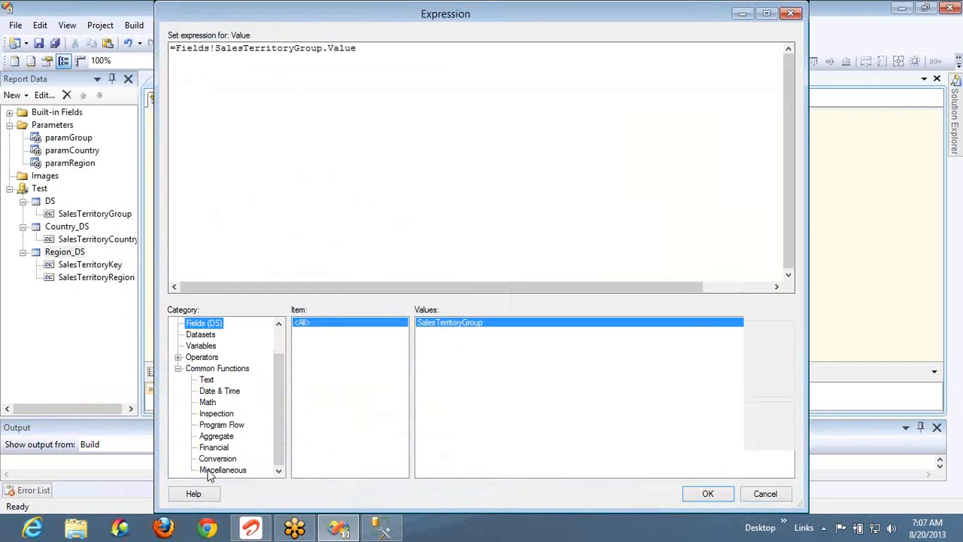
{"action": "left_click", "coordinate": [205, 470]}
{"action": "left_click", "coordinate": [312, 343]}
{"action": "double_click", "coordinate": [313, 342]}
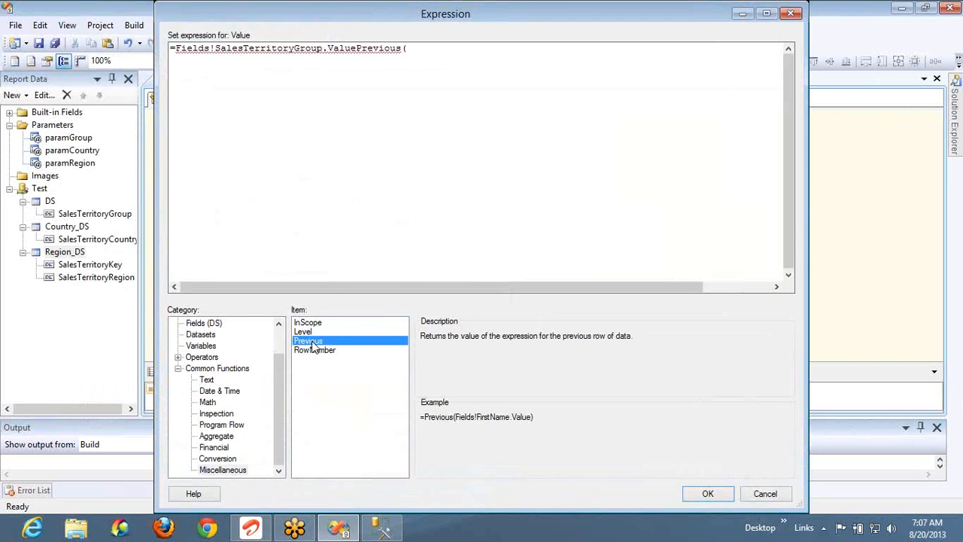
{"action": "key", "text": "shift+Left"}
{"action": "key", "text": "shift+Left"}
{"action": "key", "text": "shift+Left"}
{"action": "key", "text": "shift+Left"}
{"action": "key", "text": "shift+Left"}
{"action": "key", "text": "shift+Left"}
{"action": "key", "text": "shift+Left"}
{"action": "key", "text": "shift+Left"}
{"action": "key", "text": "shift+Left"}
{"action": "key", "text": "BackSpace"}
{"action": "key", "text": "Home"}
{"action": "key", "text": "Right"}
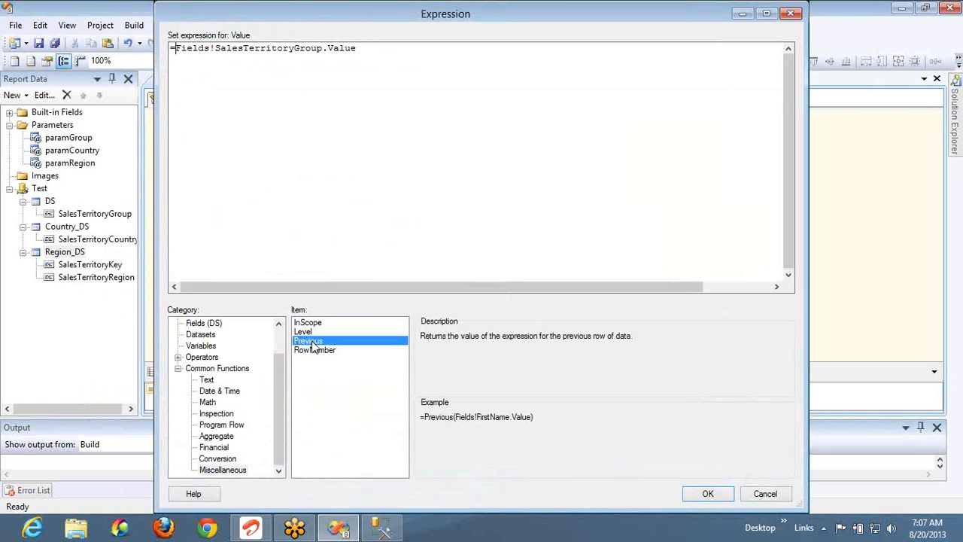
{"action": "double_click", "coordinate": [313, 344]}
{"action": "type", "text": ")"}
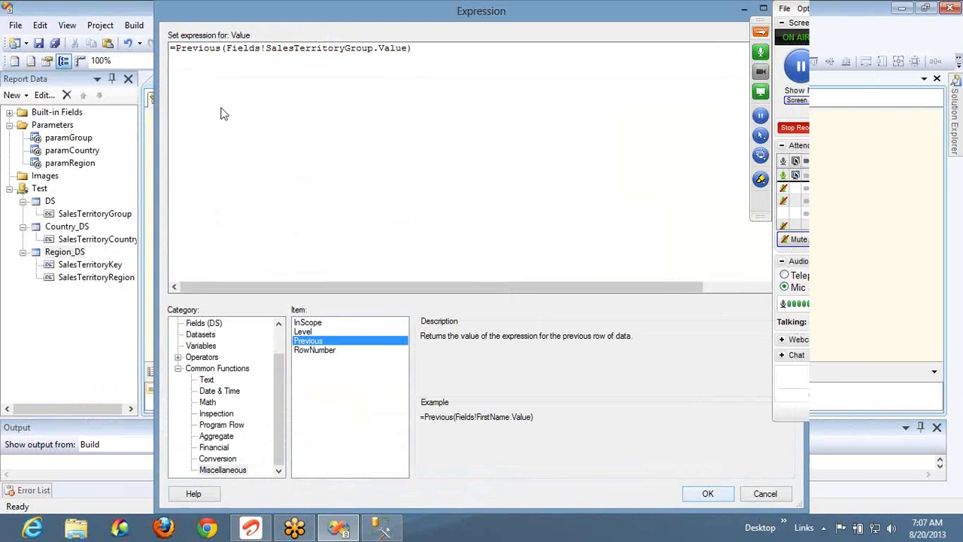
{"action": "key", "text": "Return"}
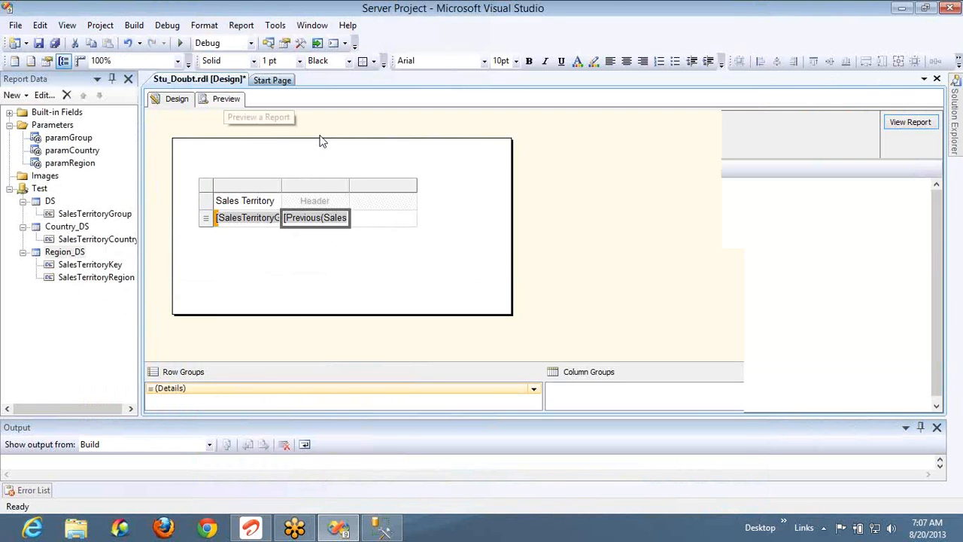
{"action": "left_click", "coordinate": [226, 98]}
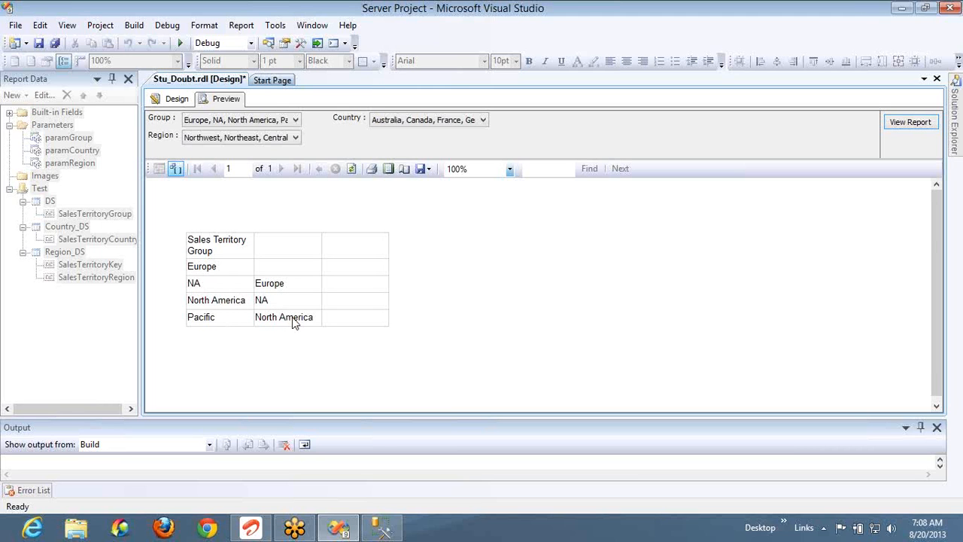
{"action": "left_click", "coordinate": [170, 99]}
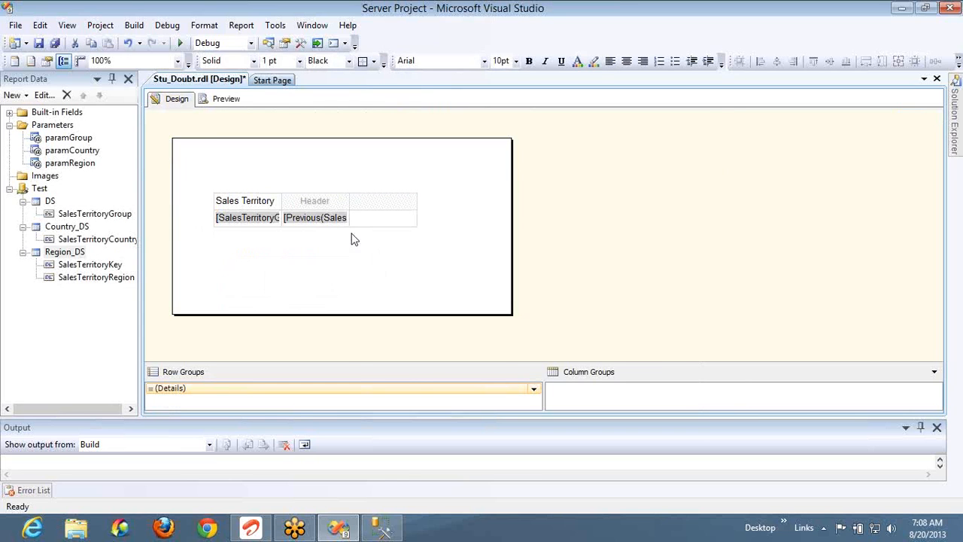
Set the third data cell to =RowNumber(nothing) and preview rows numbered 1 to 4
{"action": "right_click", "coordinate": [369, 221]}
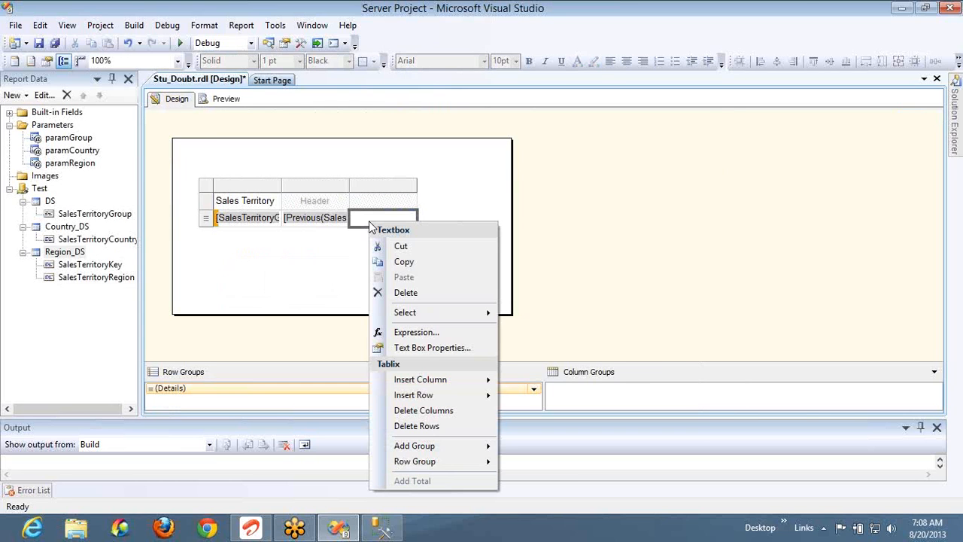
{"action": "left_click", "coordinate": [414, 335]}
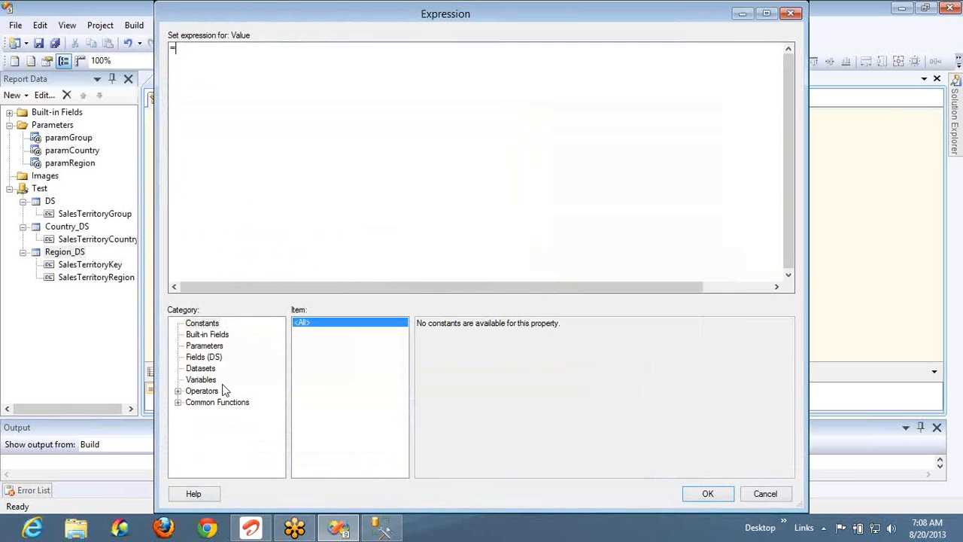
{"action": "left_click", "coordinate": [179, 401]}
{"action": "left_click", "coordinate": [216, 470]}
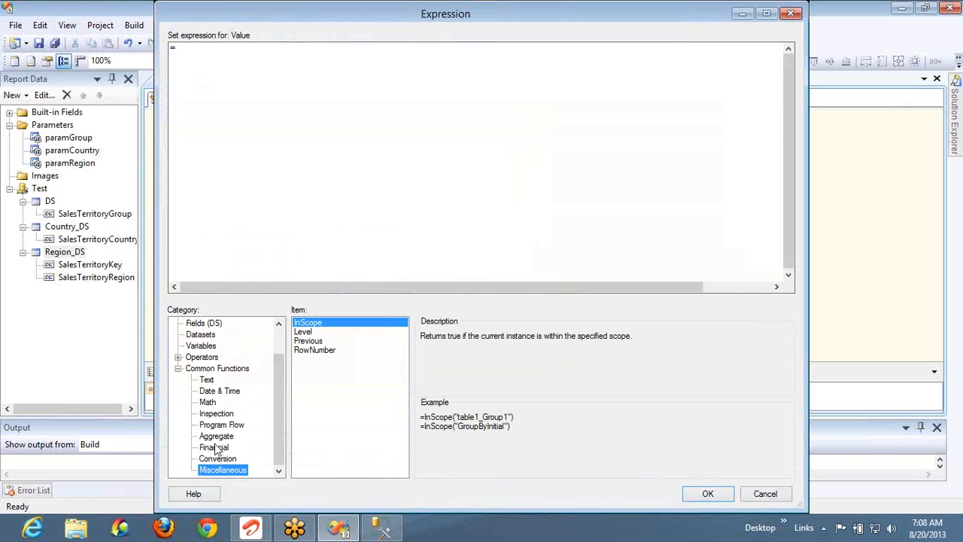
{"action": "left_click", "coordinate": [310, 351]}
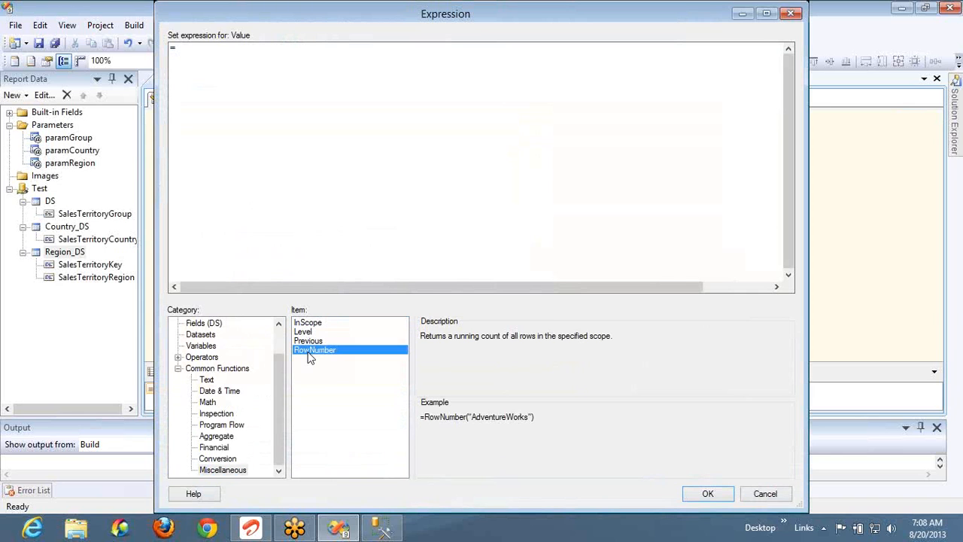
{"action": "double_click", "coordinate": [310, 351]}
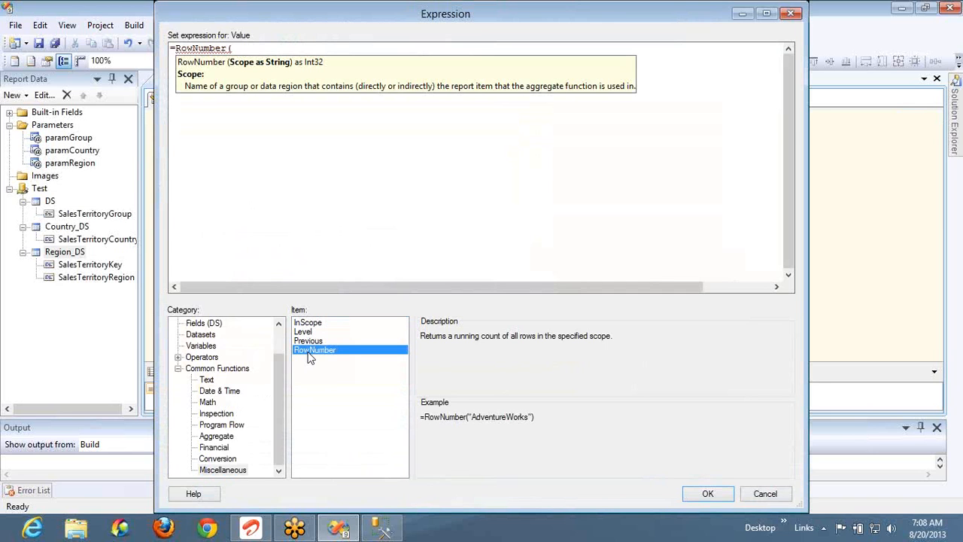
{"action": "type", "text": "nothing)"}
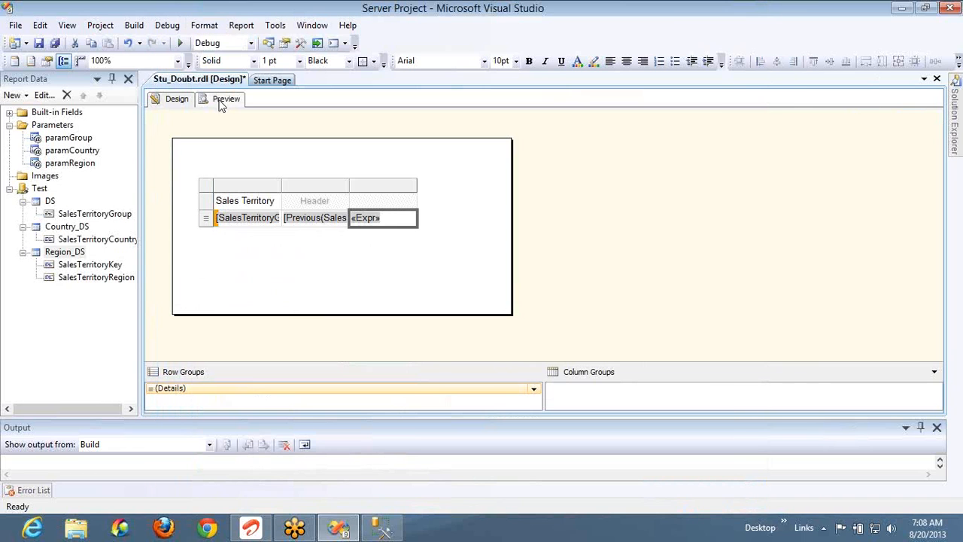
{"action": "left_click", "coordinate": [222, 100]}
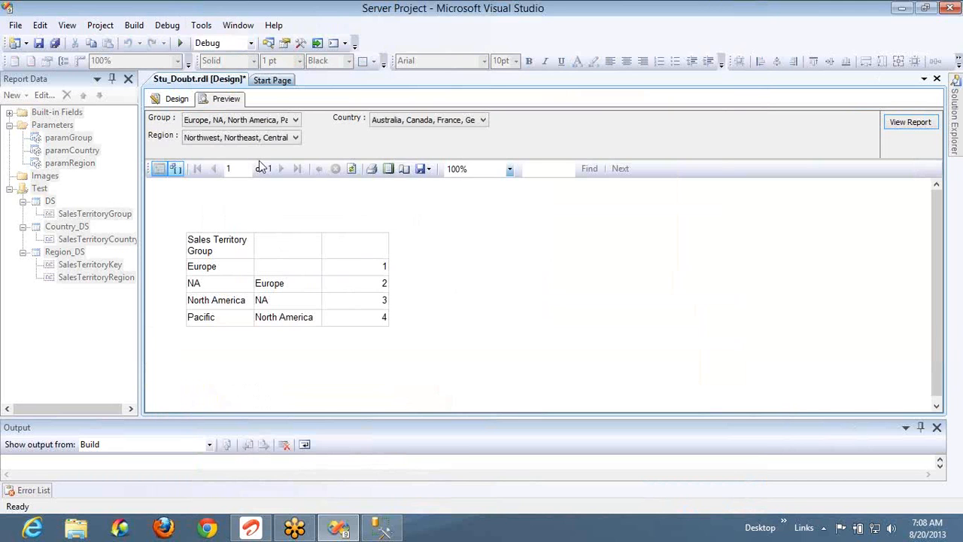
Go back to the layout, deselect the table, and preview Stu_Doubt.rdl again to check results
{"action": "left_click", "coordinate": [181, 105]}
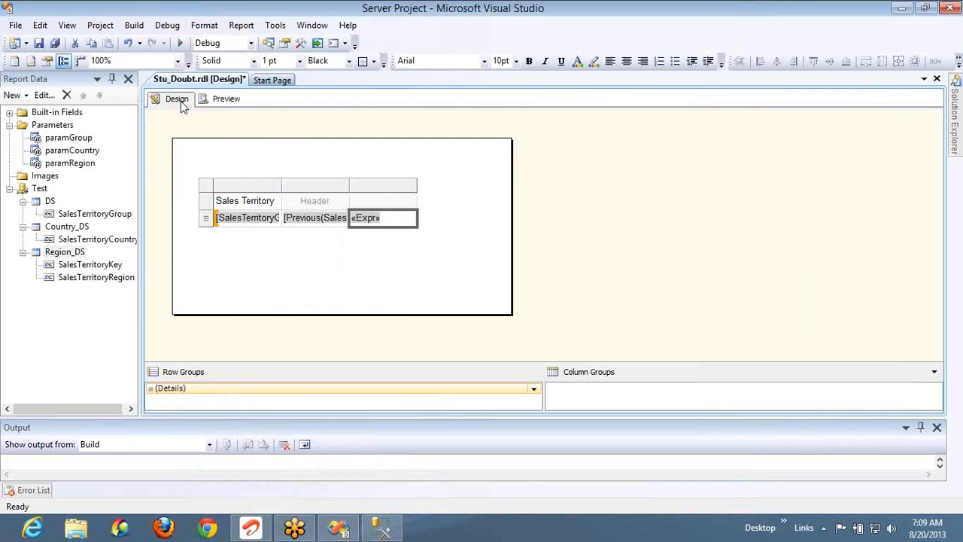
{"action": "left_click", "coordinate": [413, 254]}
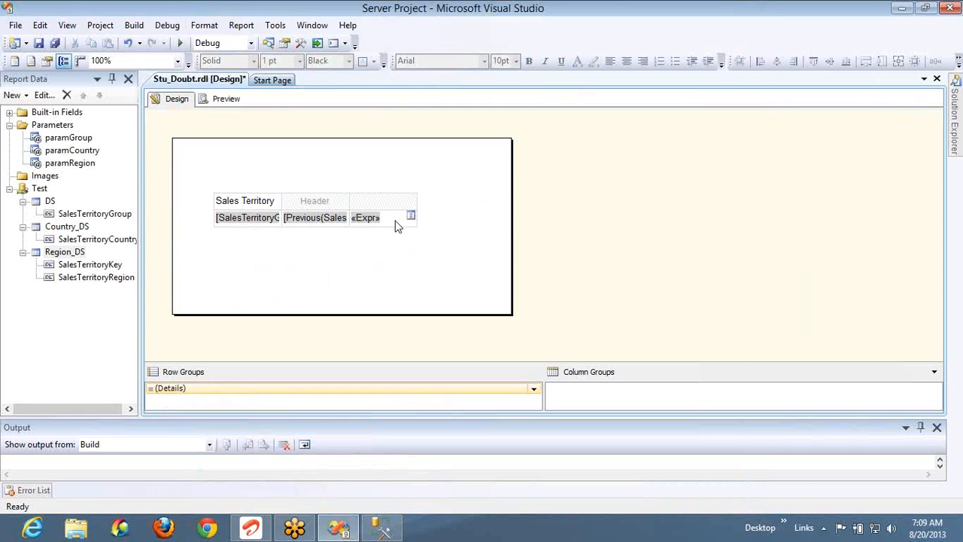
{"action": "left_click", "coordinate": [230, 100]}
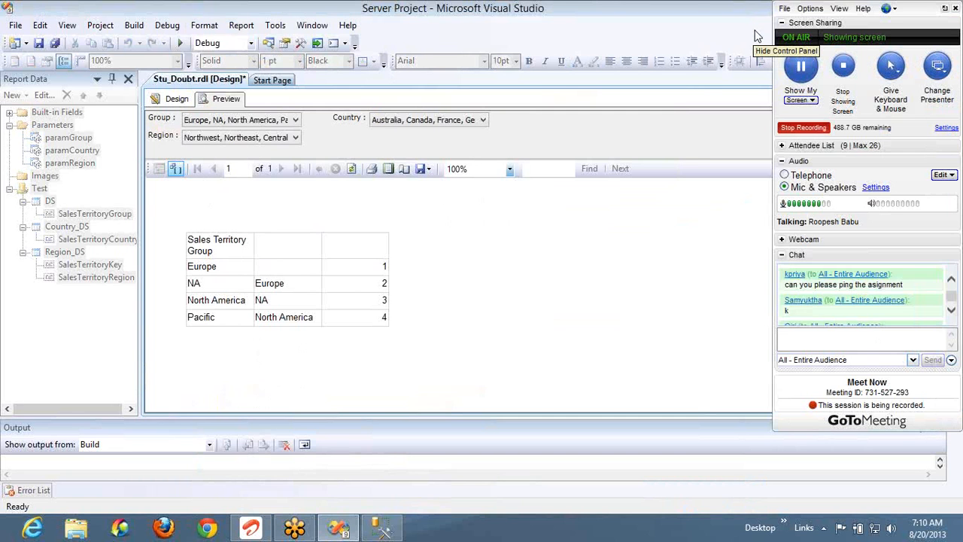
Return to the design layout and select the group-name cell in the table's data row
{"action": "left_click", "coordinate": [757, 36]}
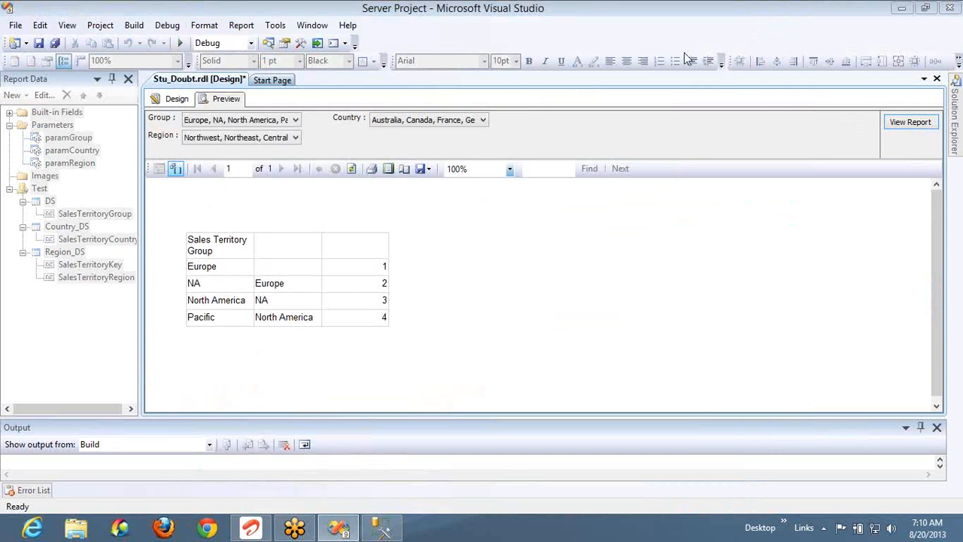
{"action": "left_click", "coordinate": [187, 101]}
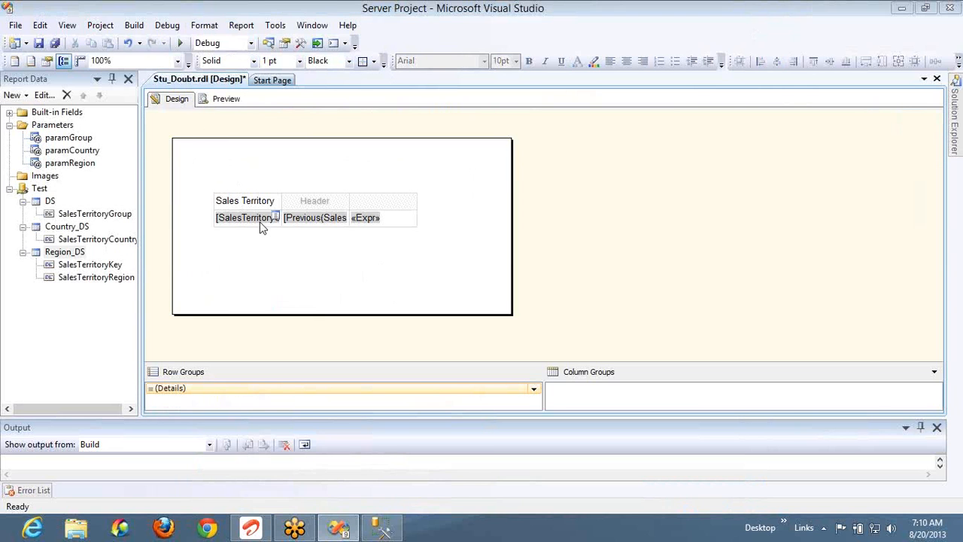
{"action": "left_click", "coordinate": [261, 228]}
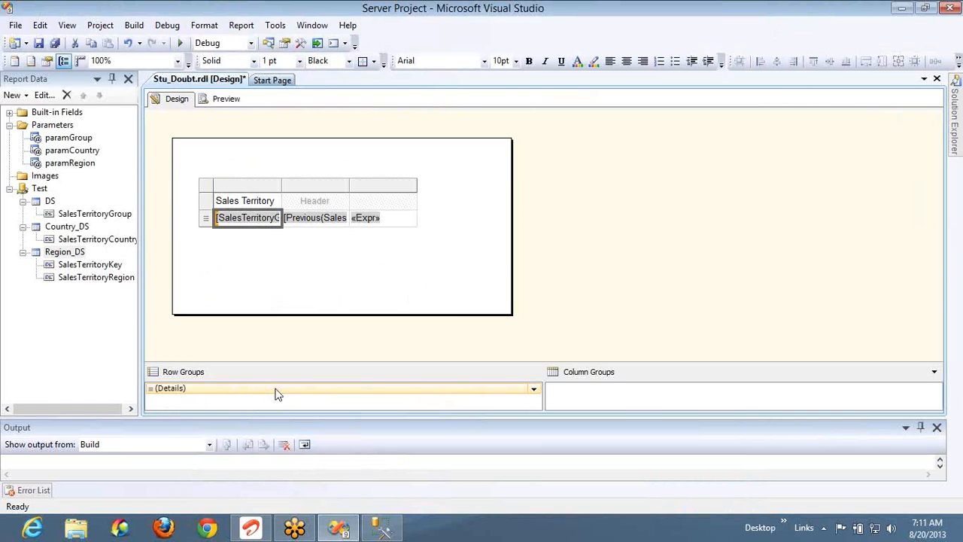
{"action": "right_click", "coordinate": [206, 186]}
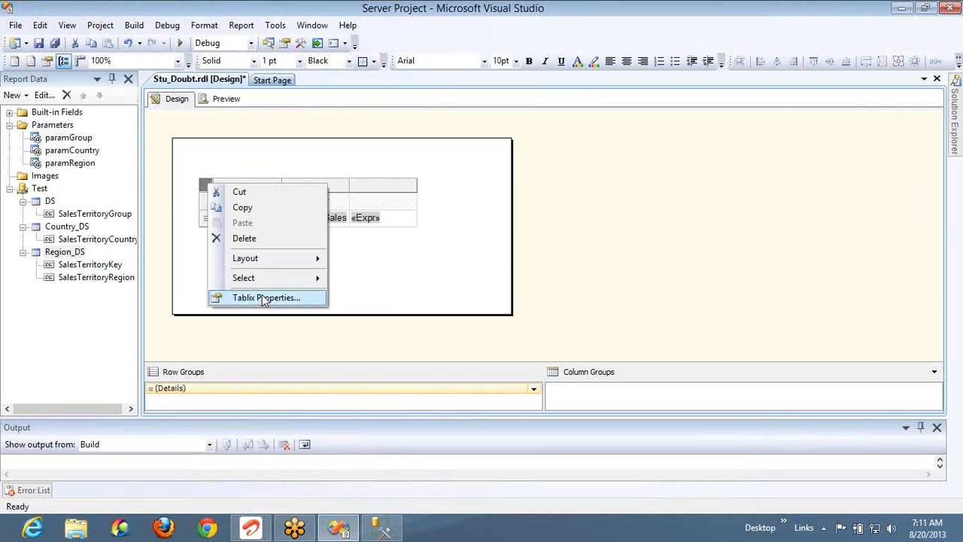
{"action": "right_click", "coordinate": [374, 187]}
{"action": "right_click", "coordinate": [210, 218]}
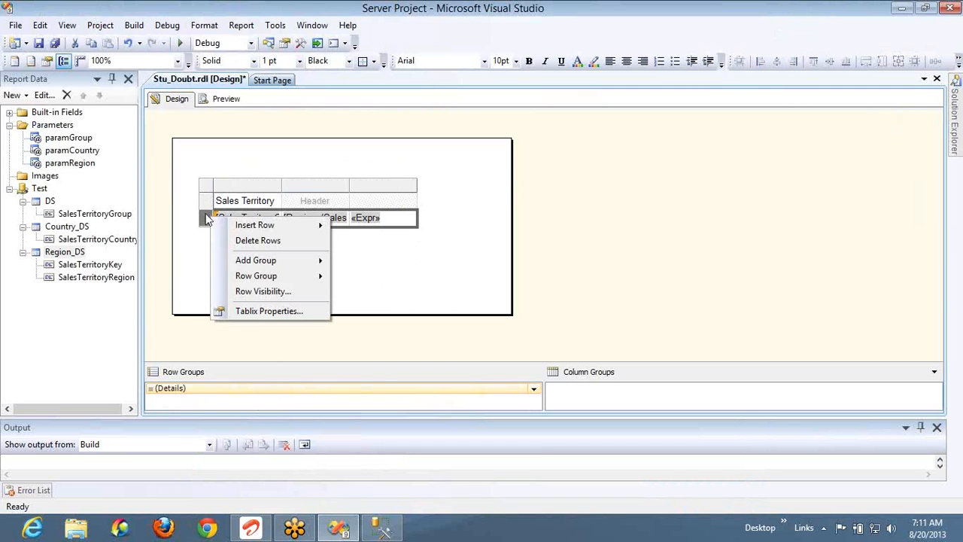
{"action": "right_click", "coordinate": [208, 202]}
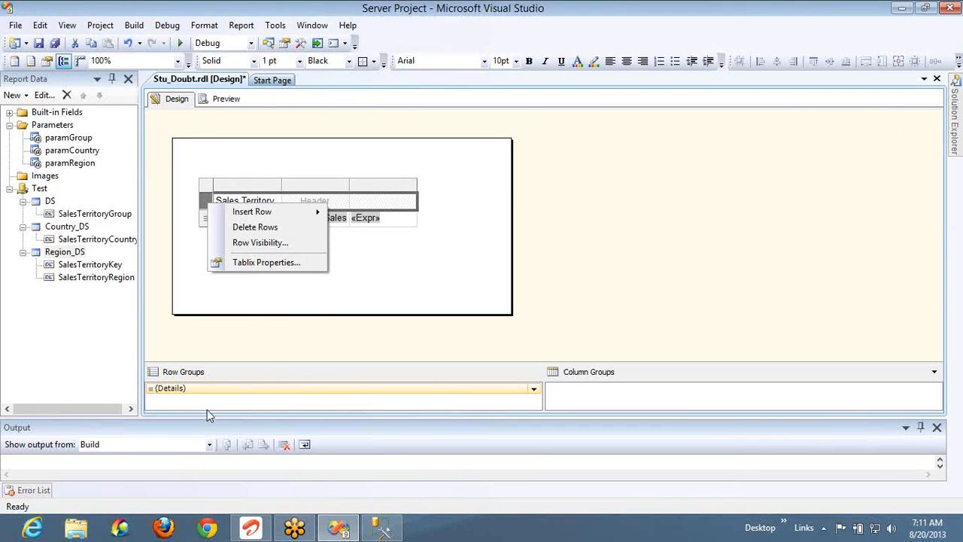
{"action": "right_click", "coordinate": [208, 389]}
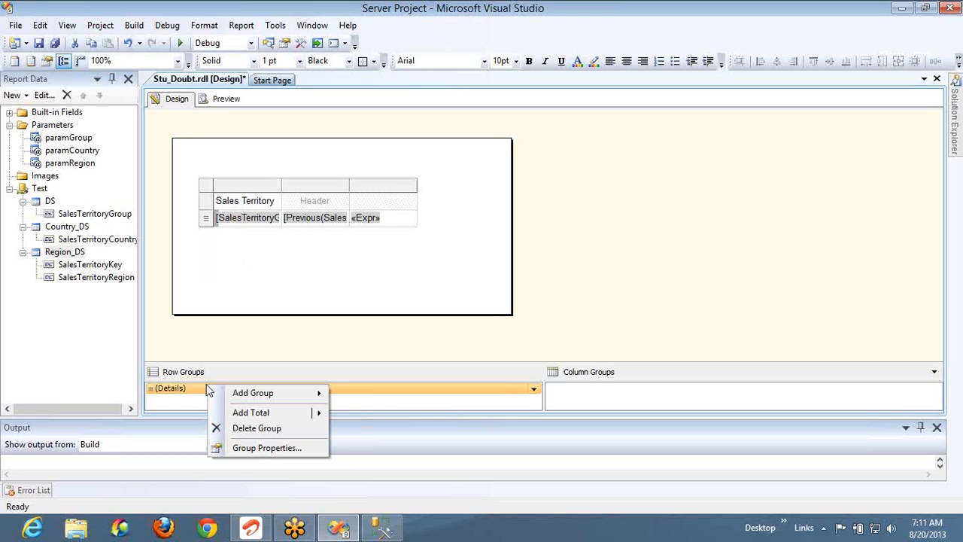
{"action": "left_click", "coordinate": [627, 395]}
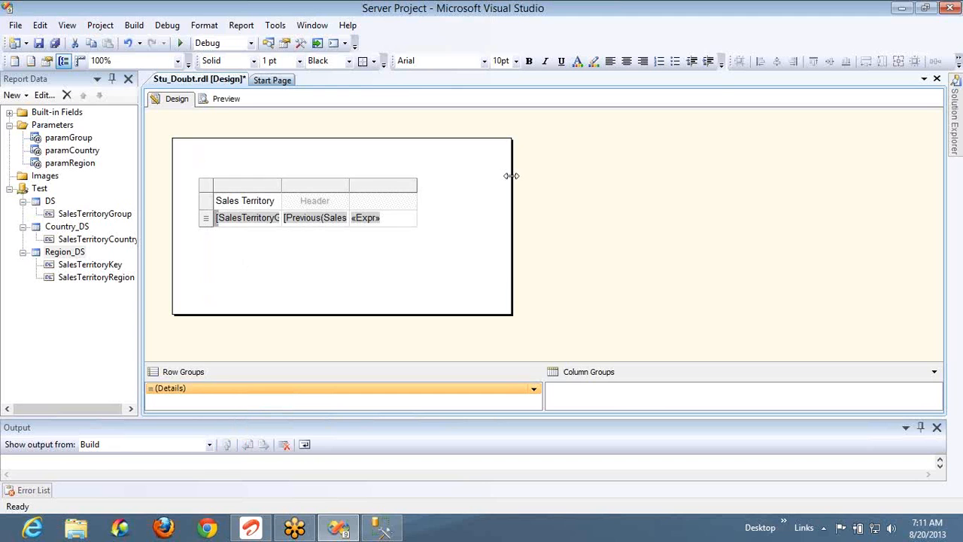
{"action": "right_click", "coordinate": [479, 190]}
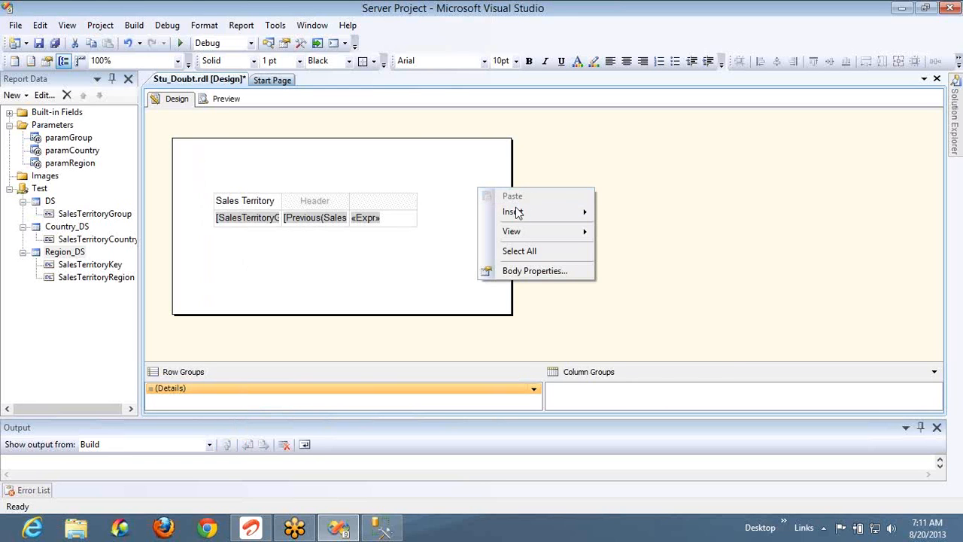
{"action": "mouse_move", "coordinate": [517, 213]}
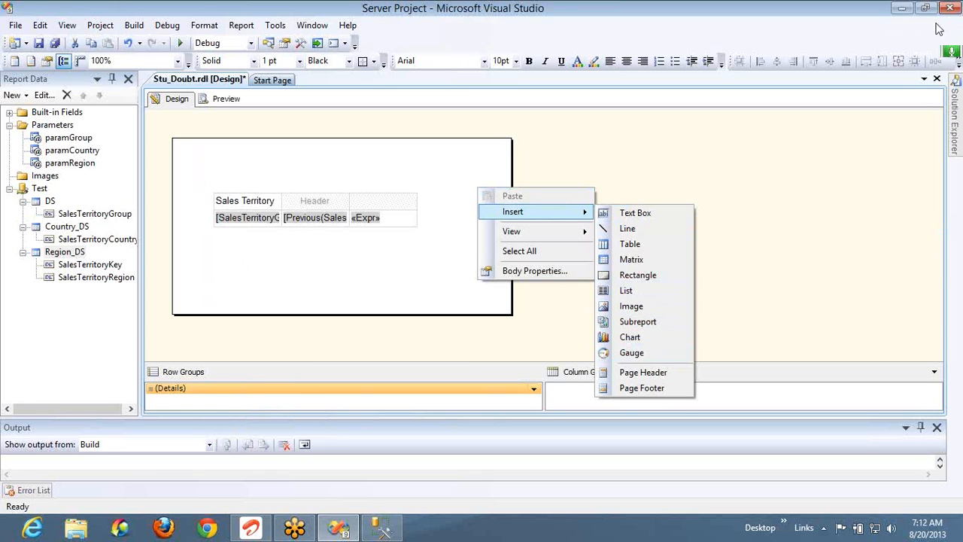
{"action": "mouse_move", "coordinate": [948, 38]}
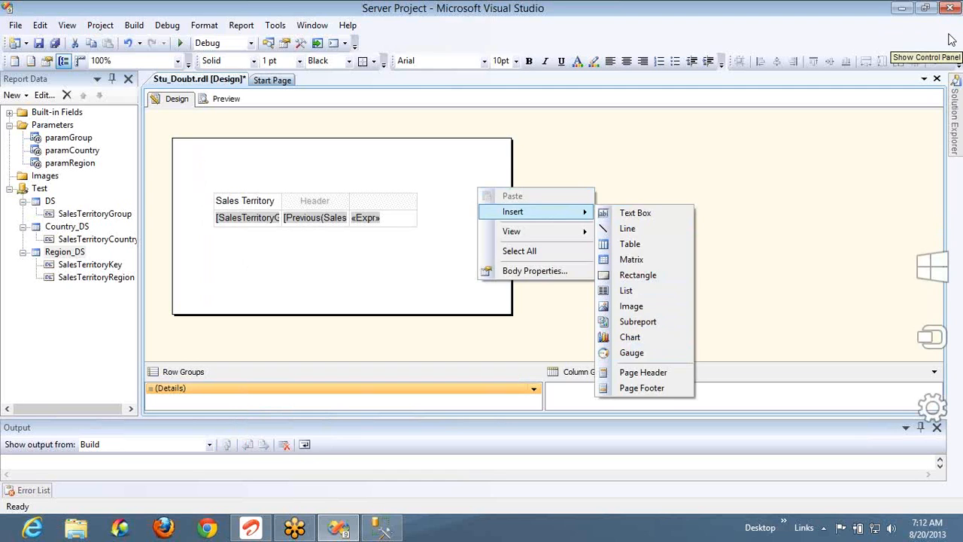
{"action": "key", "text": "Escape"}
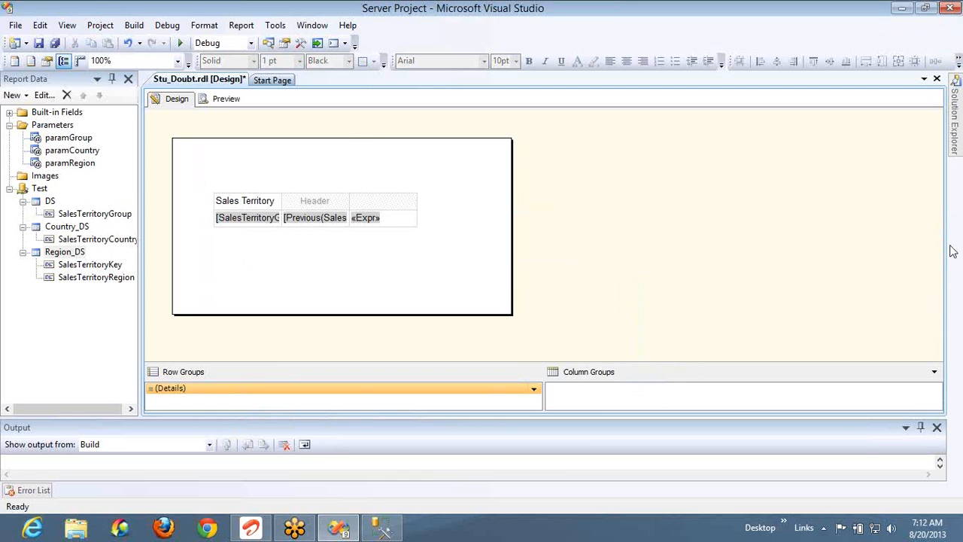